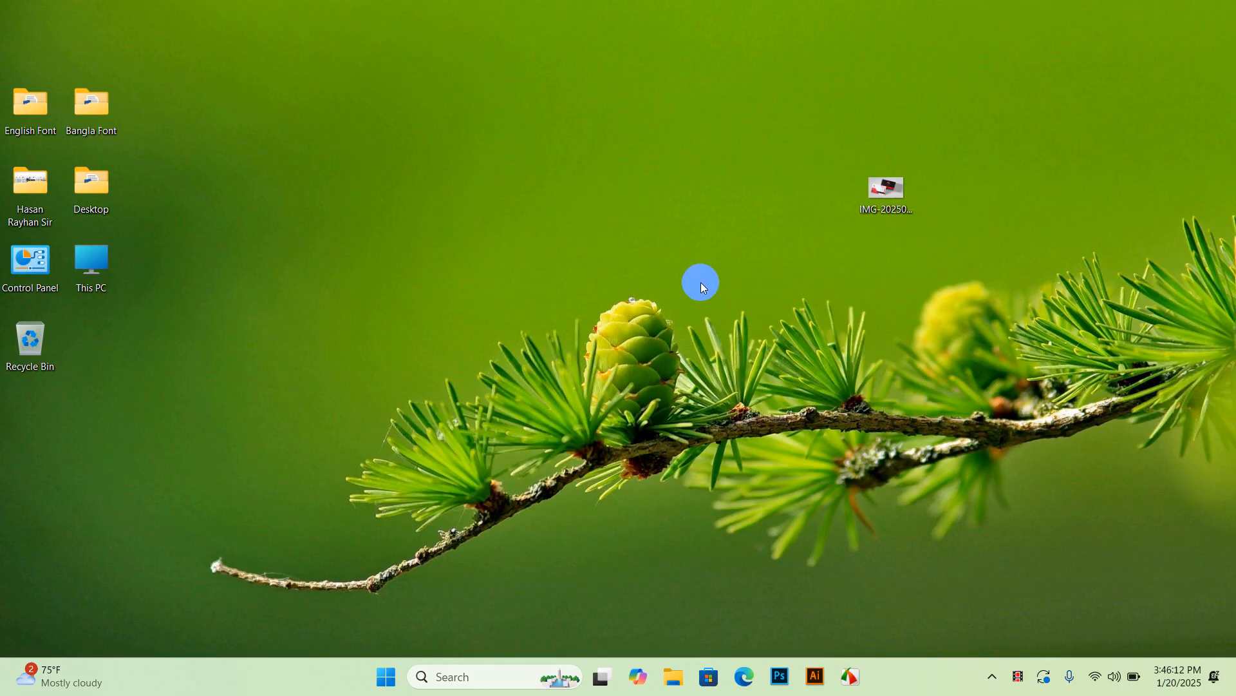
Step: Open the reference image IMG-20250120-WA0004.jpg from the desktop, examine the business card design, and close it
double_click(877, 187)
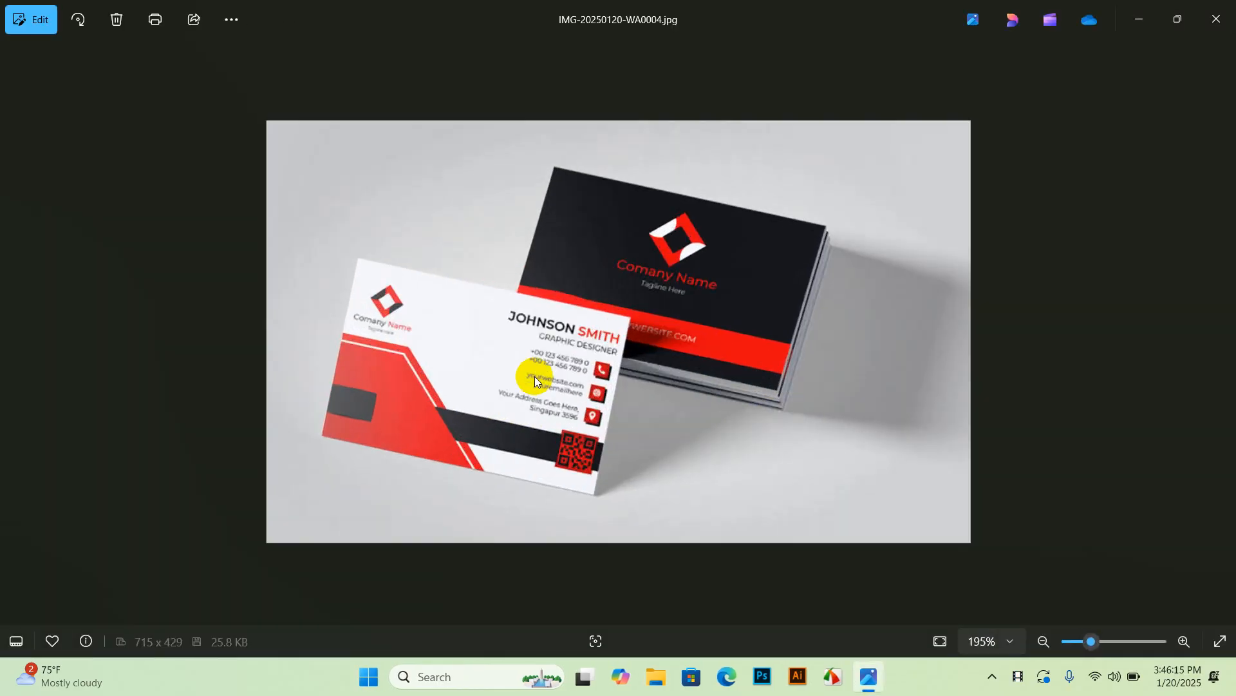
click(684, 386)
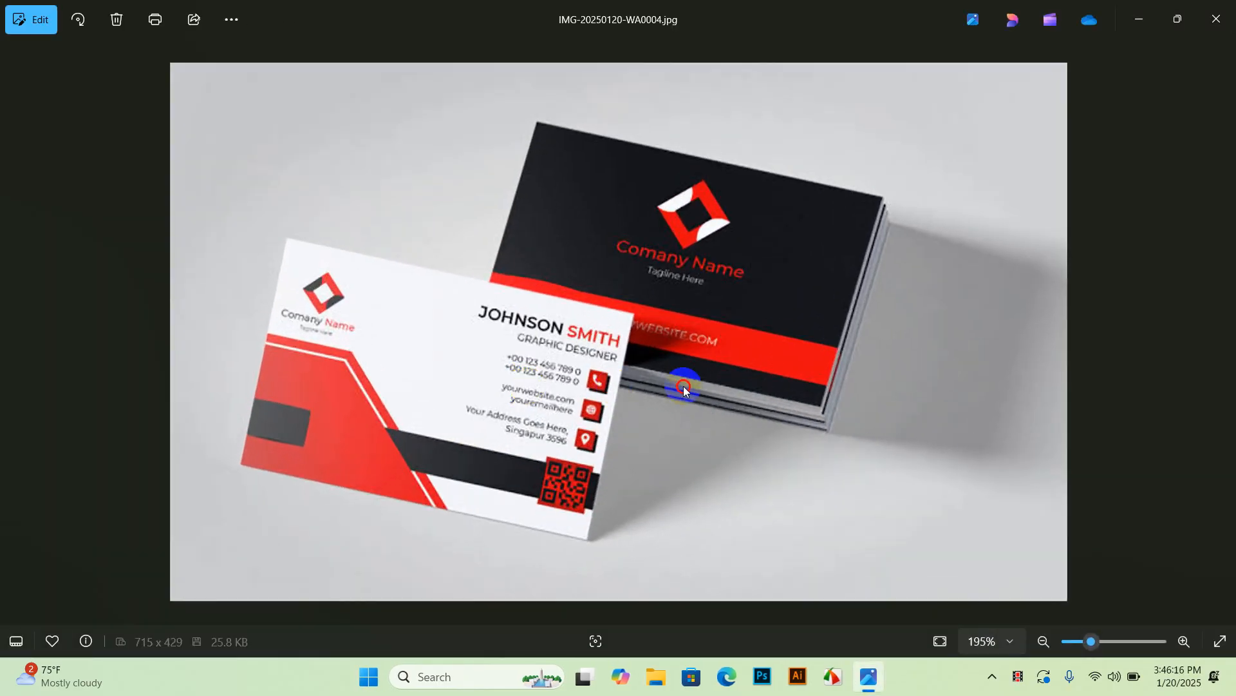
click(1216, 20)
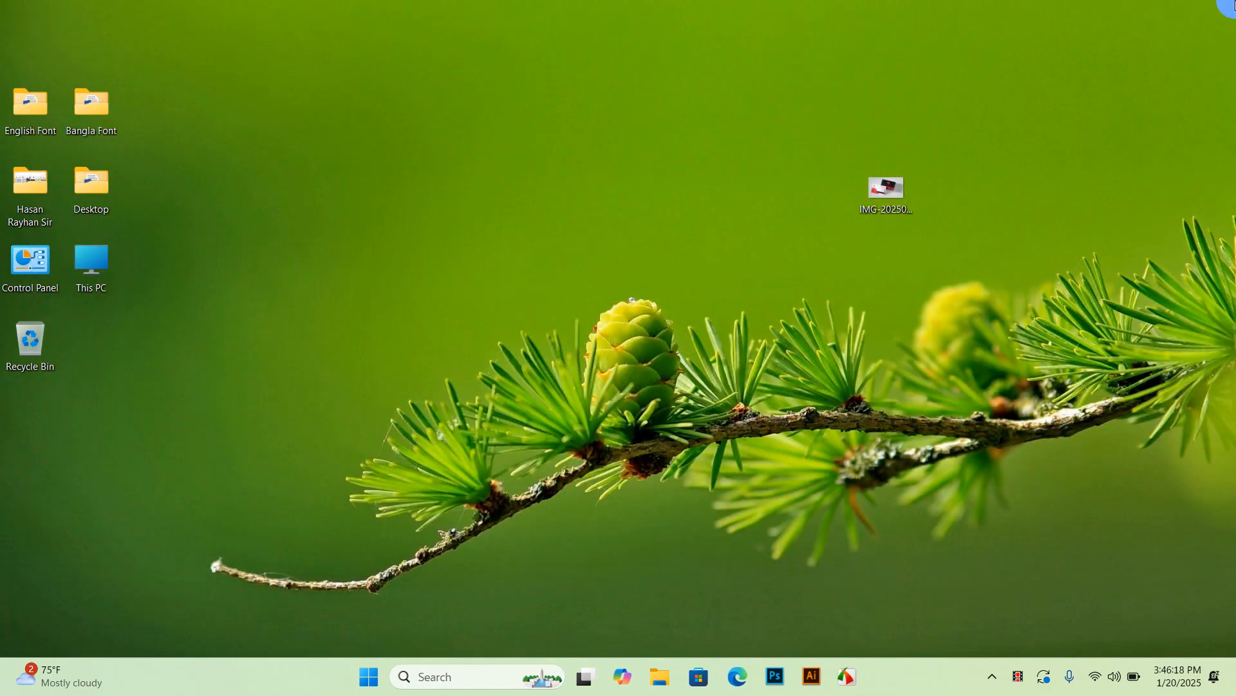
Step: Open Adobe Illustrator and start a new document with inches as the unit
click(818, 688)
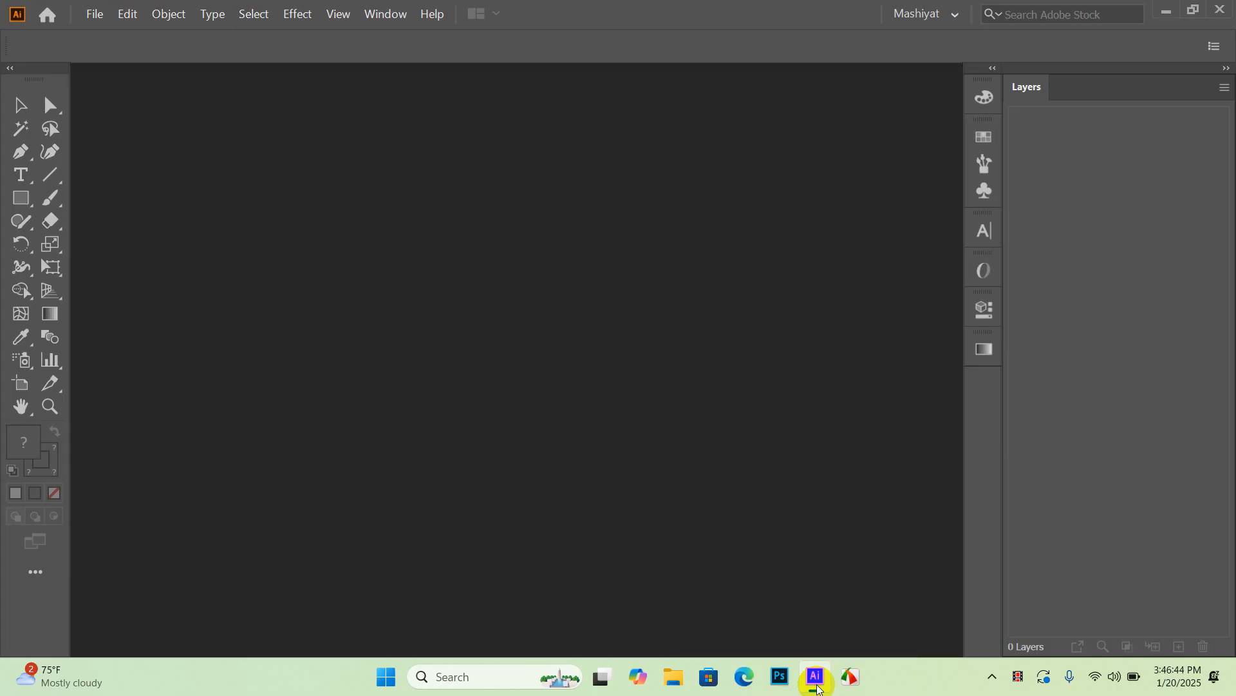
key(ctrl+n)
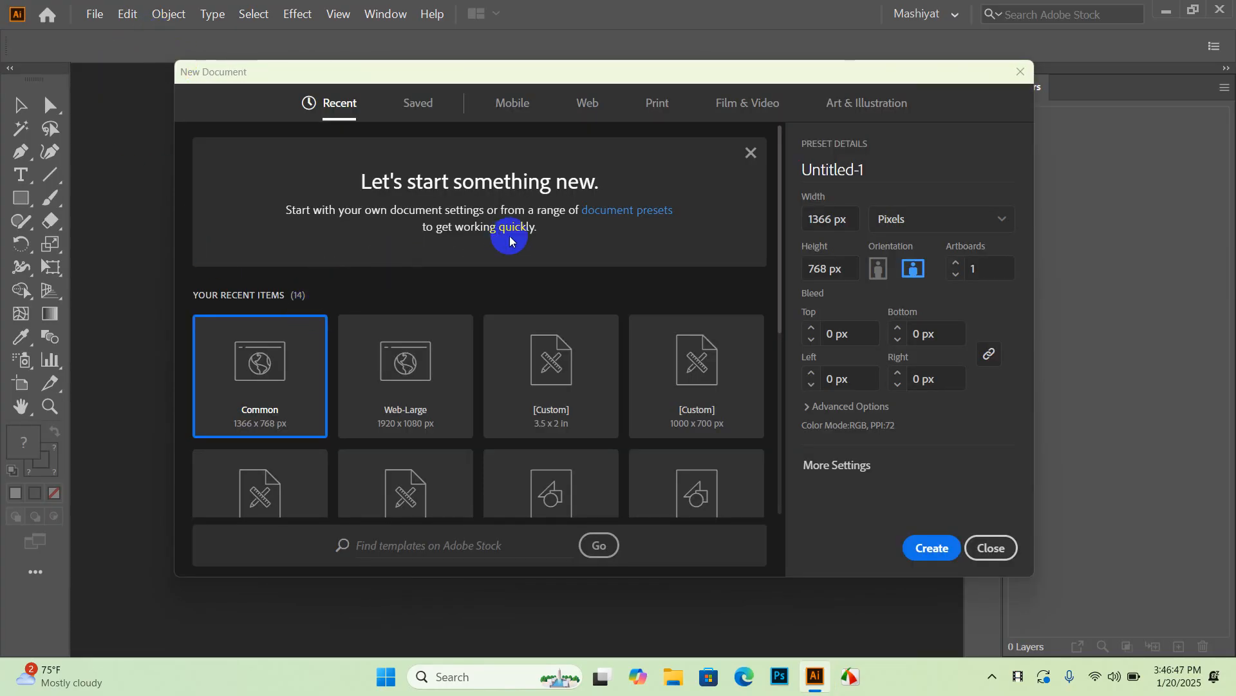
click(917, 219)
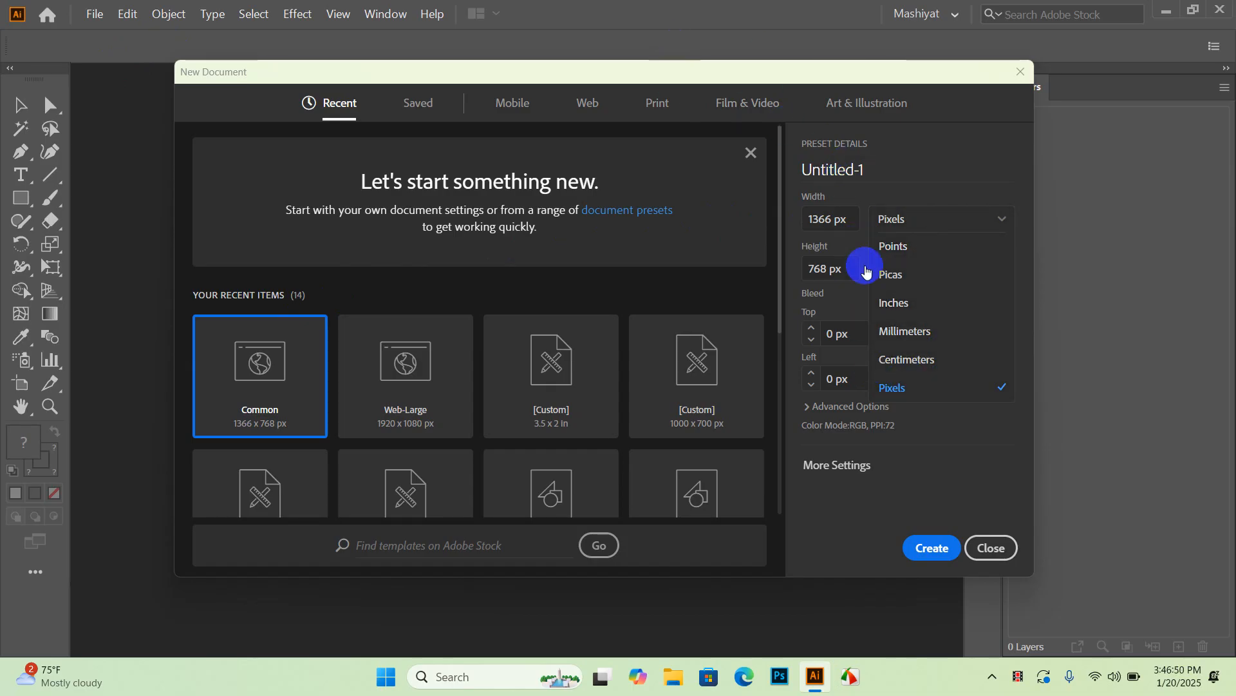
click(901, 303)
Step: Set the new document's width to 3.5 in and its height to 2 in
click(841, 214)
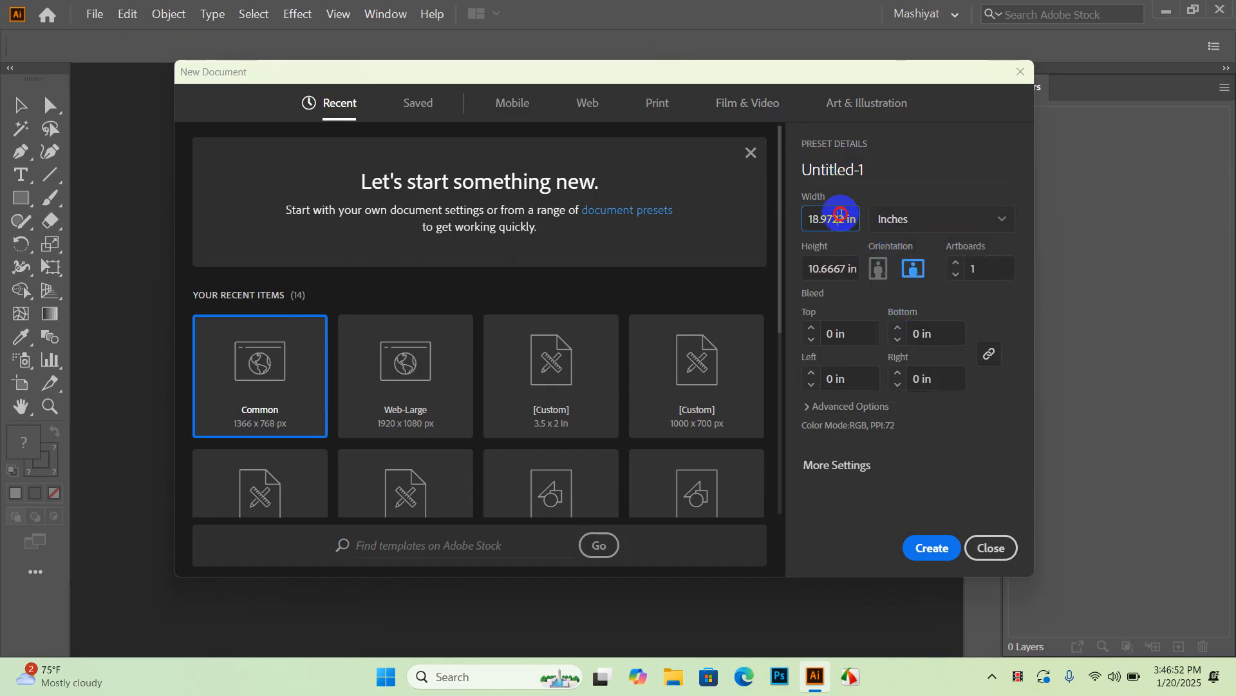
double_click(845, 218)
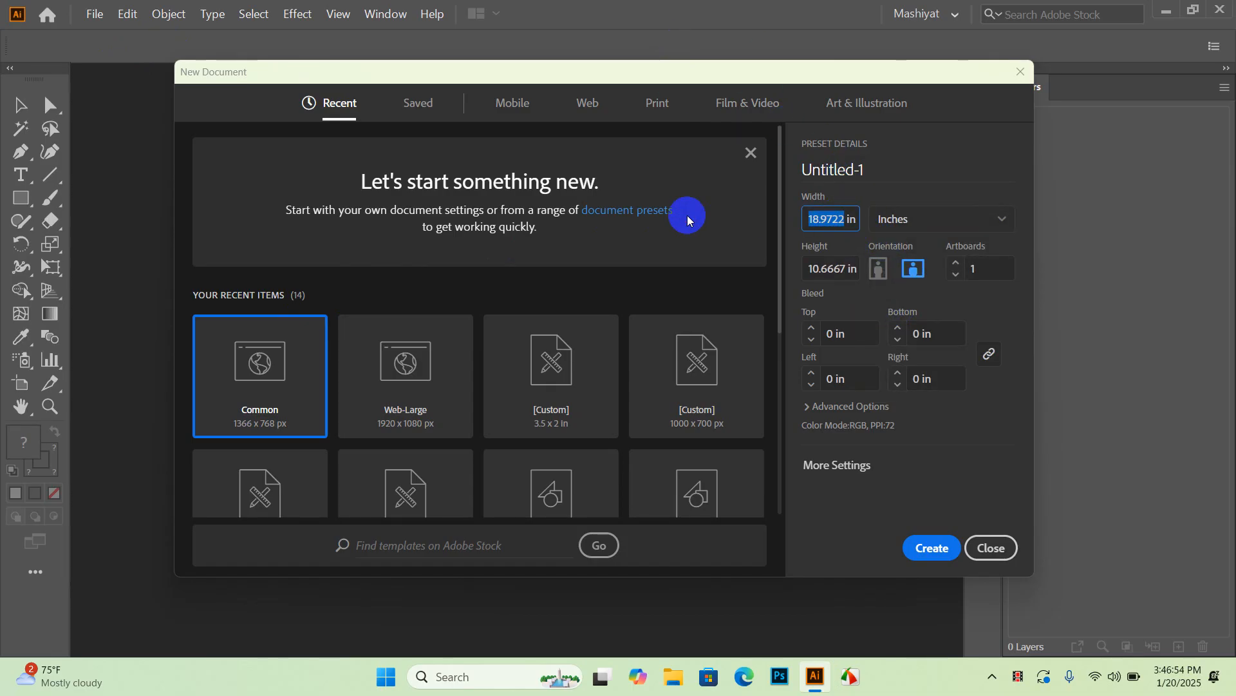
text(3.0)
key(BackSpace)
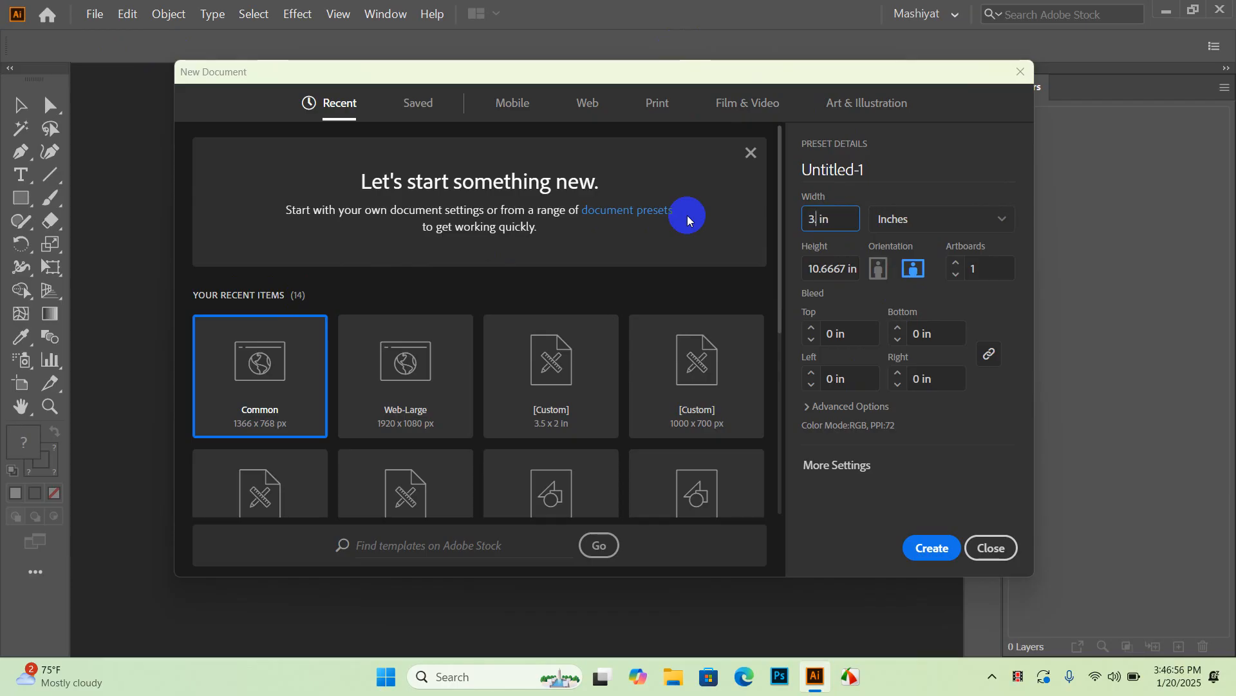
text(5)
double_click(827, 271)
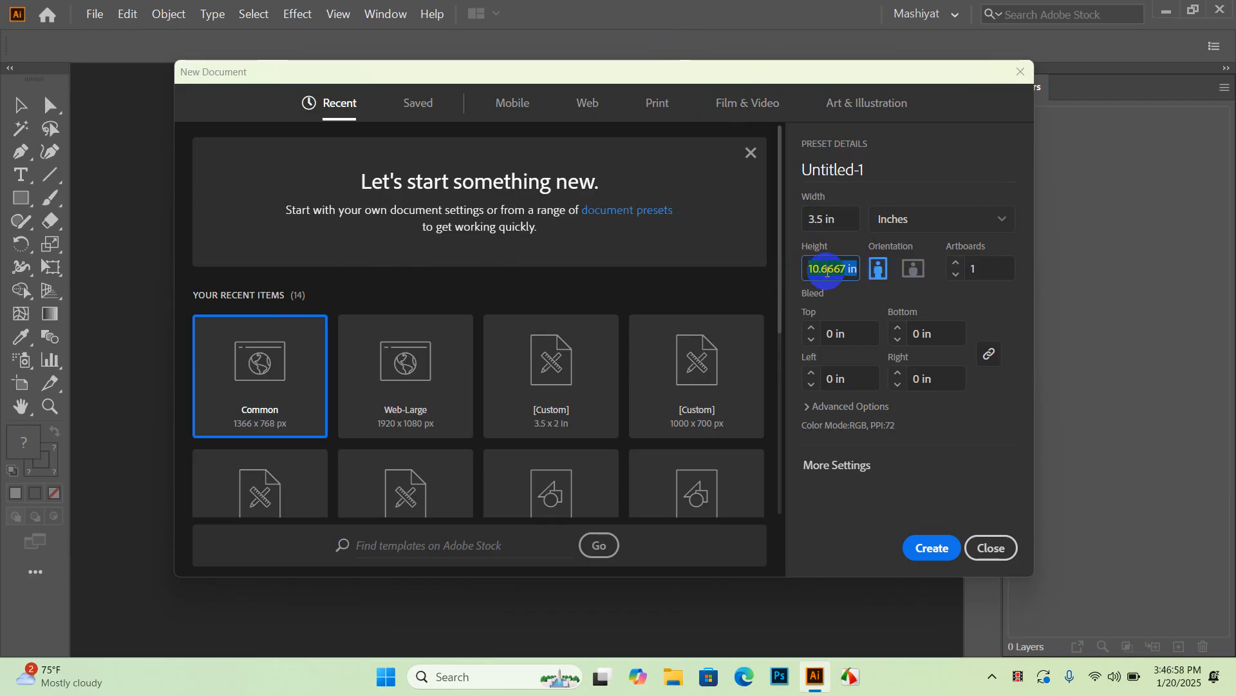
text(2)
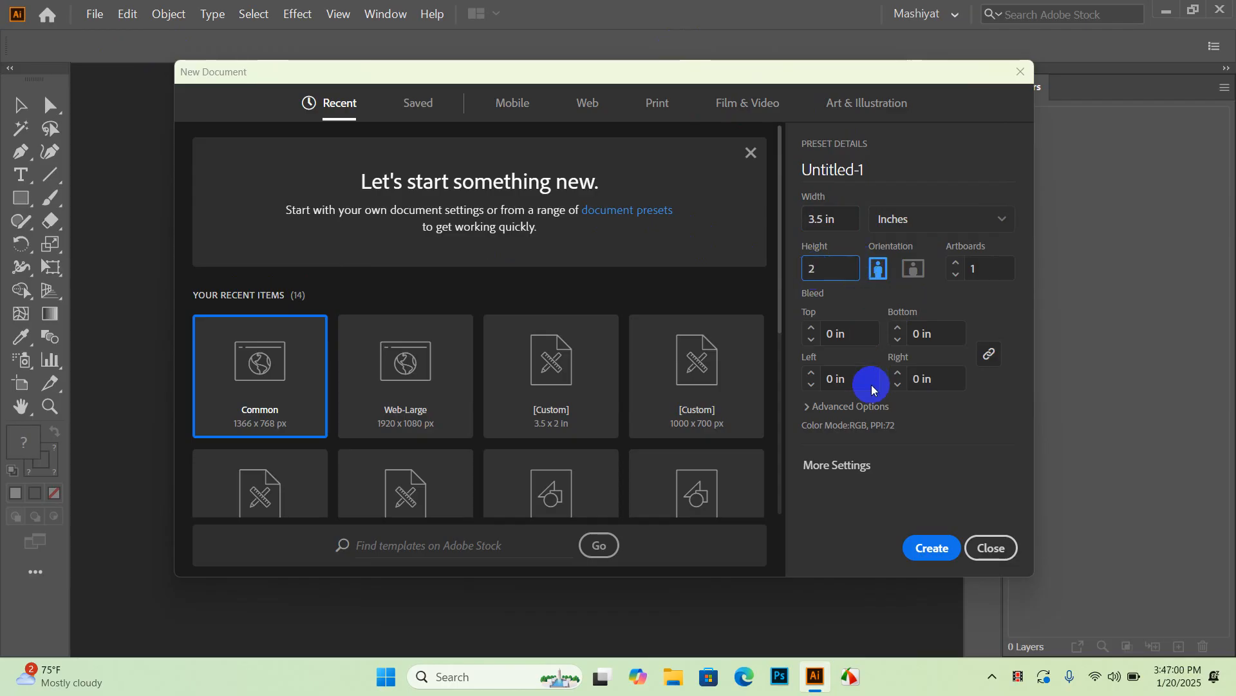
Step: Set the document's raster effects to High (300 ppi) and the number of artboards to 2
click(878, 405)
click(888, 417)
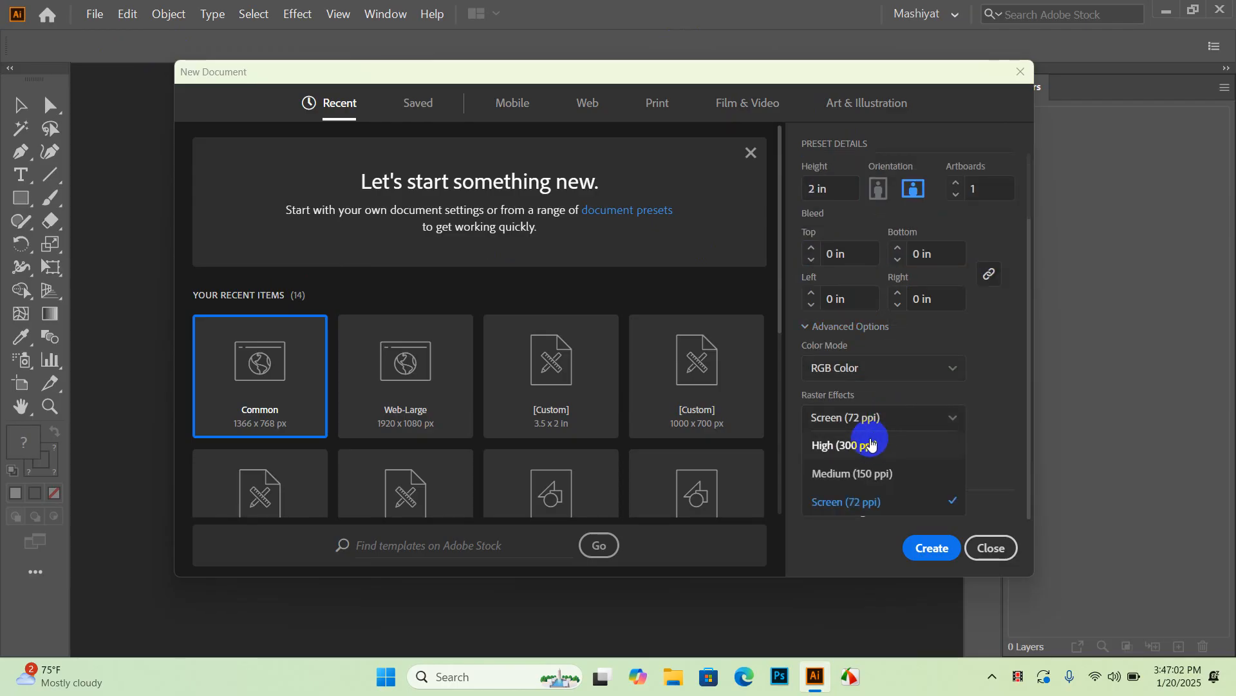
click(872, 442)
scroll(902, 387, up, 2)
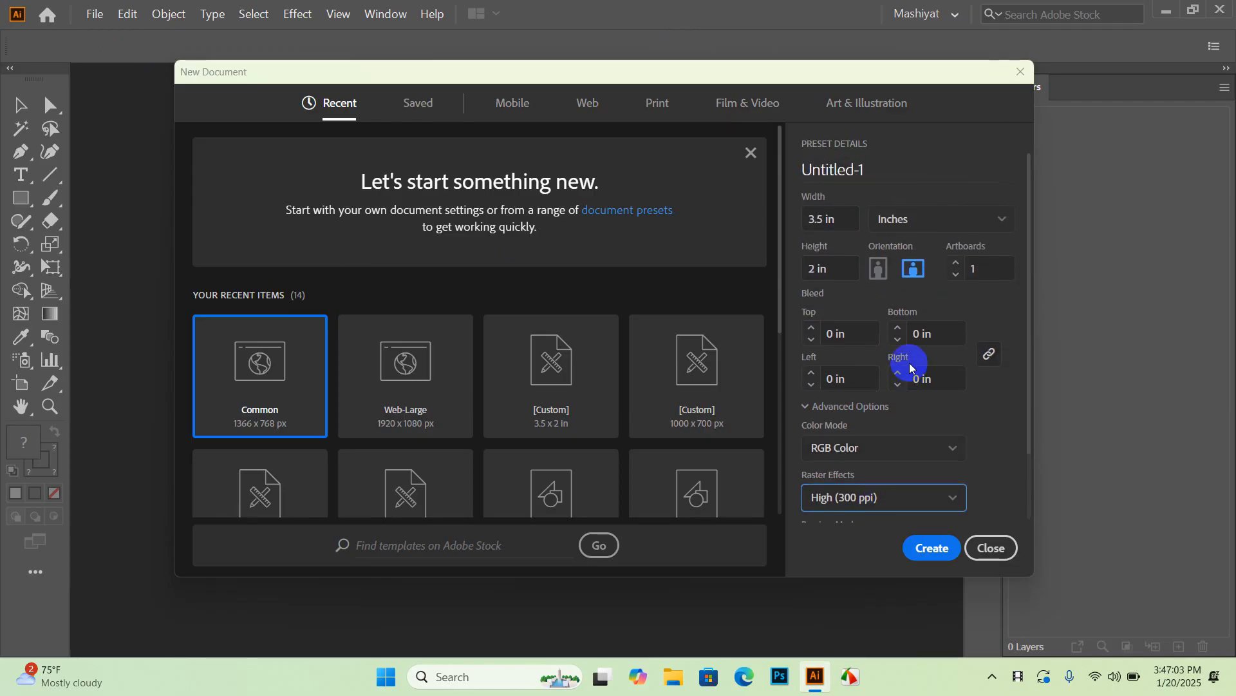
click(931, 219)
click(948, 215)
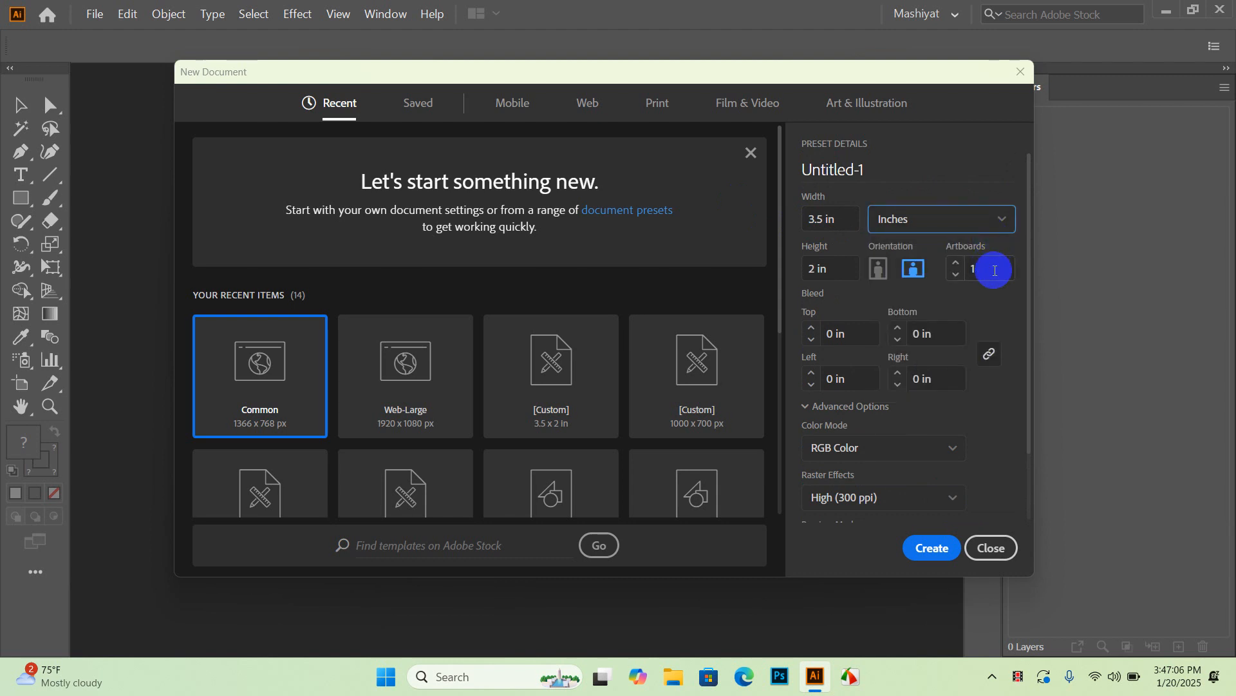
drag(994, 271, 967, 272)
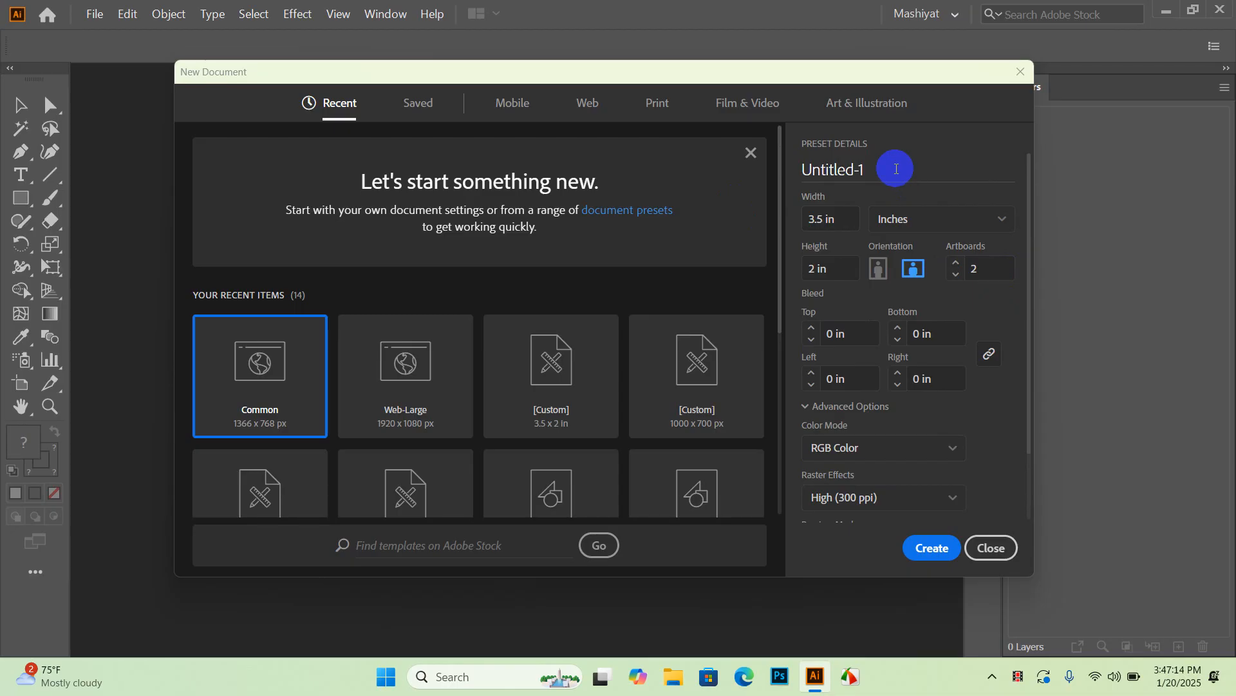
Step: Name the document "Business Card Design" and create it
drag(879, 169, 775, 130)
text(B)
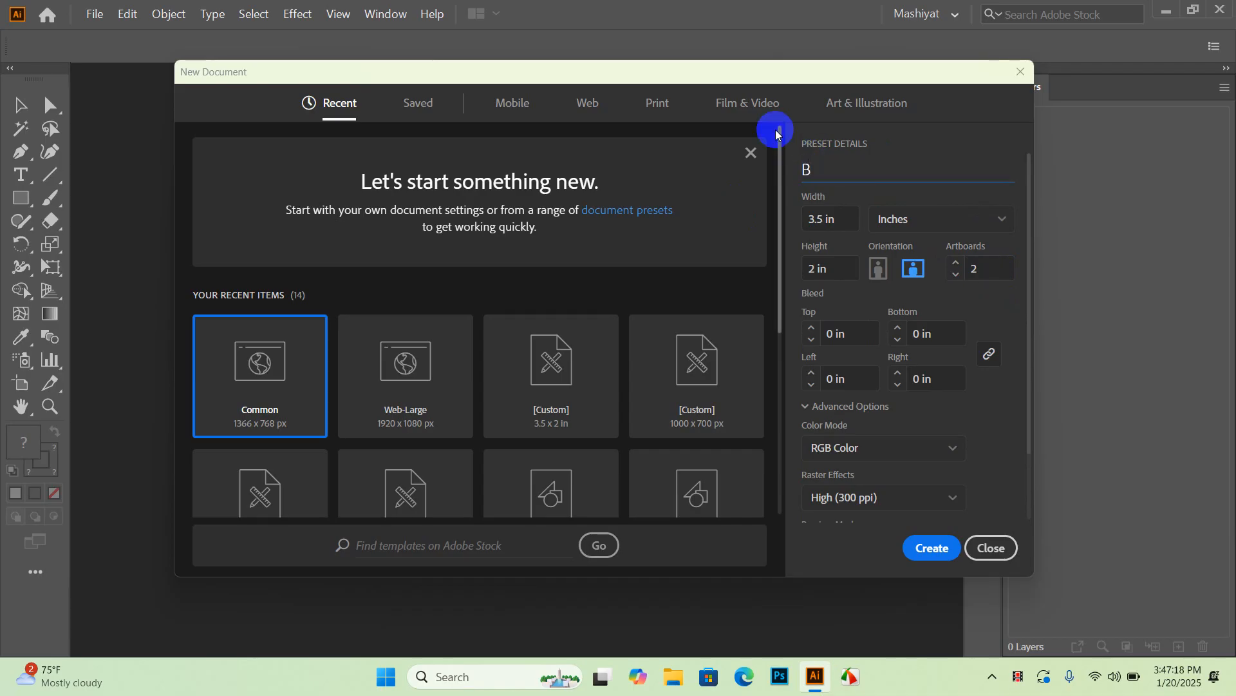
text(usiness Car)
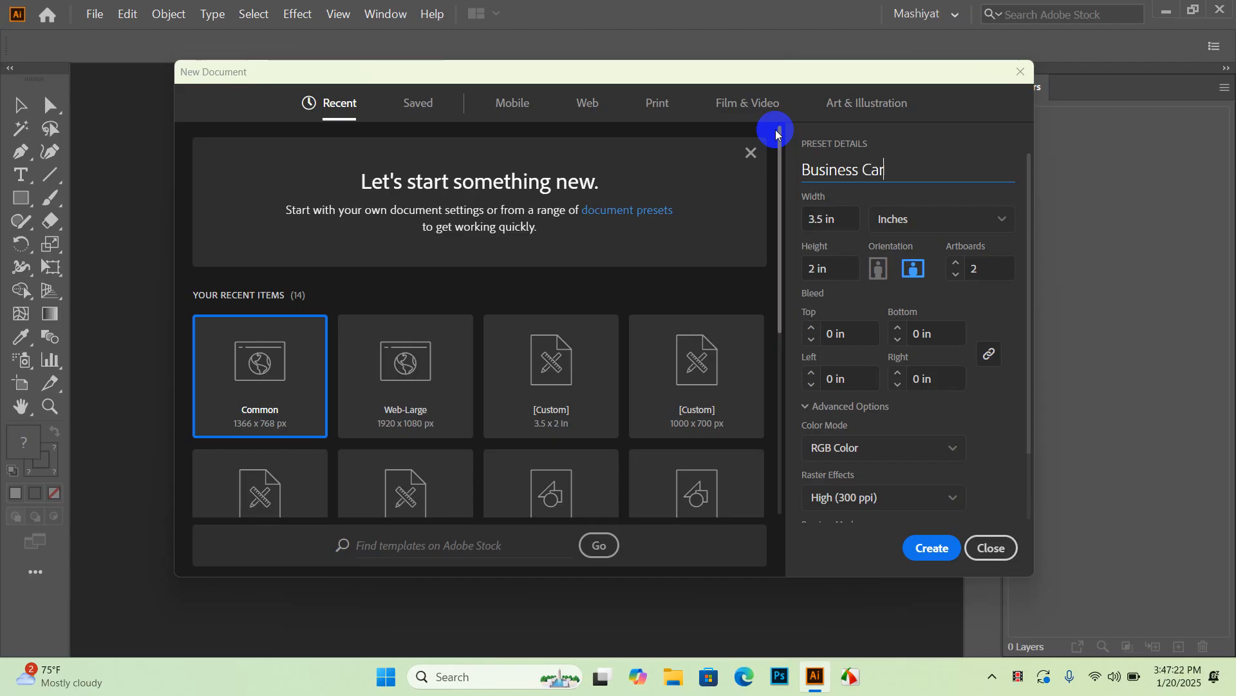
text(d Design)
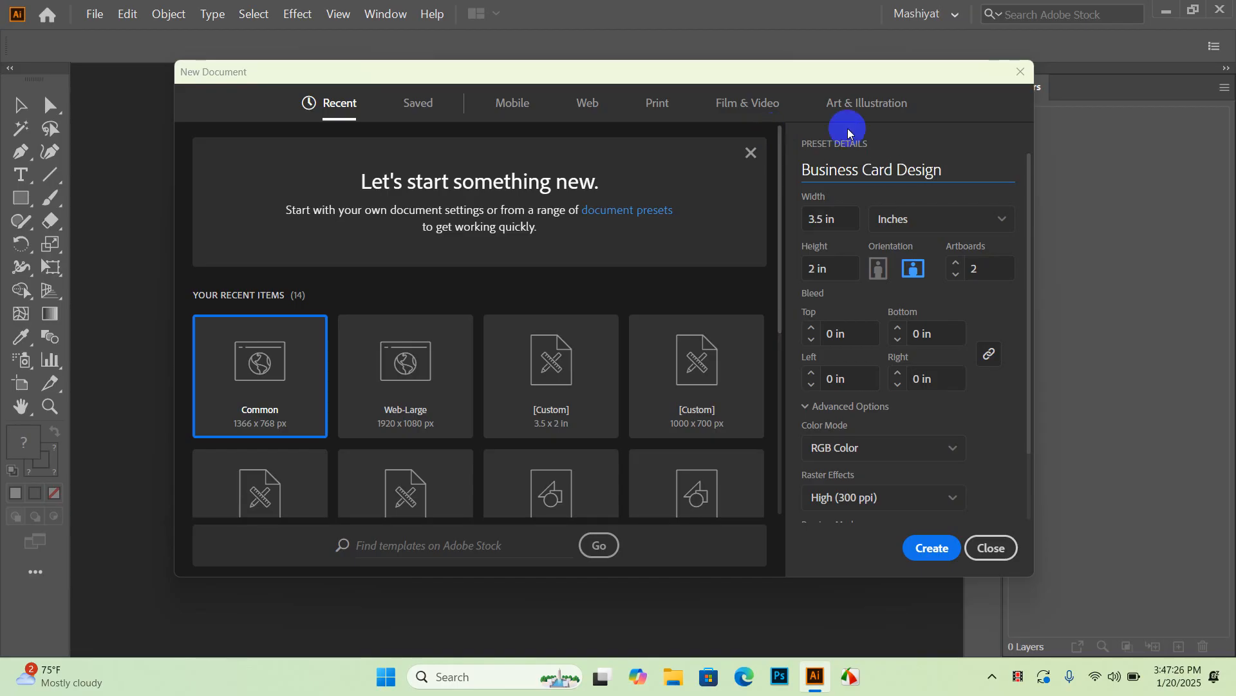
click(935, 547)
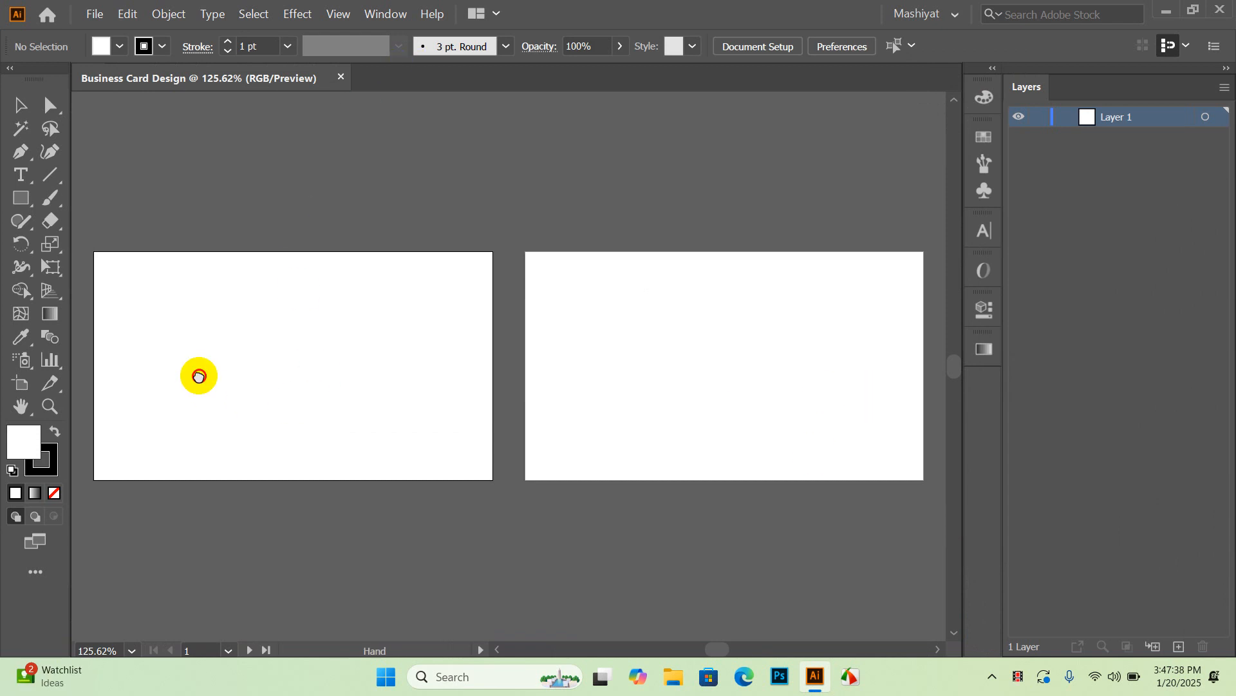
Step: Examine the two blank artboards, ending on the first one
drag(199, 375, 382, 380)
key(ctrl+0)
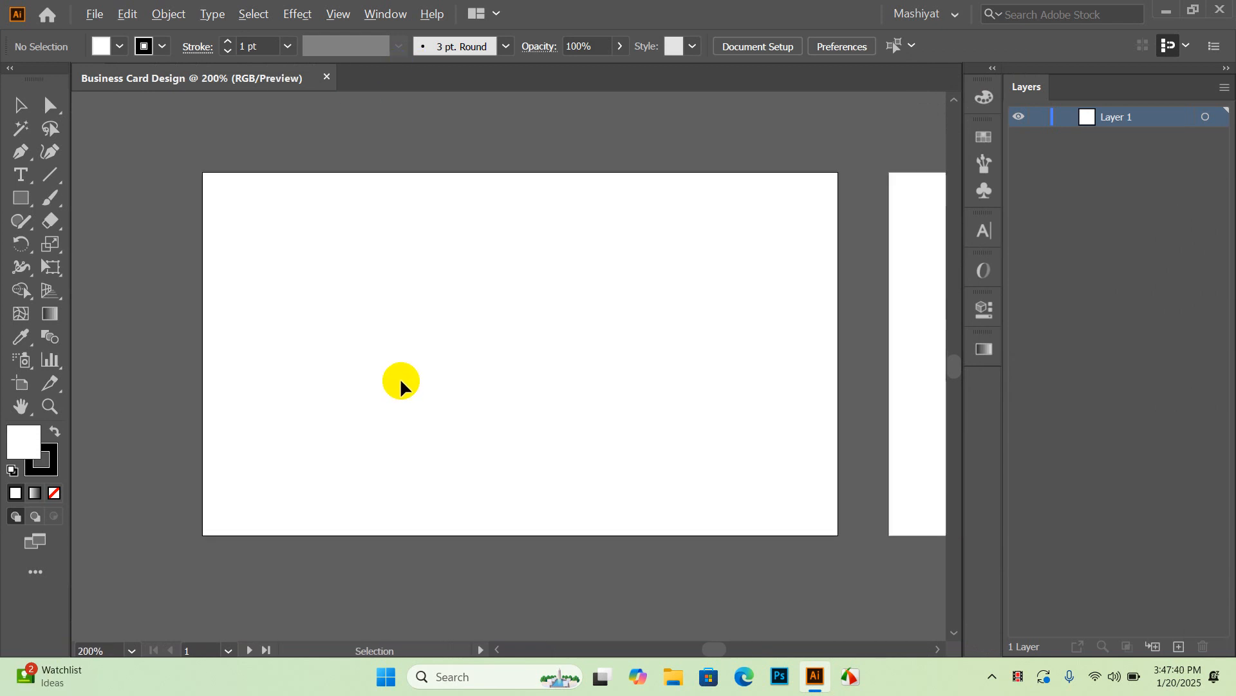
key(ctrl+alt+0)
click(673, 363)
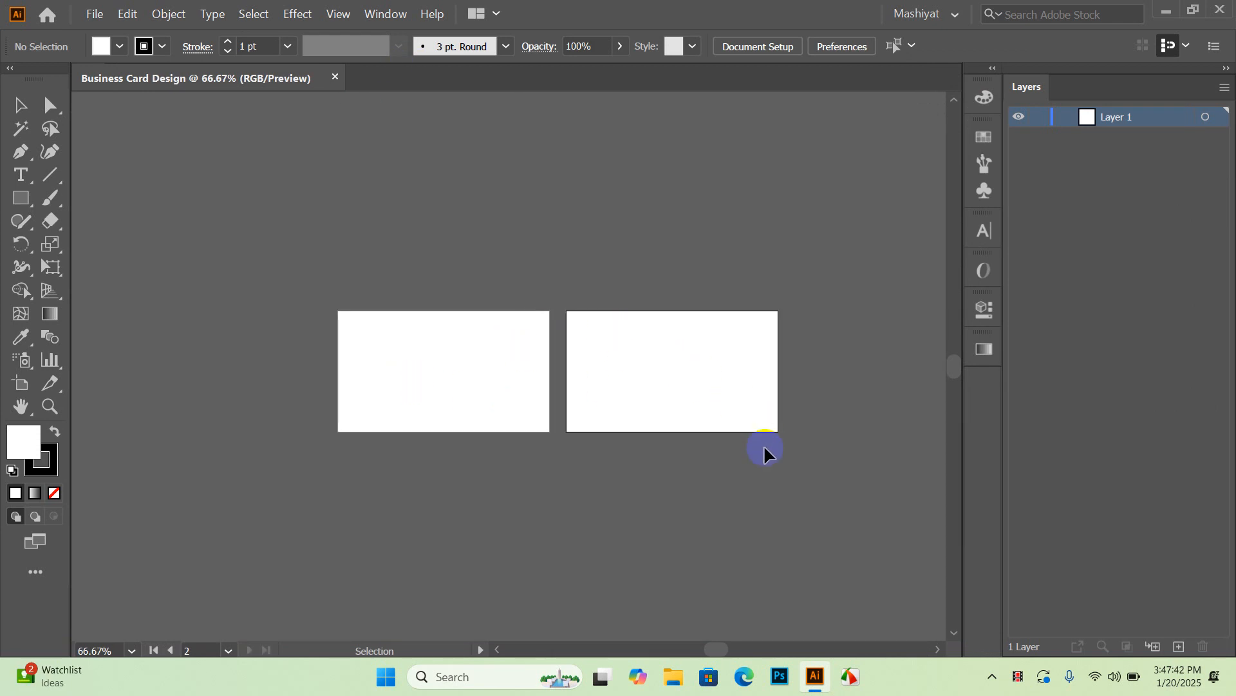
click(408, 385)
scroll(452, 361, up, 2)
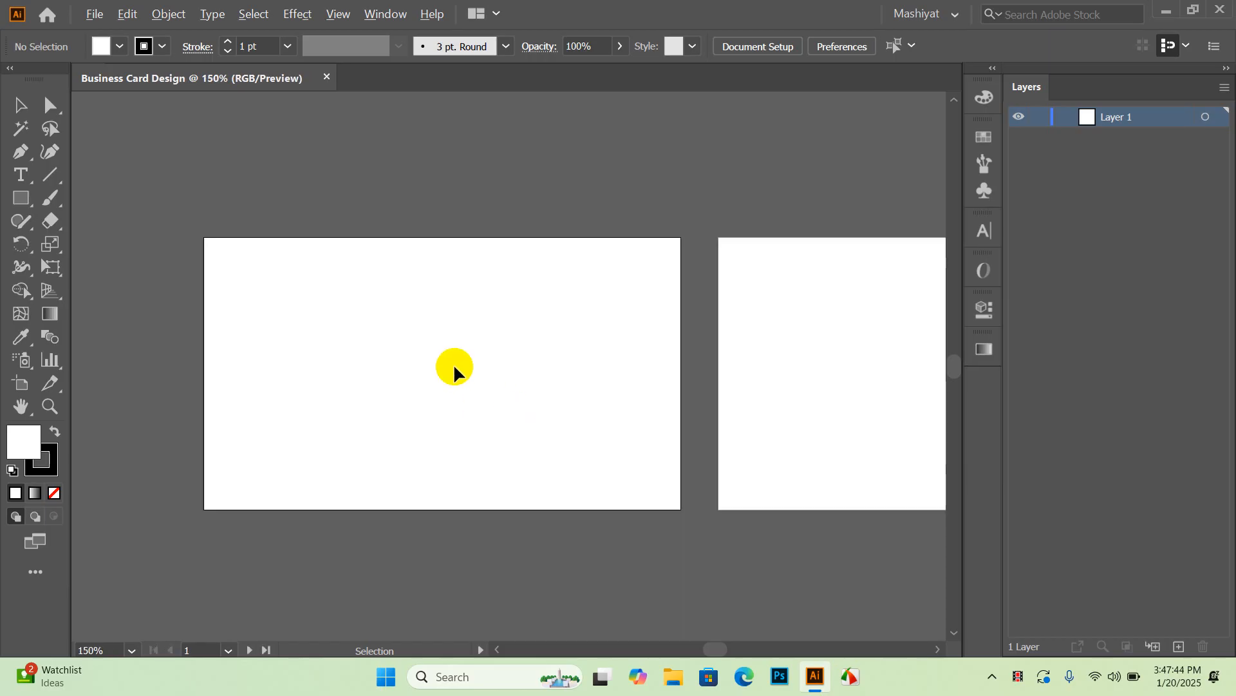
scroll(514, 361, up, 1)
drag(332, 356, 483, 378)
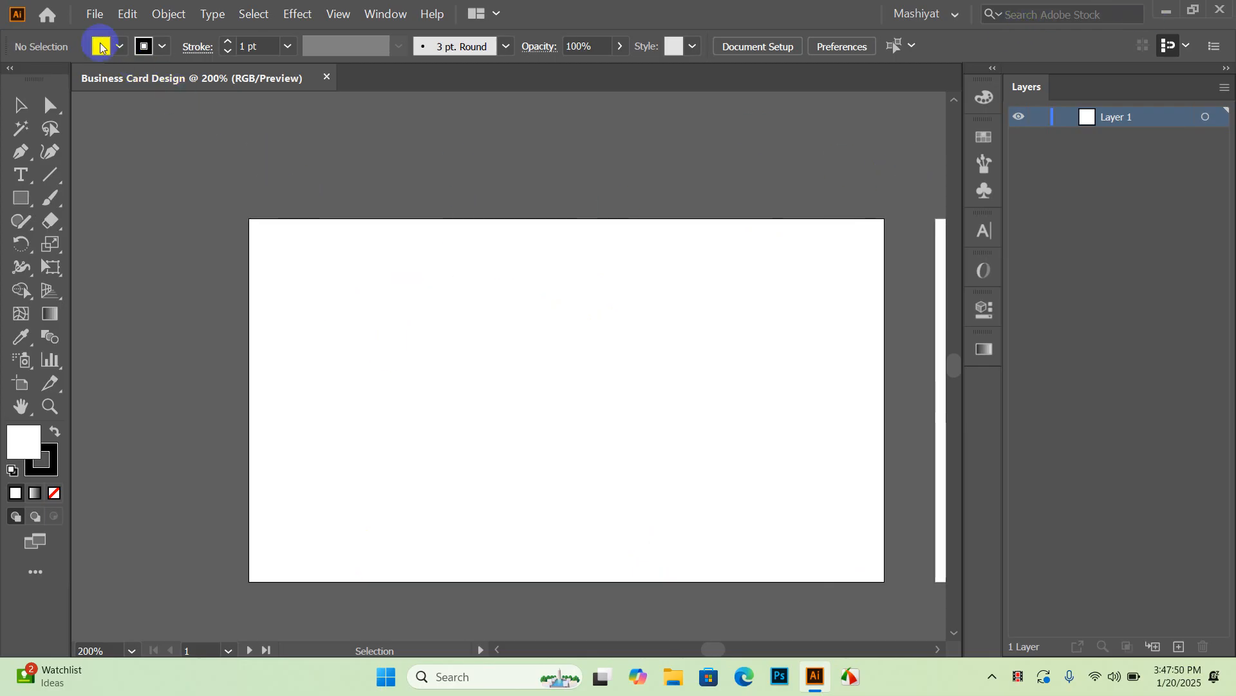
Step: Place the image IMG-20250120-WA0004 from the Desktop folder as a linked file over the first artboard's upper-left corner
click(94, 13)
click(141, 266)
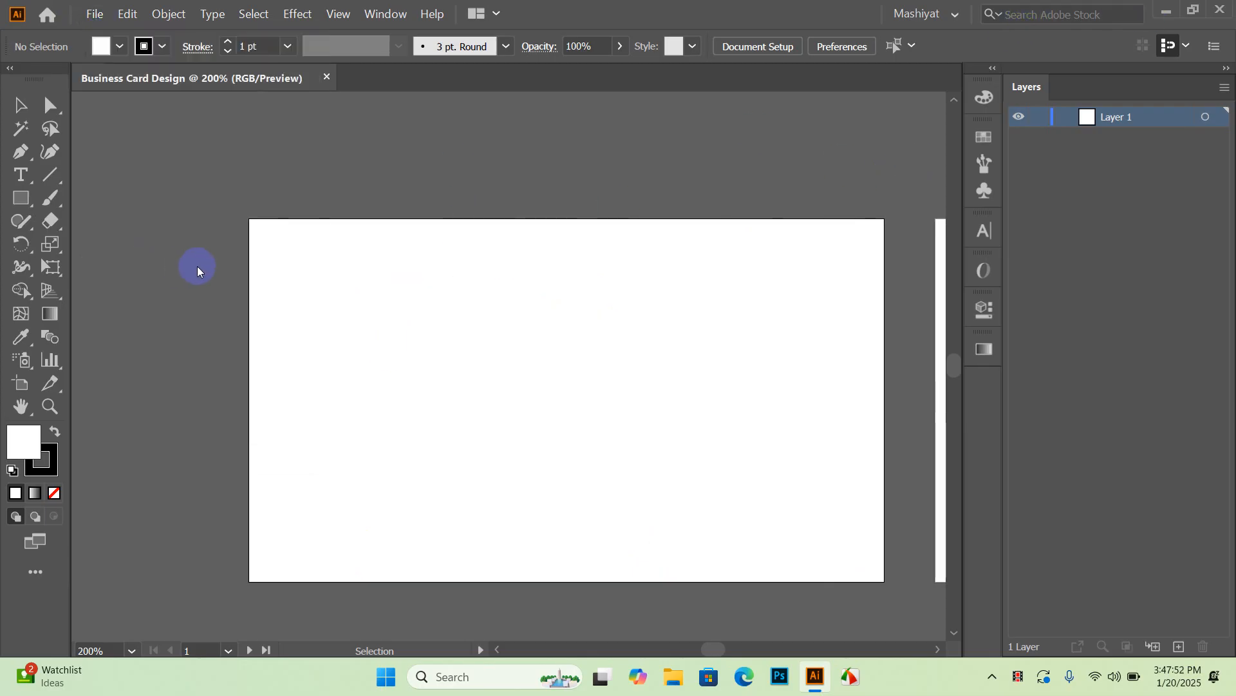
click(90, 131)
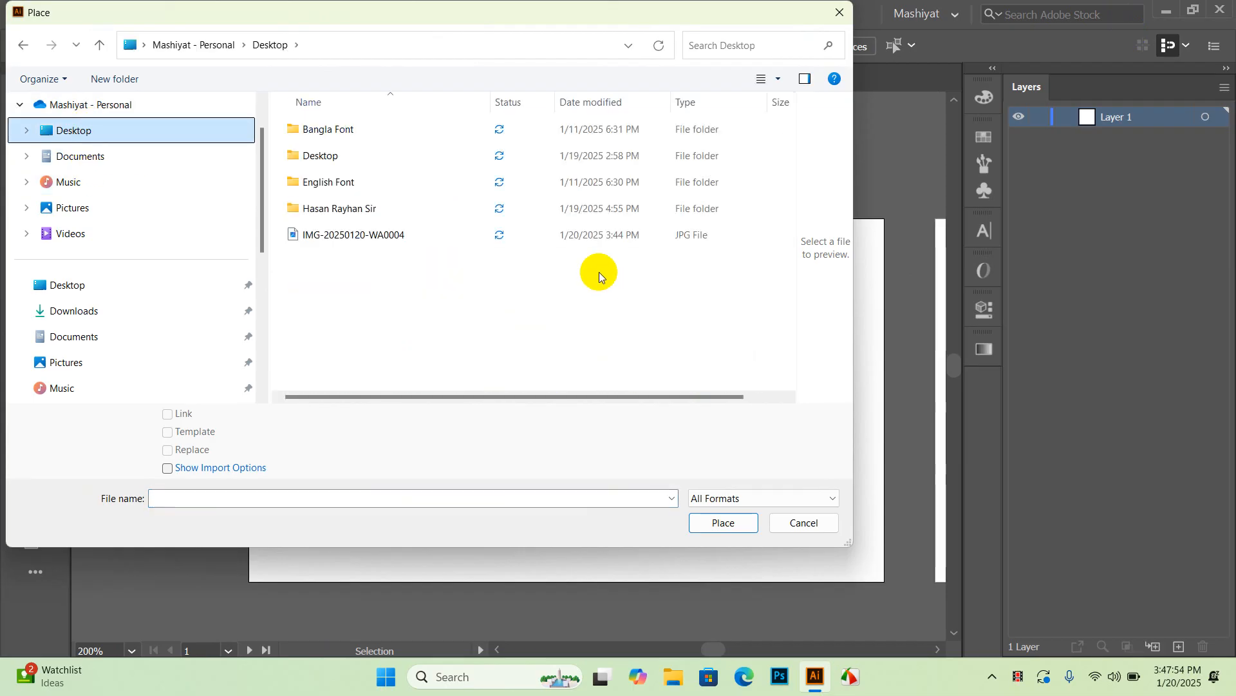
right_click(353, 277)
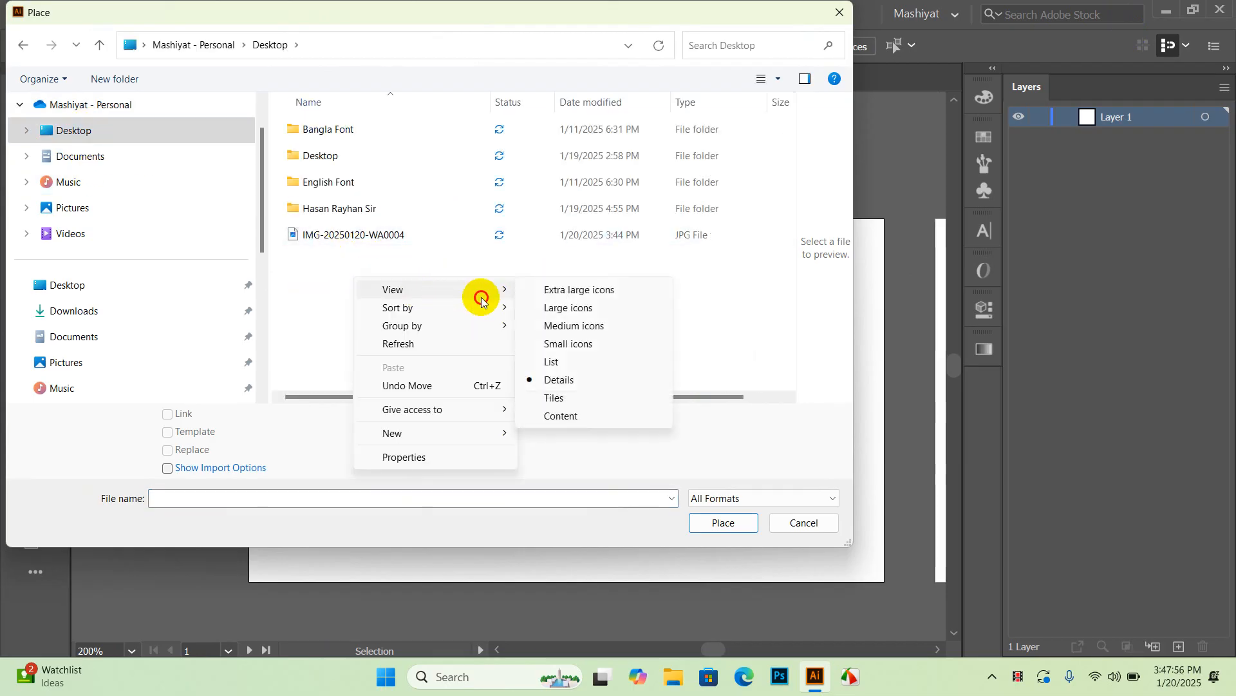
click(567, 290)
scroll(567, 299, down, 2)
click(378, 348)
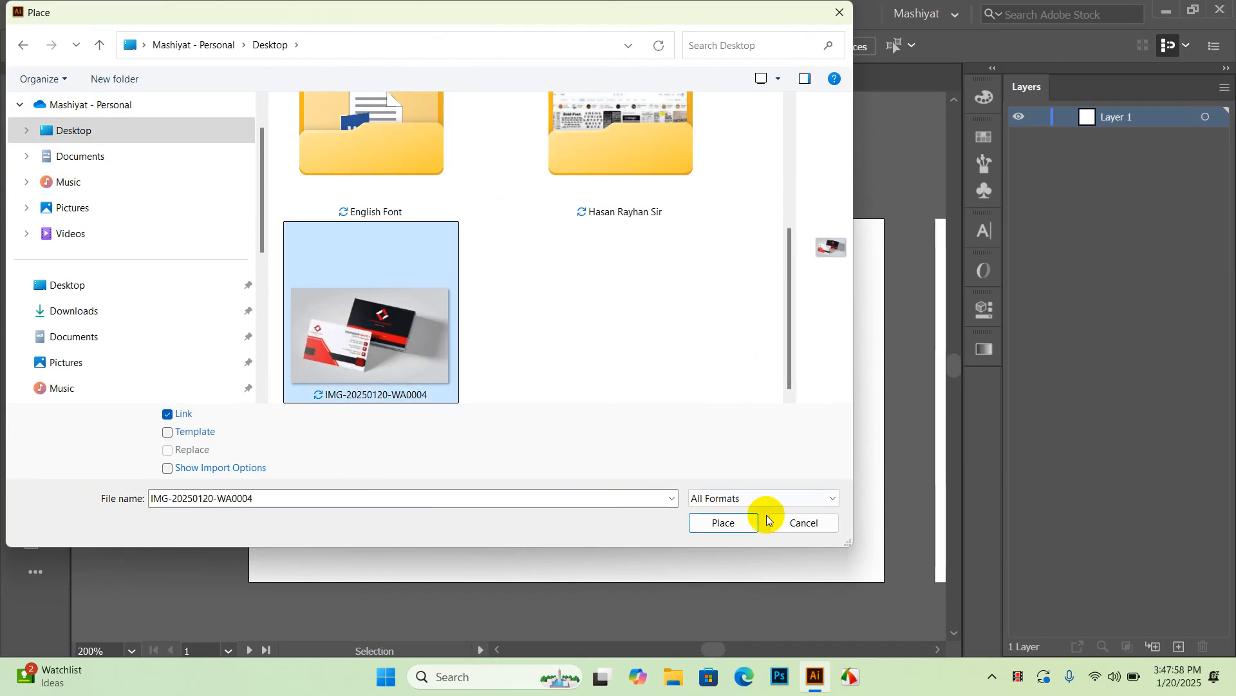
click(722, 521)
drag(100, 156, 444, 451)
click(689, 292)
Step: Examine the front card in the placed reference image up close, including its logo, red and black shapes, contact details and QR code
drag(389, 308, 447, 464)
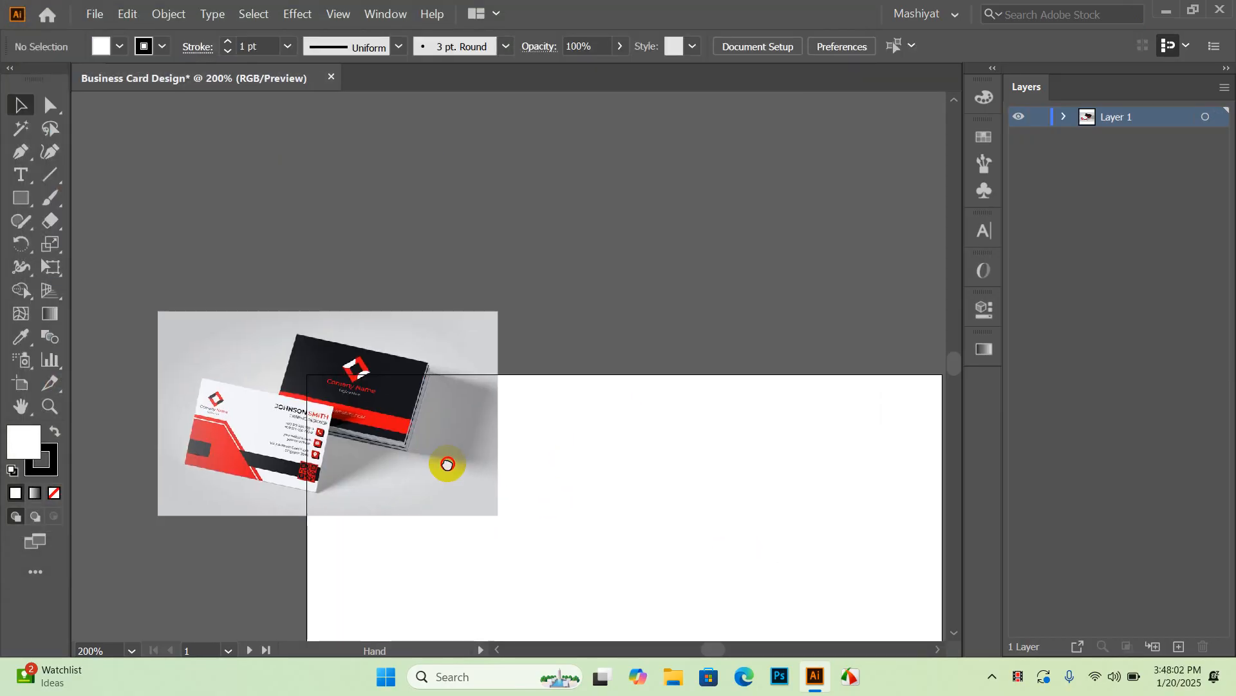
drag(327, 452, 586, 351)
click(627, 506)
scroll(557, 300, up, 2)
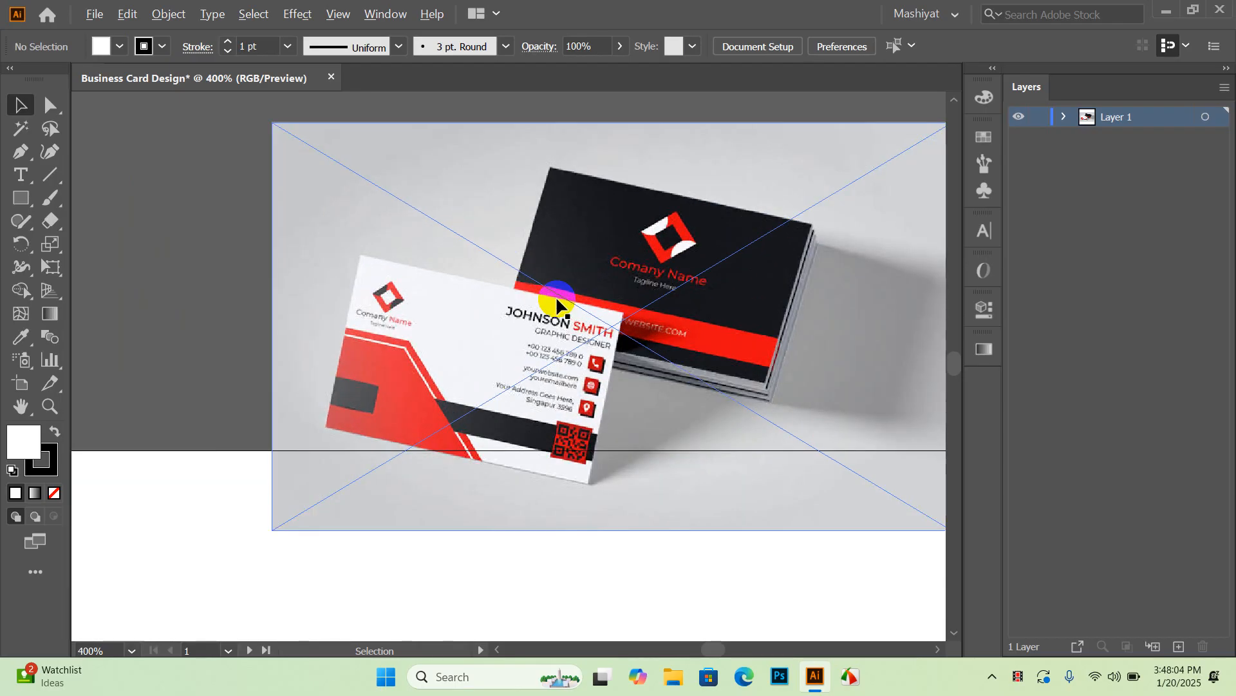
scroll(497, 408, up, 2)
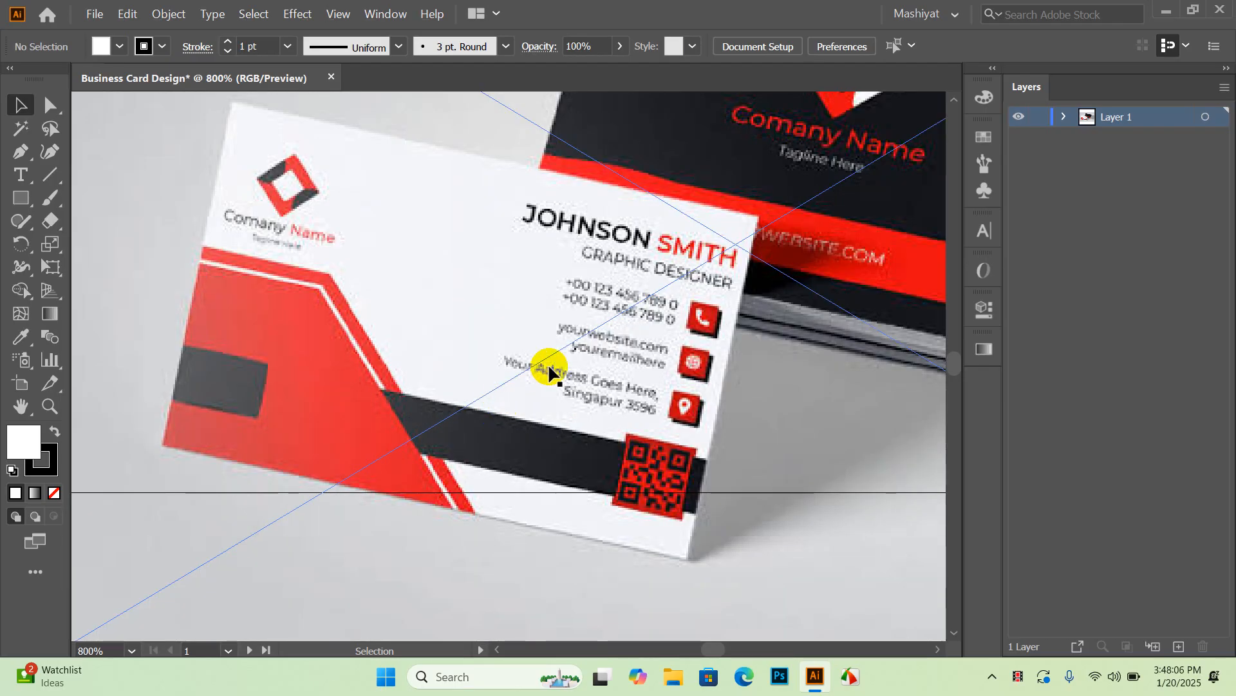
drag(616, 442, 640, 396)
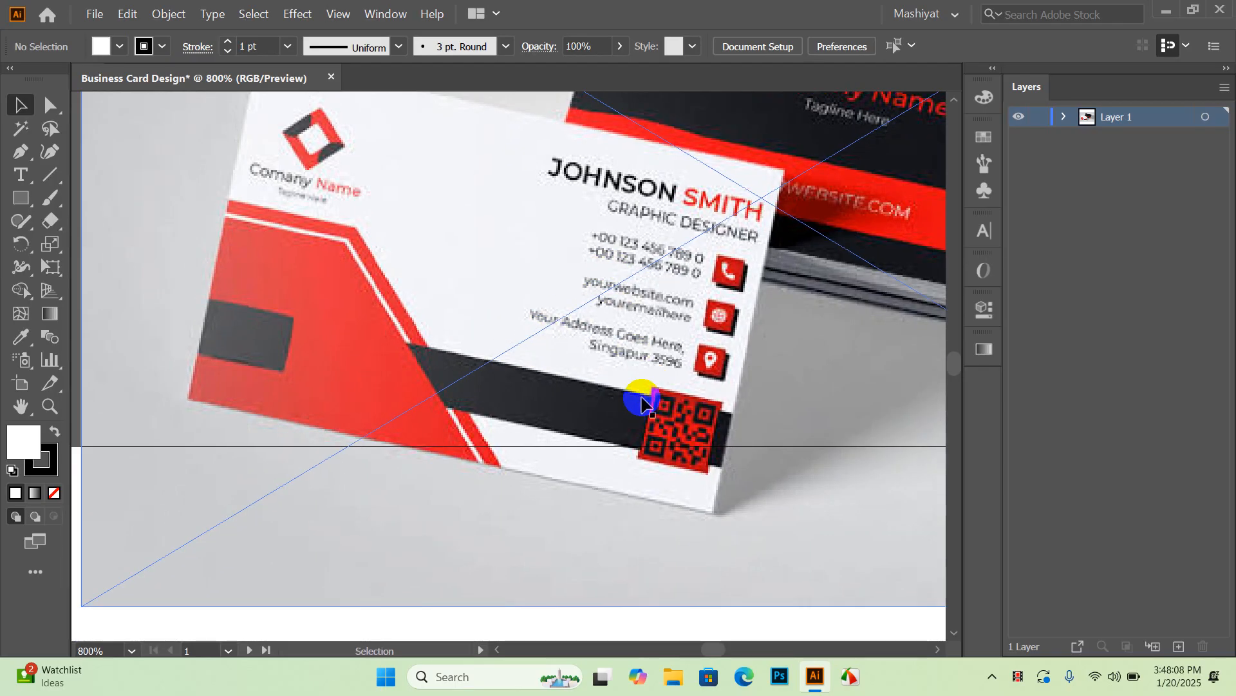
scroll(602, 325, down, 3)
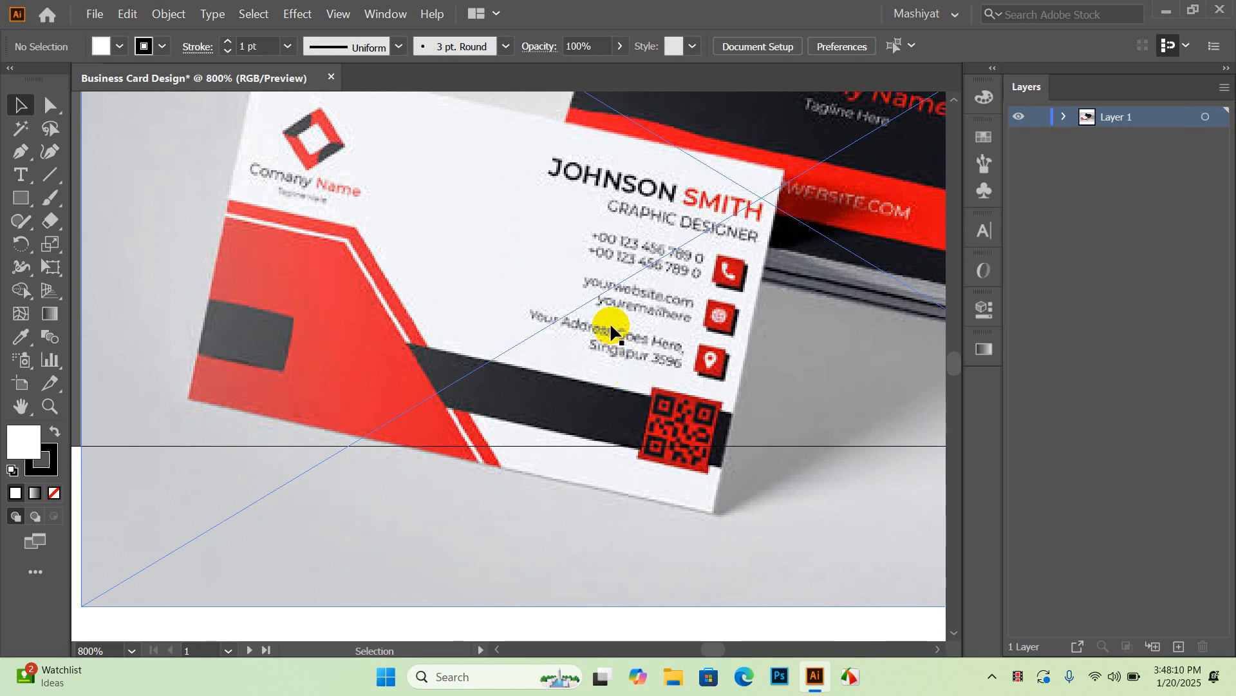
scroll(534, 303, up, 2)
scroll(469, 279, up, 1)
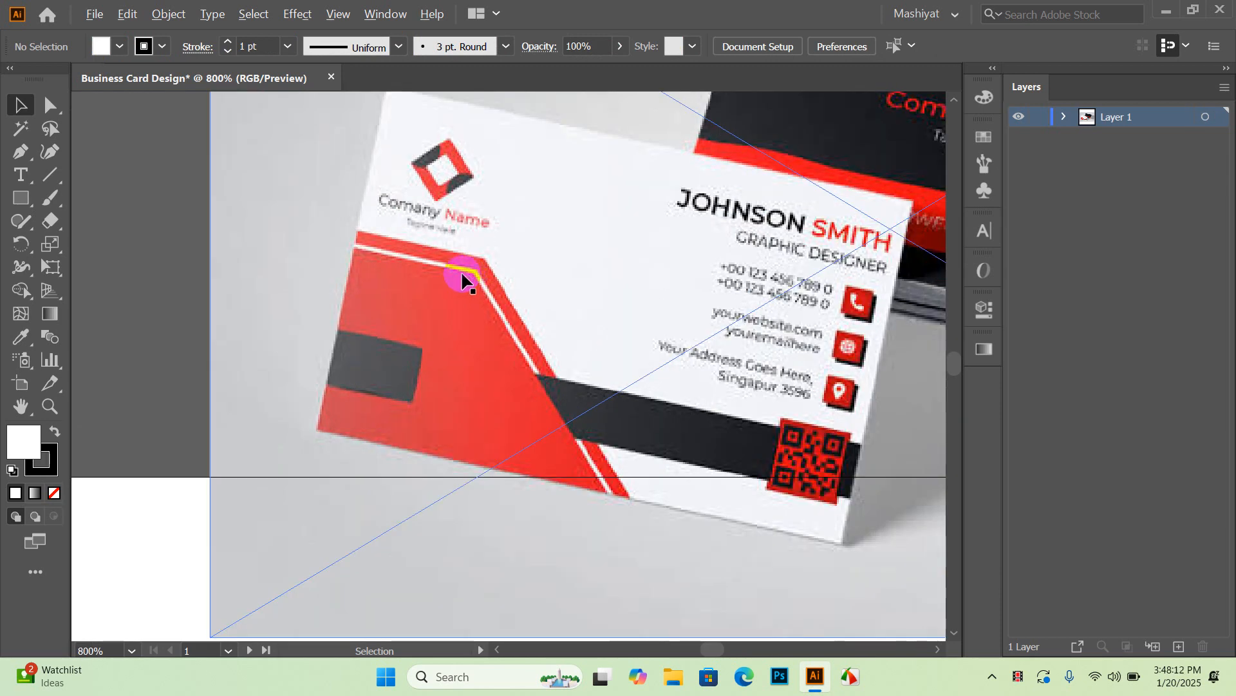
scroll(582, 283, down, 1)
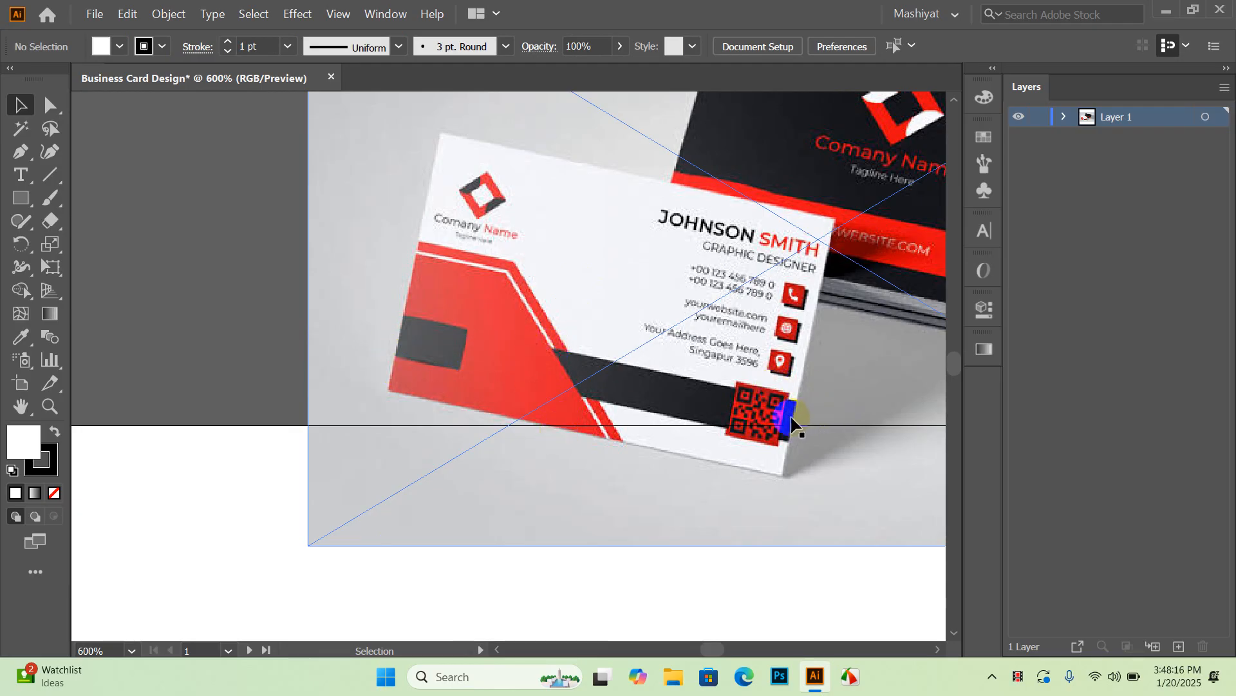
scroll(580, 265, down, 4)
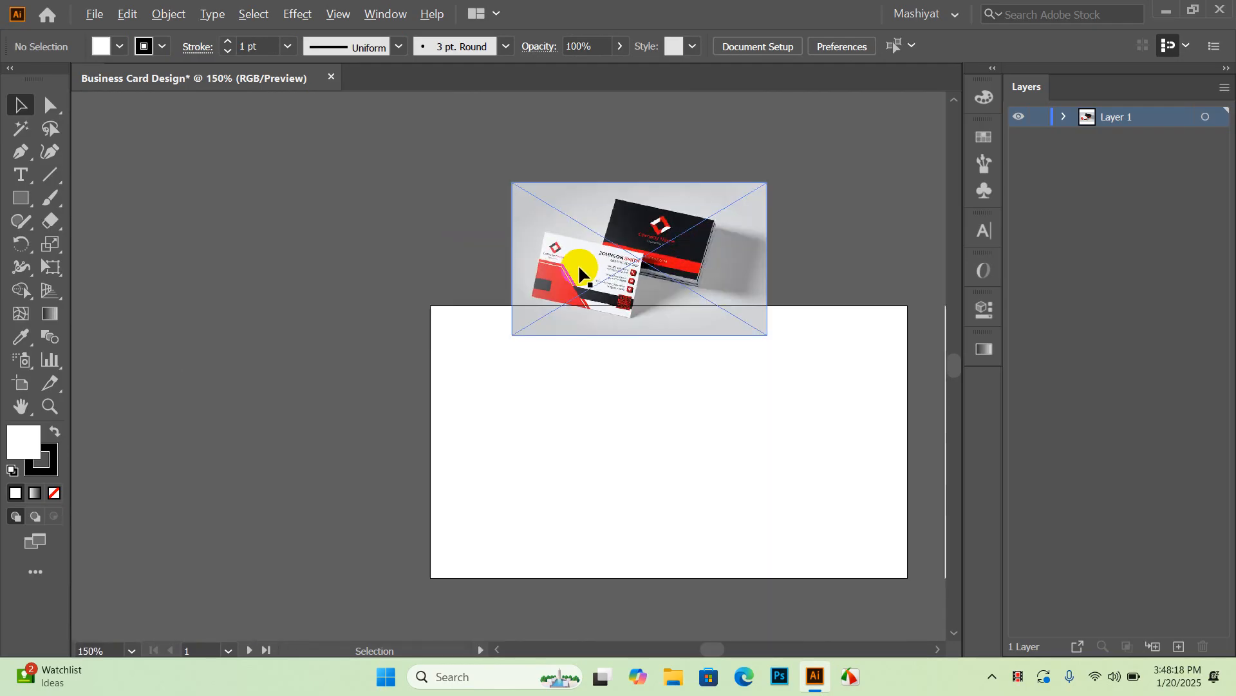
Step: Move the reference image up and left, clear of the first artboard's upper edge
scroll(567, 260, up, 5)
scroll(556, 238, down, 5)
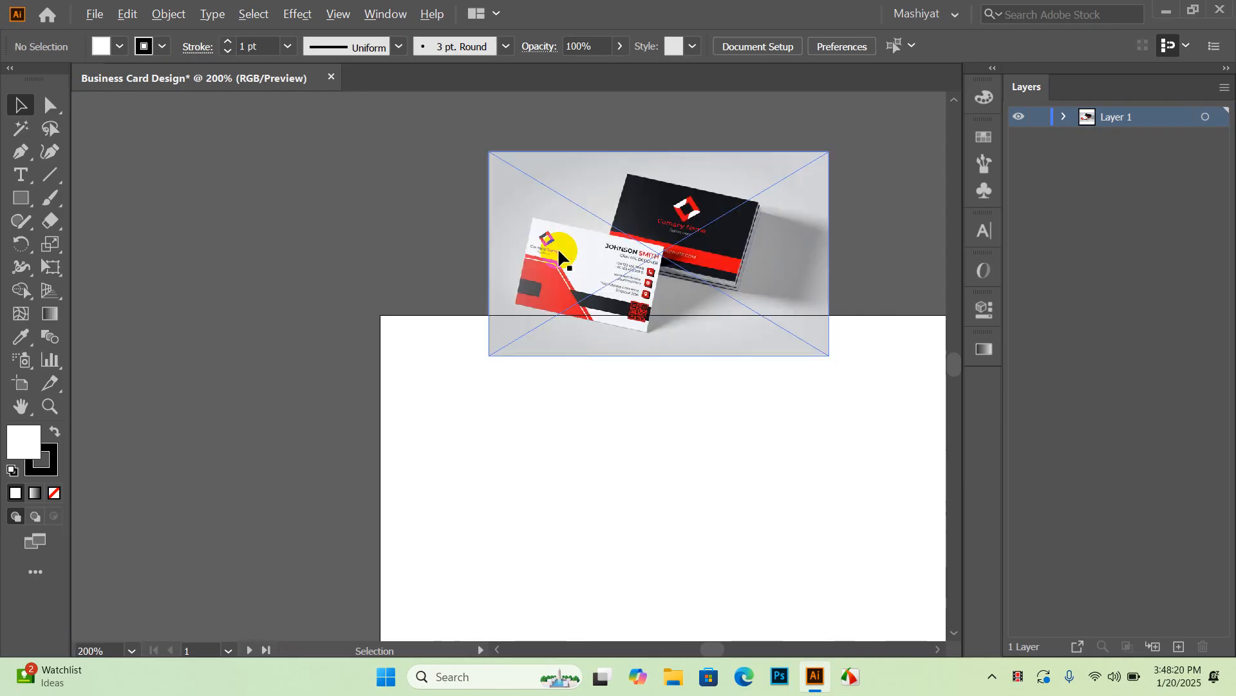
drag(654, 416, 566, 176)
drag(630, 260, 599, 395)
drag(536, 197, 518, 173)
drag(647, 443, 640, 387)
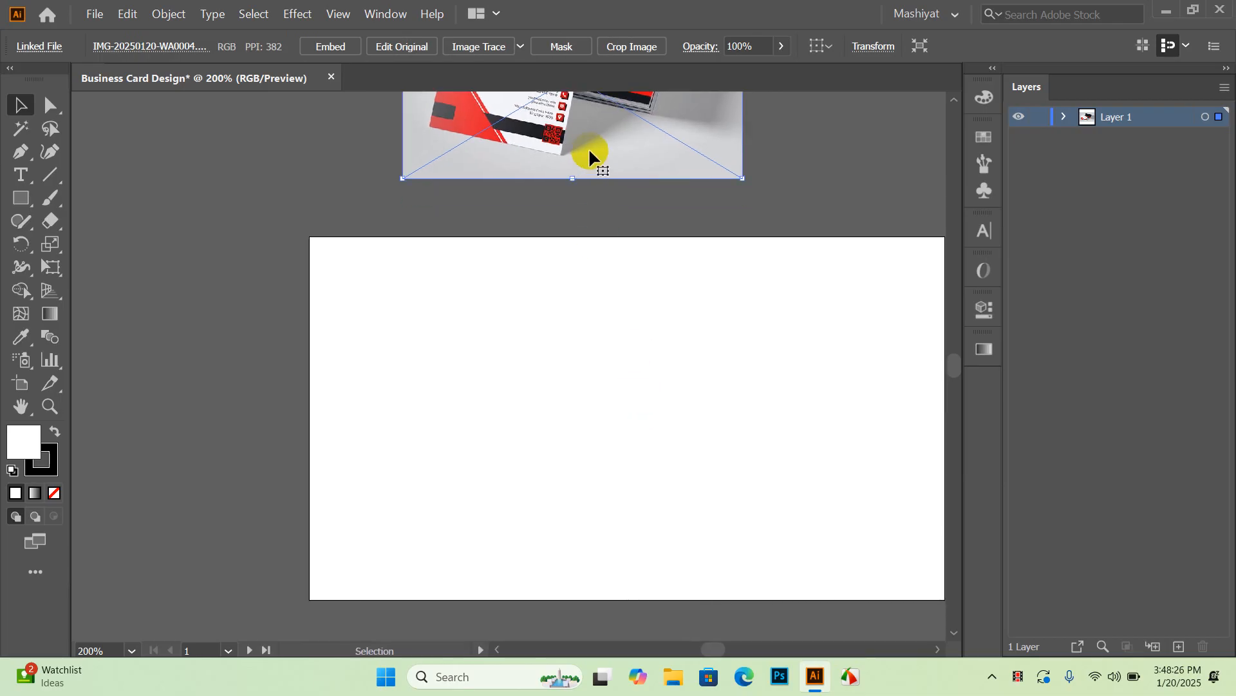
drag(593, 160, 589, 212)
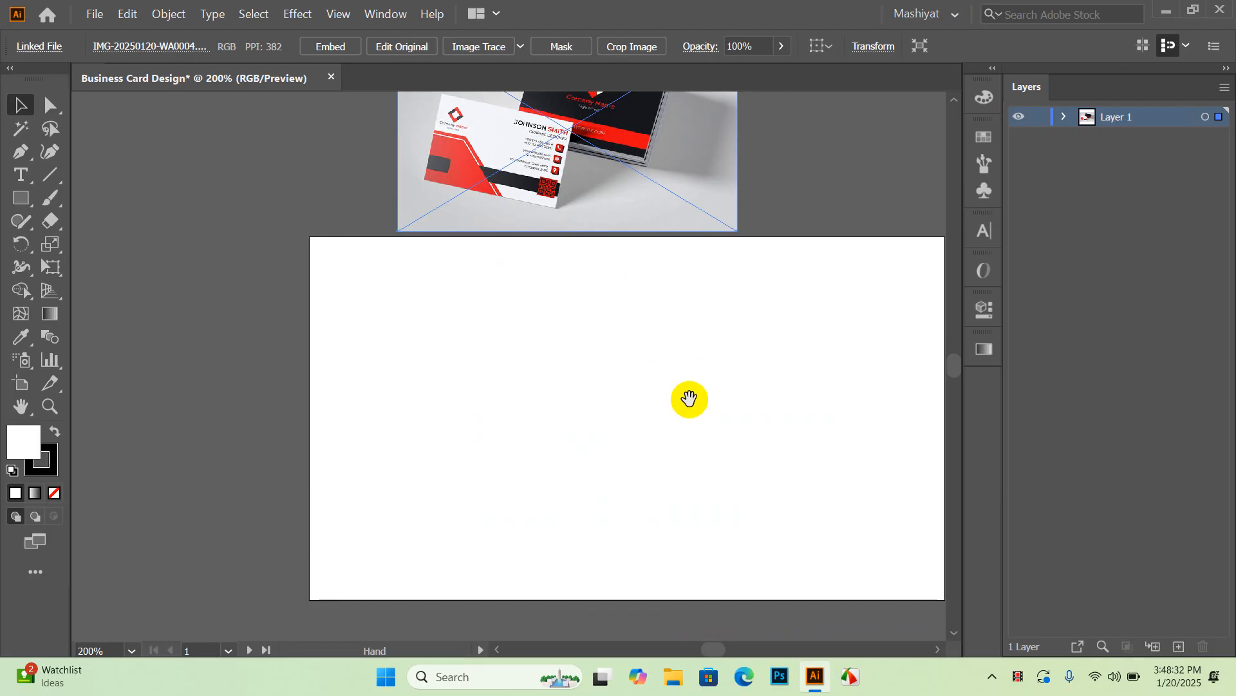
Step: Shift the reference image slightly down and left so its lower edge overlaps the first artboard's upper edge
key(space)
drag(671, 463, 638, 405)
drag(738, 403, 709, 384)
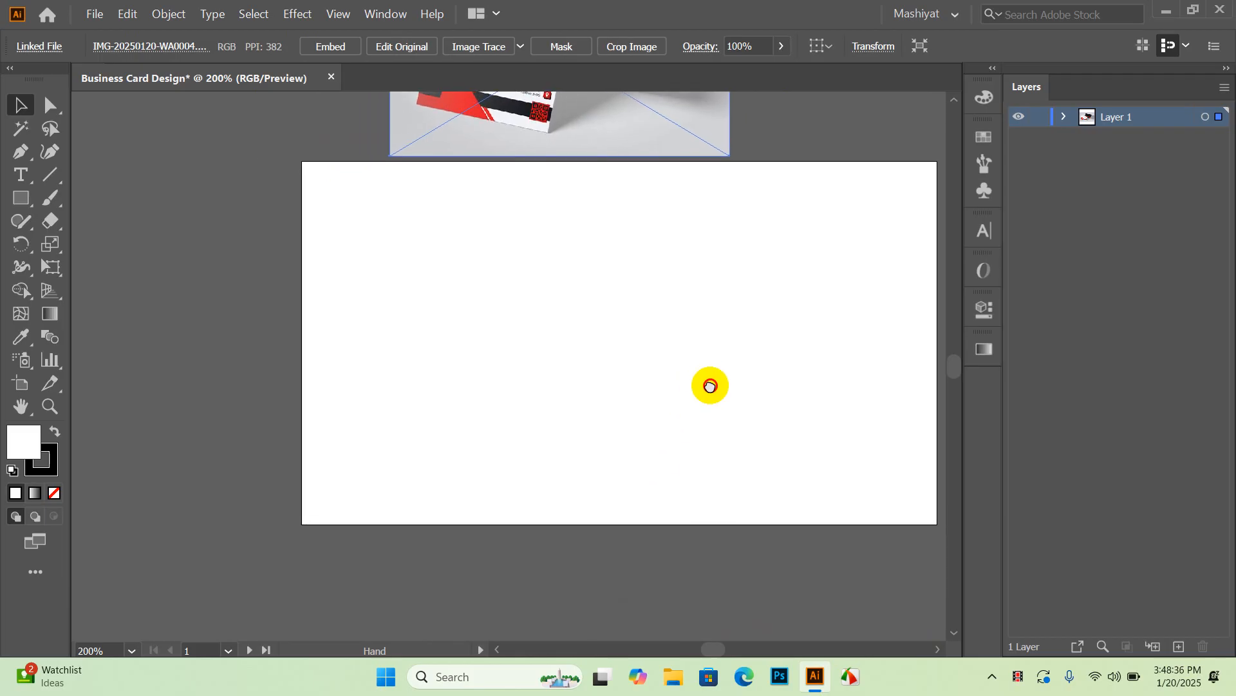
key(space)
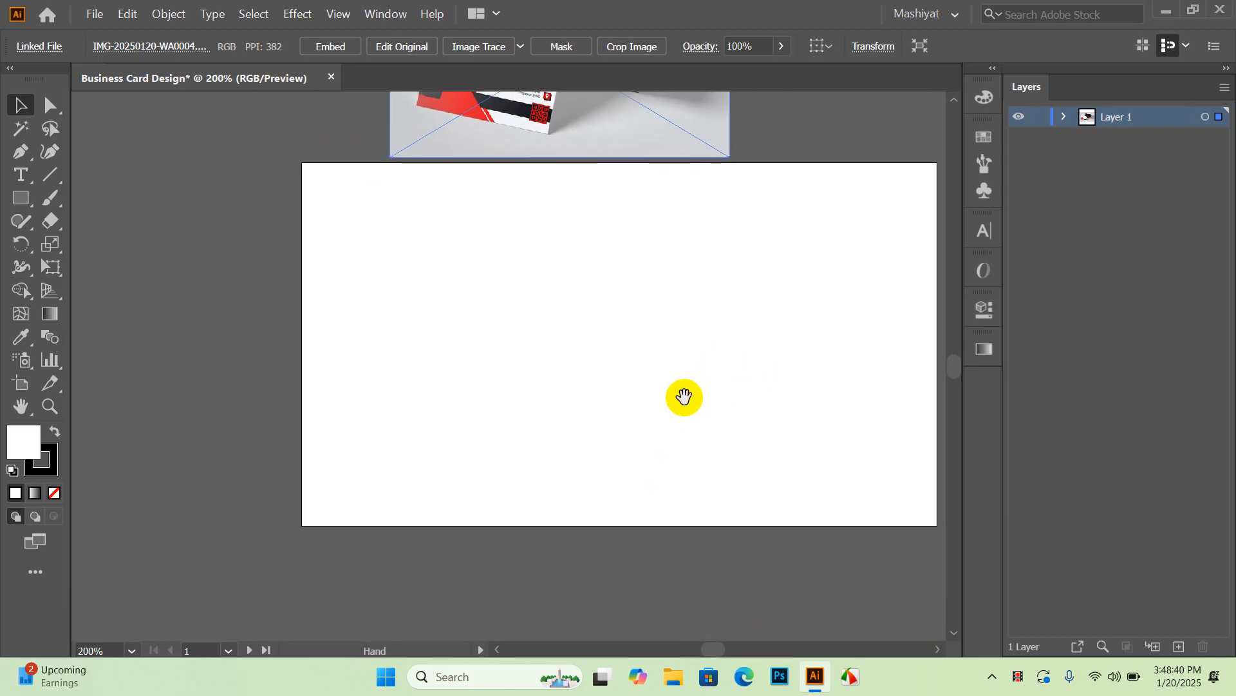
drag(604, 359, 547, 414)
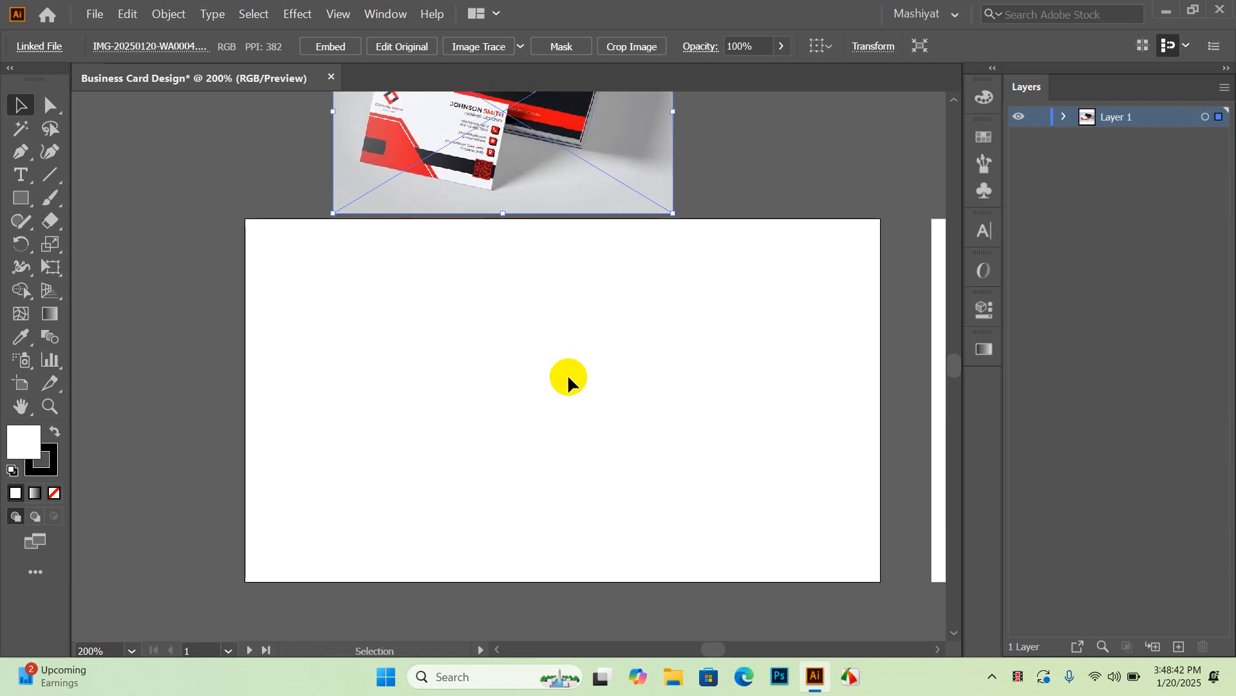
click(564, 389)
key(space)
drag(567, 370, 569, 390)
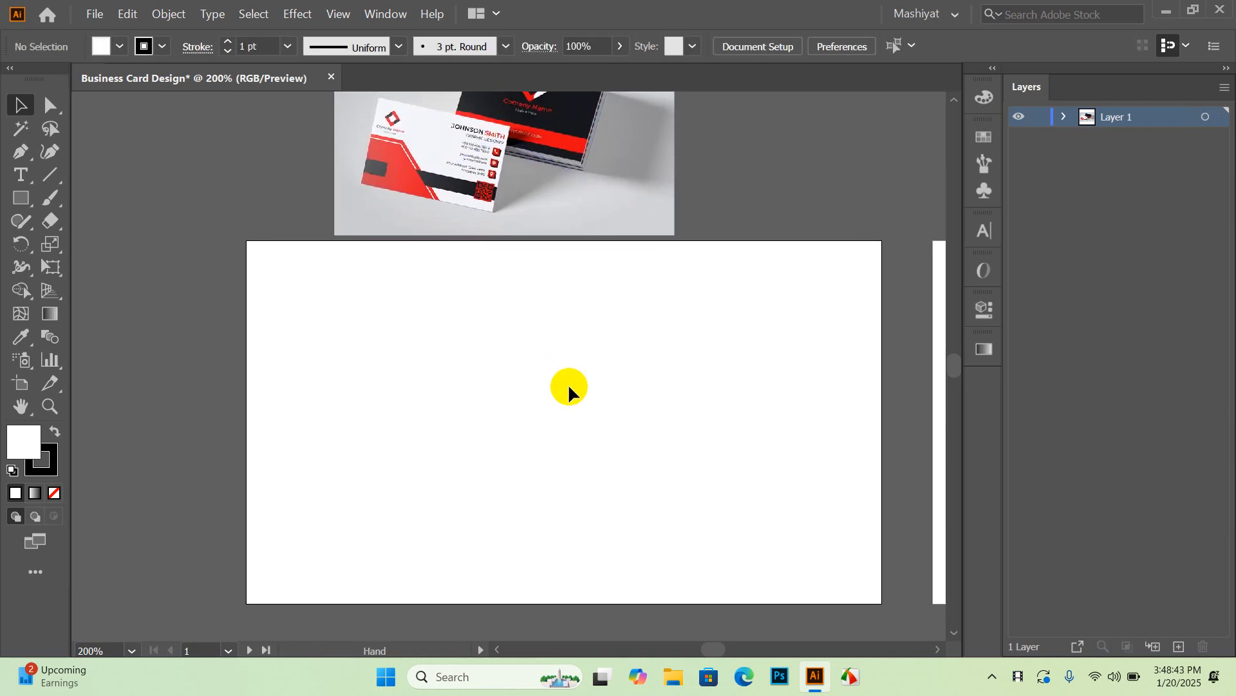
click(572, 217)
click(572, 327)
drag(531, 181, 525, 214)
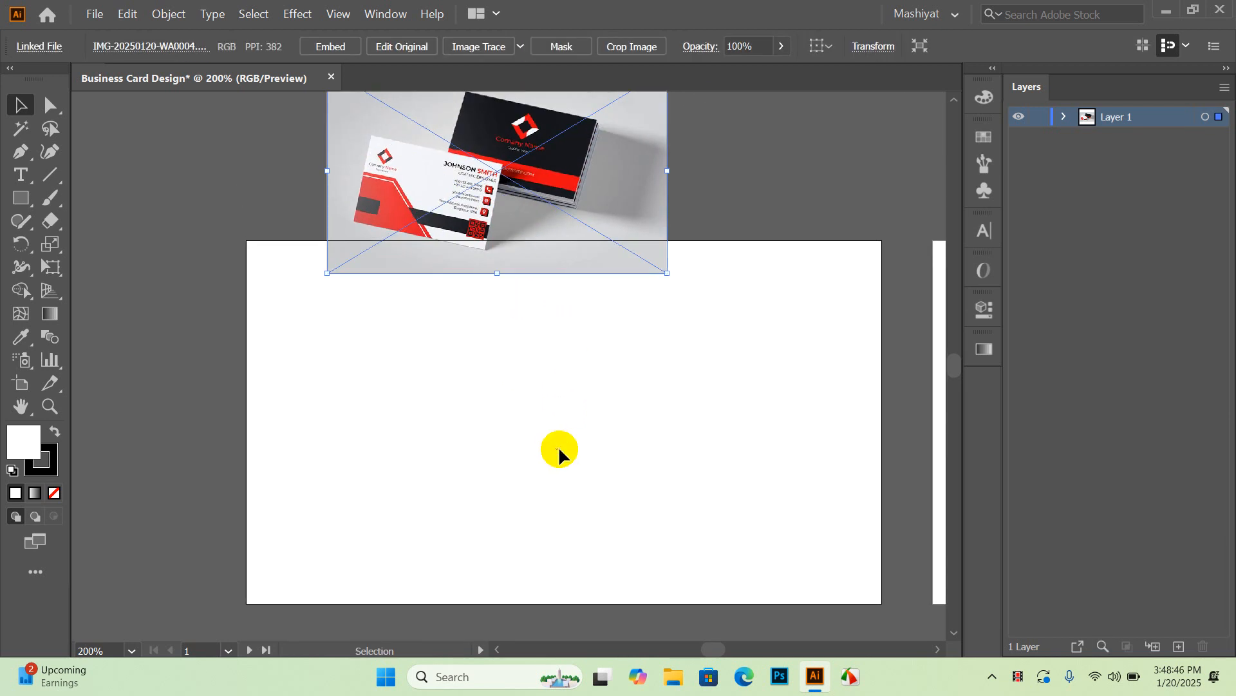
Step: With nothing selected, set the stroke to none and the fill color to FF7171
click(559, 450)
key(space)
drag(519, 463, 543, 446)
key(space)
drag(483, 404, 482, 354)
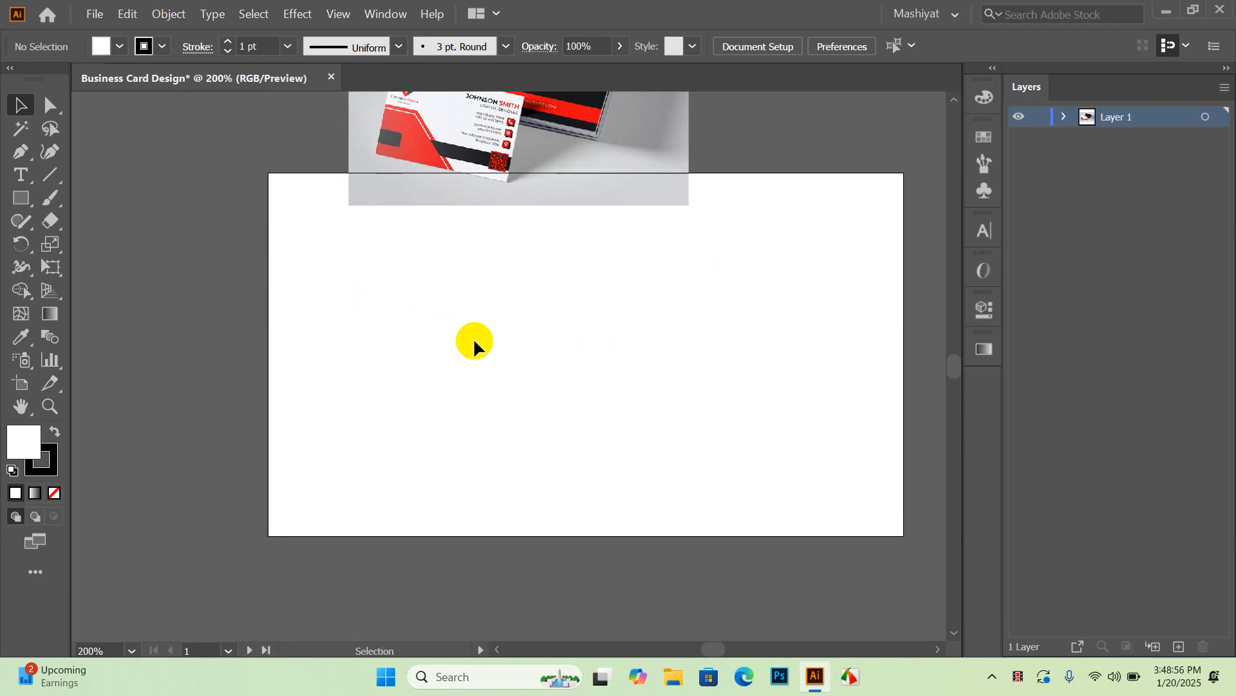
click(47, 464)
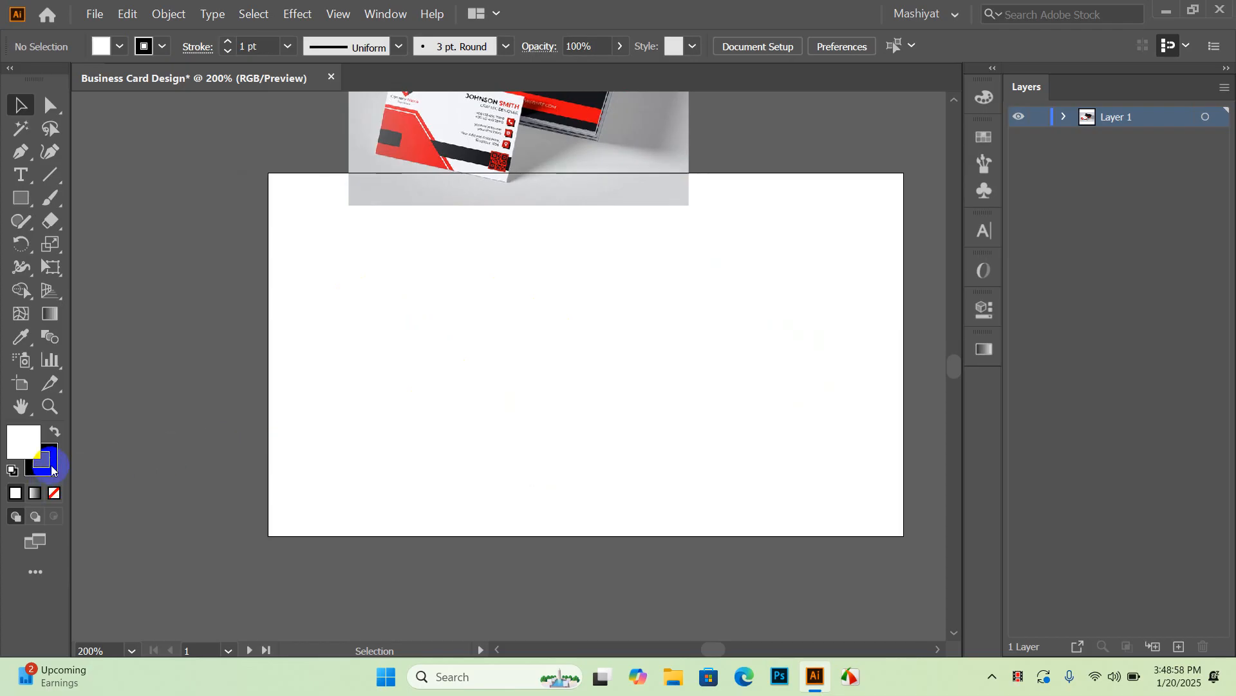
click(54, 493)
click(10, 443)
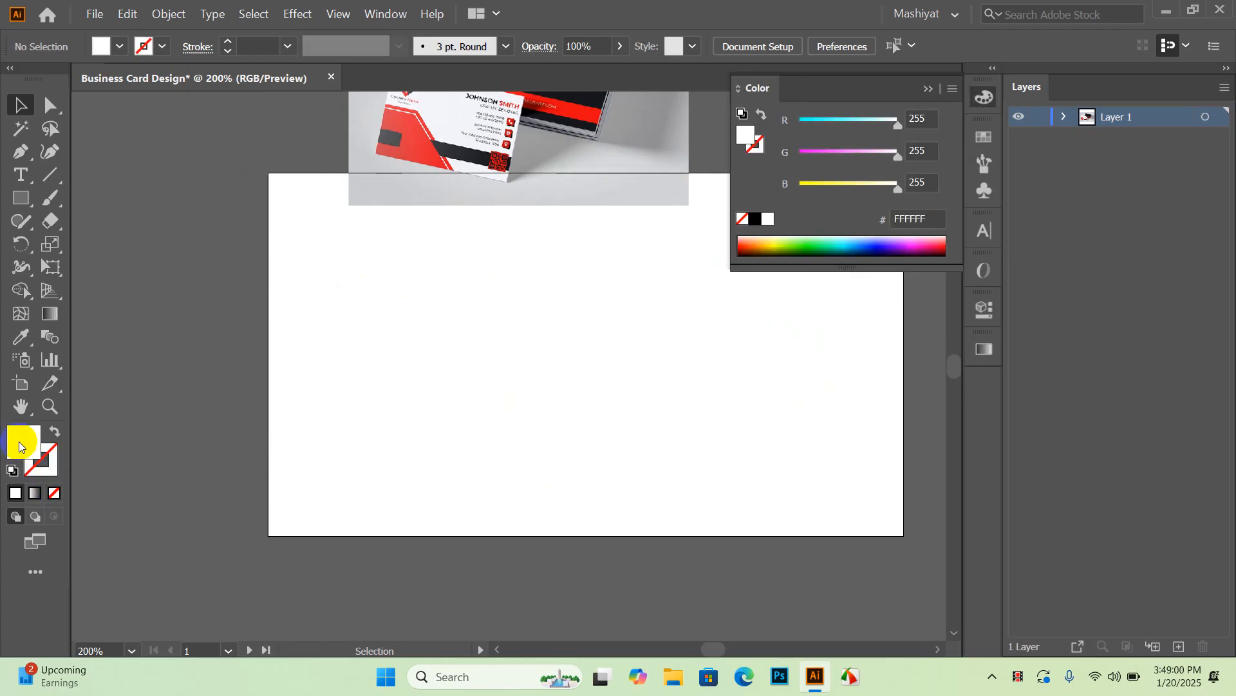
double_click(20, 446)
drag(646, 232, 711, 207)
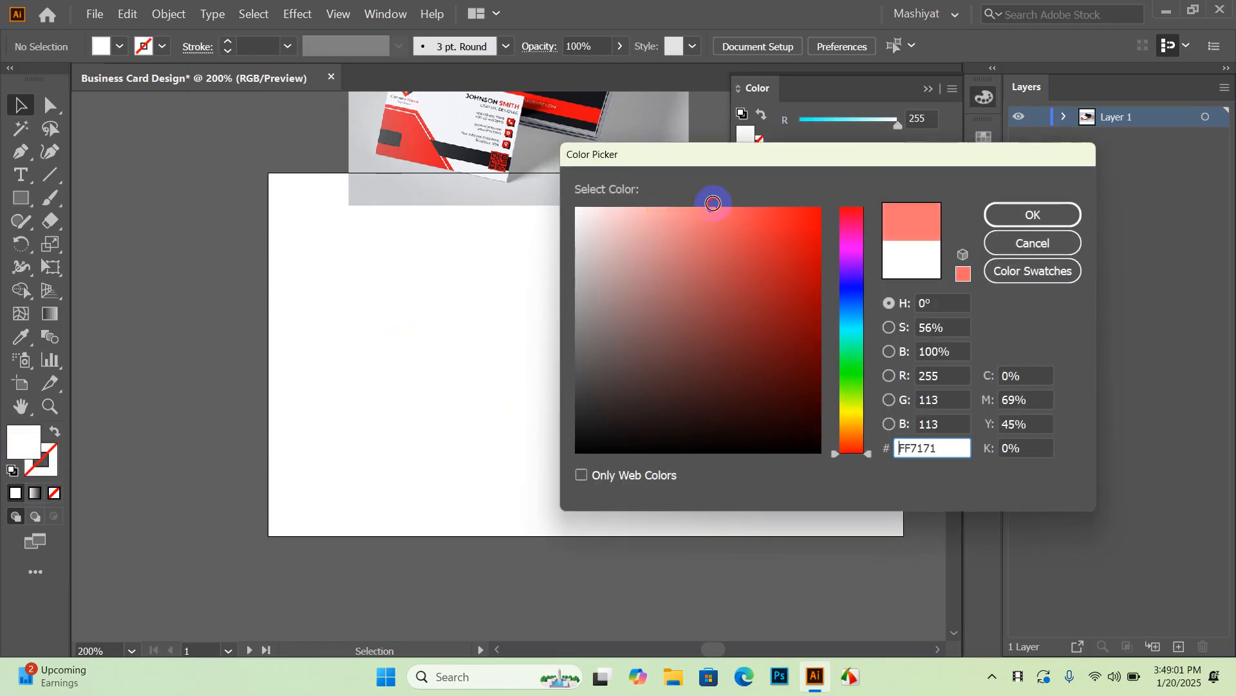
click(1041, 225)
Step: Draw a column of four small equal squares on the pasteboard beside the reference image
scroll(530, 364, up, 3)
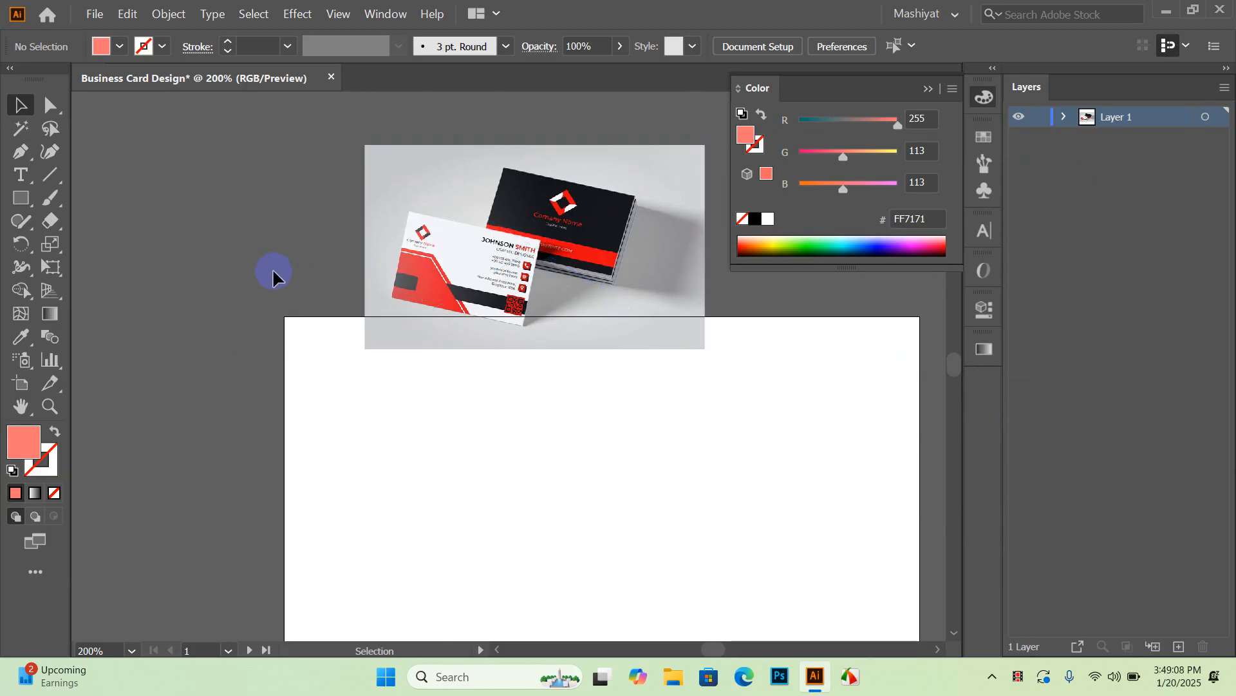
key(m)
drag(219, 253, 270, 291)
key(ctrl+z)
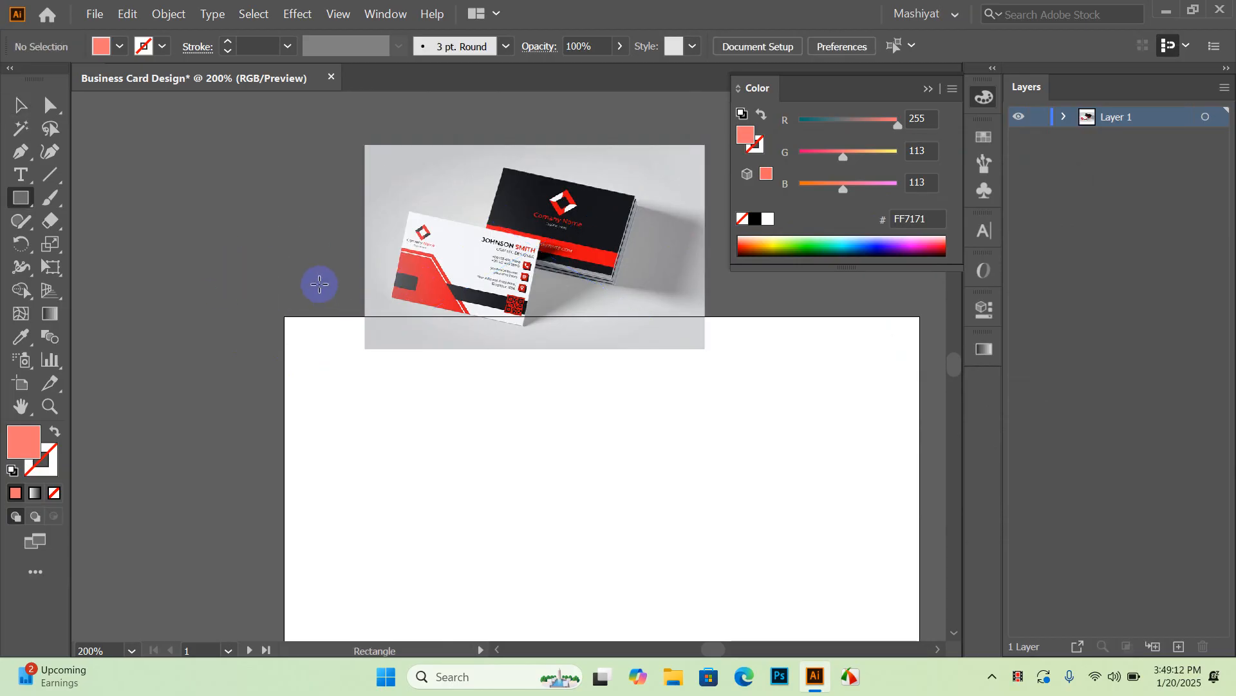
drag(178, 256, 202, 431)
click(20, 105)
click(199, 435)
Step: Align the four squares on their horizontal centers, leaving them deselected
drag(255, 255, 199, 469)
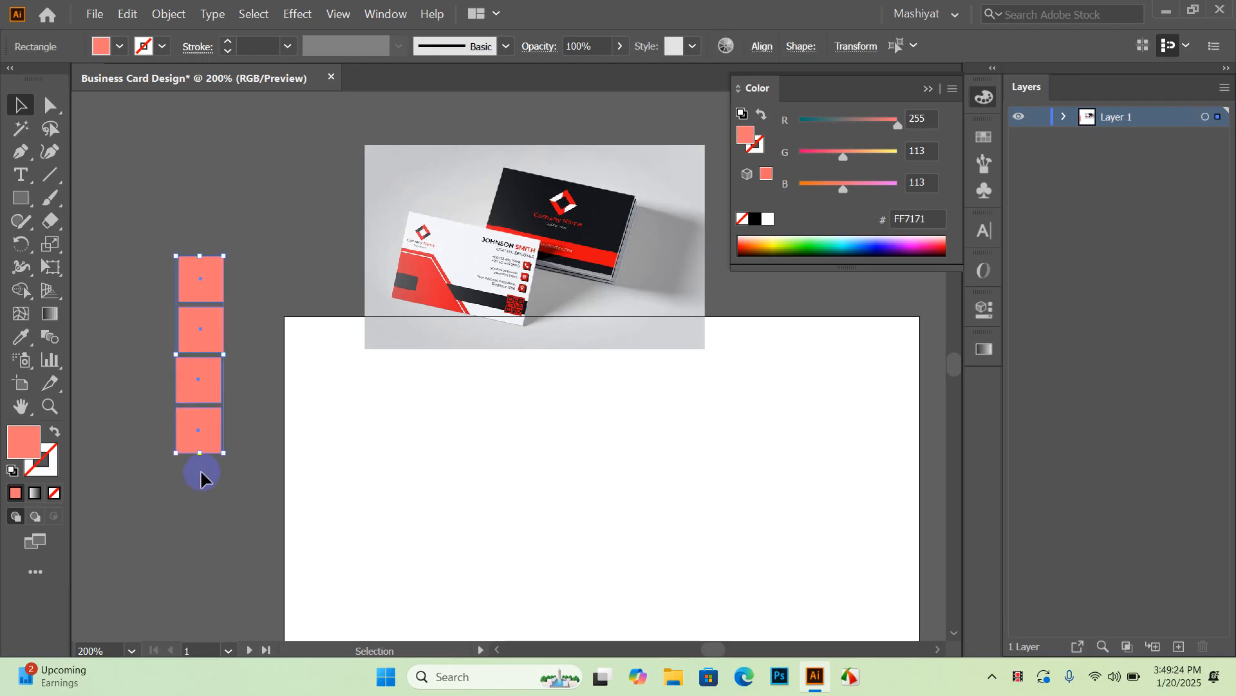
click(763, 49)
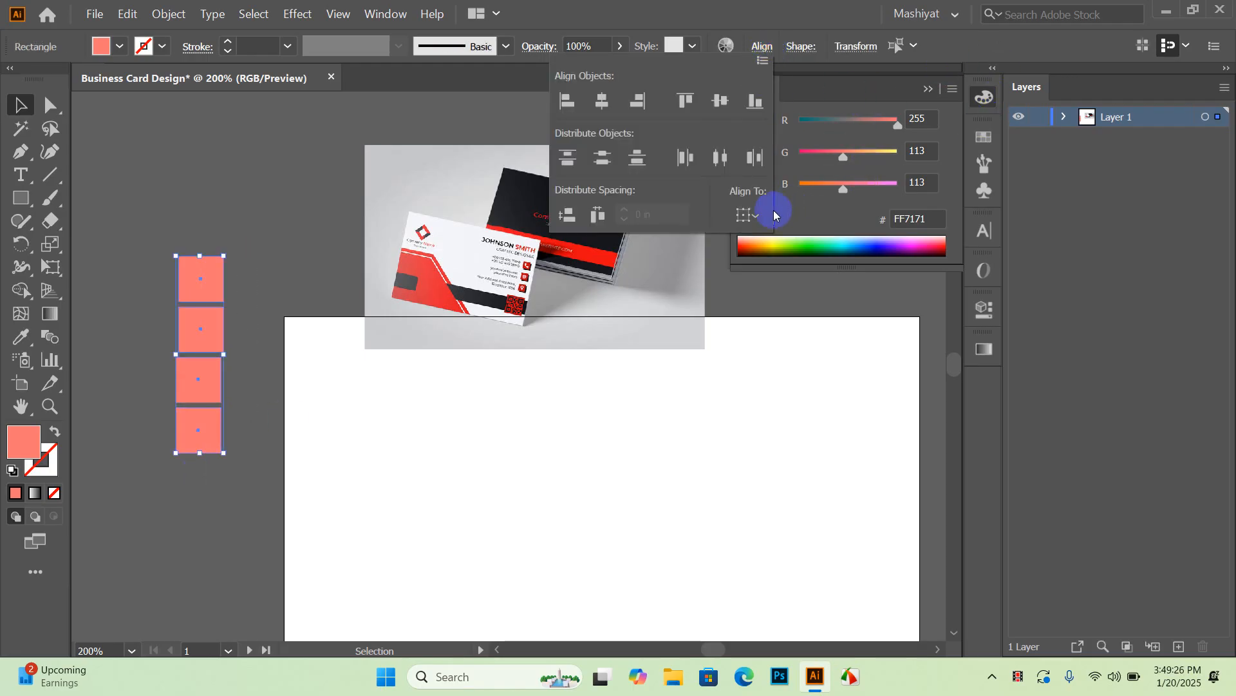
click(598, 104)
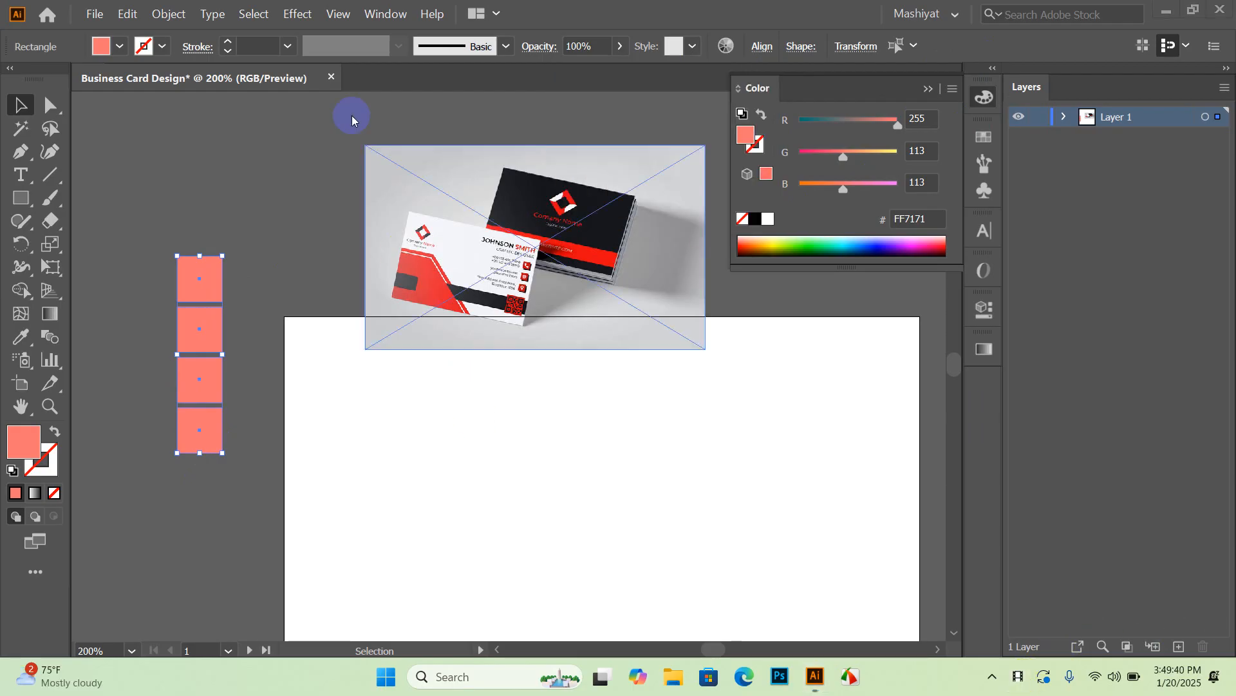
click(317, 278)
click(246, 247)
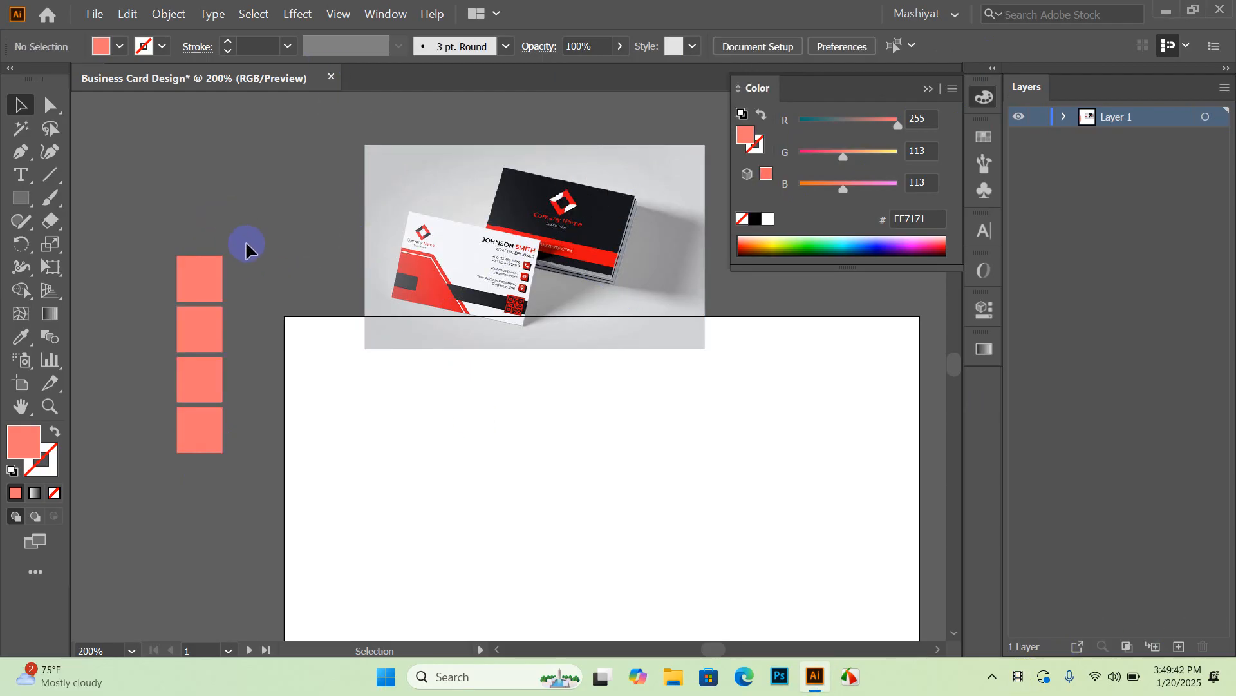
Step: Fill the uppermost square with red E72731 sampled from the front card's red shape in the reference image
click(204, 281)
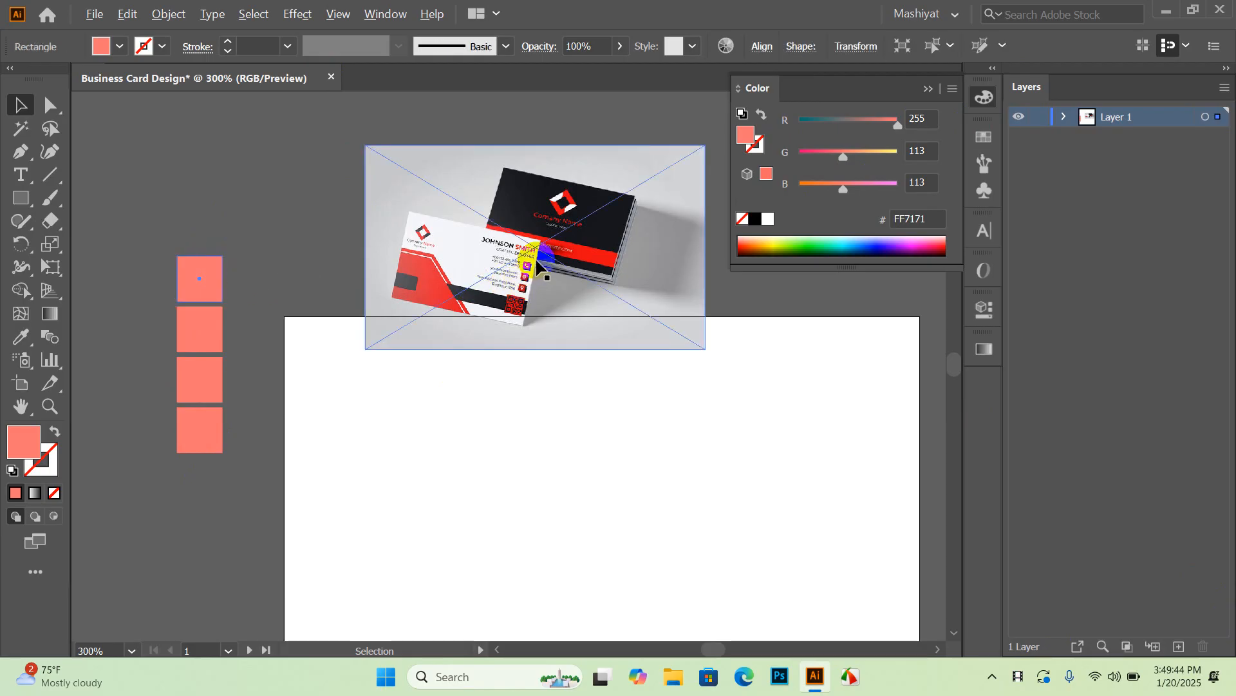
scroll(537, 260, up, 2)
scroll(536, 260, down, 3)
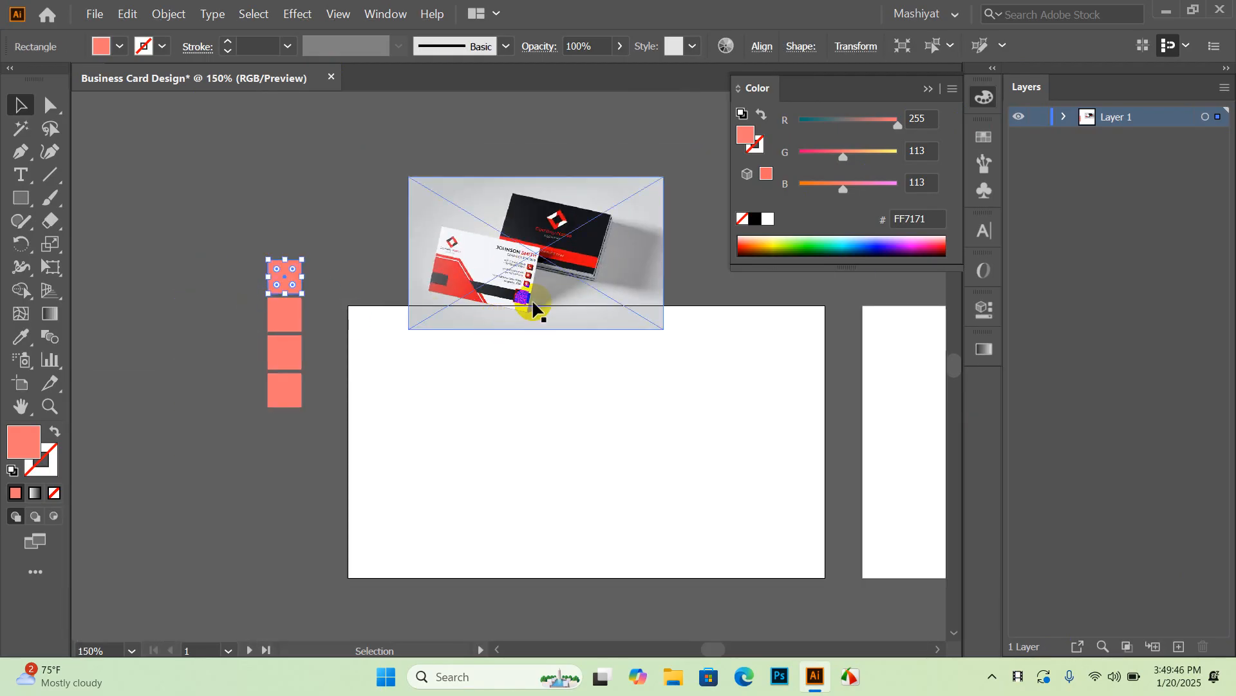
key(i)
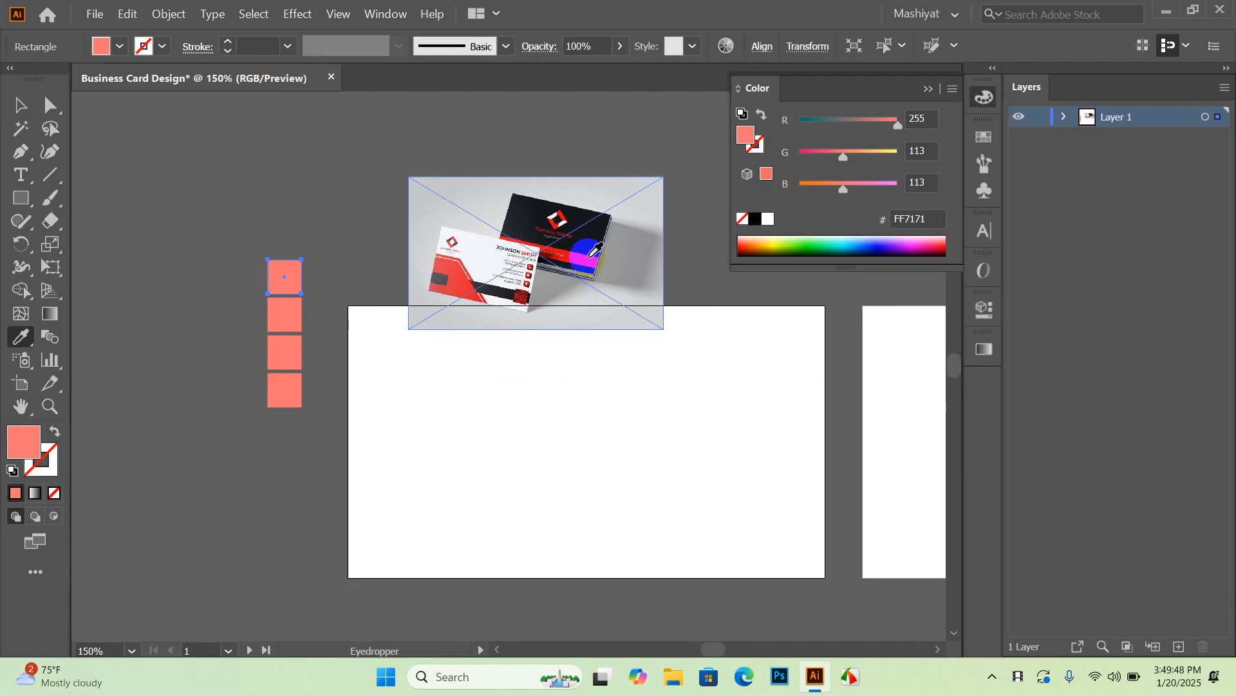
click(591, 253)
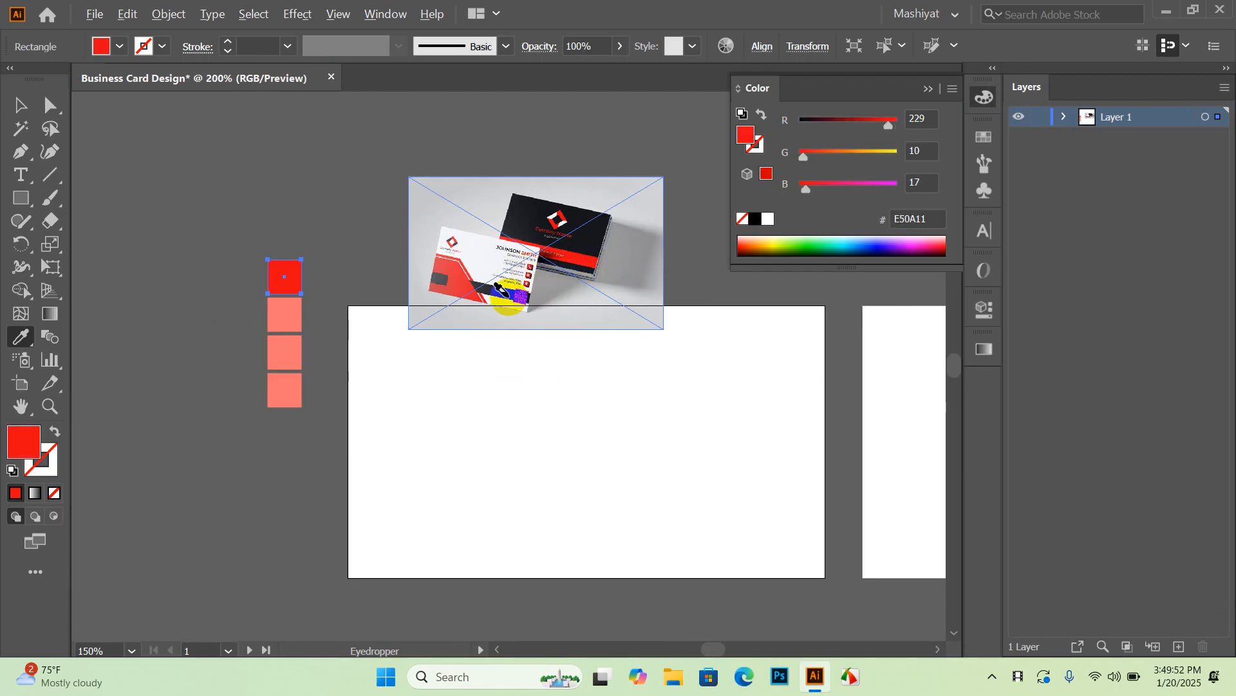
scroll(501, 289, up, 3)
click(408, 263)
scroll(412, 265, down, 3)
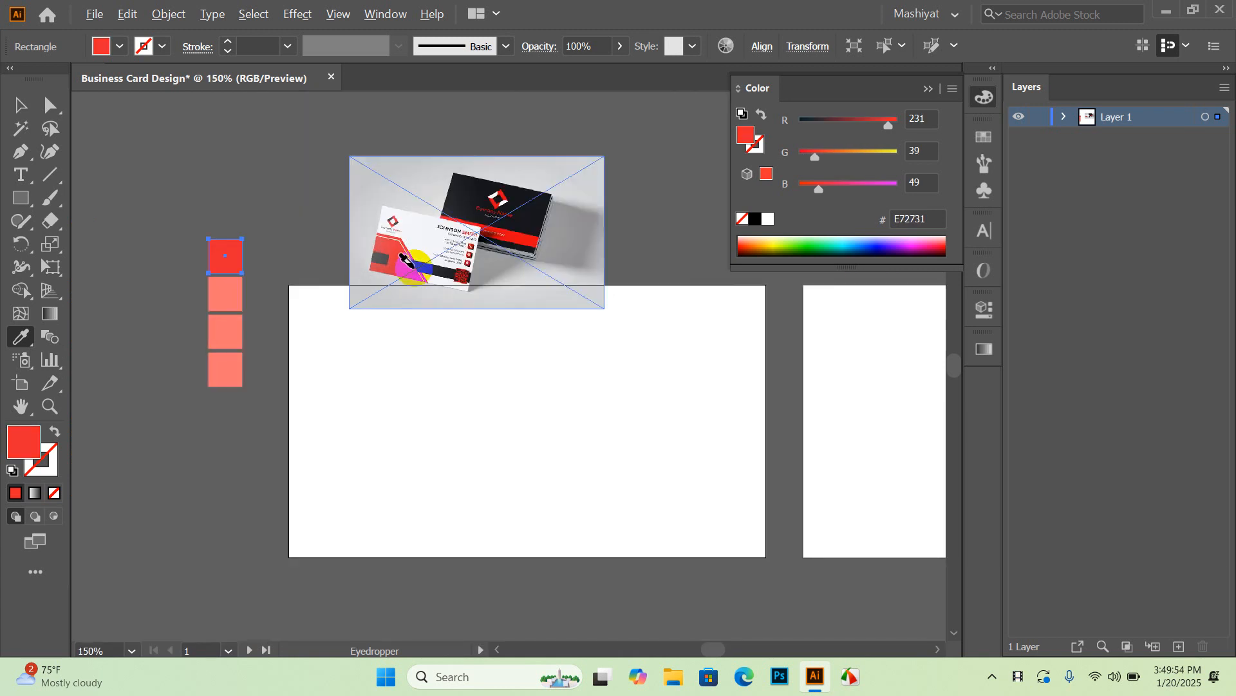
click(19, 109)
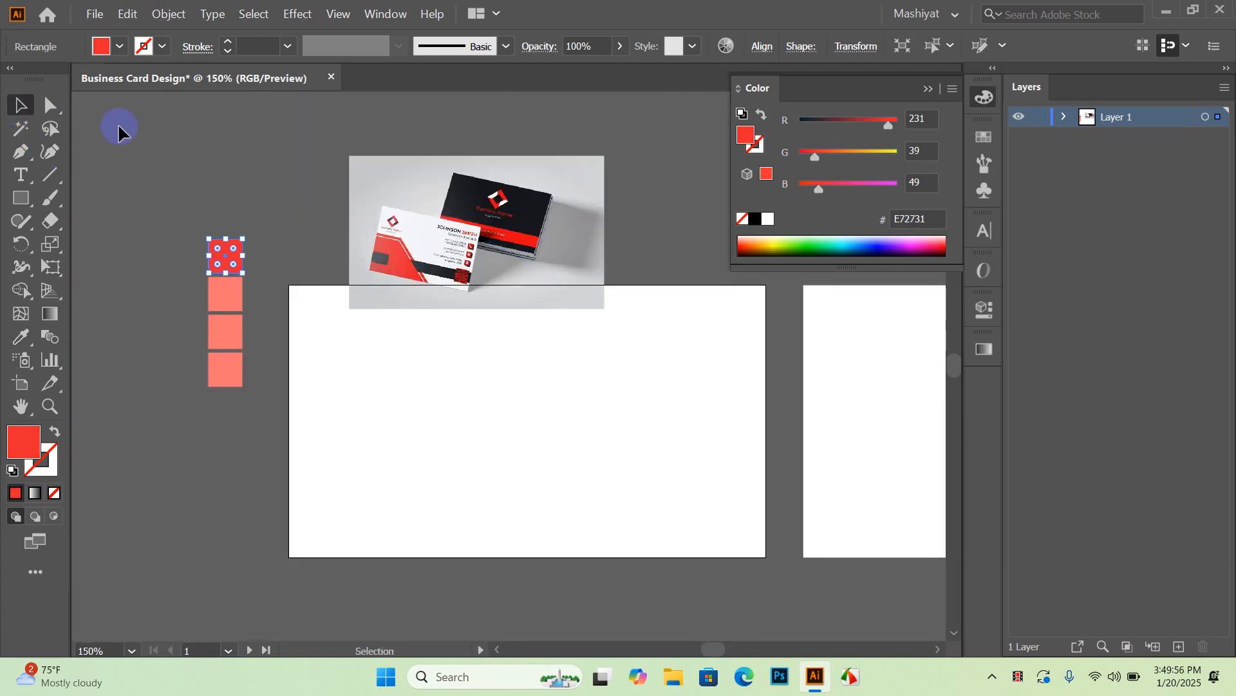
Step: Fill the second square with dark gray 393B3D sampled from the front card's dark band
click(227, 291)
scroll(409, 280, up, 1)
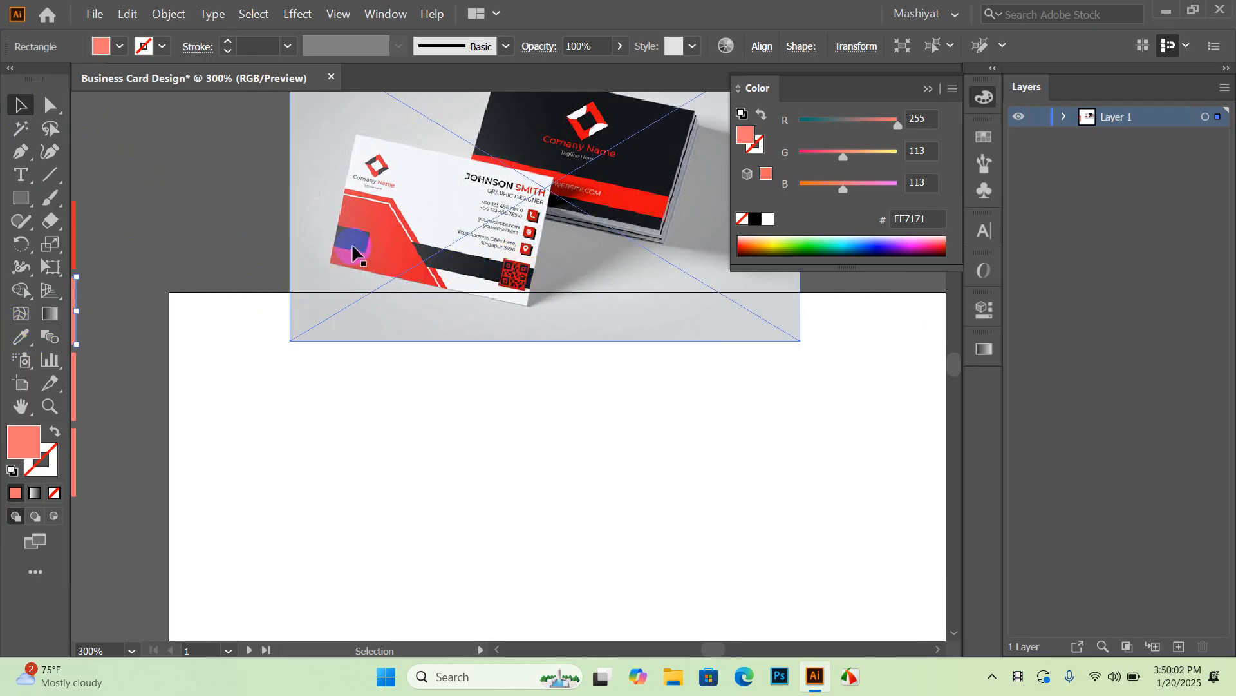
click(20, 337)
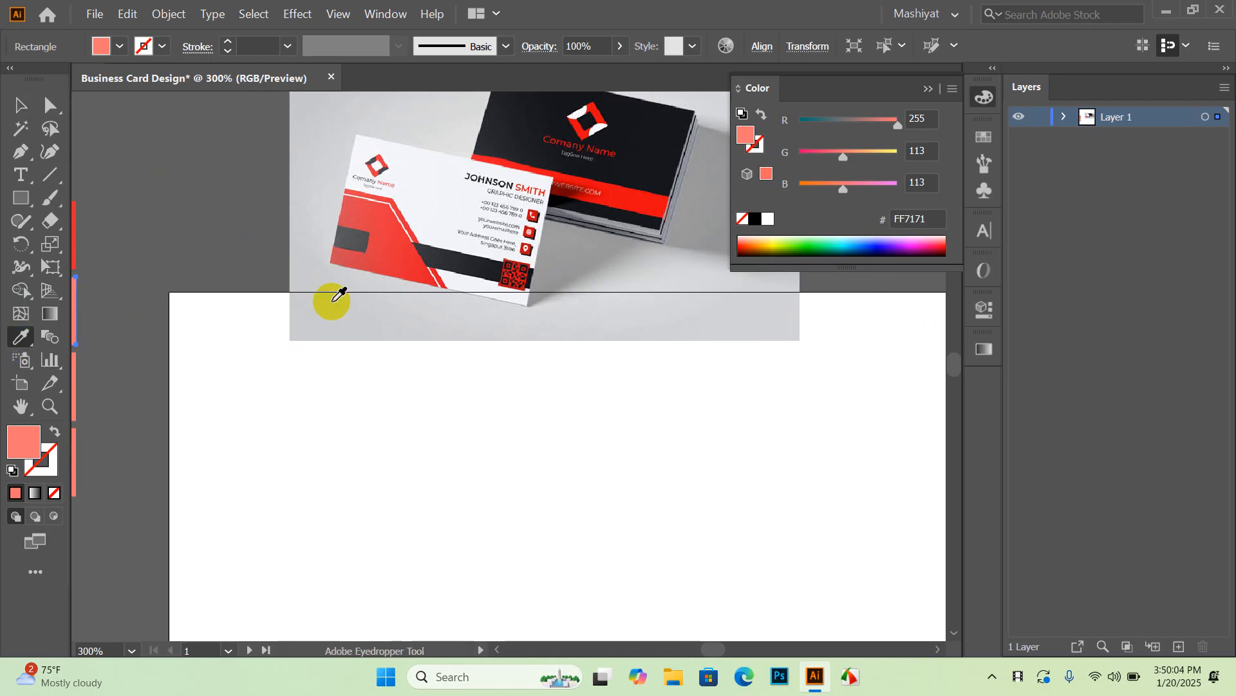
click(444, 248)
click(433, 252)
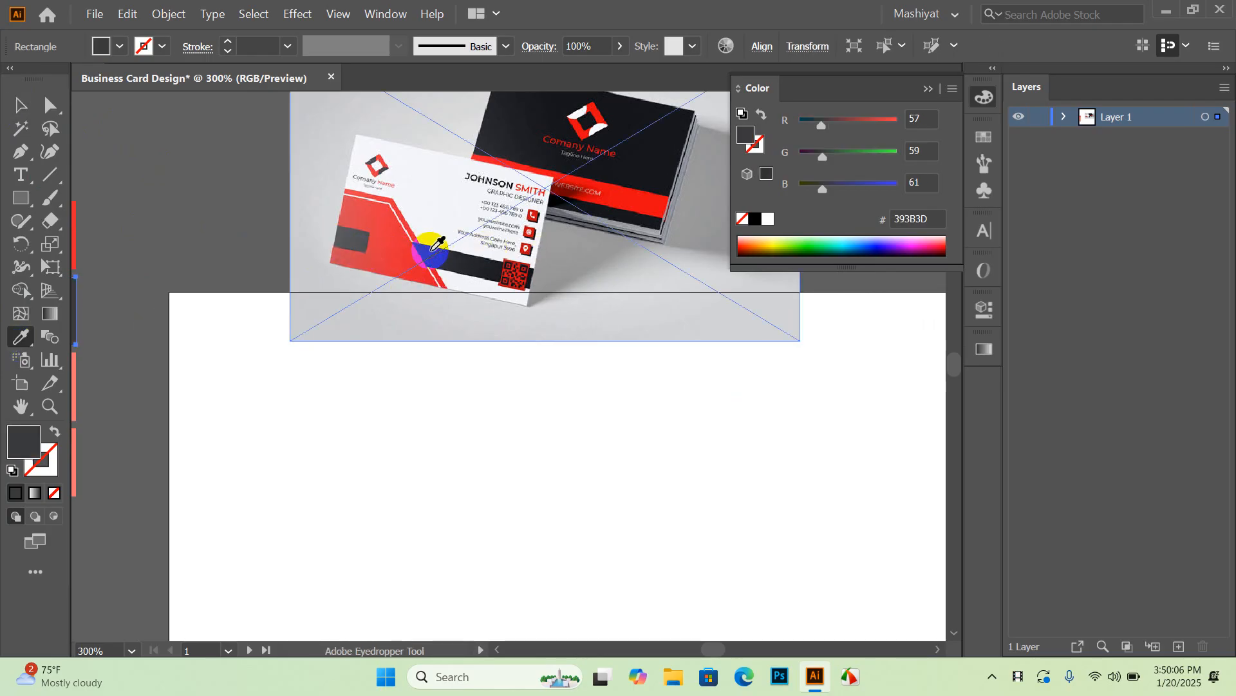
scroll(456, 250, down, 3)
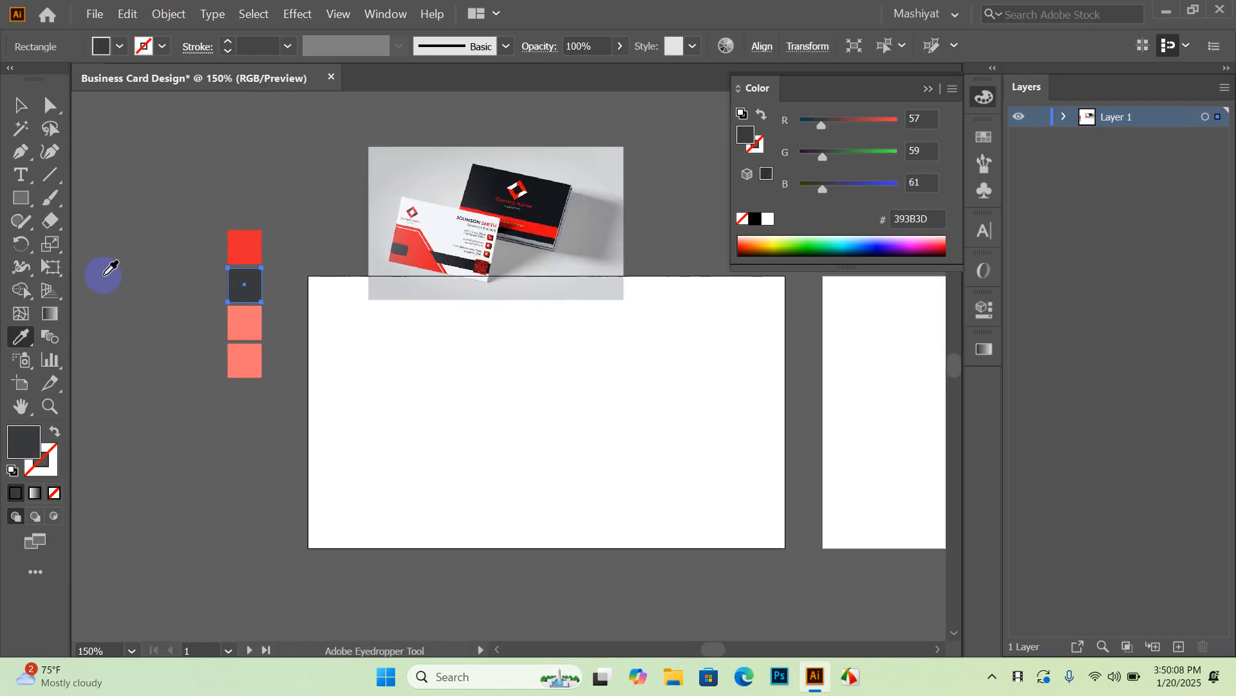
click(20, 105)
click(210, 248)
Step: Fill the third square with the black swatch, 000000
scroll(270, 322, up, 3)
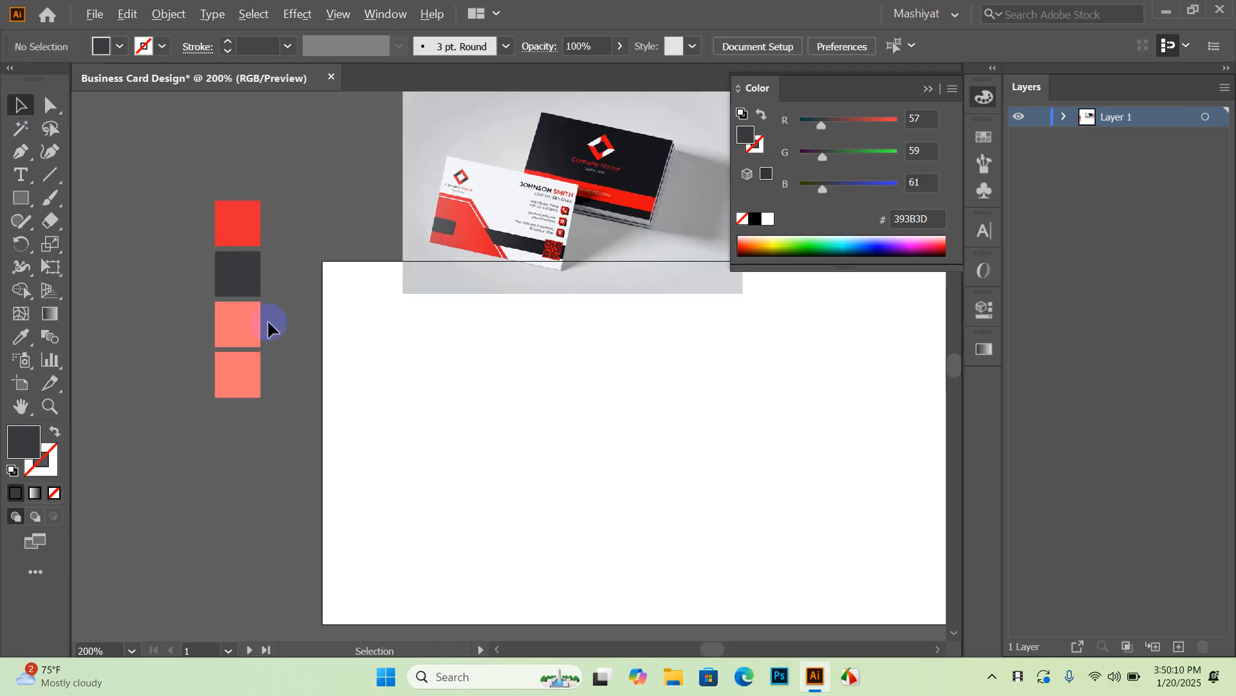
click(233, 331)
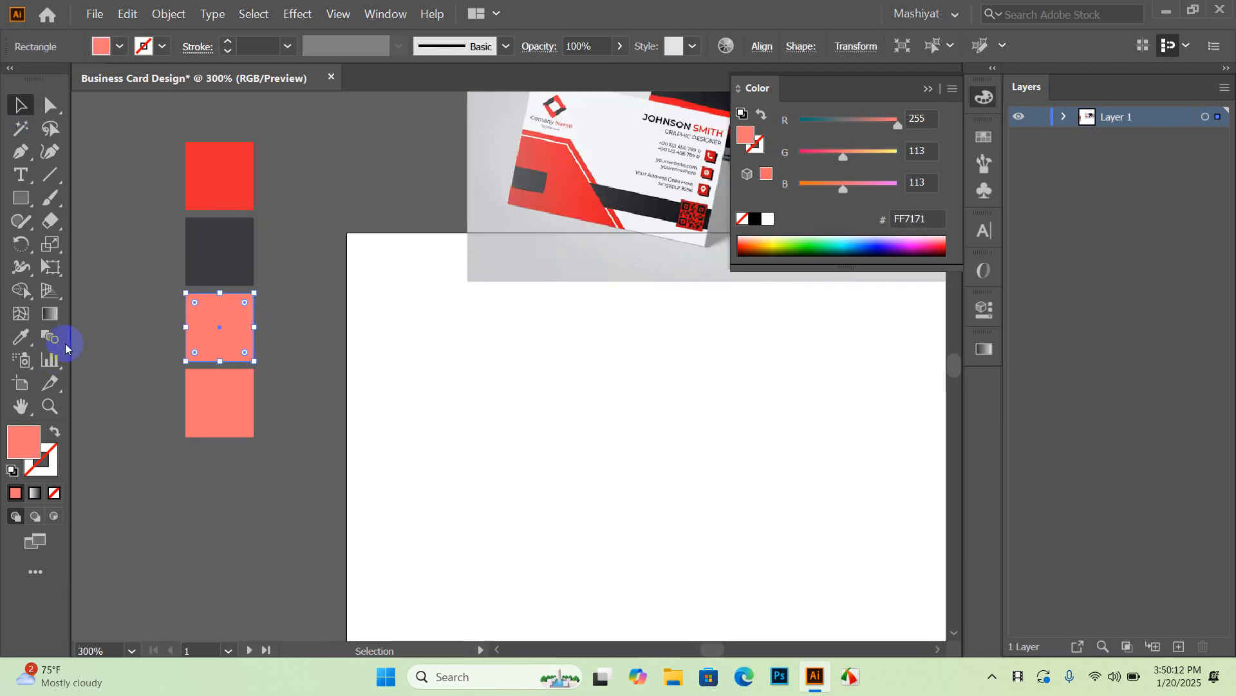
click(120, 46)
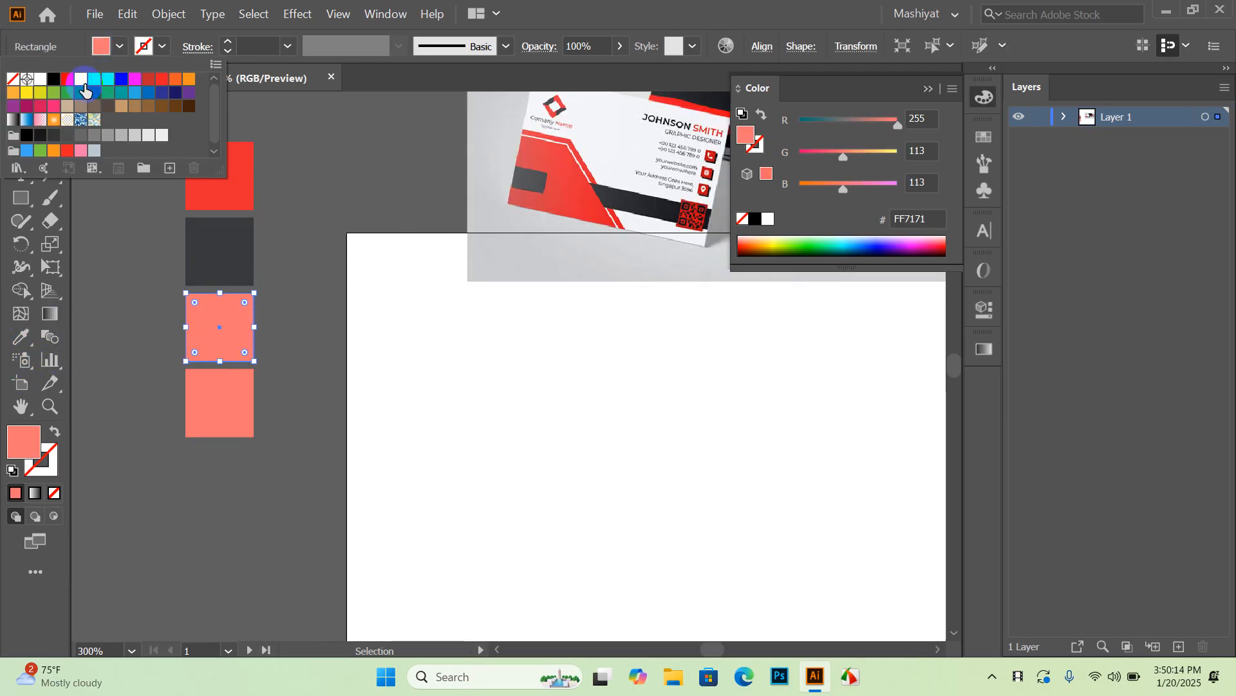
click(56, 80)
click(319, 257)
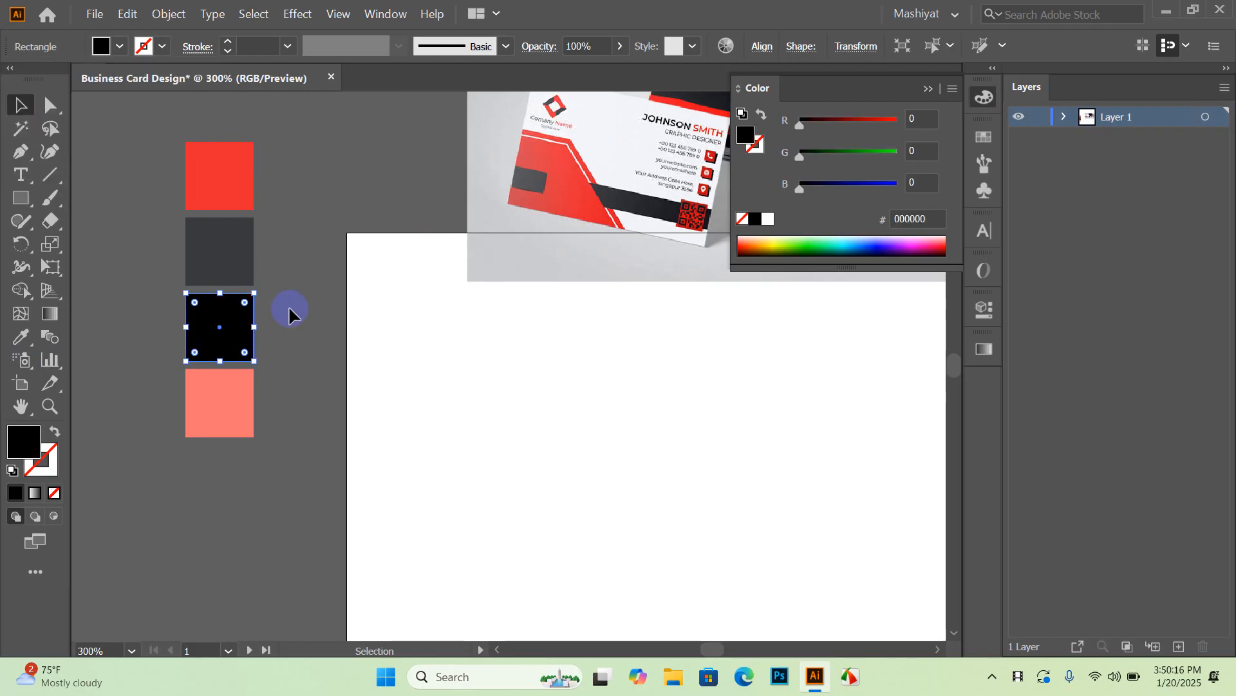
Step: Fill the fourth square with the light gray swatch F2F2F2
click(231, 406)
click(119, 46)
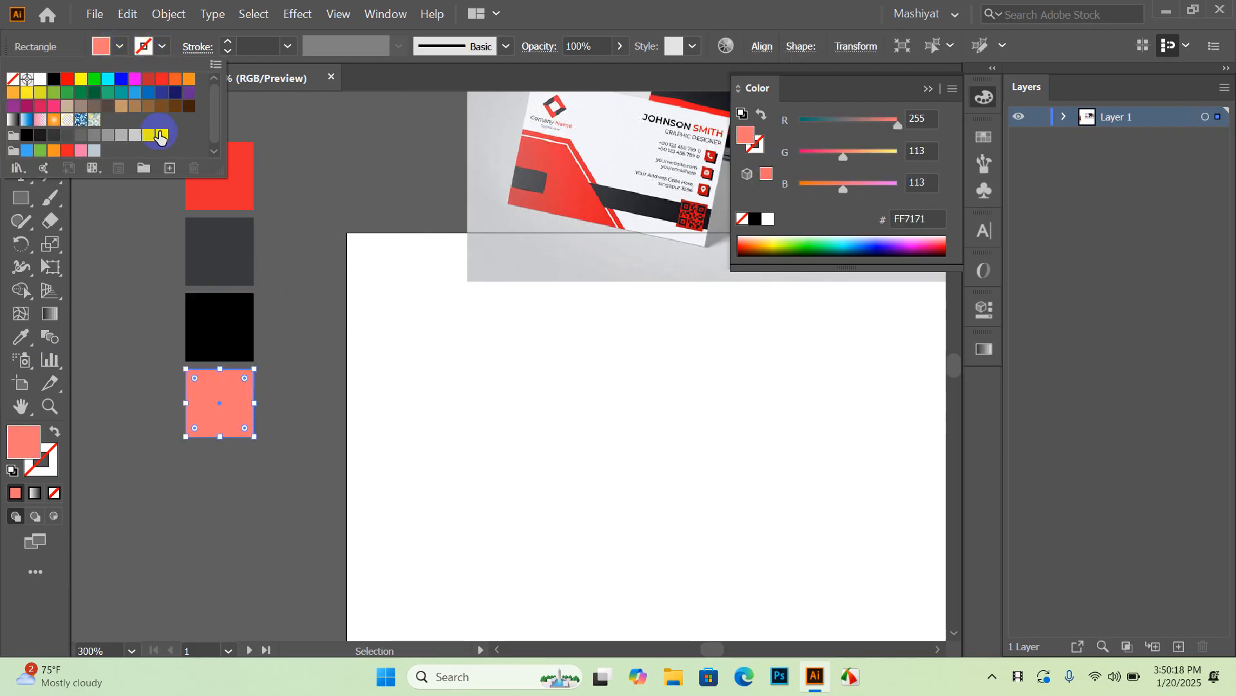
click(162, 136)
click(306, 260)
scroll(322, 278, down, 2)
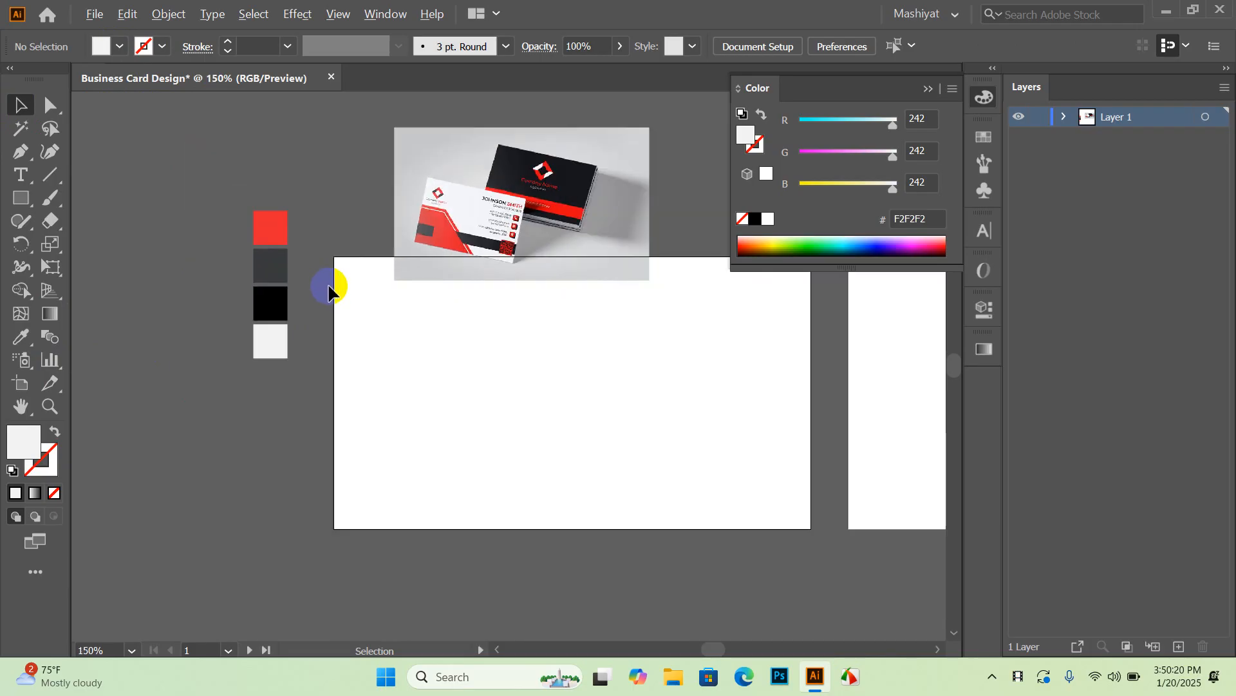
Step: Move the four palette squares together farther from the front artboard, level with its upper edge
drag(261, 393, 260, 393)
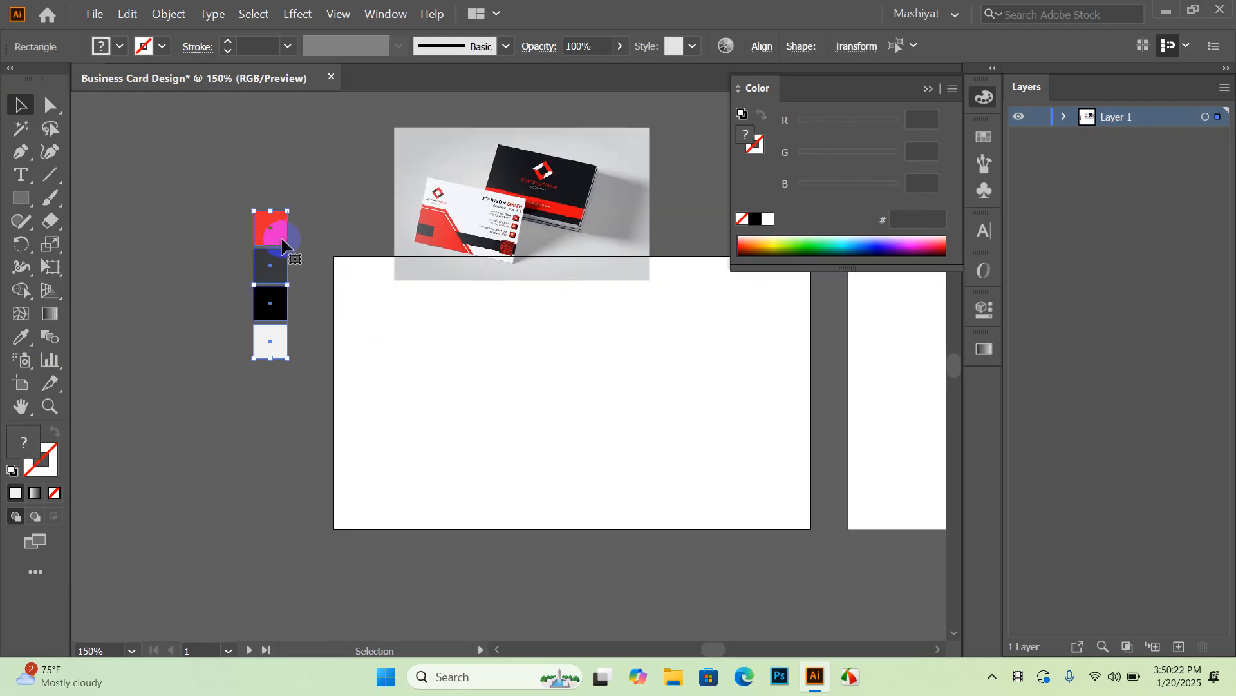
drag(277, 234, 259, 284)
click(411, 384)
scroll(410, 383, up, 2)
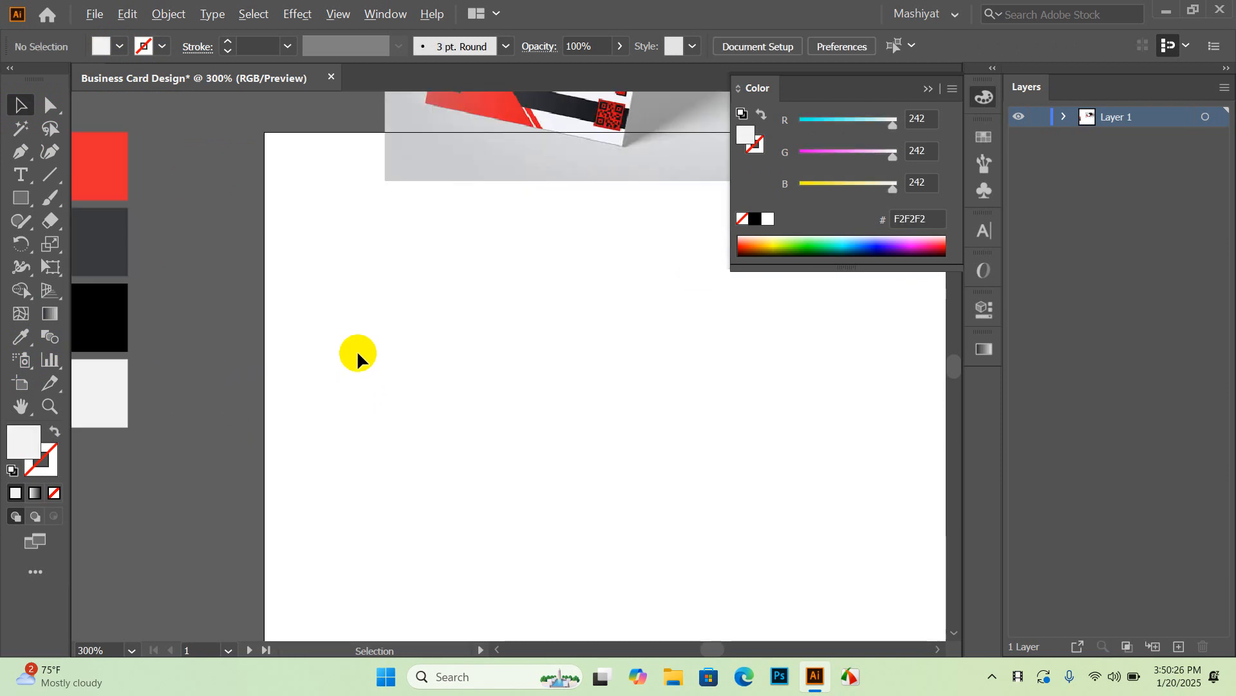
scroll(356, 349, down, 2)
drag(395, 374, 442, 361)
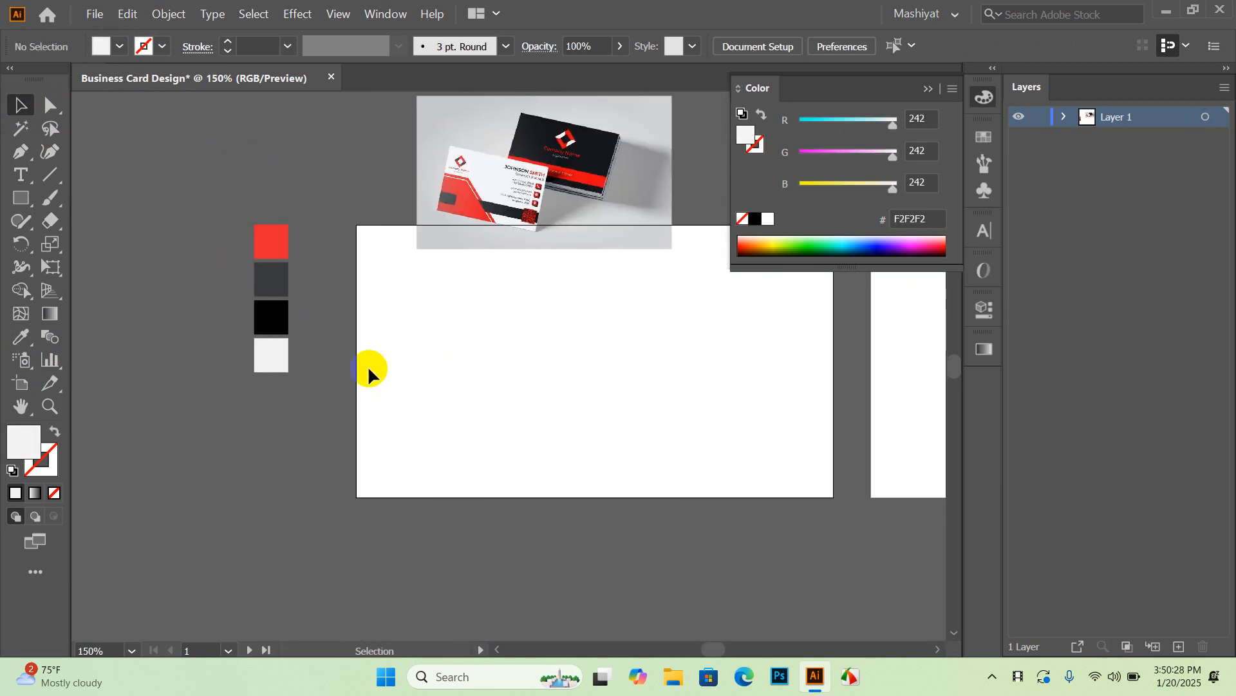
Step: Draw a rectangle about 1.75 in wide in the front artboard's lower-left corner, filled with red E72731 sampled from the palette
double_click(28, 439)
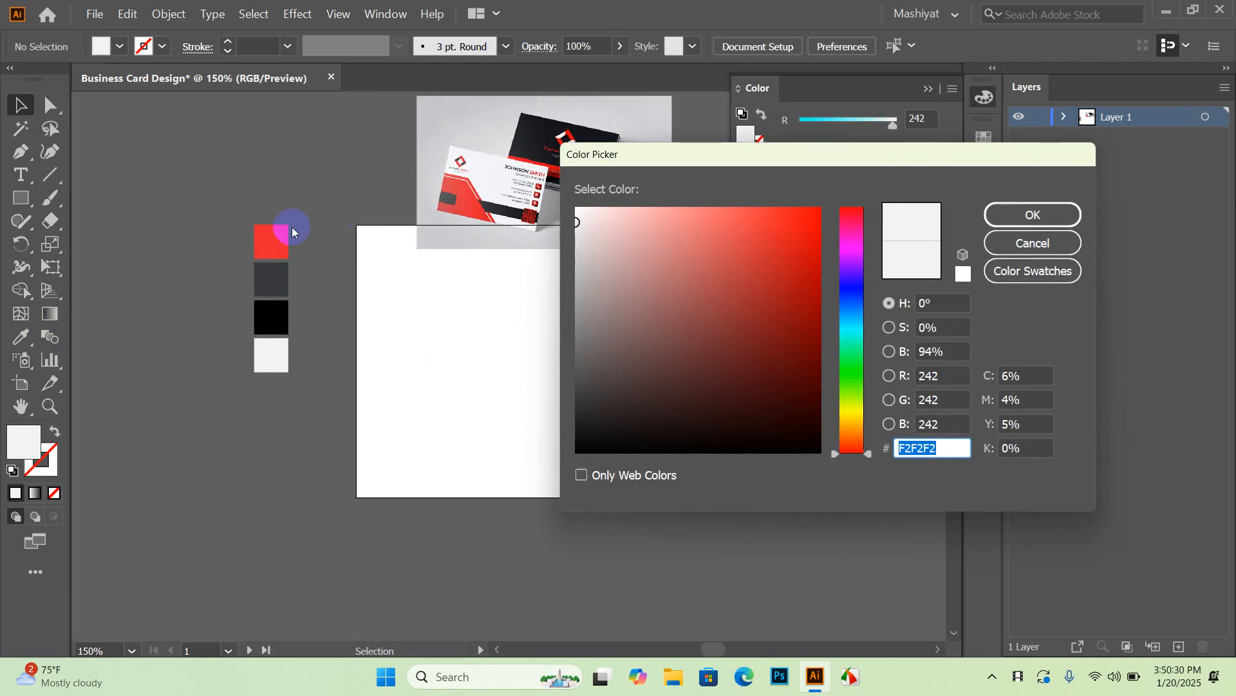
click(1051, 248)
click(20, 336)
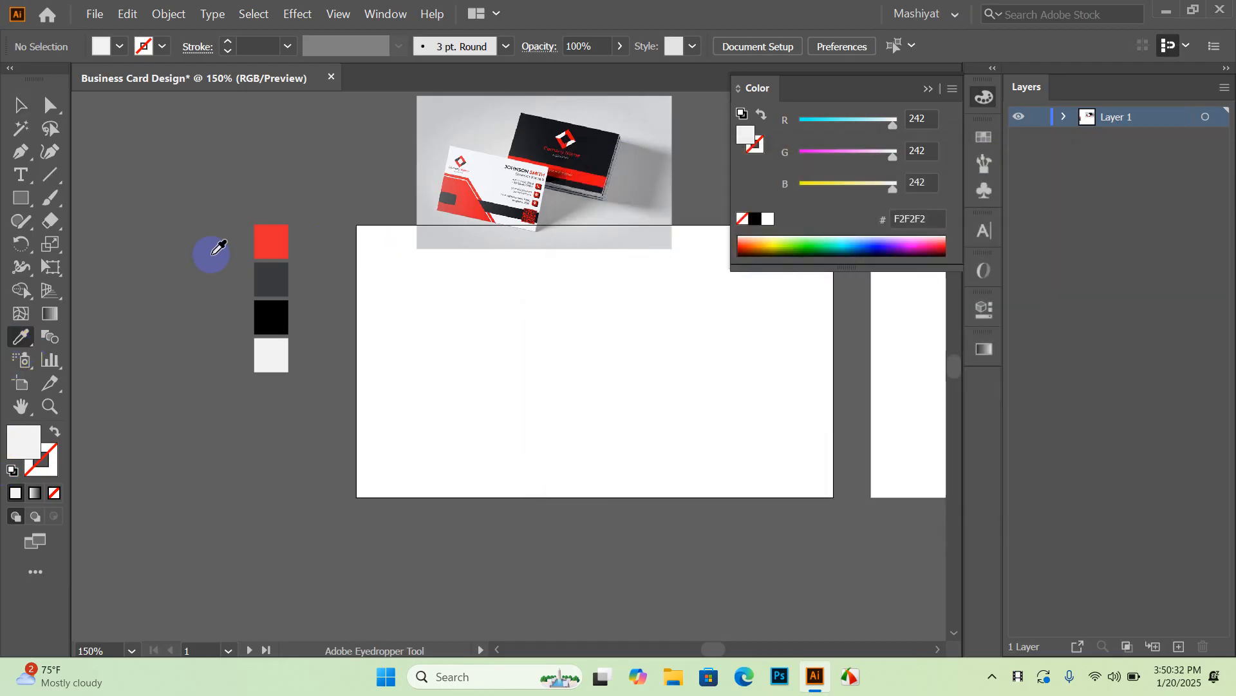
click(261, 237)
click(18, 101)
click(155, 333)
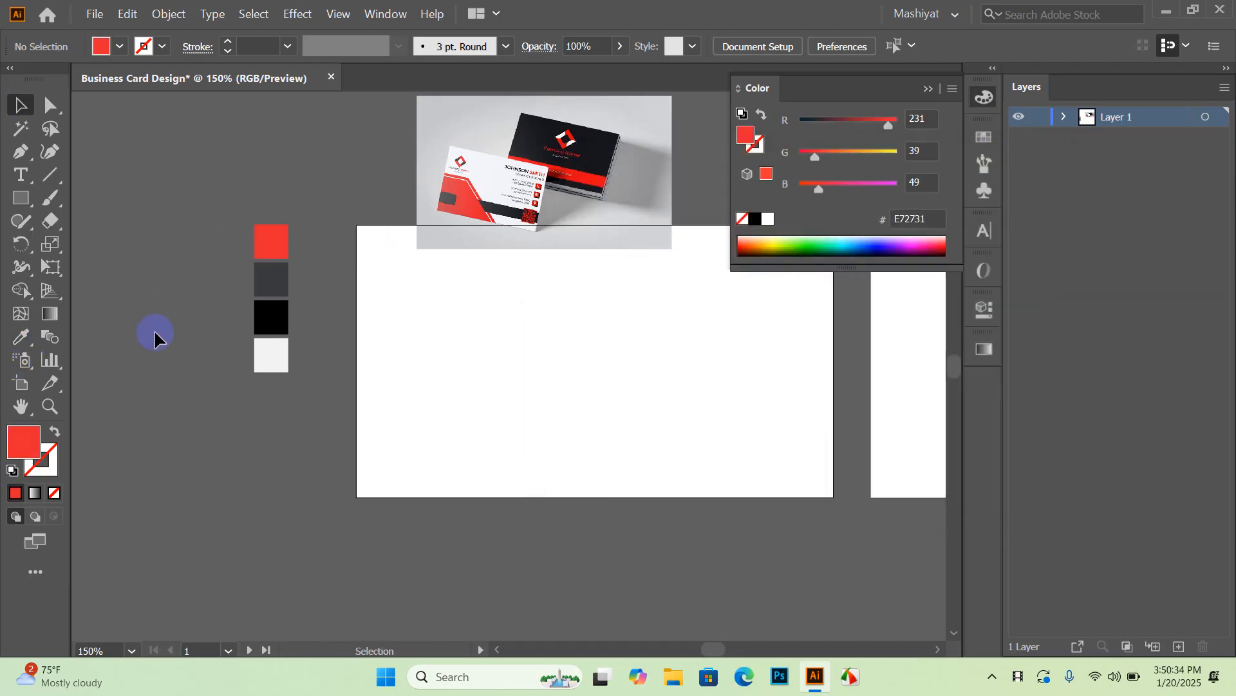
click(17, 203)
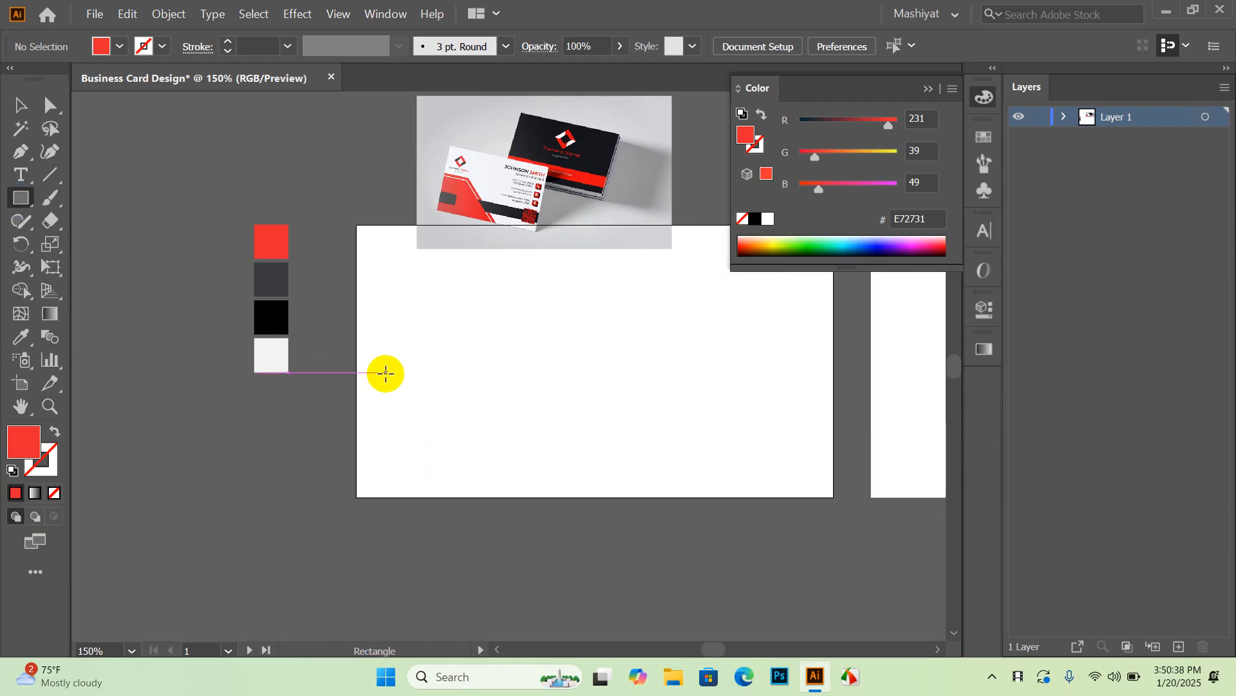
scroll(399, 367, up, 1)
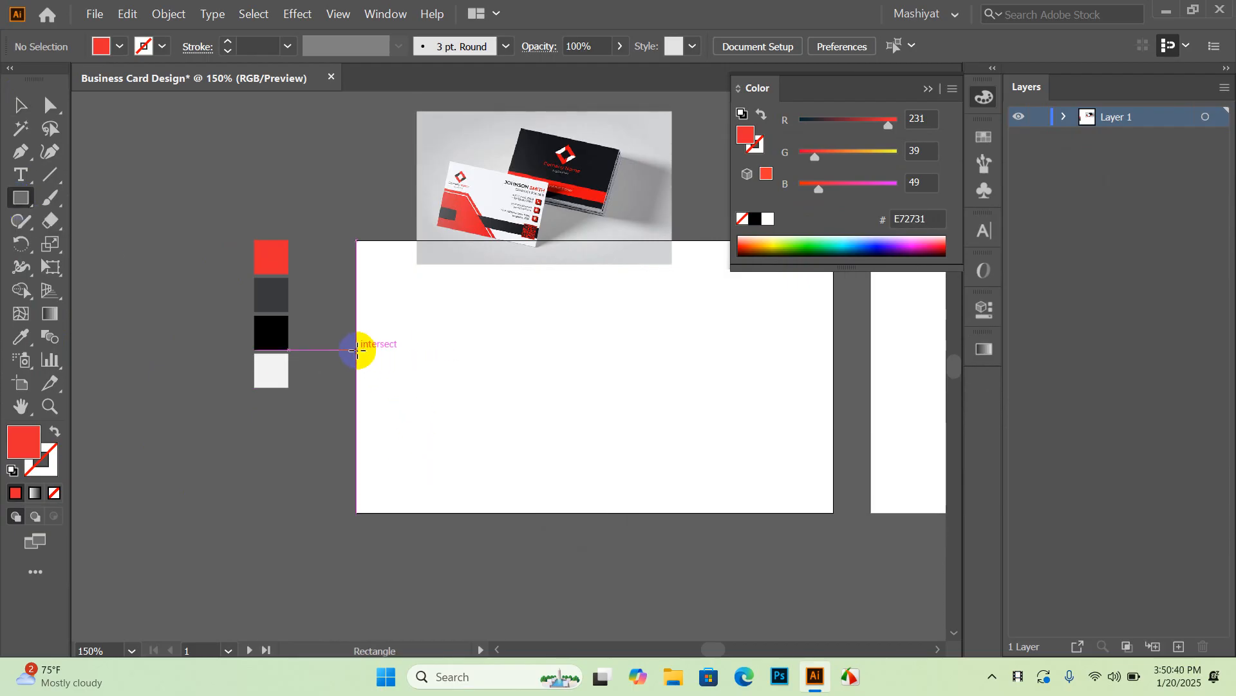
drag(367, 358, 593, 513)
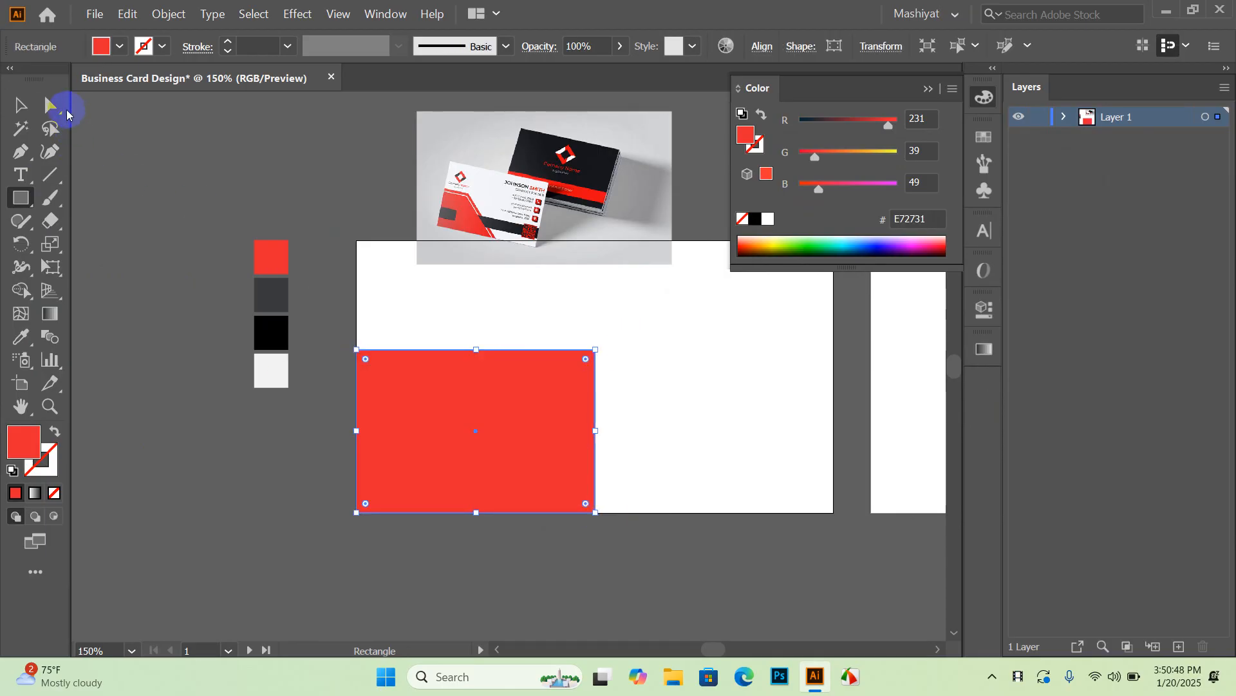
Step: Move the red rectangle's upper-right anchor point horizontally inward so its right side becomes a diagonal edge
click(53, 110)
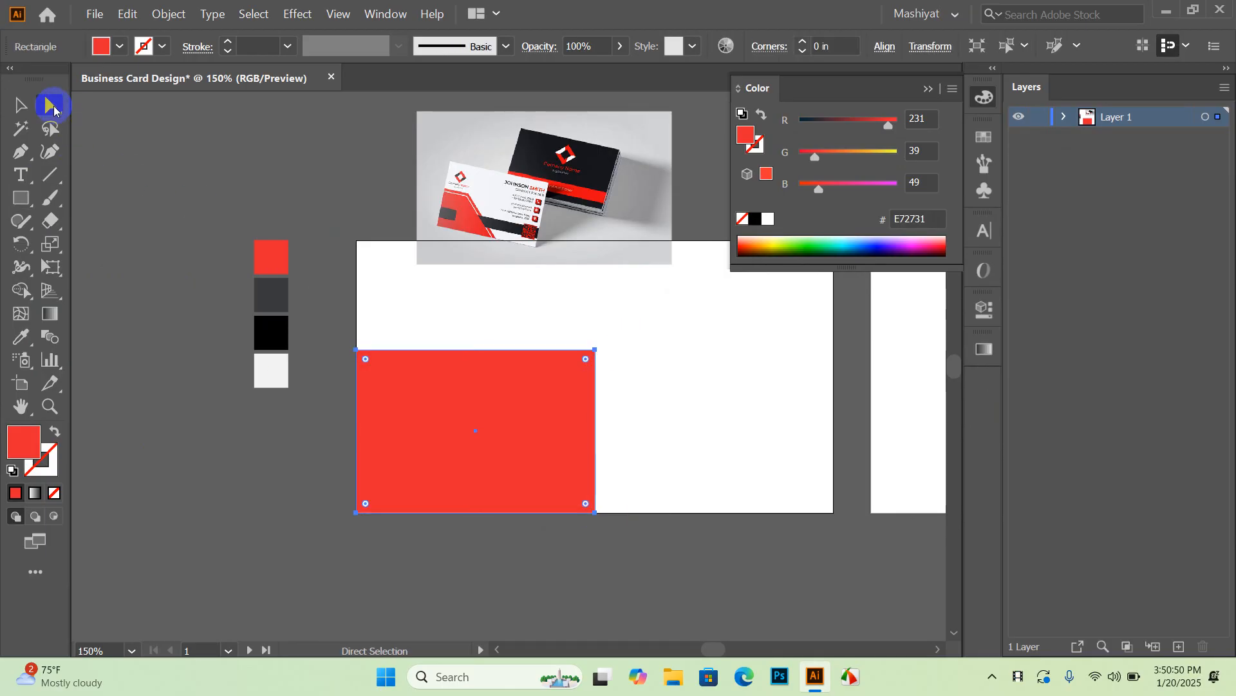
scroll(596, 354, up, 2)
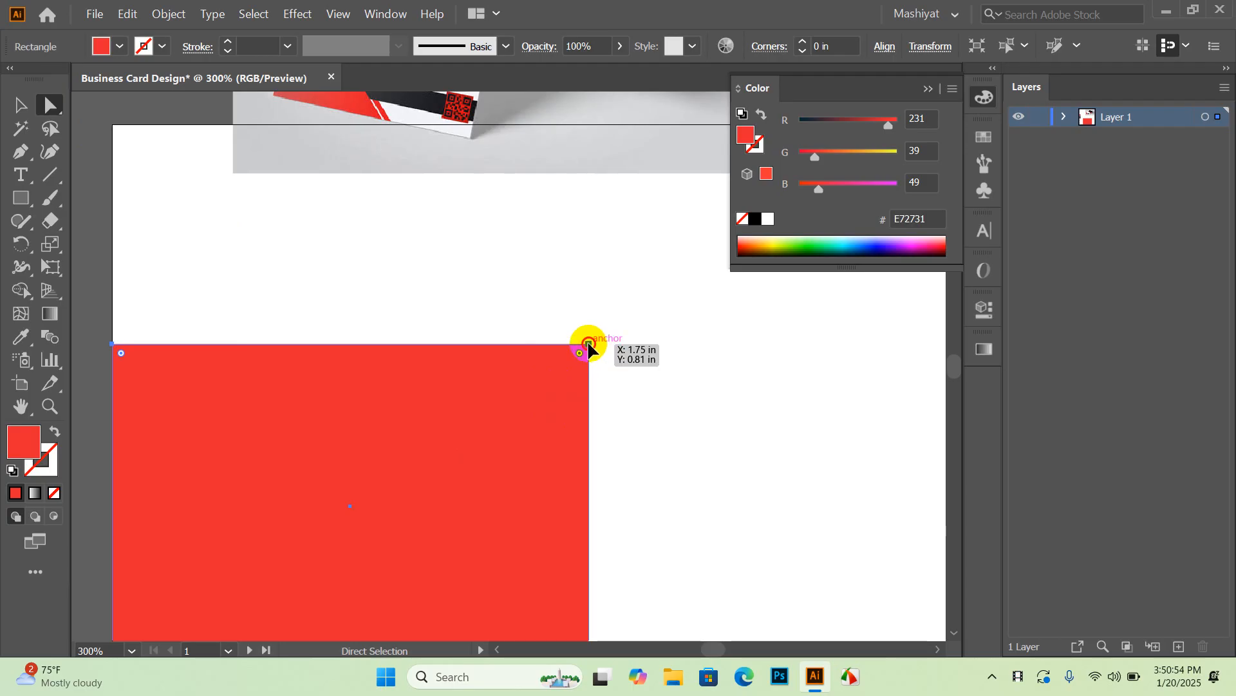
click(589, 345)
scroll(589, 351, down, 2)
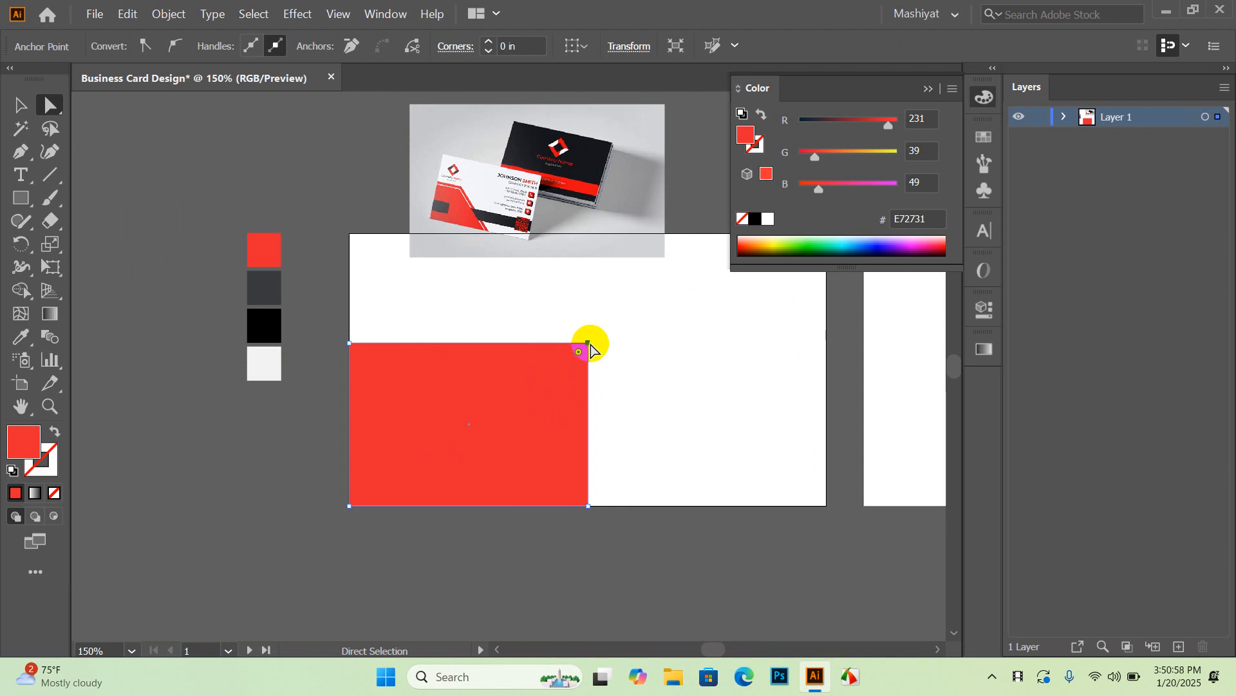
click(603, 331)
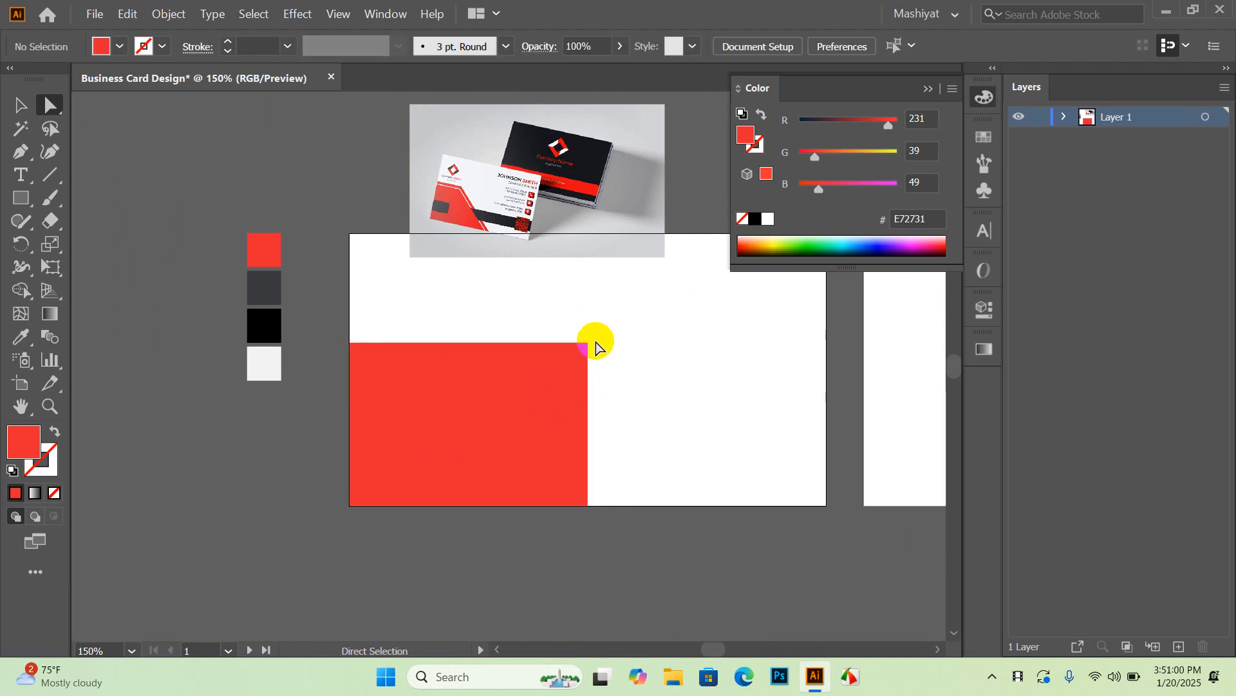
mouse_move(587, 343)
mouse_down()
mouse_move(650, 293)
mouse_move(579, 327)
mouse_up()
key(ctrl+z)
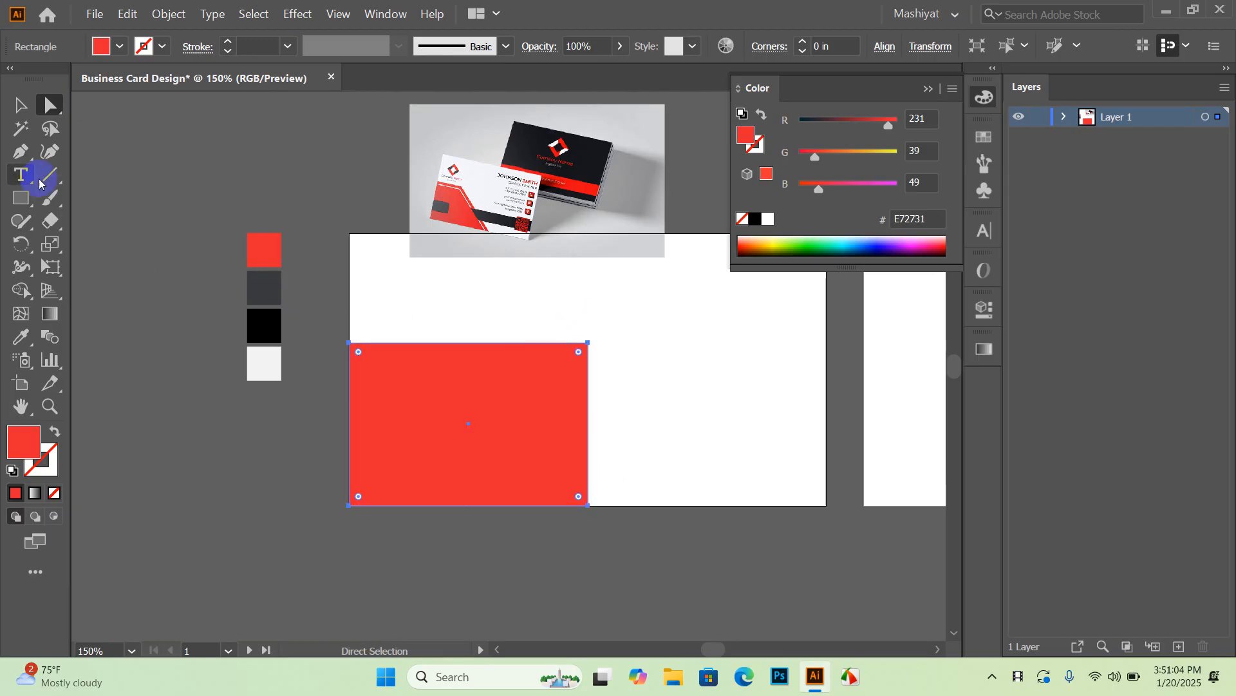
click(713, 380)
click(528, 404)
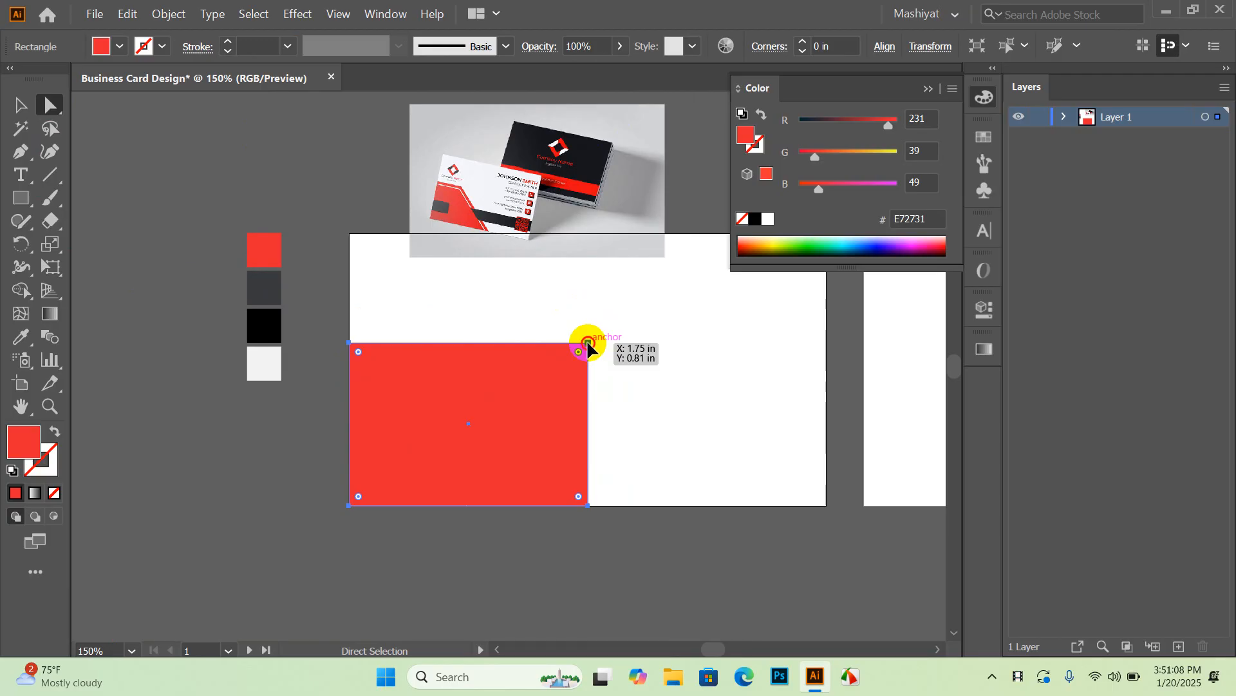
drag(588, 344, 441, 348)
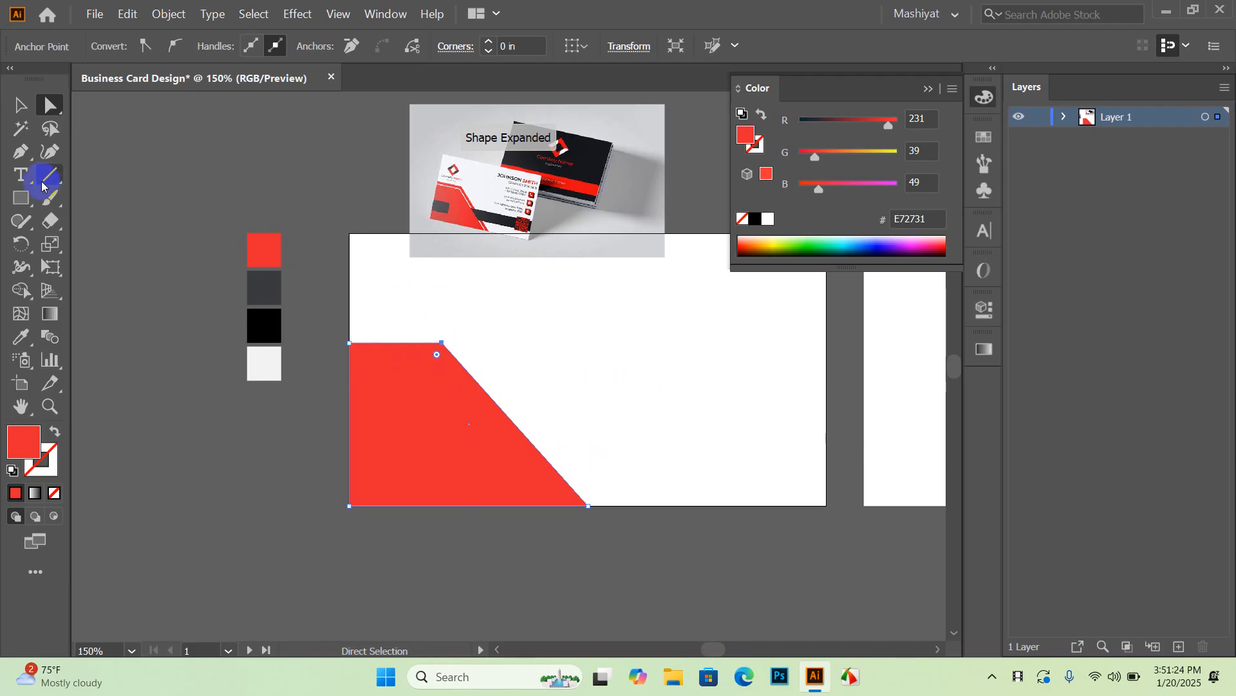
click(20, 104)
click(508, 561)
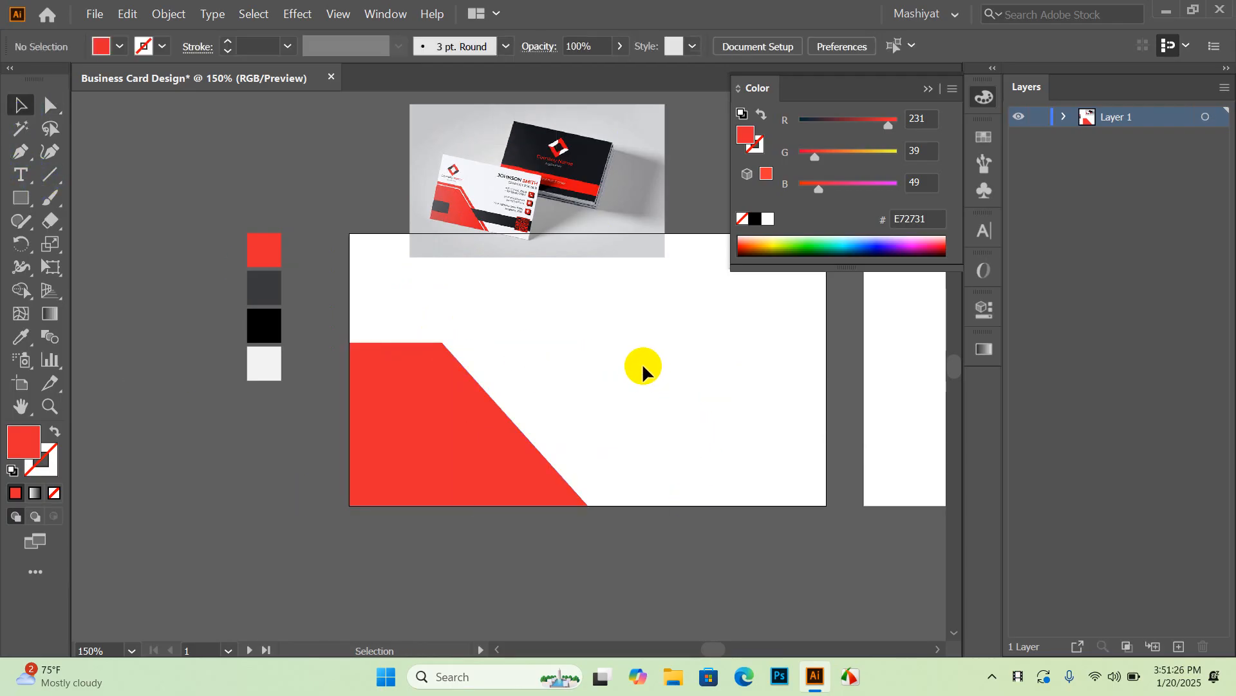
Step: Move the red shape 0.5 in to the right, keeping it on the artboard's lower edge
drag(468, 534, 468, 535)
click(639, 583)
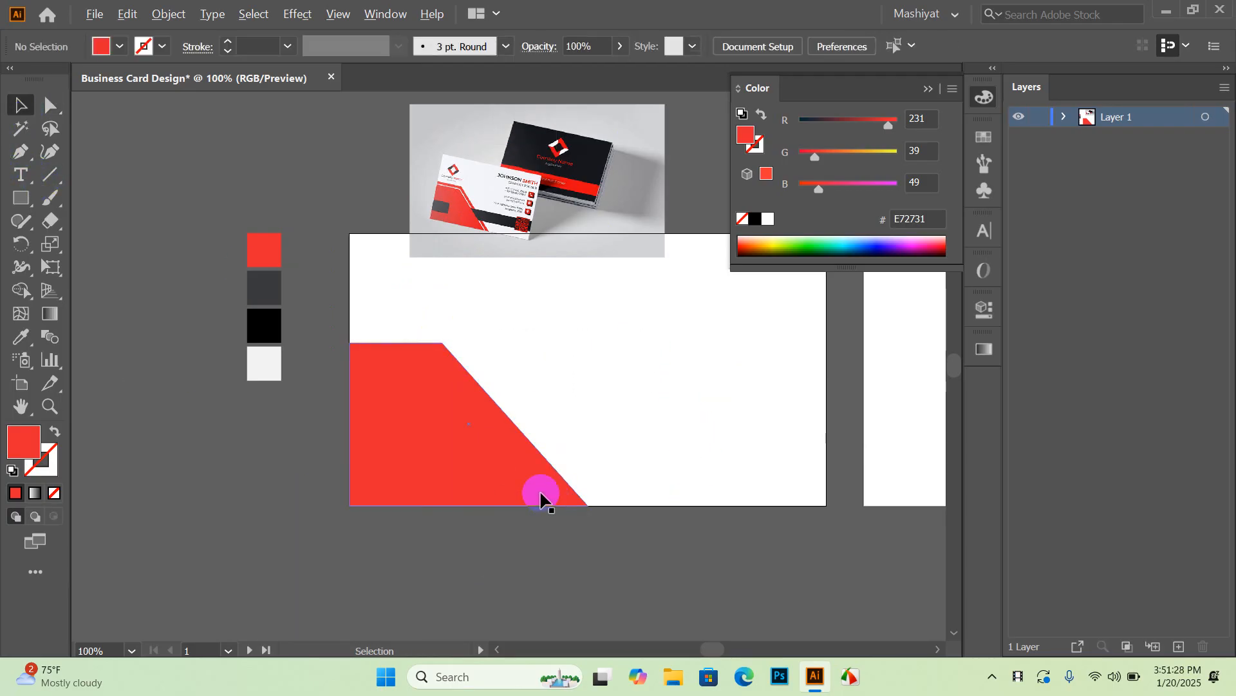
scroll(541, 495, down, 1)
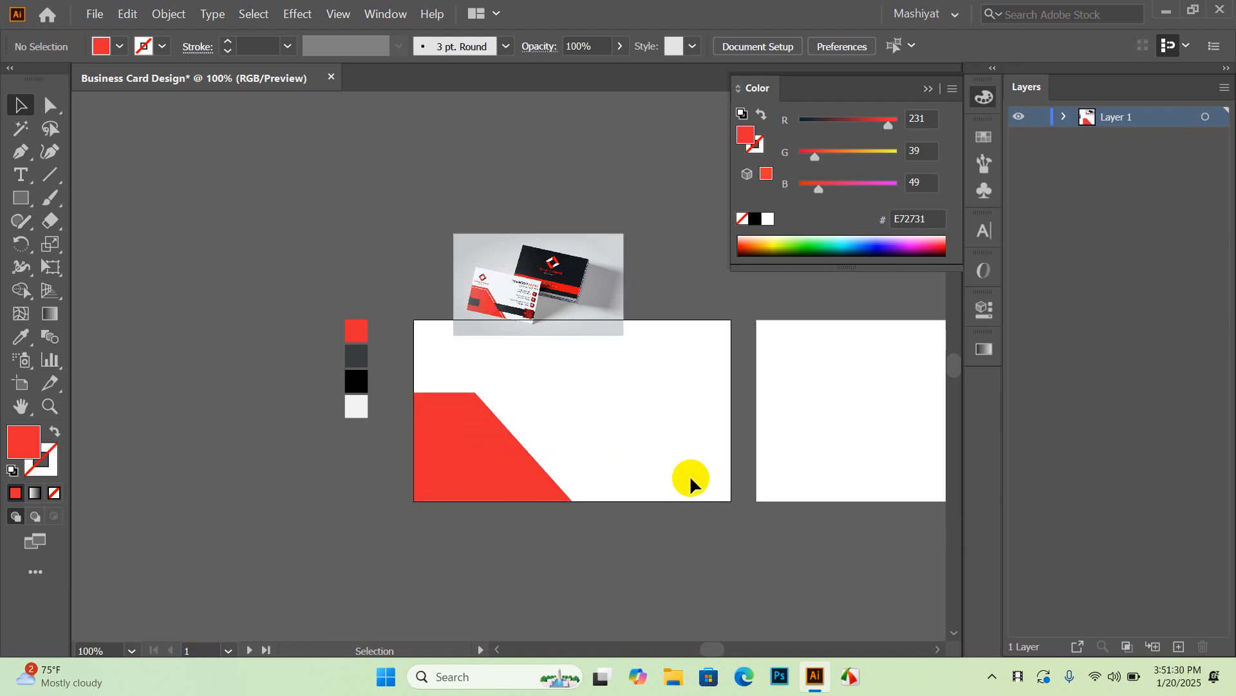
drag(495, 436, 541, 436)
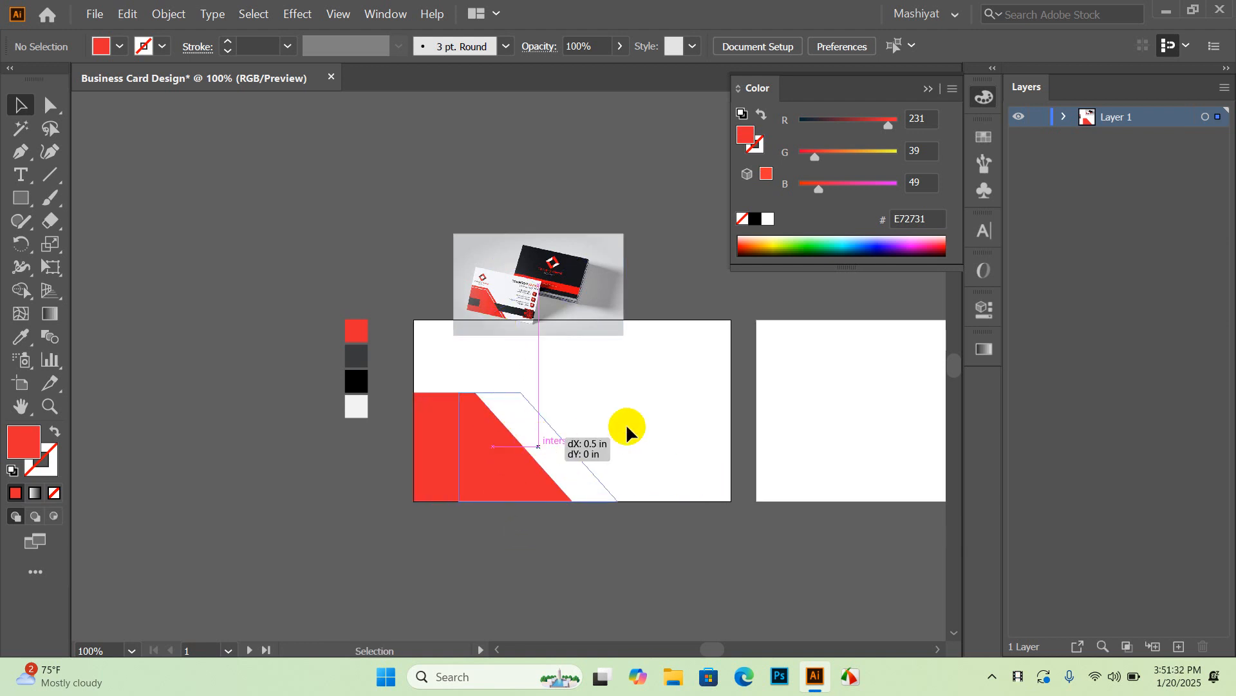
Step: Try to stretch the red shape's left side back to the artboard's left edge by scaling the whole shape
click(465, 429)
drag(459, 446, 414, 446)
click(575, 432)
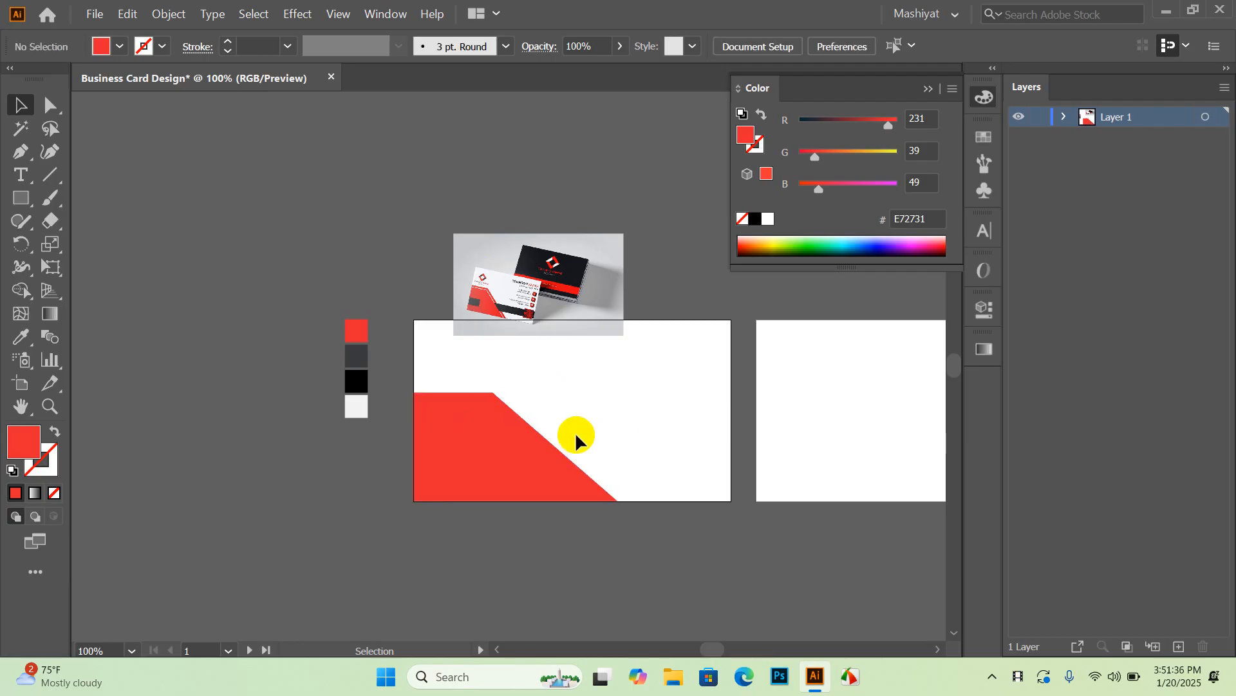
key(ctrl+z)
click(581, 565)
click(469, 444)
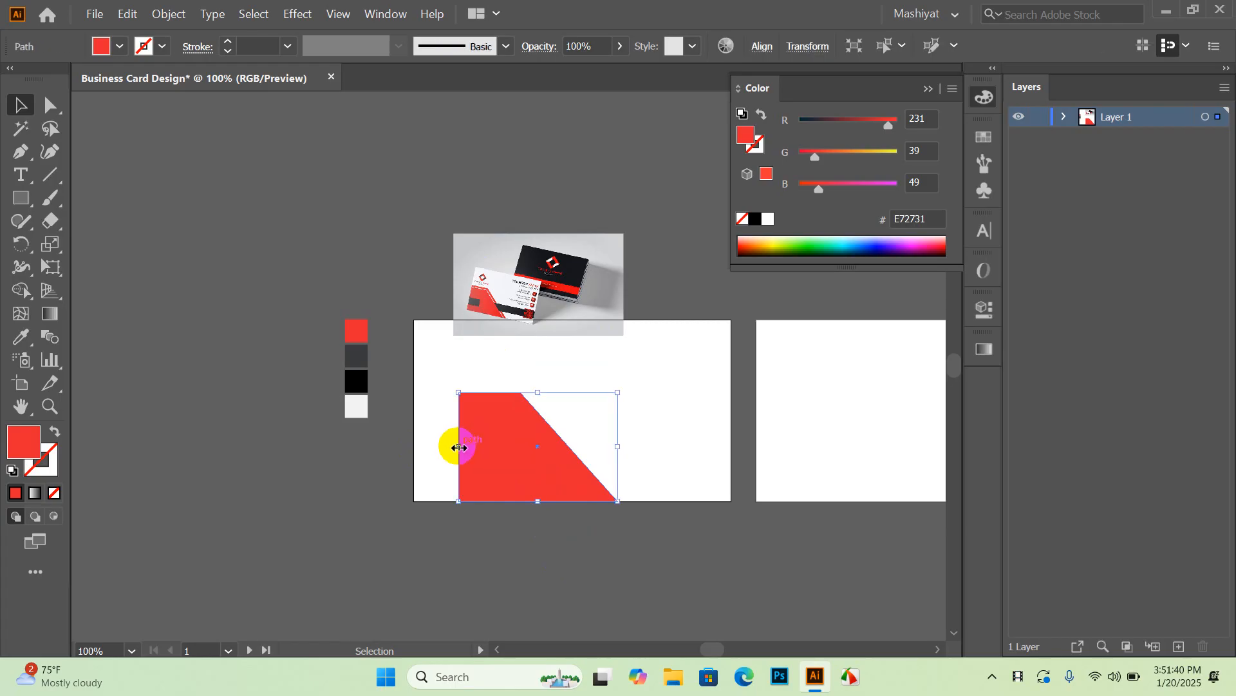
drag(458, 445, 407, 447)
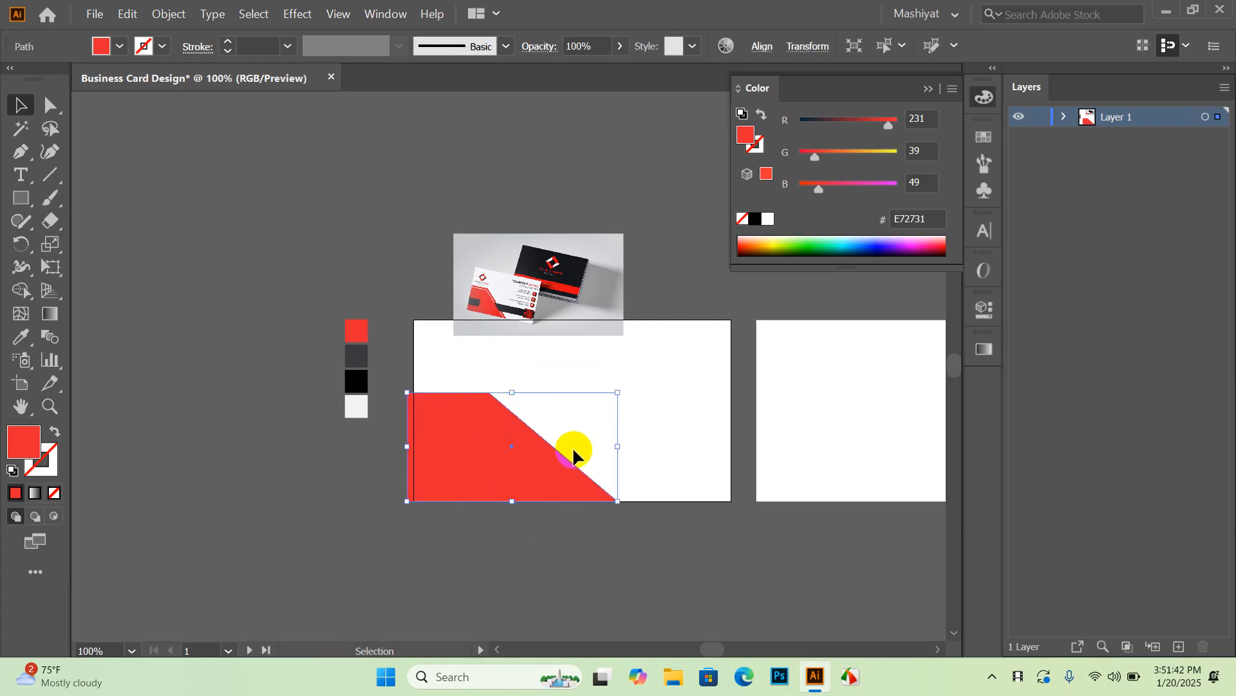
key(ctrl+z)
click(624, 464)
Step: Extend the red shape to the artboard's left edge by moving only its two left anchor points
scroll(459, 438, up, 1)
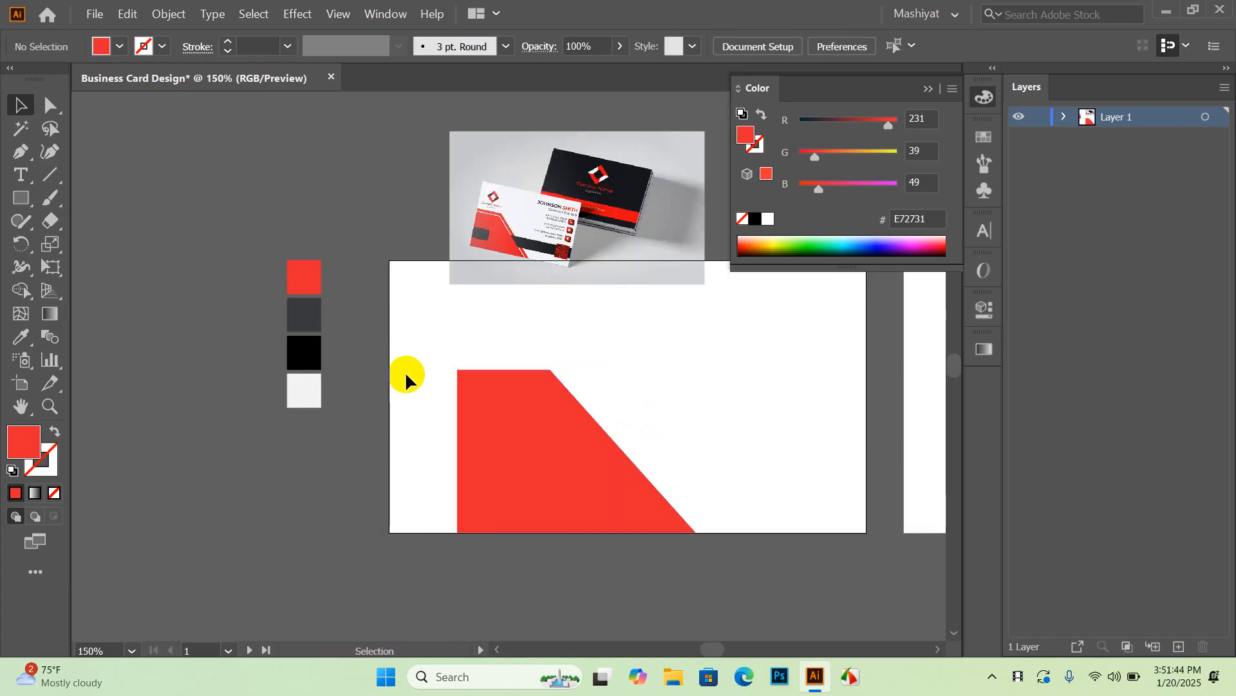
drag(495, 569, 496, 569)
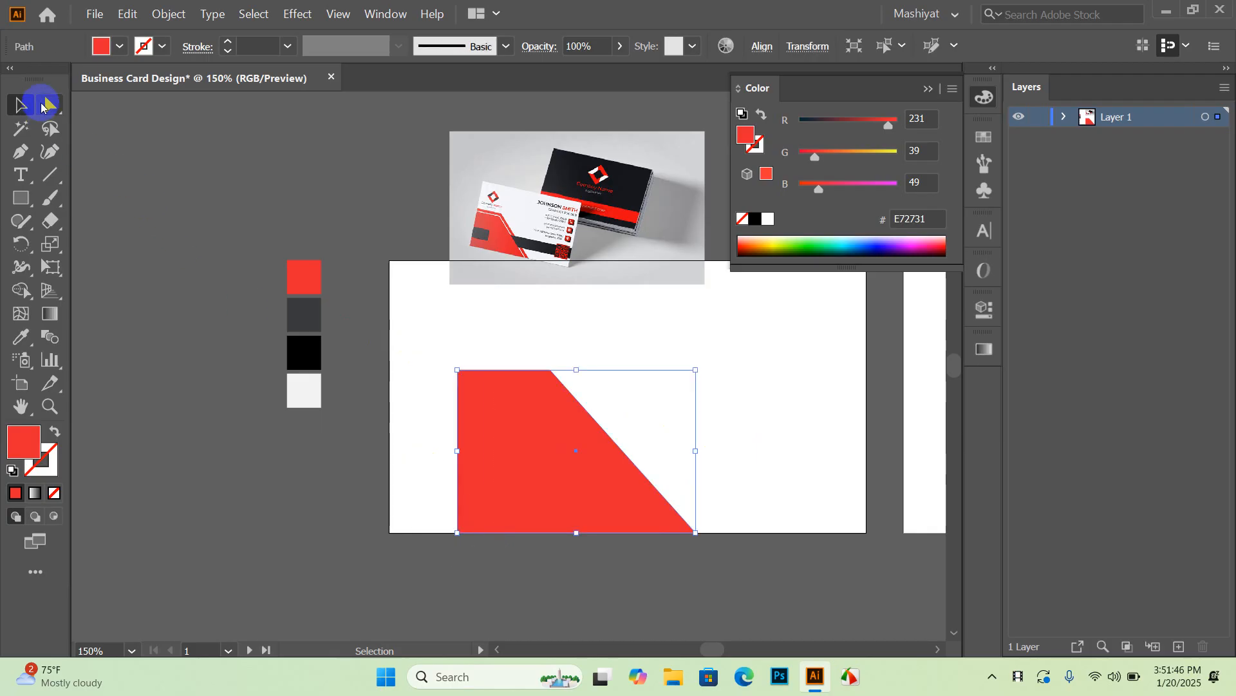
click(50, 105)
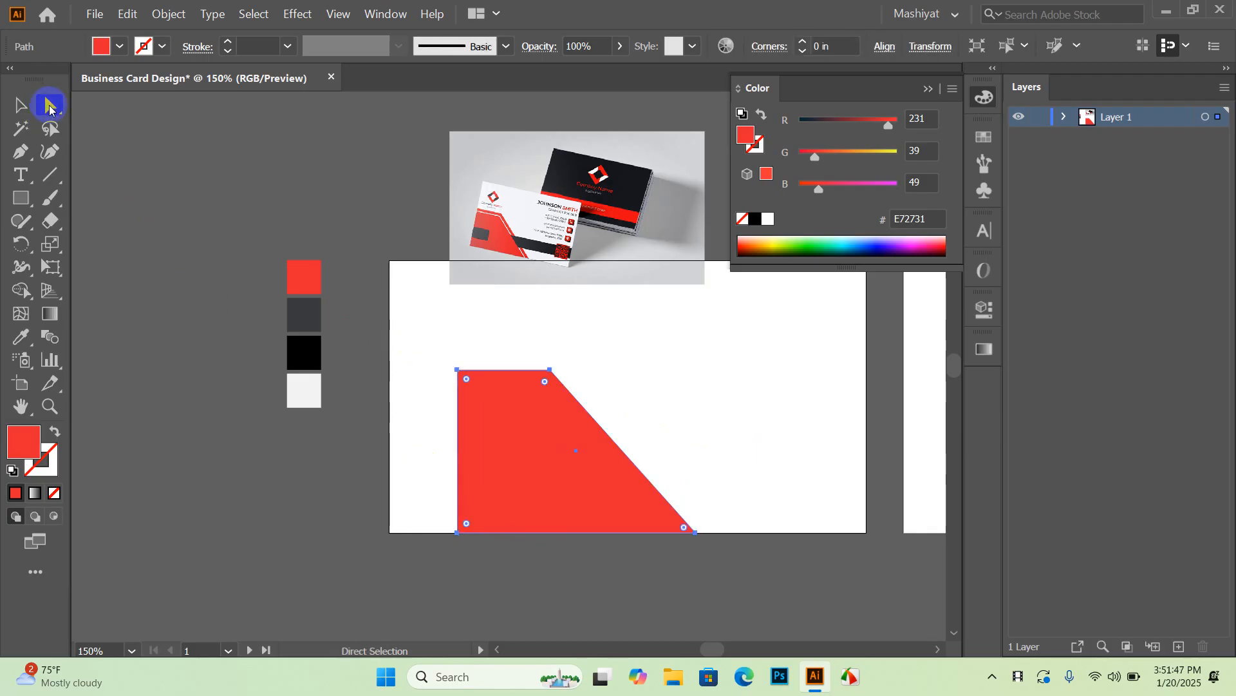
click(459, 370)
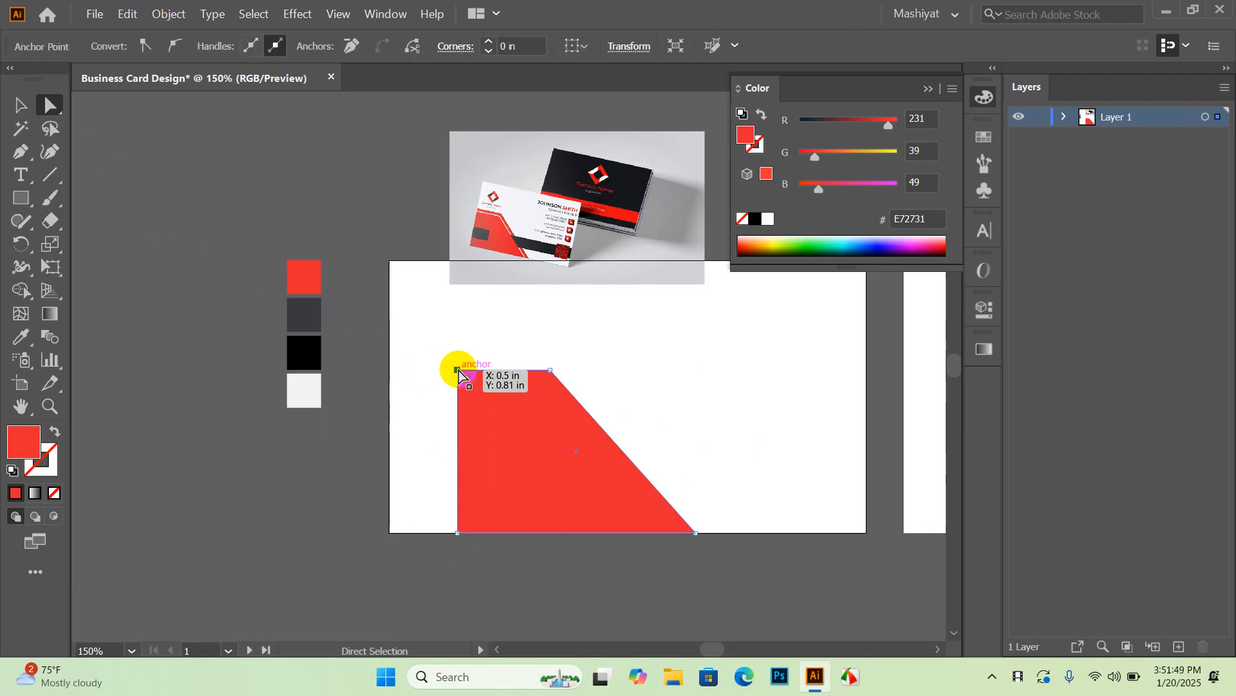
shift+click(457, 532)
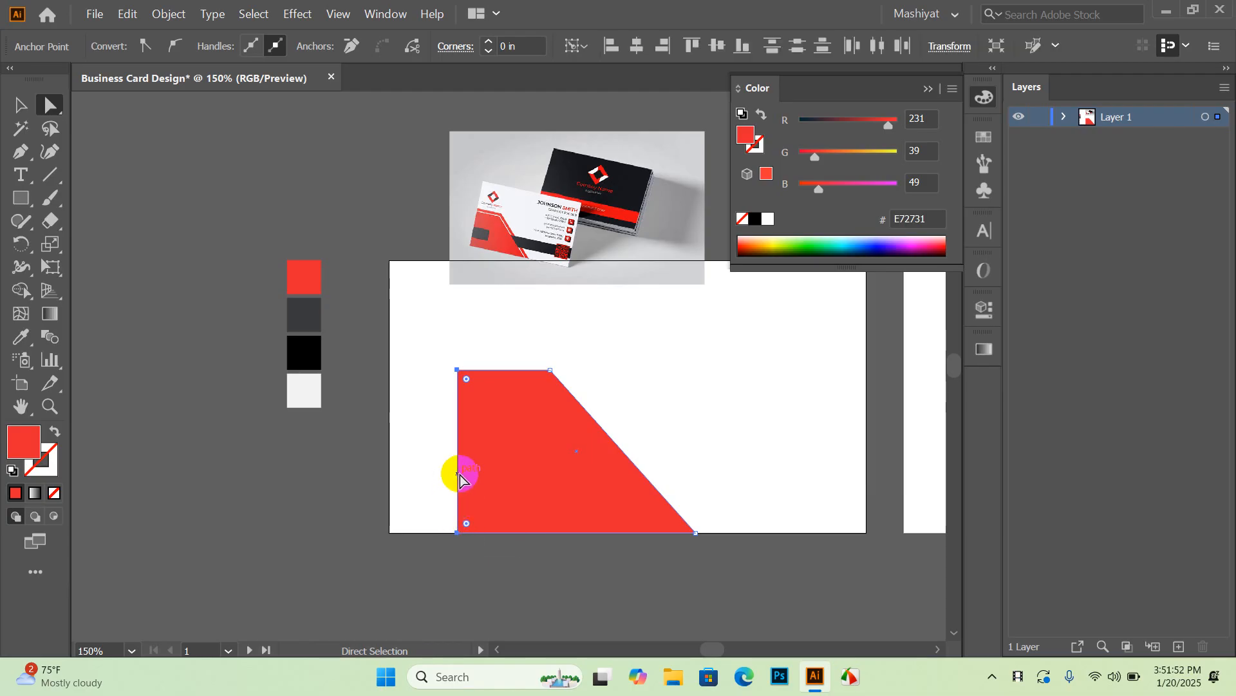
drag(459, 473, 389, 485)
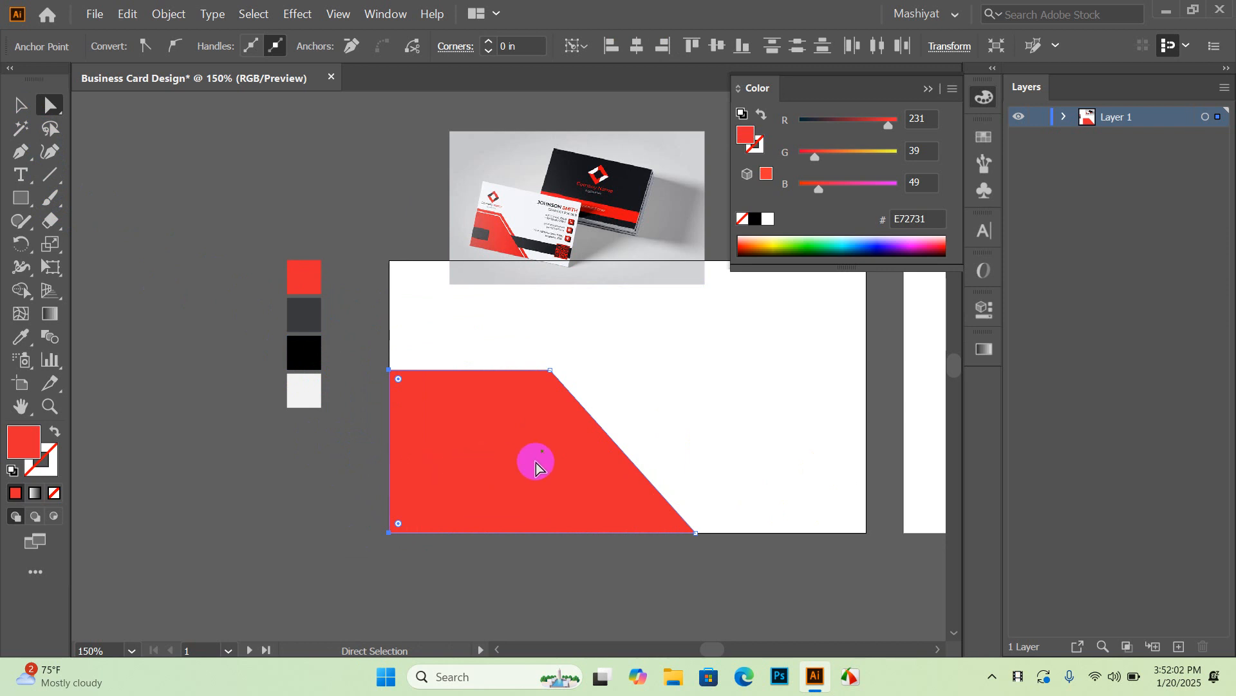
Step: Shift the red shape's upper-right anchor point slightly left to give the diagonal edge a shallower slope
click(551, 370)
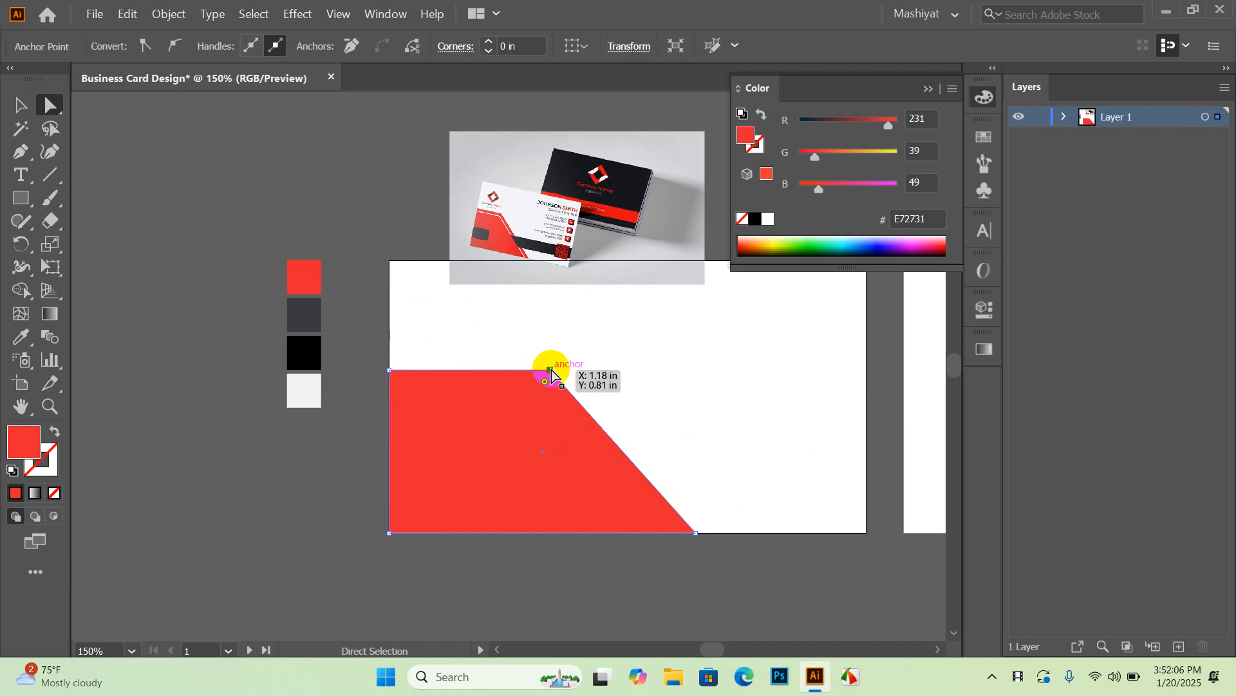
drag(550, 370, 529, 371)
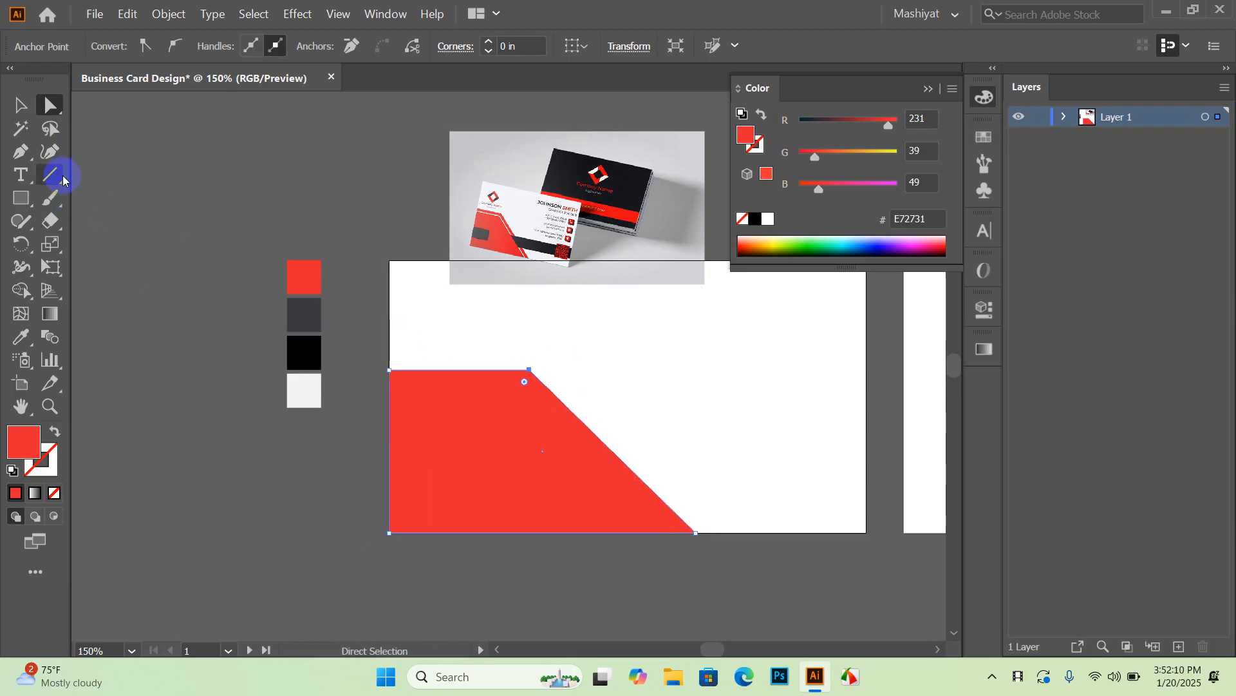
click(20, 104)
click(405, 562)
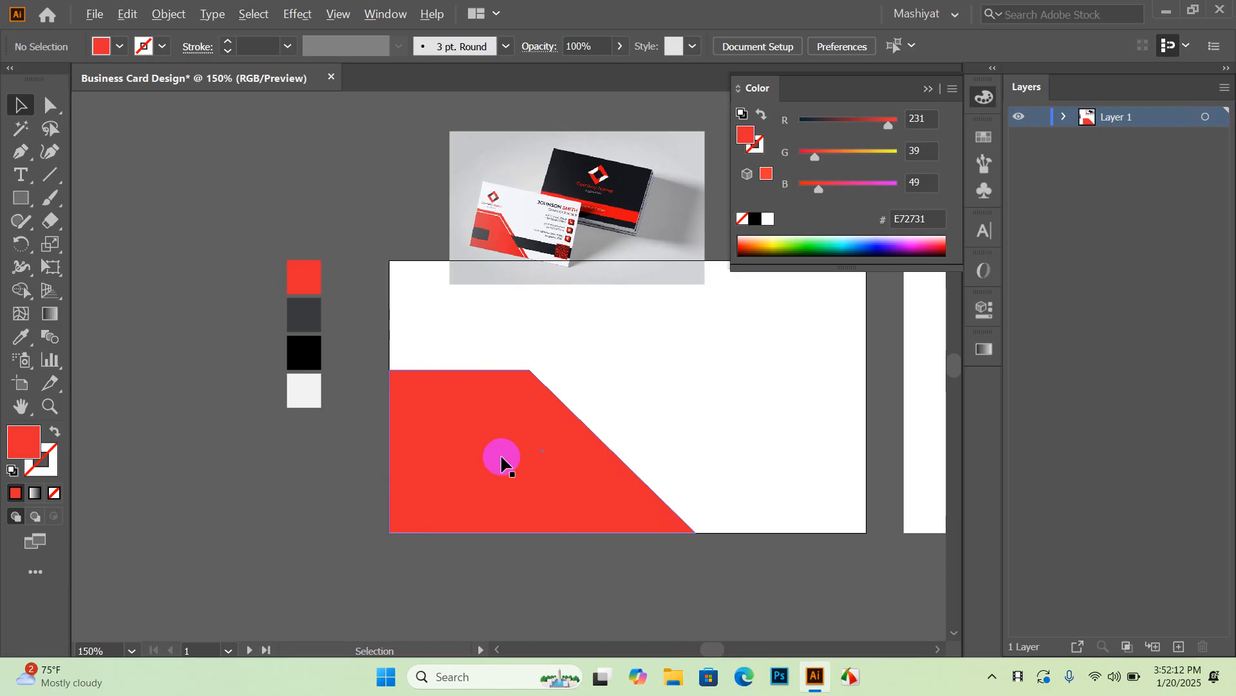
Step: Nudge the reference image upward and lower the red shape straight down so its base extends past the artboard's lower edge
drag(588, 211, 582, 199)
click(440, 330)
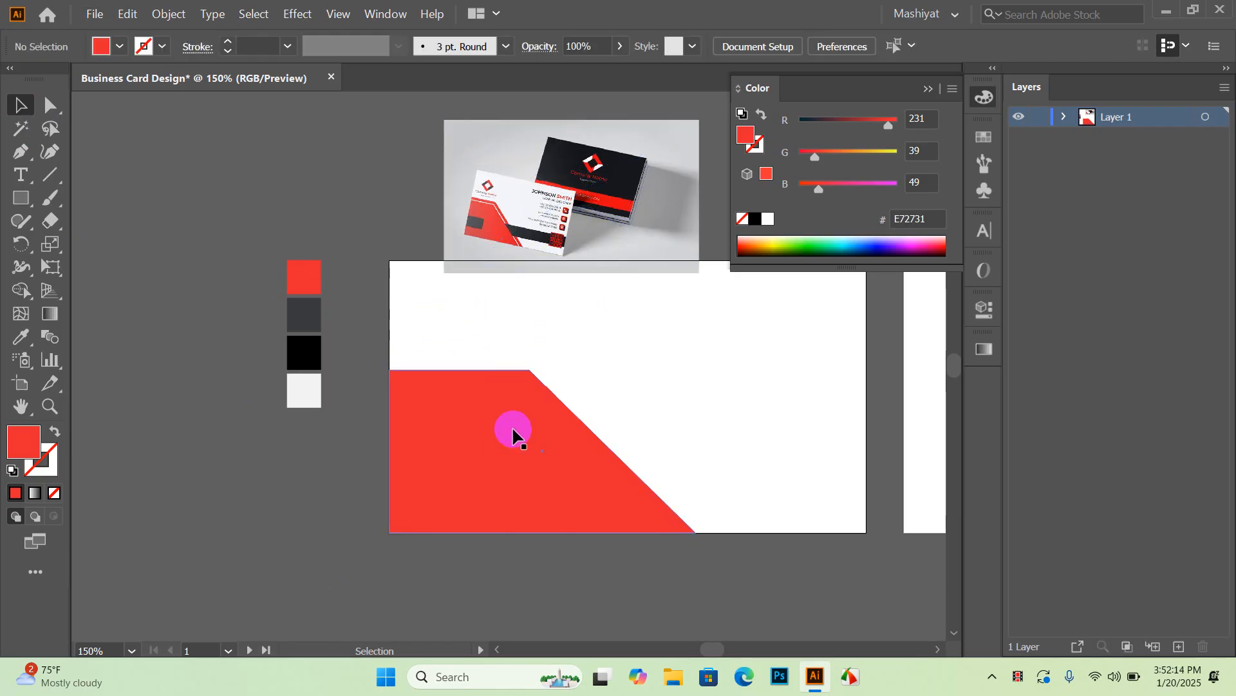
drag(513, 430, 512, 493)
click(724, 556)
click(589, 547)
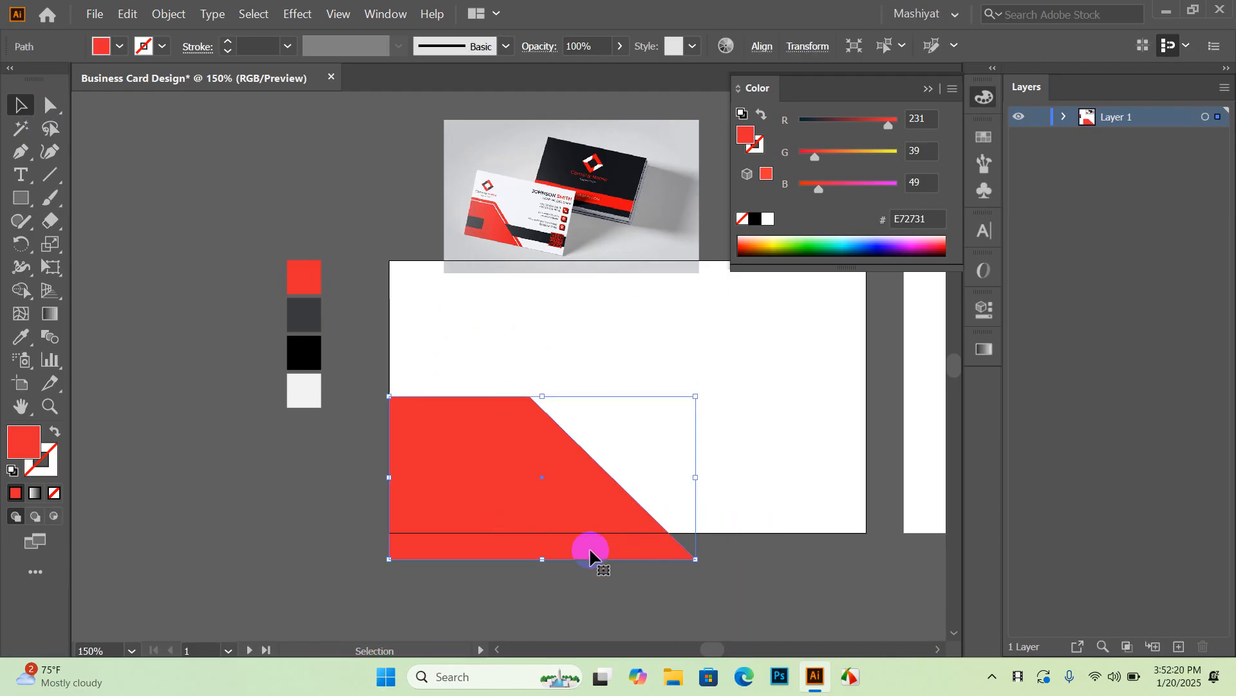
scroll(679, 539, up, 2)
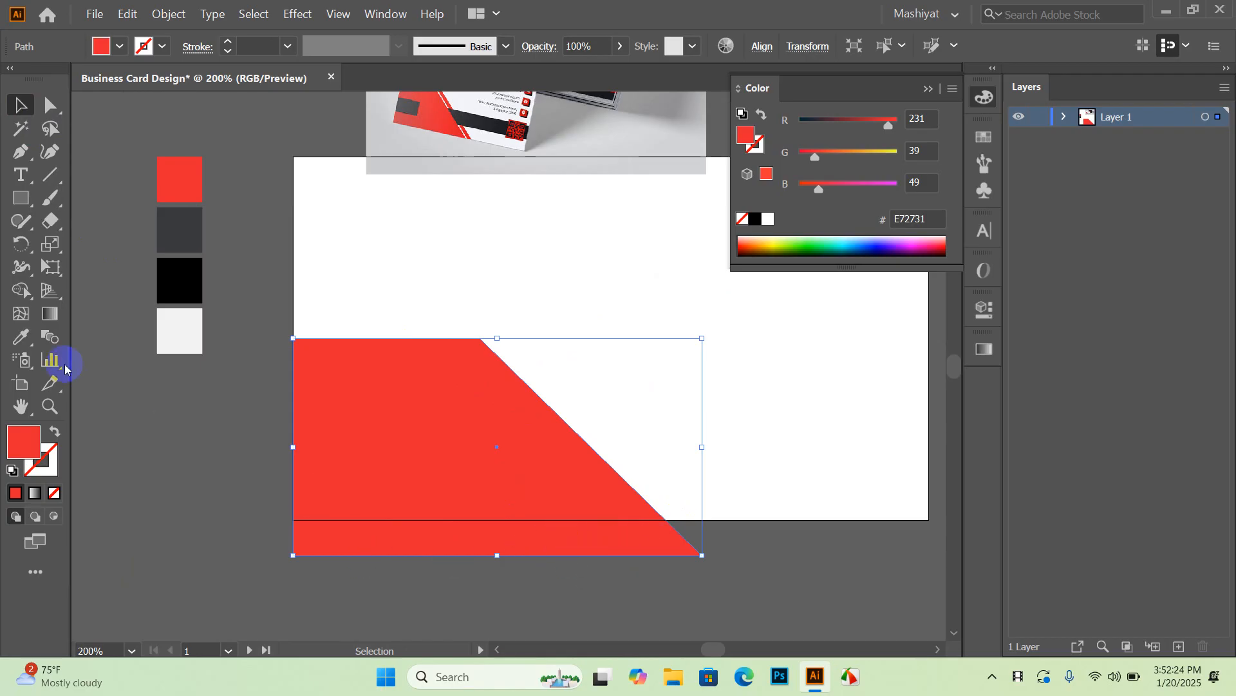
Step: Try to raise only the red shape's bottom edge to the artboard's lower edge, and undo the change
click(49, 105)
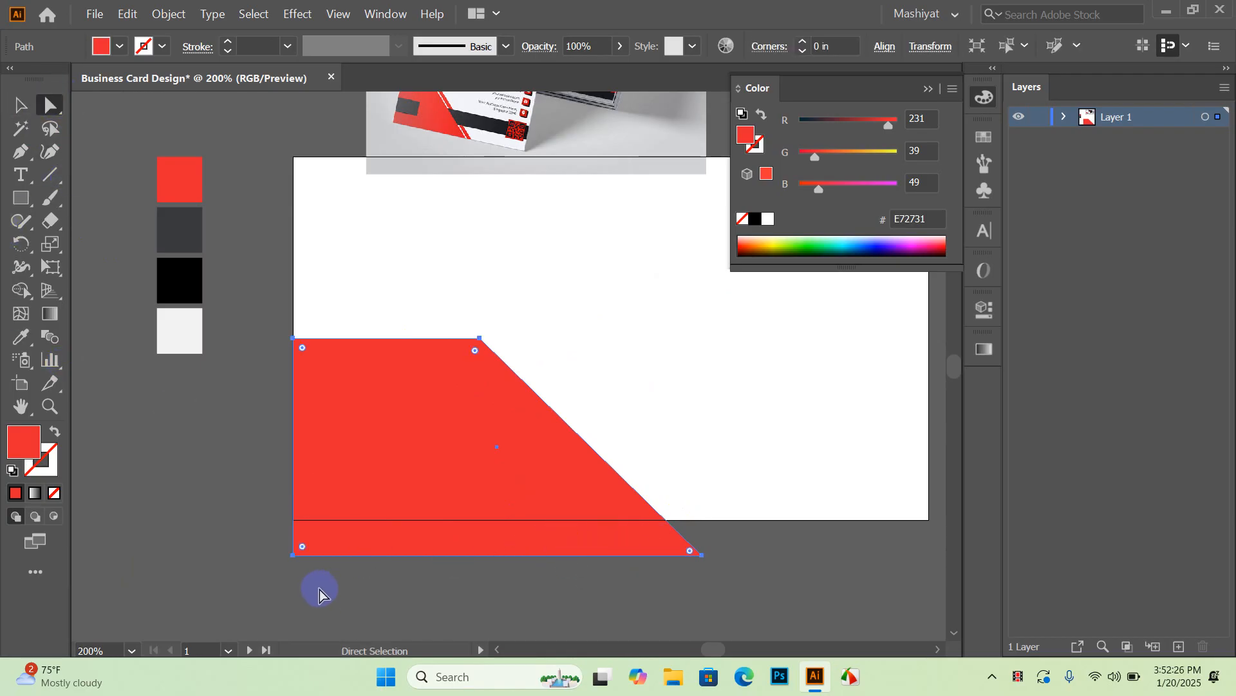
click(295, 555)
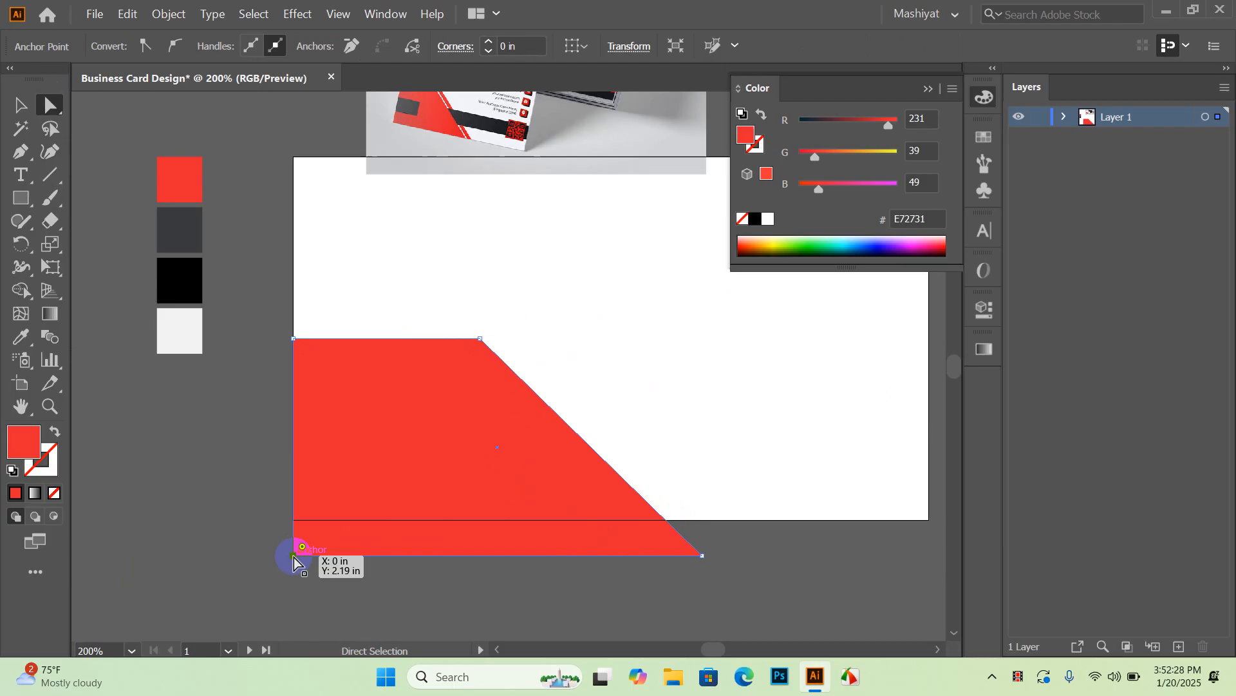
click(704, 555)
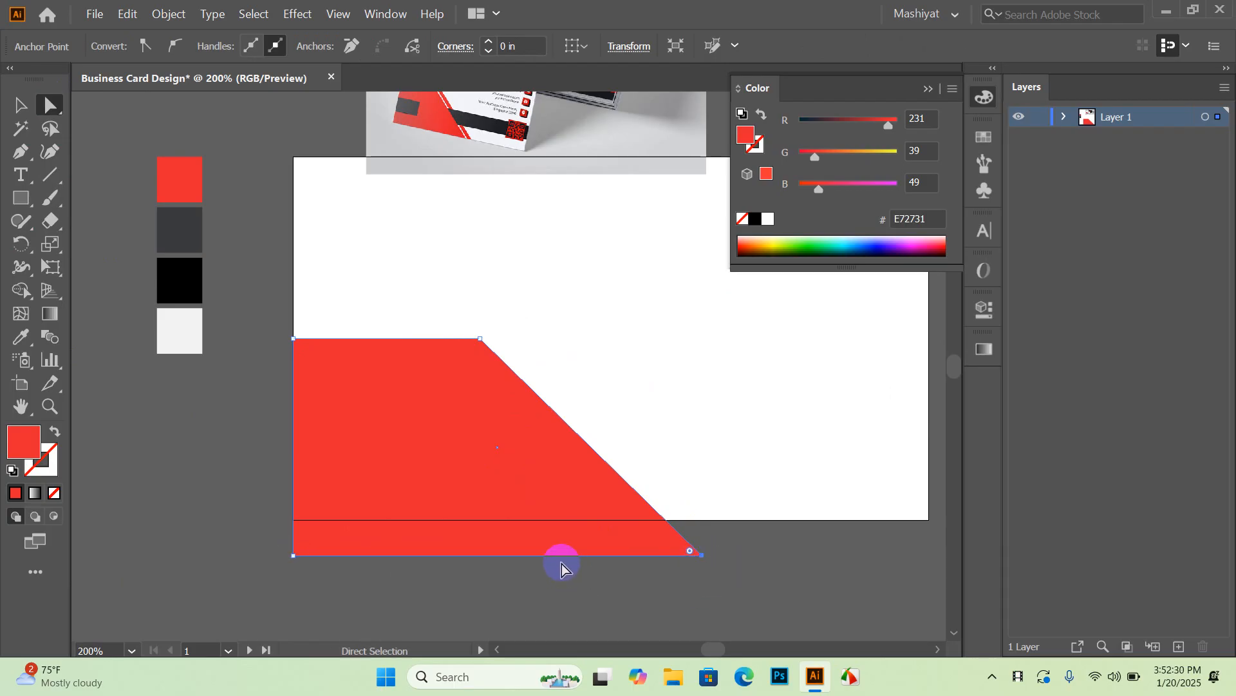
drag(562, 558, 562, 520)
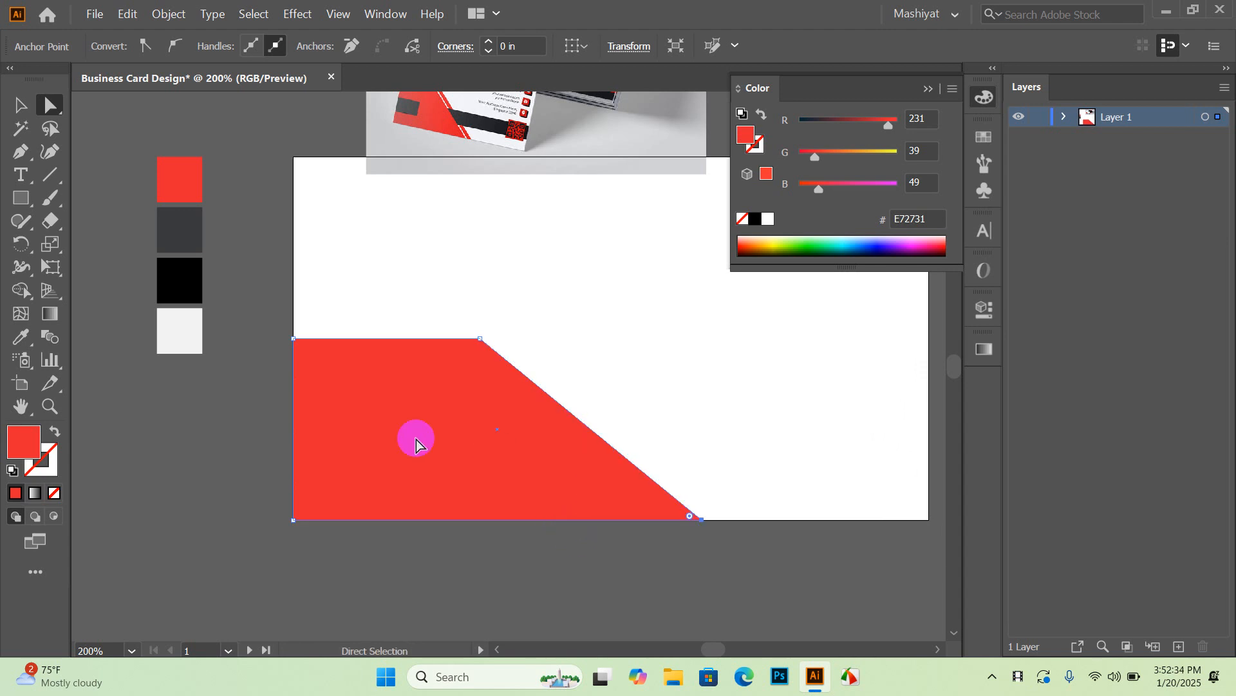
key(ctrl+z)
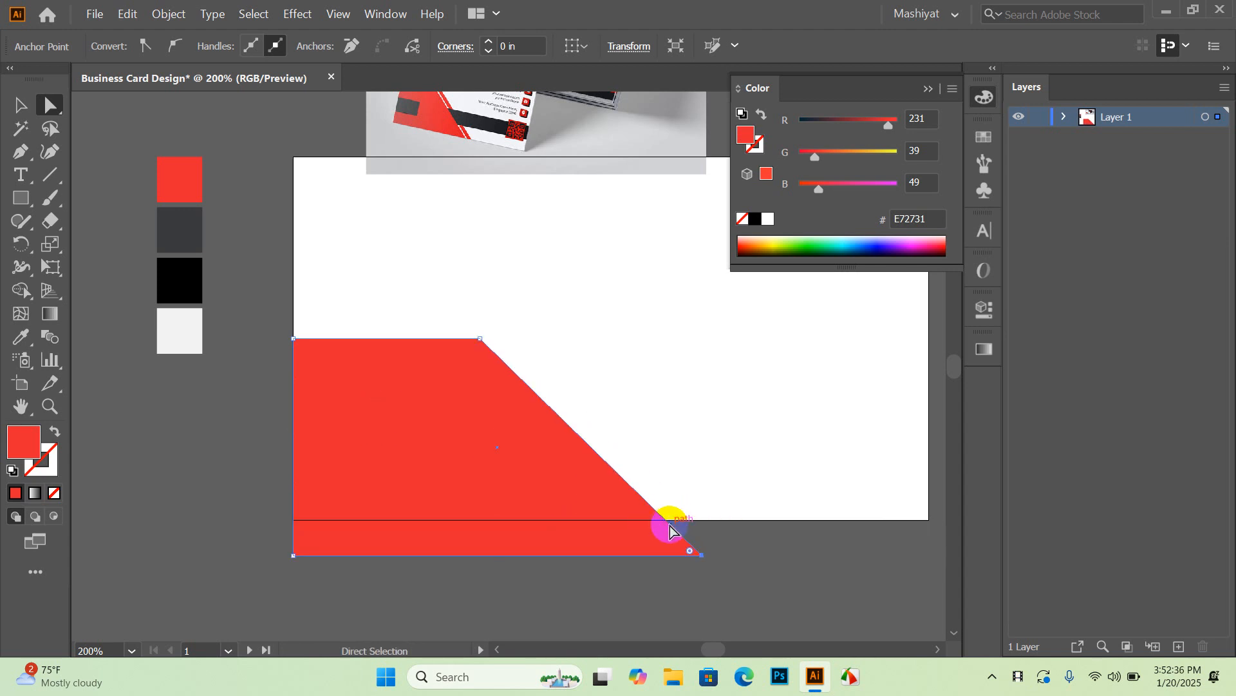
click(831, 586)
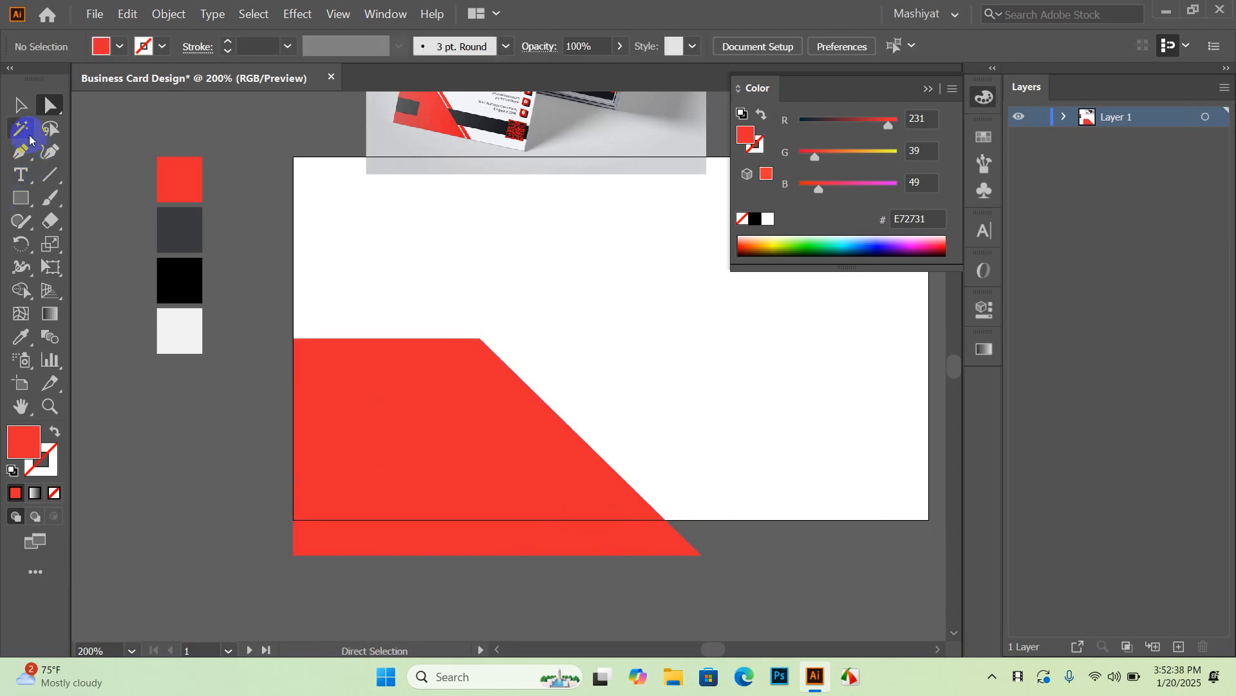
Step: Draw a horizontal line along the artboard's lower edge, extending past both sides of the red shape
click(19, 105)
click(49, 173)
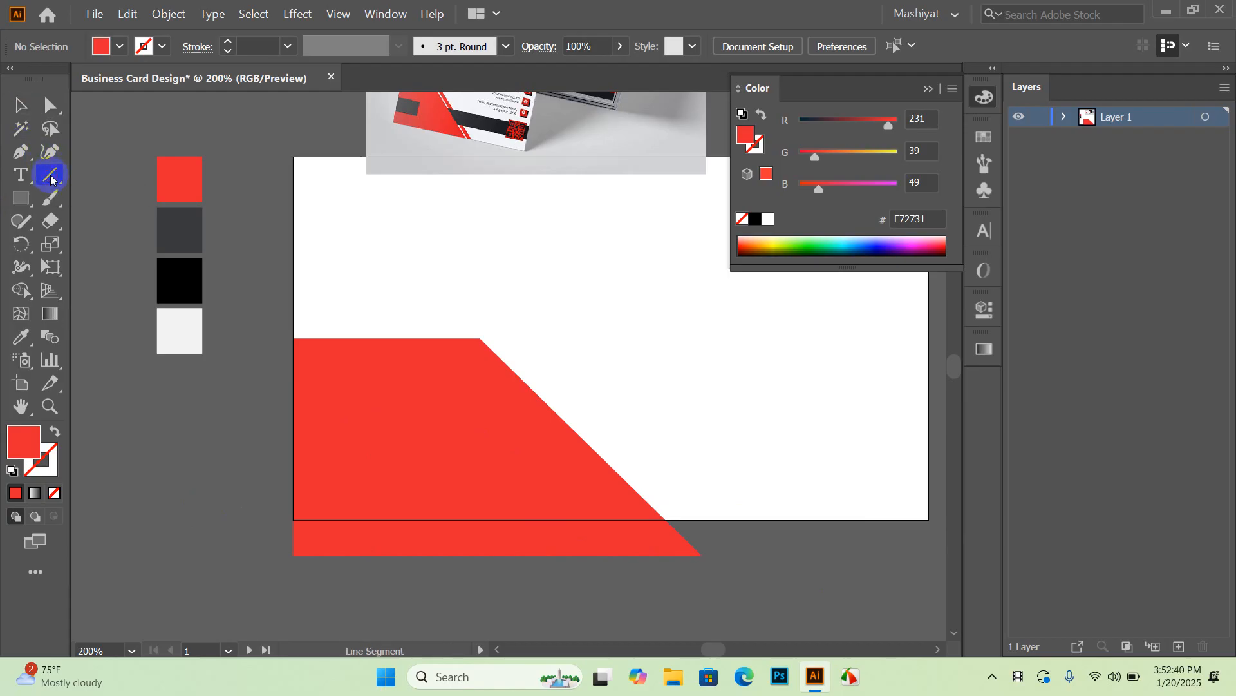
drag(283, 519, 769, 519)
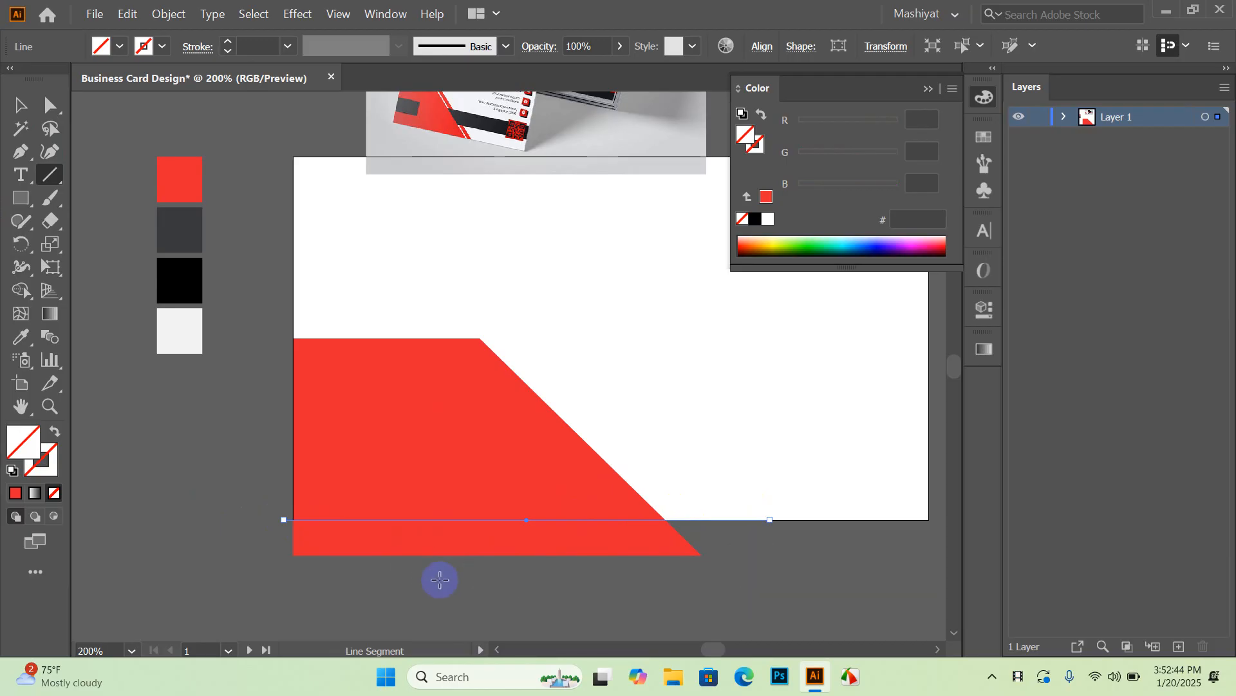
Step: Trim the red shape's overhang below the artboard and the protruding line end with Shape Builder
click(20, 106)
drag(239, 435, 380, 572)
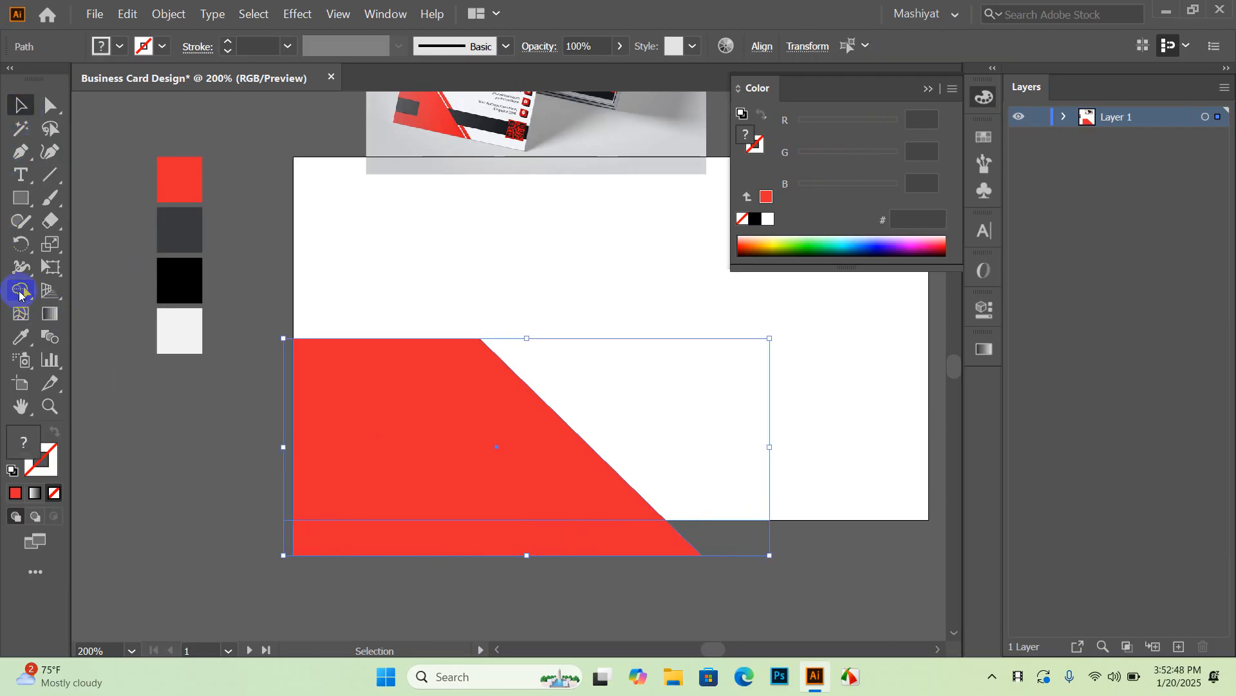
click(20, 292)
alt+click(454, 541)
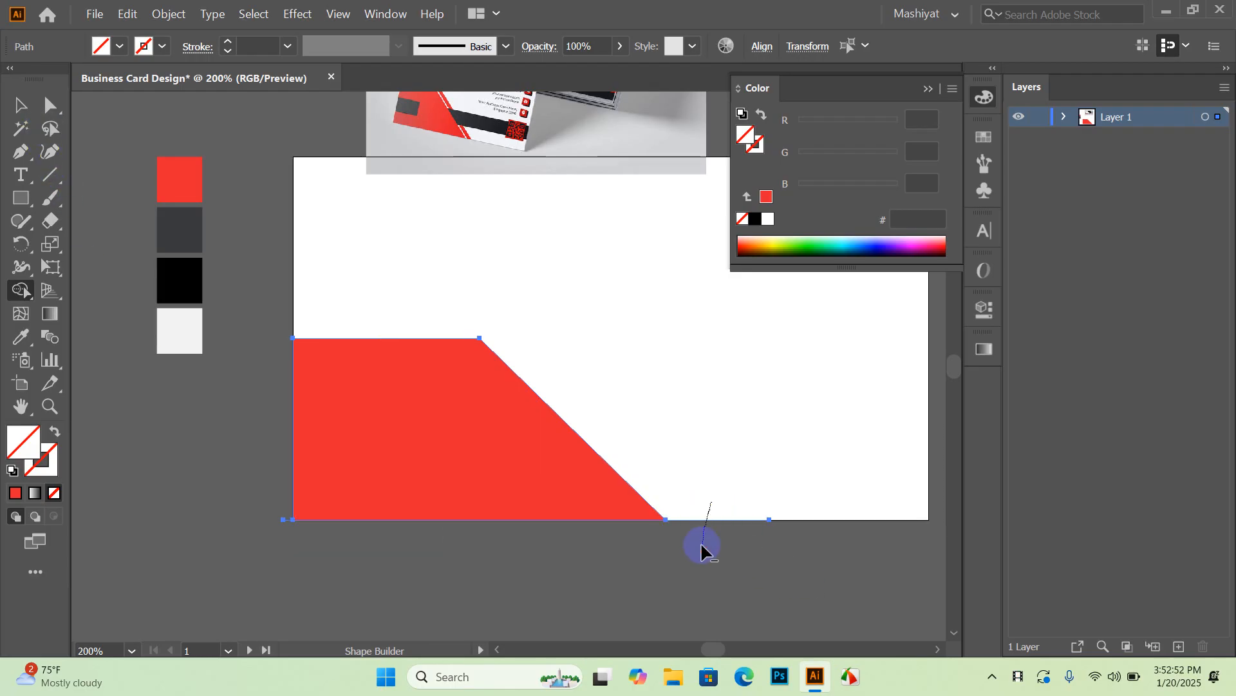
alt+click(684, 520)
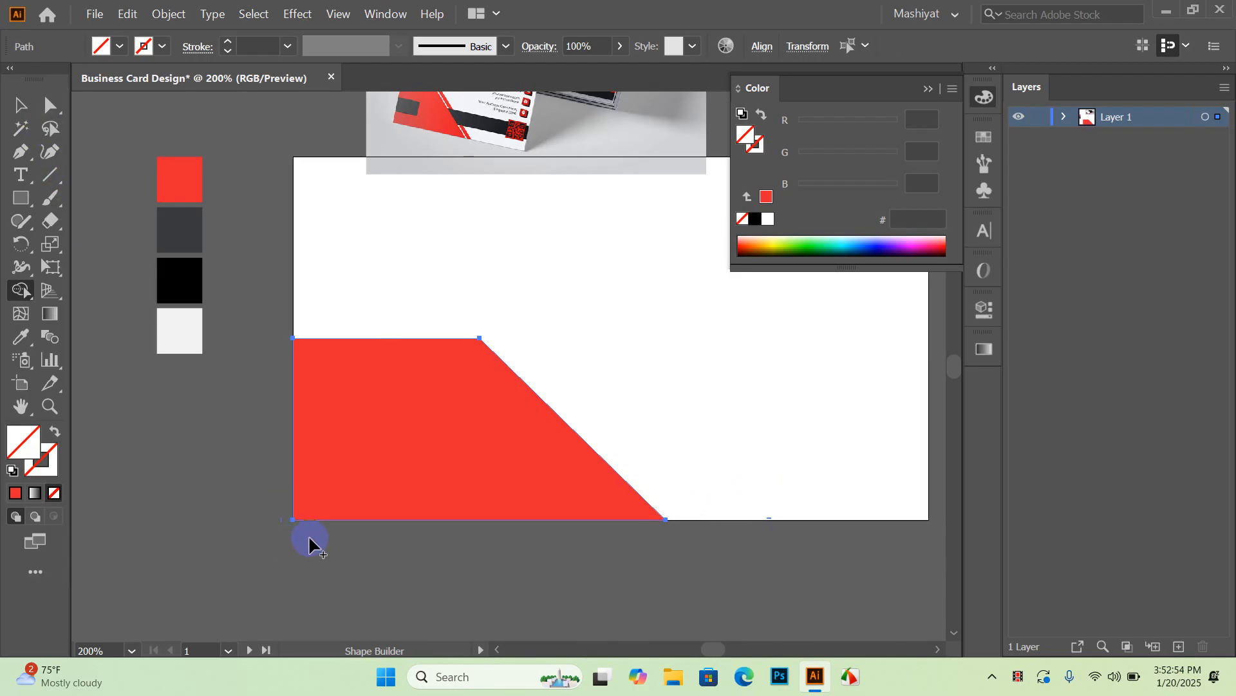
Step: Move the red shape up off the artboard's lower edge and delete the leftover line fragments there
click(20, 105)
drag(436, 467, 516, 363)
drag(663, 500, 125, 592)
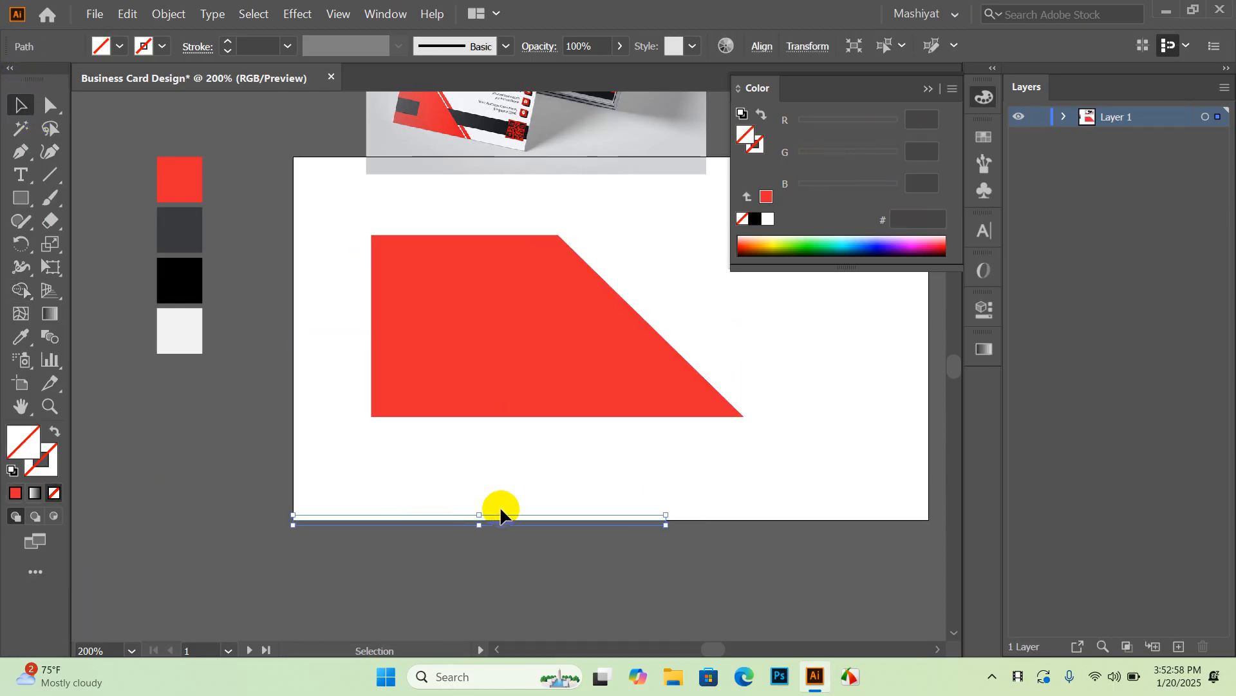
click(450, 550)
Step: Align the red shape to the artboard's left and bottom edges
click(473, 360)
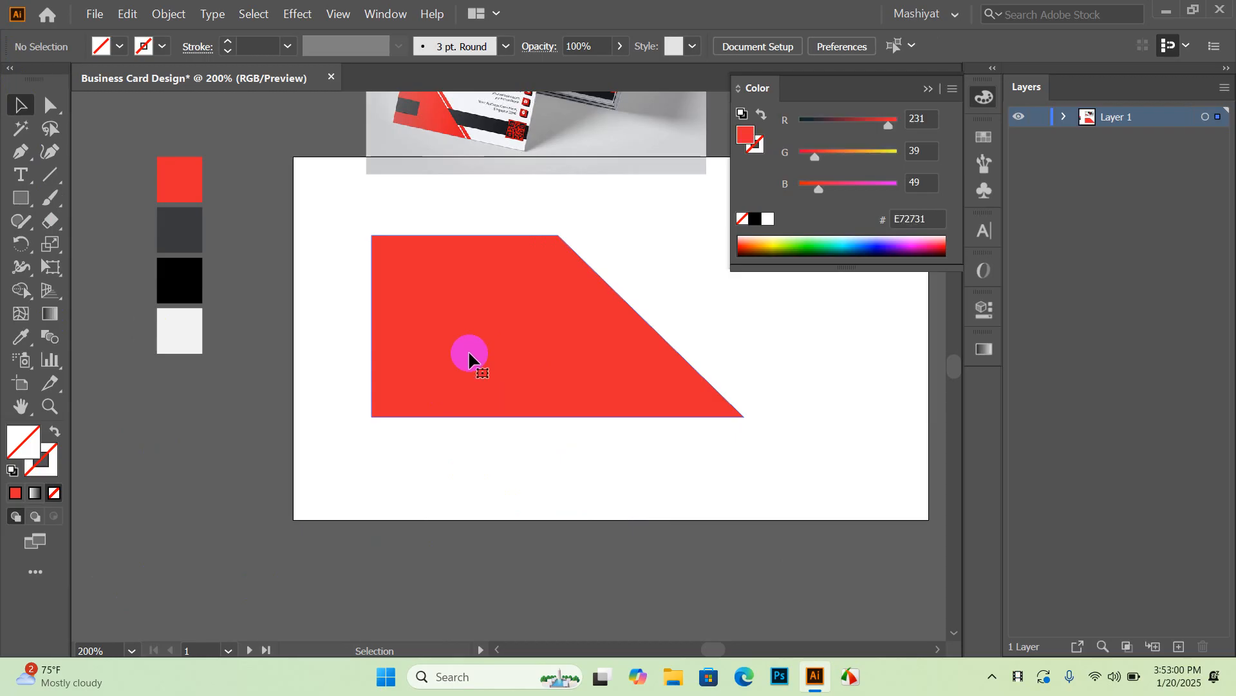
click(763, 47)
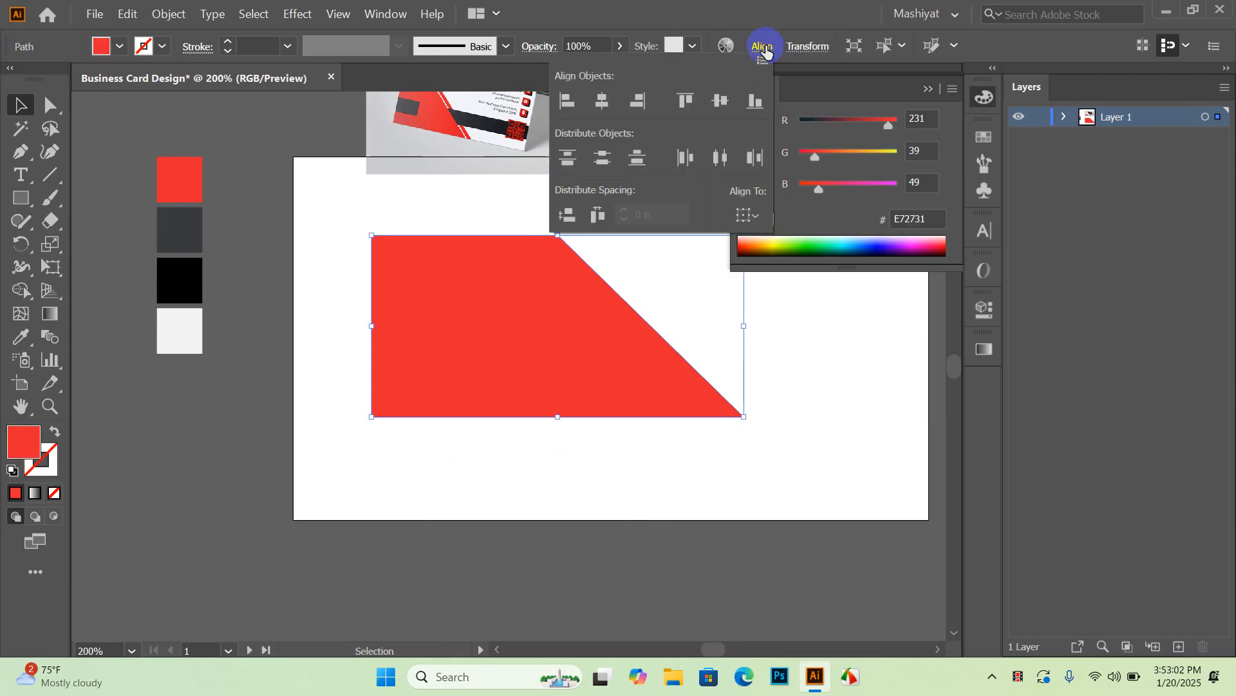
click(747, 216)
click(786, 279)
click(567, 101)
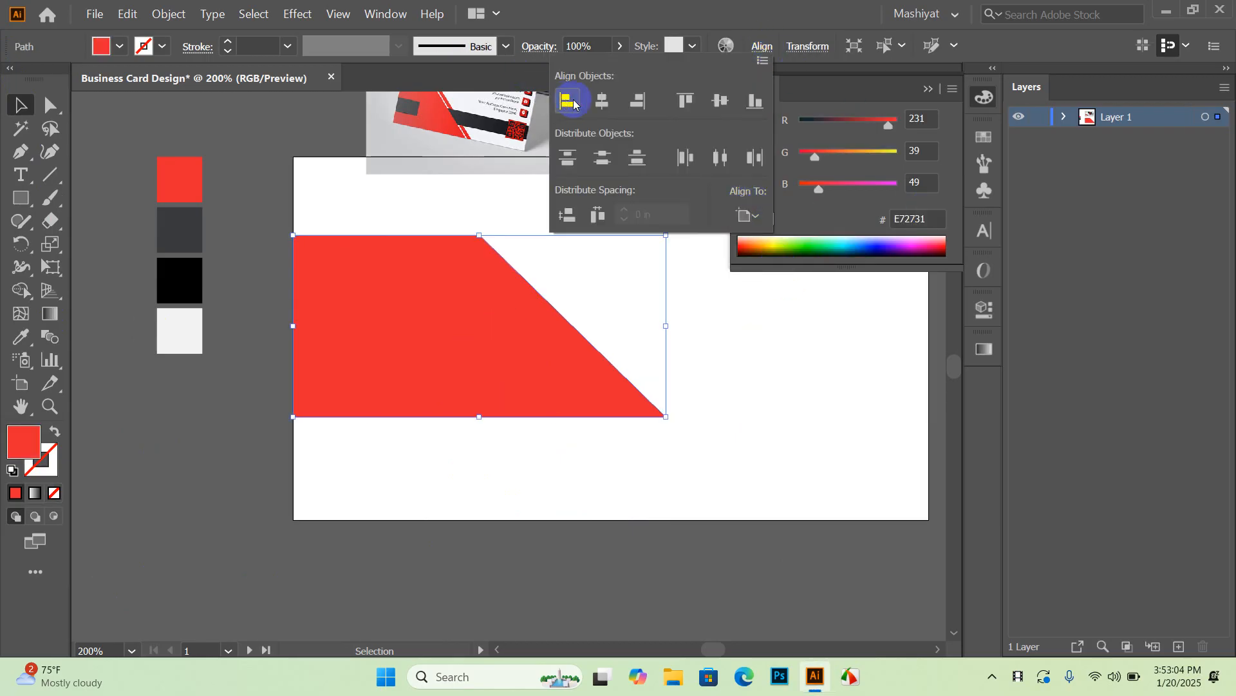
click(720, 101)
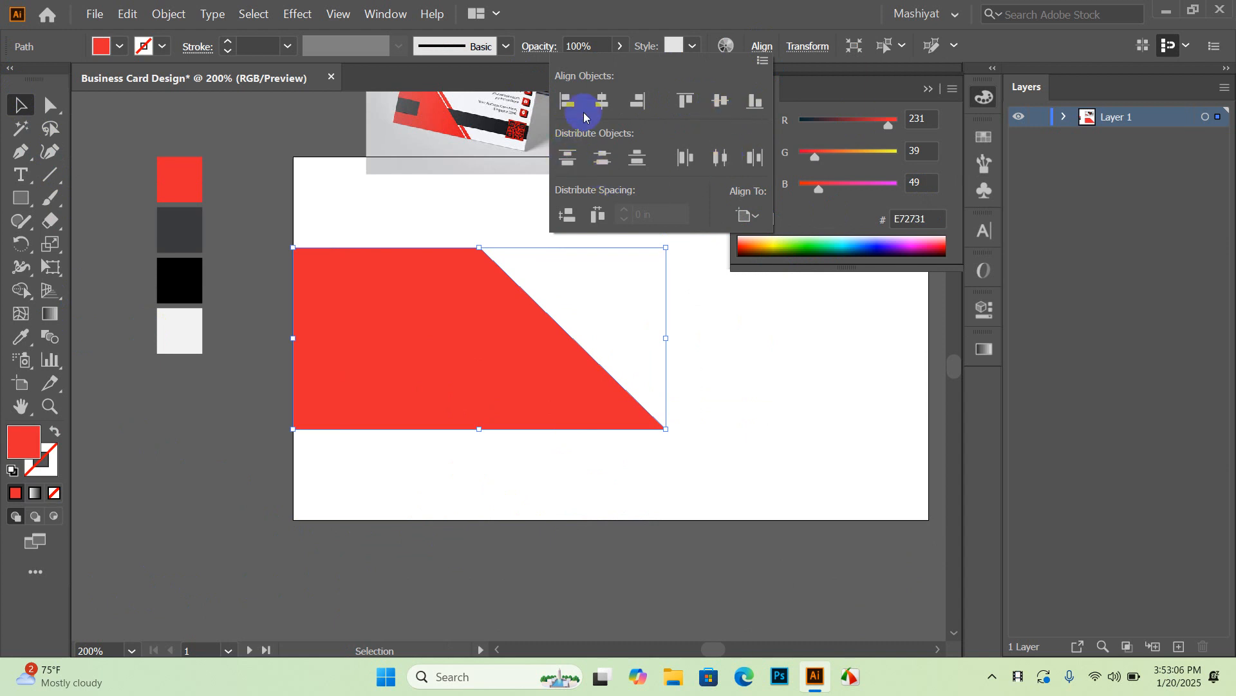
click(753, 102)
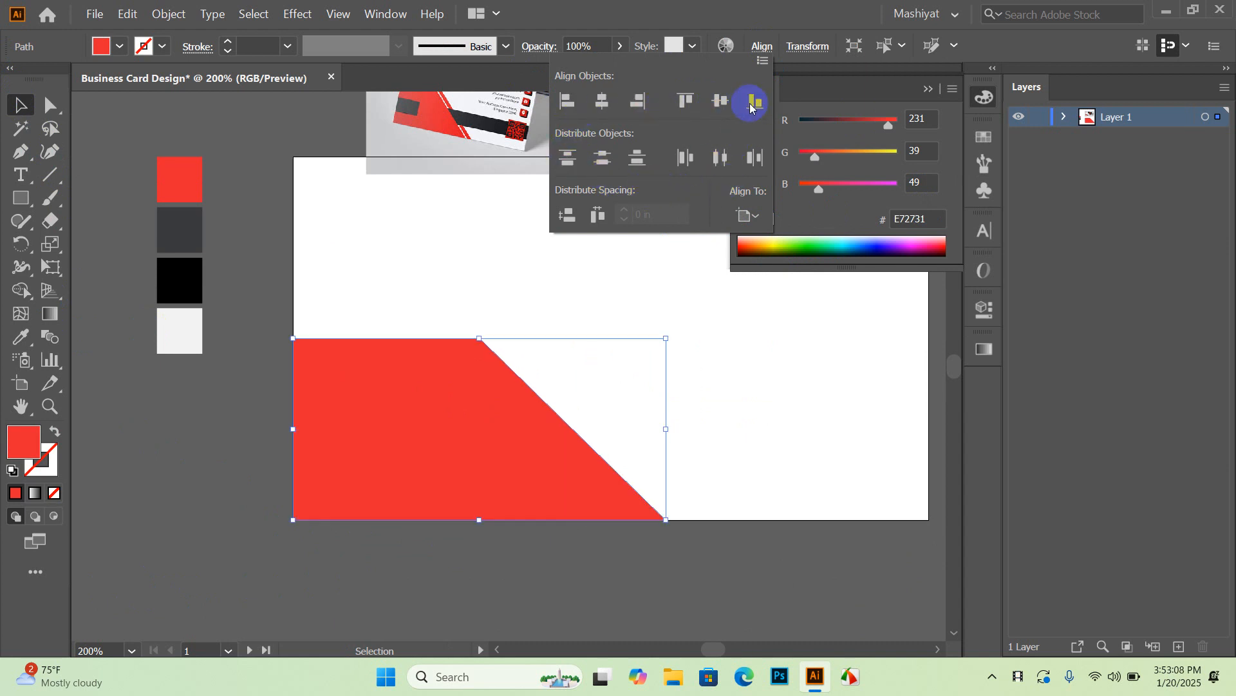
key(ctrl+minus)
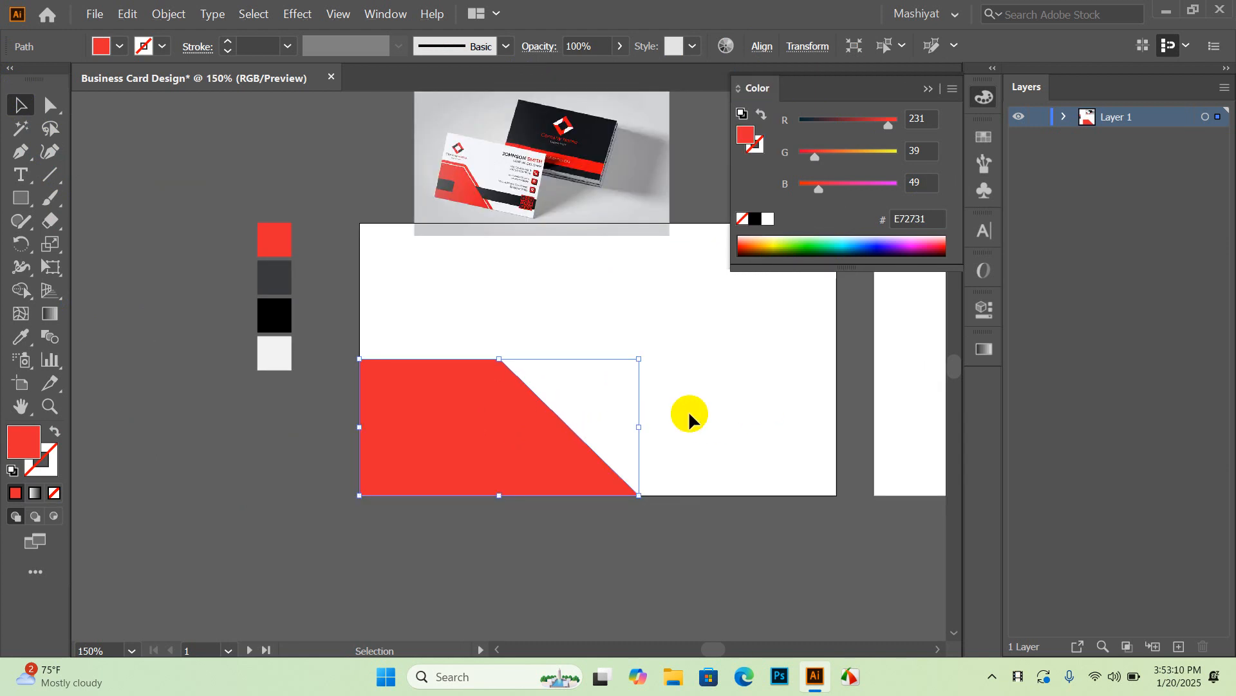
click(700, 409)
Step: Draw a long, thin red horizontal strip just above the red shape, starting beyond the artboard's left edge
scroll(701, 405, up, 1)
click(444, 252)
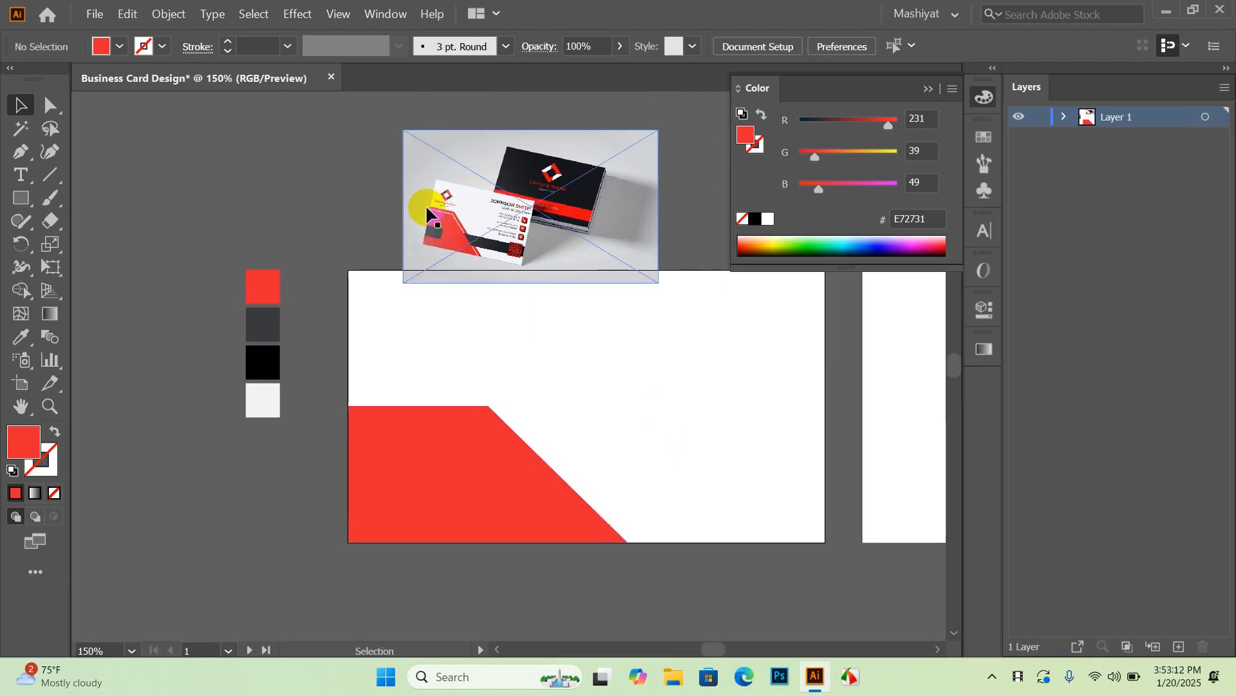
scroll(447, 216, up, 3)
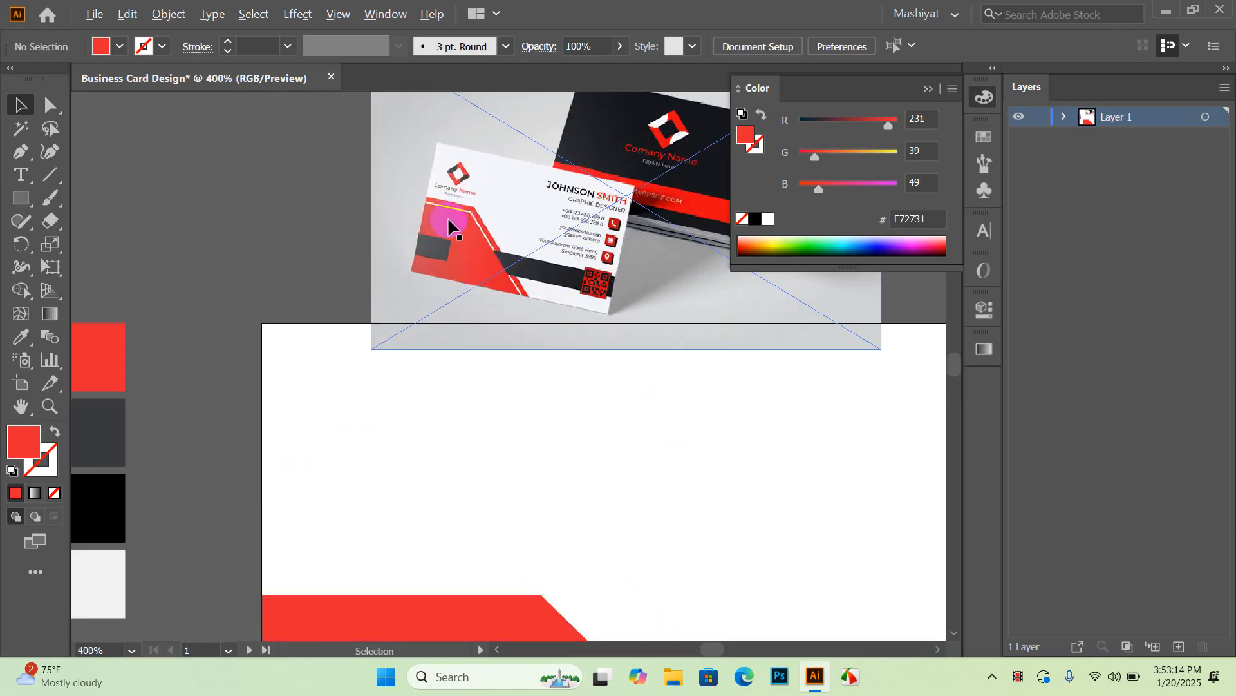
scroll(527, 214, down, 3)
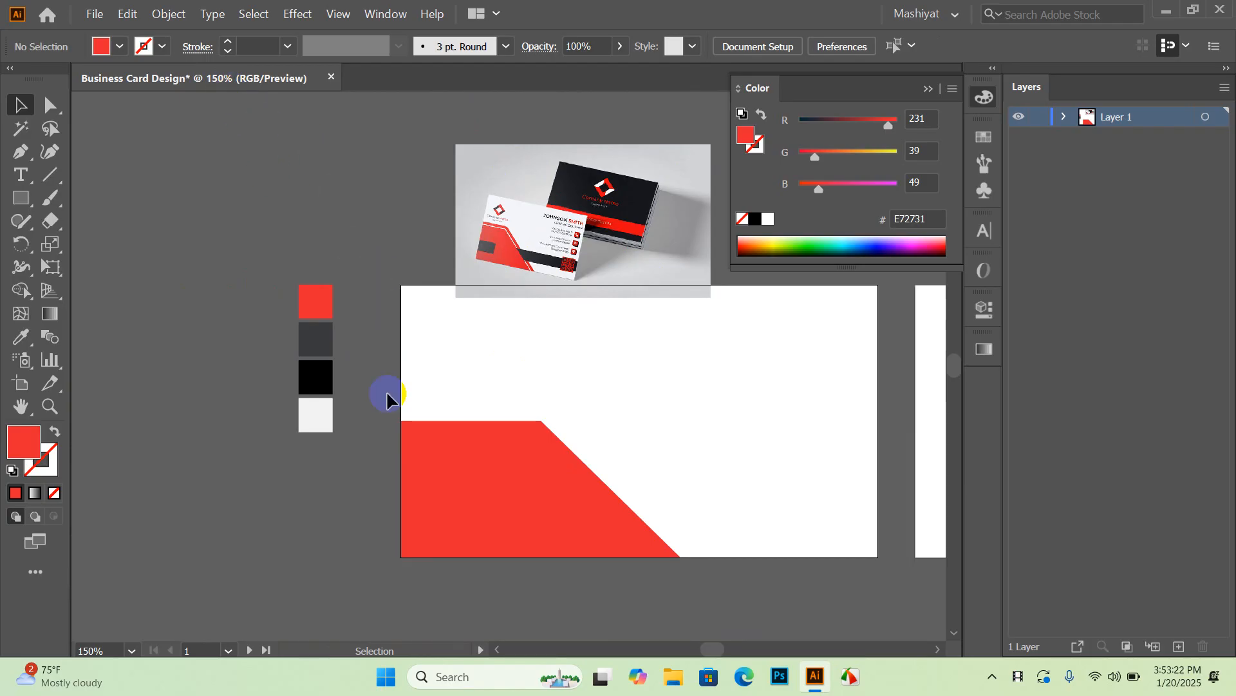
scroll(409, 401, up, 1)
click(31, 205)
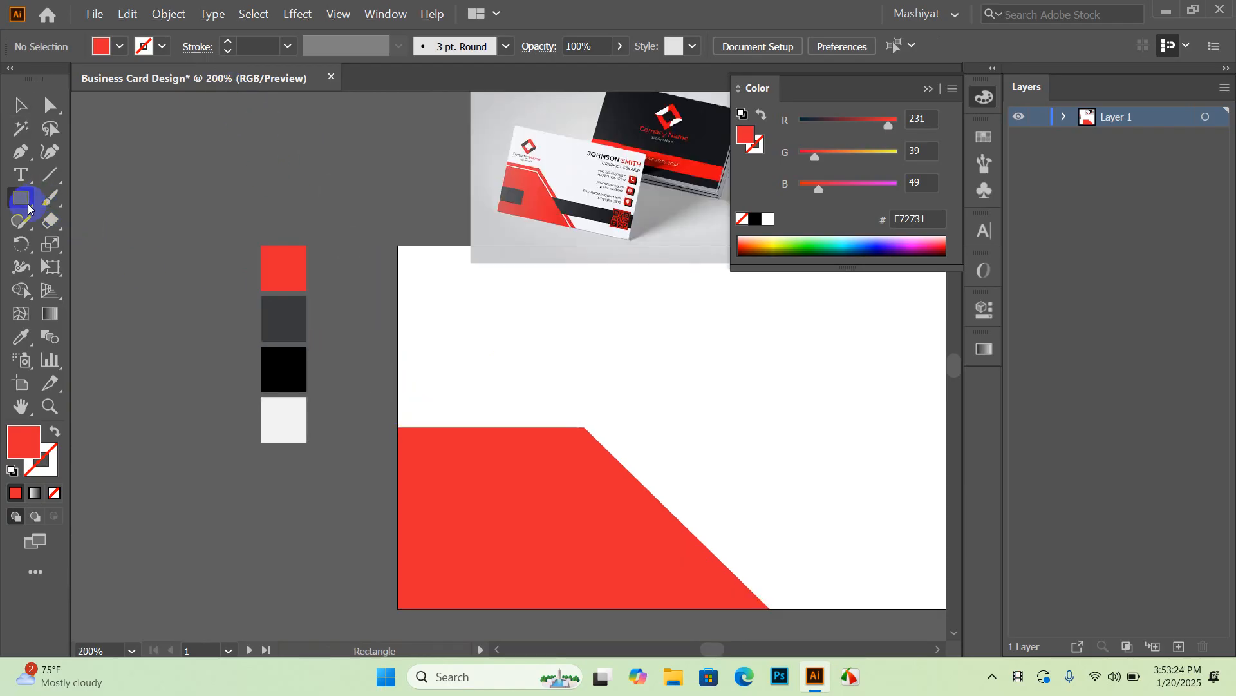
drag(365, 392, 806, 403)
click(20, 105)
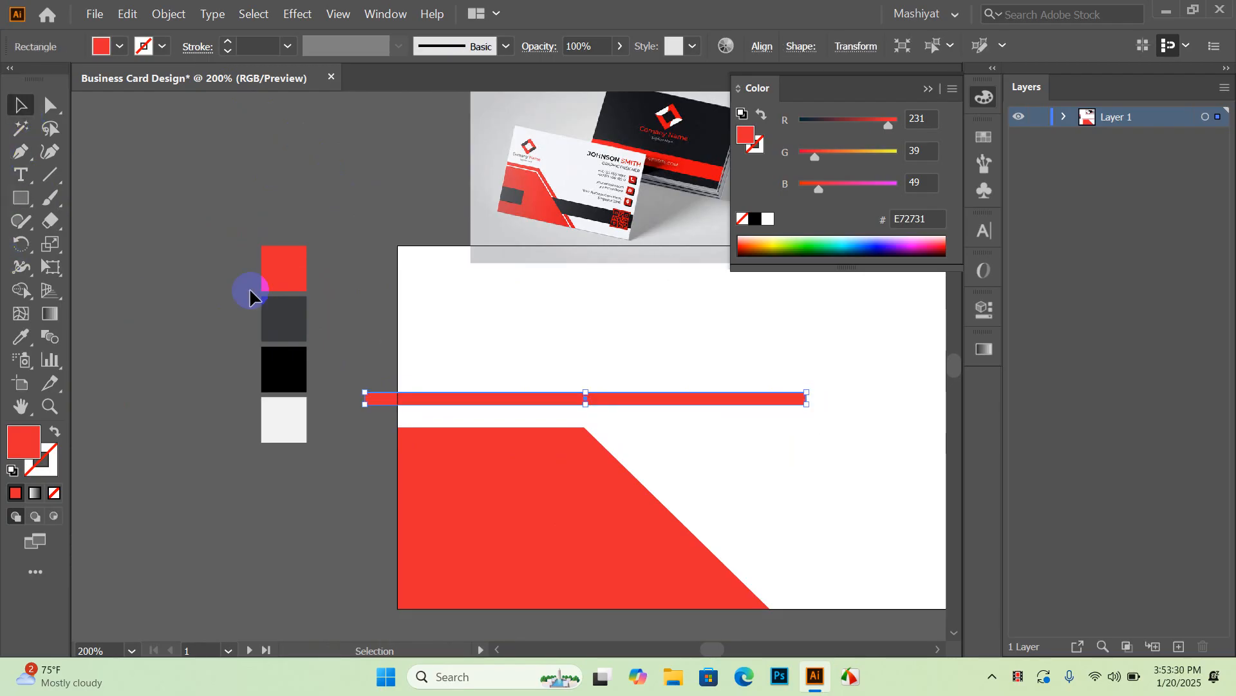
drag(490, 404, 492, 417)
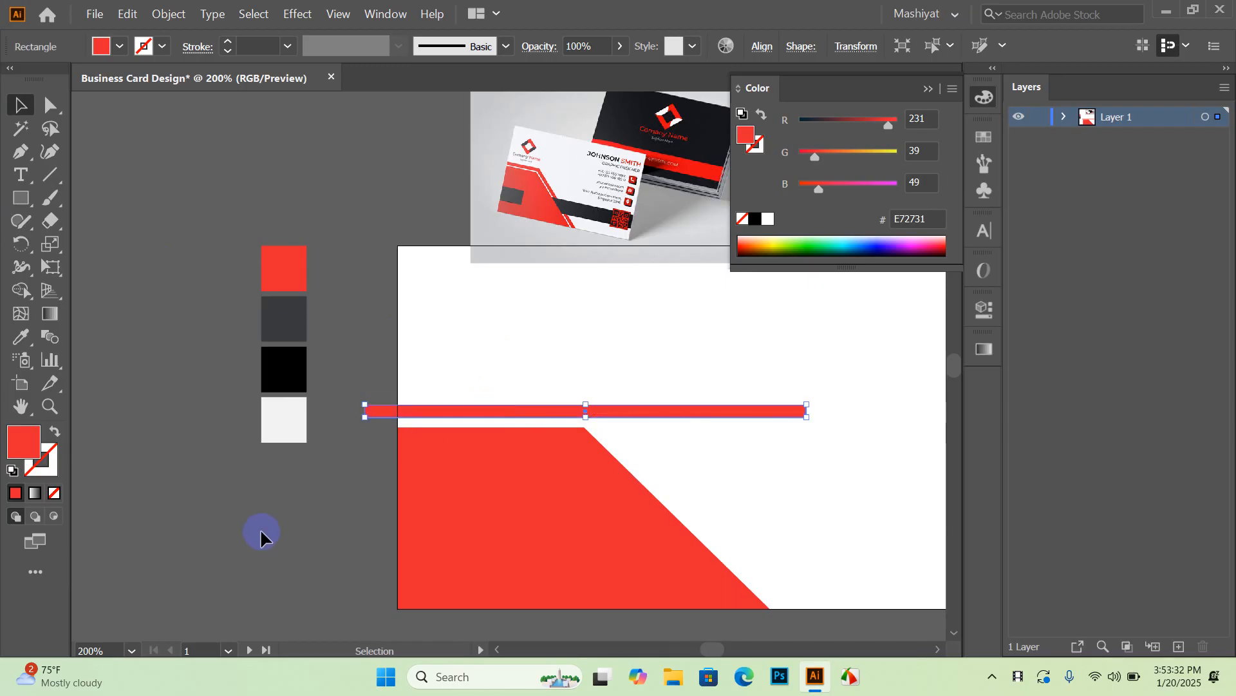
Step: Duplicate the thin red strip and rotate the copy to follow the red shape's diagonal edge
click(300, 510)
drag(618, 413, 774, 480)
drag(802, 527, 659, 489)
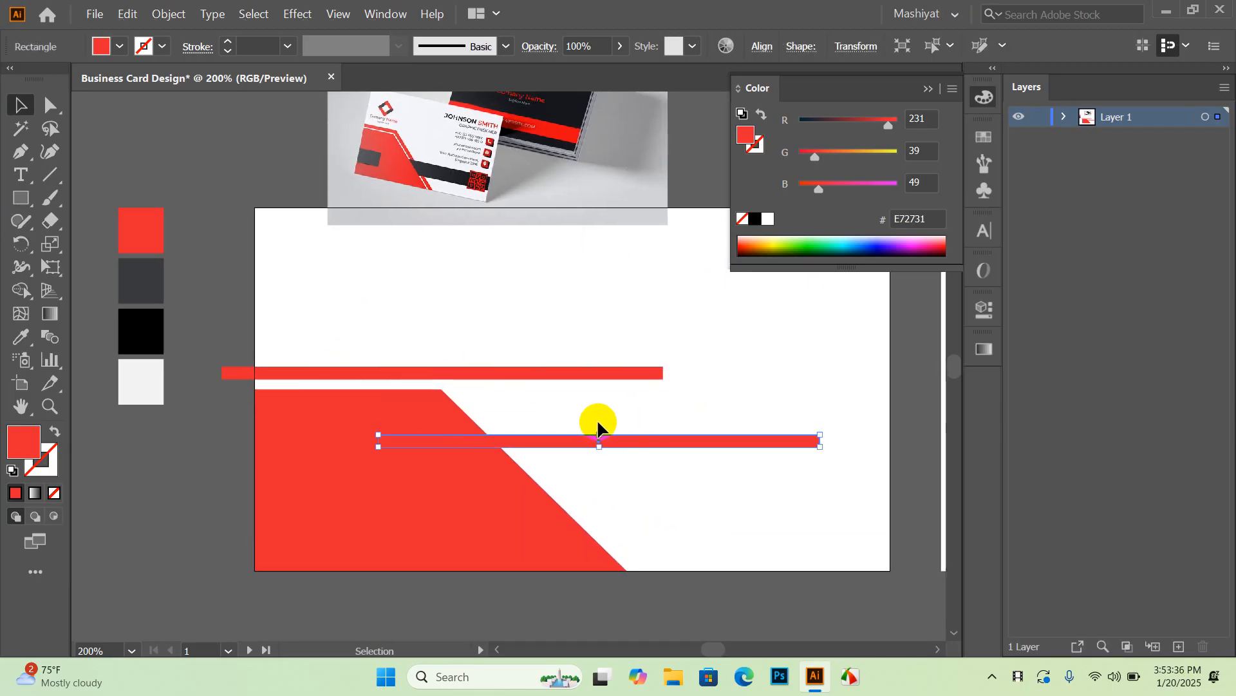
mouse_move(605, 427)
mouse_down()
mouse_move(612, 442)
mouse_move(613, 419)
mouse_up()
click(797, 391)
Step: Fine-tune the diagonal strip's rotation so it runs parallel to the red shape's slanted edge
scroll(621, 469, up, 1)
drag(629, 464, 483, 284)
scroll(568, 473, up, 1)
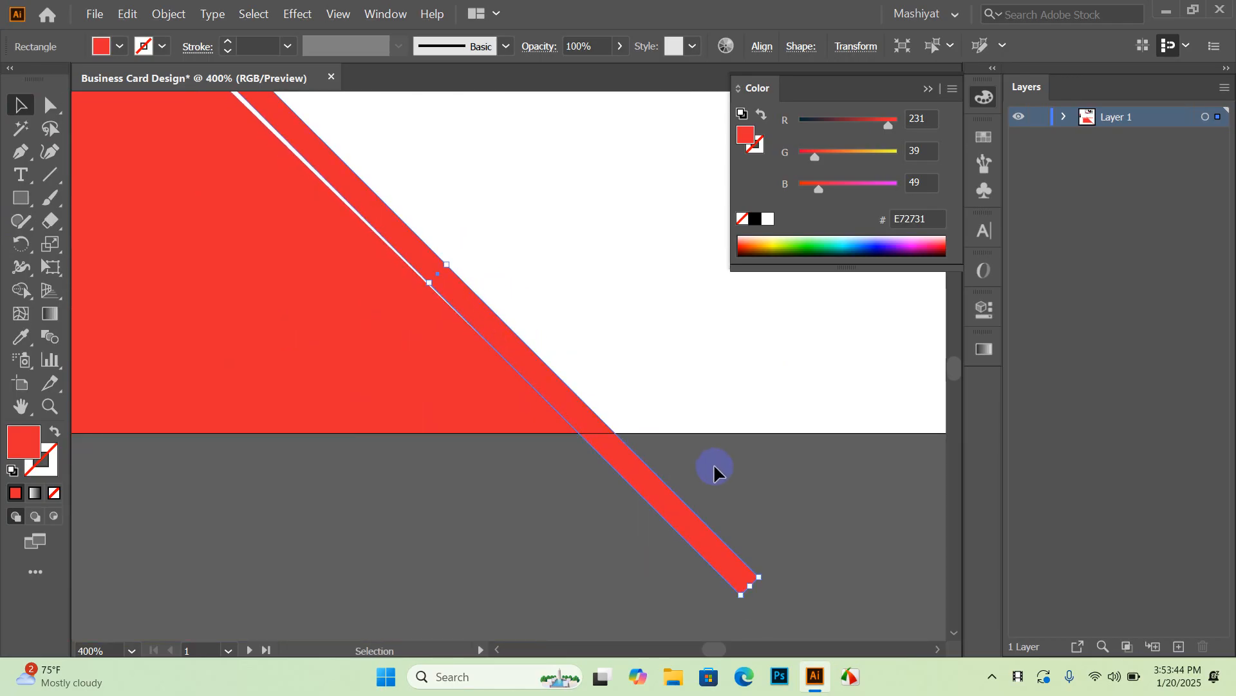
drag(770, 579, 775, 585)
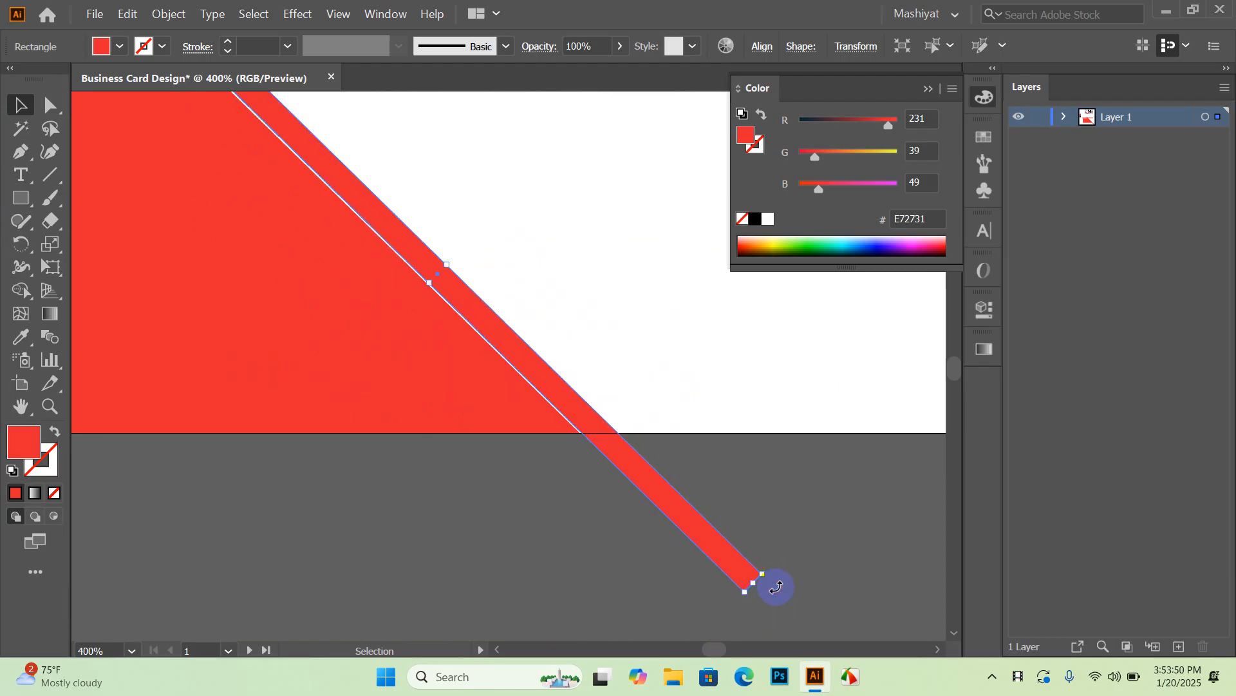
click(632, 325)
Step: Offset the diagonal strip outward from the red shape to leave a white gap along the slanted edge
drag(632, 324, 756, 473)
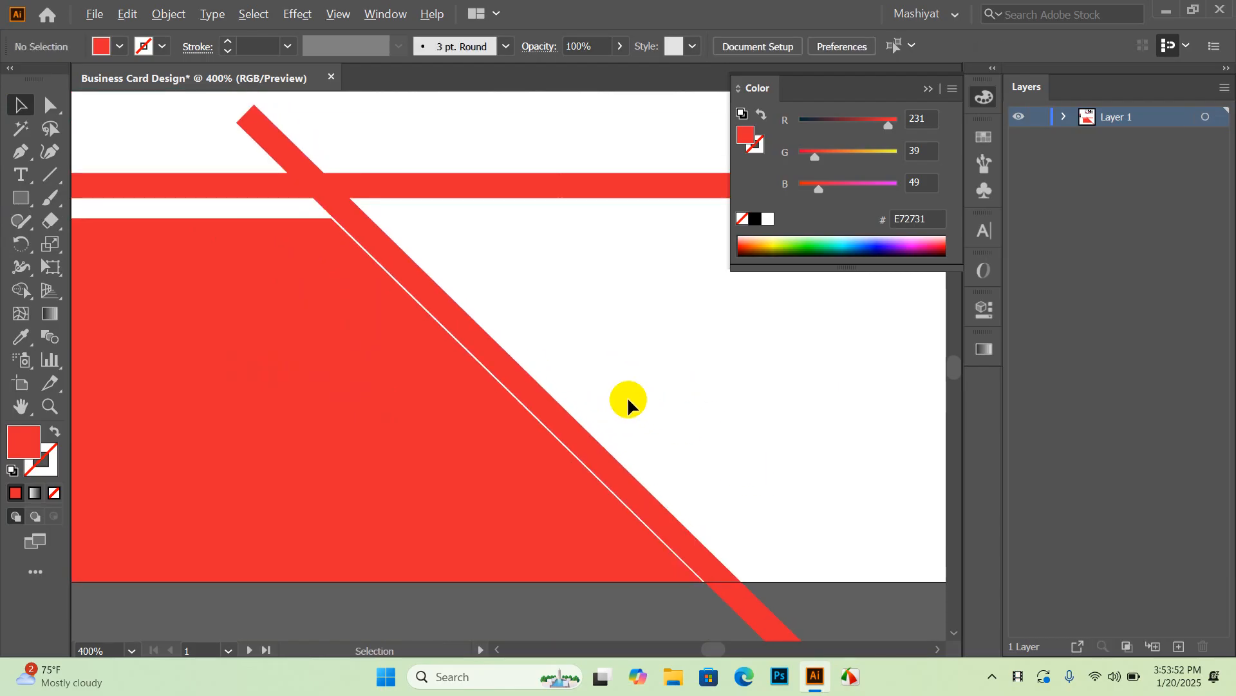
scroll(602, 392, down, 1)
drag(590, 422, 642, 457)
click(774, 384)
click(753, 397)
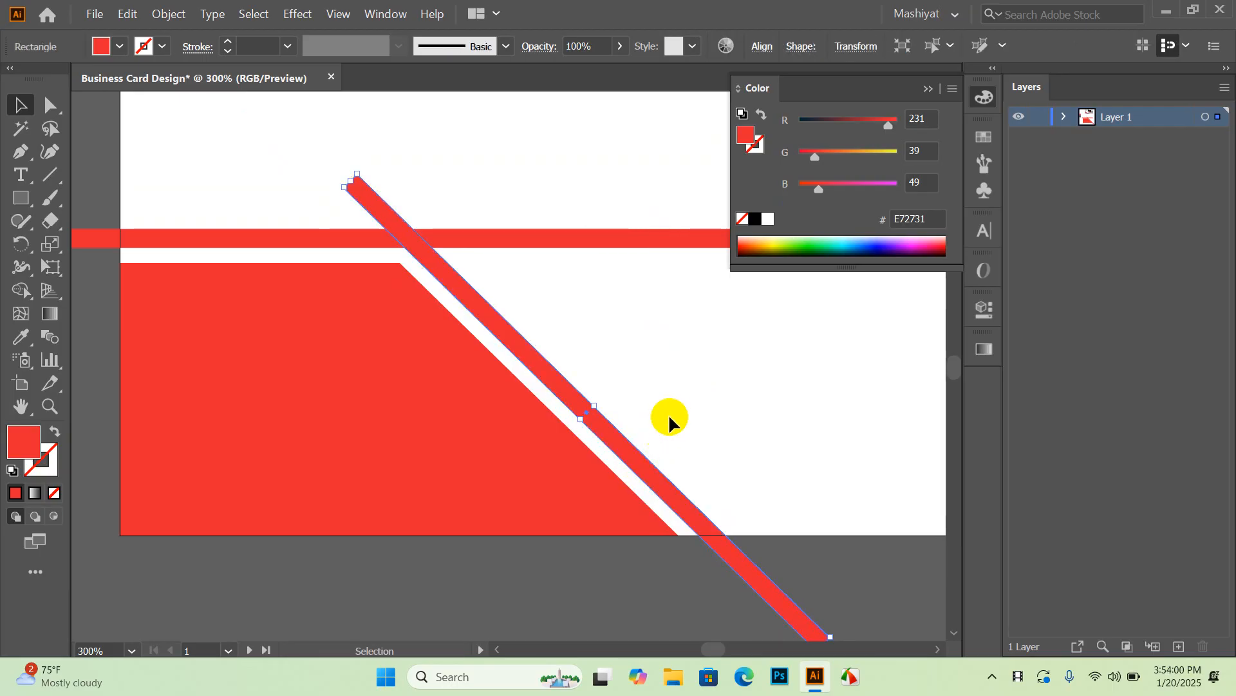
click(650, 405)
Step: Draw a small green (00FF00) rectangle filling the height of the white gap below the horizontal strip
drag(502, 346, 574, 416)
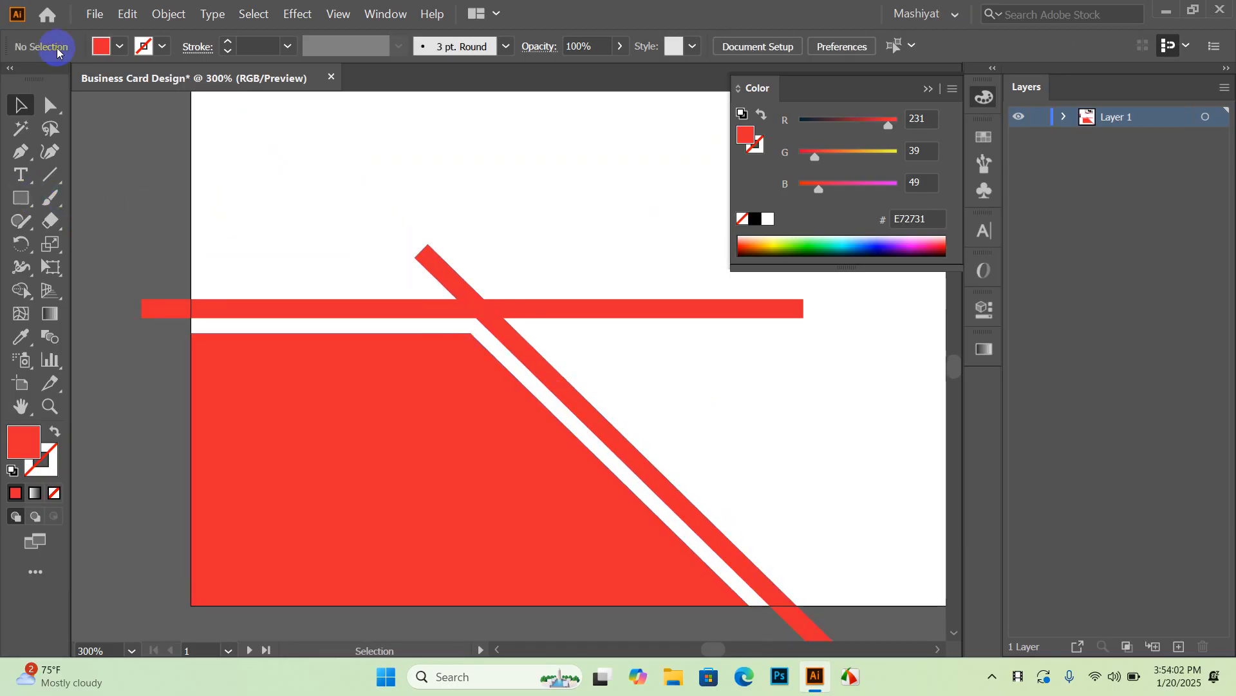
click(95, 49)
click(93, 83)
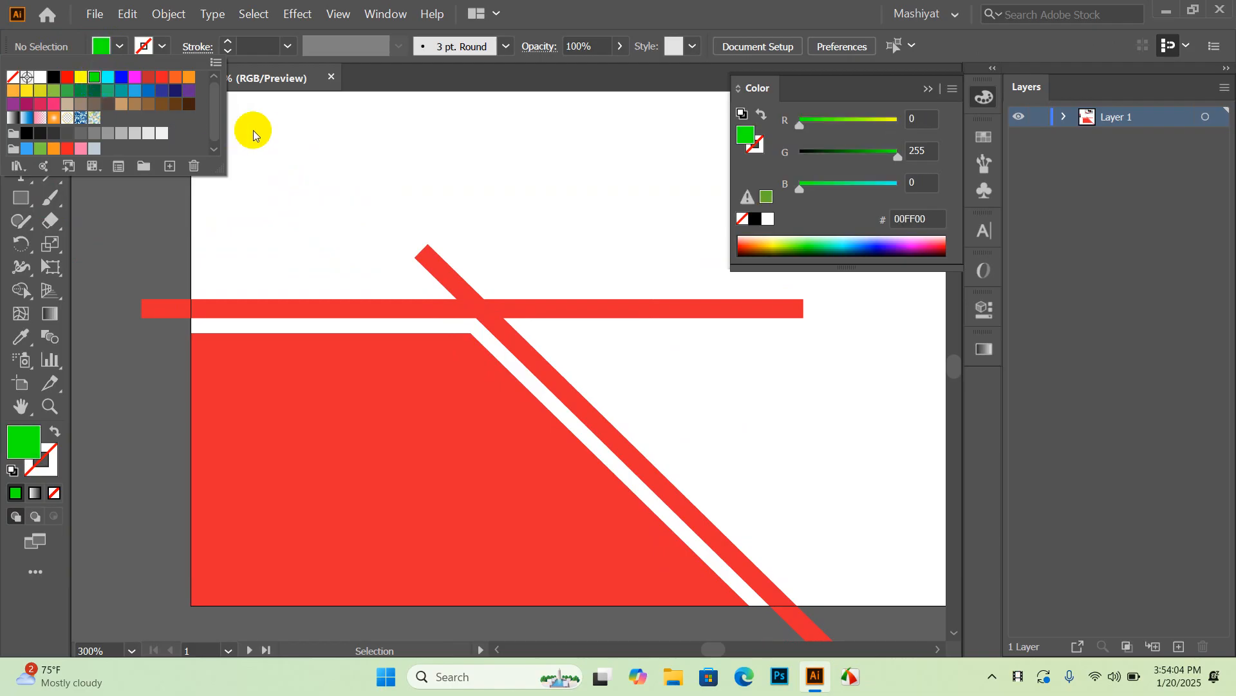
click(26, 208)
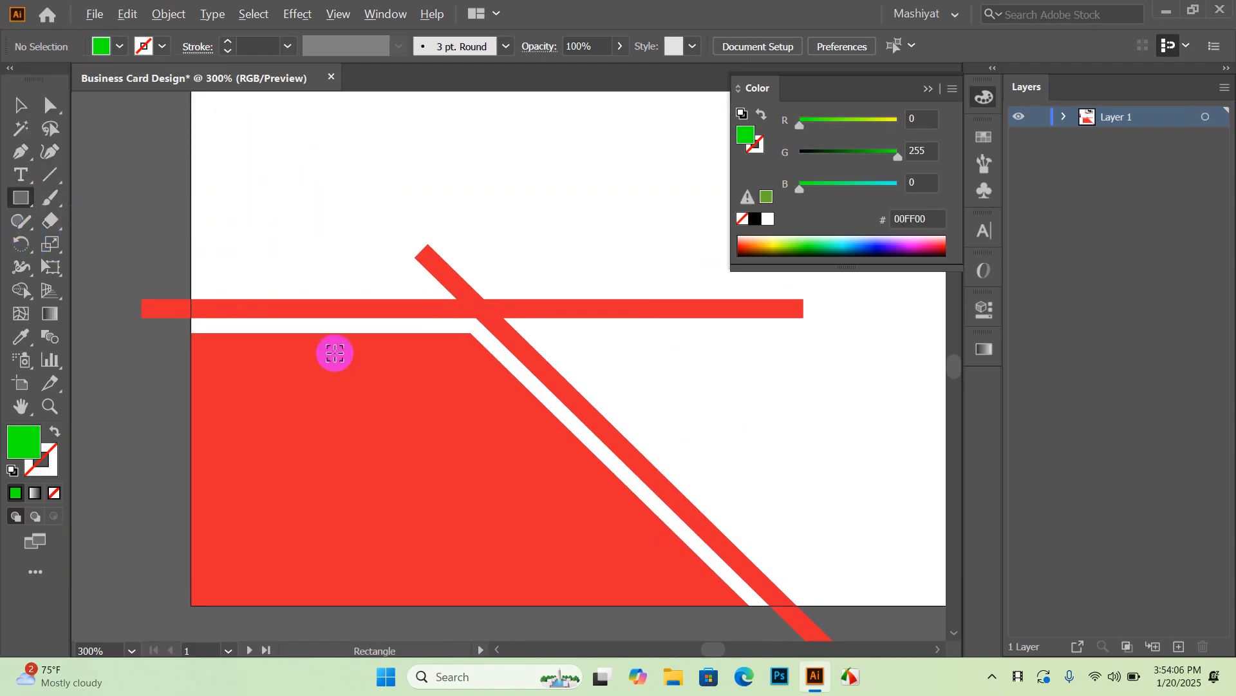
scroll(335, 353, up, 2)
drag(269, 291, 368, 320)
Step: Duplicate the green spacer rectangle and place the copy over the white gap beside the diagonal strip
click(16, 103)
click(324, 312)
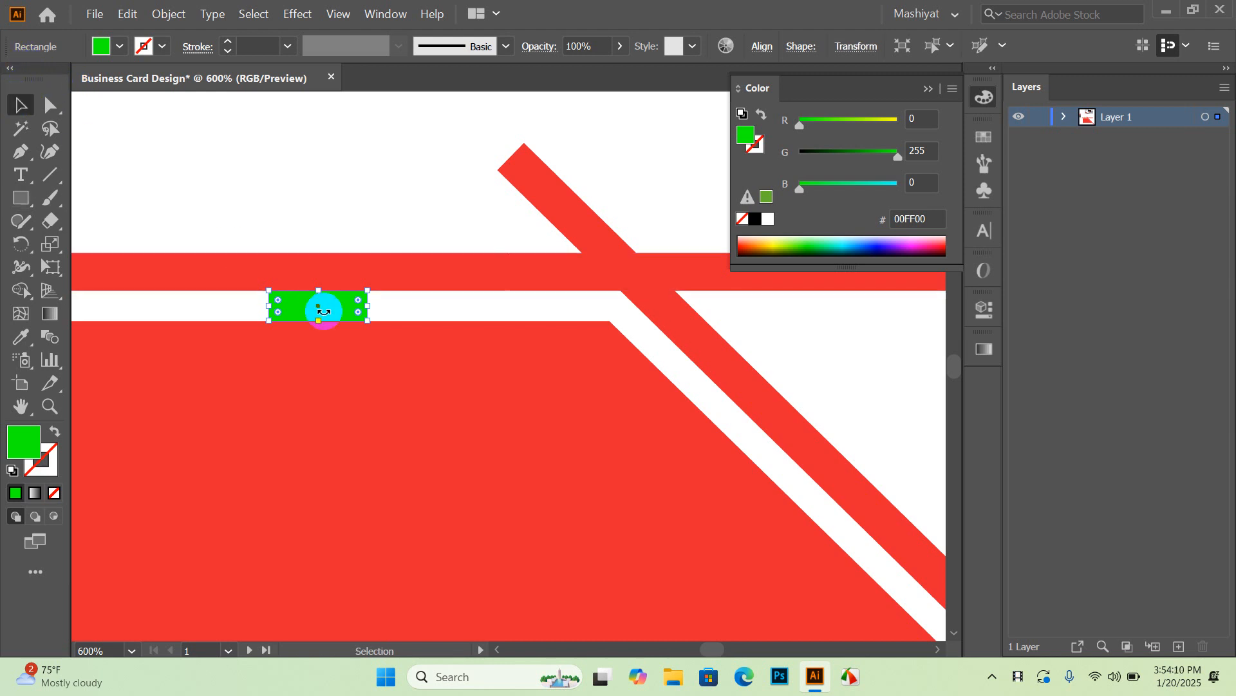
drag(342, 315, 787, 474)
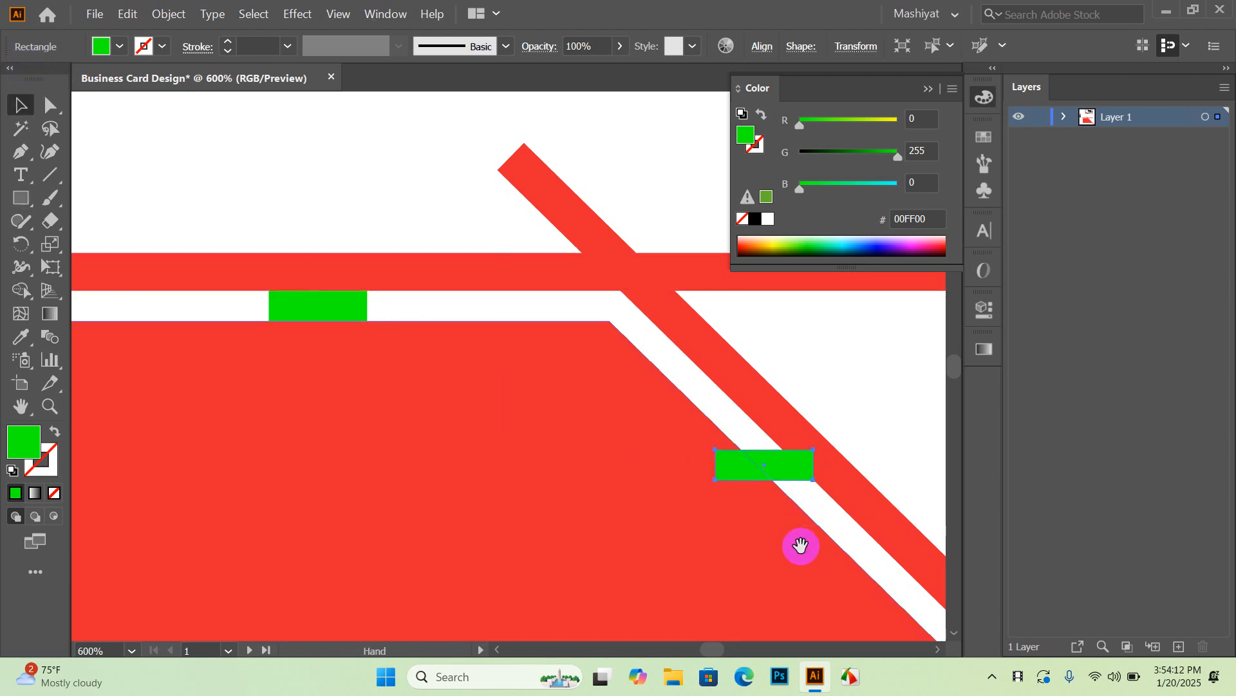
drag(800, 546, 593, 475)
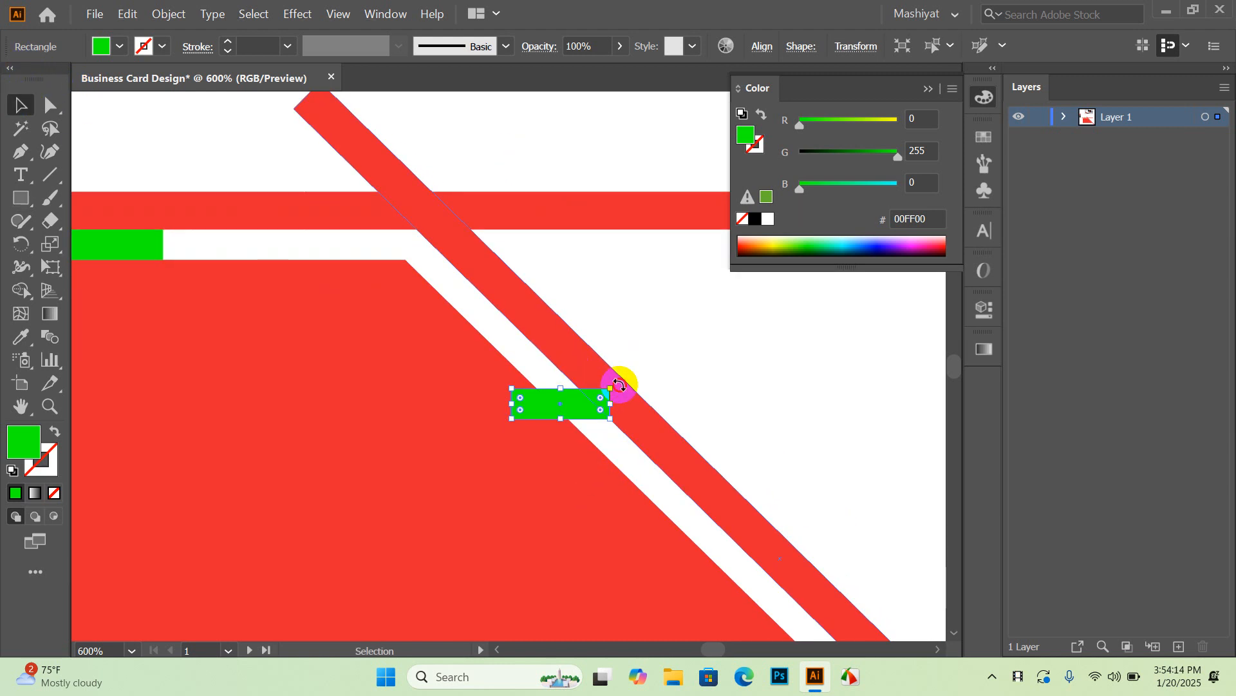
Step: Rotate the copied green spacer parallel to the slanted edge and position it in the gap beside the diagonal strip
drag(620, 384, 629, 438)
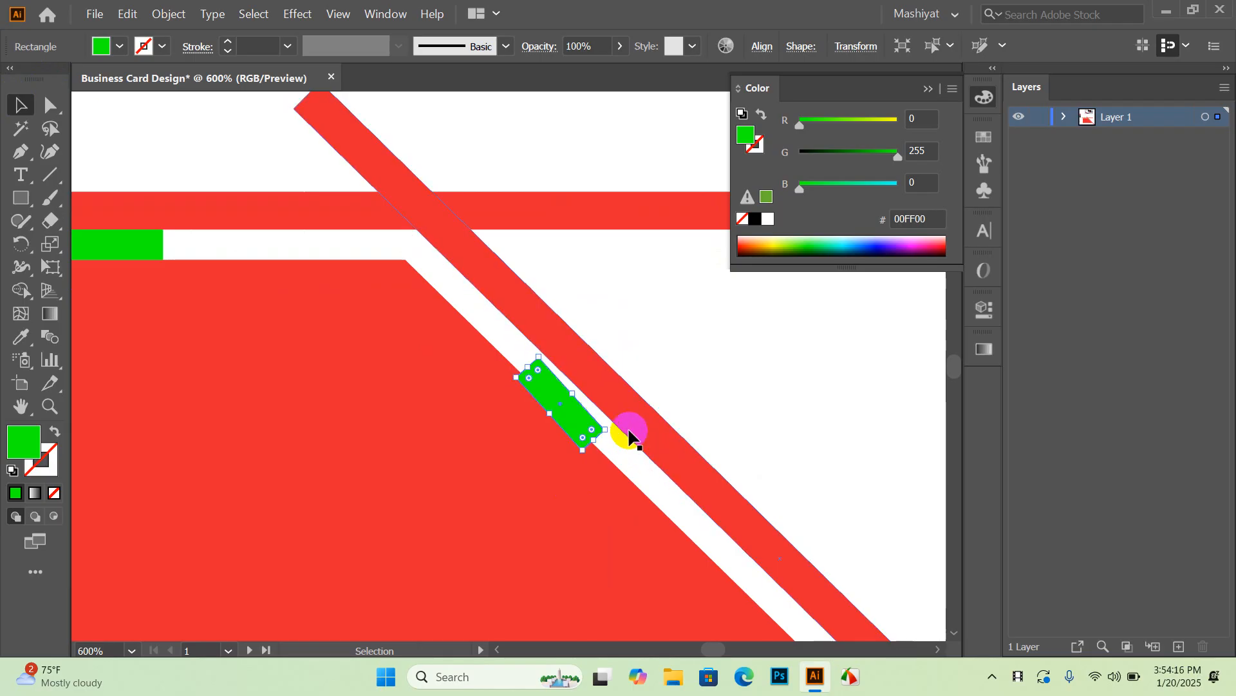
scroll(673, 370, up, 1)
drag(544, 439, 612, 435)
scroll(592, 437, up, 2)
key(ctrl+z)
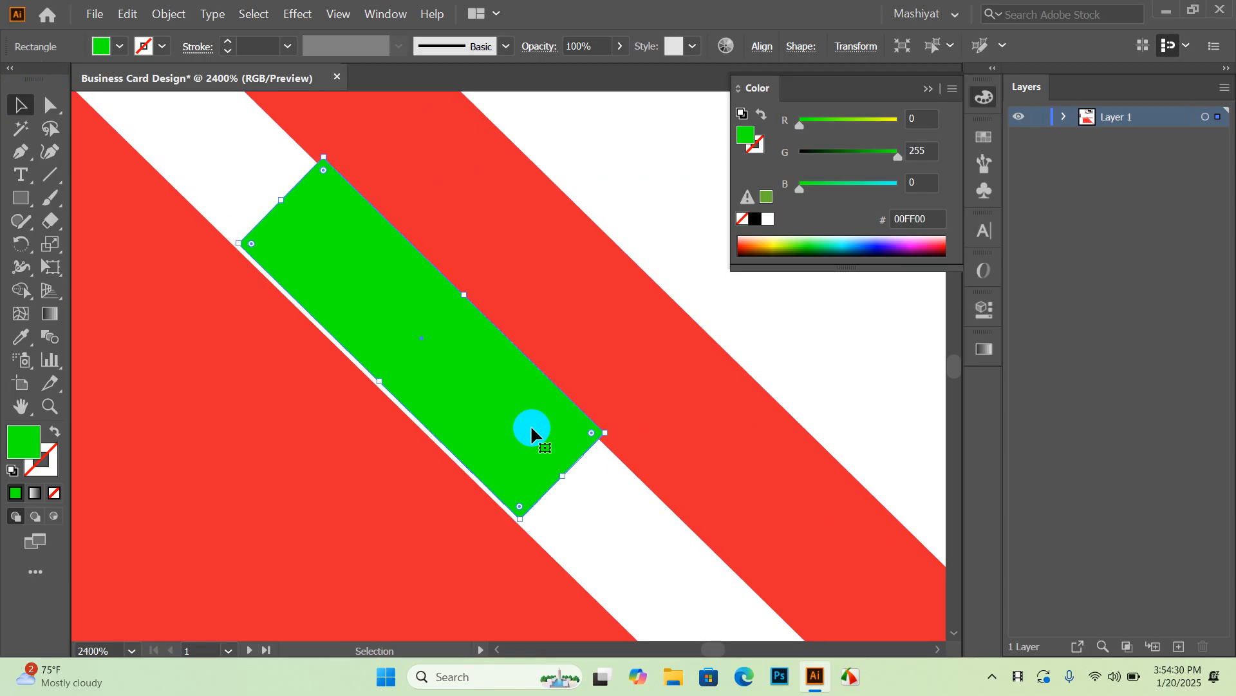
drag(527, 427, 480, 424)
Step: Turn off Snap to Point and Snap to Pixel
click(338, 14)
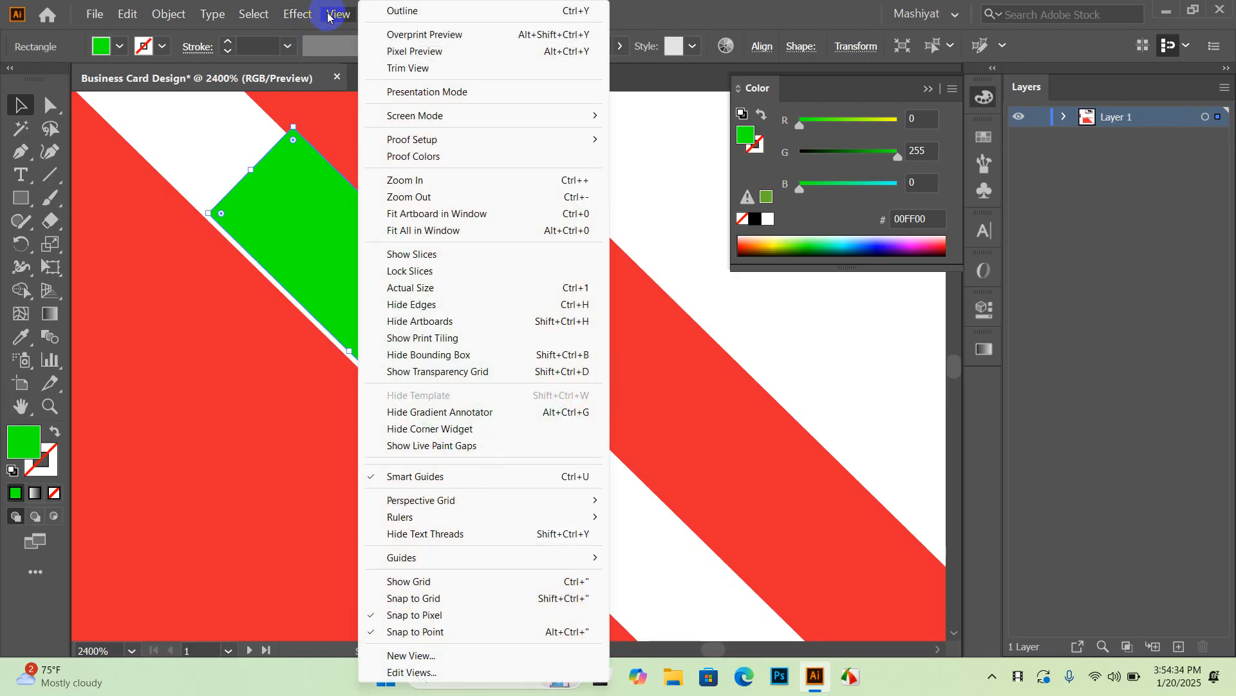
click(425, 631)
click(335, 14)
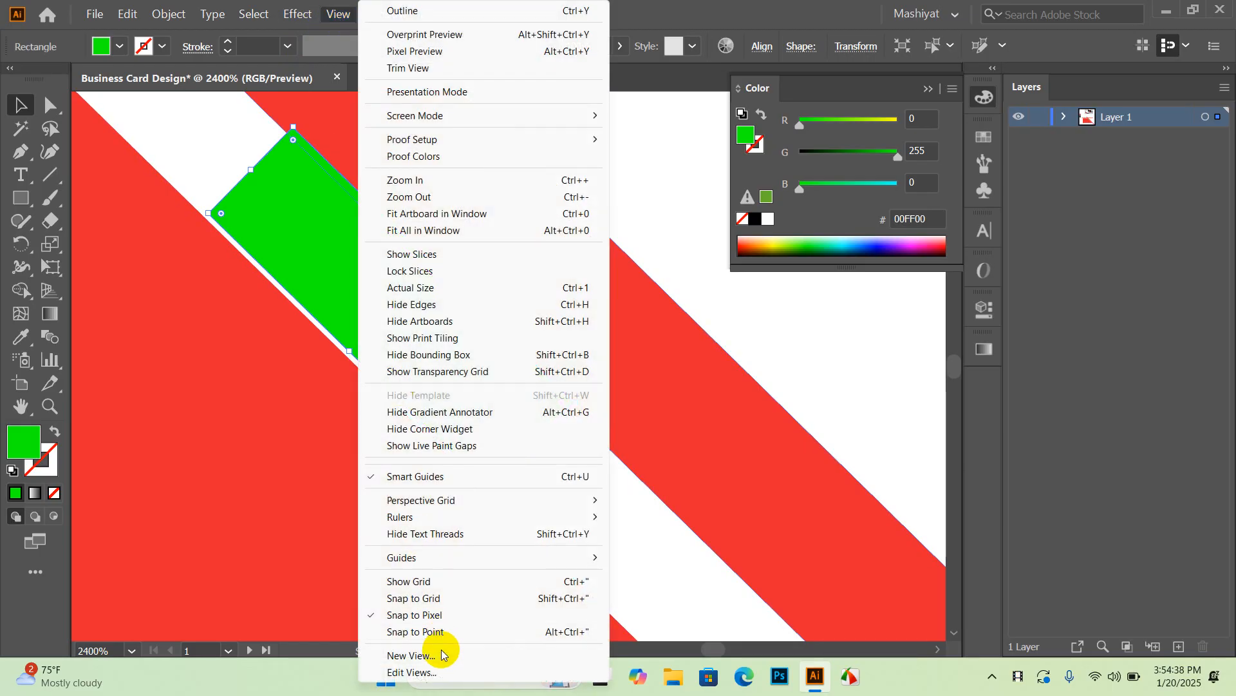
click(455, 613)
Step: Nudge the rotated spacer against the red shape's slanted edge and adjust the diagonal strip to match the spacer's width
drag(409, 341, 407, 343)
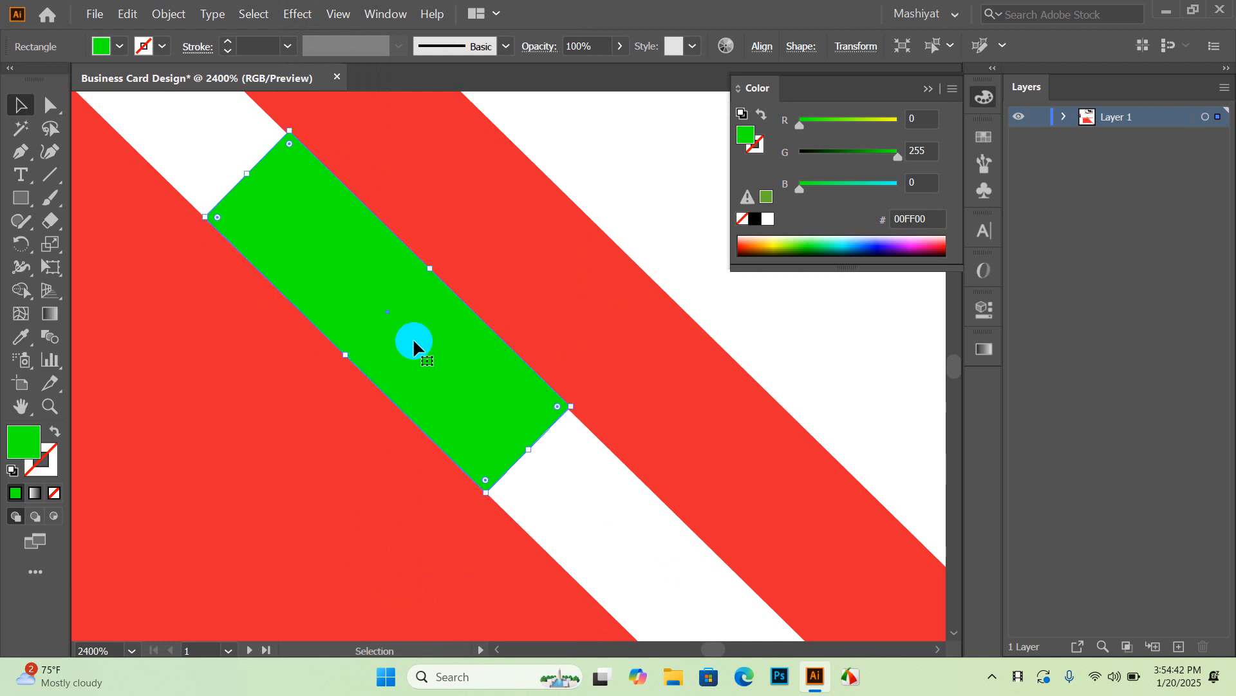
scroll(451, 308, up, 1)
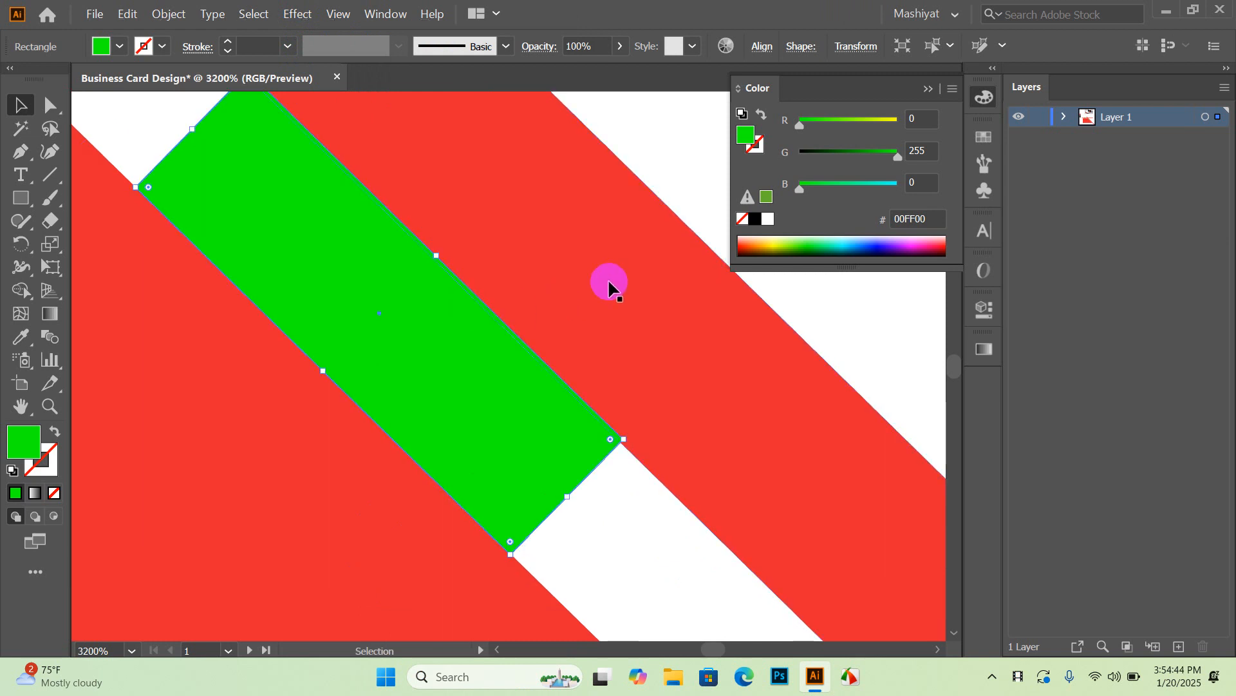
drag(543, 297, 548, 300)
scroll(548, 300, down, 4)
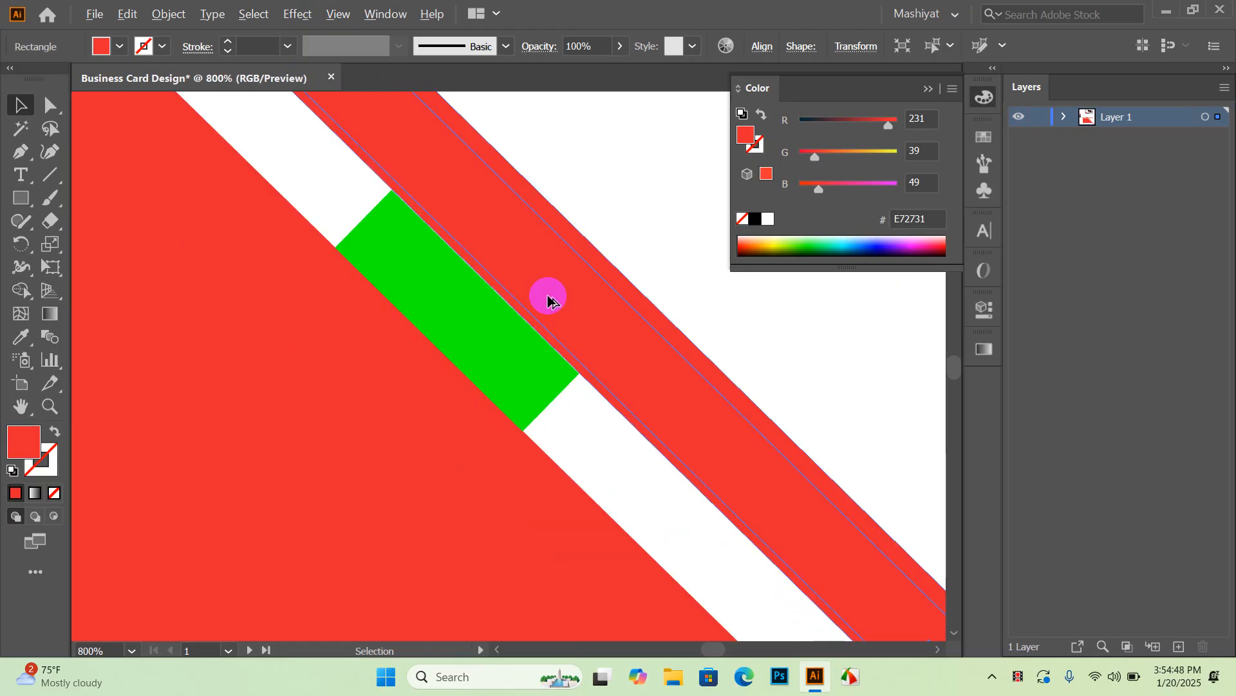
Step: Delete both green spacer rectangles from the gaps
click(499, 308)
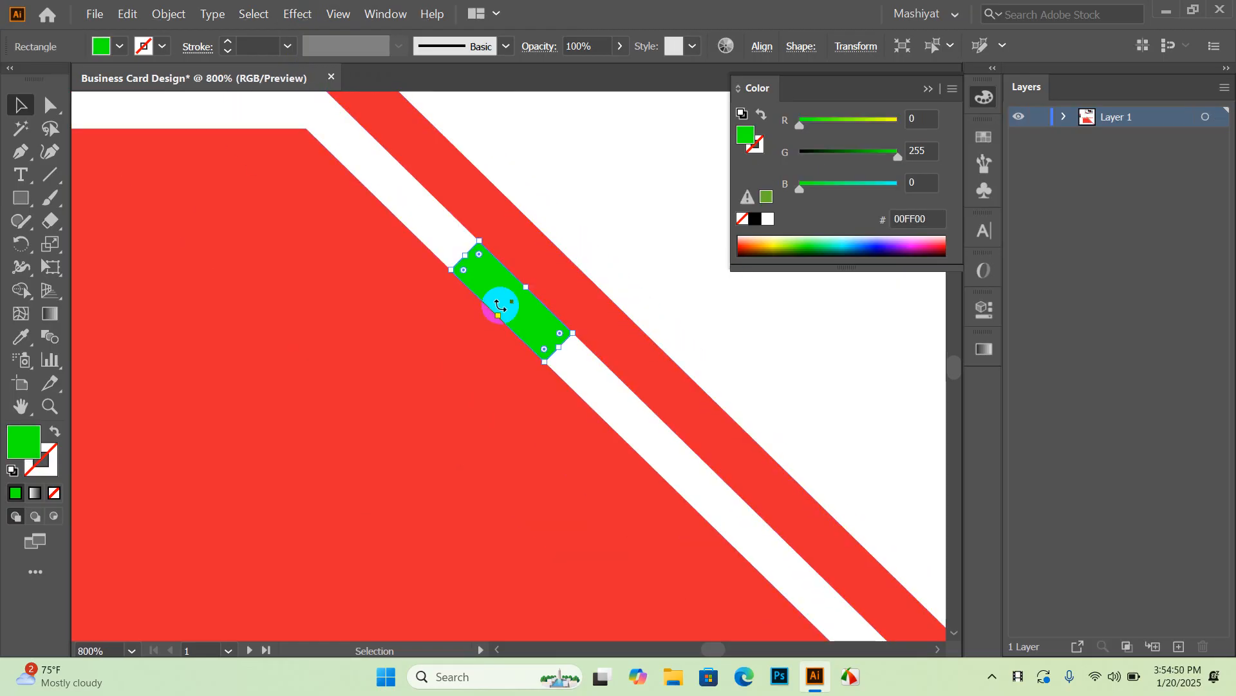
key(Delete)
scroll(501, 303, down, 4)
click(354, 259)
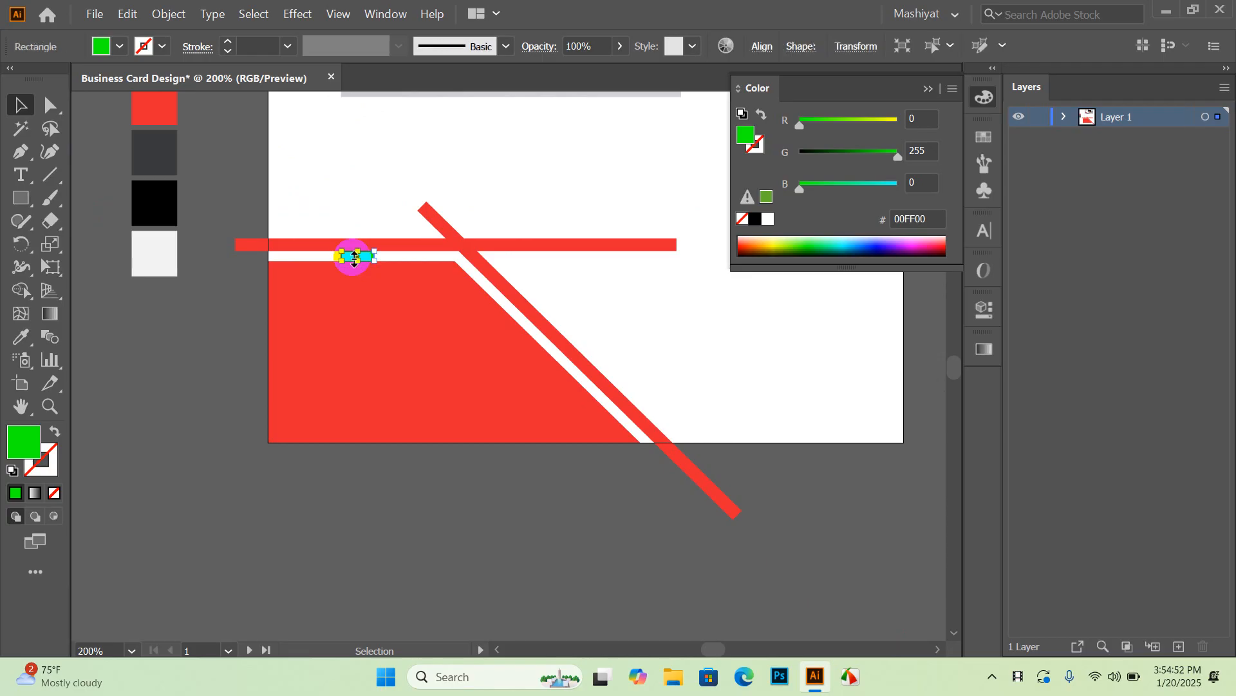
key(Delete)
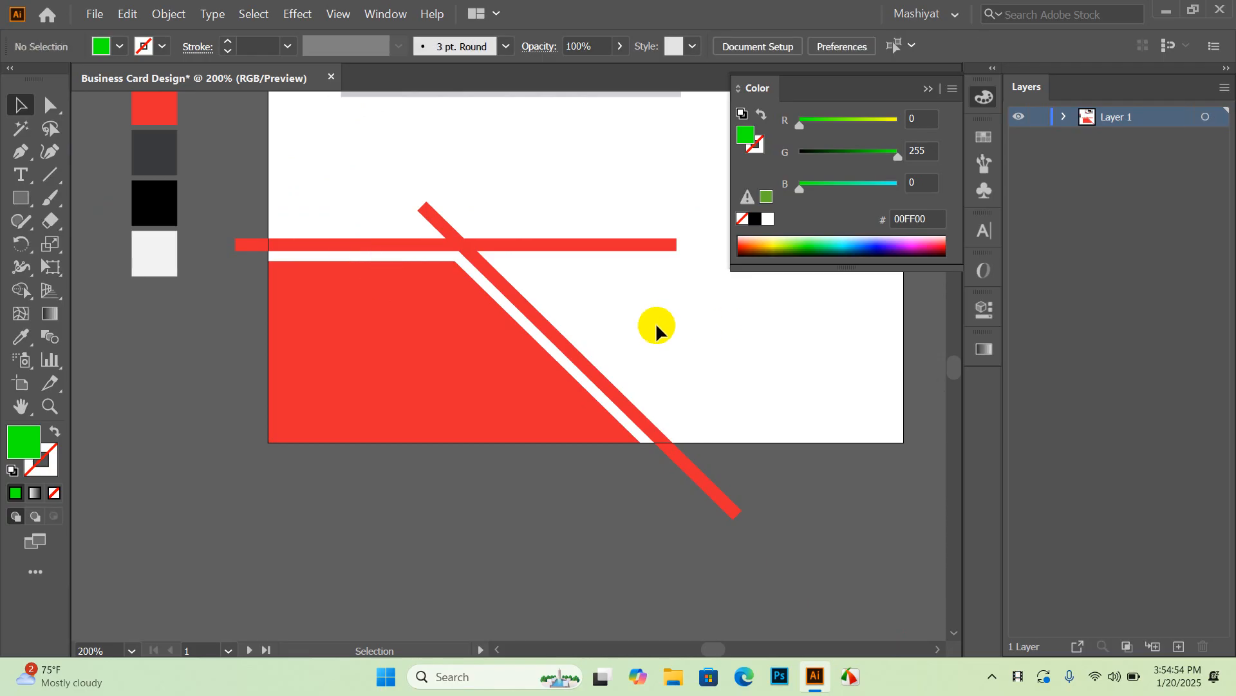
Step: Use Shape Builder on the two strips to remove the ends that extend past their crossing, leaving an angled corner
click(604, 248)
scroll(470, 203, up, 2)
scroll(468, 207, down, 1)
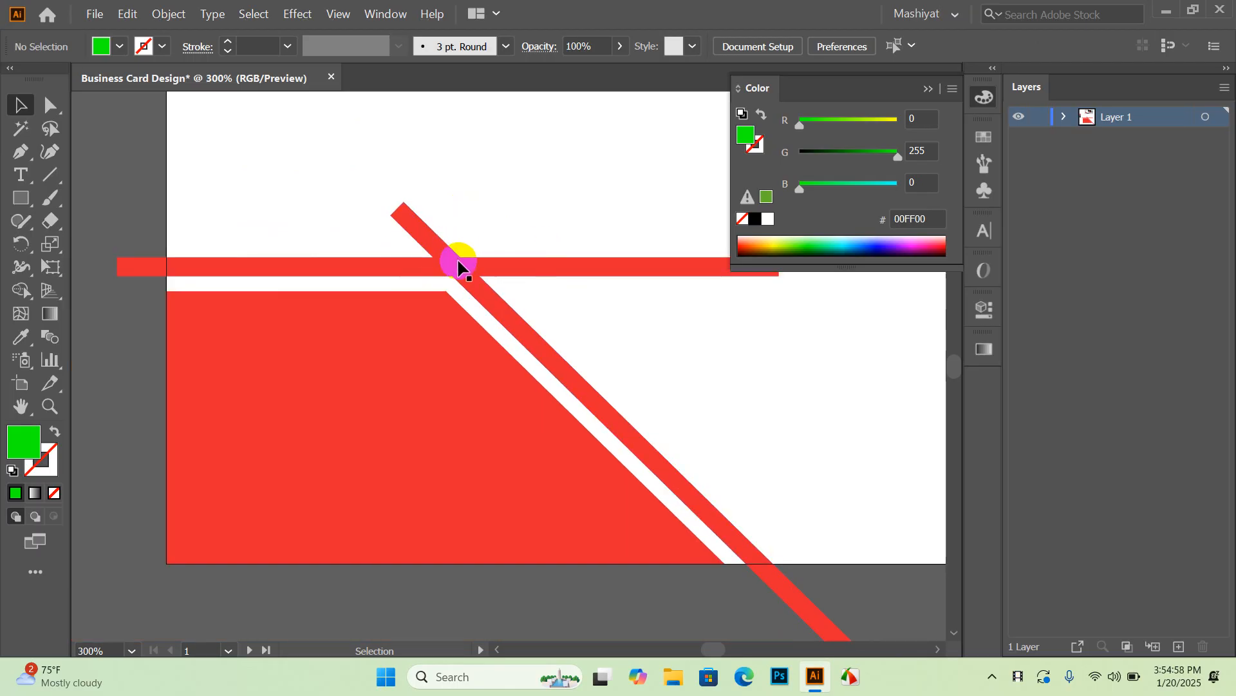
click(423, 281)
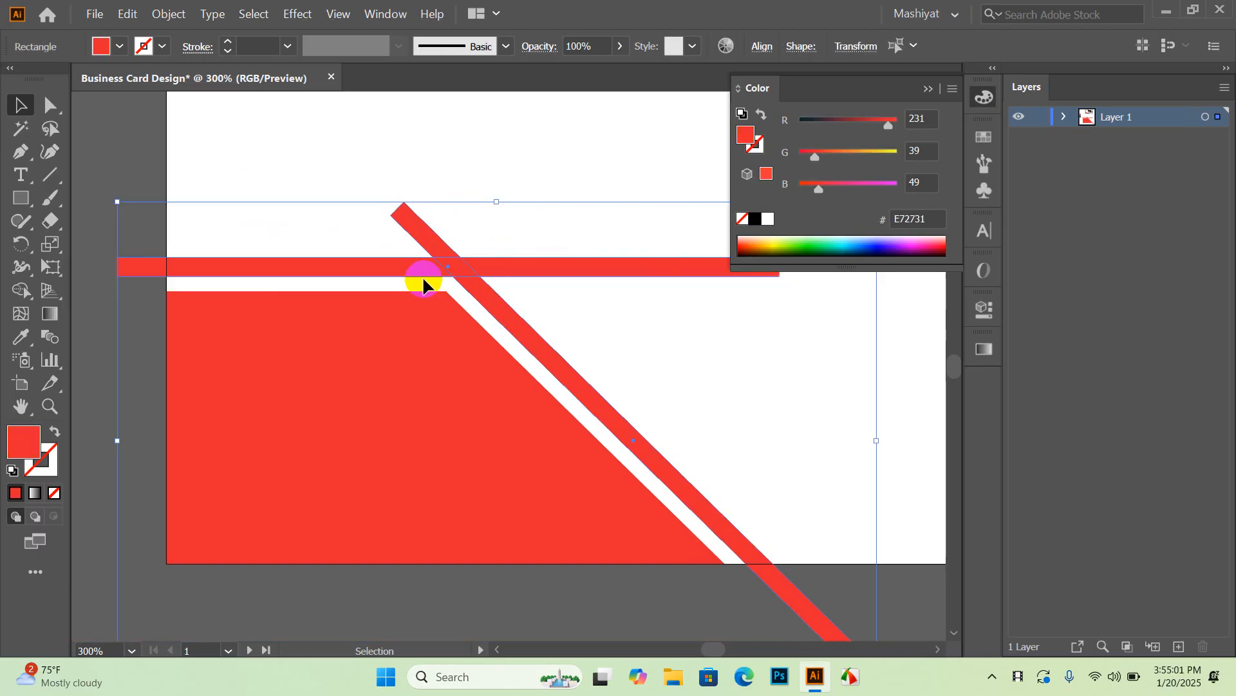
click(21, 295)
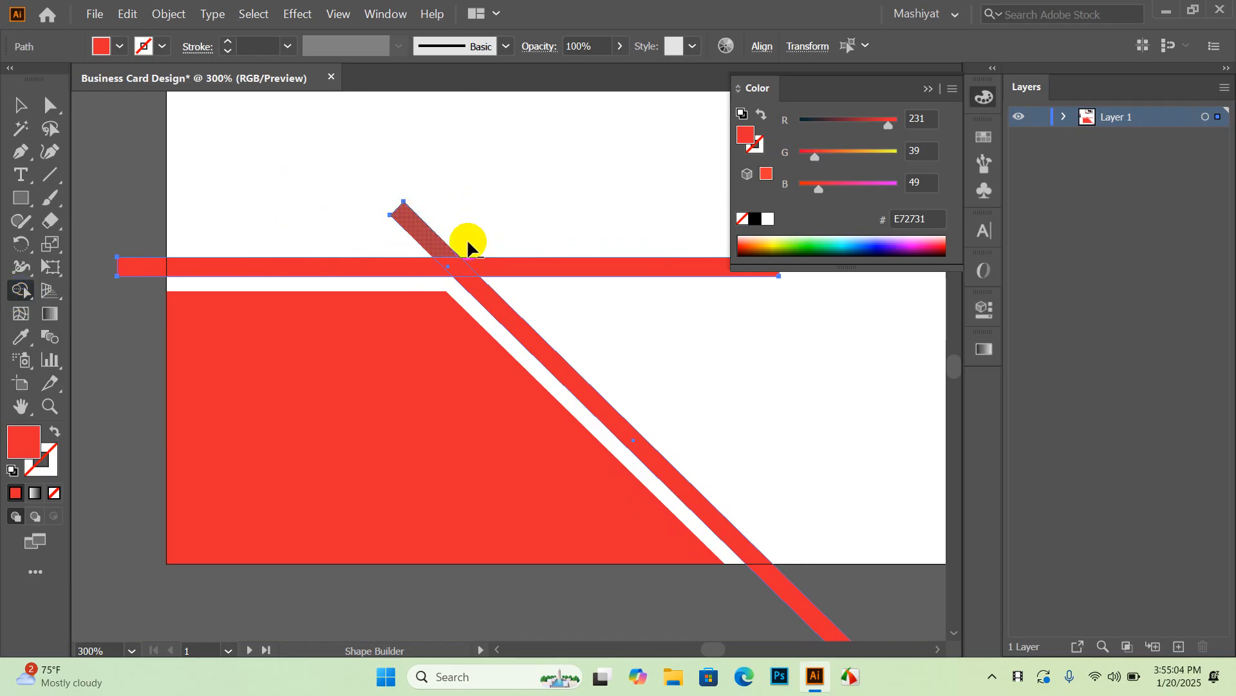
alt+click(467, 247)
alt+click(522, 268)
click(21, 106)
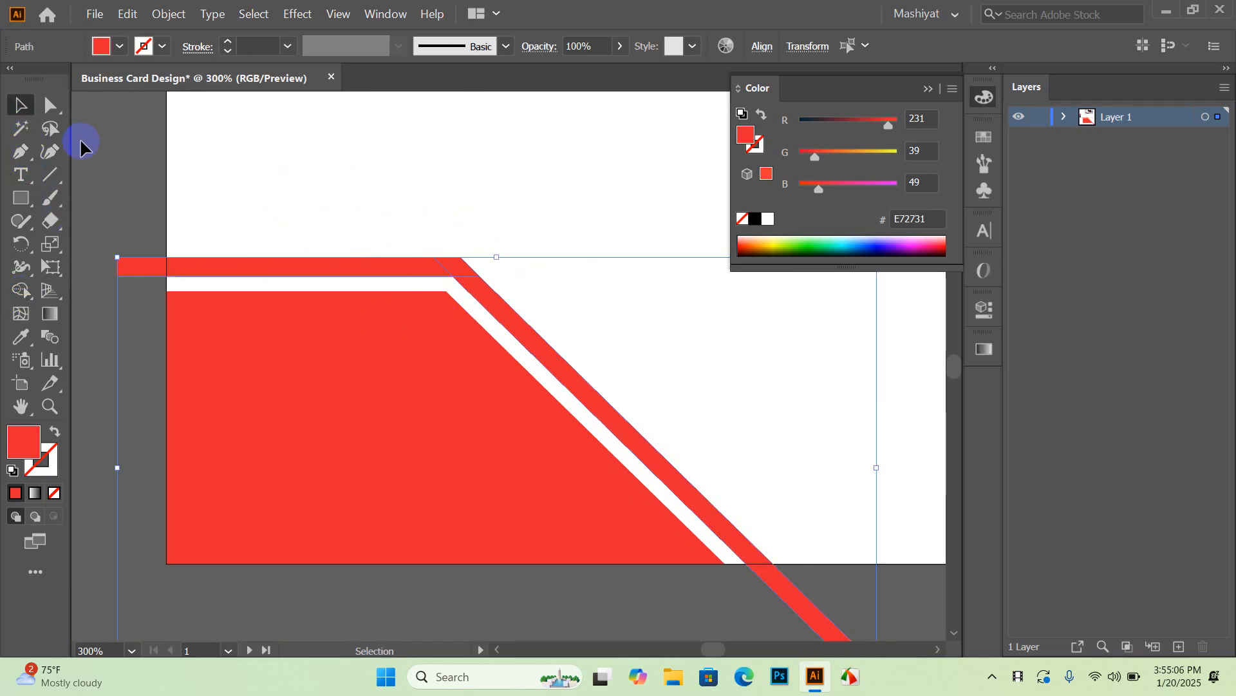
click(97, 148)
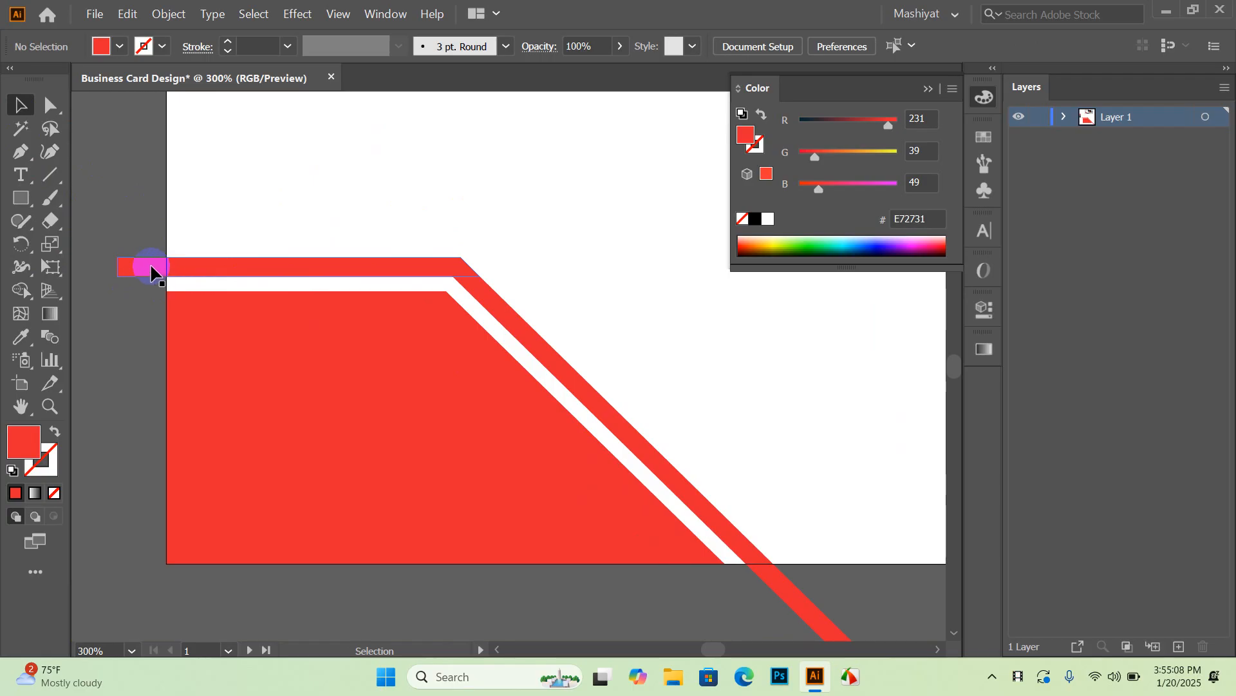
Step: Shorten the horizontal strip so its outer end aligns with the card's left edge
click(151, 267)
scroll(117, 268, up, 2)
drag(117, 262, 214, 262)
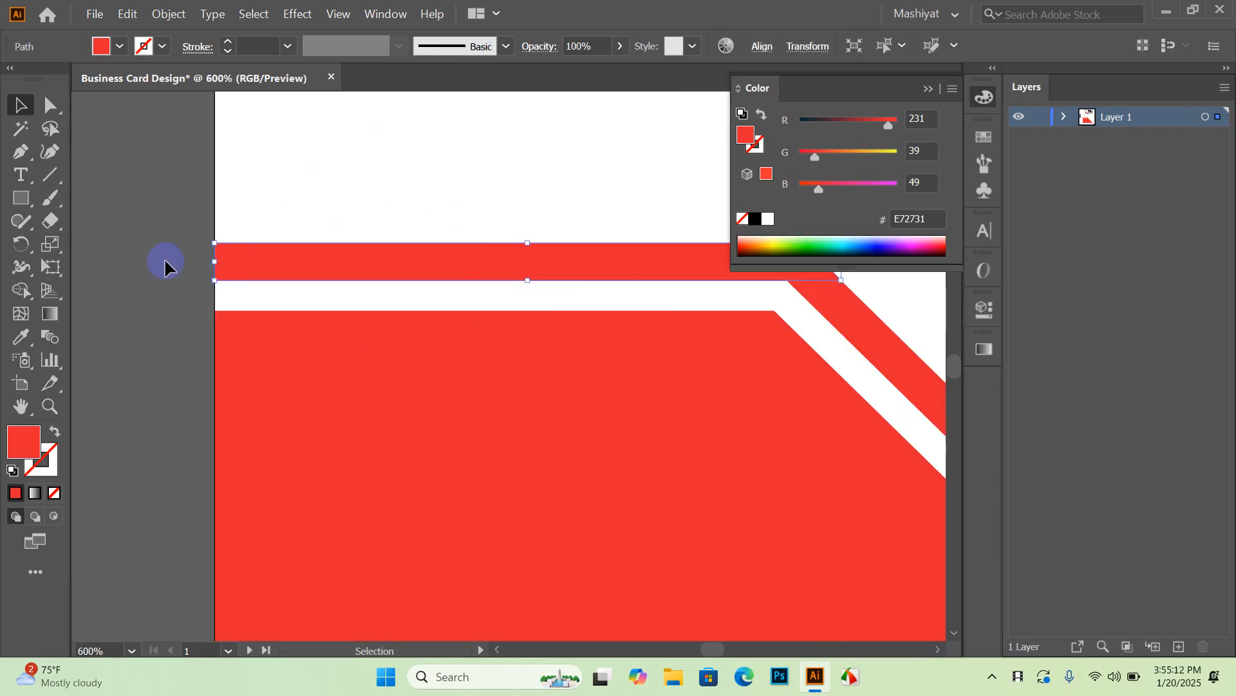
click(164, 261)
scroll(233, 242, down, 1)
scroll(215, 271, down, 3)
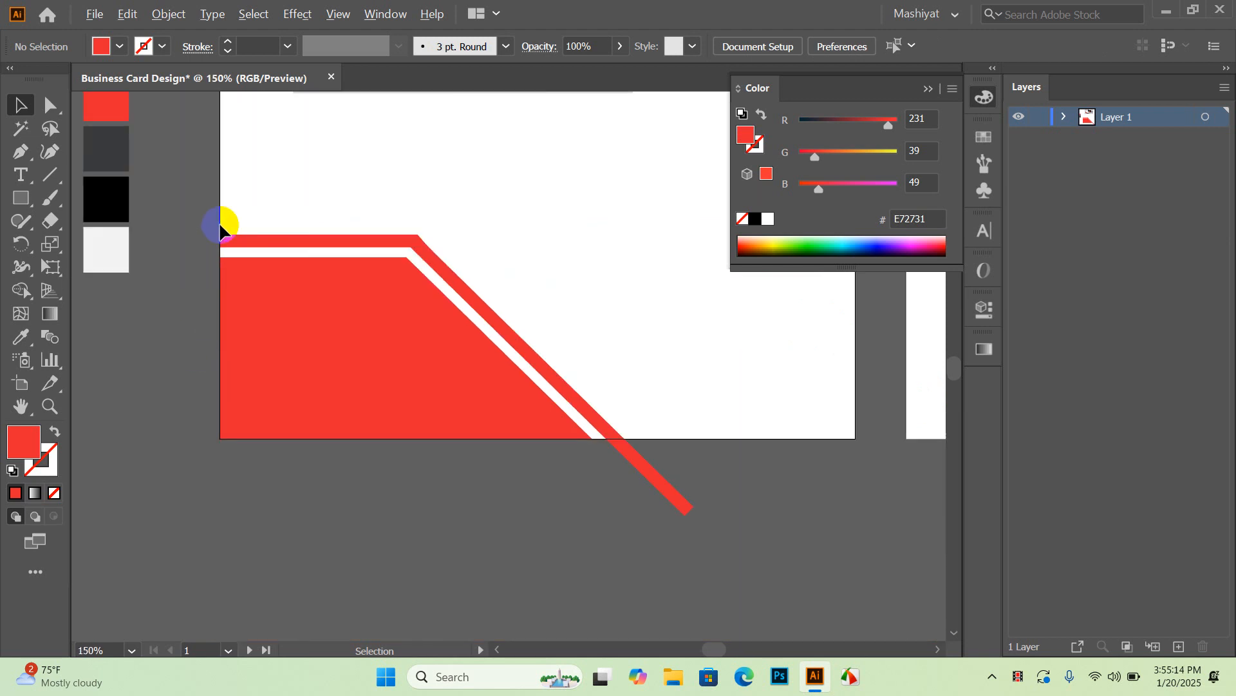
Step: Draw a rectangle below the card's bottom edge that covers the overhanging end of the diagonal strip
scroll(534, 402, up, 3)
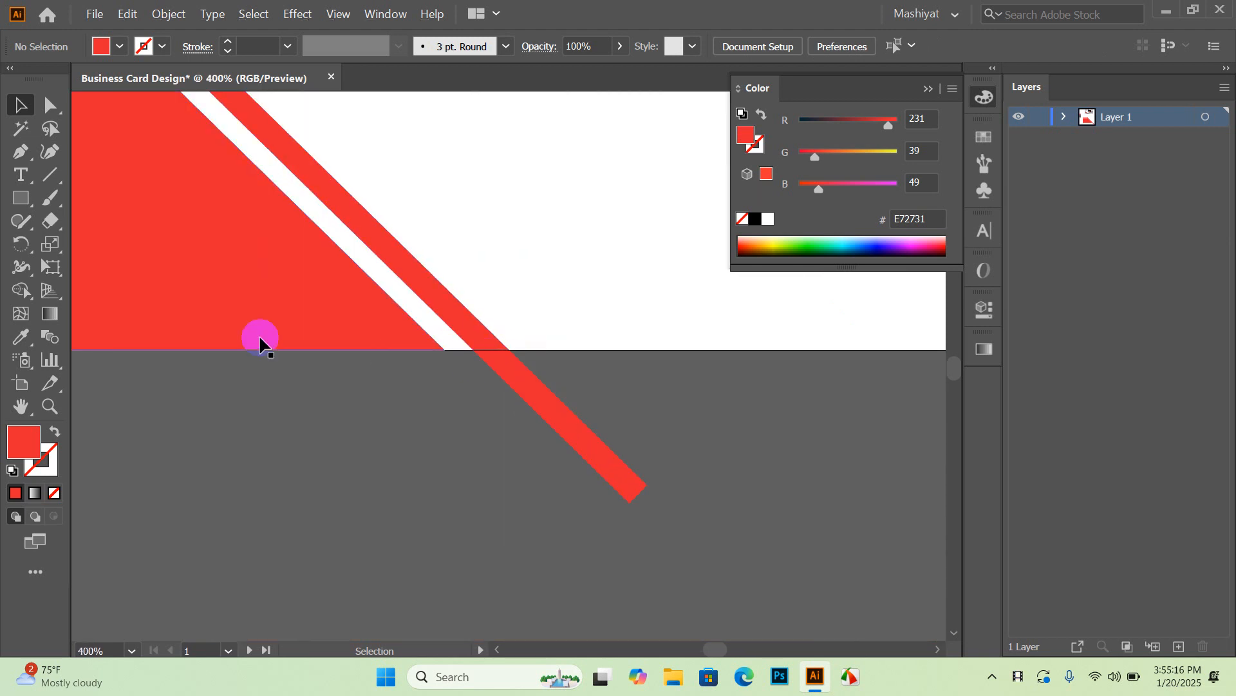
click(20, 198)
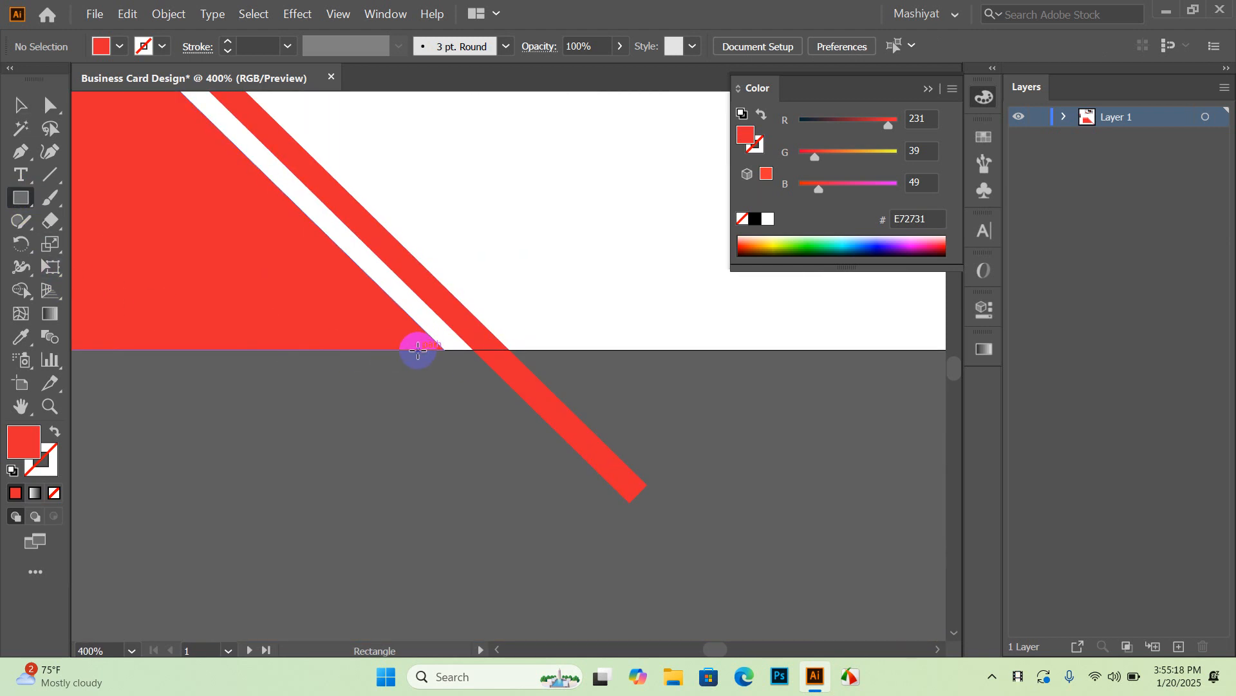
drag(419, 351, 771, 521)
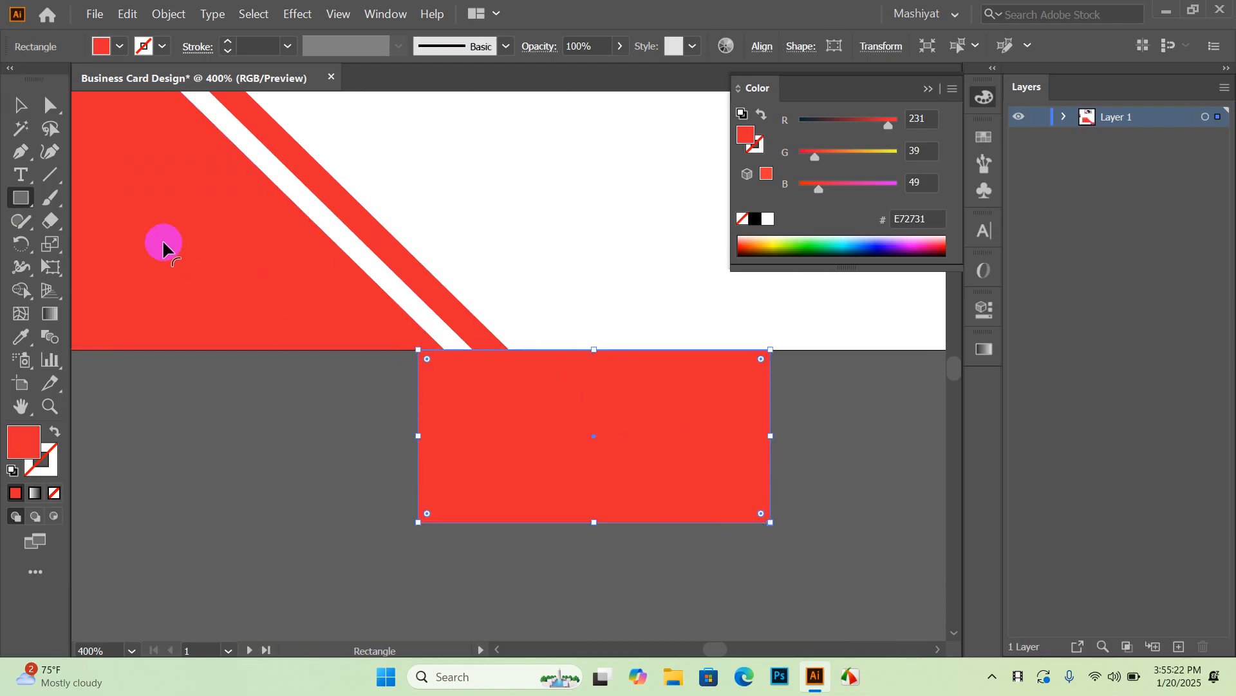
click(21, 105)
click(832, 426)
drag(808, 396, 329, 476)
click(895, 560)
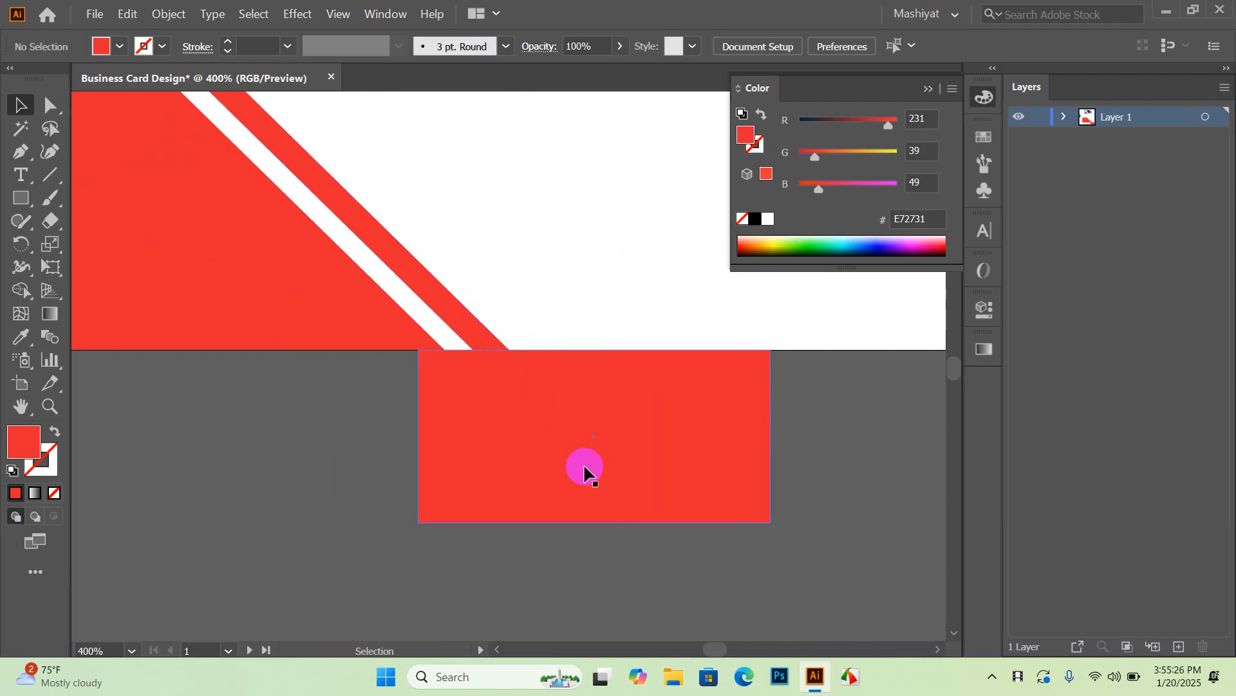
Step: Cut away the covering rectangle and the diagonal strip's overhang with Shape Builder, leaving the strip flush with the card's bottom edge
click(487, 344)
shift+click(677, 406)
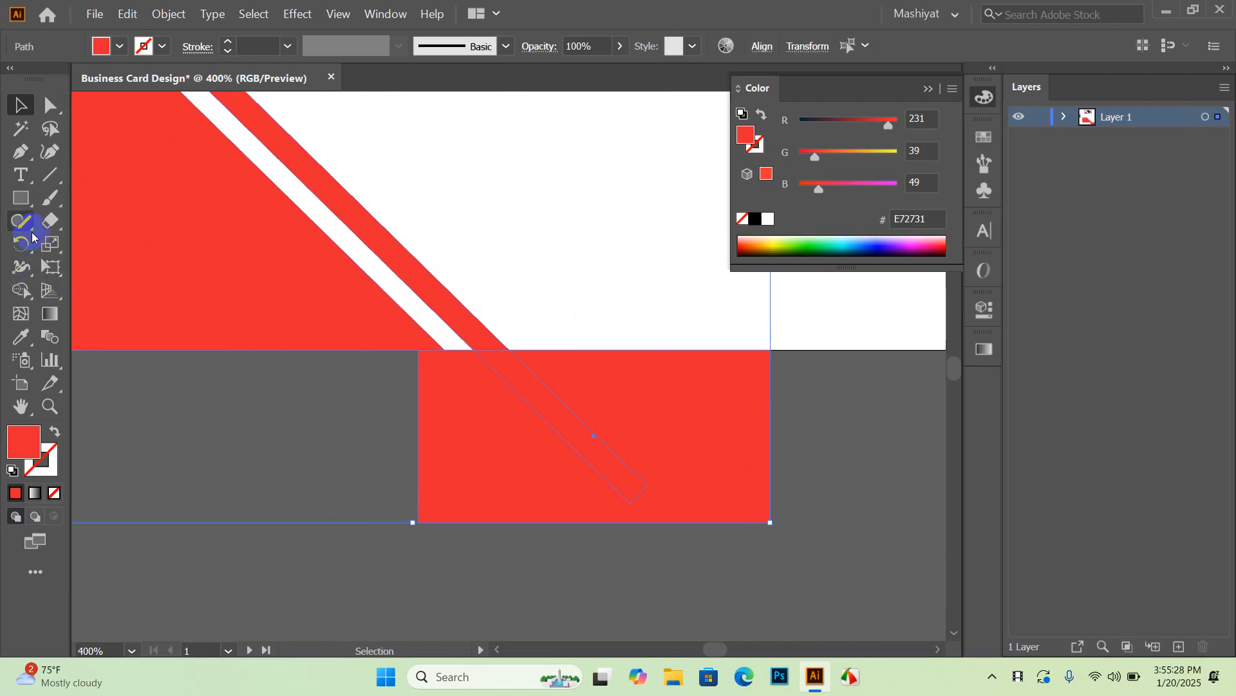
click(22, 293)
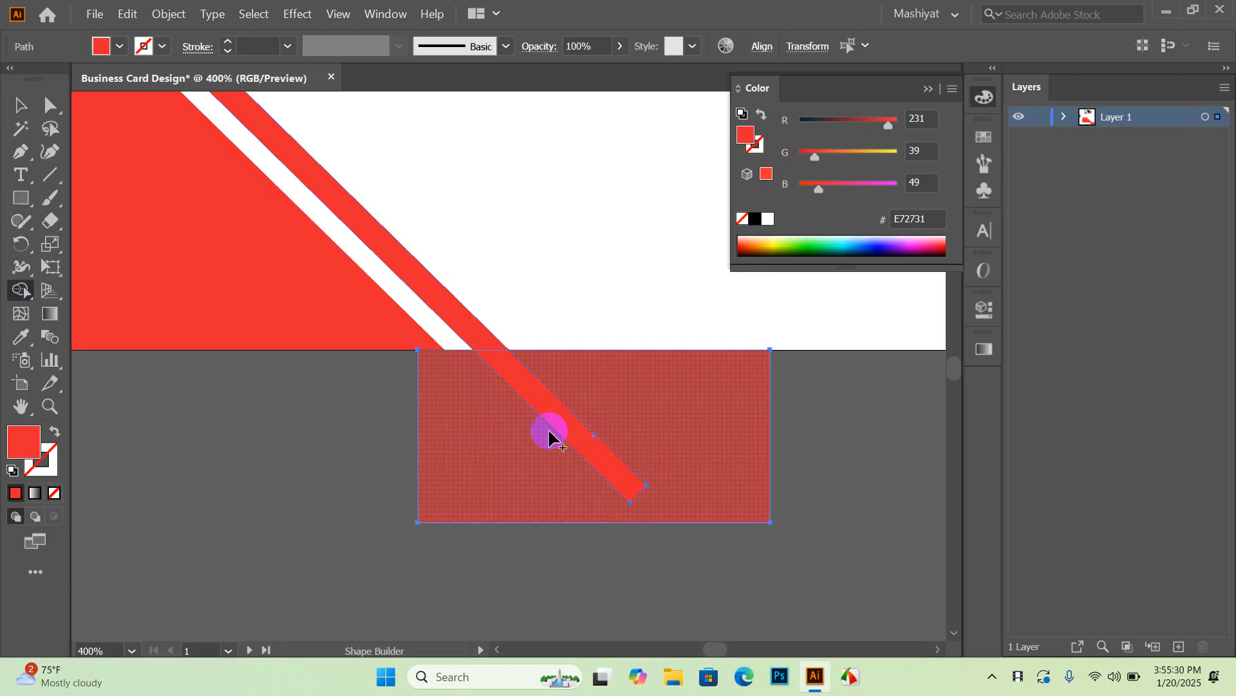
alt+drag(475, 447, 703, 429)
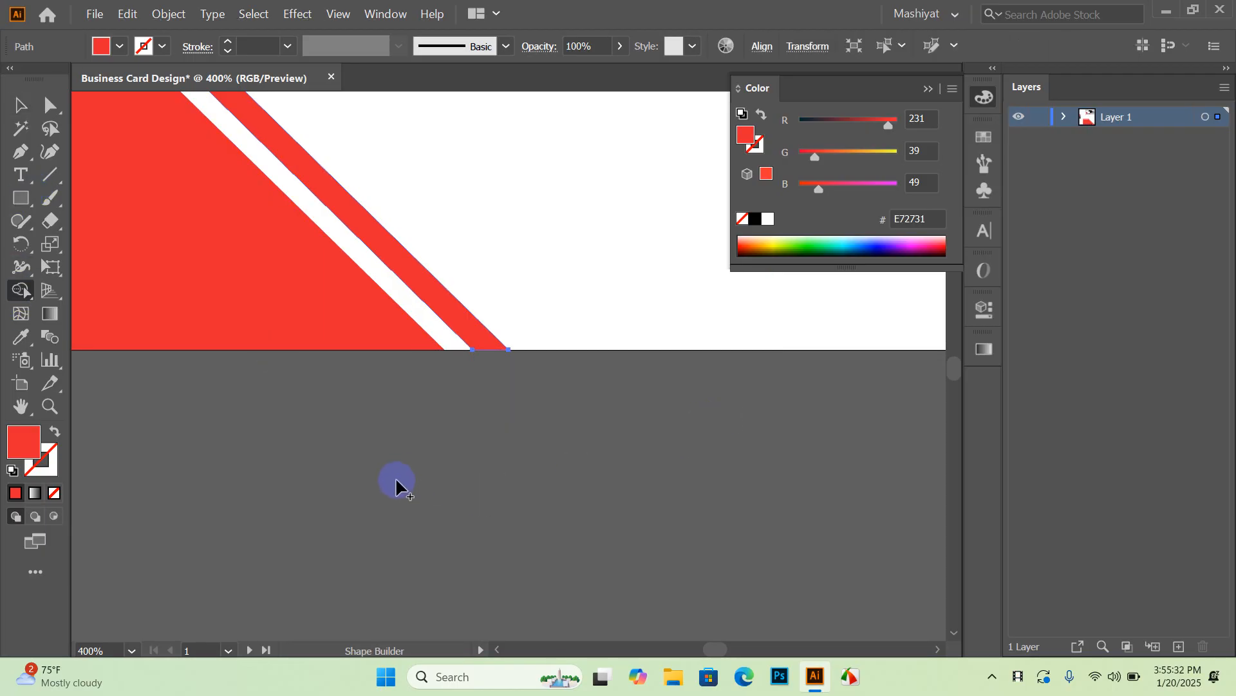
click(20, 105)
click(699, 527)
scroll(693, 527, down, 3)
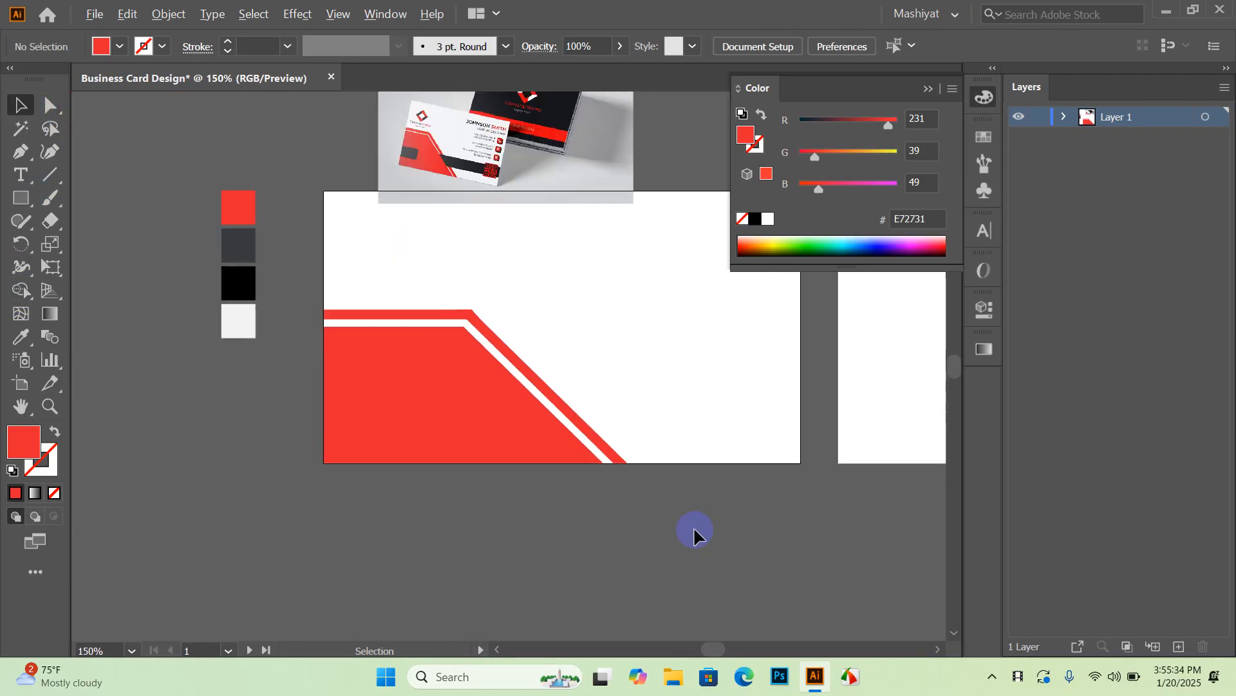
Step: Delete the horizontal and diagonal accent strips around the red shape
scroll(505, 325, up, 2)
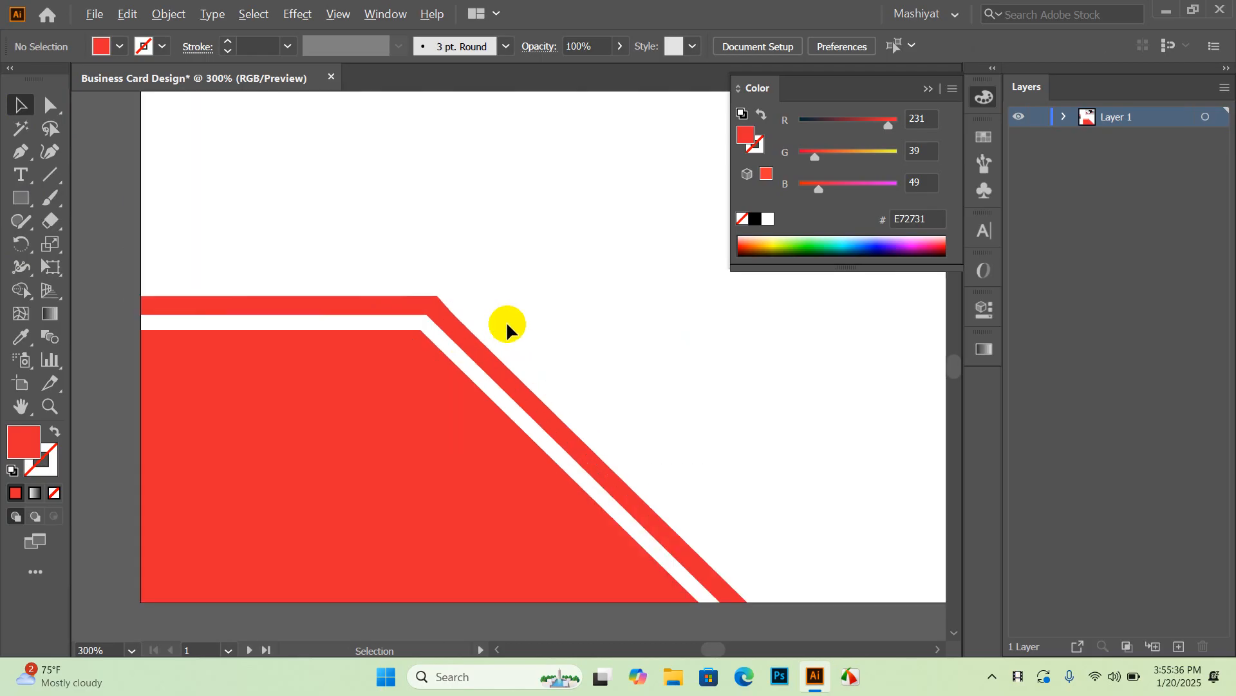
scroll(499, 345, down, 2)
drag(663, 323, 553, 334)
click(374, 420)
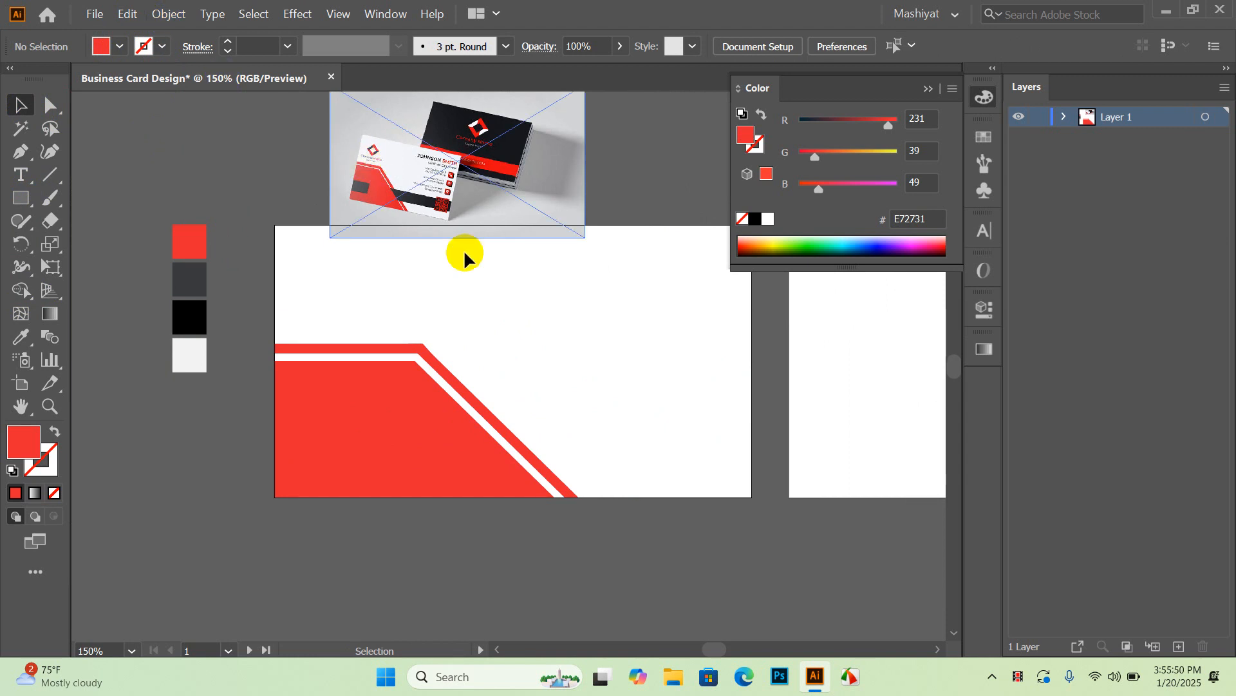
scroll(426, 354, up, 1)
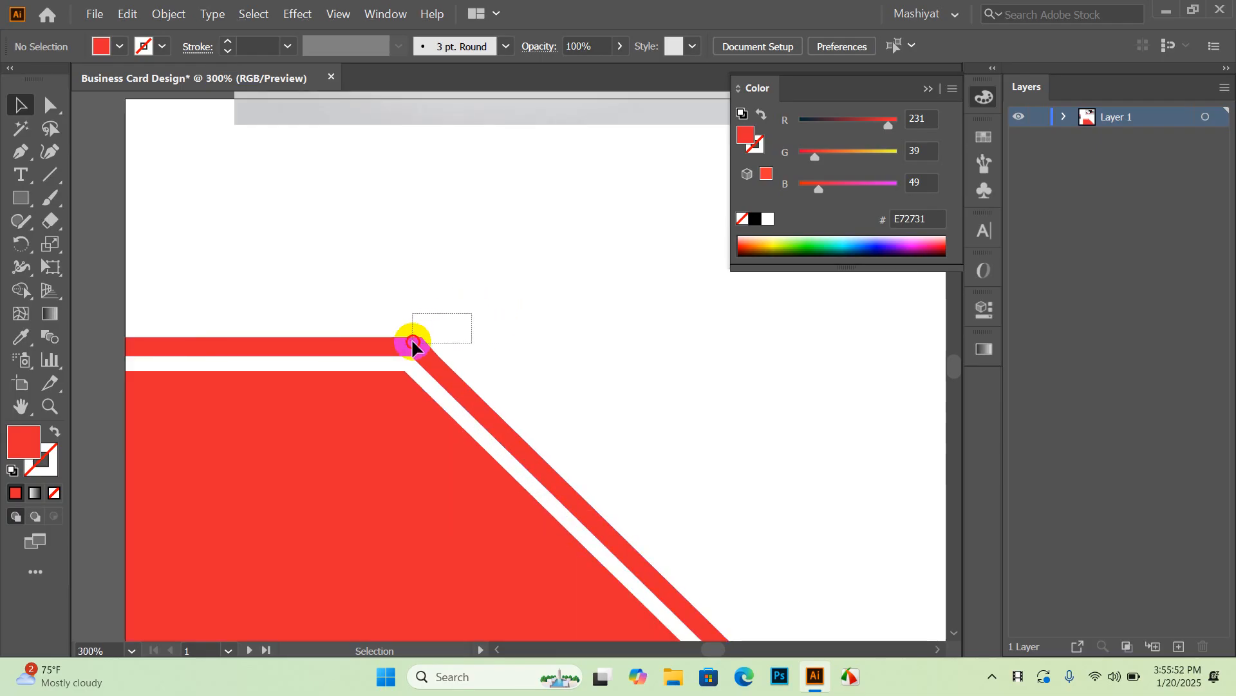
click(382, 365)
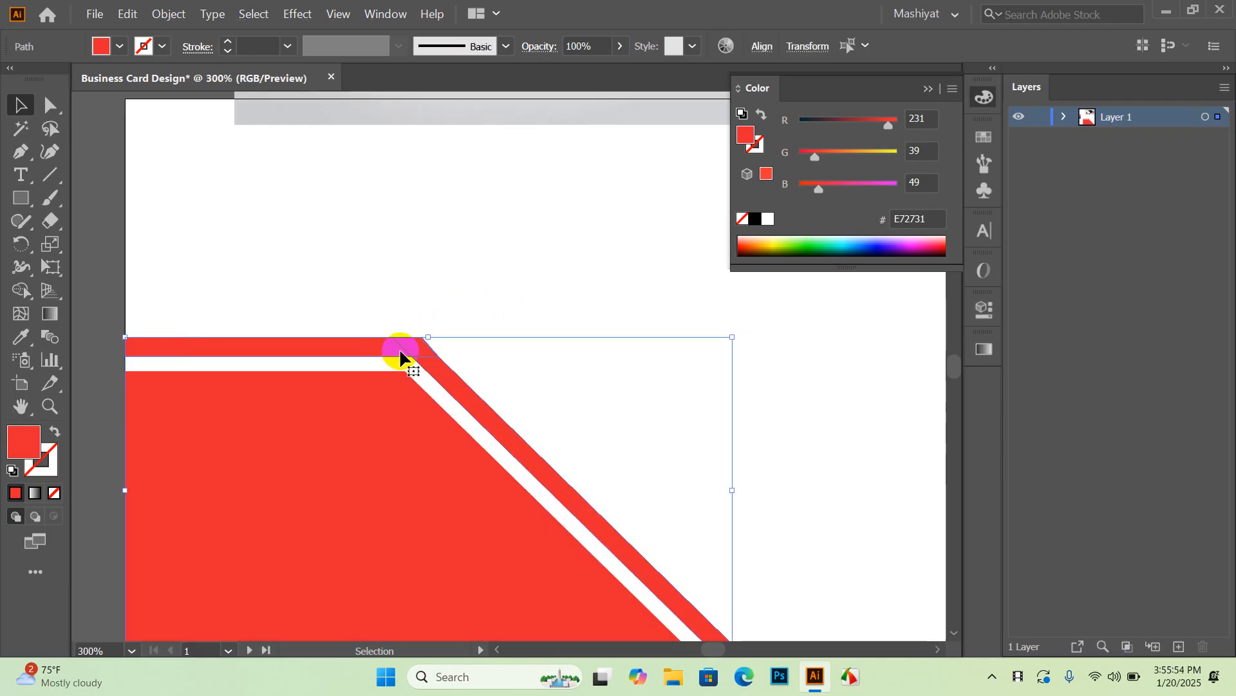
key(Delete)
scroll(462, 279, down, 1)
Step: Create a 0.25 in outward Offset Path of the red corner shape with mitered joins
click(396, 412)
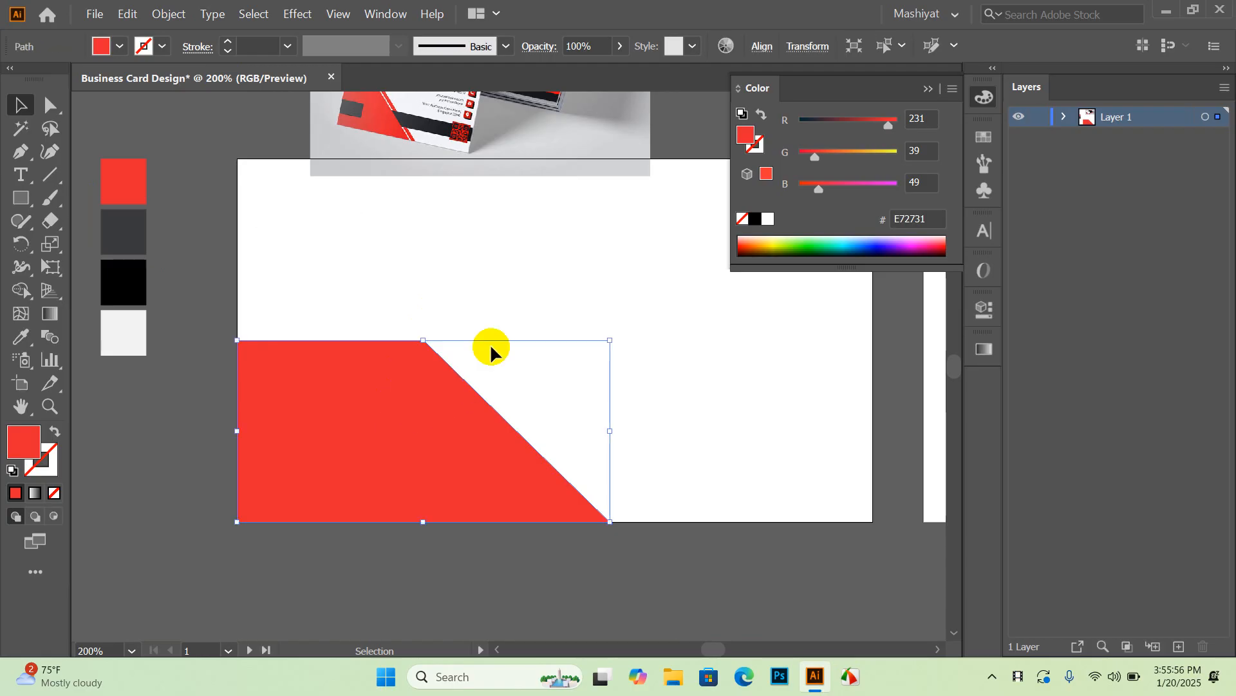
click(180, 14)
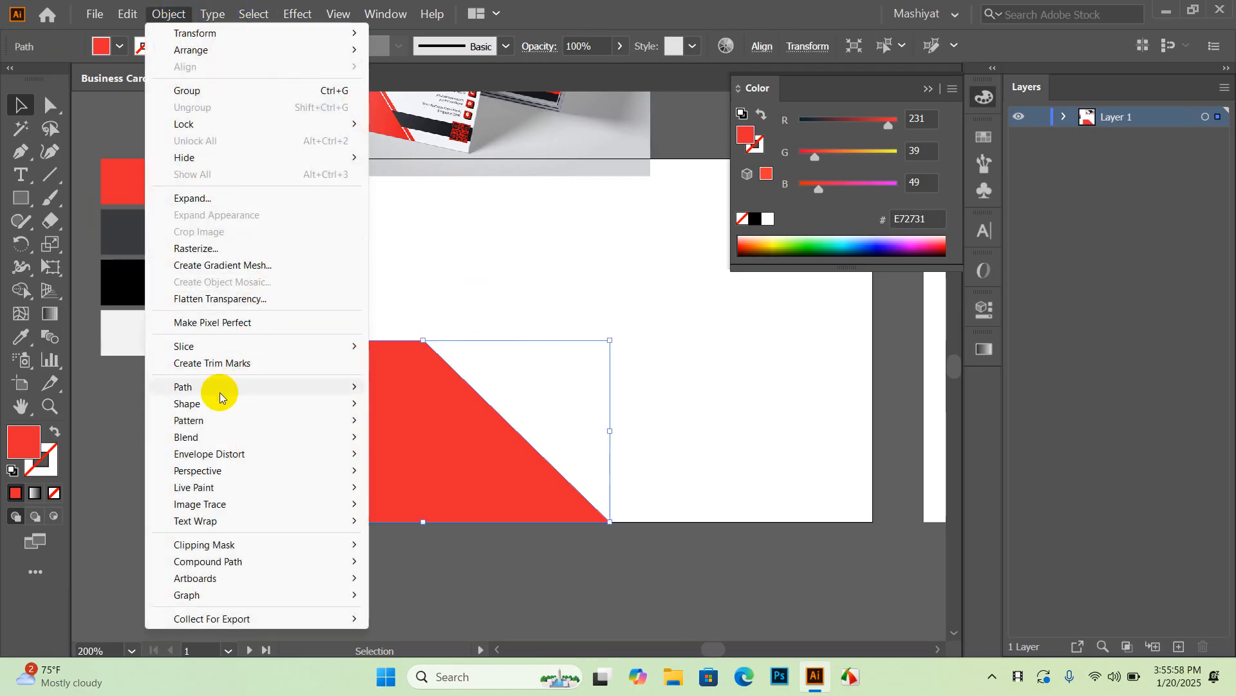
mouse_move(195, 401)
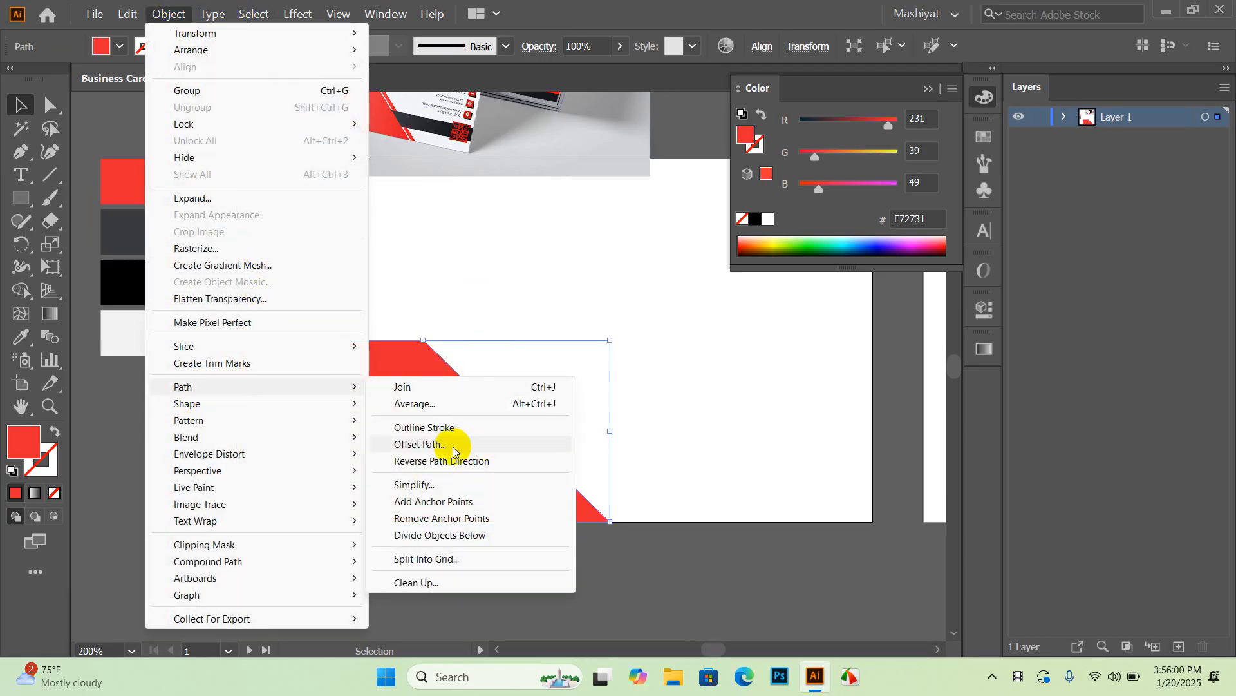
click(452, 446)
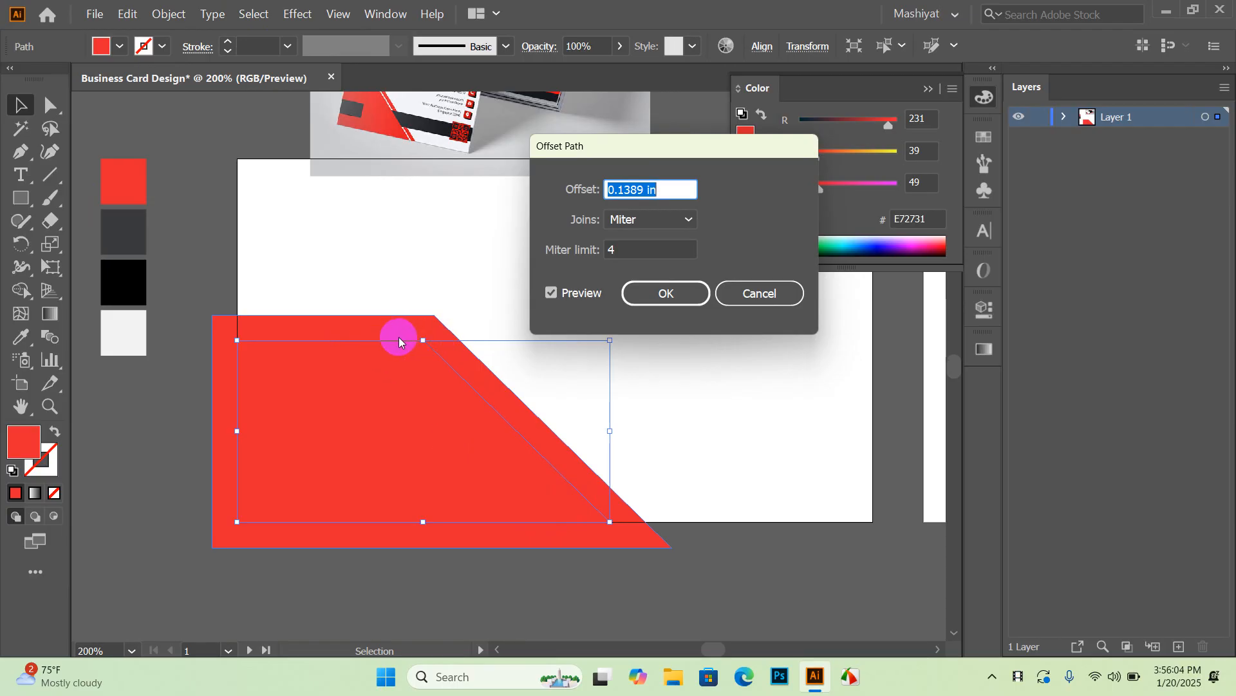
click(656, 188)
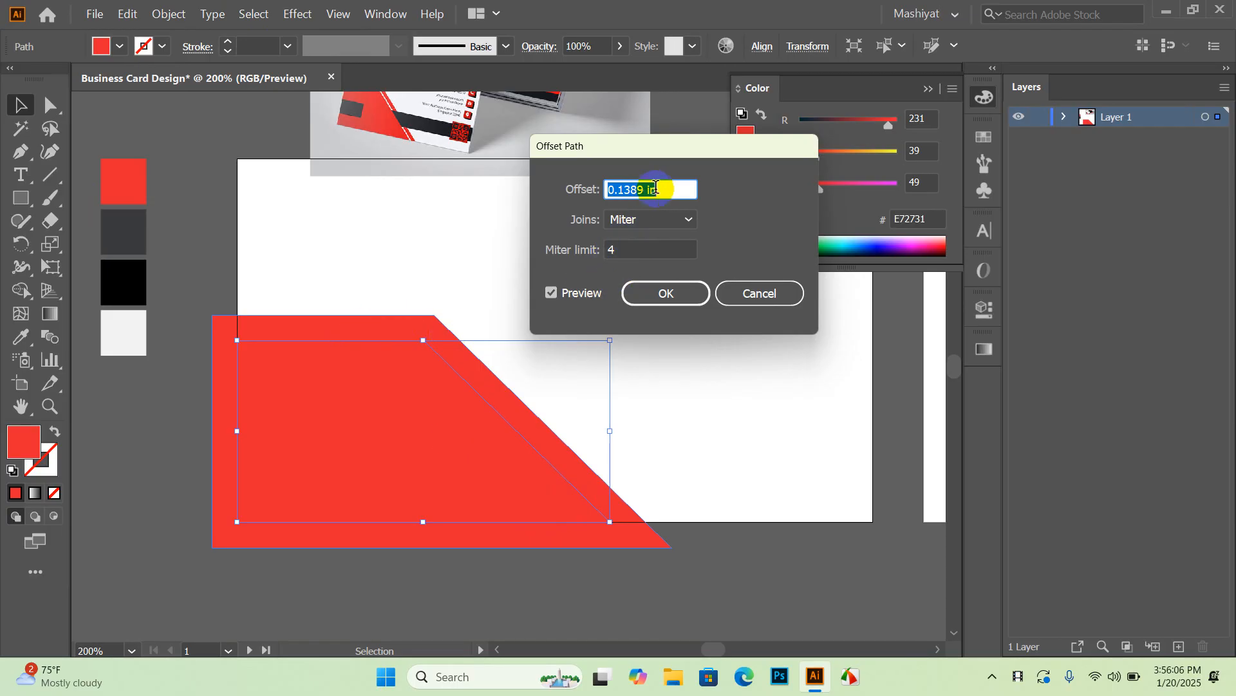
text(0.25)
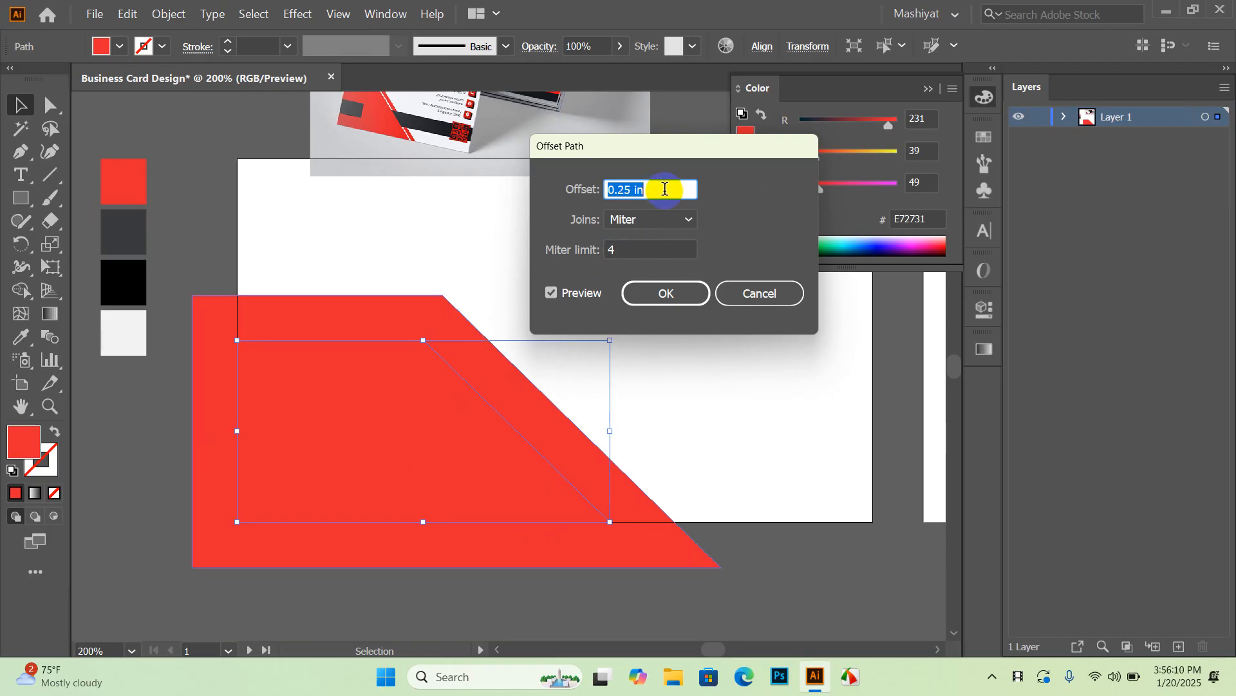
click(654, 290)
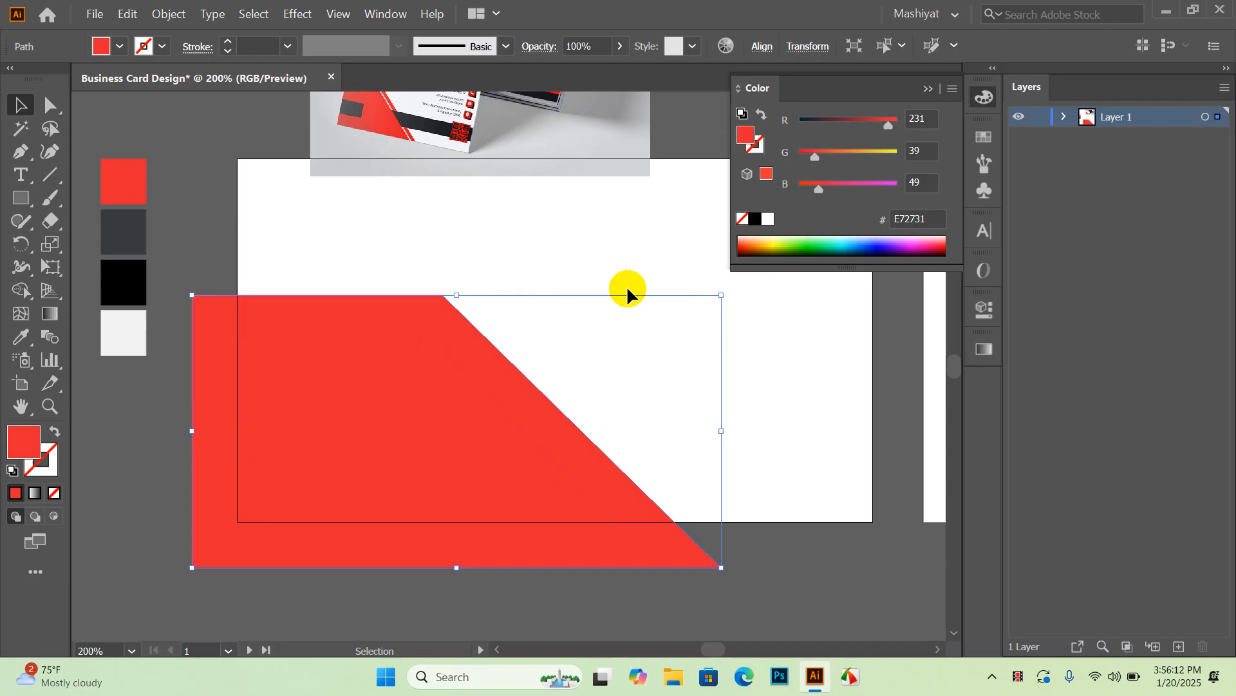
Step: Create a second Offset Path of the original red shape at 0.125 in
click(376, 473)
click(95, 13)
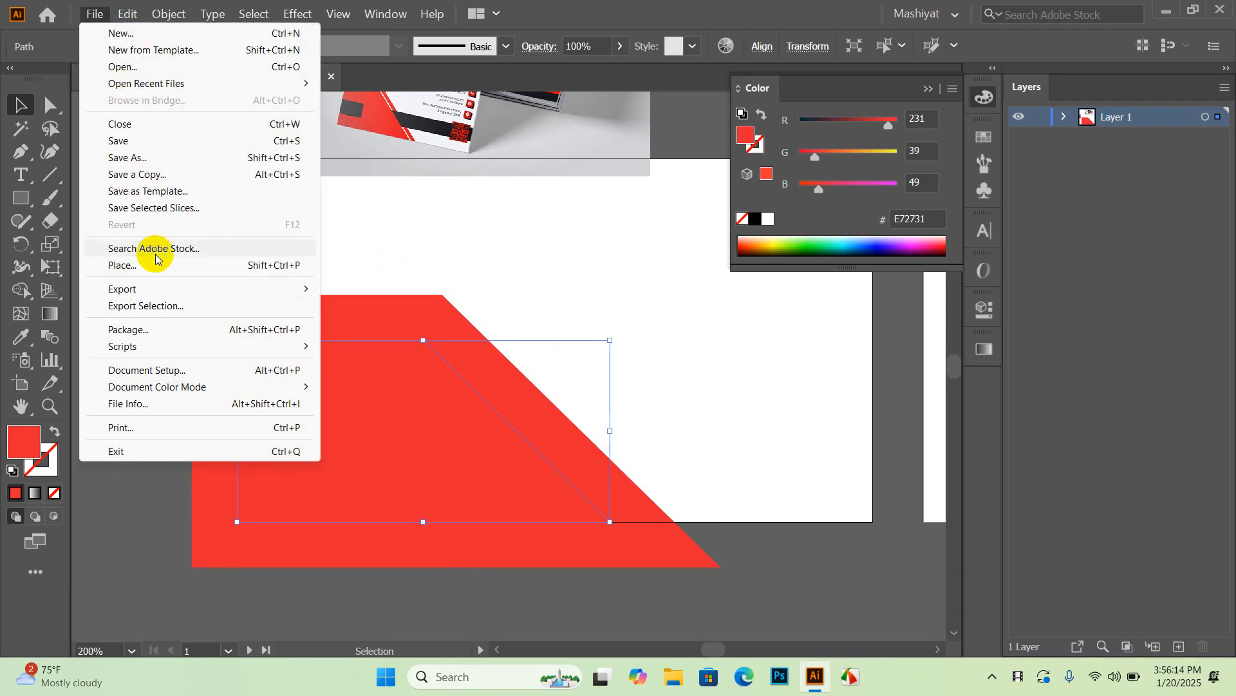
mouse_move(169, 13)
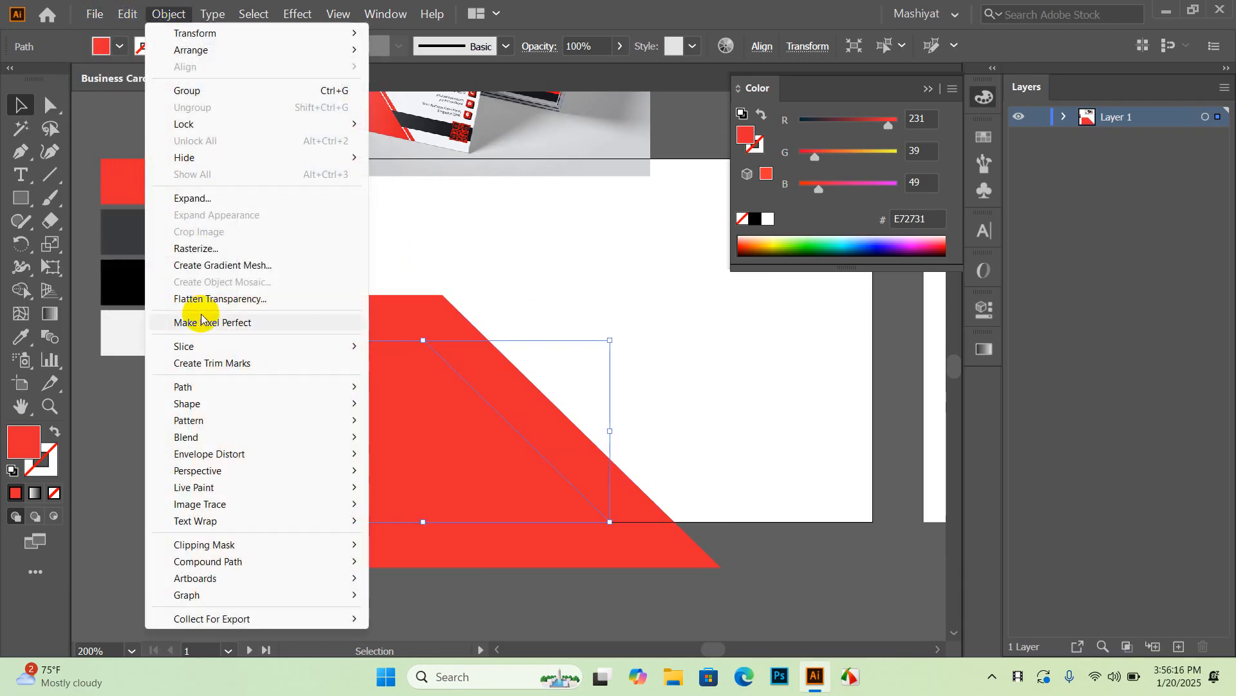
mouse_move(207, 387)
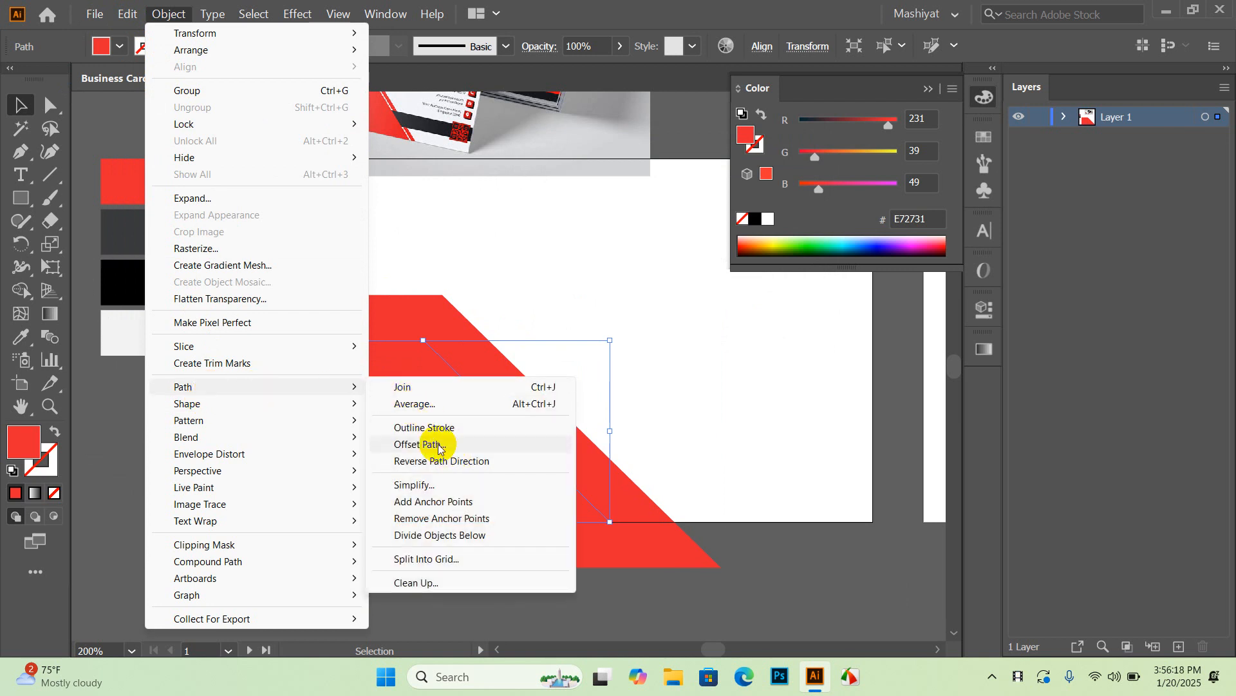
click(438, 445)
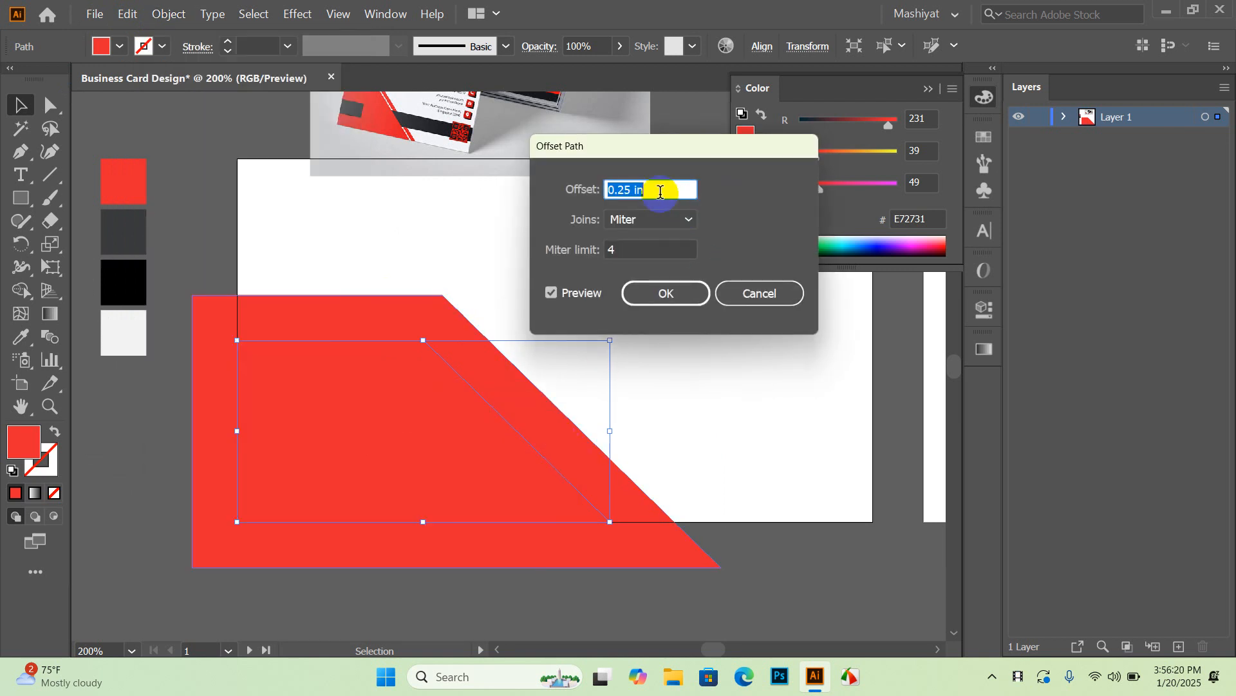
text(0.125)
key(Tab)
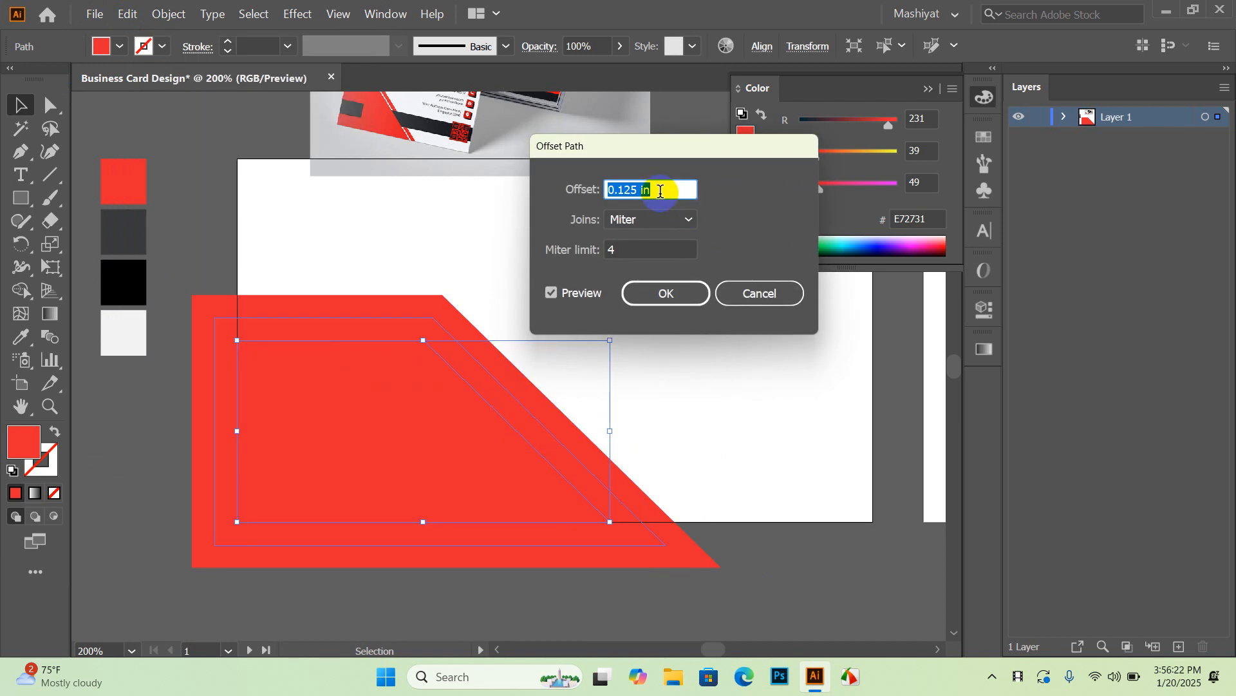
click(663, 293)
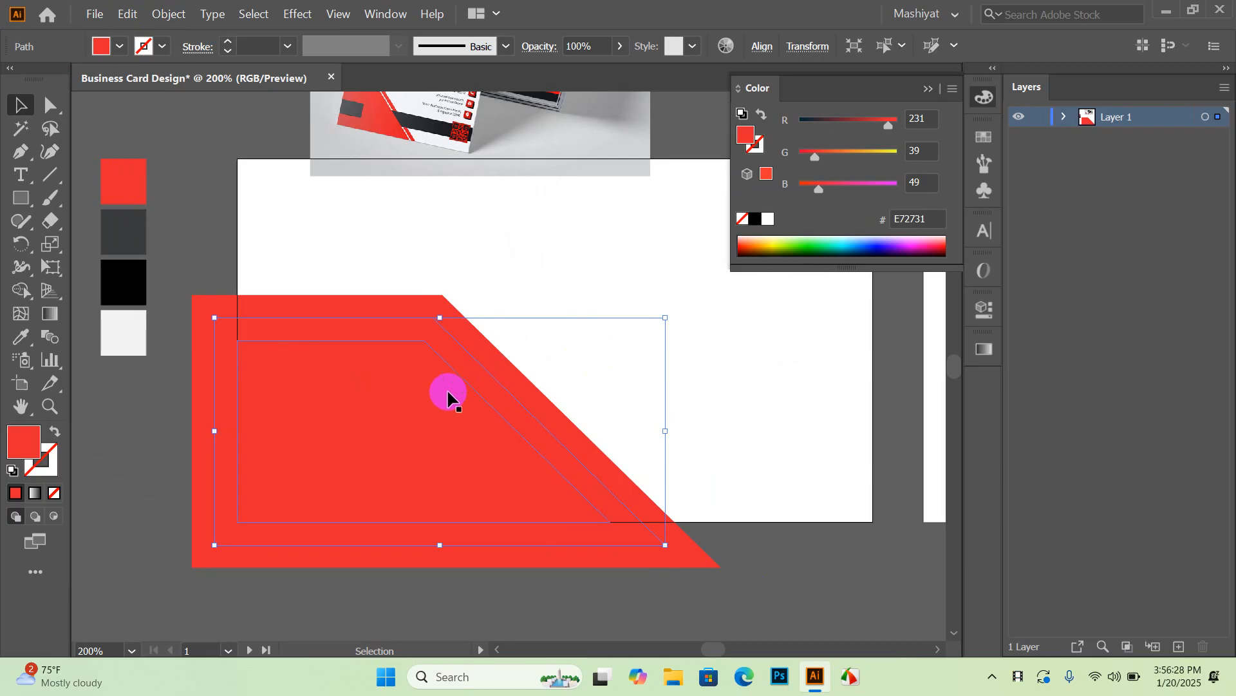
Step: Remove the band between the inner red shape and the outer offset frame with Shape Builder, using all three red shapes
click(345, 472)
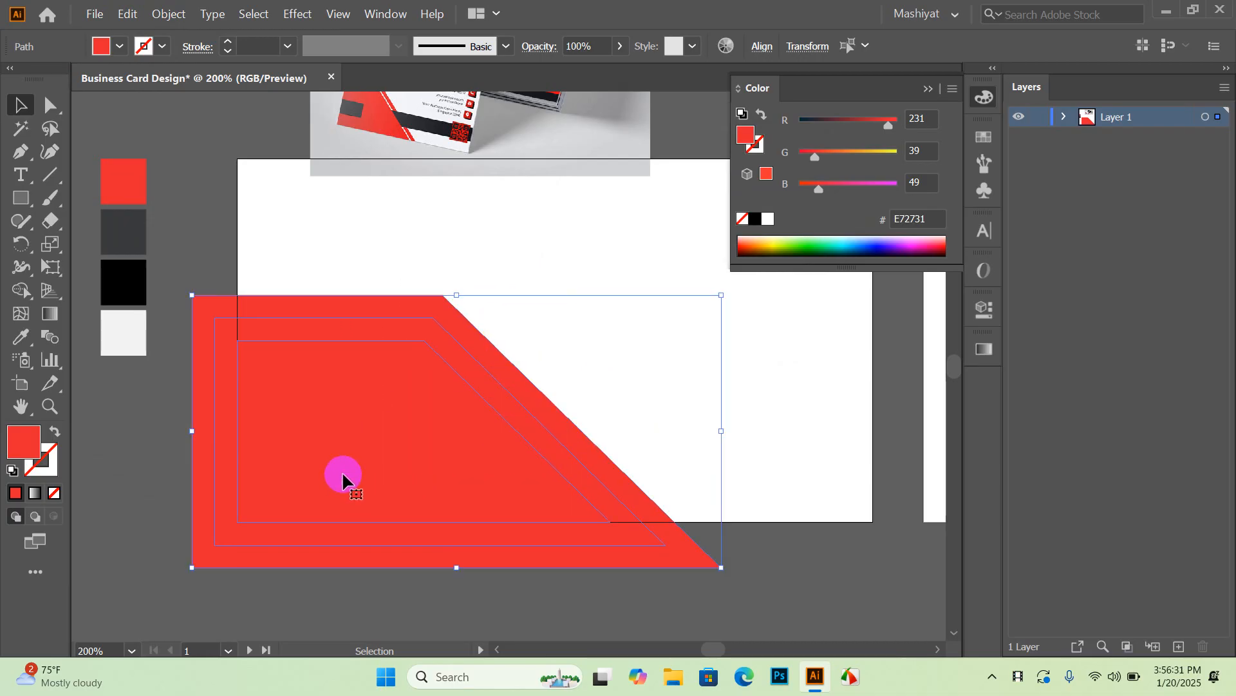
click(20, 290)
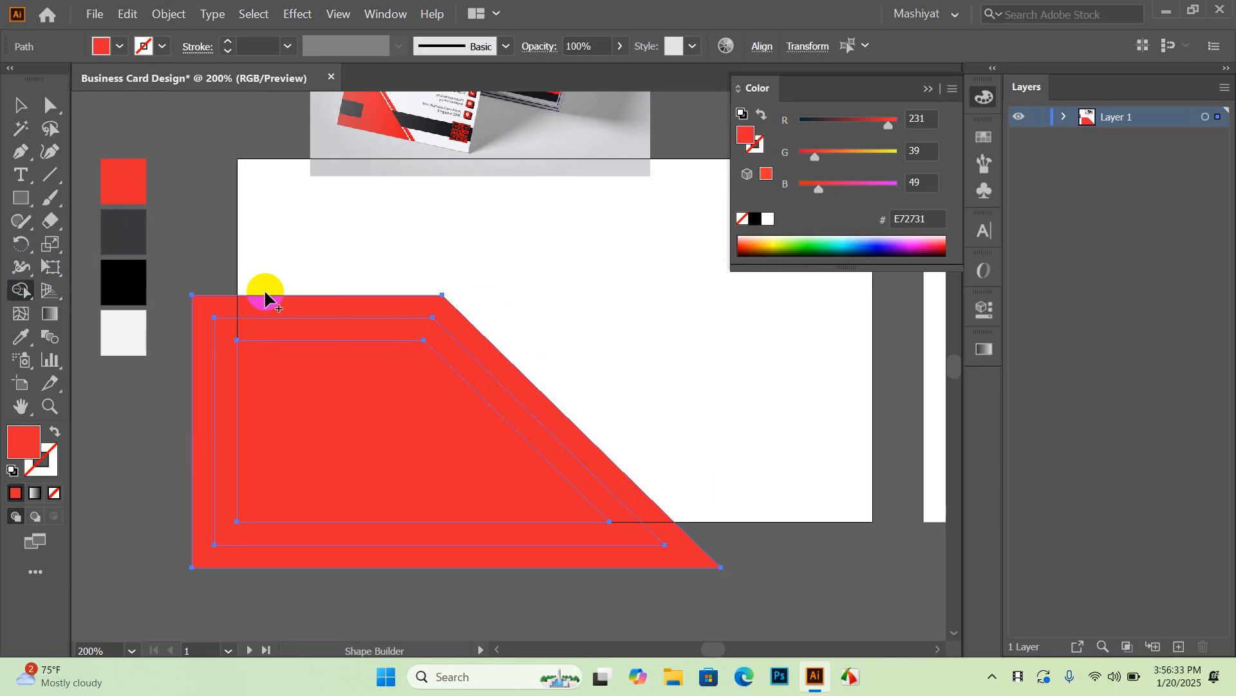
alt+click(299, 327)
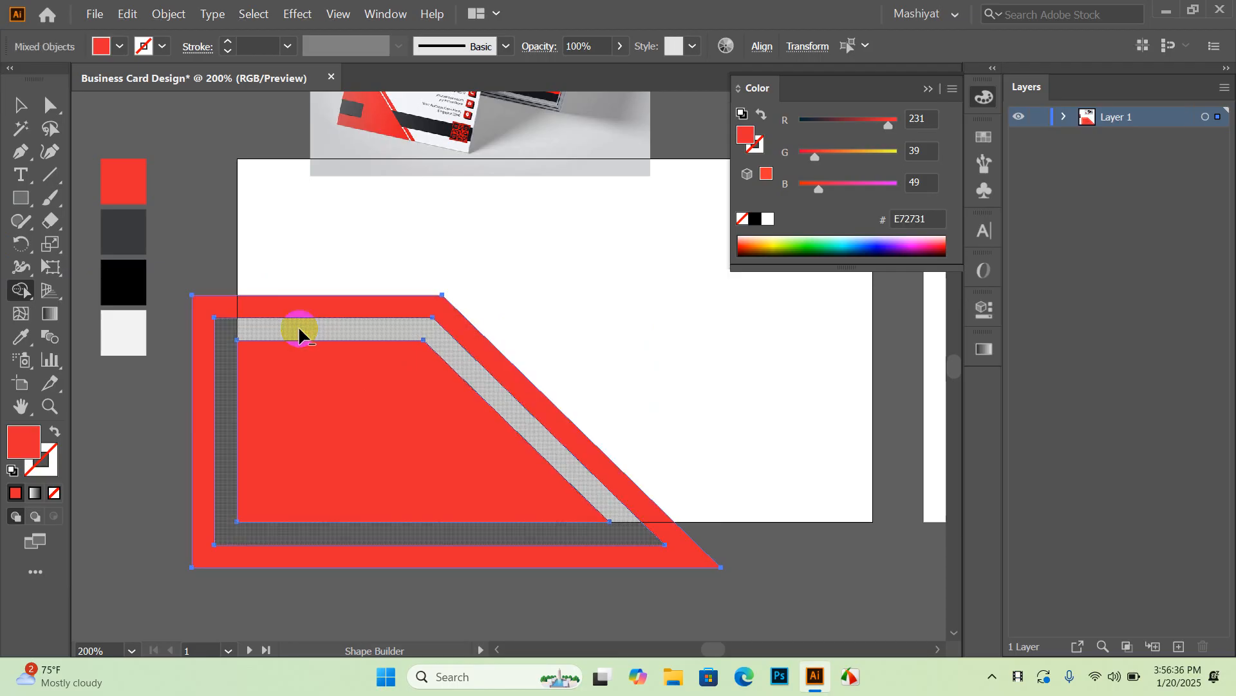
click(22, 108)
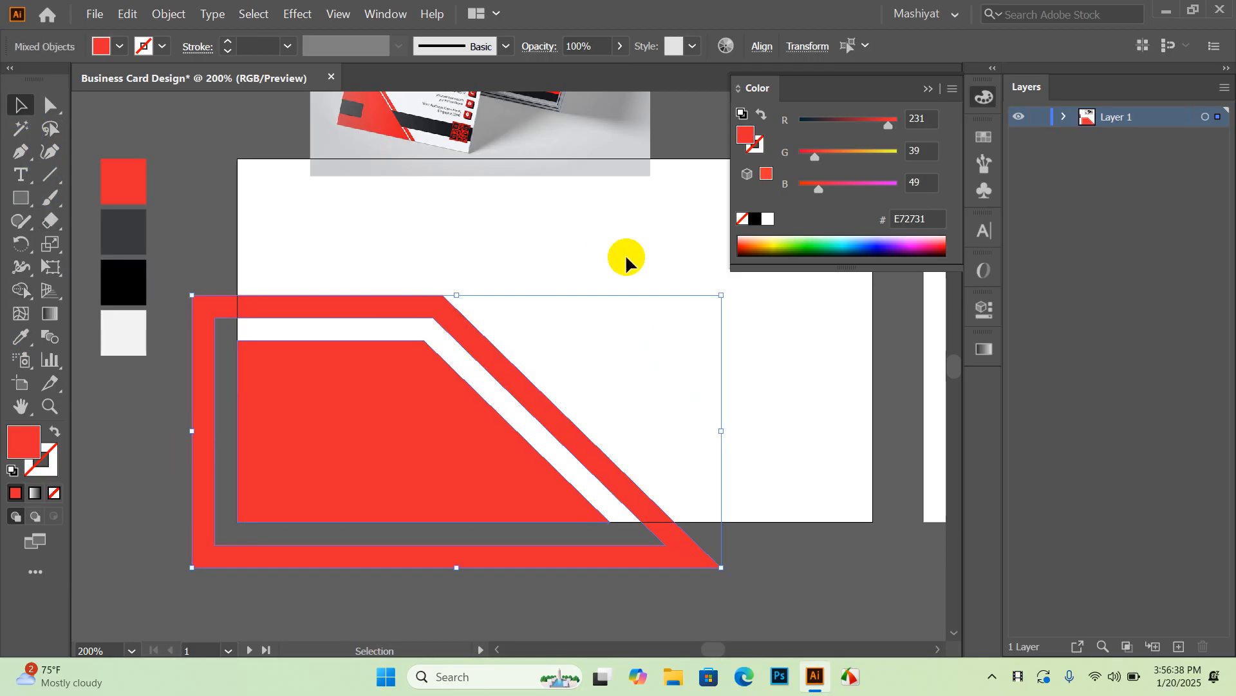
click(634, 253)
Step: Move the reference image straight up so it sits clear above the front card
scroll(629, 397, up, 2)
scroll(628, 396, down, 2)
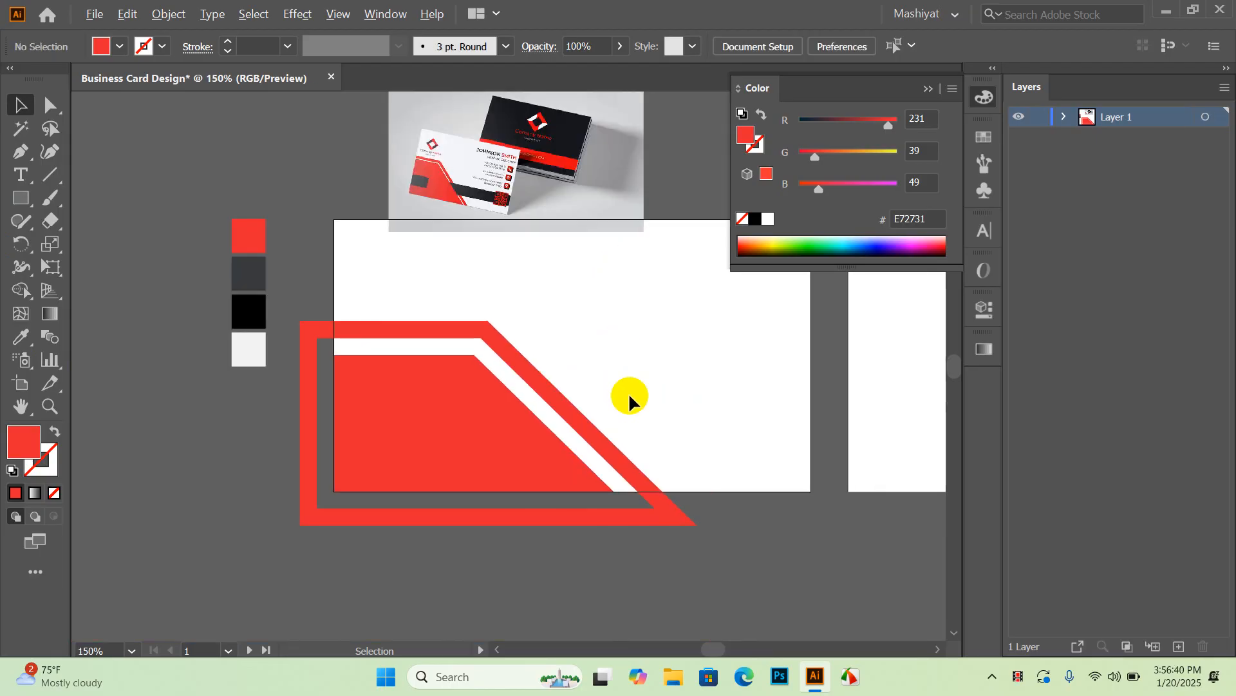
drag(559, 267, 559, 228)
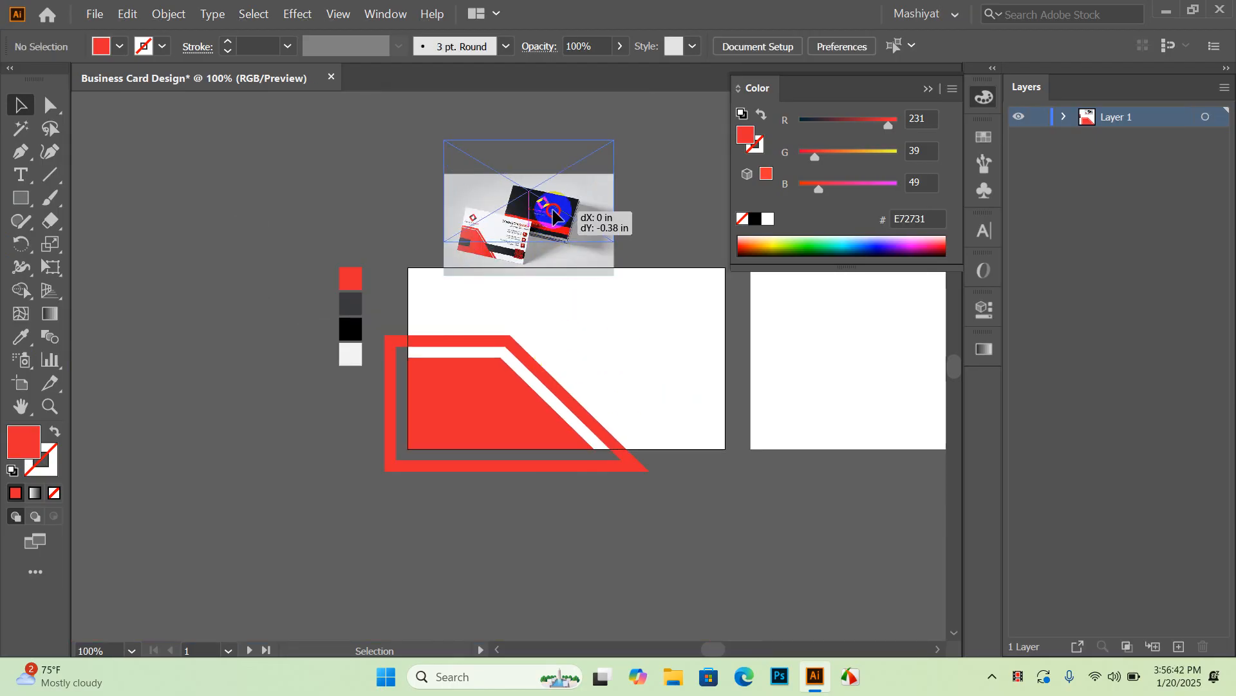
click(629, 263)
drag(620, 291, 573, 294)
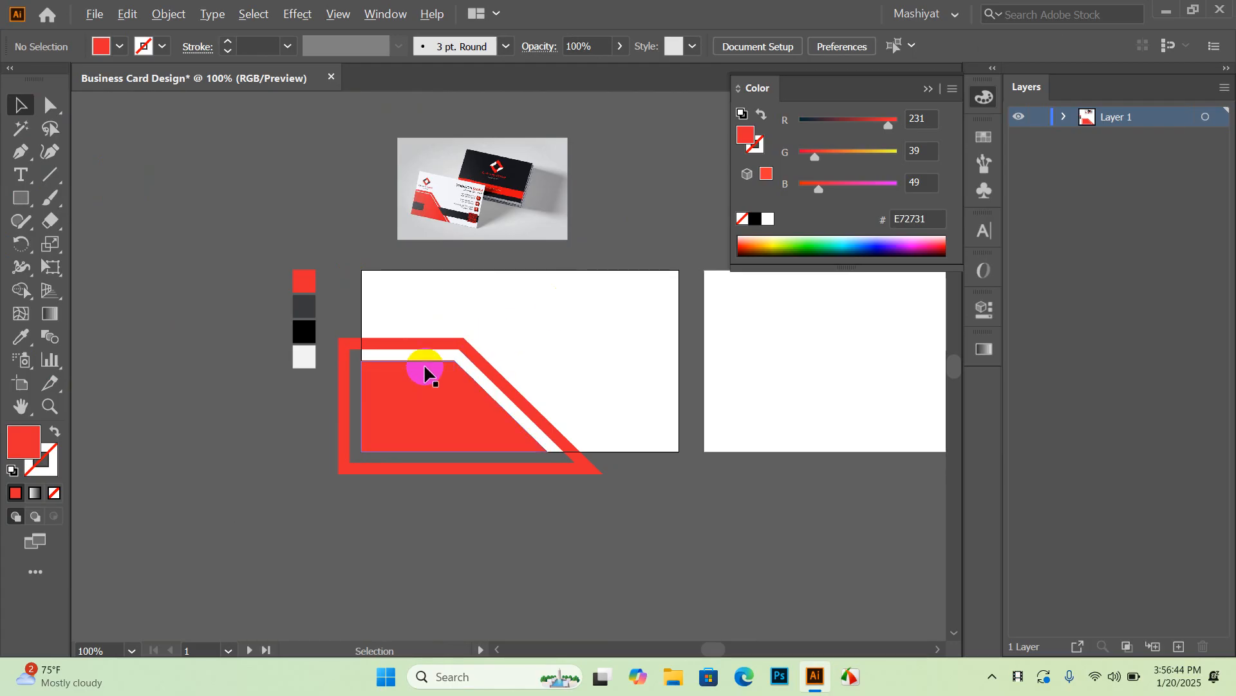
scroll(425, 360, up, 1)
click(493, 348)
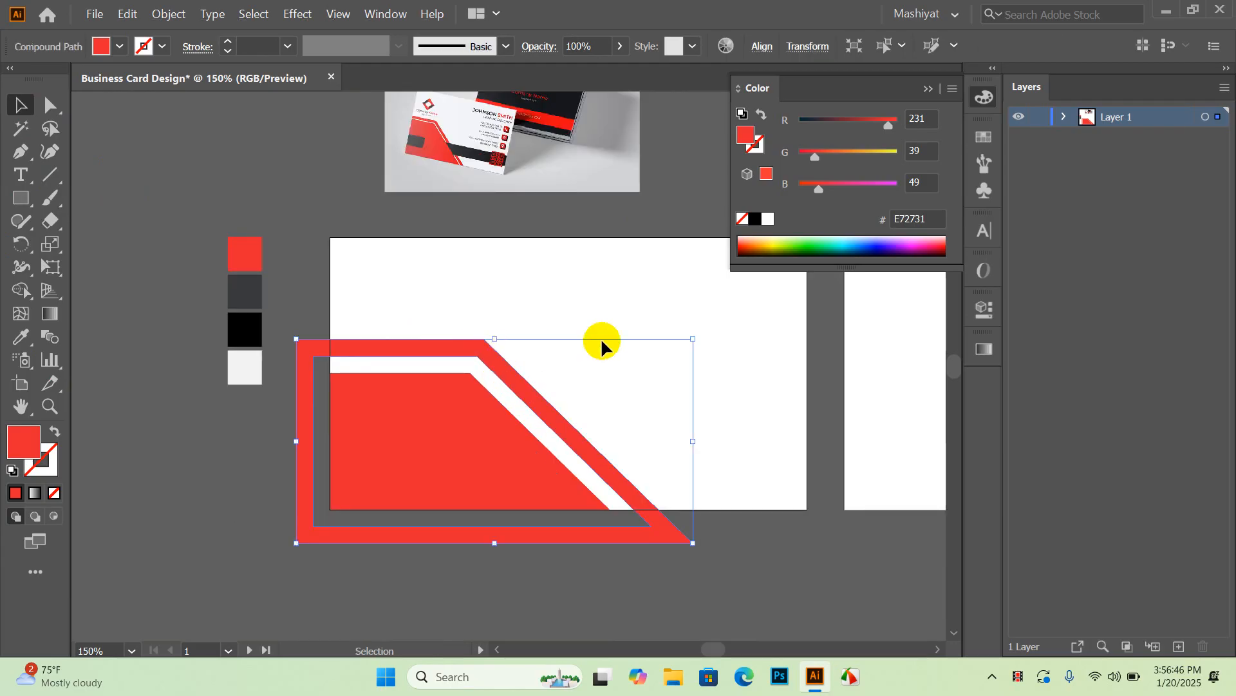
click(642, 301)
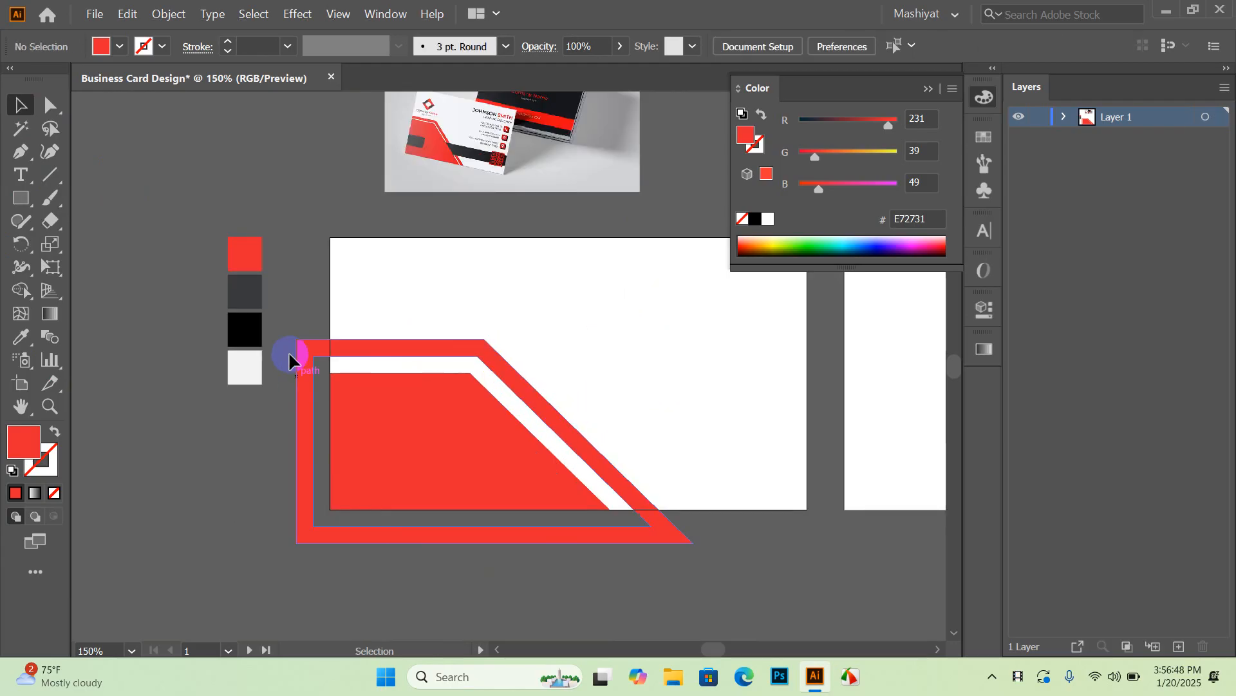
click(310, 384)
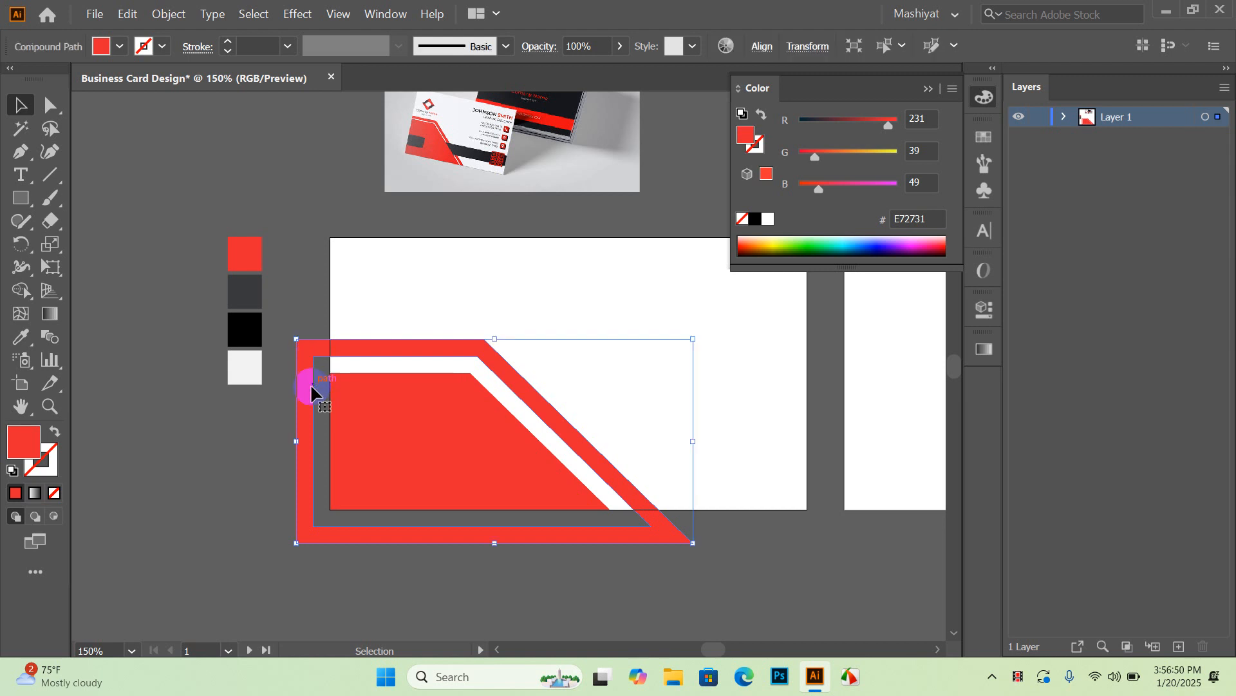
click(546, 303)
Step: Draw a tall red rectangle outside the card's left edge, covering the part of the frame that overhangs there
scroll(408, 288, down, 2)
click(21, 198)
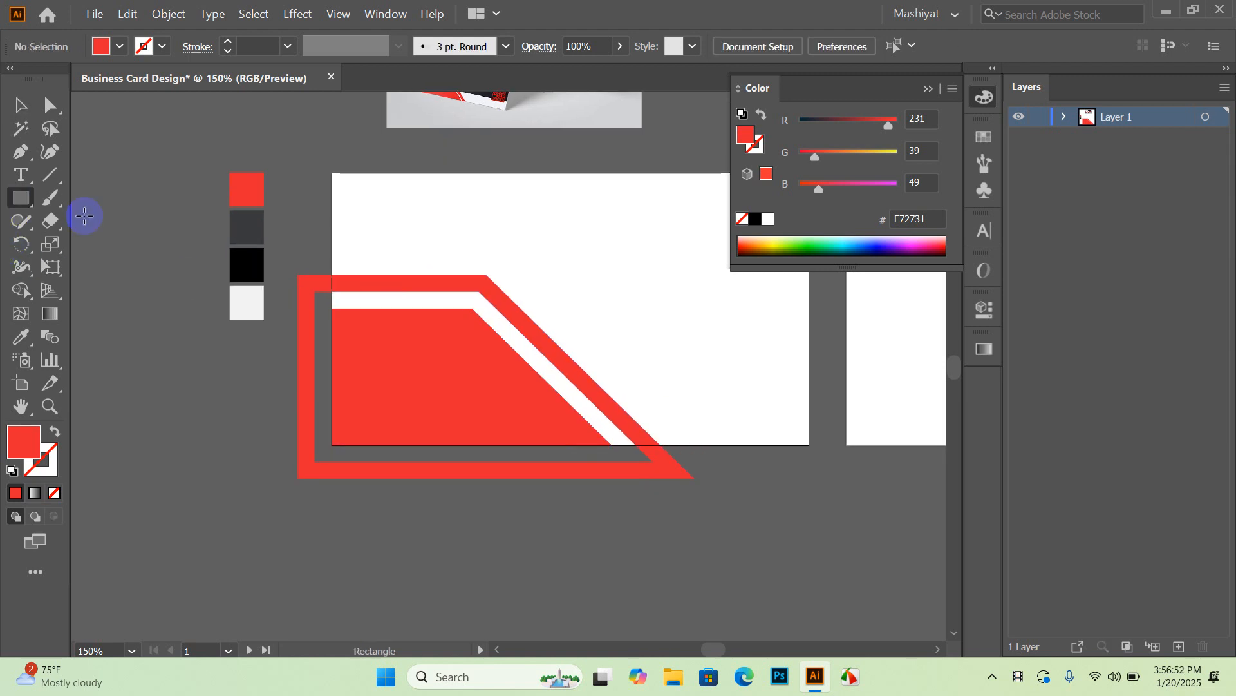
drag(283, 247, 332, 579)
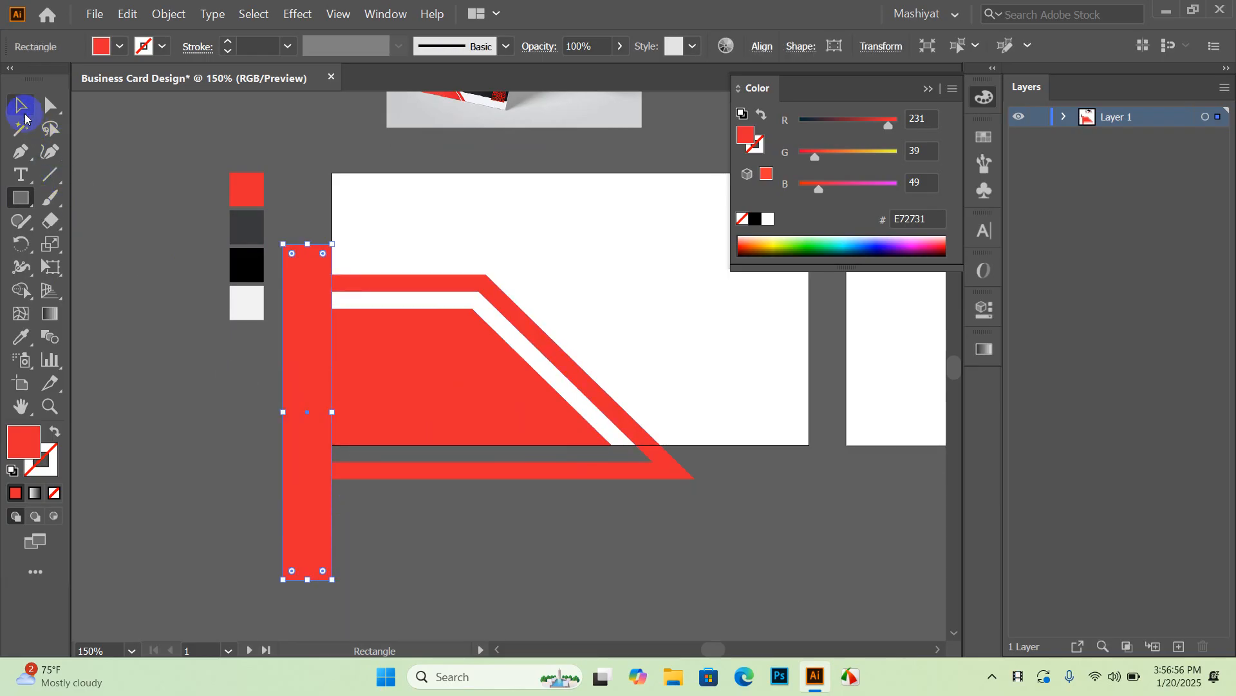
click(23, 111)
Step: Duplicate the tall rectangle and rotate the copy to horizontal, with its upper side against the card's bottom edge
drag(318, 507, 177, 525)
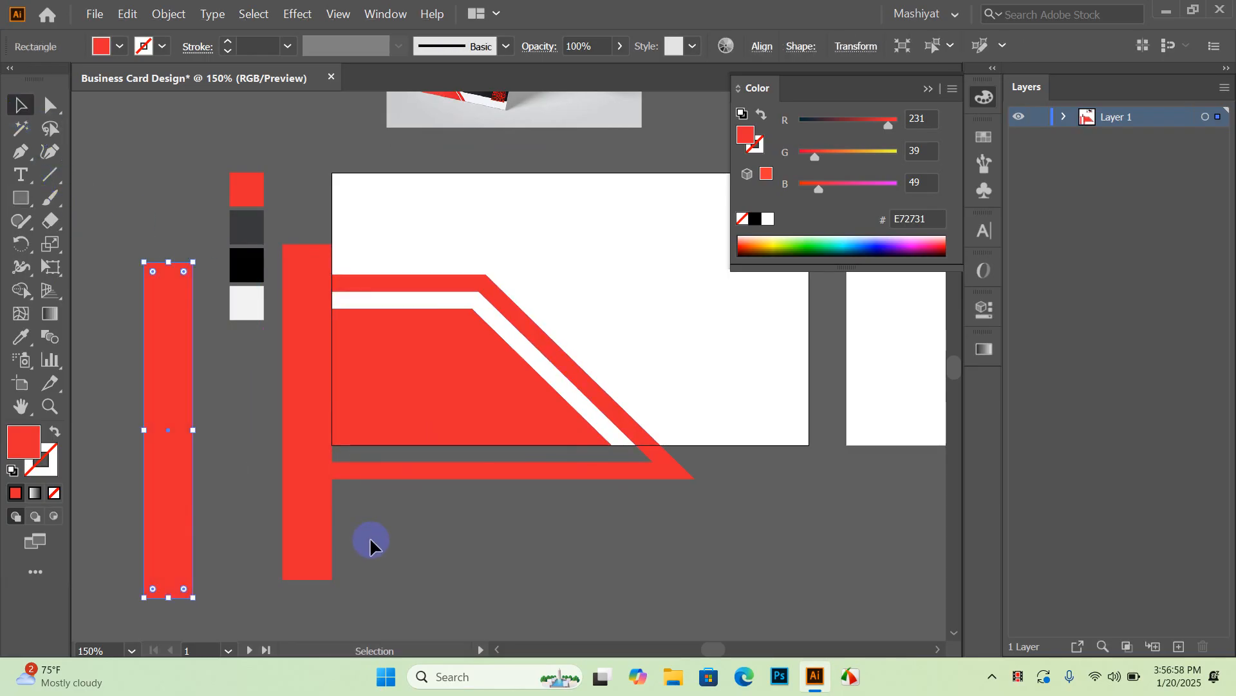
click(370, 537)
click(291, 474)
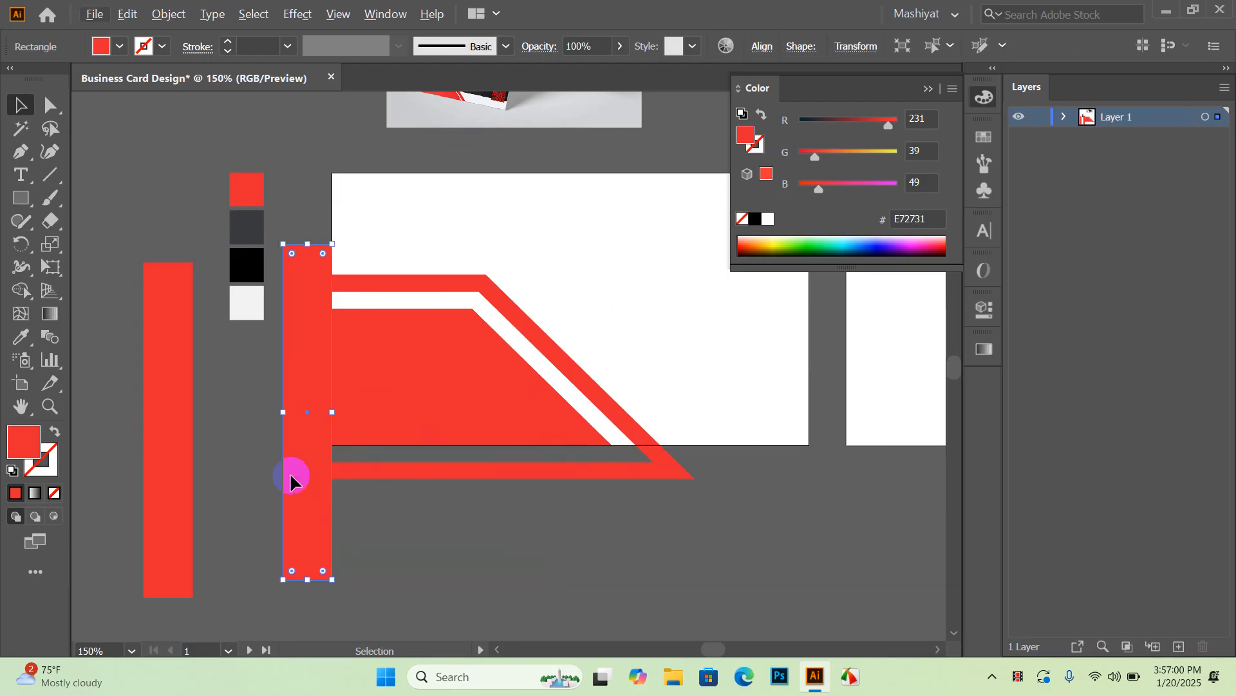
drag(332, 464, 425, 445)
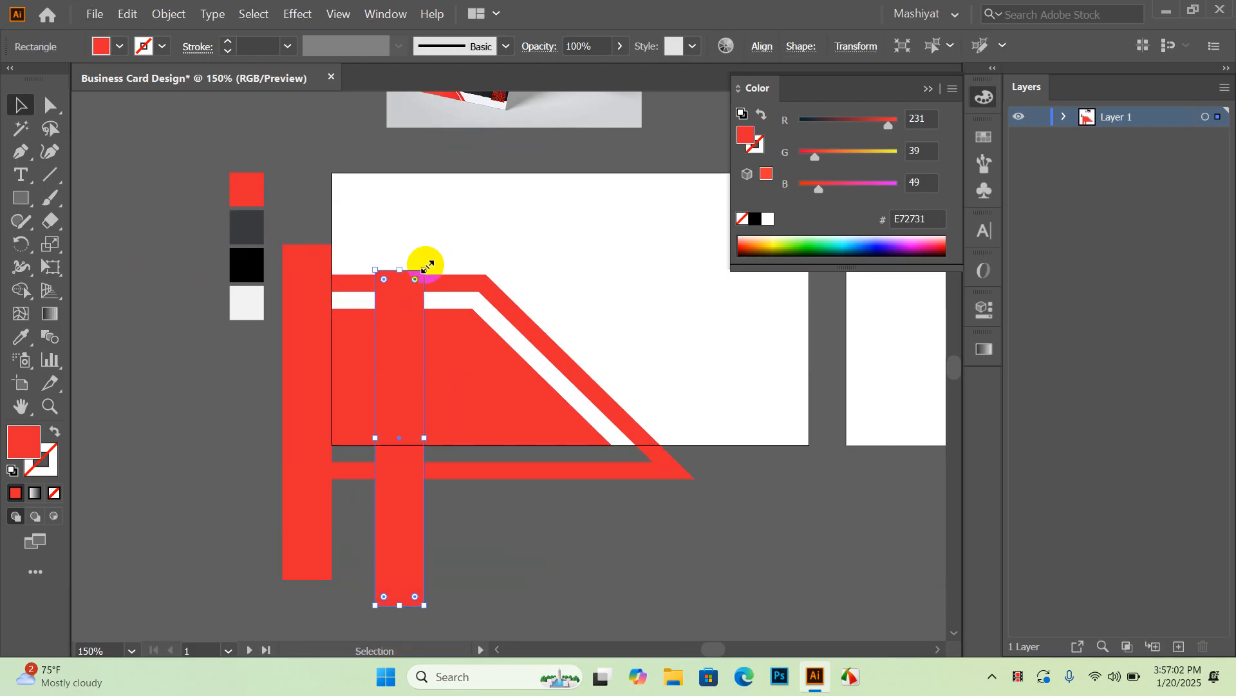
drag(434, 265, 159, 348)
click(496, 528)
drag(445, 444, 524, 476)
Step: Stretch the horizontal rectangle at both ends so it extends past the frame's overhang below the card
drag(646, 469, 753, 469)
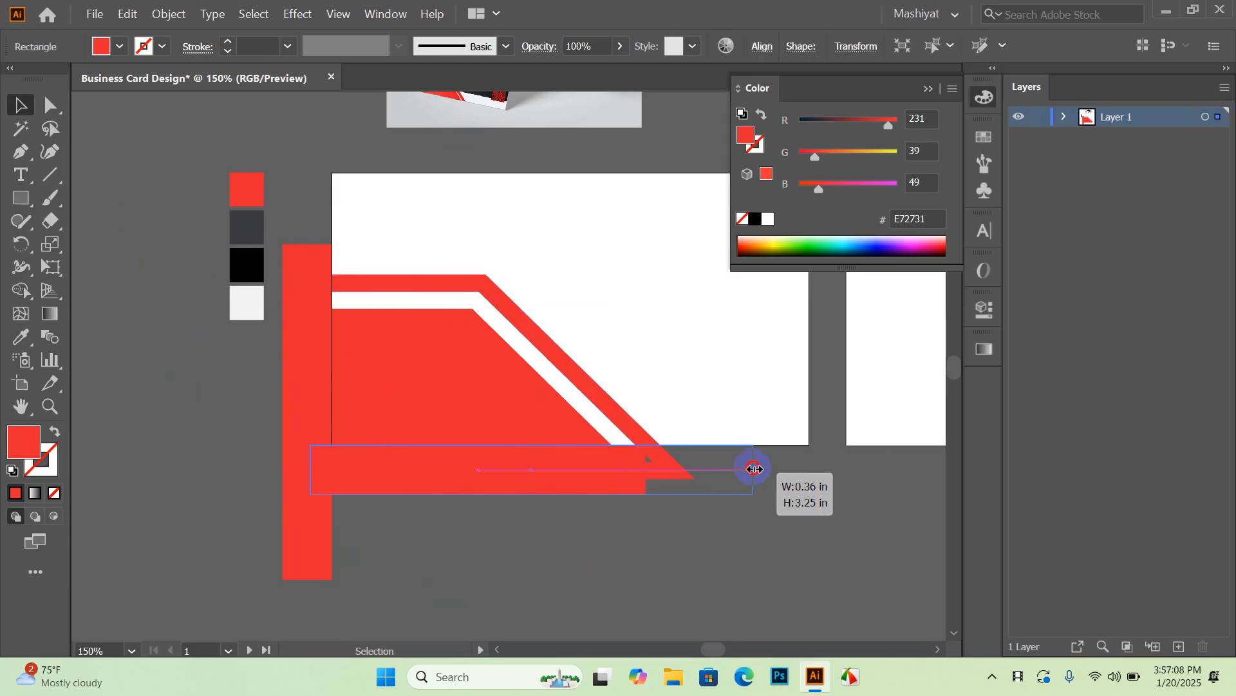
drag(312, 469, 212, 470)
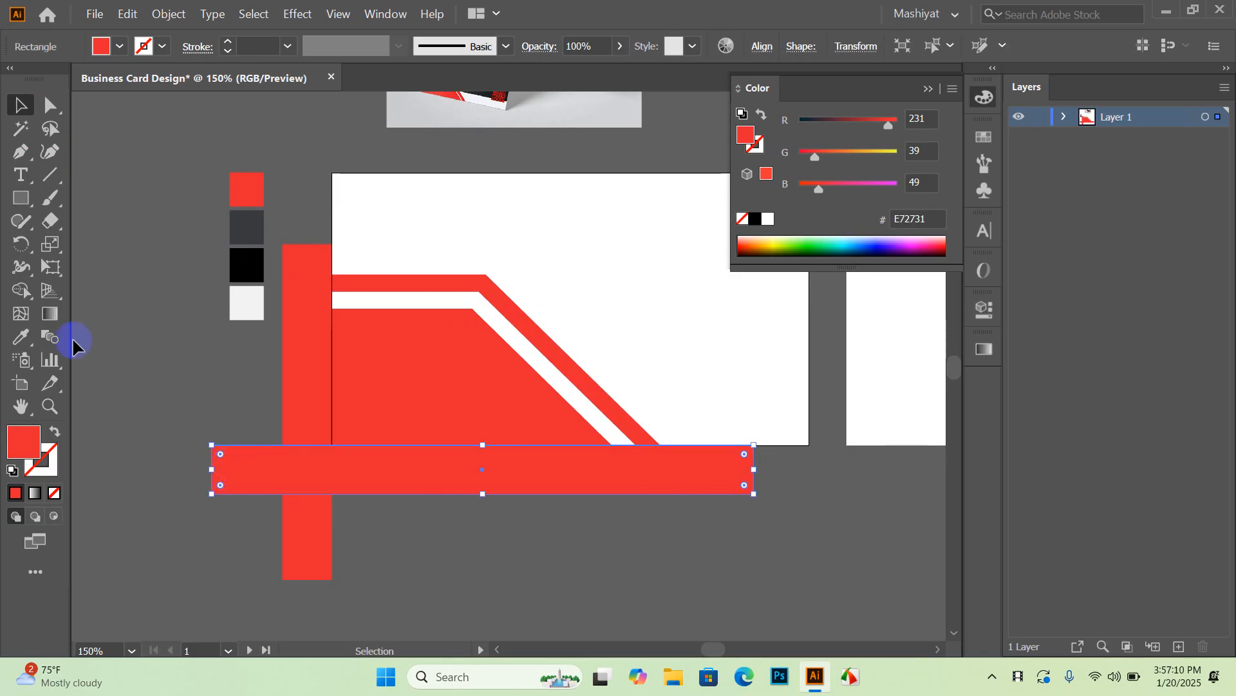
click(178, 345)
Step: Cut away both covering rectangles and the frame's overhang with Shape Builder, leaving the red border flush with the card's left and bottom edges
drag(576, 220, 291, 582)
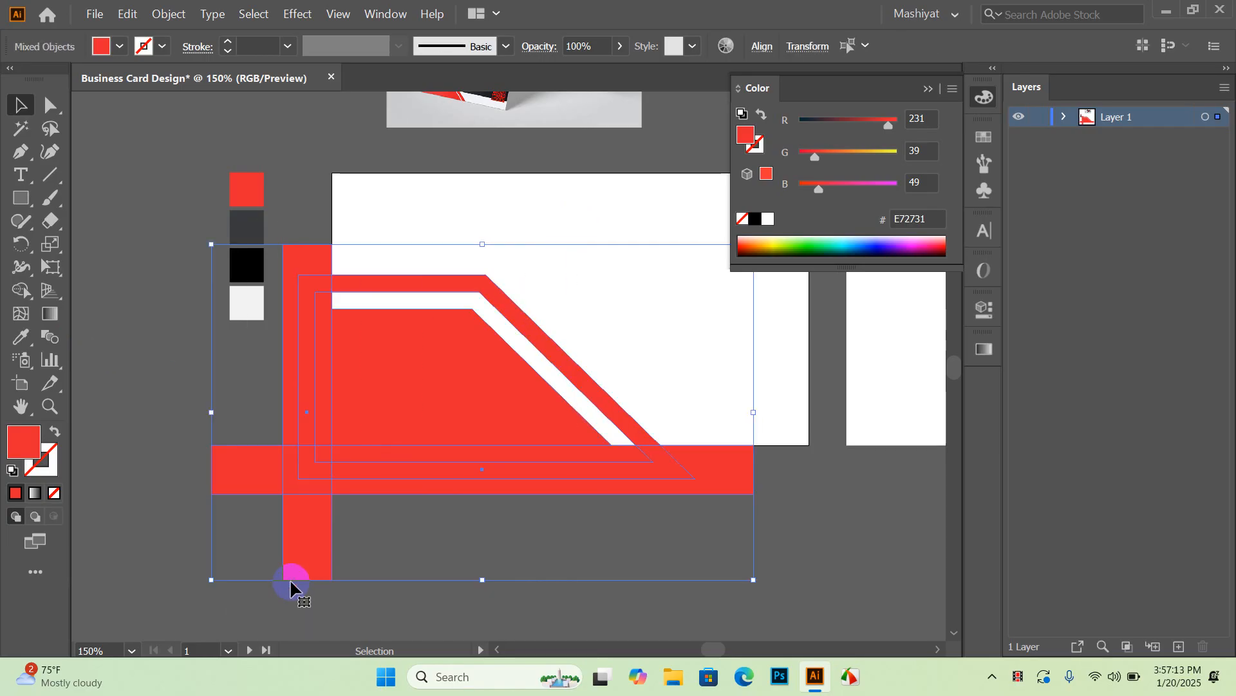
click(21, 289)
mouse_move(300, 233)
mouse_down()
mouse_move(333, 486)
mouse_move(345, 455)
mouse_move(450, 496)
mouse_up()
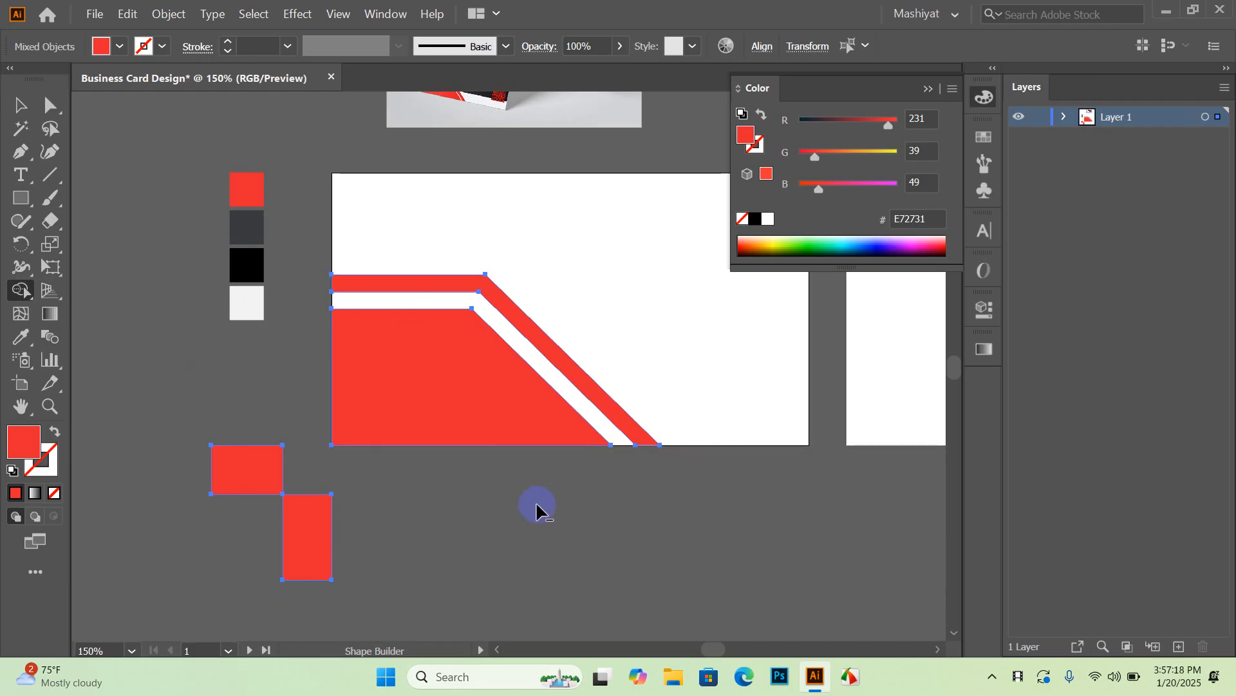
drag(536, 501, 210, 439)
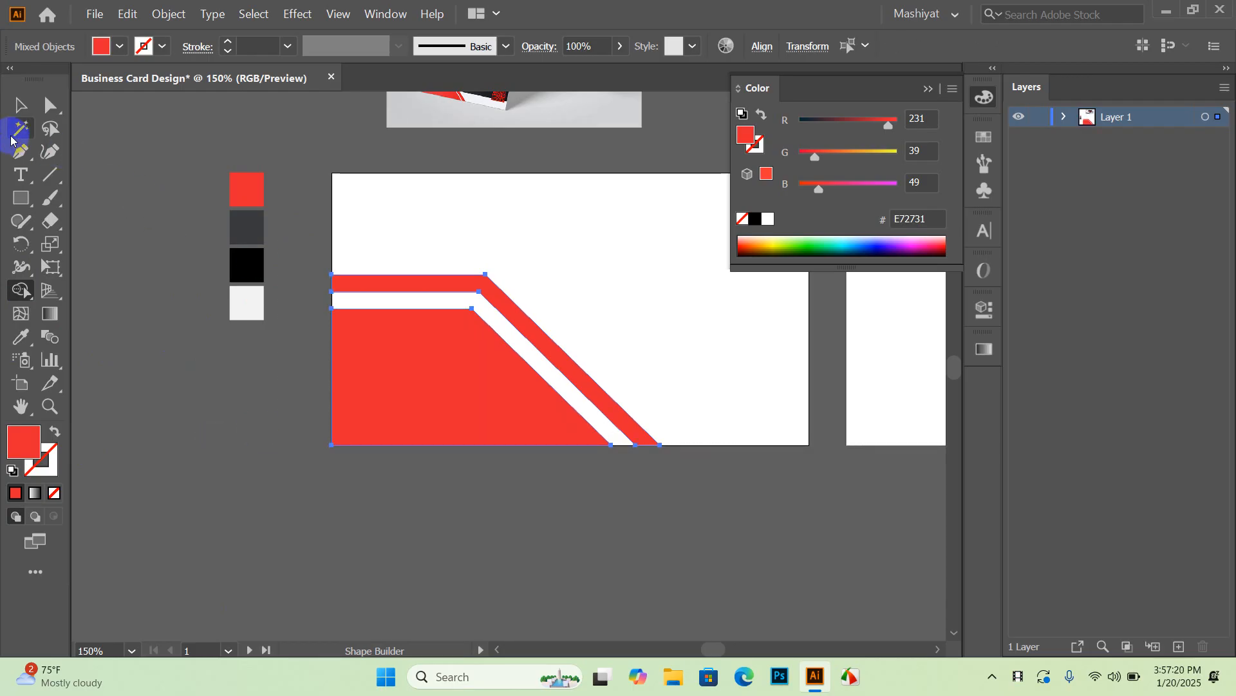
click(19, 105)
click(400, 500)
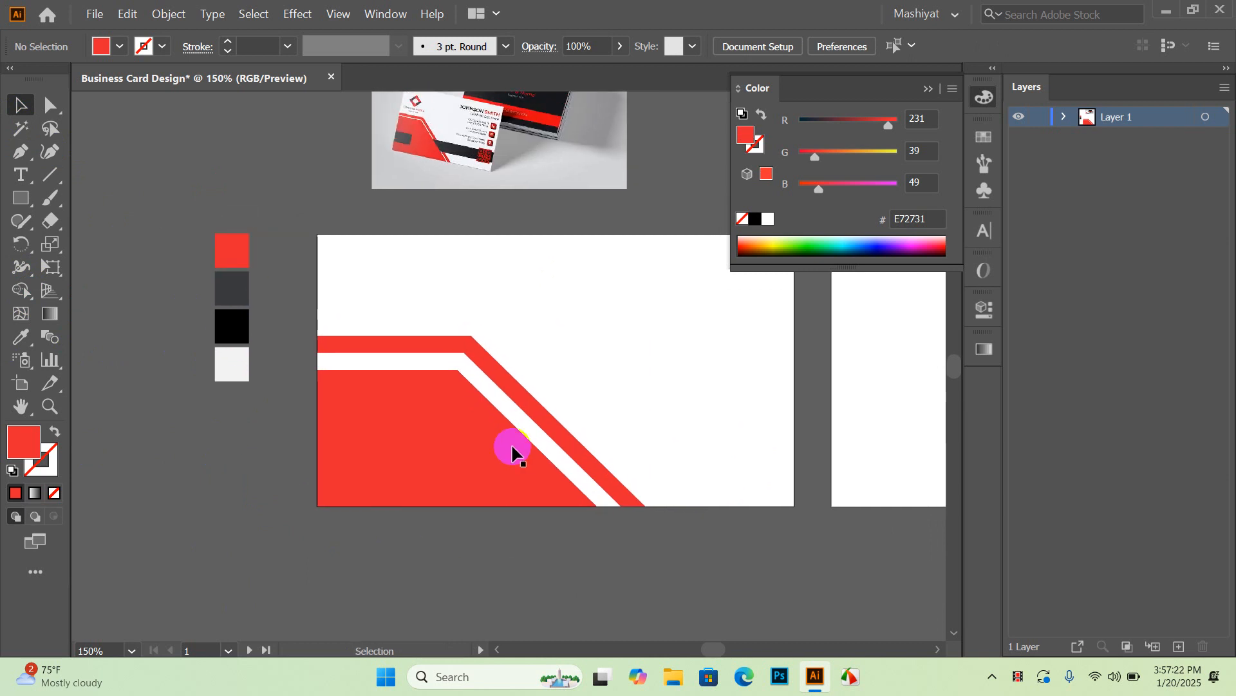
scroll(478, 368, down, 2)
scroll(485, 364, up, 2)
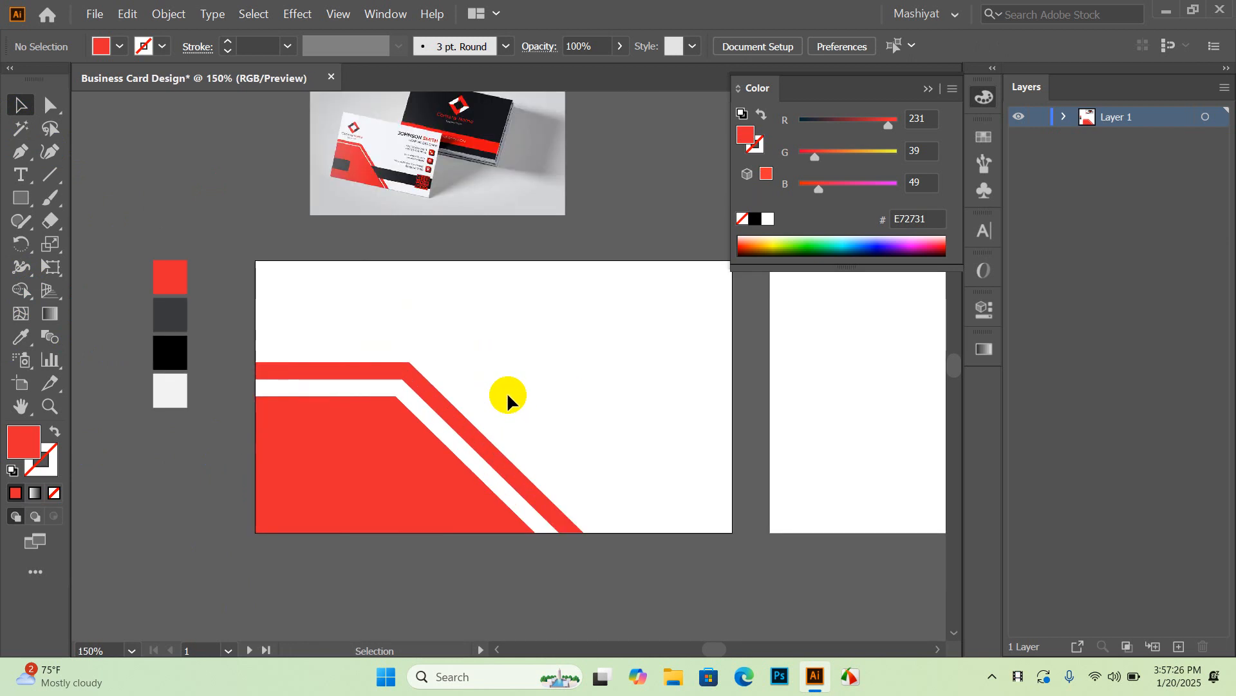
Step: Undo the Shape Builder trimming, covering rectangles and wide frame, going back to the narrower red border around the corner shape
key(ctrl+z)
key(ctrl+z)
key(ctrl+z)
key(ctrl+z)
key(ctrl+z)
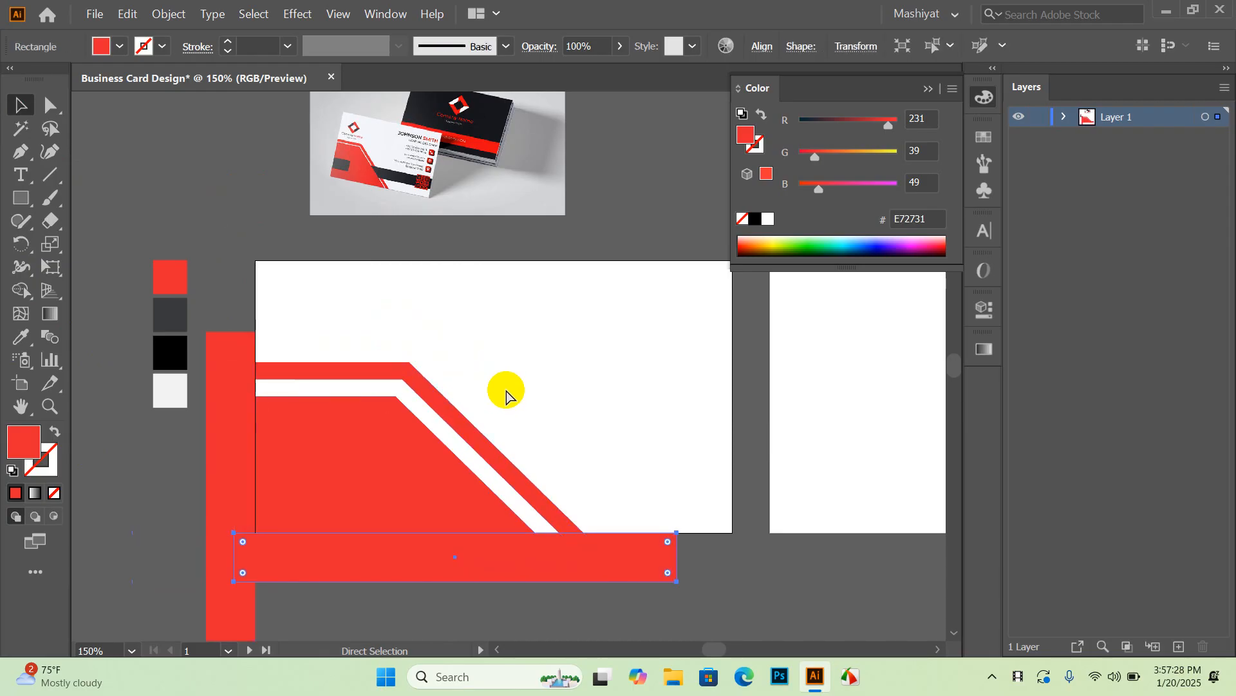
key(ctrl+z)
key(ctrl+z)
key(ctrl+z)
key(ctrl+z)
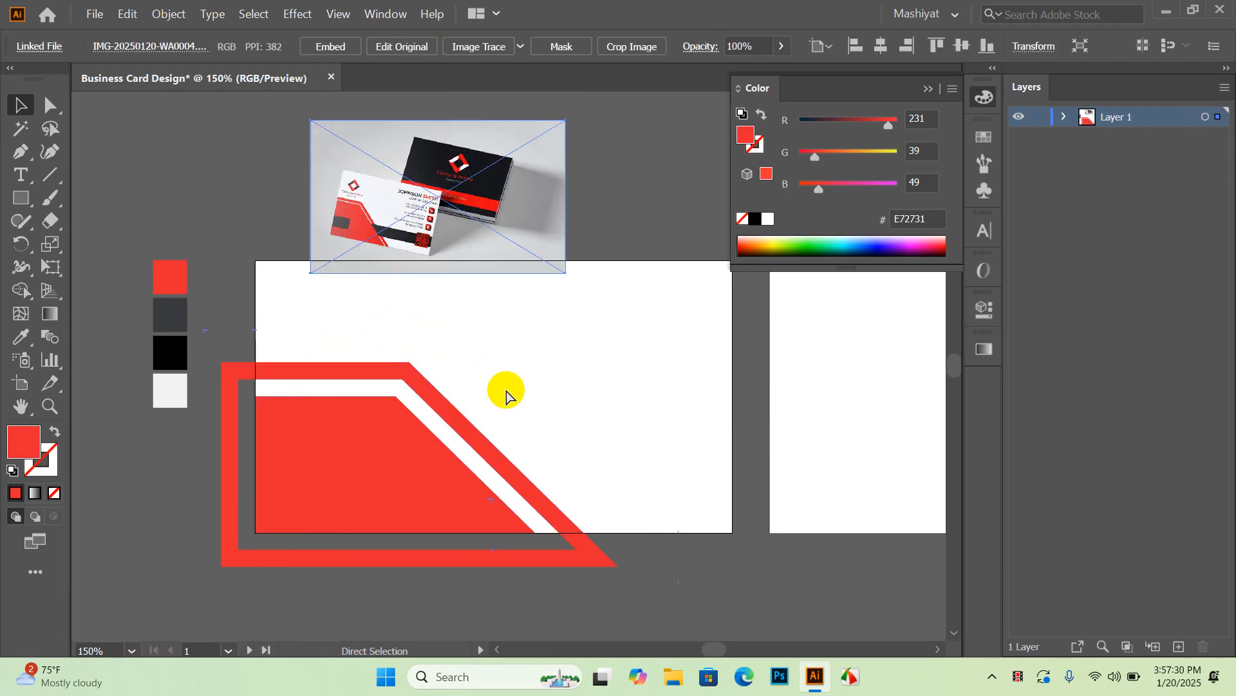
key(ctrl+shift+z)
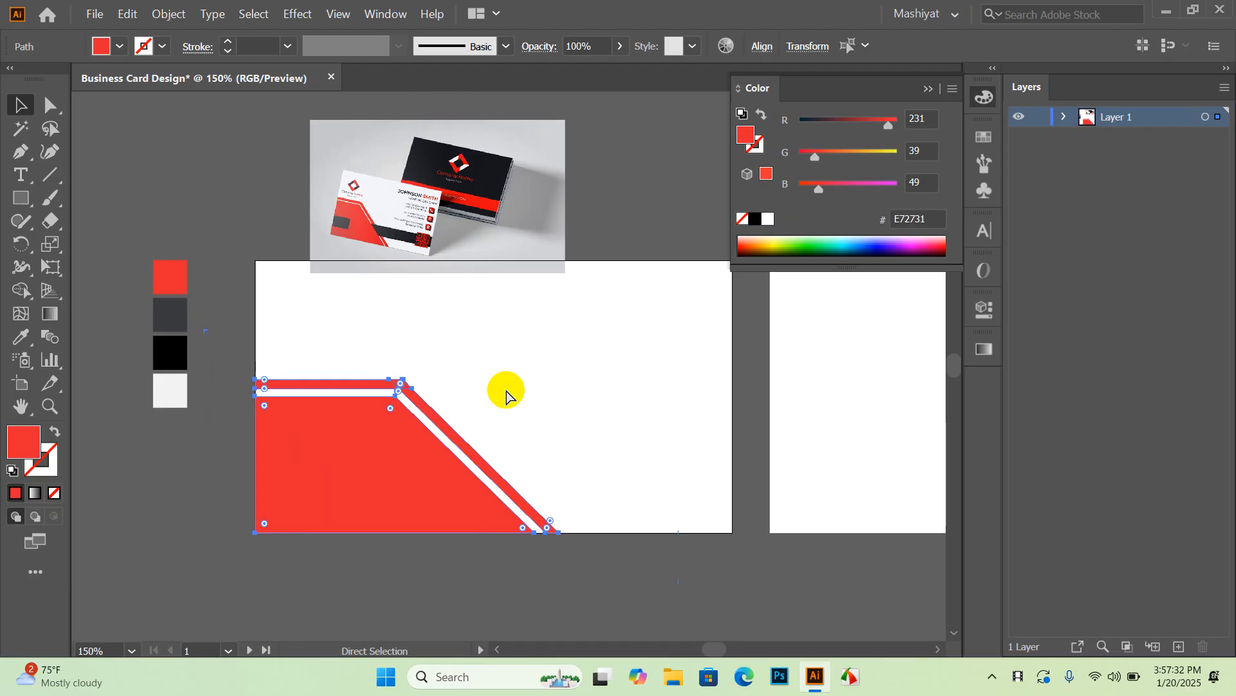
click(521, 372)
Step: Cut away the thin sliver at the red border's outer bend with Shape Builder so its corner is clean
scroll(411, 544, up, 1)
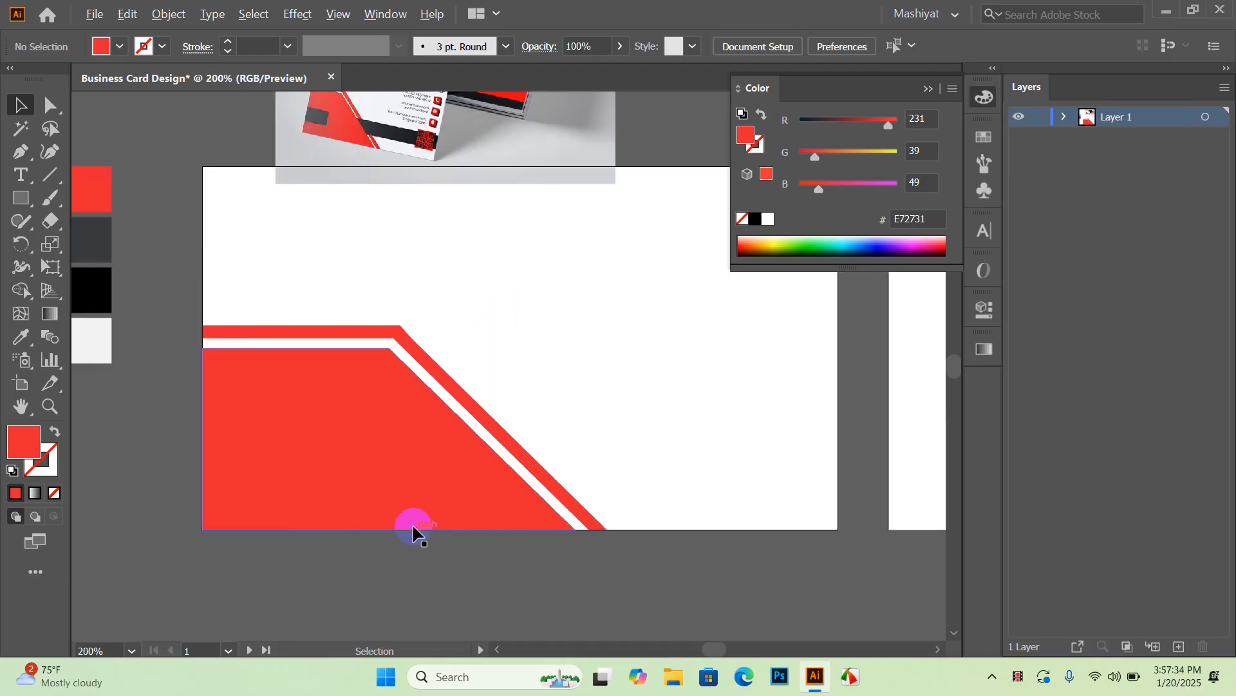
scroll(474, 391, up, 1)
scroll(482, 367, down, 1)
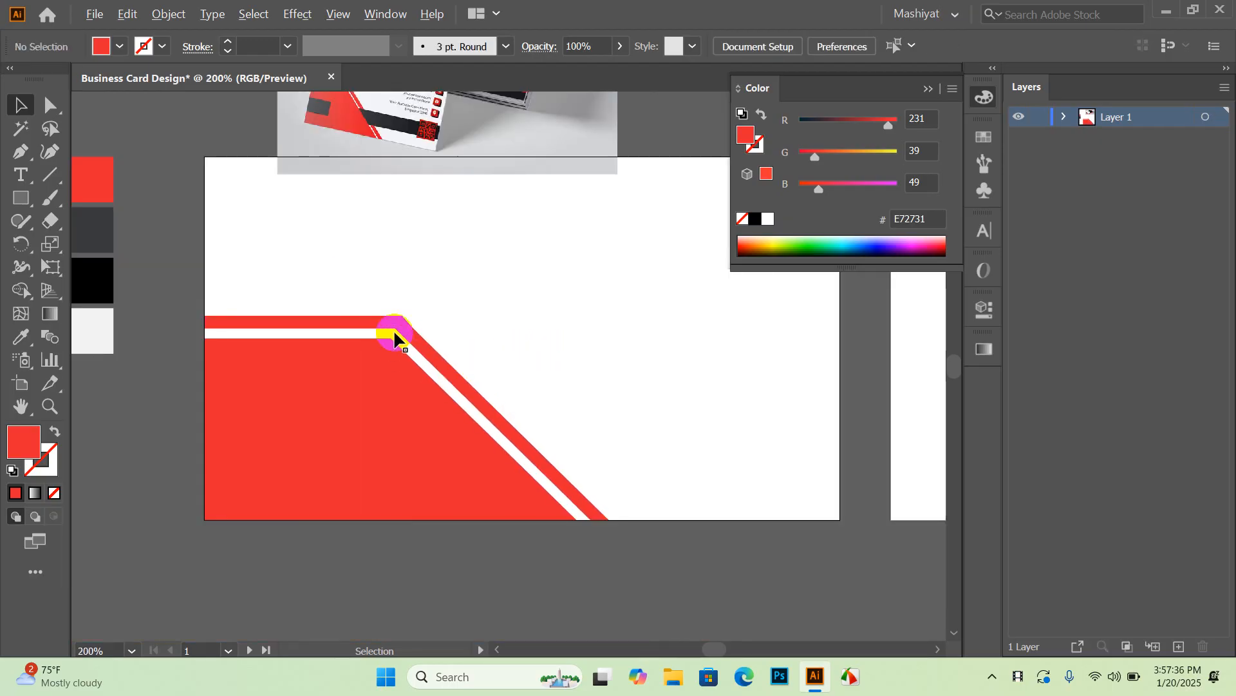
scroll(394, 335, up, 4)
drag(478, 258, 242, 317)
click(24, 289)
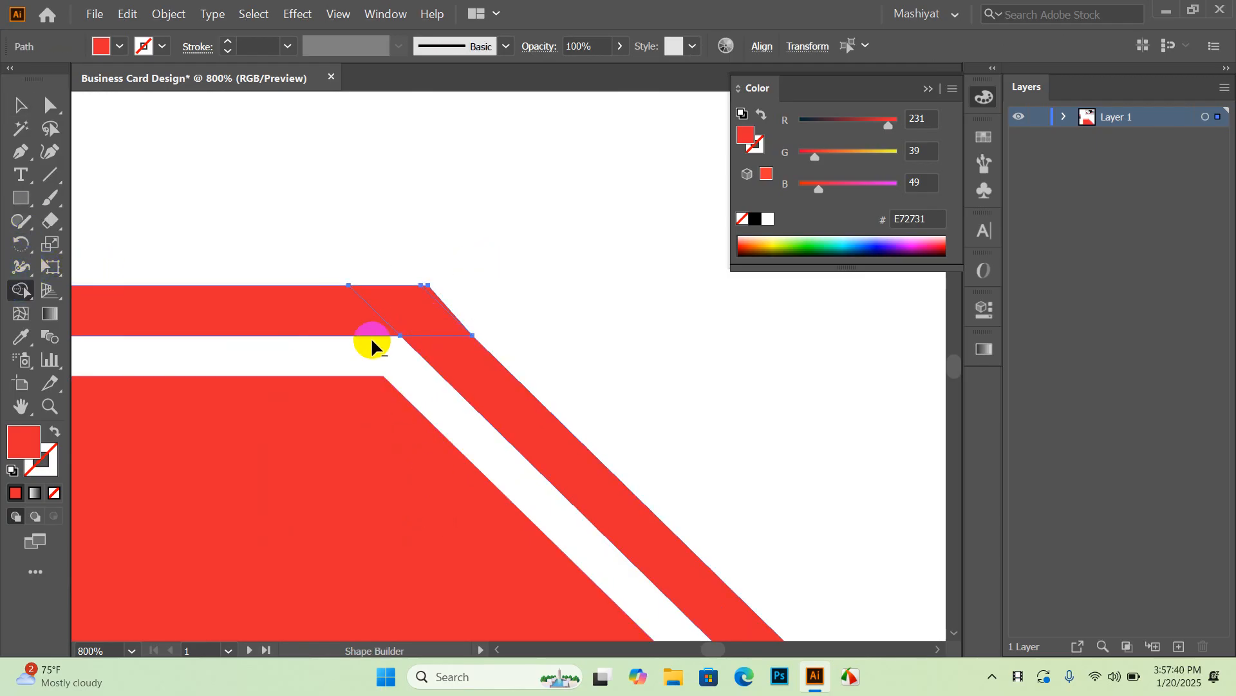
scroll(372, 341, up, 2)
scroll(436, 293, up, 1)
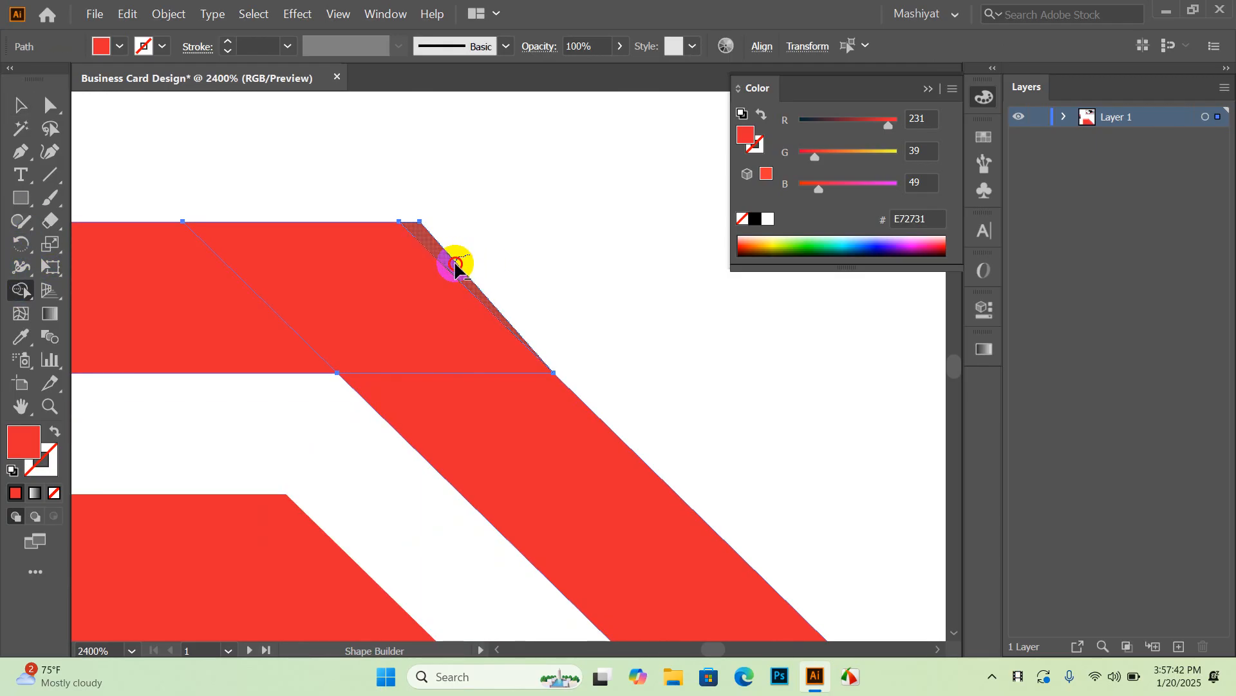
scroll(500, 273, down, 4)
key(v)
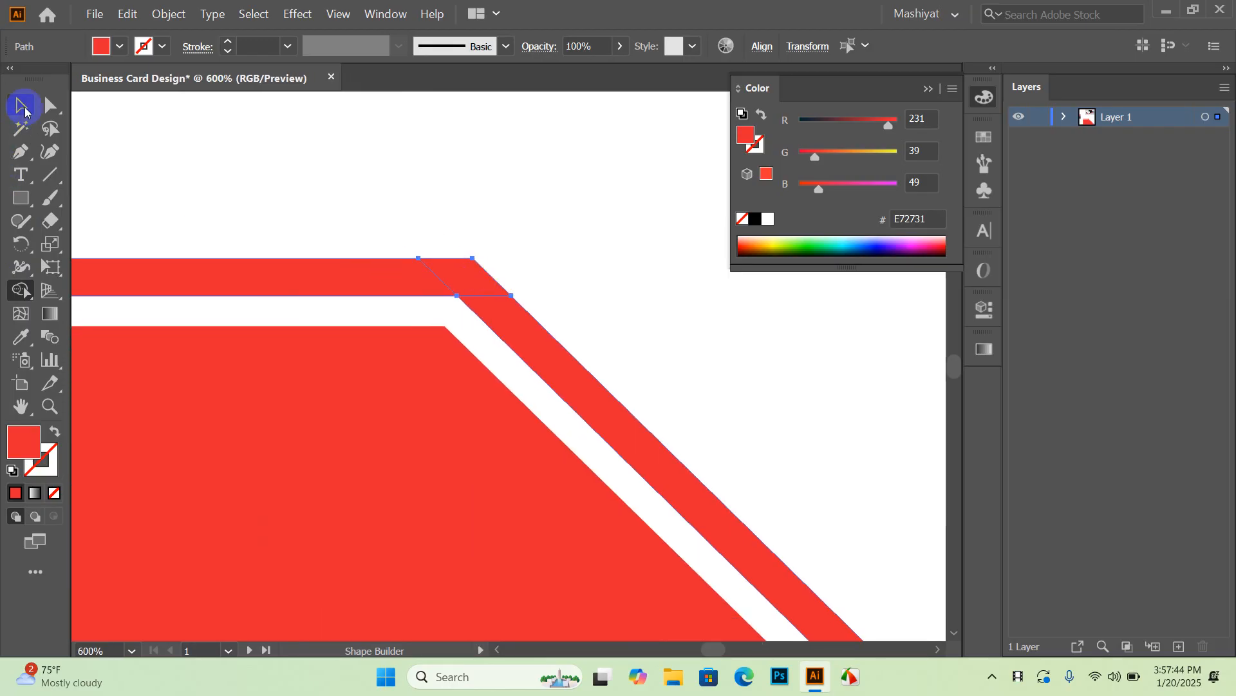
click(329, 196)
Step: Examine the dark block and dark horizontal band on the white card in the reference image
scroll(366, 221, down, 4)
drag(526, 277, 528, 423)
click(355, 241)
scroll(355, 241, up, 2)
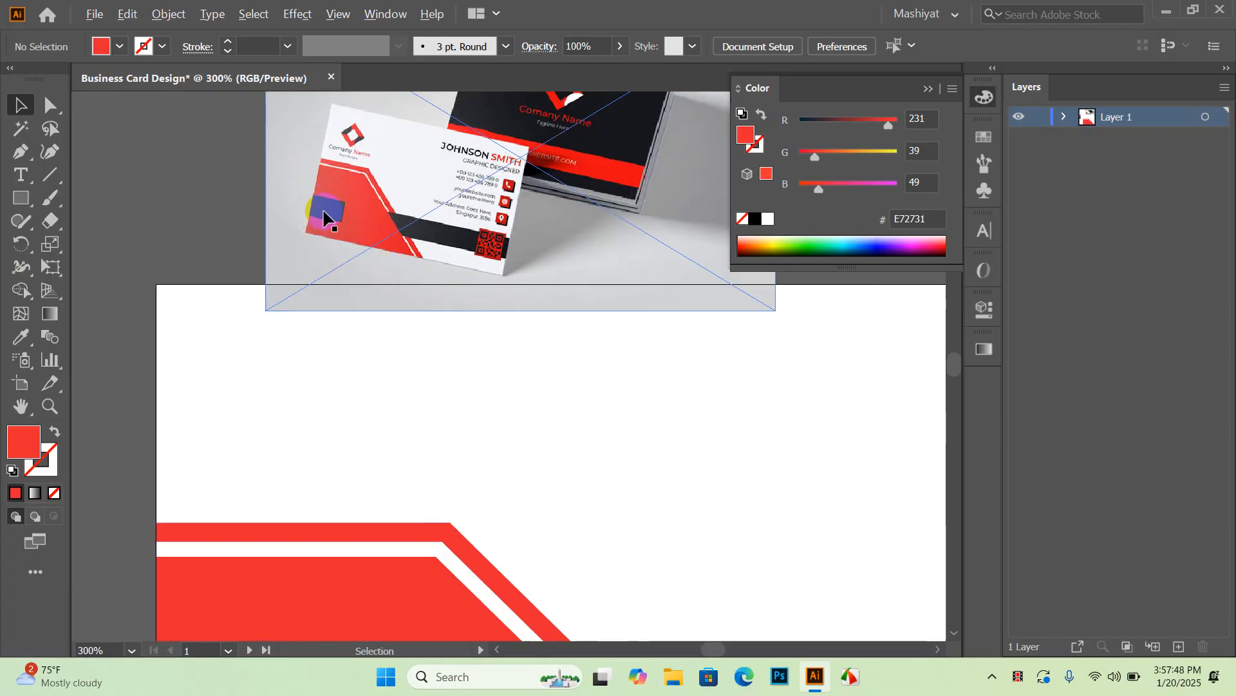
scroll(346, 215, up, 2)
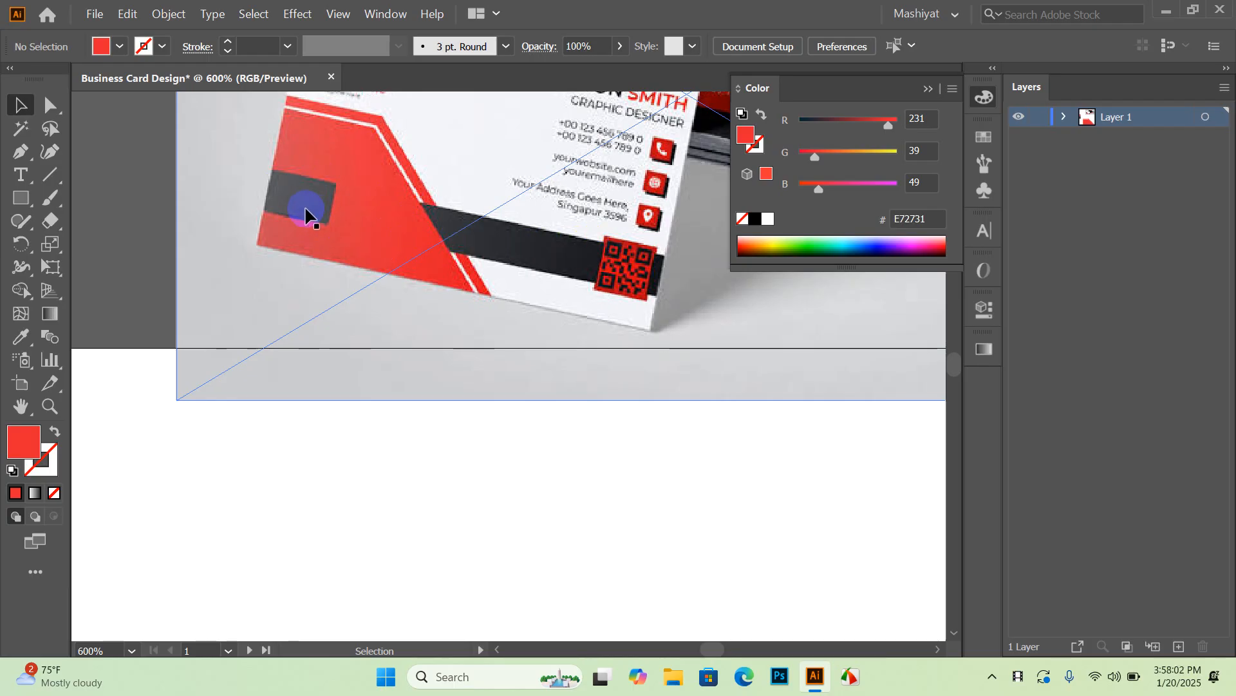
scroll(359, 232, down, 3)
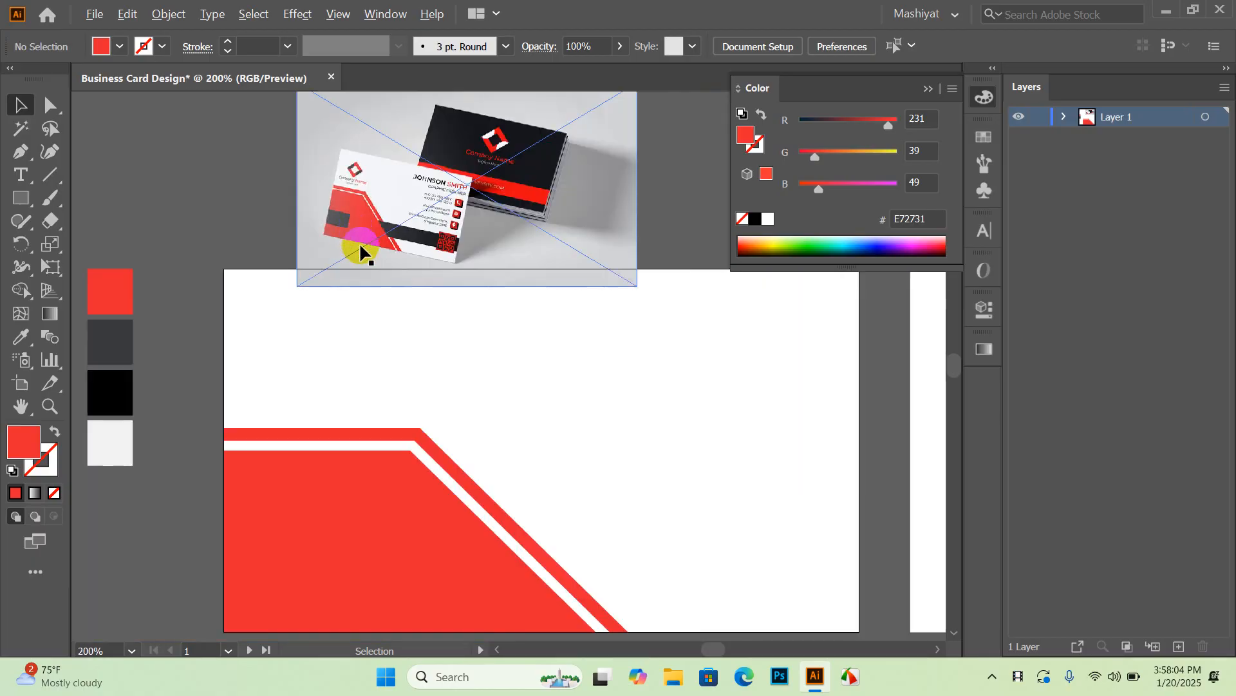
drag(522, 397, 502, 292)
scroll(486, 288, down, 1)
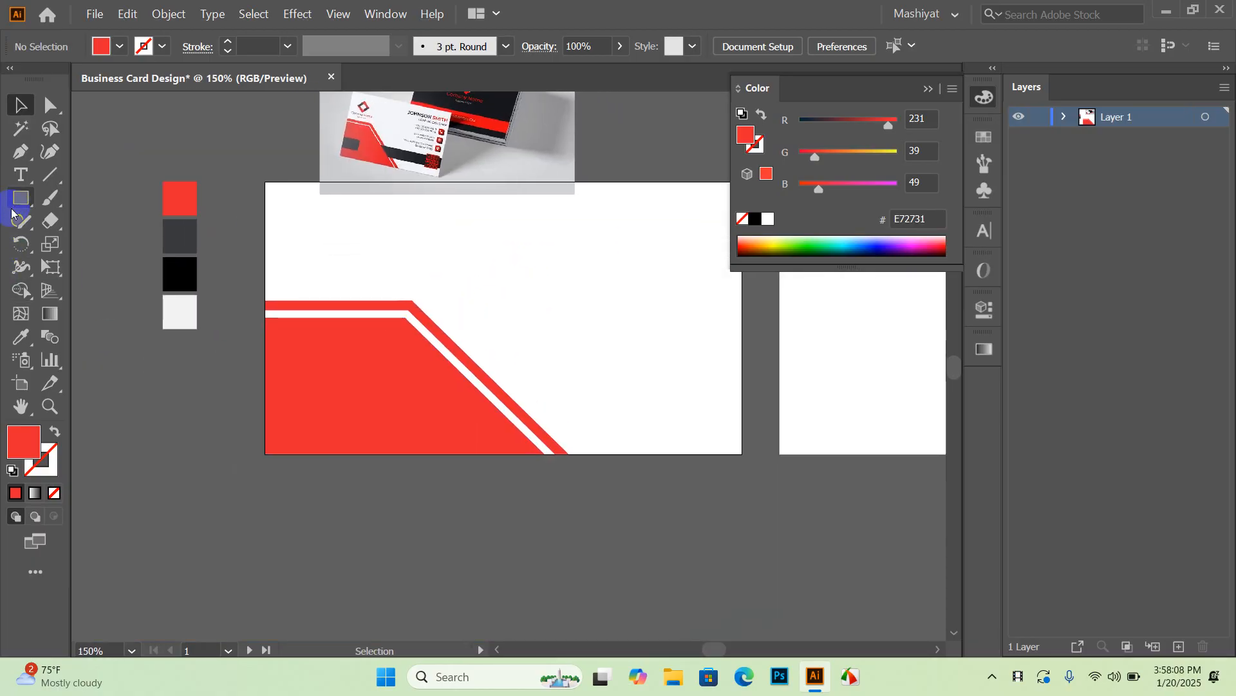
Step: Draw a horizontal rectangle across the card's lower part and fit it to the card's left and right edges
drag(20, 199, 137, 207)
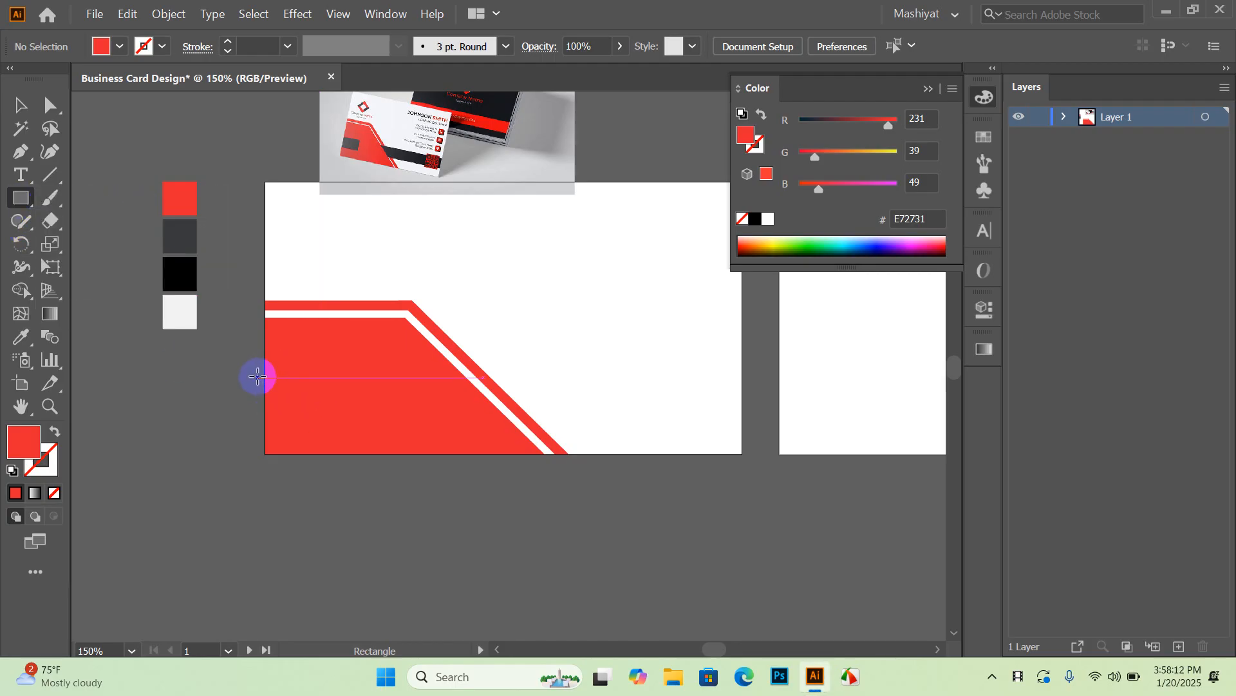
drag(257, 376, 743, 419)
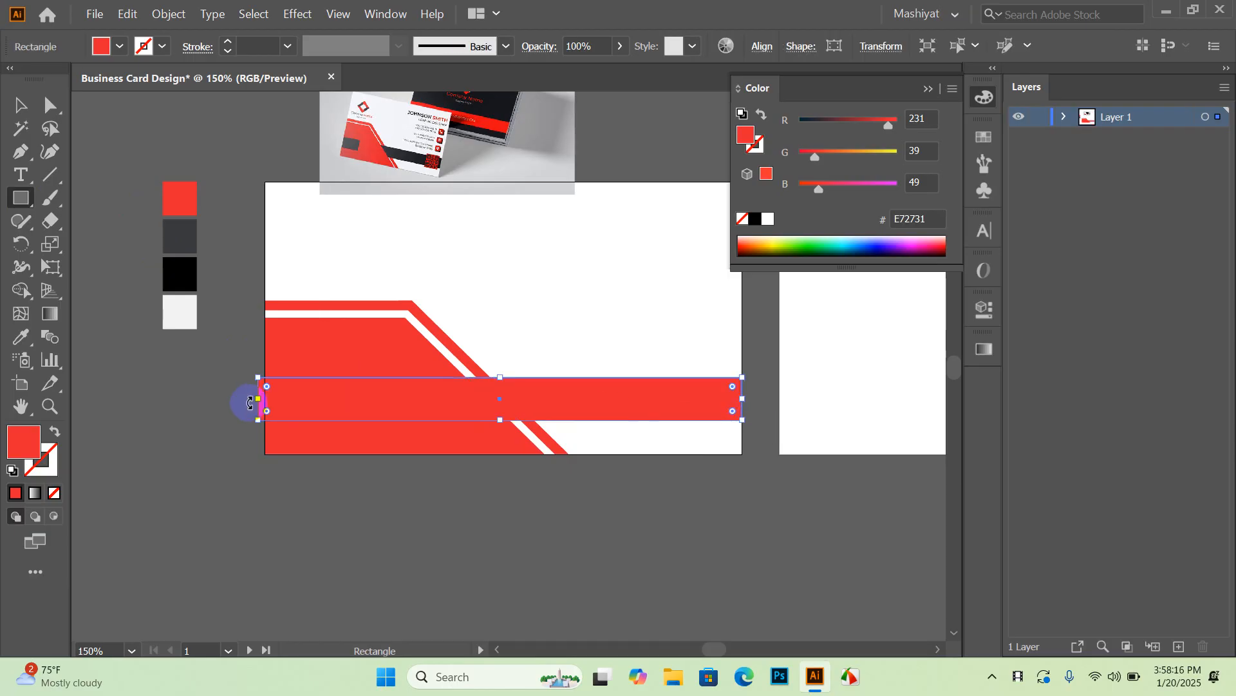
drag(258, 402, 277, 389)
scroll(262, 401, up, 4)
scroll(244, 389, down, 3)
scroll(244, 389, down, 1)
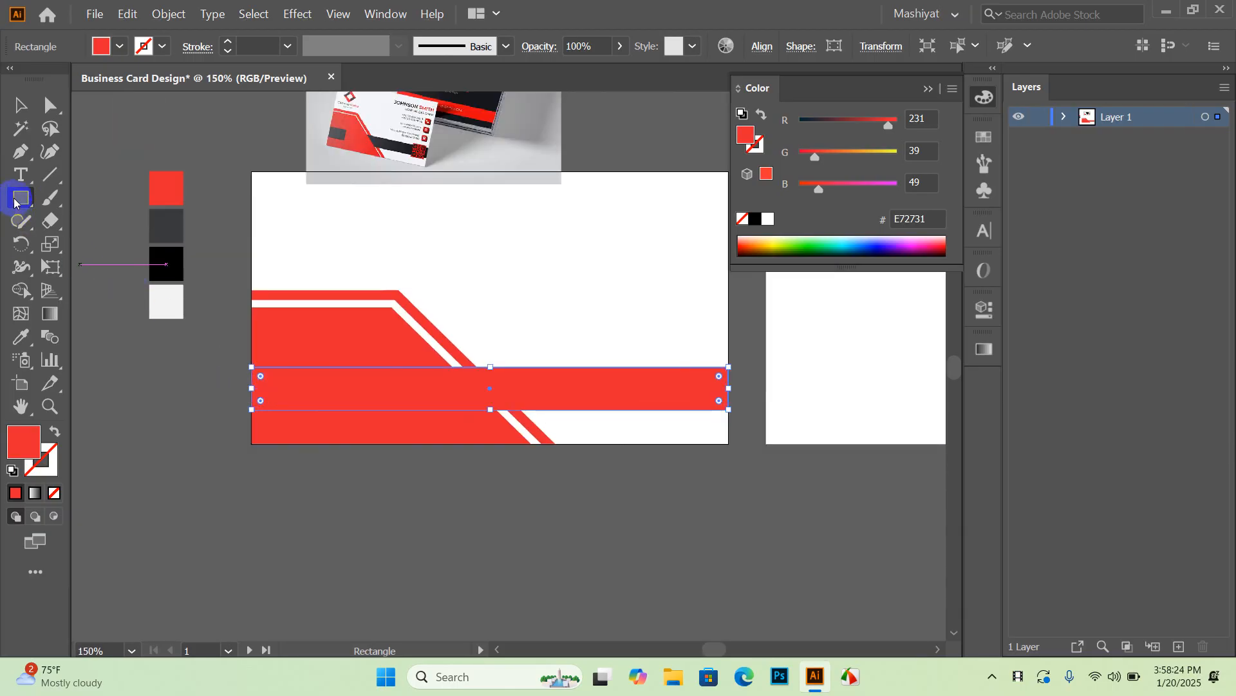
Step: Fill the horizontal band with the dark grey 393B3D sampled from the colour swatches beside the card
click(20, 337)
click(169, 224)
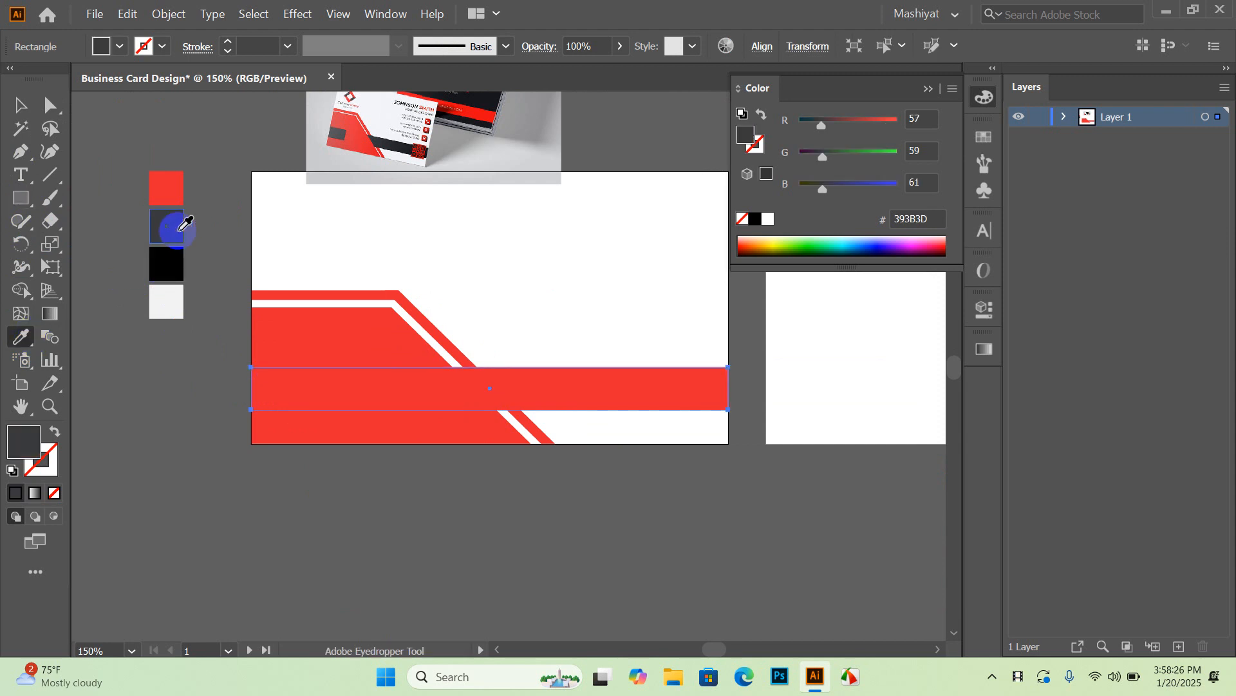
click(21, 105)
click(186, 515)
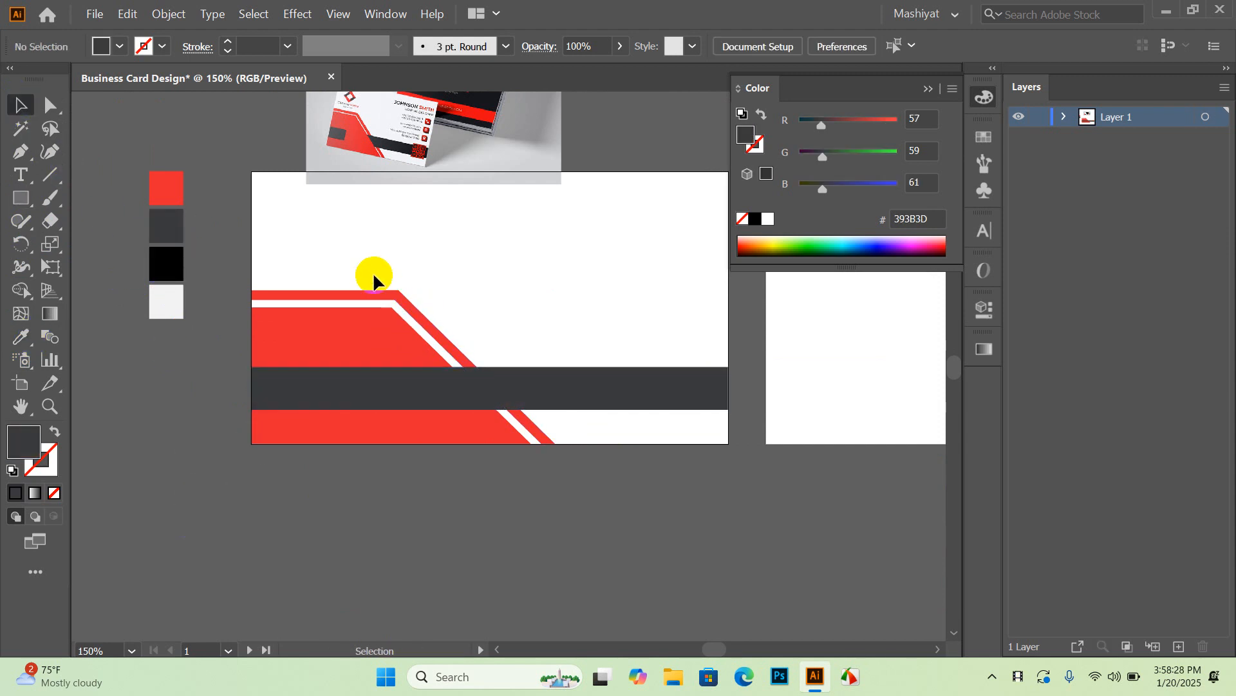
Step: Bring the red corner shape to the front so it covers the left part of the dark grey band
scroll(475, 476, up, 2)
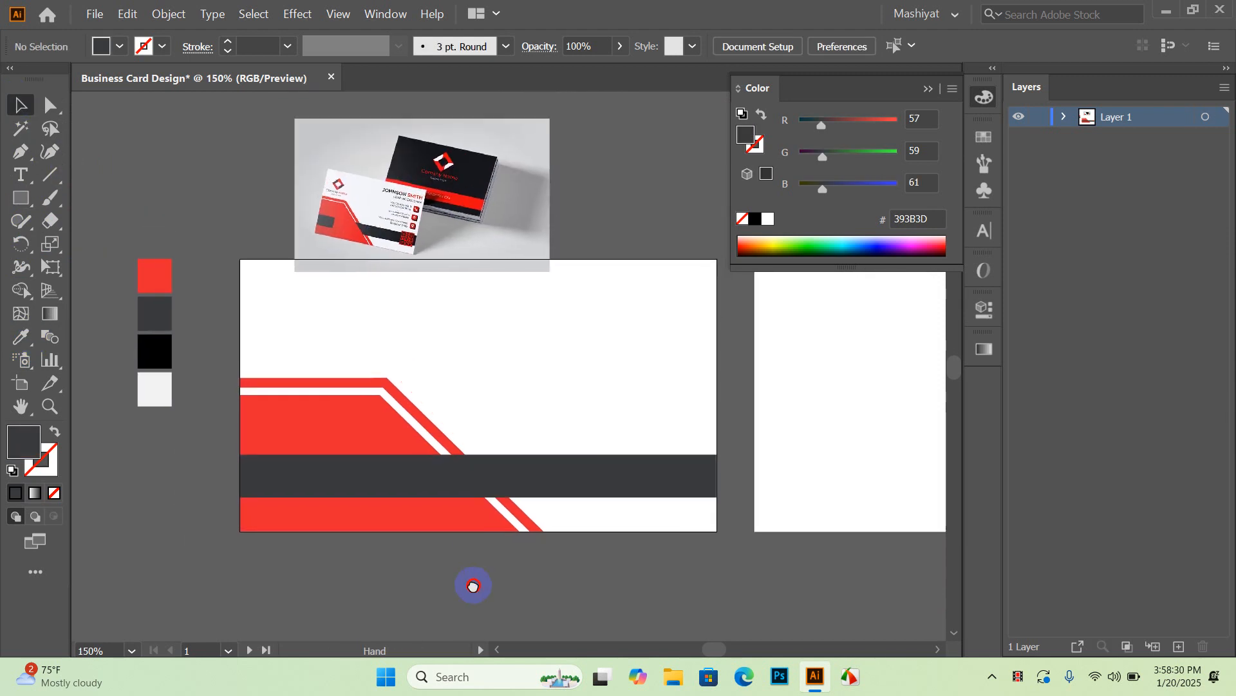
click(556, 484)
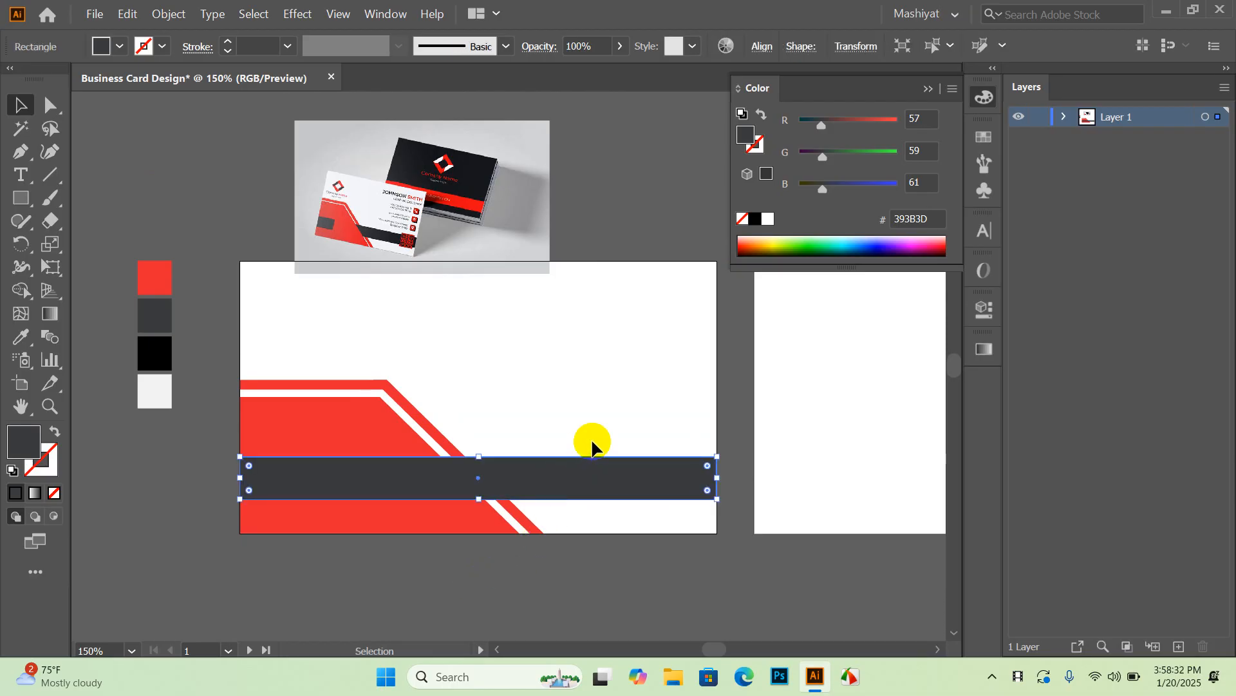
click(329, 433)
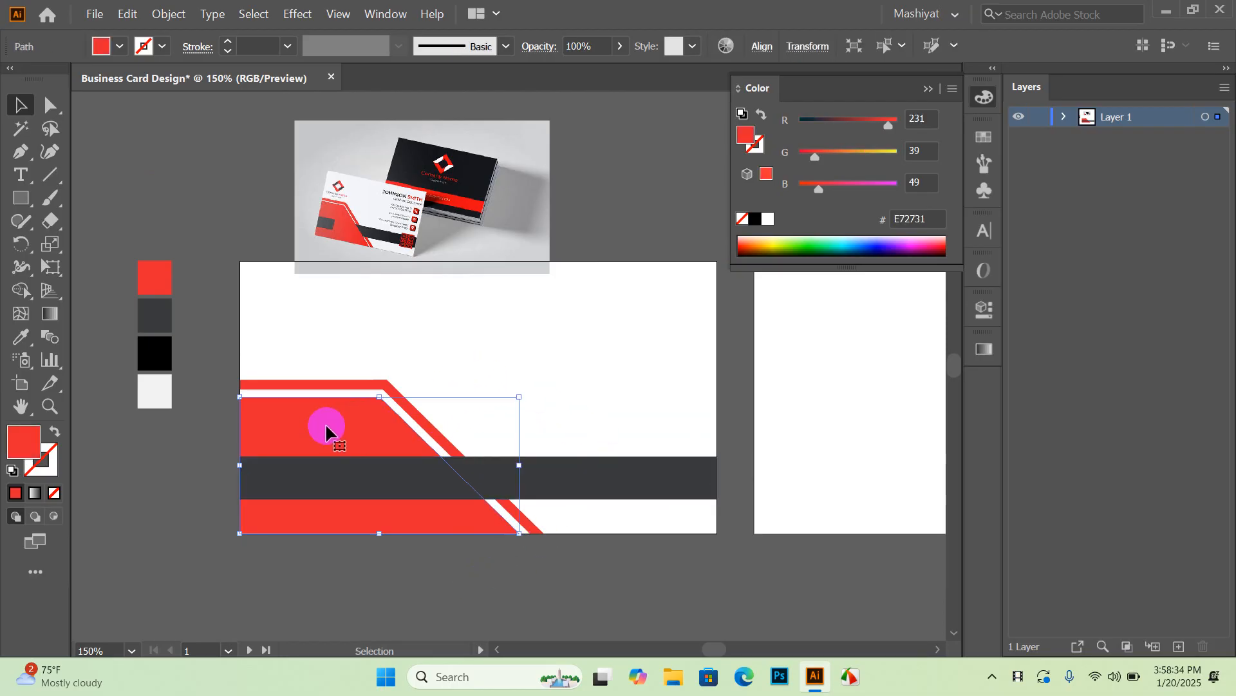
alt+scroll(361, 428, up, 1)
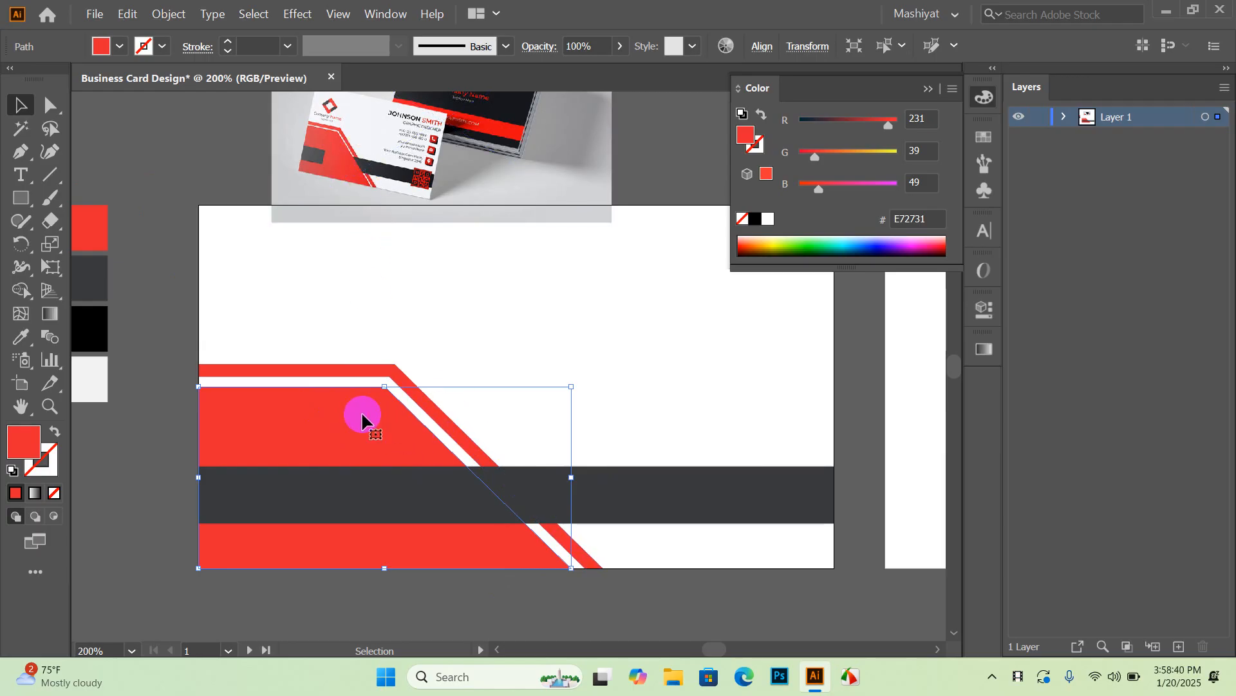
click(620, 508)
click(624, 424)
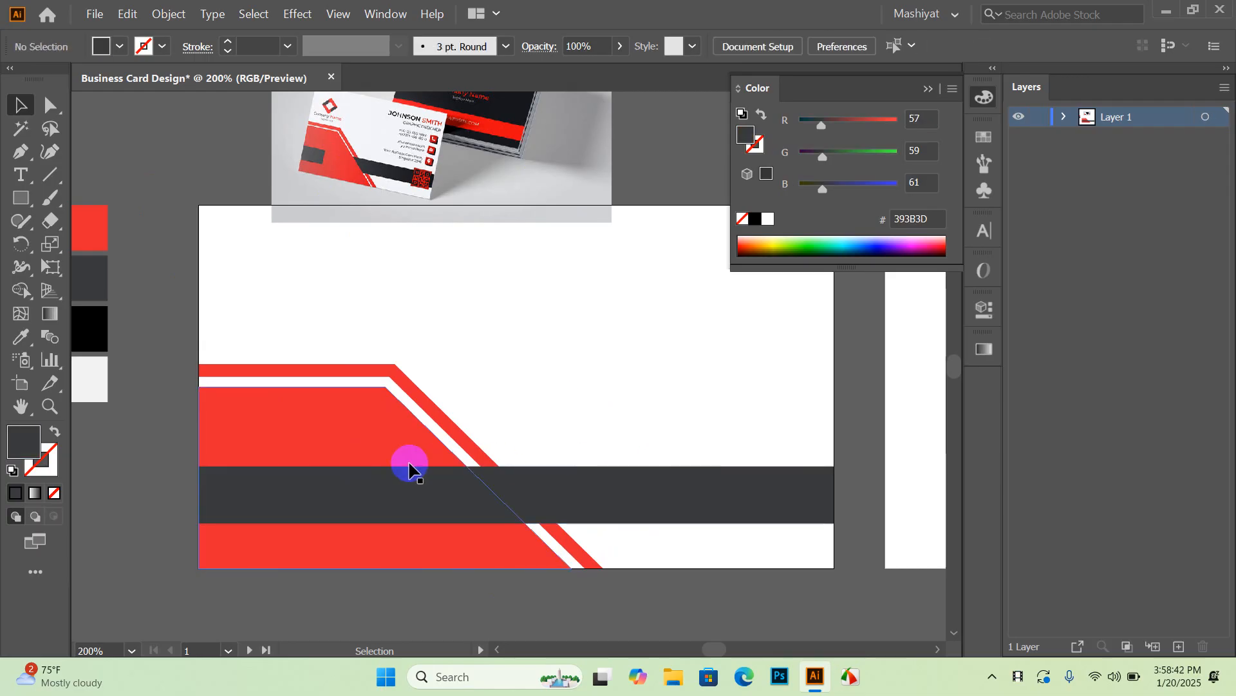
click(361, 421)
right_click(298, 424)
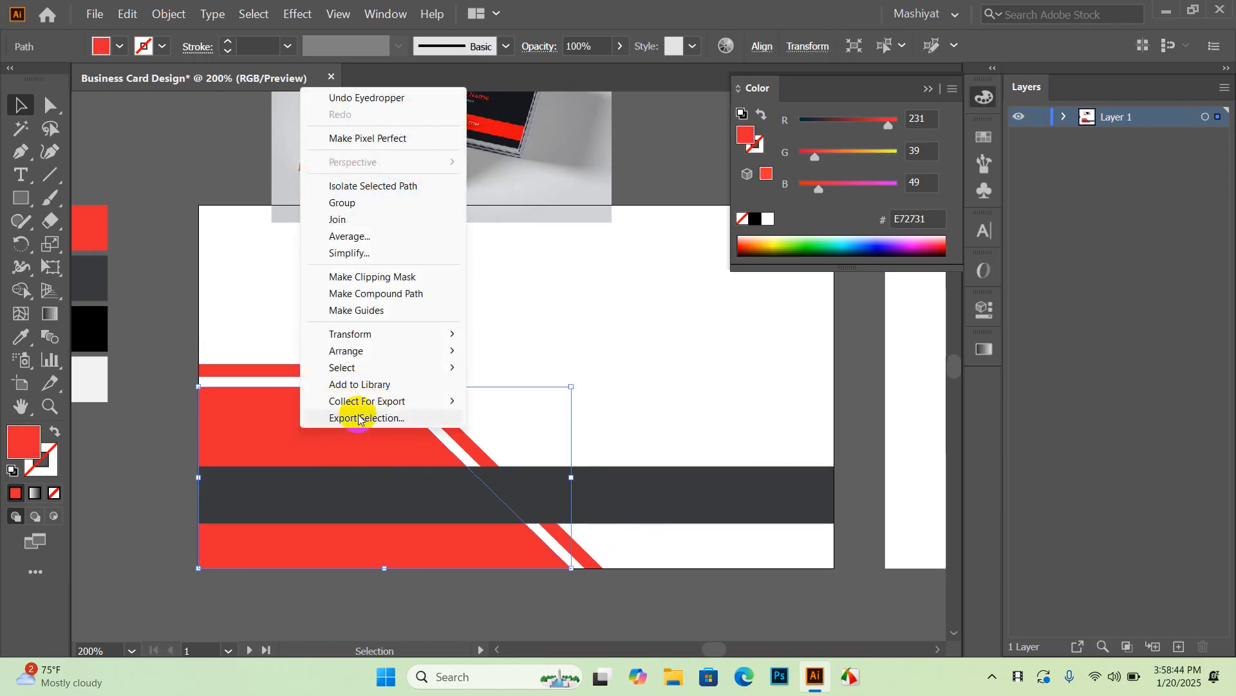
mouse_move(445, 350)
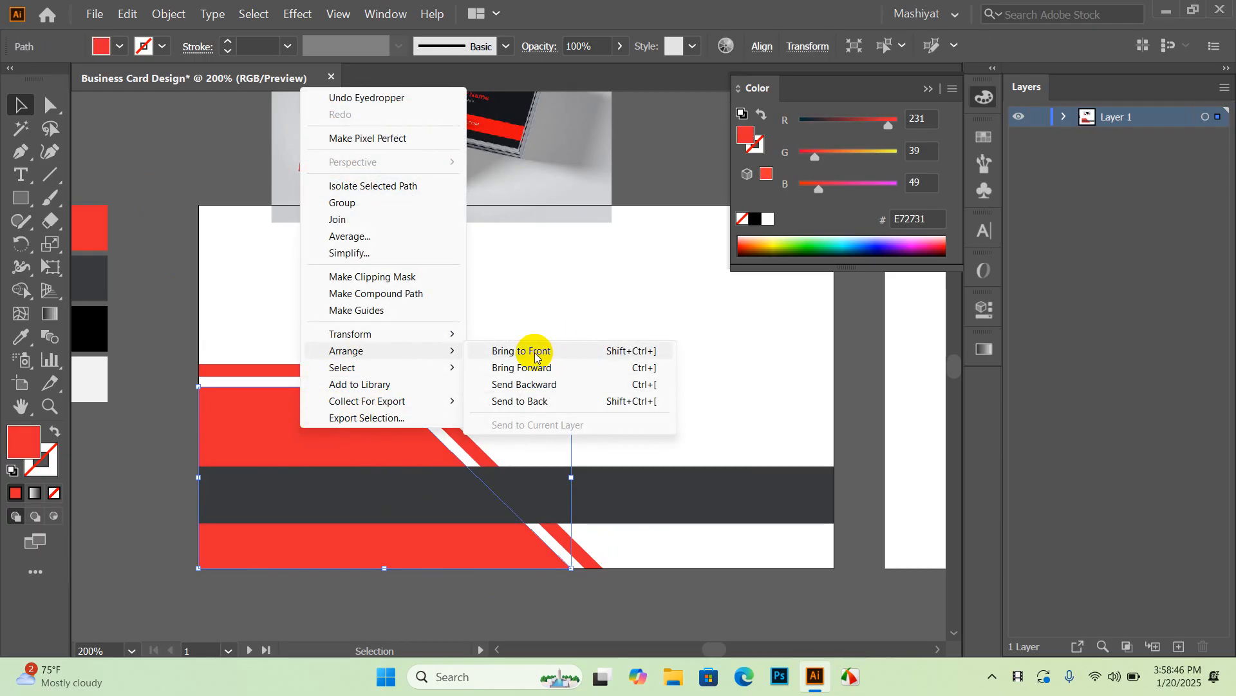
click(661, 352)
click(316, 449)
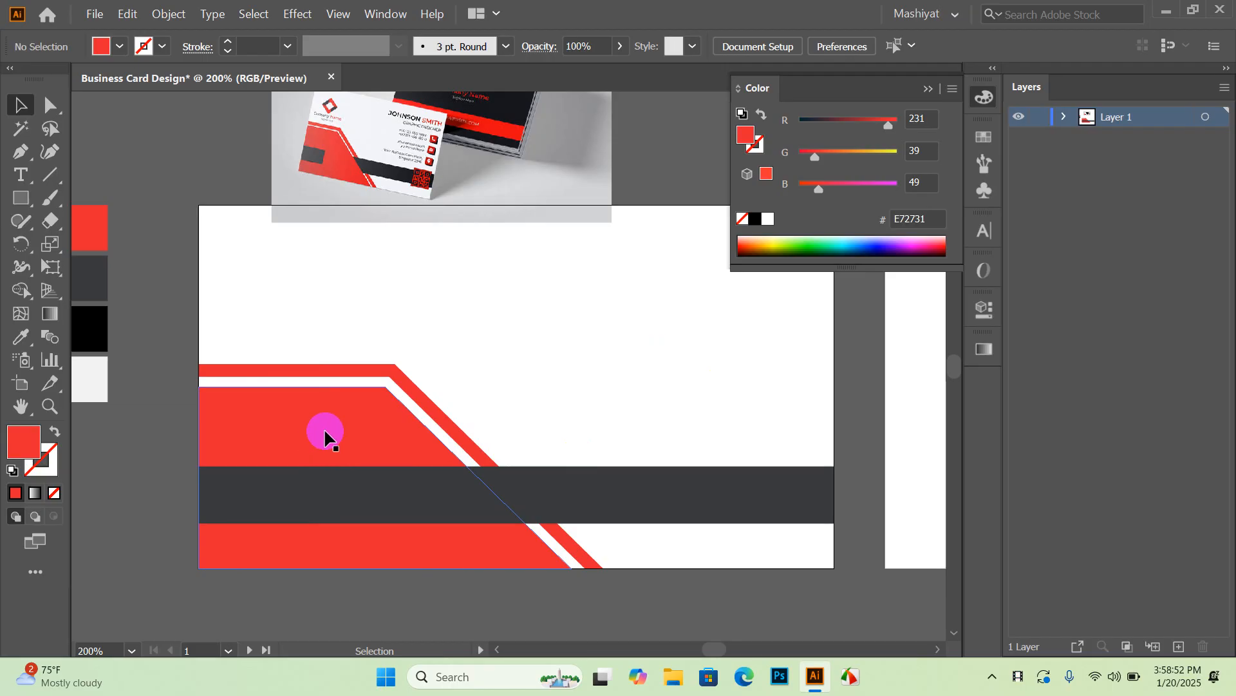
click(329, 439)
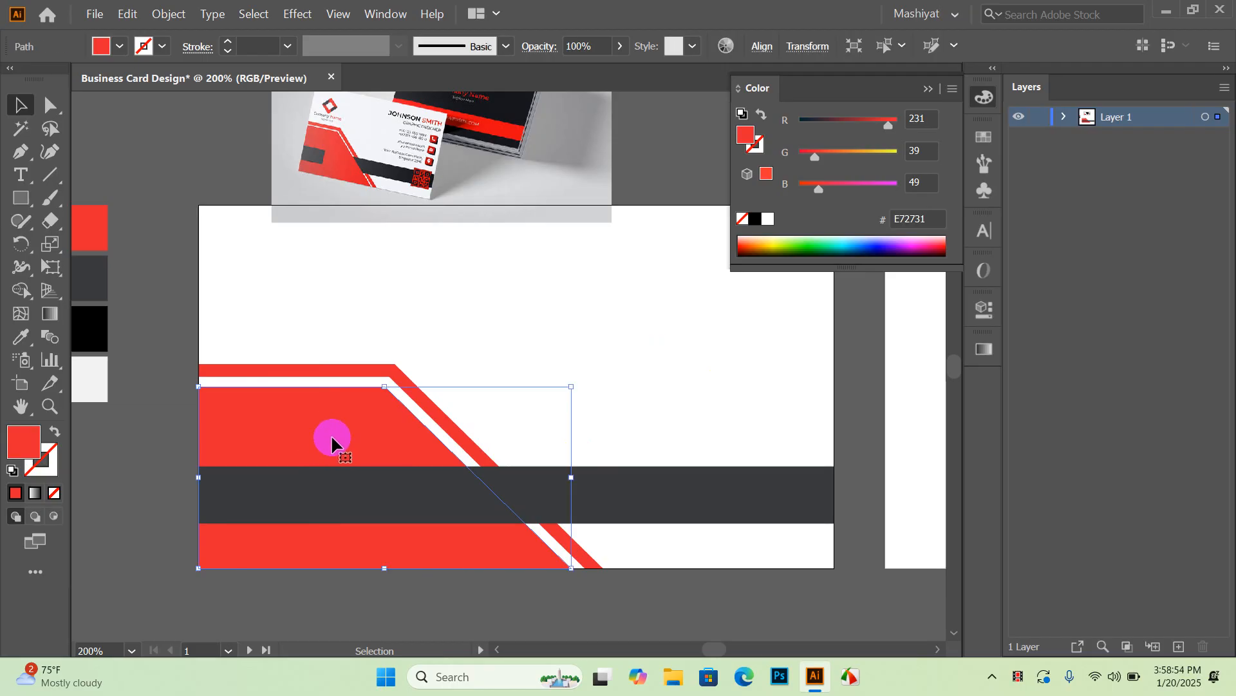
key(ctrl+shift+bracketright)
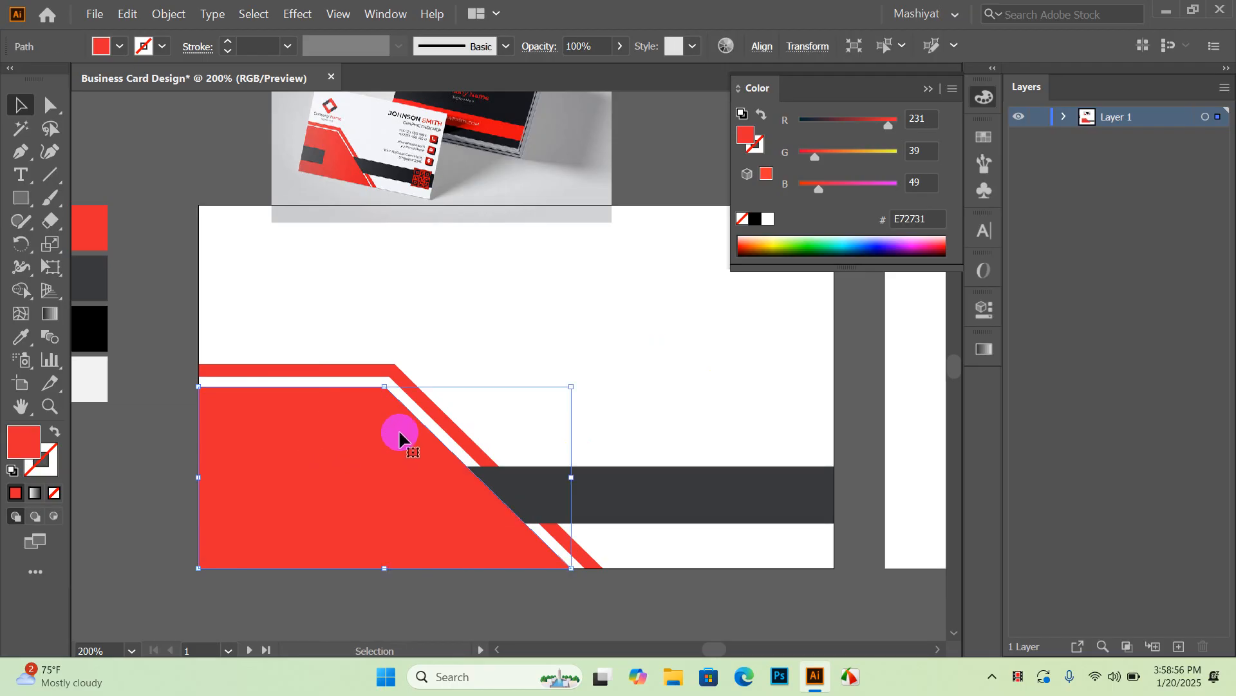
click(608, 353)
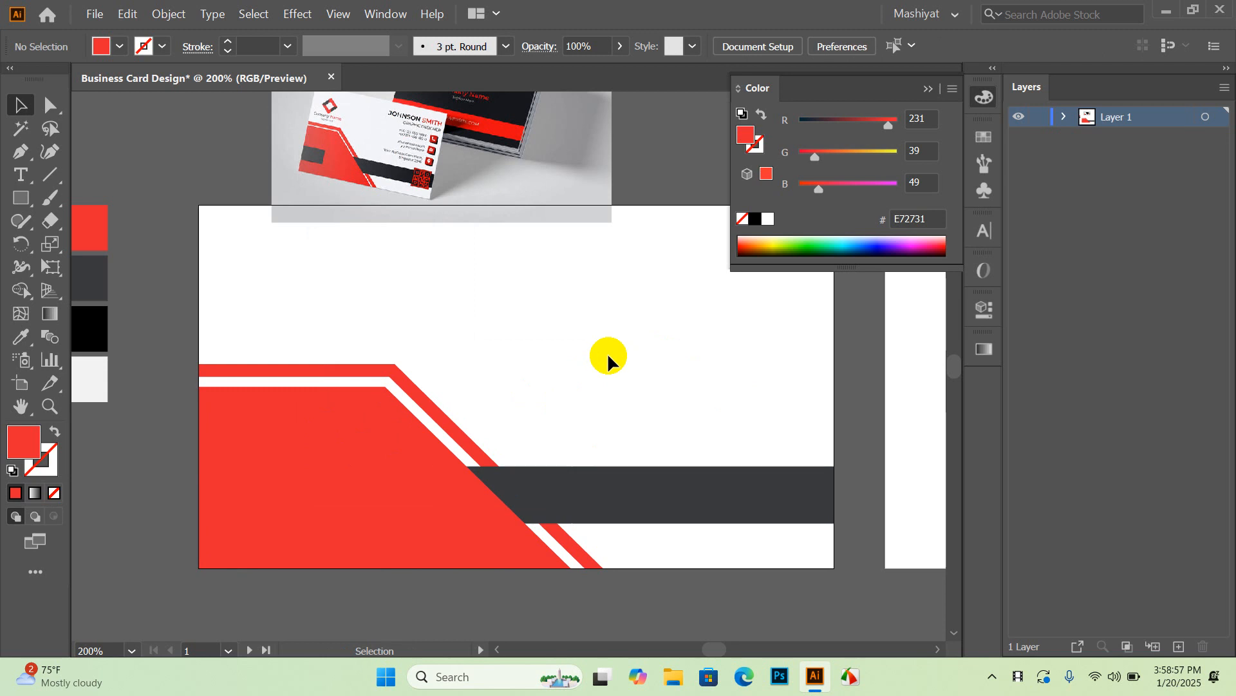
Step: Try placing a duplicate of the dark grey band below the card's bottom edge
click(675, 496)
scroll(675, 496, down, 1)
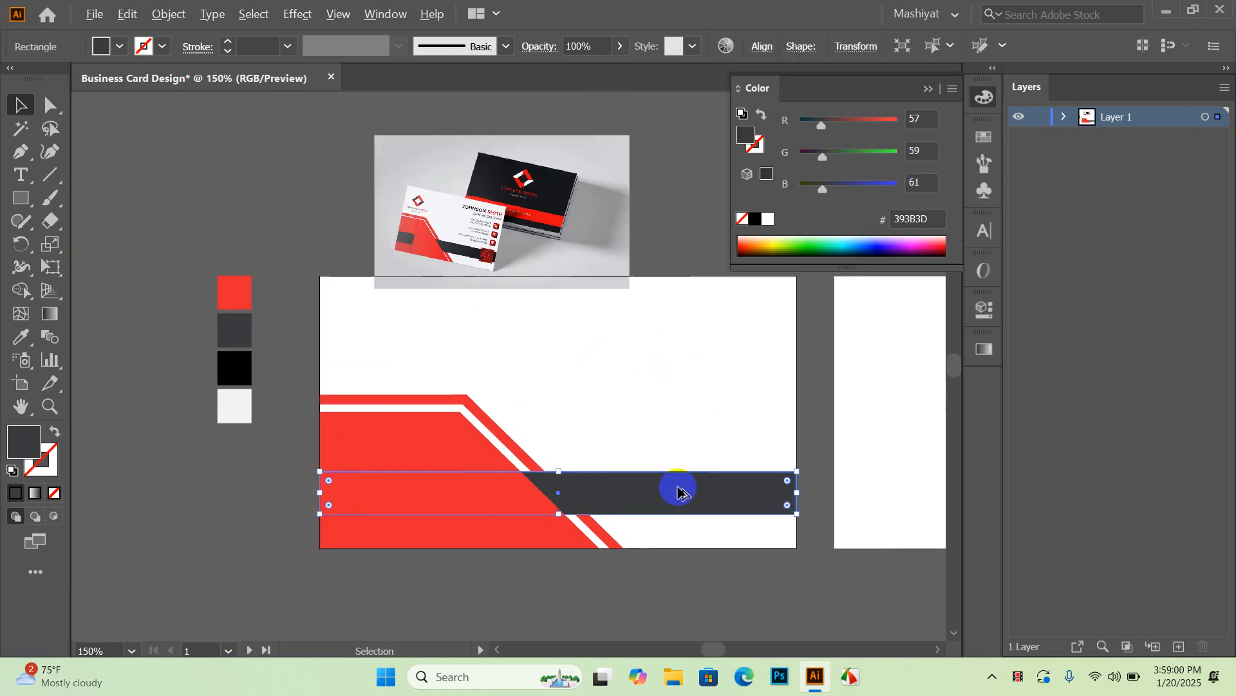
drag(675, 496, 660, 583)
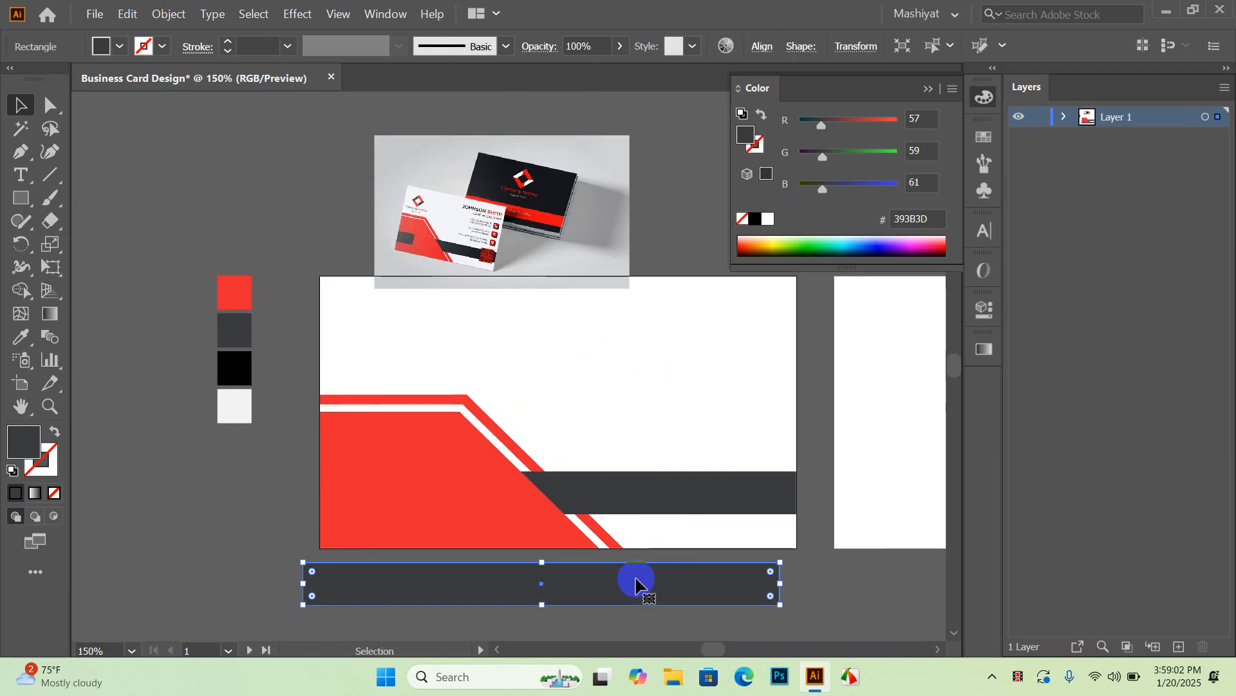
key(ctrl+z)
click(648, 605)
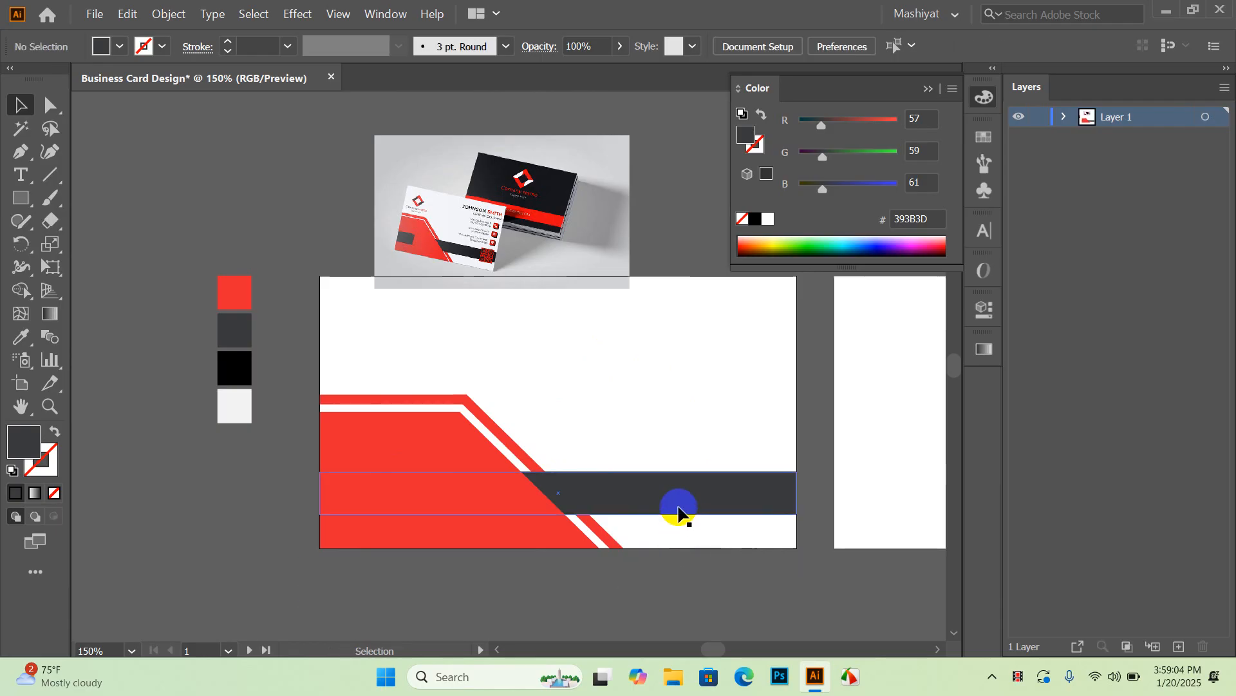
Step: Paste a copy of the dark grey band in place and bring it in front of the red corner shape
click(678, 512)
key(ctrl+c)
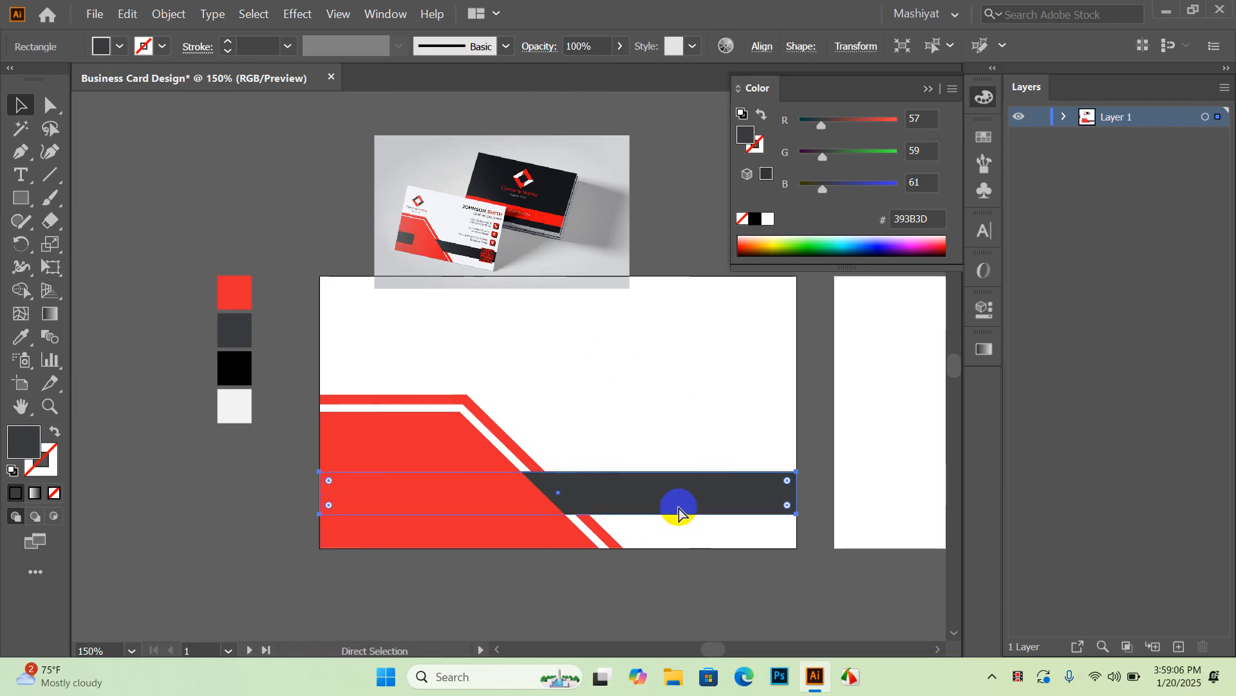
key(ctrl+f)
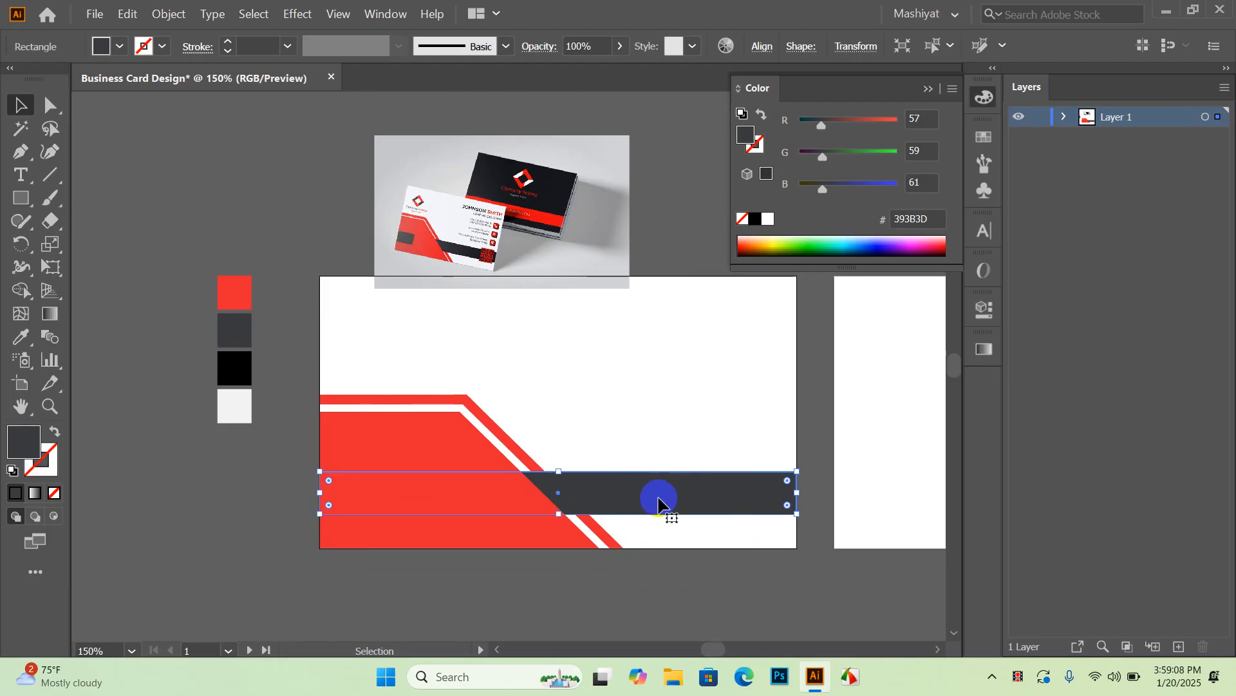
key(ctrl+f)
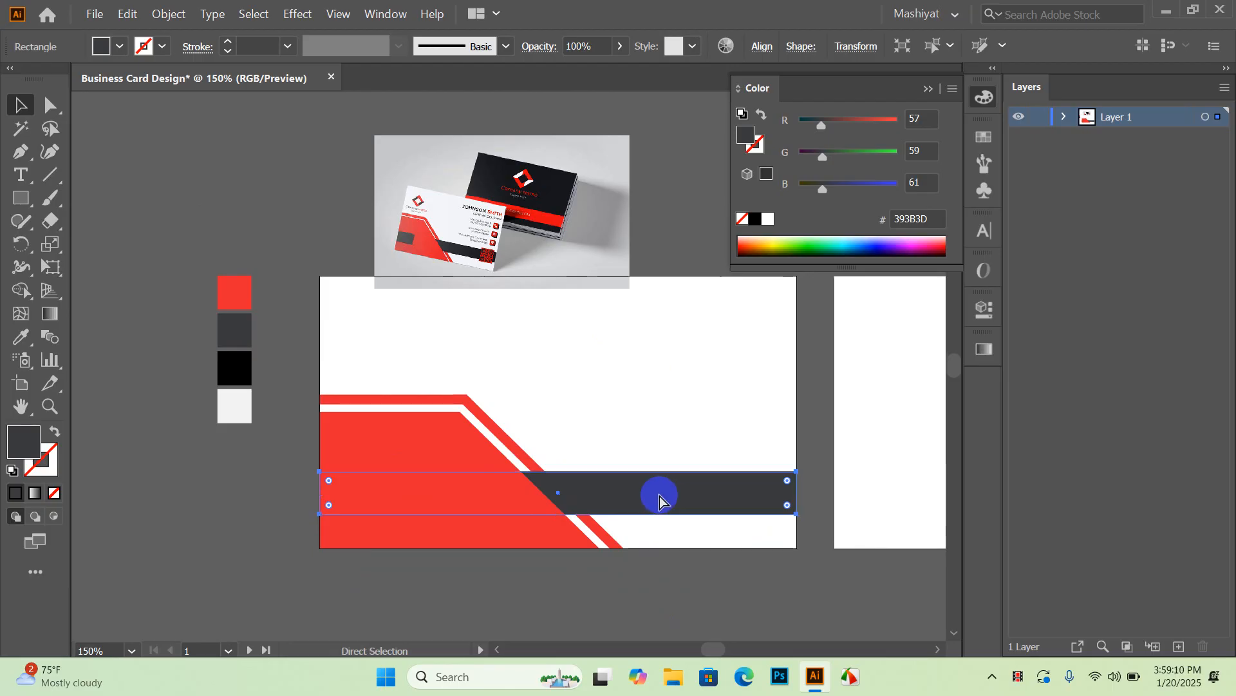
key(ctrl+shift+])
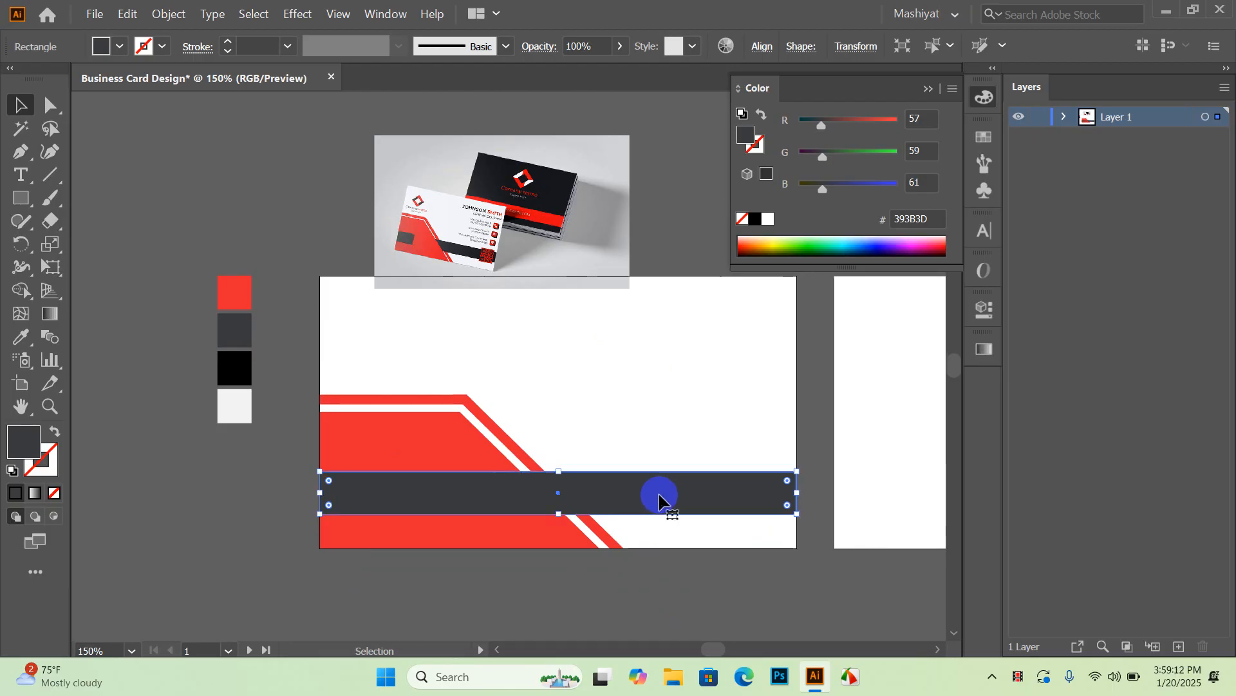
Step: Shorten the front dark grey band copy to a small block at the card's left edge, over the red corner shape
click(712, 450)
click(704, 490)
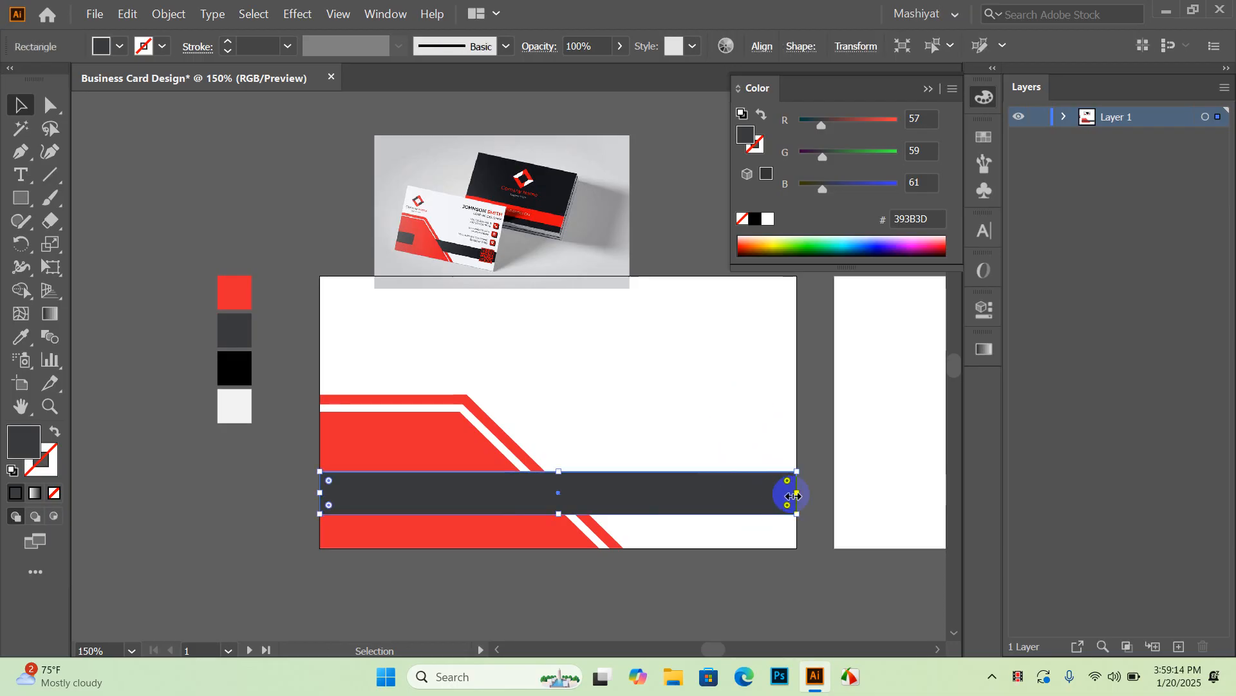
drag(797, 494, 398, 495)
click(712, 378)
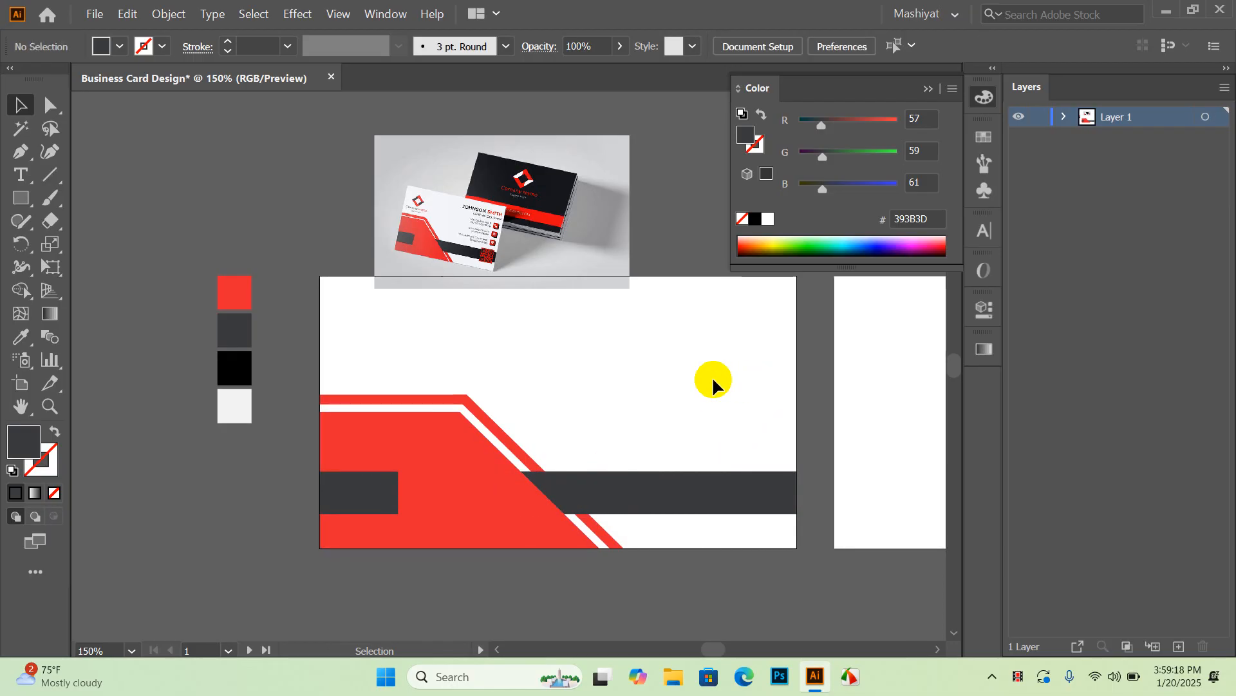
Step: Draw a square in the white area above the dark band, filled with the red E72731 sampled from the colour swatches
scroll(519, 469, up, 3)
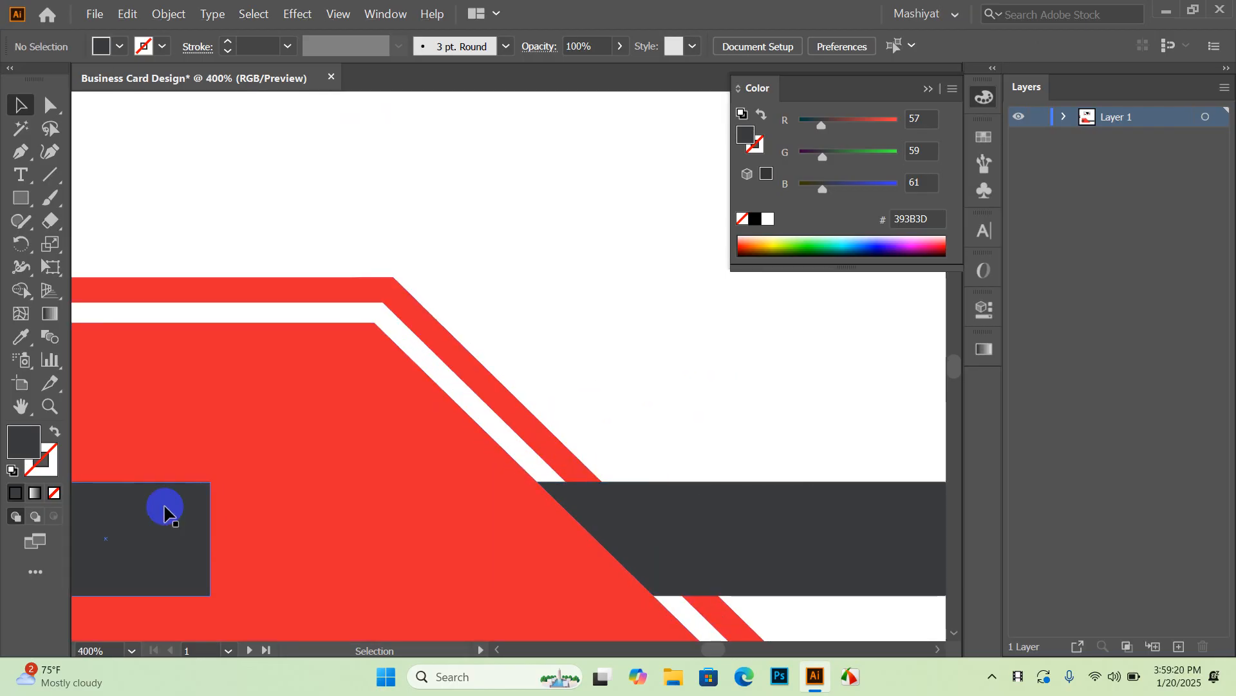
scroll(315, 509, down, 2)
scroll(321, 503, down, 1)
drag(491, 406, 492, 413)
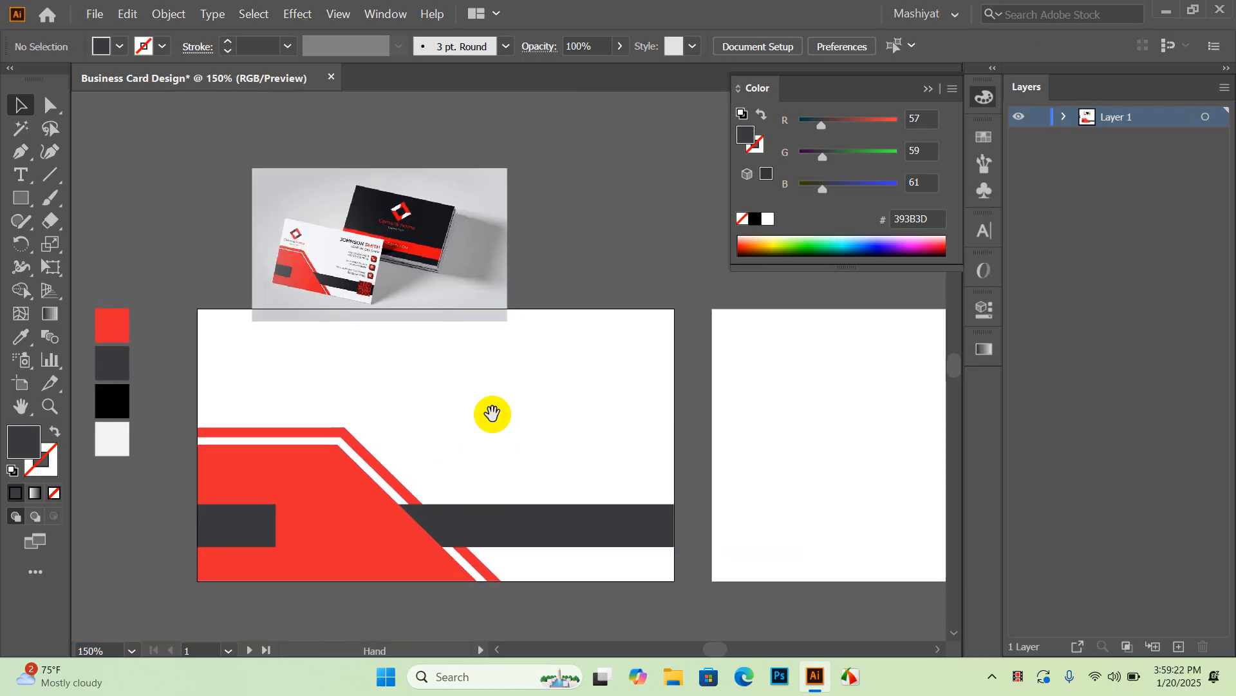
scroll(369, 300, up, 3)
scroll(367, 276, down, 3)
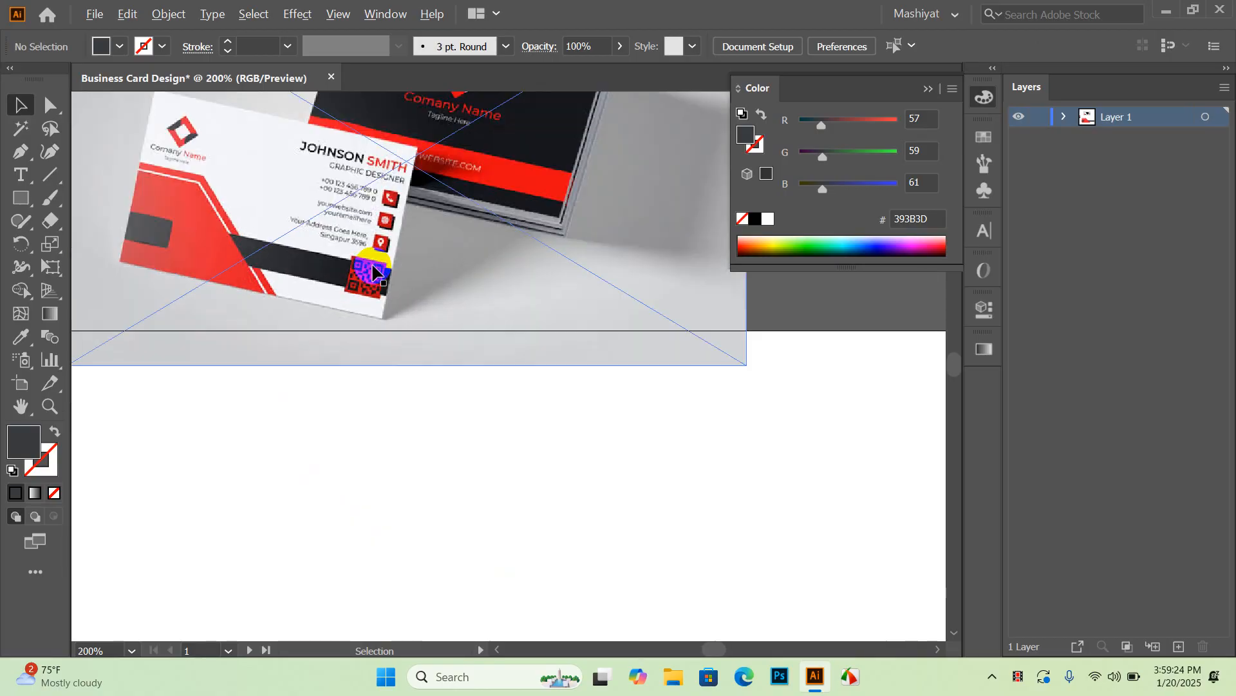
scroll(552, 417, down, 1)
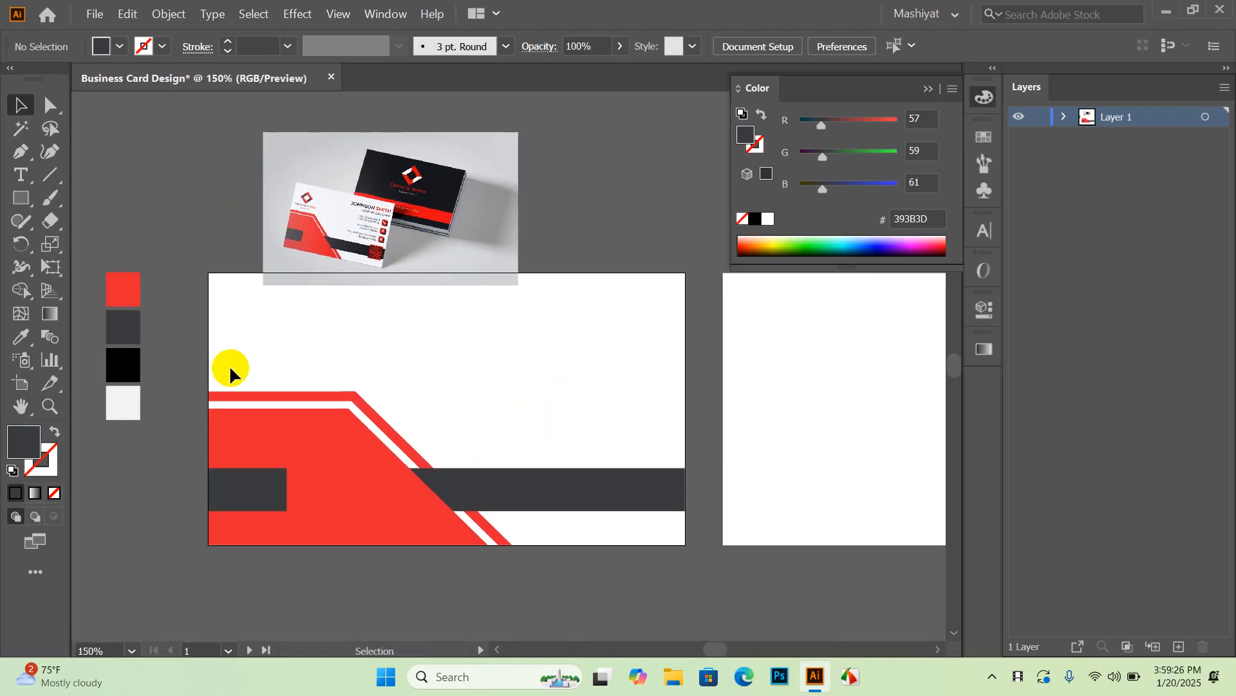
click(129, 299)
click(20, 197)
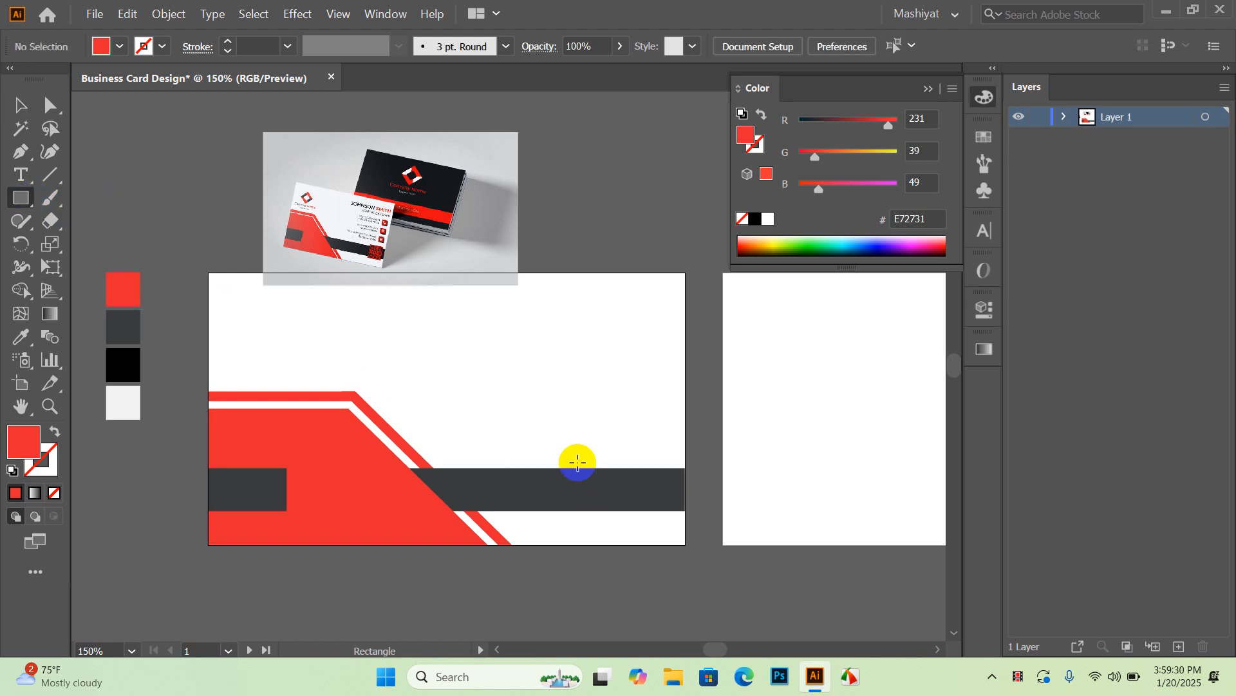
drag(522, 365, 582, 443)
click(21, 106)
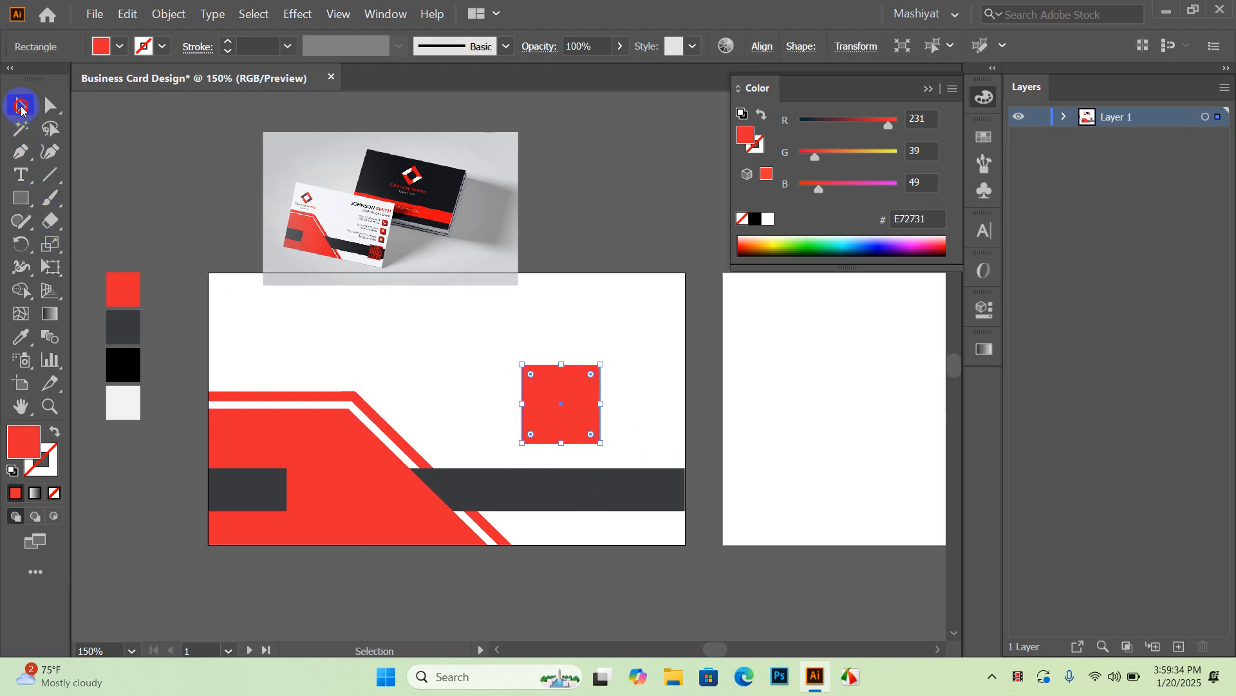
Step: Move the red square onto the right part of the dark grey band, vertically centred on it with a margin to the card's edge
click(364, 353)
drag(562, 417, 623, 503)
click(733, 475)
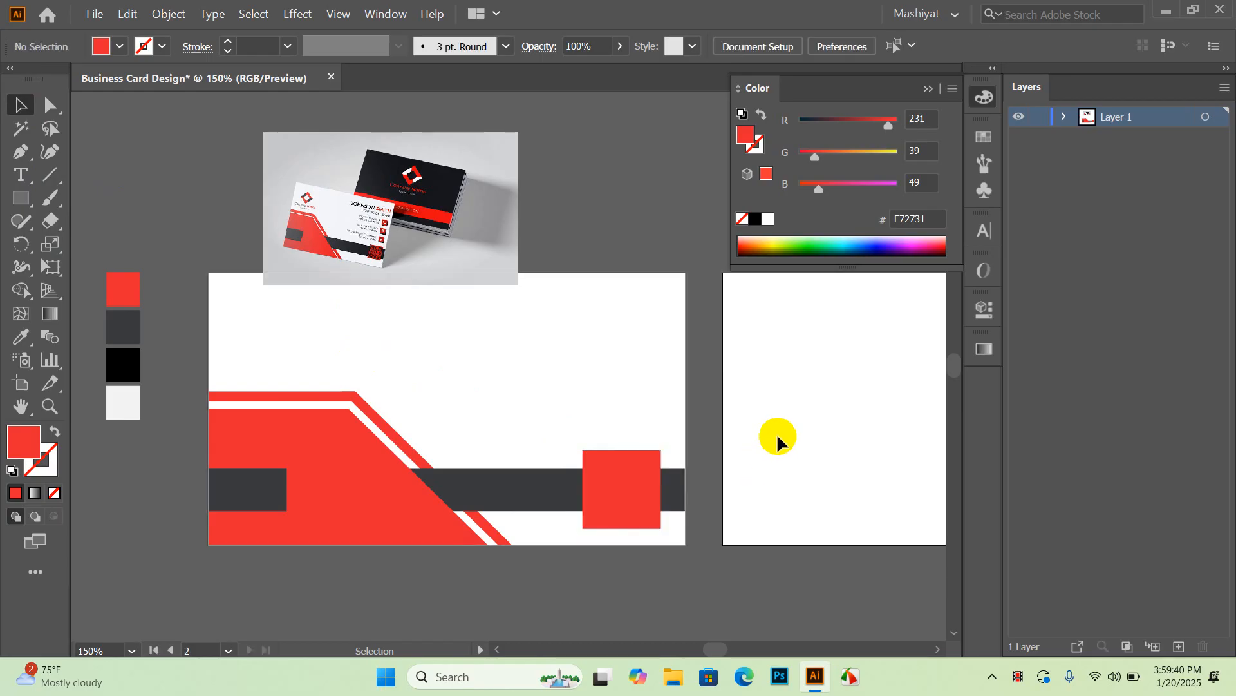
drag(638, 480, 622, 509)
click(566, 404)
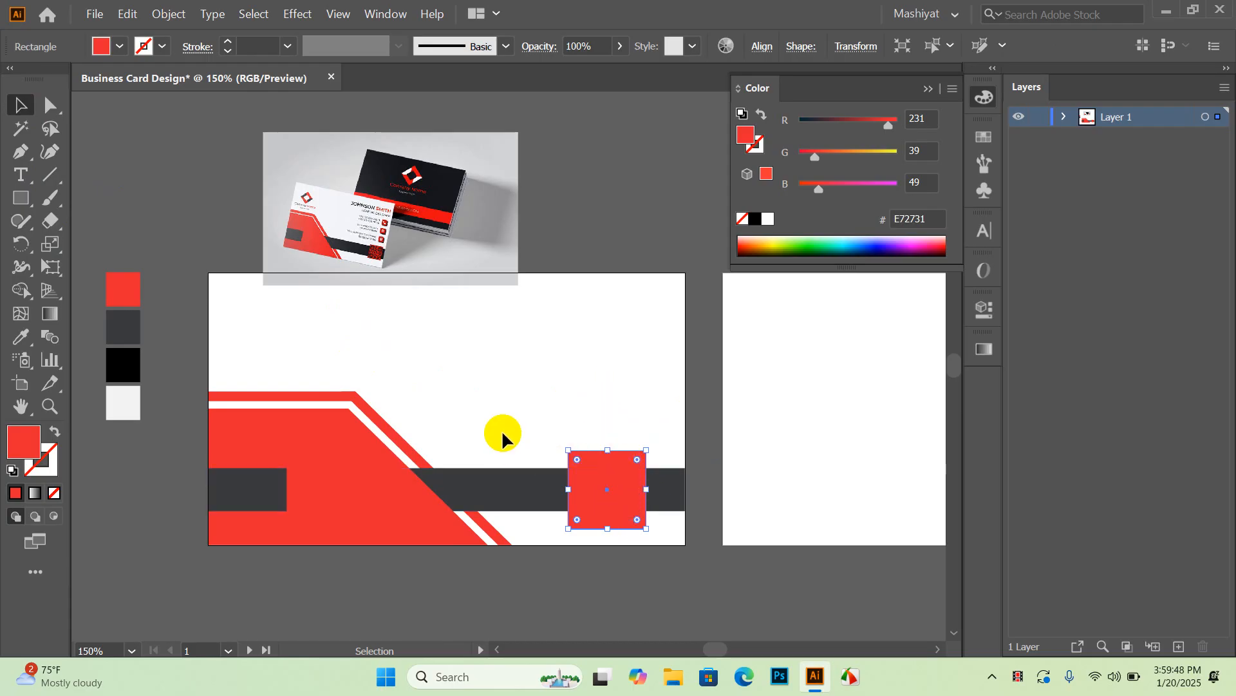
Step: Select the dark grey block, the band and the red square together and nudge them slightly upward
click(268, 491)
shift+click(563, 496)
shift+click(633, 493)
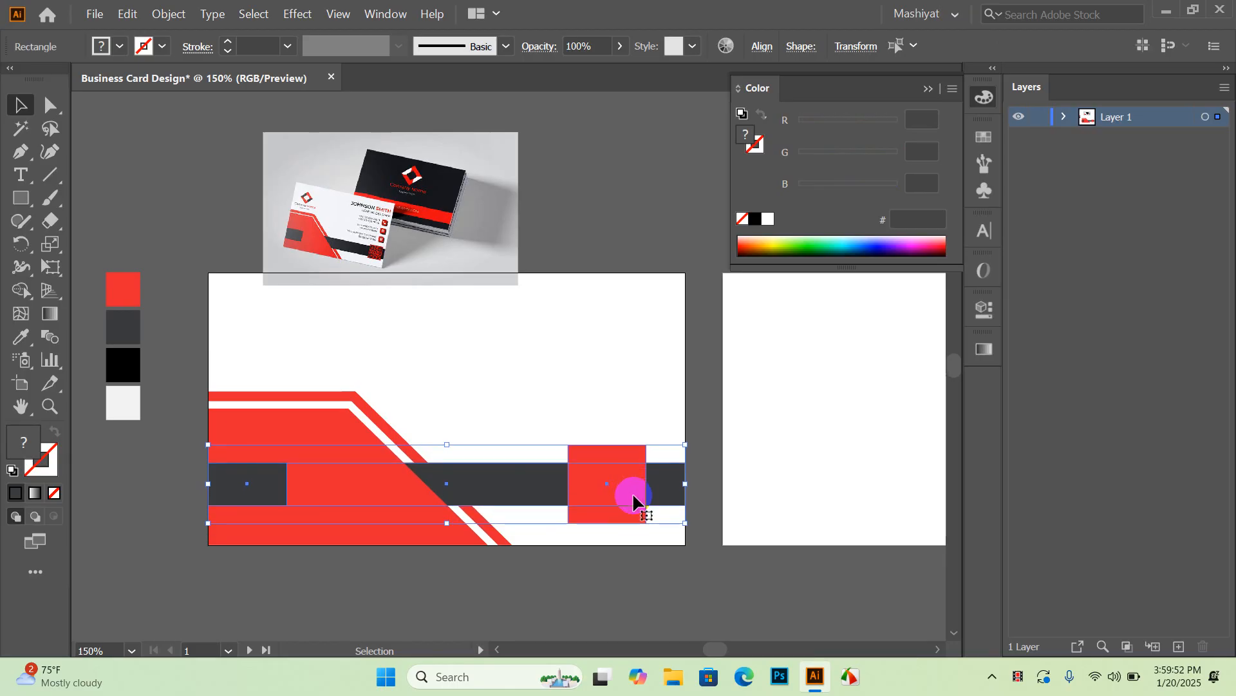
key(Up)
key(Up)
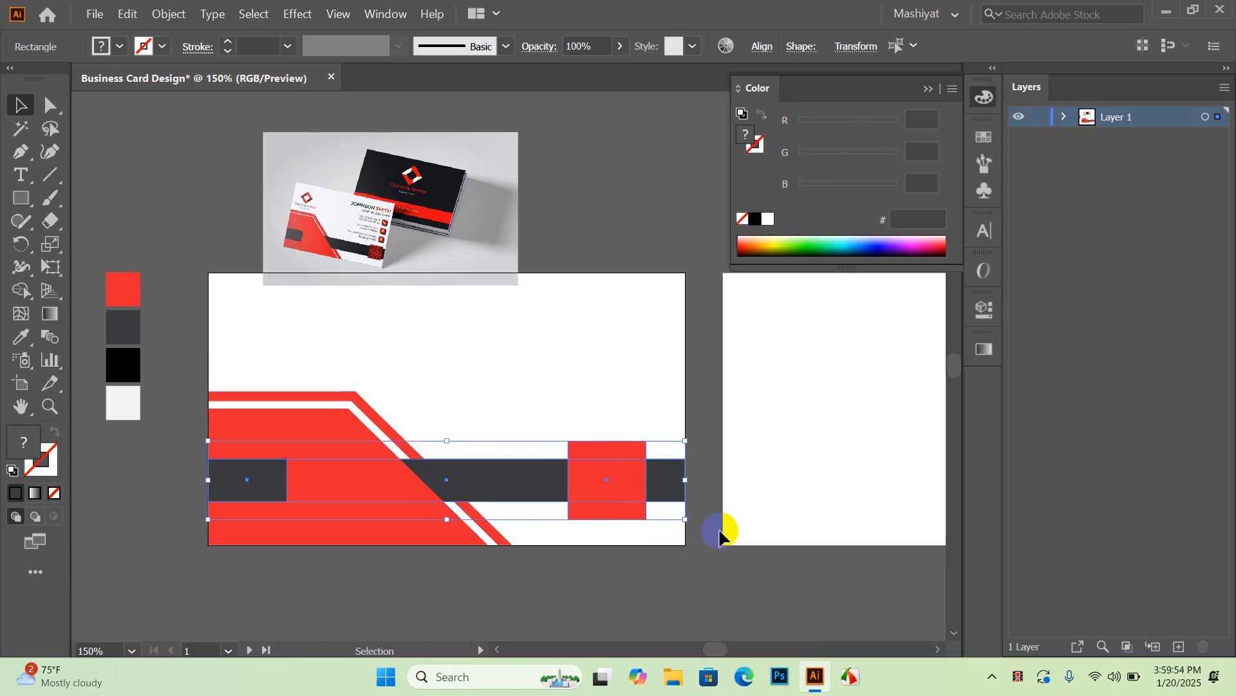
key(Down)
key(Down)
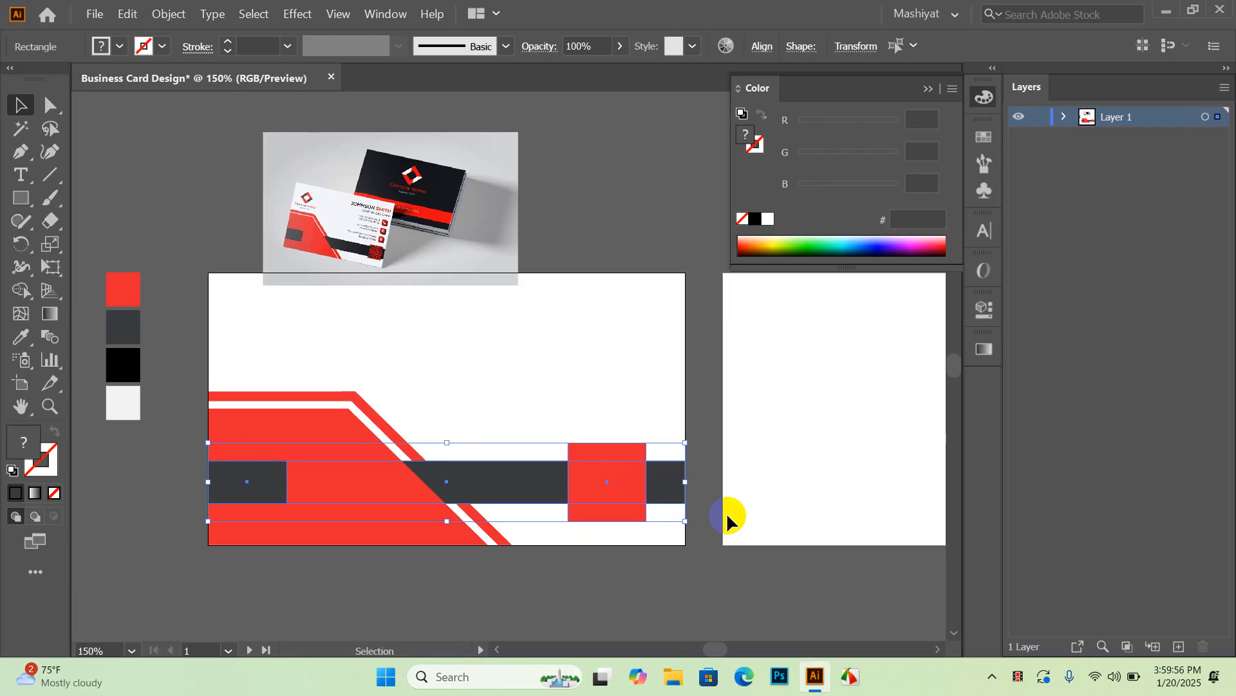
click(726, 512)
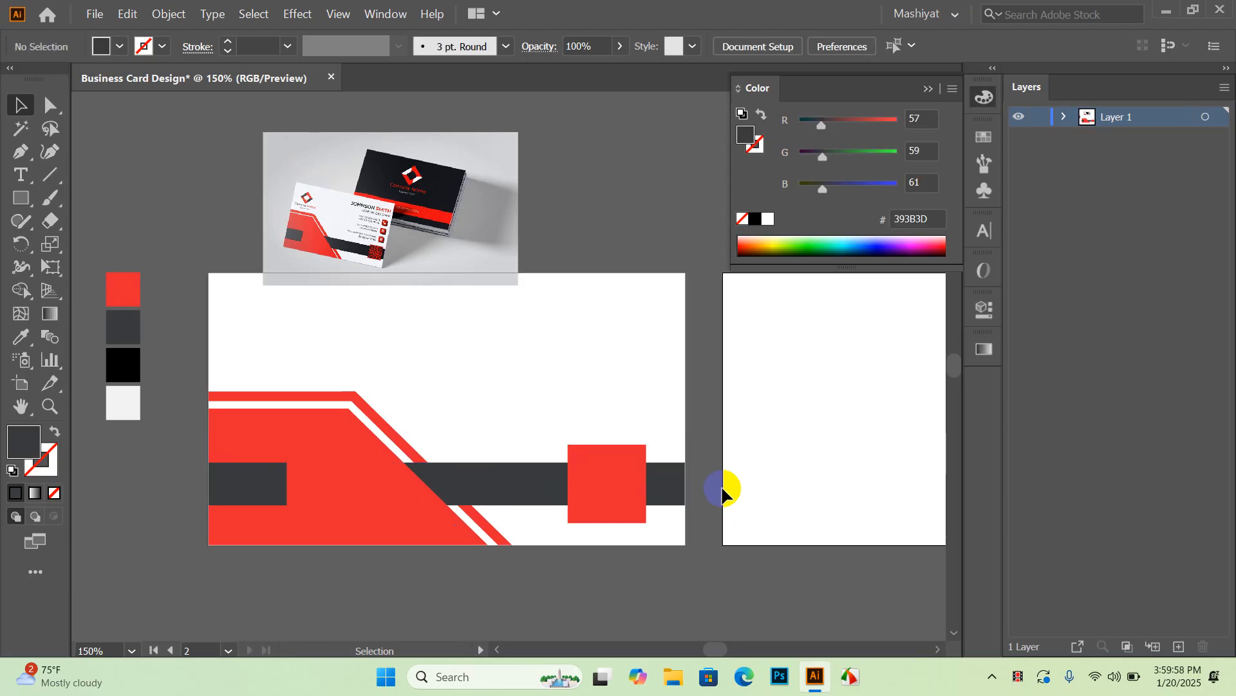
Step: Move the reference image up so it no longer overlaps the business card
scroll(504, 389, up, 1)
scroll(632, 388, down, 2)
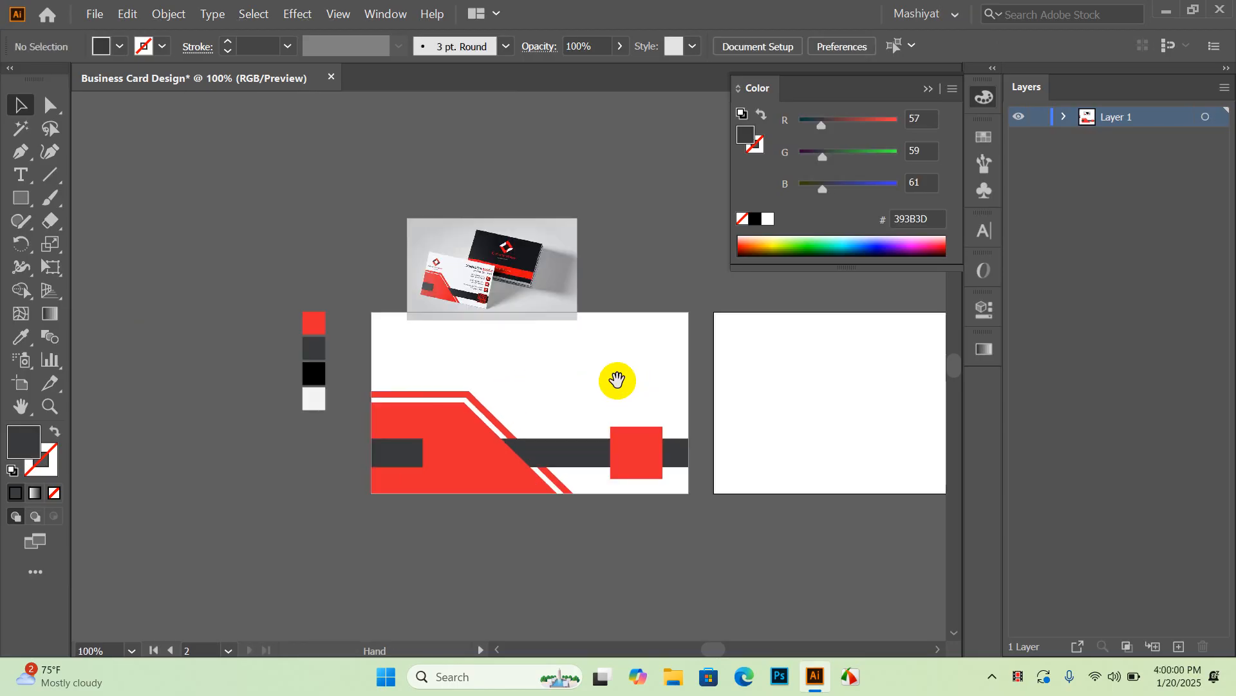
drag(586, 381, 648, 421)
drag(606, 322, 545, 270)
click(635, 277)
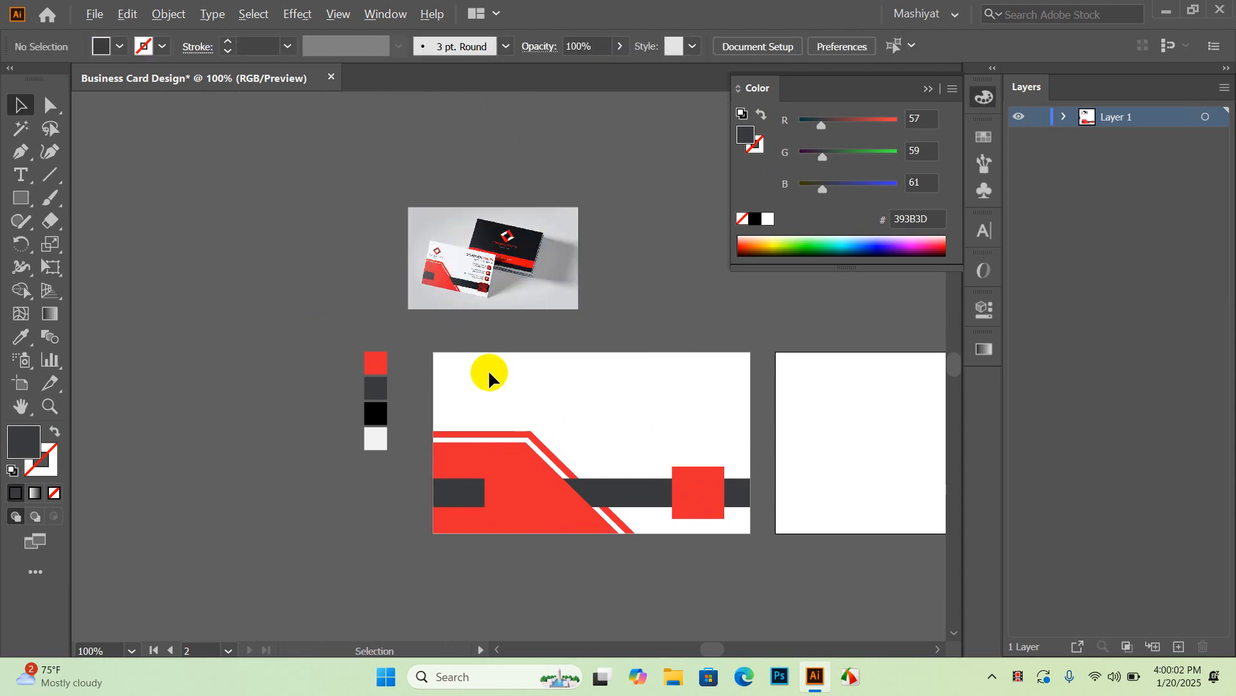
Step: Examine the contact details, icon squares and QR code on the reference card's front
scroll(506, 393, up, 1)
scroll(484, 190, up, 5)
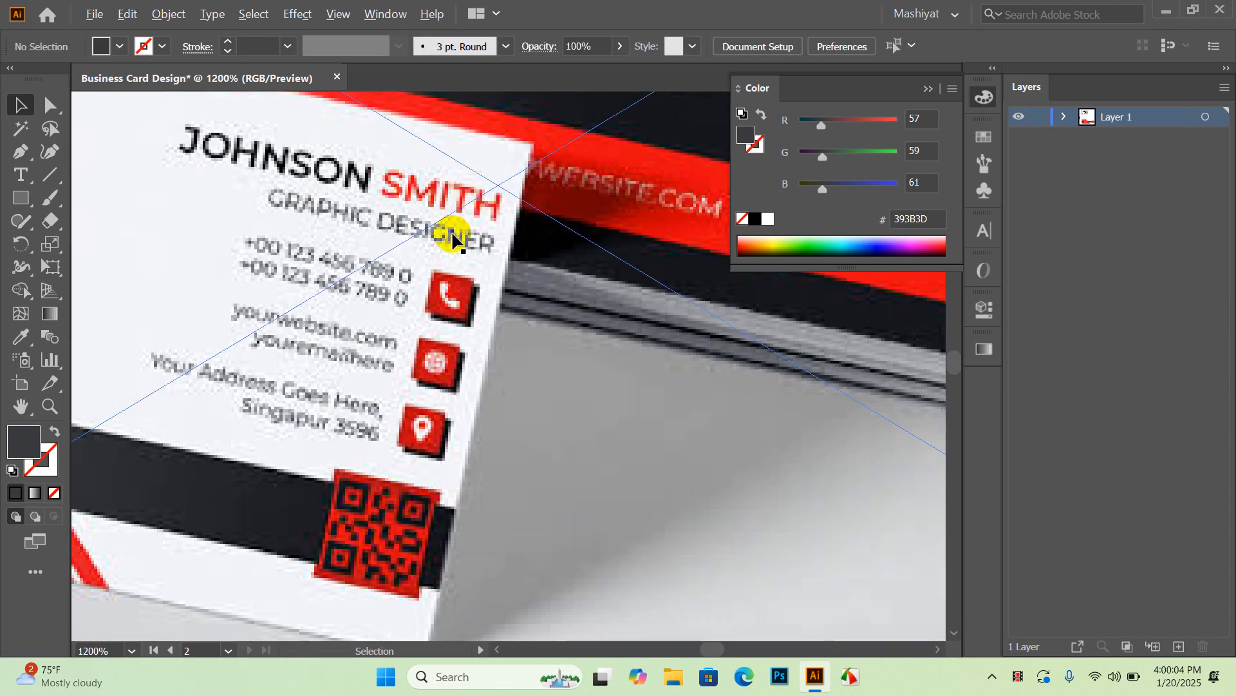
scroll(450, 309, down, 1)
scroll(446, 317, up, 1)
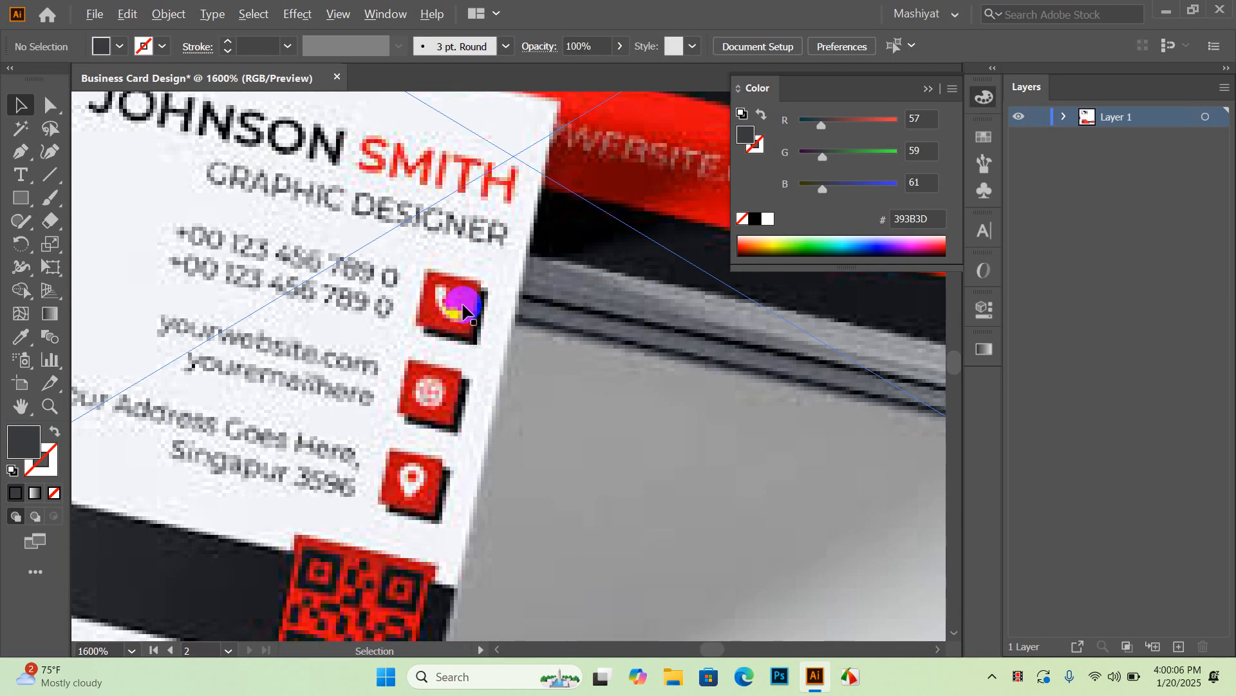
scroll(459, 309, down, 7)
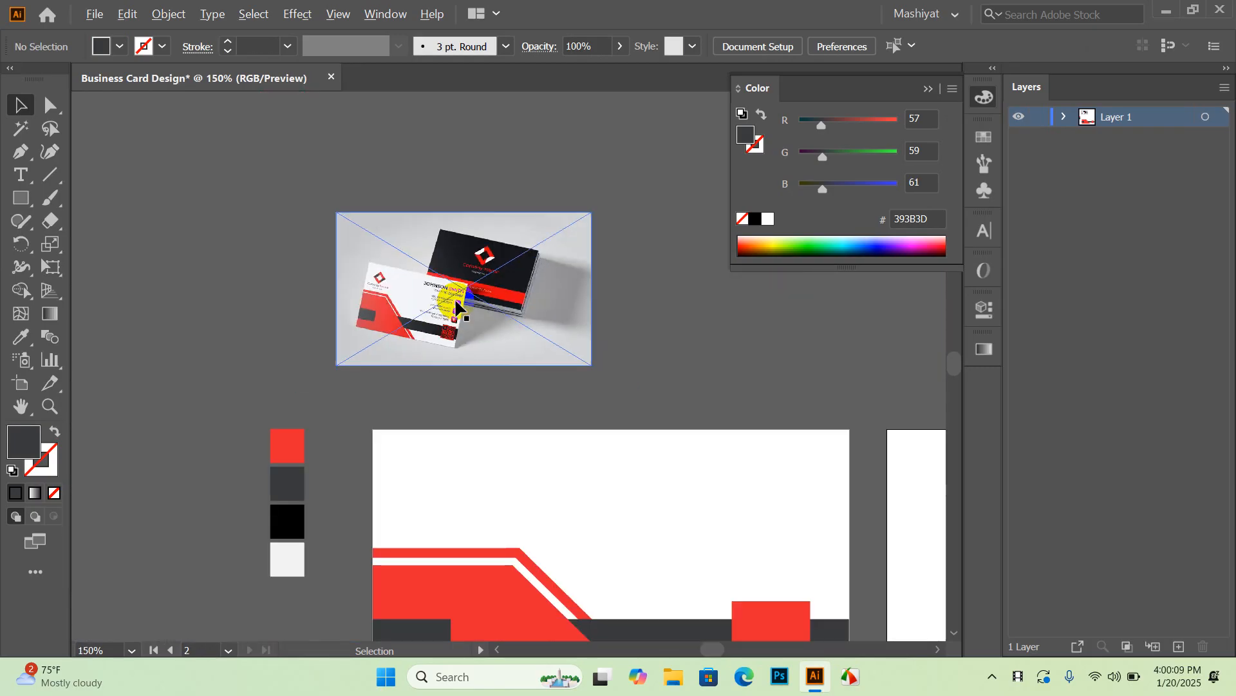
key(space)
drag(718, 482, 530, 368)
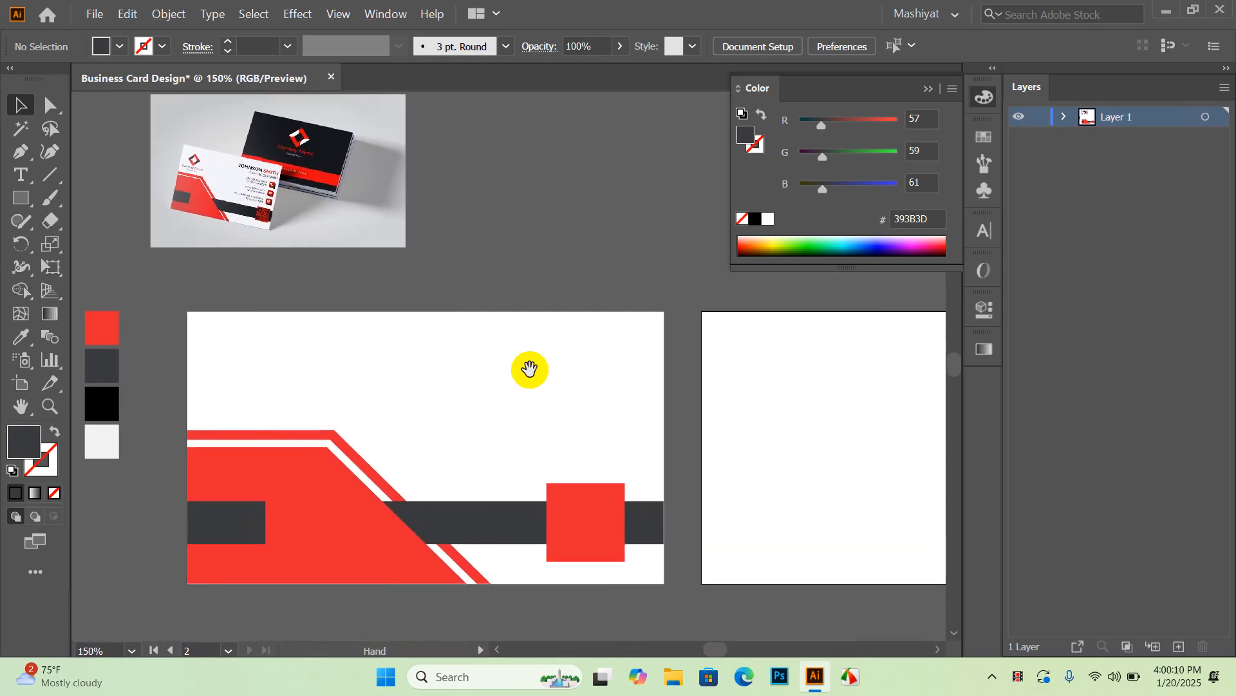
Step: Draw a dark grey 393B3D square of about 0.17 in on the card's upper right area, above the red square
scroll(532, 427, up, 1)
key(m)
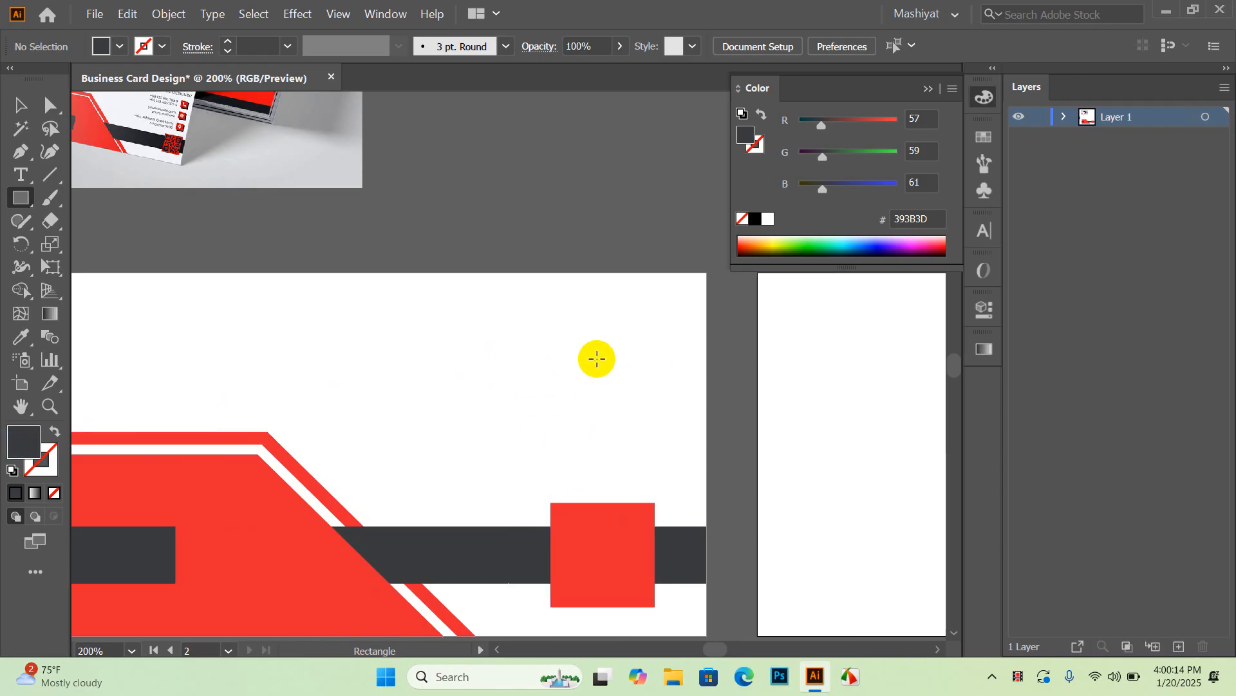
drag(608, 352, 637, 384)
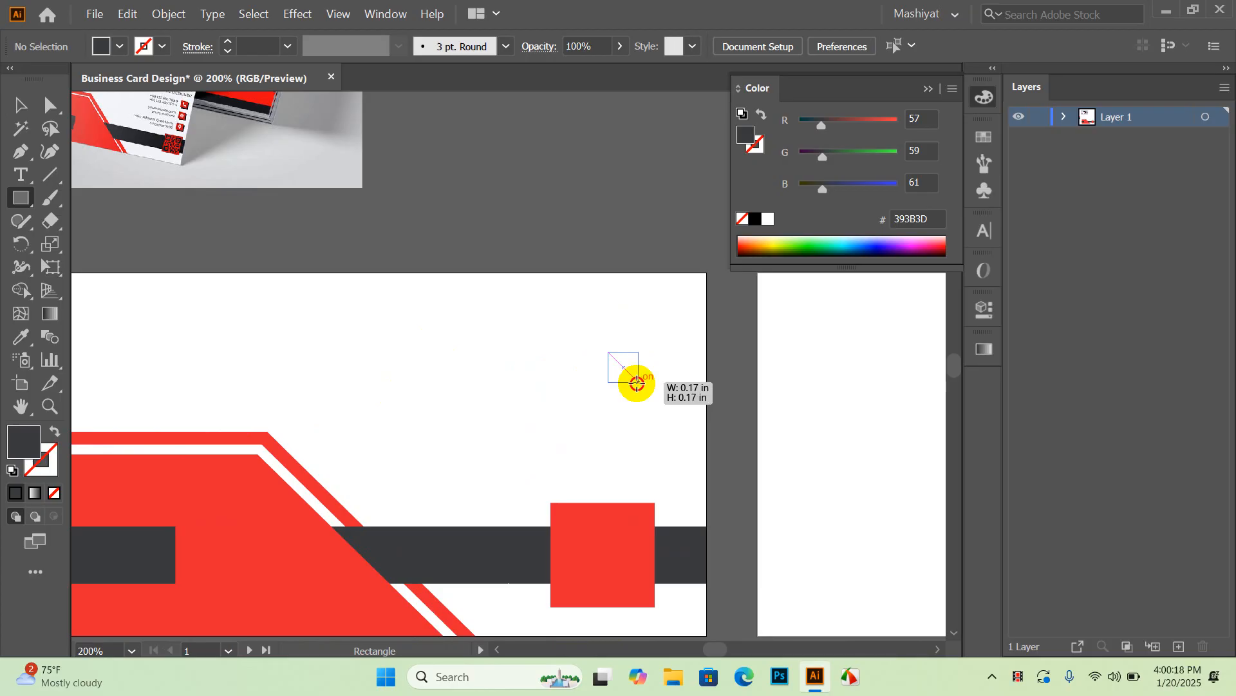
drag(637, 383, 638, 383)
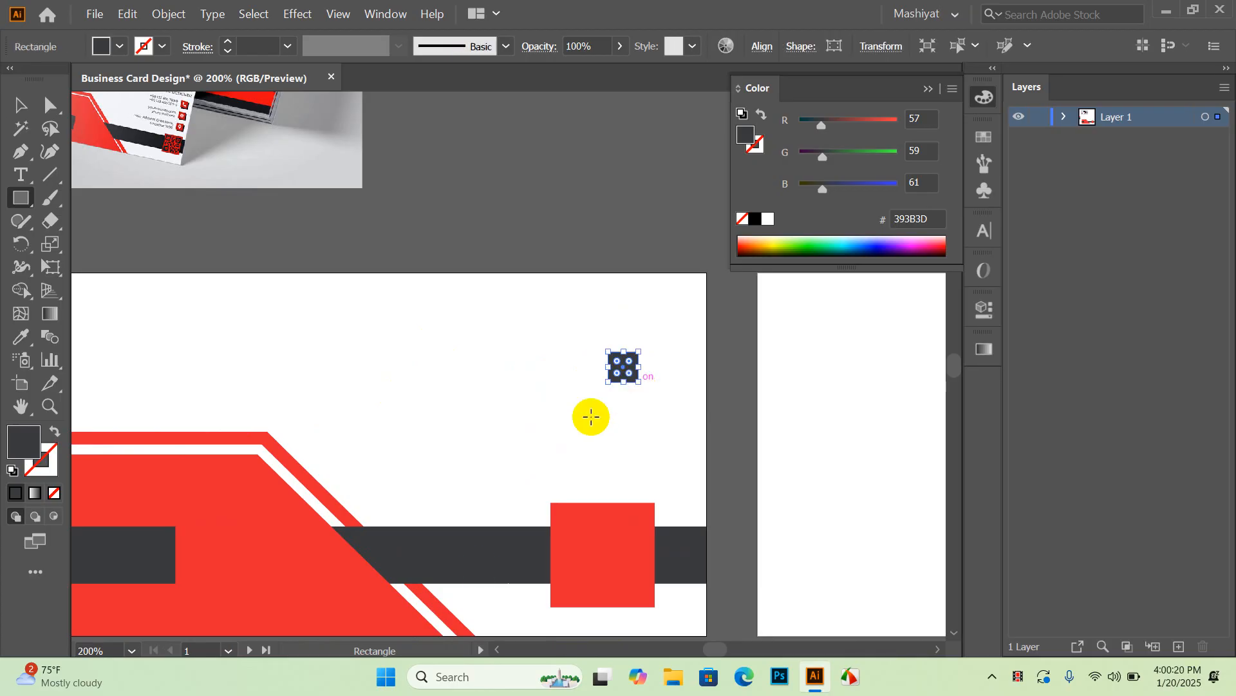
scroll(655, 455, down, 1)
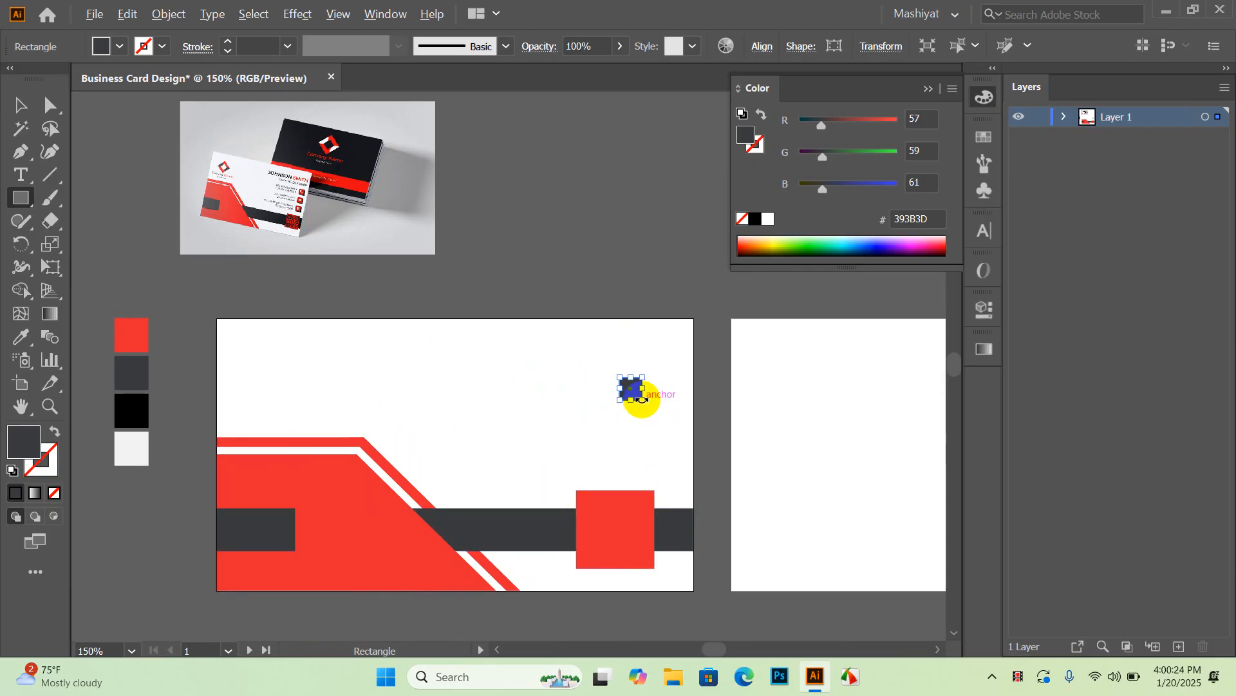
scroll(641, 403, up, 2)
scroll(609, 404, down, 2)
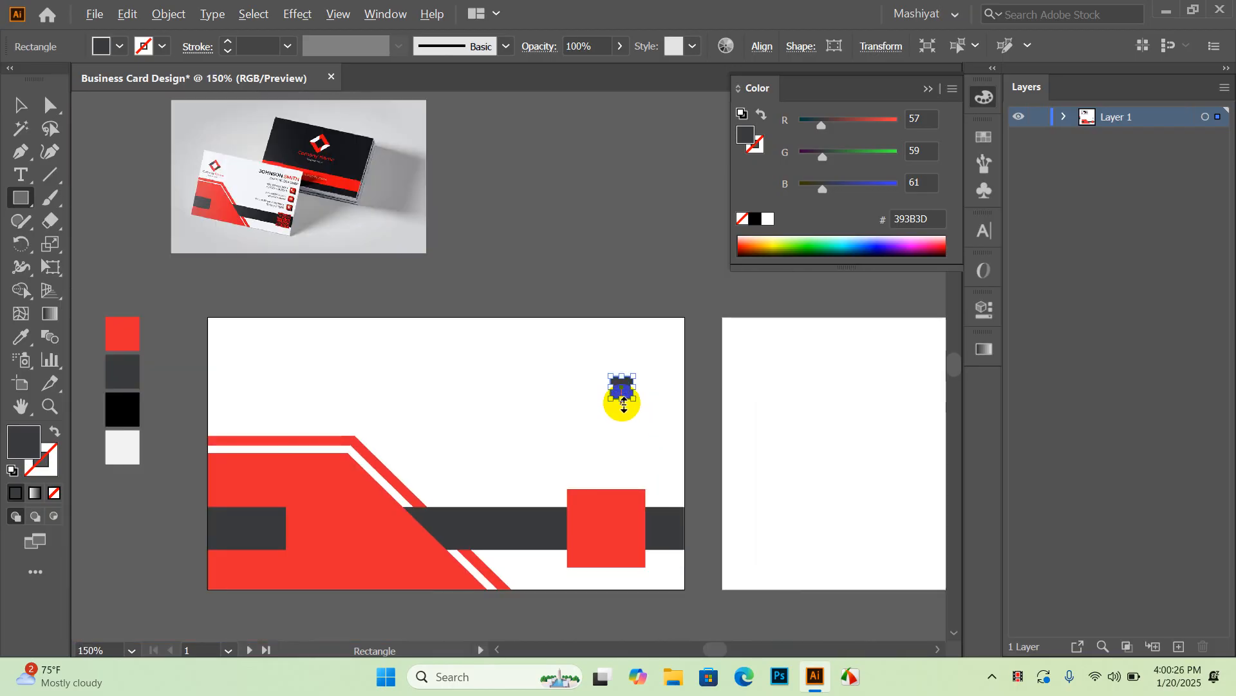
click(22, 104)
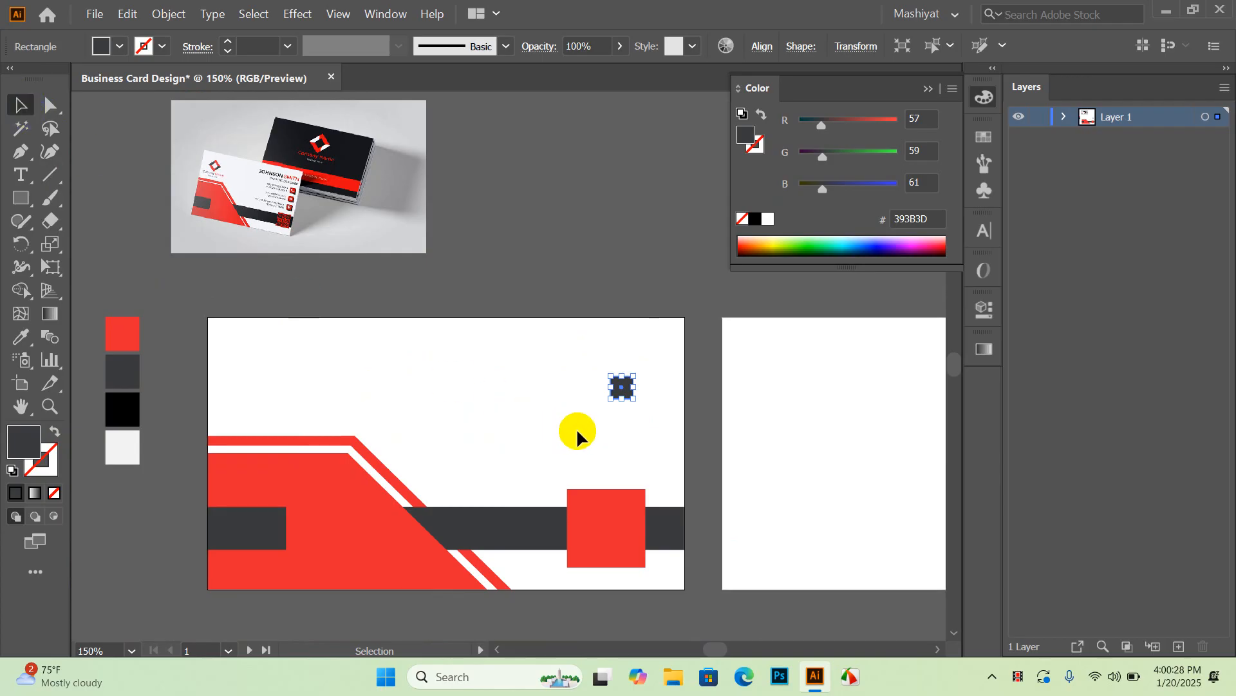
click(628, 429)
Step: Duplicate the small dark grey square twice straight below the original to form a column of three
scroll(623, 405, up, 3)
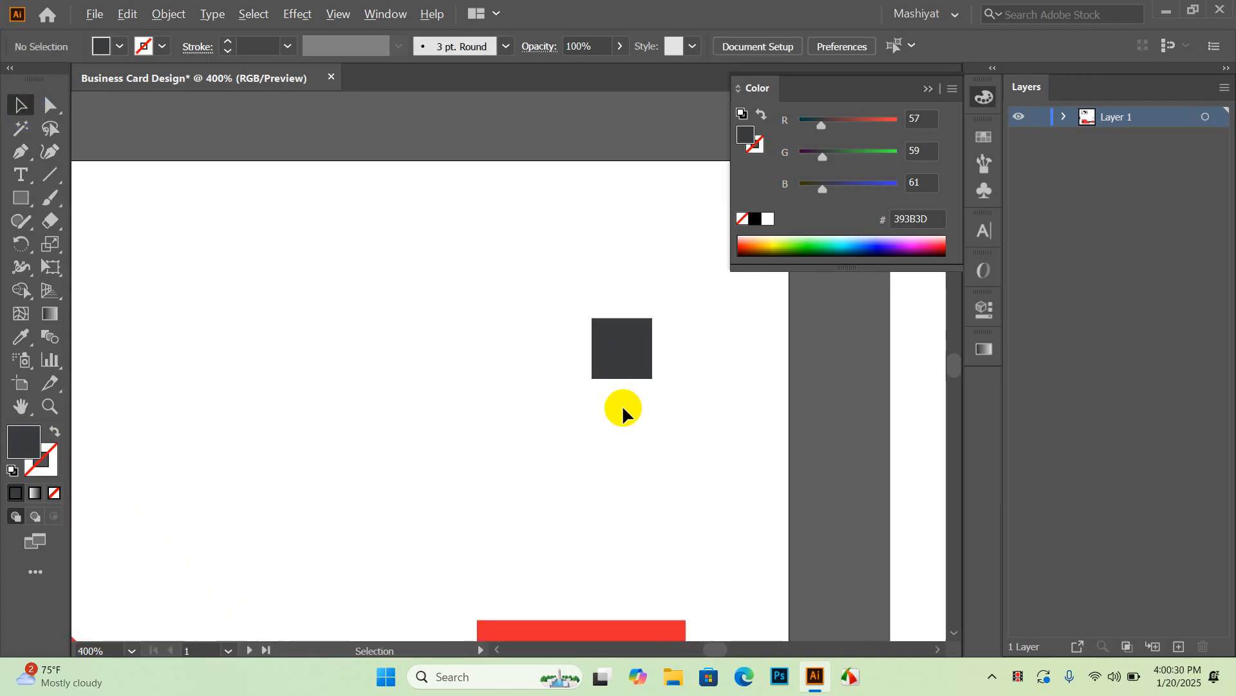
click(625, 348)
drag(635, 353, 634, 509)
Step: Select the three small dark squares and distribute them evenly by their vertical centres
drag(702, 318, 606, 551)
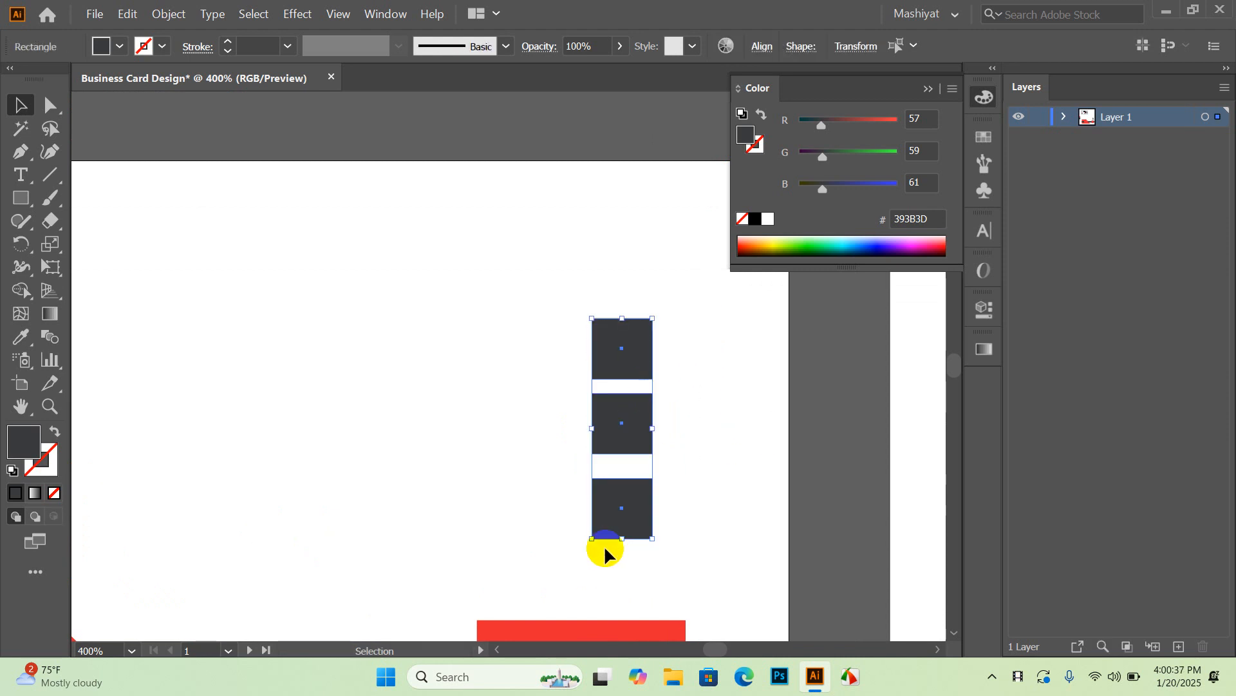
click(766, 50)
click(742, 209)
click(809, 238)
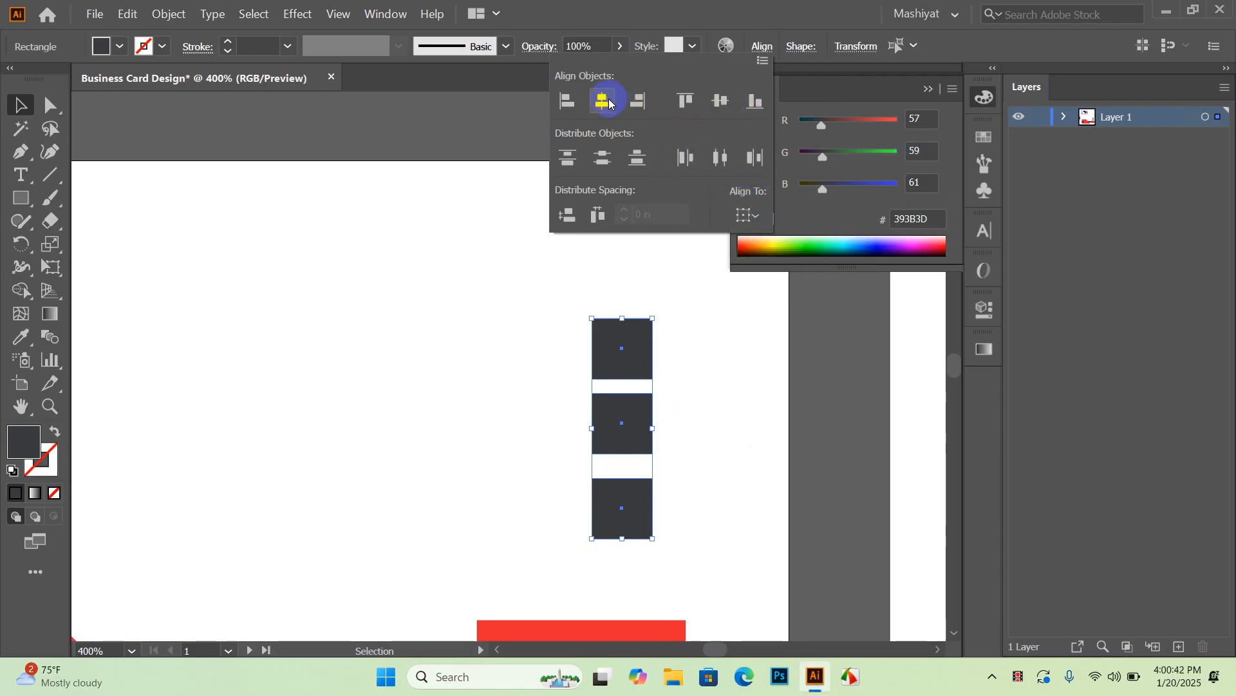
click(600, 157)
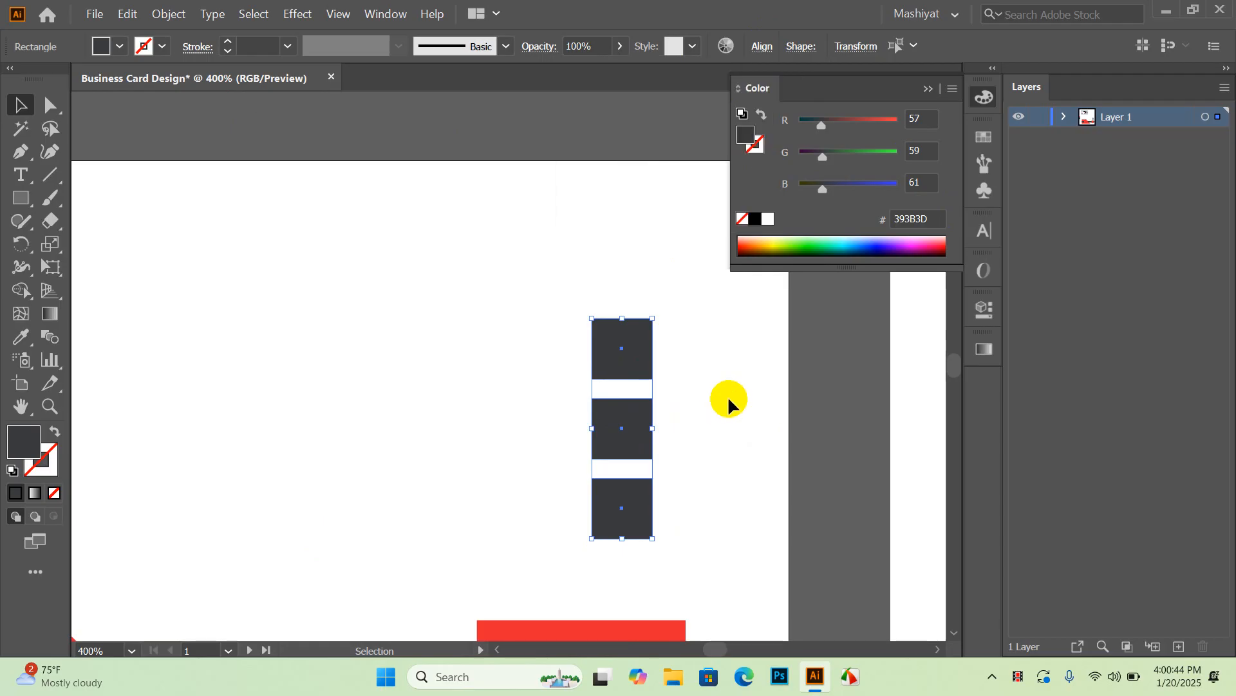
scroll(728, 399, down, 2)
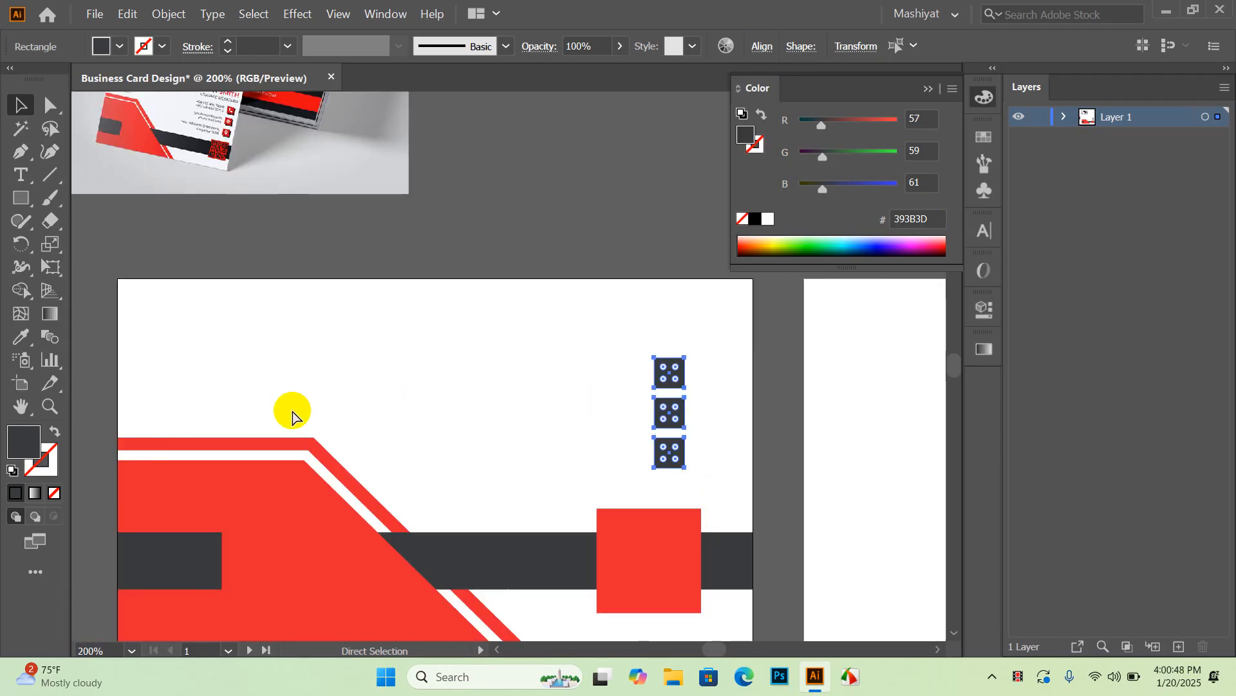
Step: Add a vertical guide along the red square's right edge and move the three small dark squares against it
key(ctrl+r)
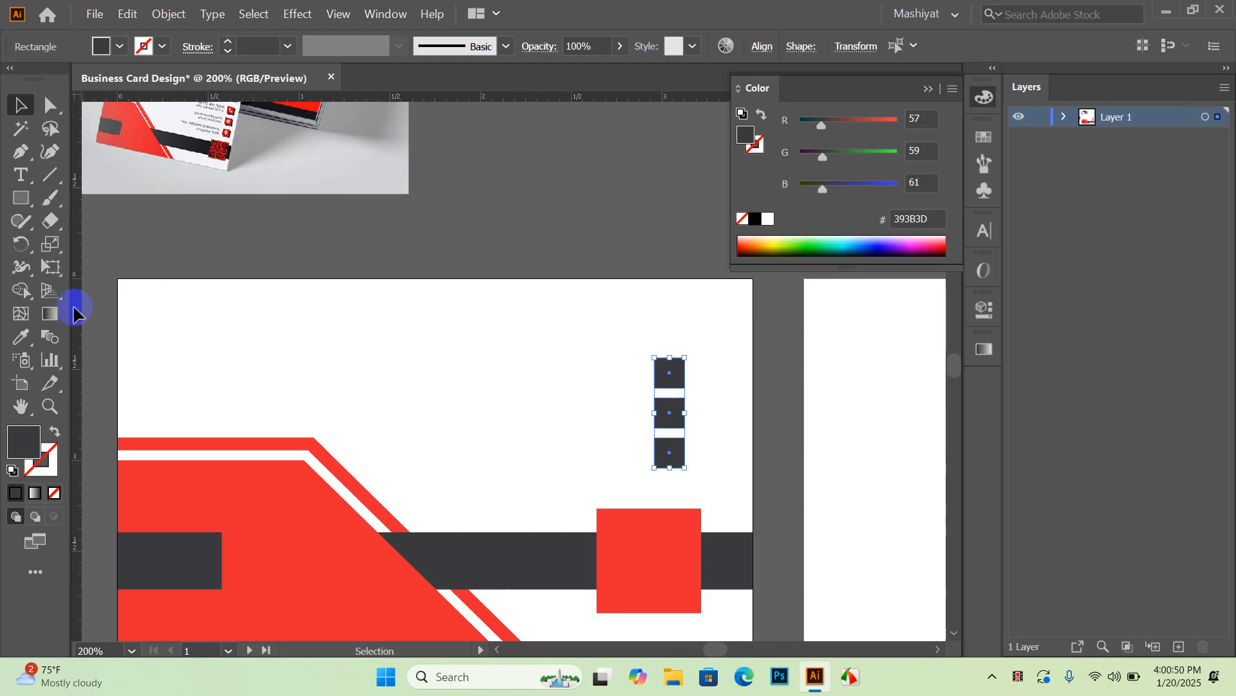
drag(74, 313, 702, 469)
scroll(695, 412, up, 2)
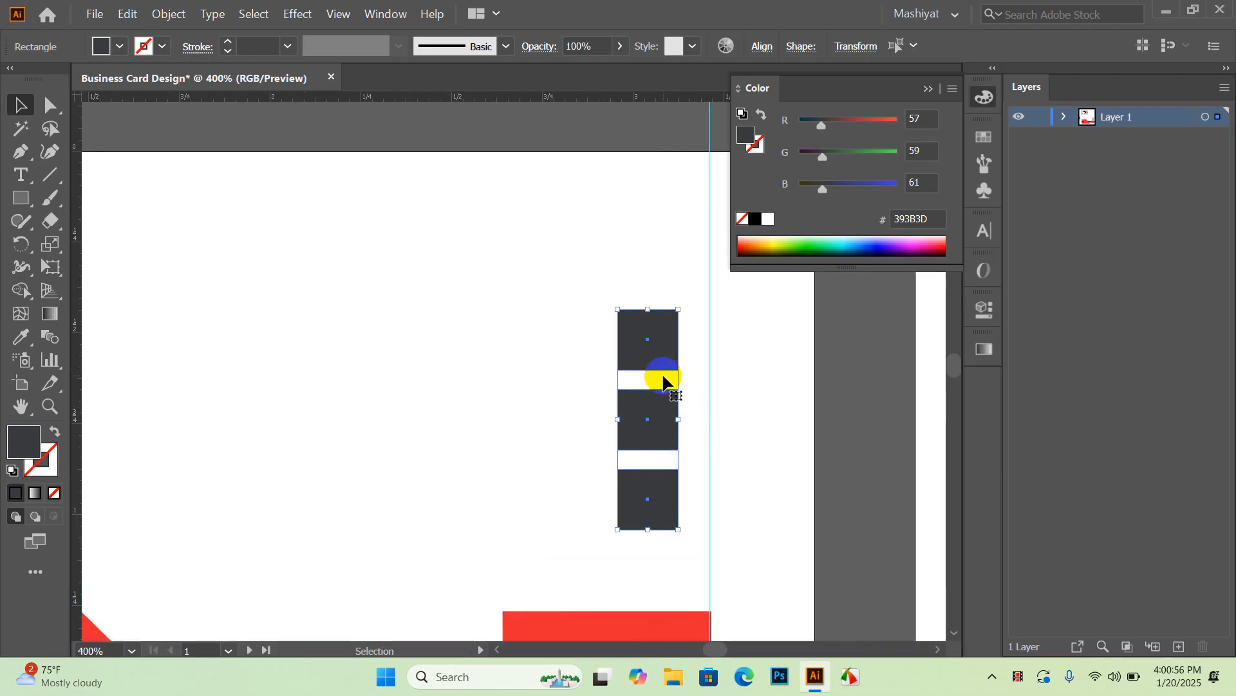
drag(664, 380, 690, 403)
click(728, 383)
Step: Place a horizontal guide across the card a little below its top edge
scroll(713, 379, down, 2)
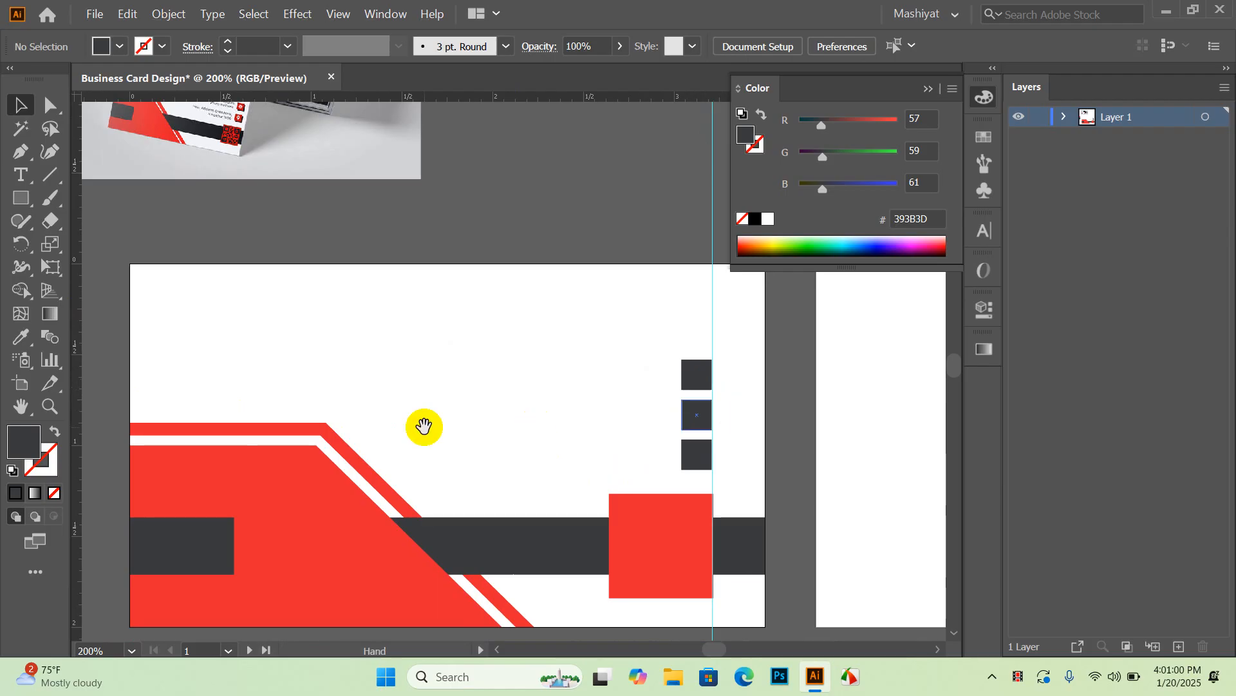
drag(504, 98, 500, 297)
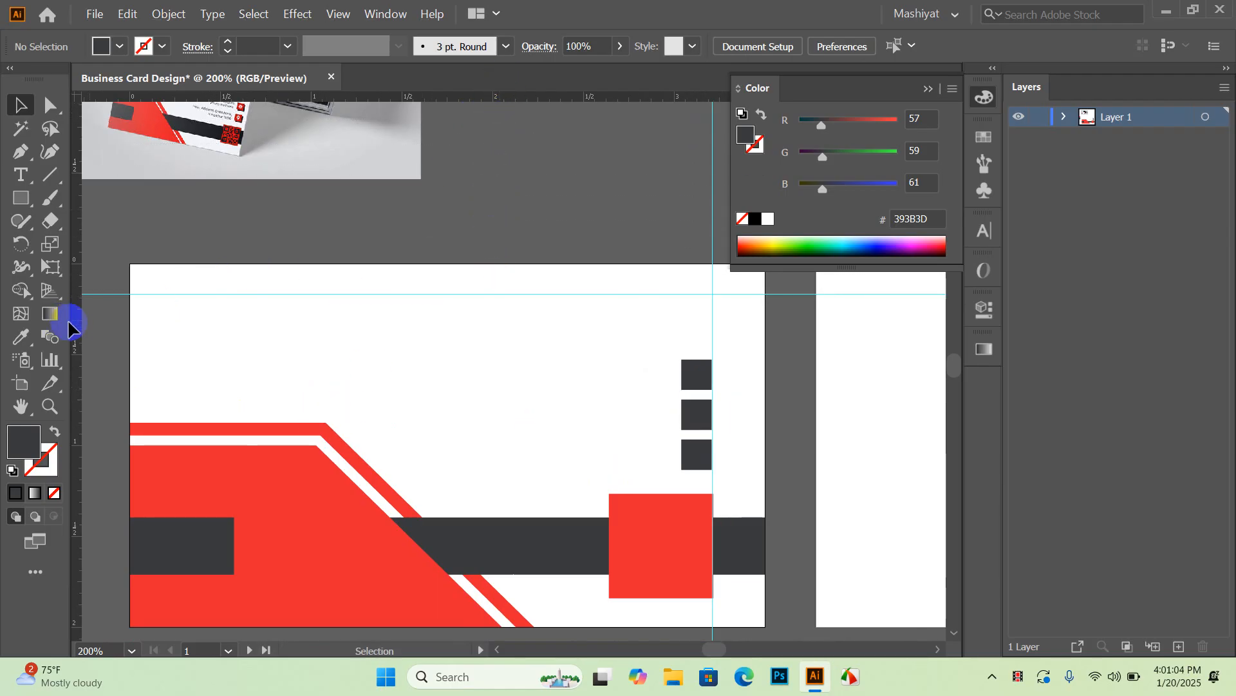
Step: Add a vertical guide just inside the card's left edge and a horizontal guide along the red square's bottom edge
drag(75, 331, 101, 347)
drag(155, 400, 160, 401)
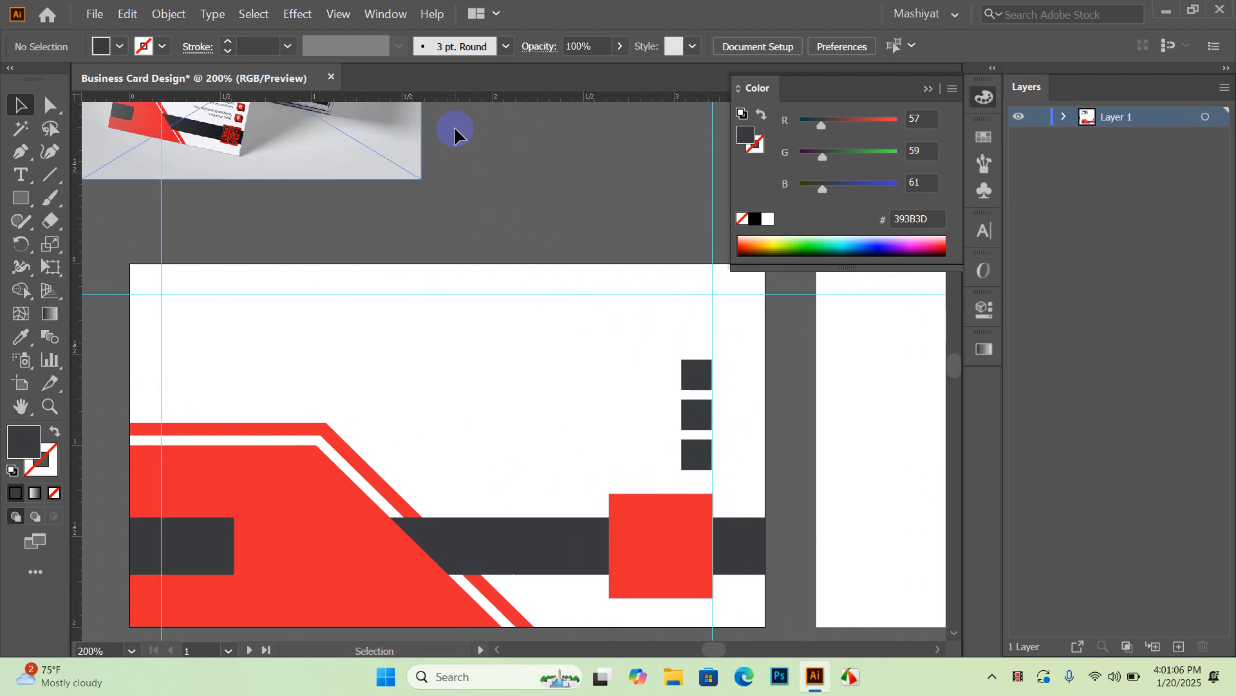
drag(484, 98, 553, 595)
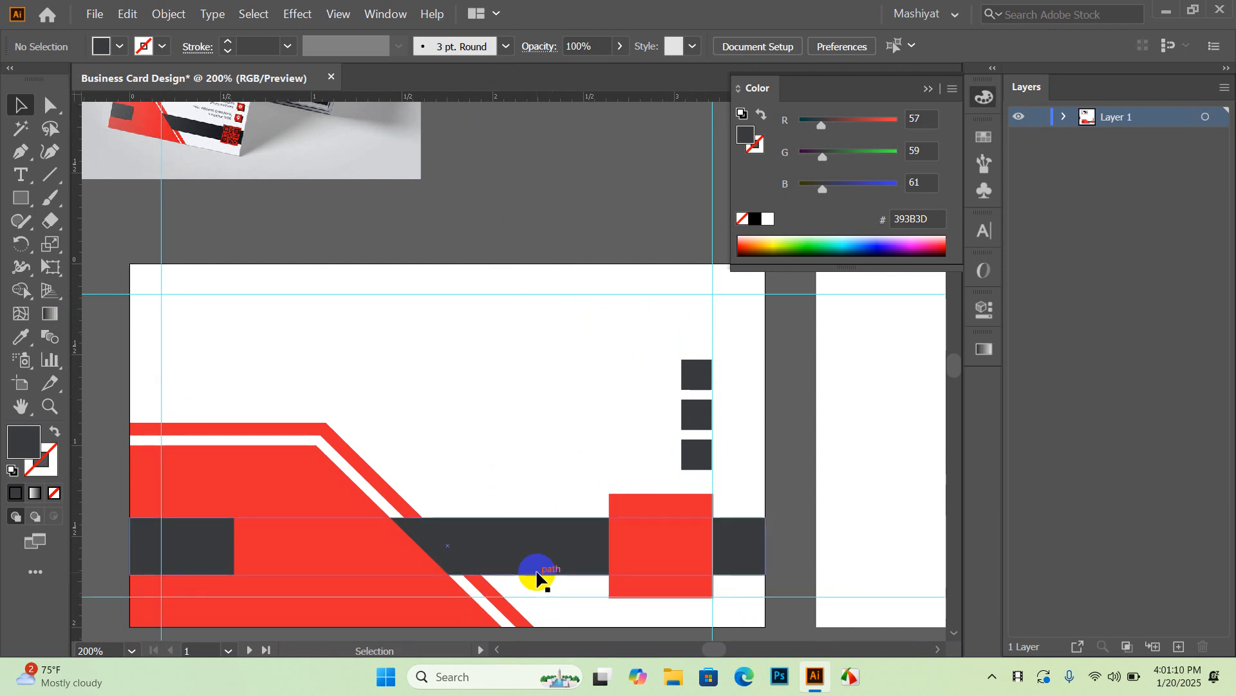
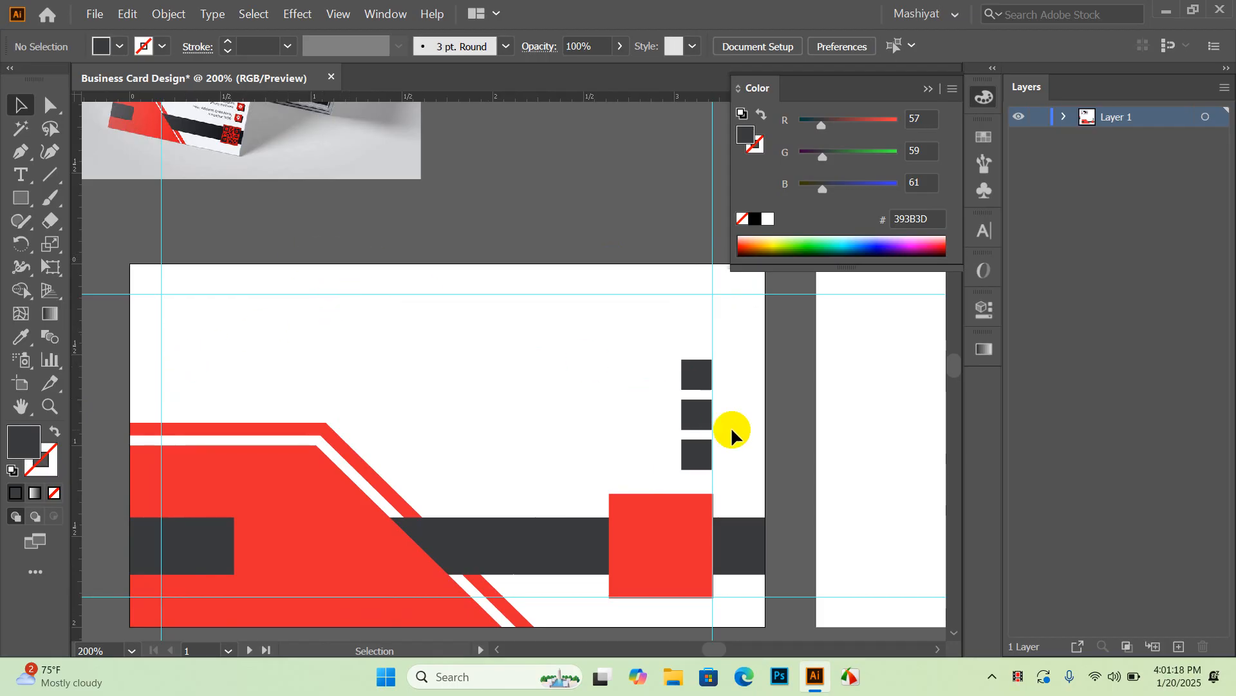
Step: Select the red square together with the three small dark squares and nudge them slightly to the right
drag(538, 449, 525, 424)
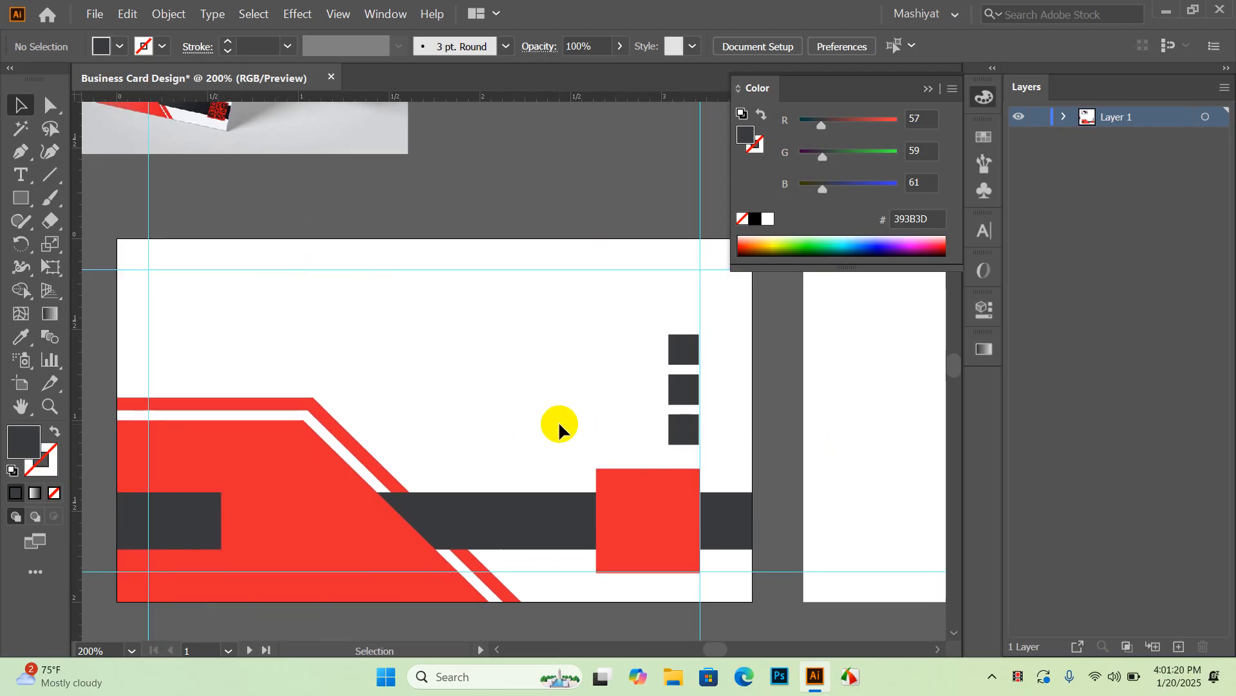
scroll(658, 436, up, 1)
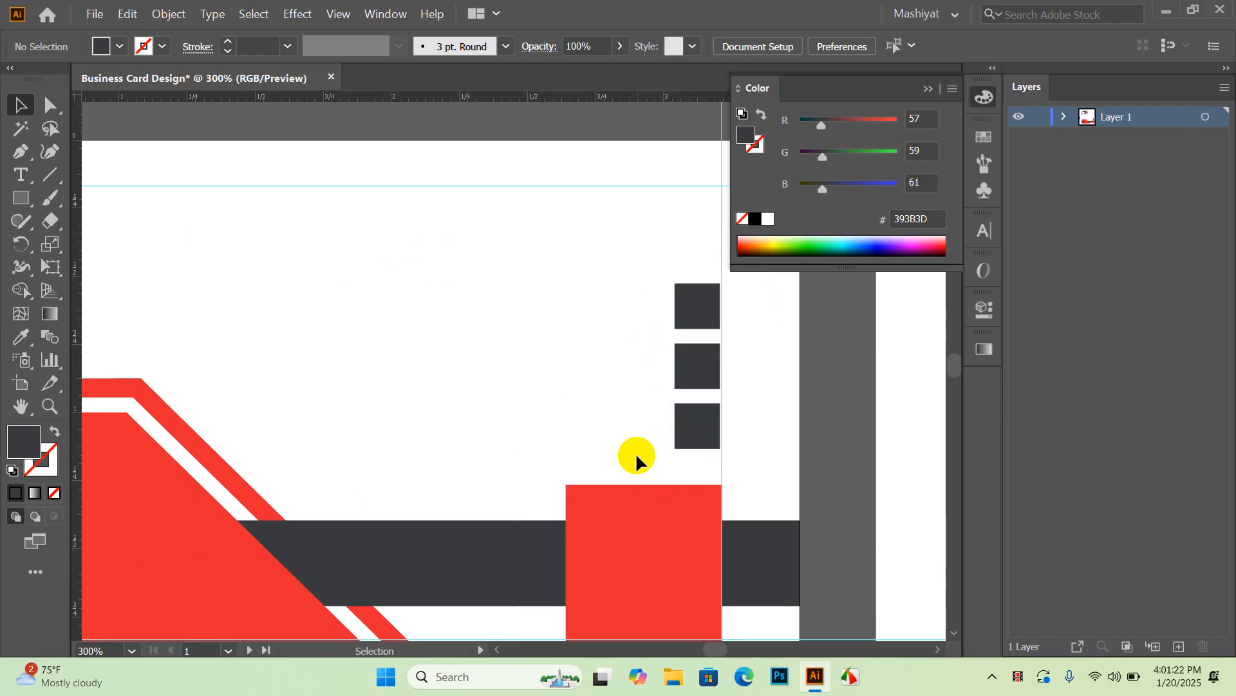
drag(630, 297, 696, 489)
scroll(694, 484, down, 1)
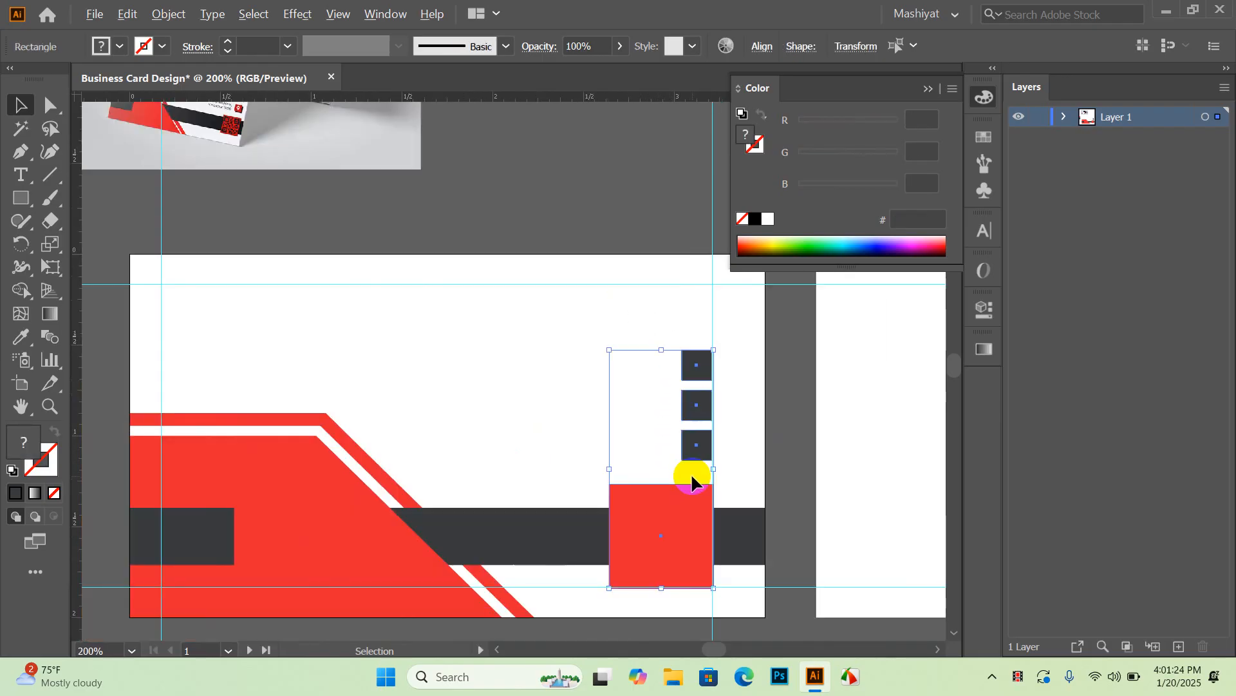
key(Right)
key(Right)
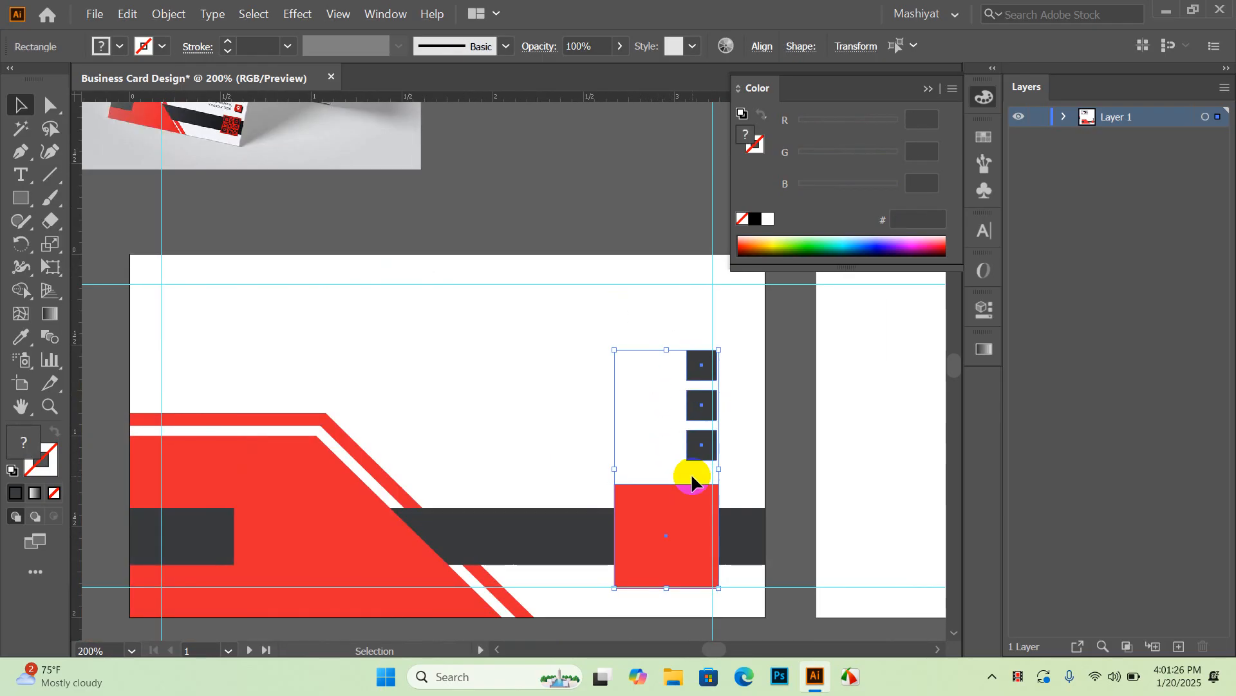
click(771, 437)
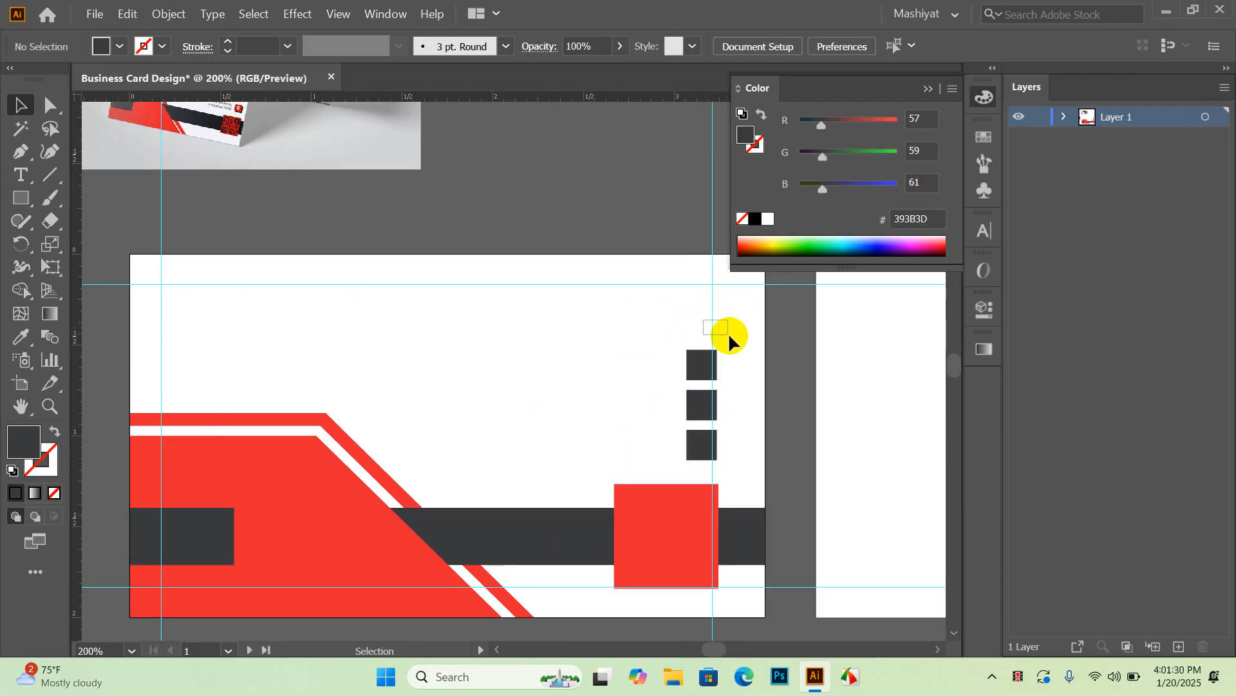
Step: Unlock the guides and move the right vertical guide onto the red square's right edge
right_click(623, 319)
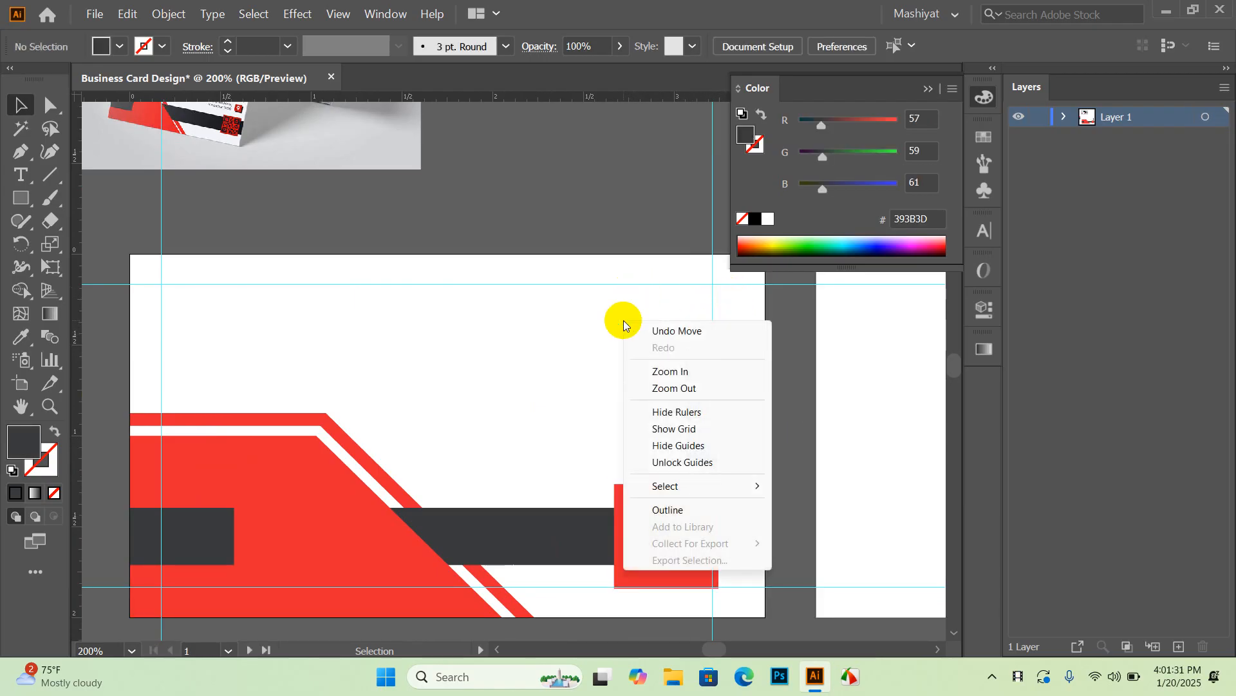
click(693, 462)
drag(713, 321, 723, 330)
scroll(702, 354, up, 2)
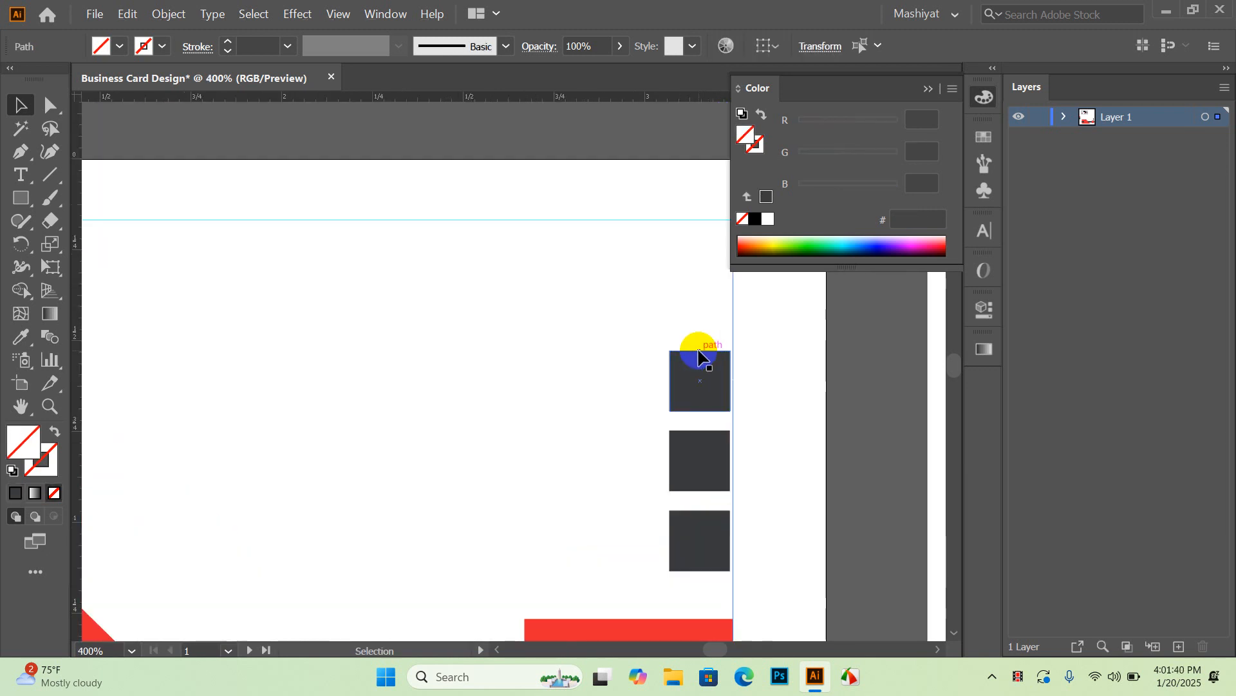
scroll(699, 355, up, 1)
scroll(632, 345, down, 1)
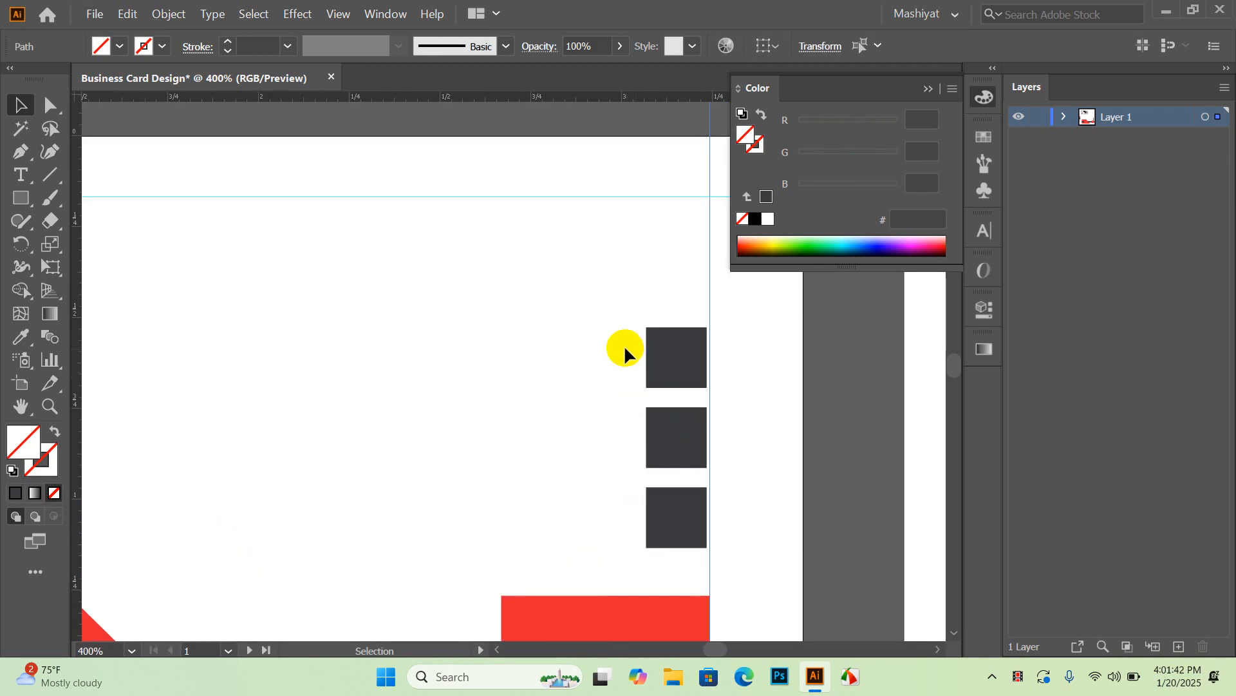
Step: Move the three small dark squares flush against the right vertical guide and lock the guides
drag(626, 348, 688, 546)
scroll(670, 425, up, 1)
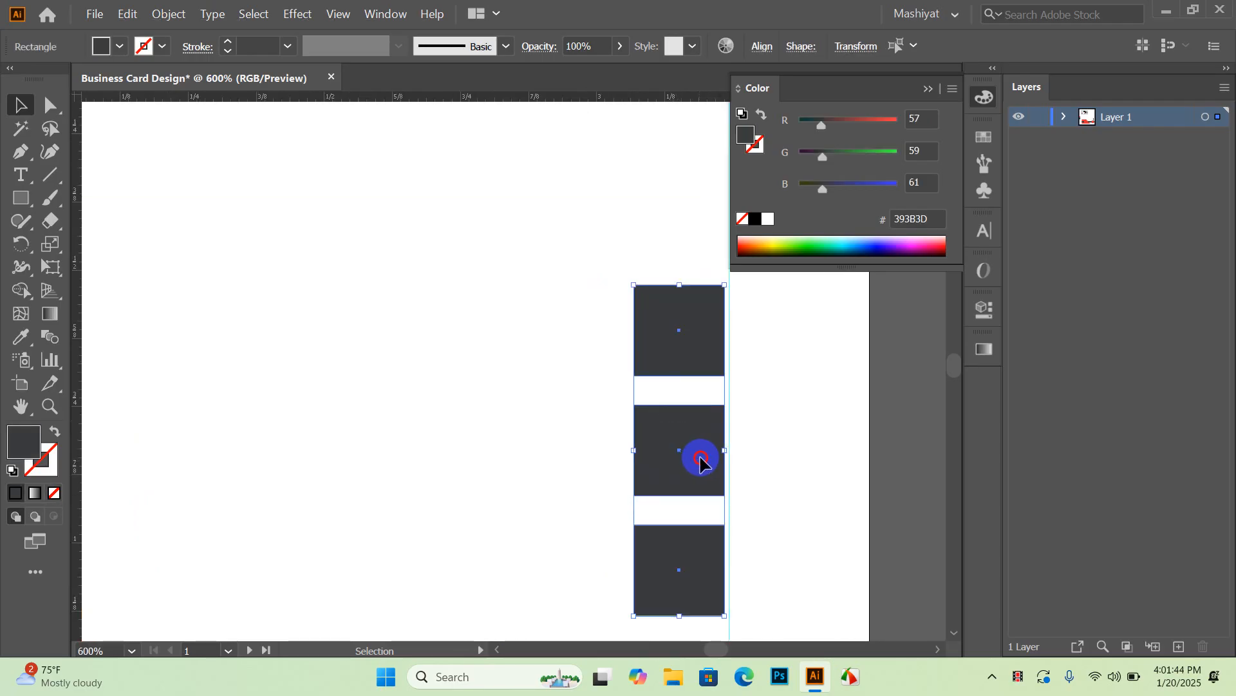
drag(701, 459, 704, 458)
click(748, 467)
scroll(681, 428, down, 3)
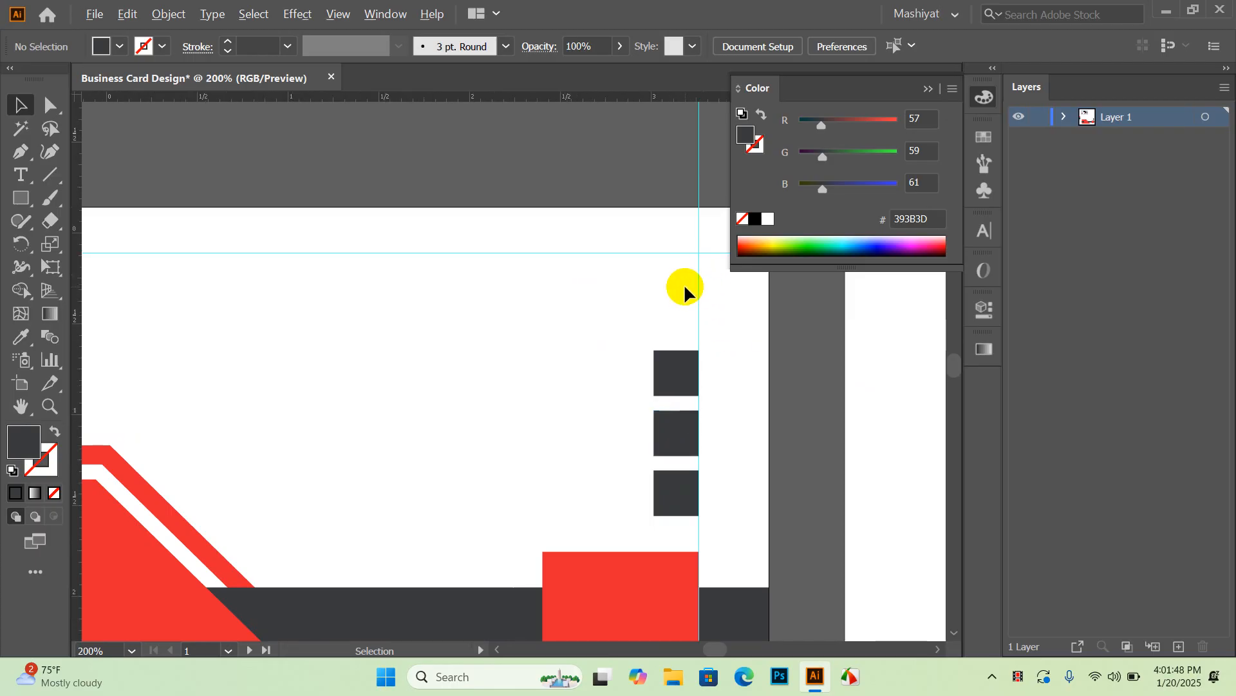
right_click(528, 299)
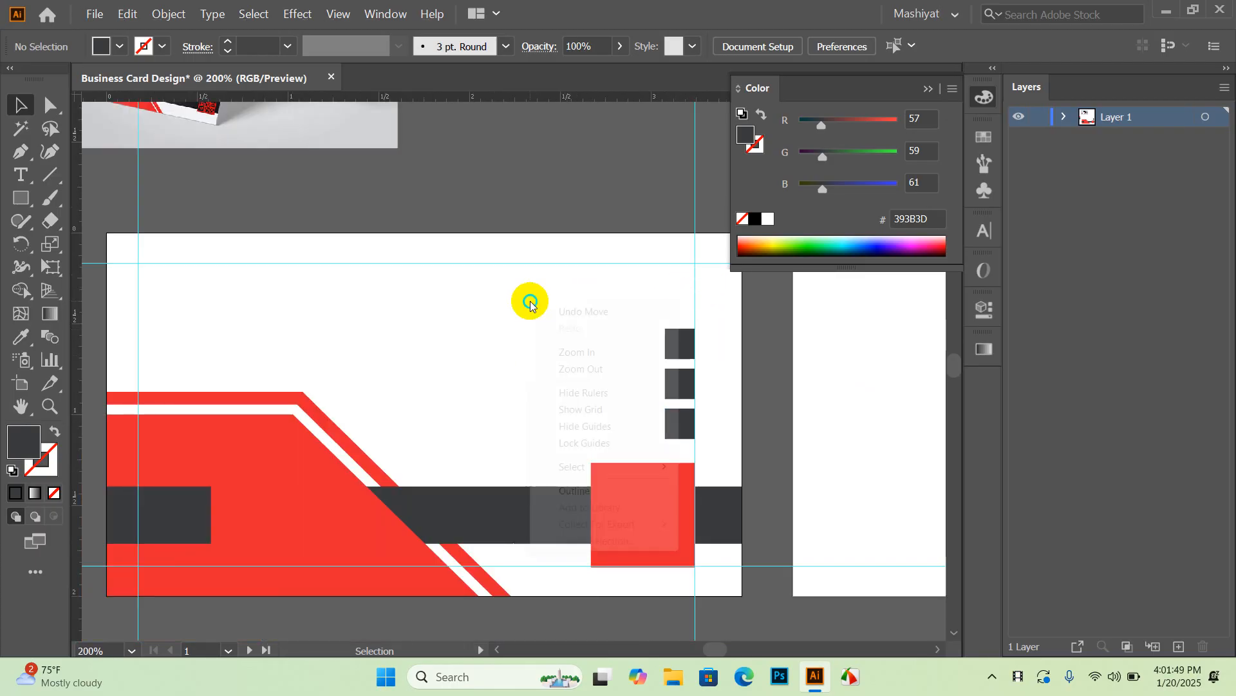
click(592, 443)
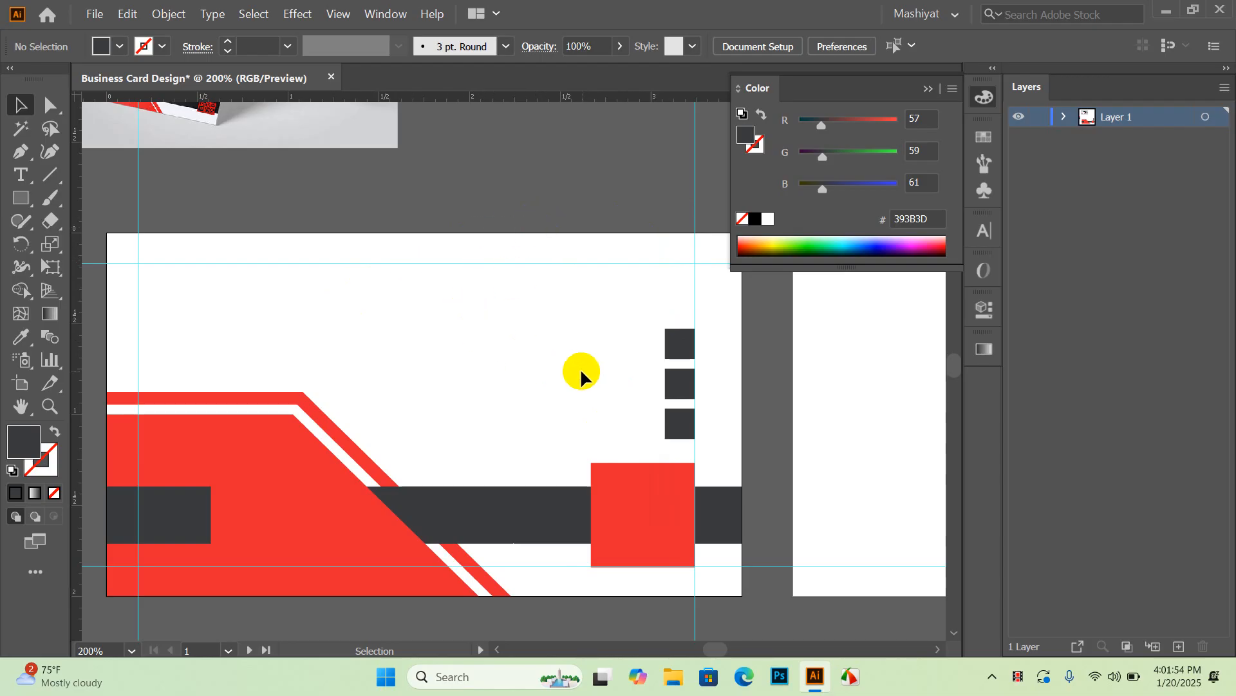
Step: Check the logo in the reference image and draw a small square in the card's empty upper area with the Rectangle tool
drag(494, 302, 582, 403)
scroll(559, 379, down, 1)
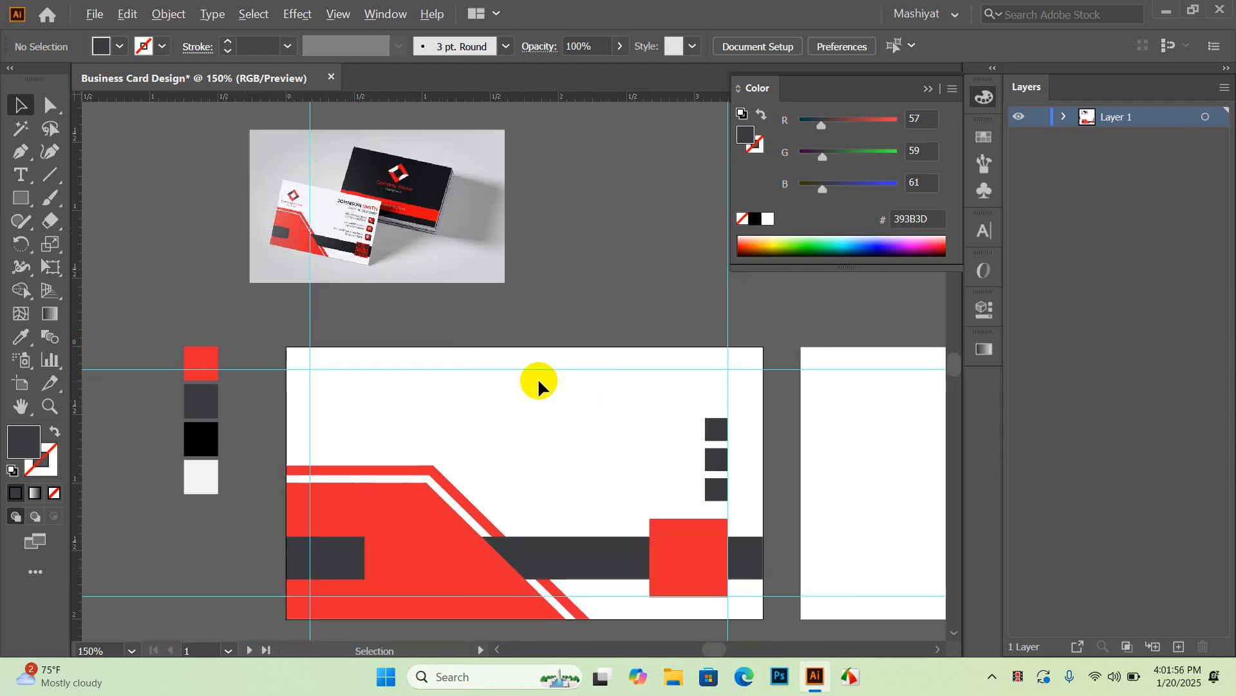
scroll(354, 224, up, 2)
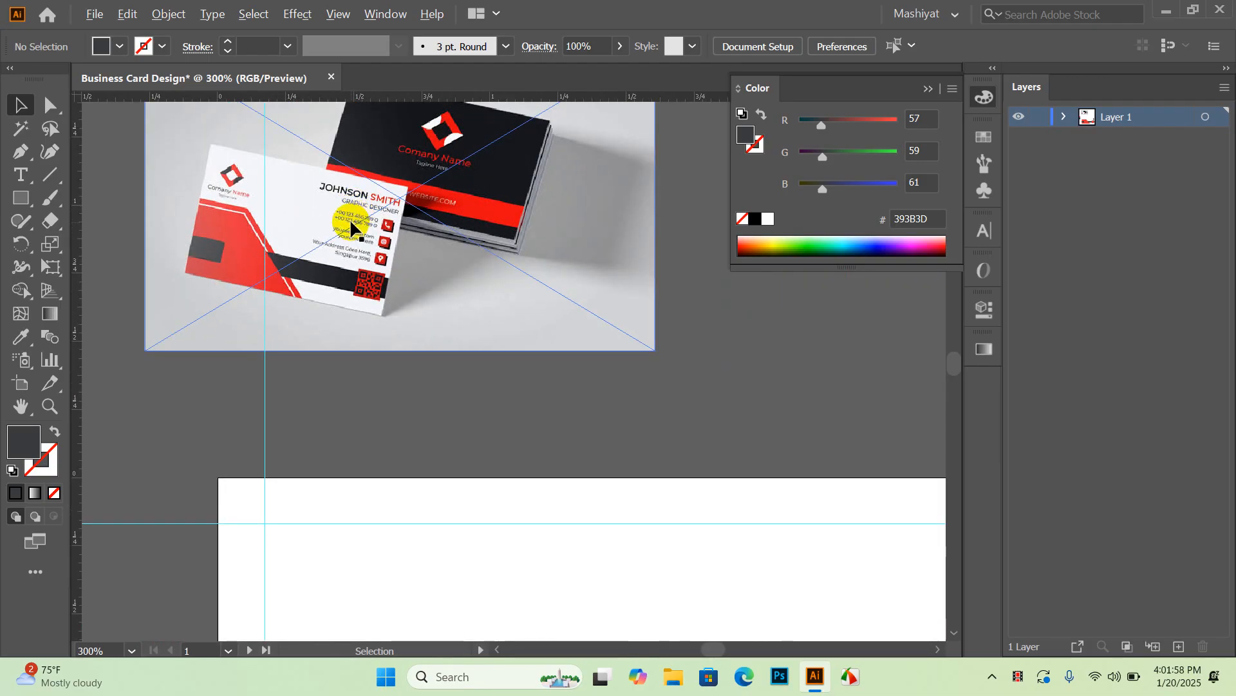
scroll(257, 180, down, 2)
scroll(258, 179, up, 2)
scroll(260, 179, down, 1)
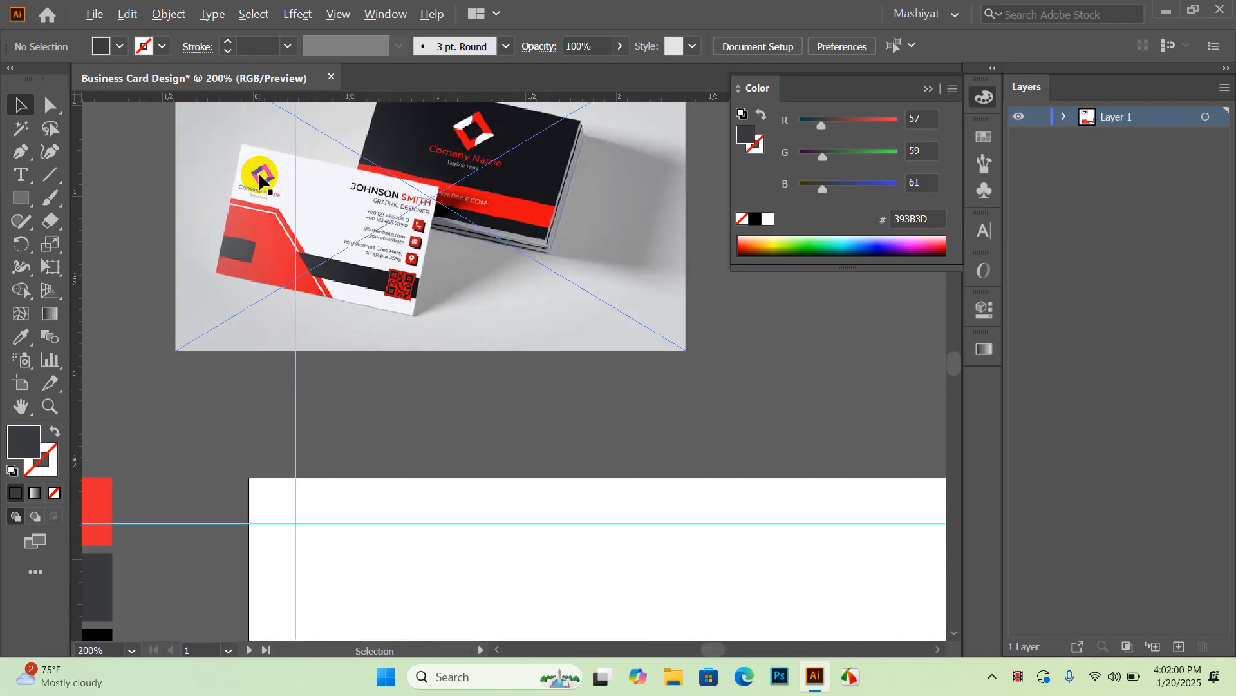
scroll(436, 474, down, 2)
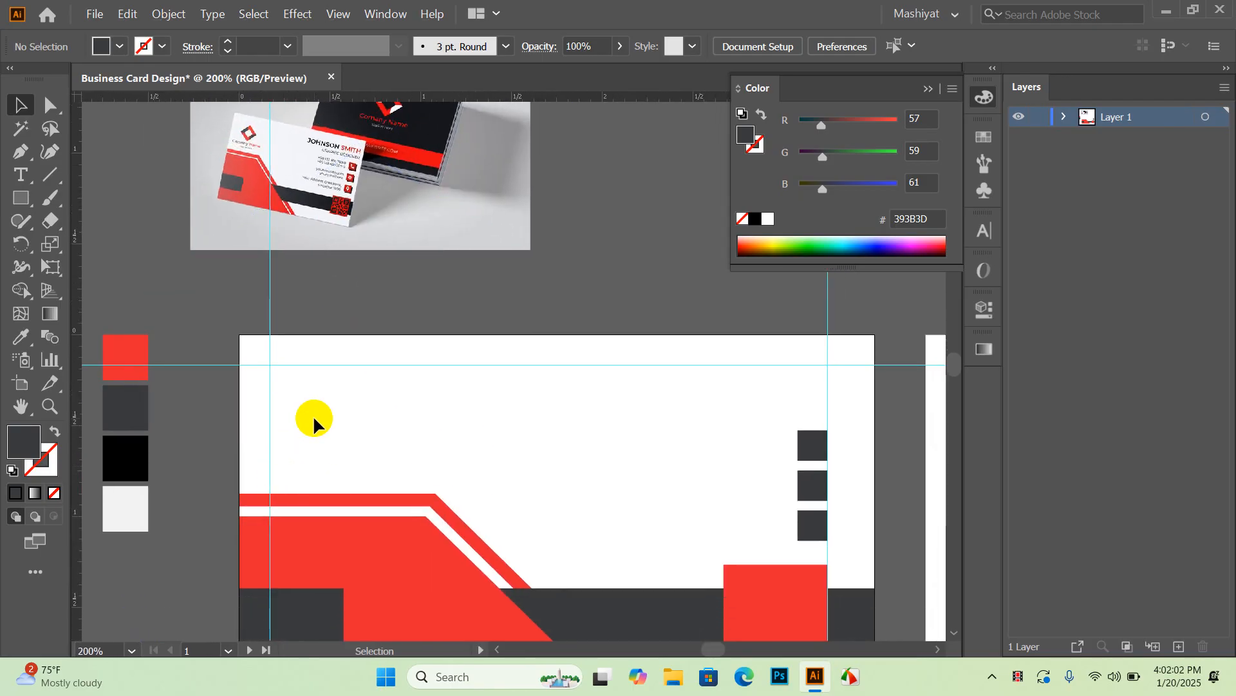
click(11, 246)
click(21, 200)
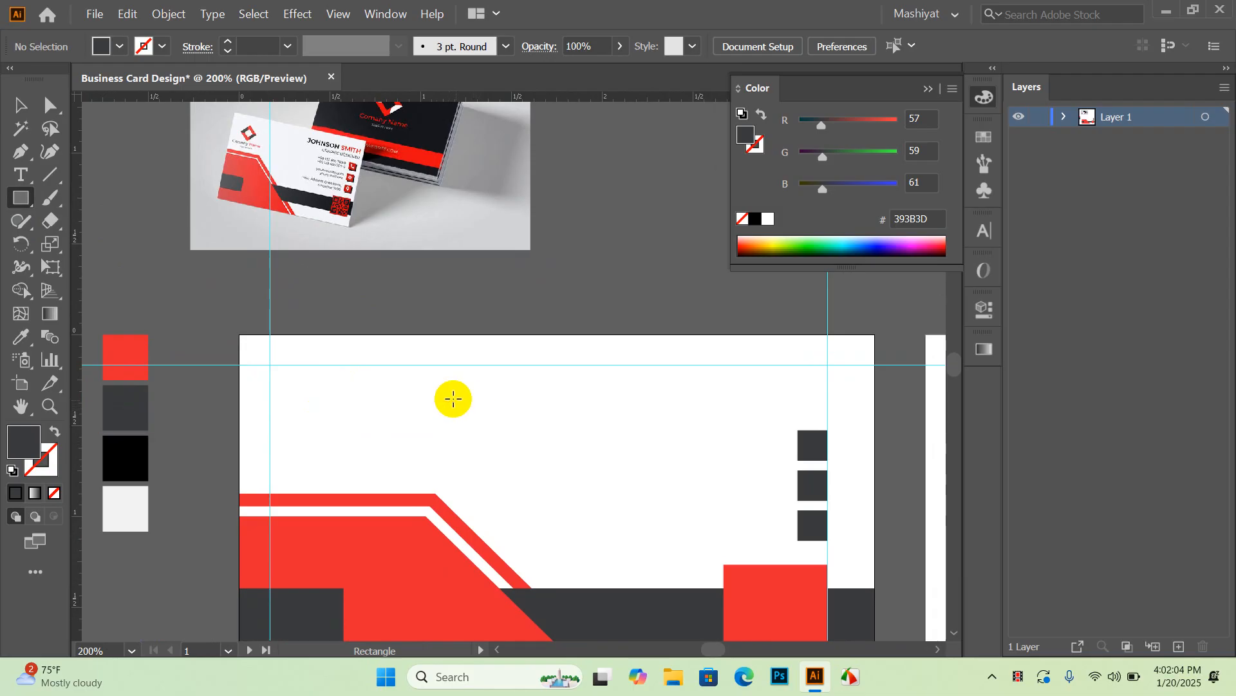
drag(429, 388, 486, 424)
Step: Turn the new square into an unfilled outline and colour its stroke with the red sampled from the palette square beside the card
click(28, 442)
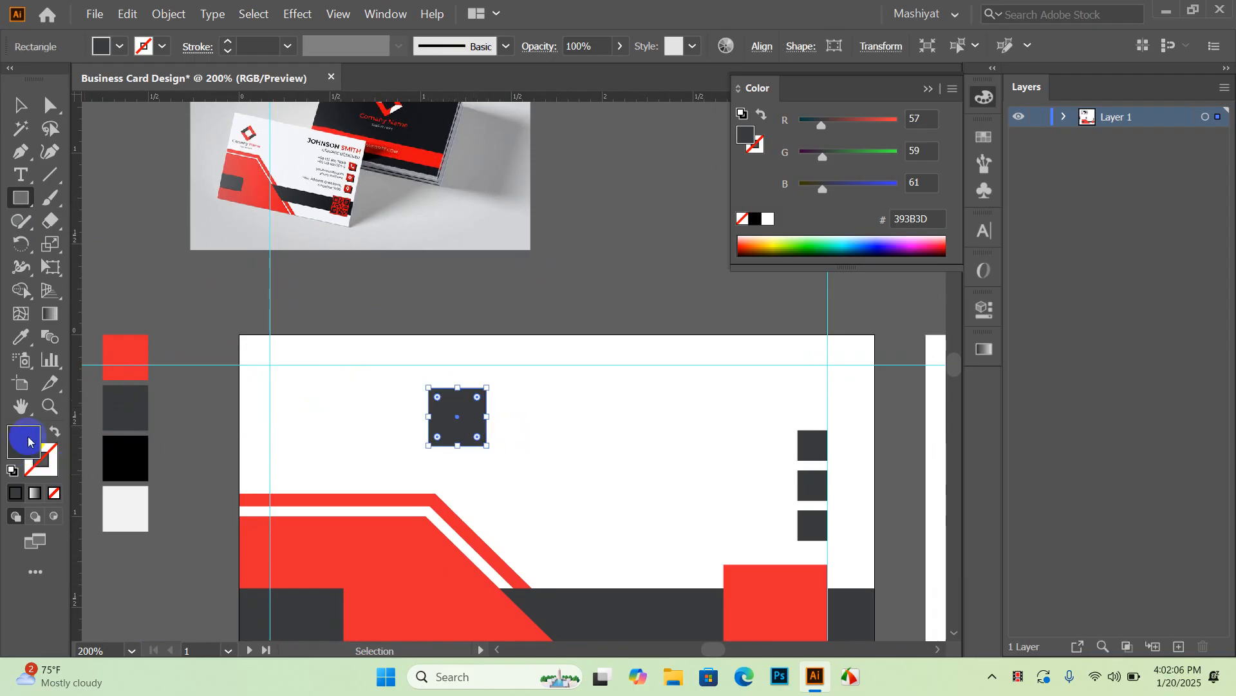
click(55, 433)
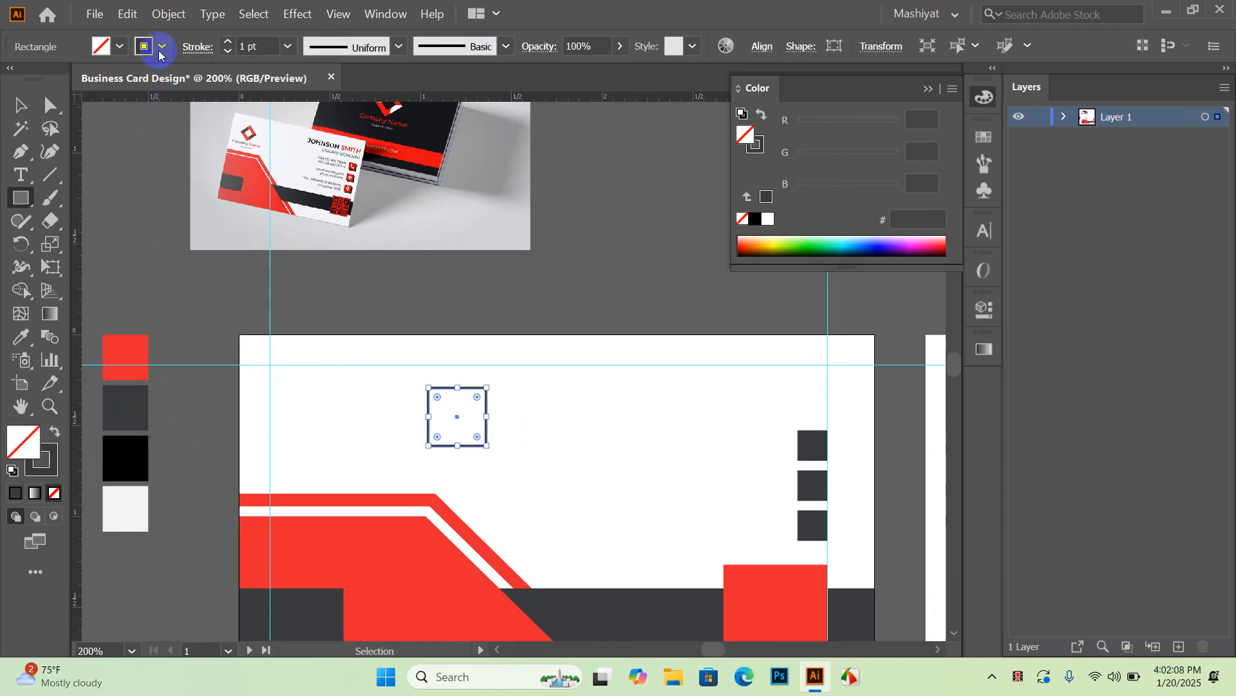
click(161, 51)
click(68, 81)
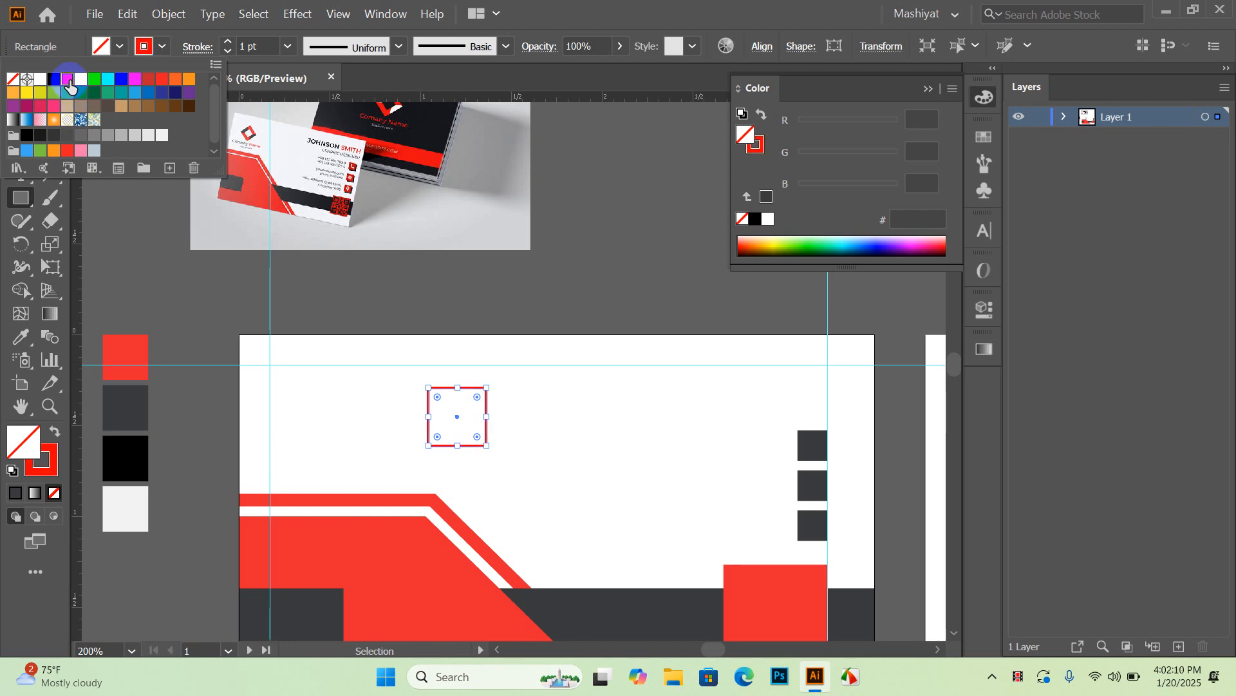
click(22, 334)
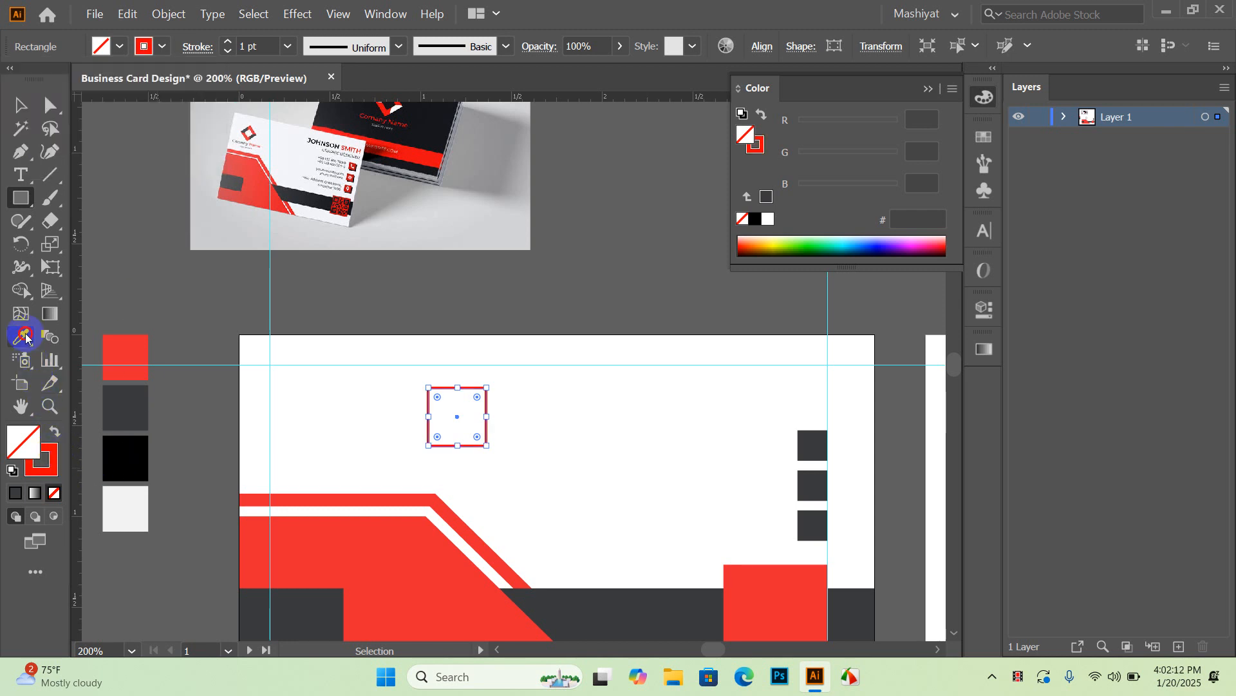
click(29, 341)
click(129, 351)
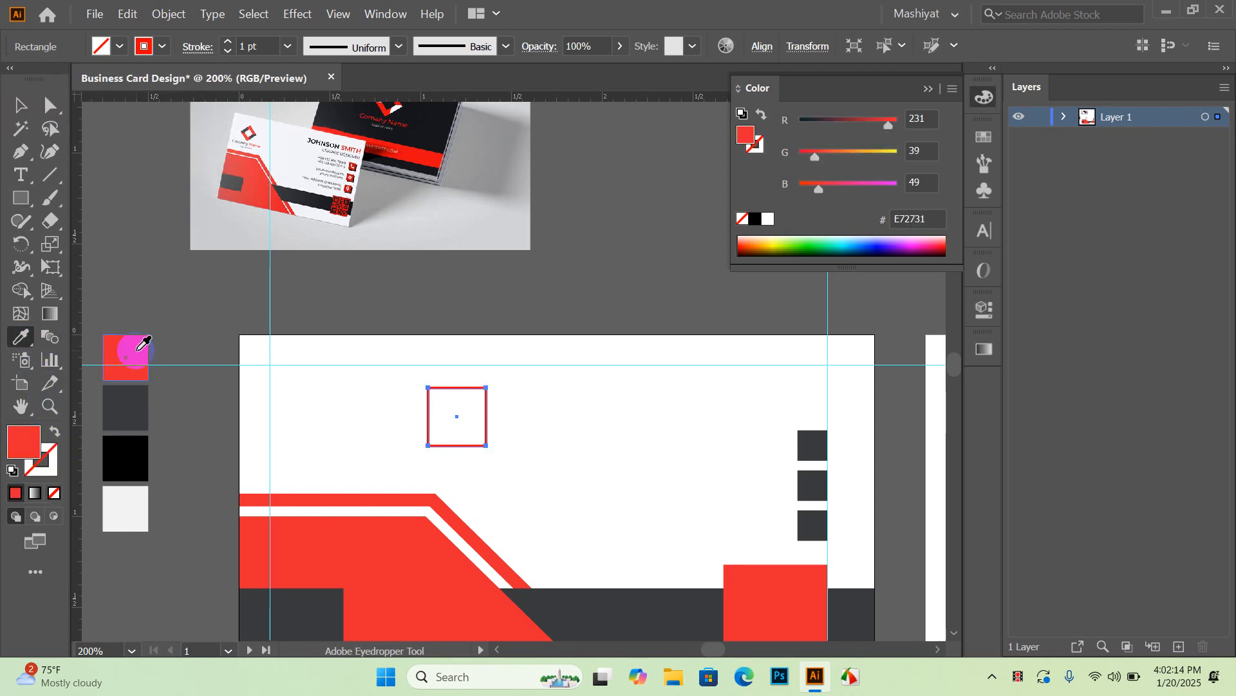
click(56, 432)
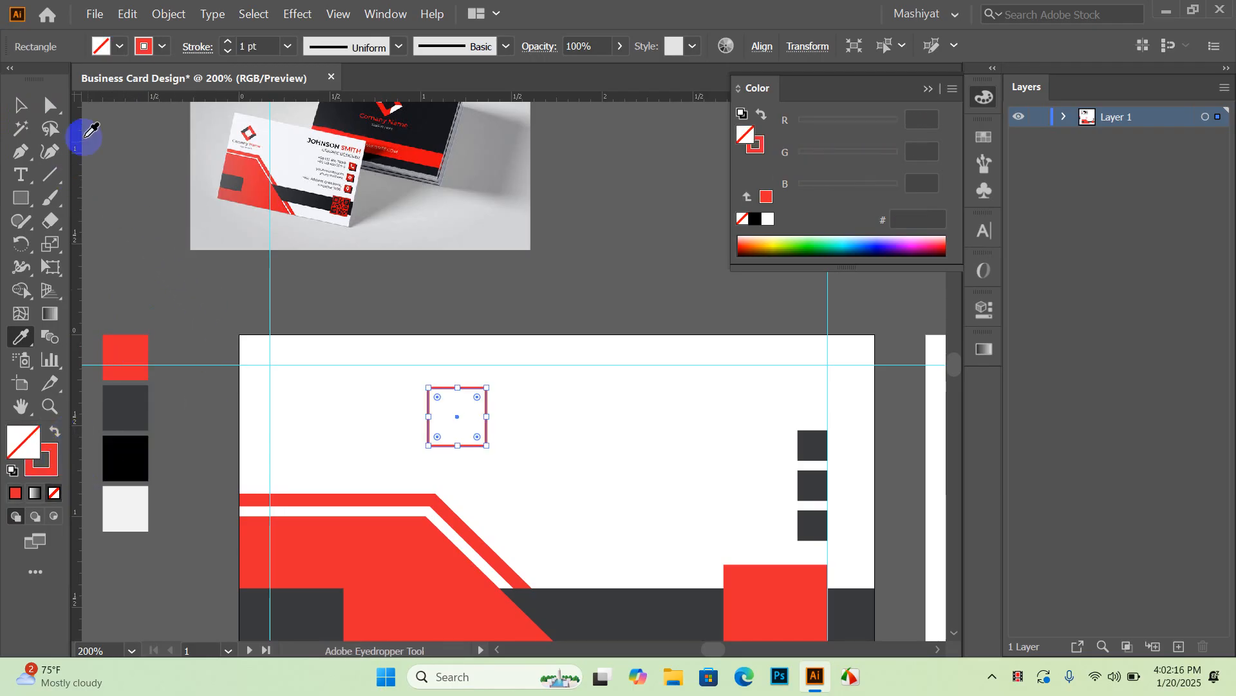
Step: Try stroke weights of 5 pt and 2 pt on the outlined square and settle on 3 pt
click(288, 45)
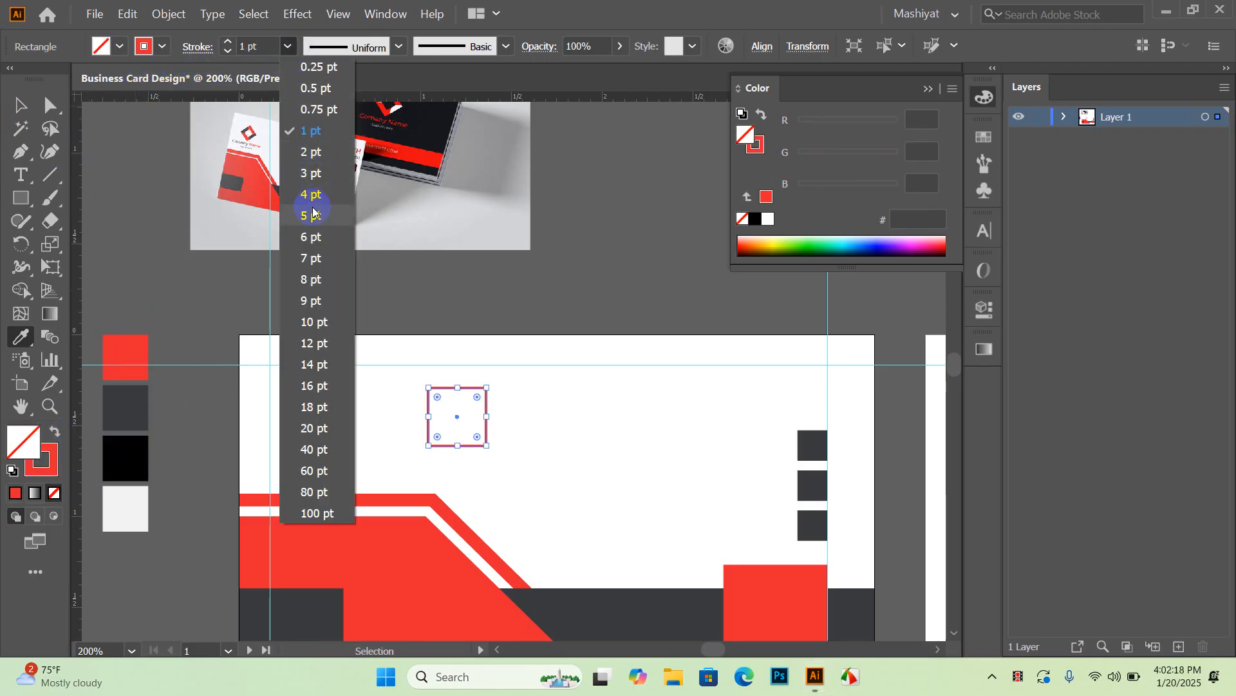
click(313, 215)
click(286, 45)
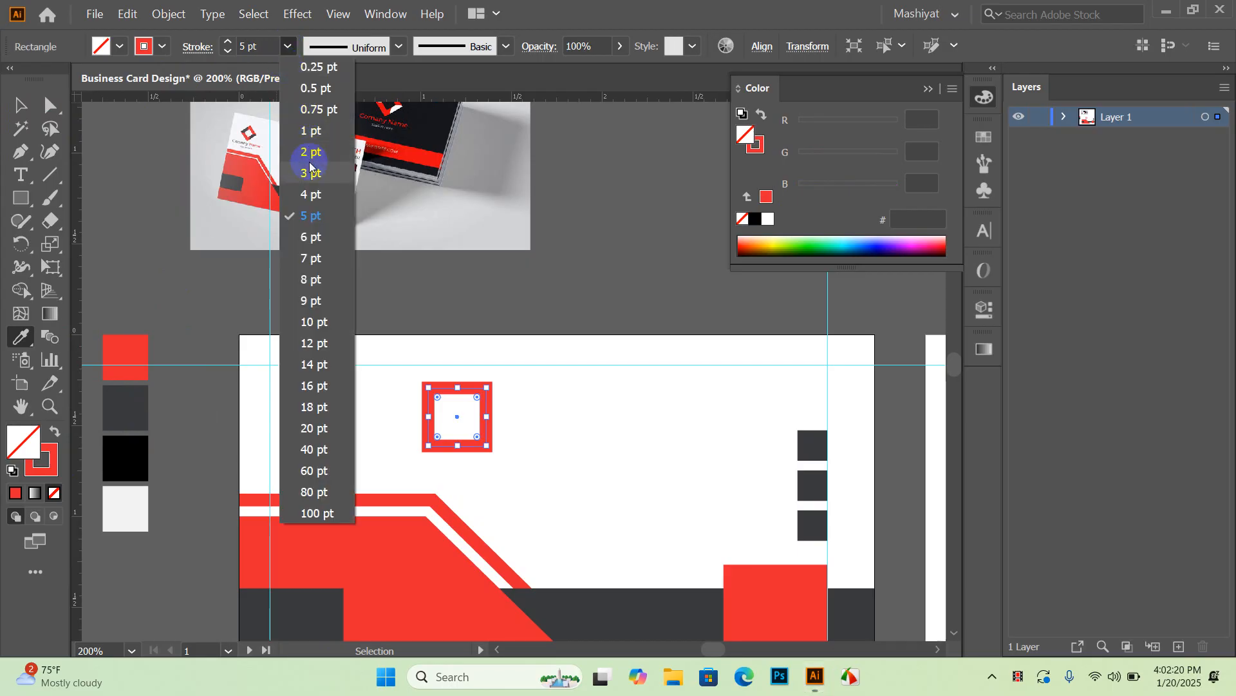
click(310, 173)
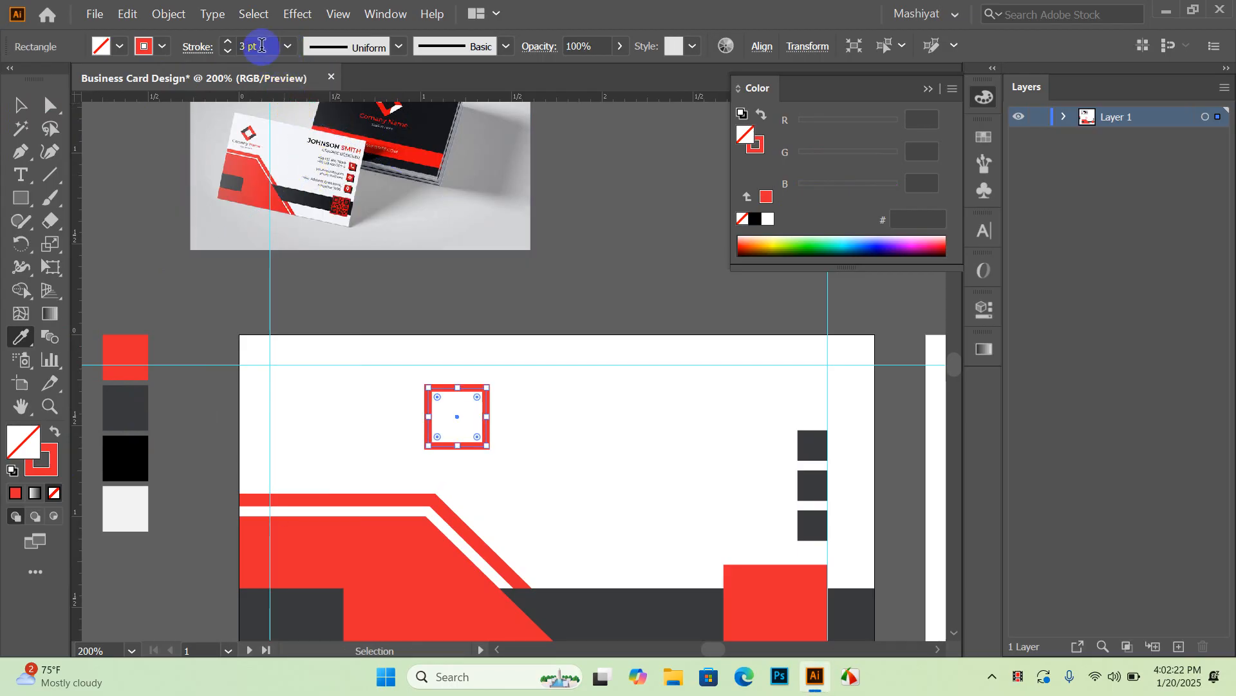
click(287, 47)
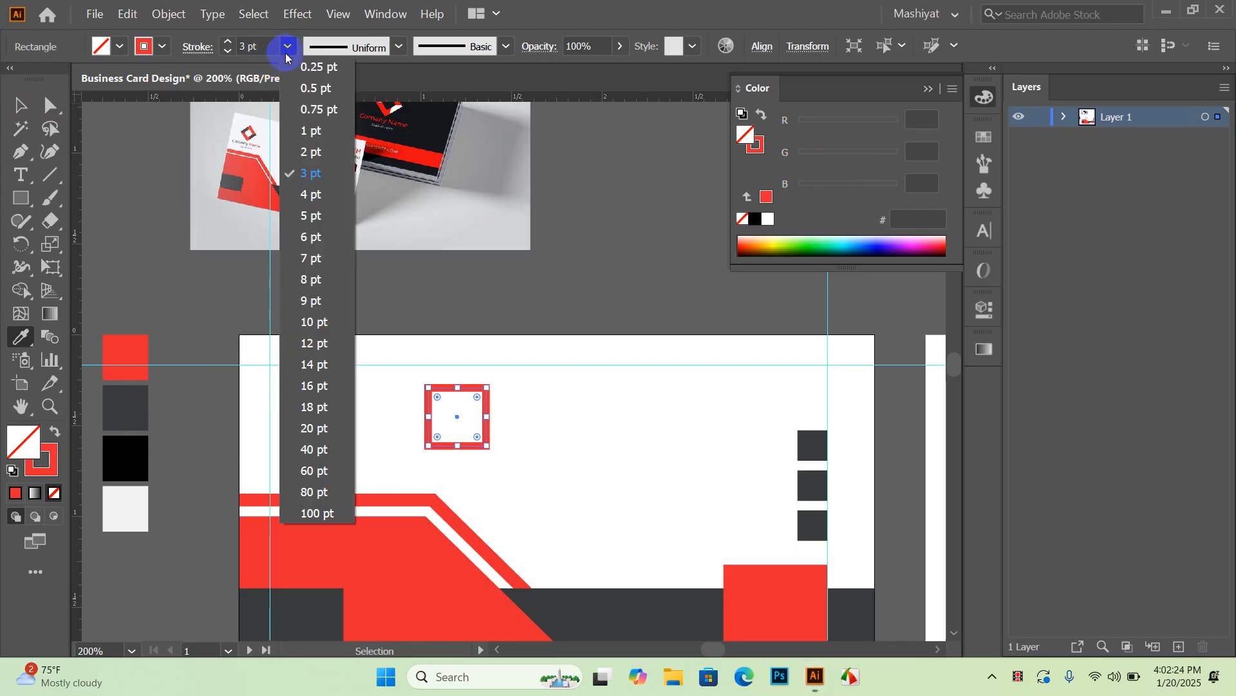
click(316, 154)
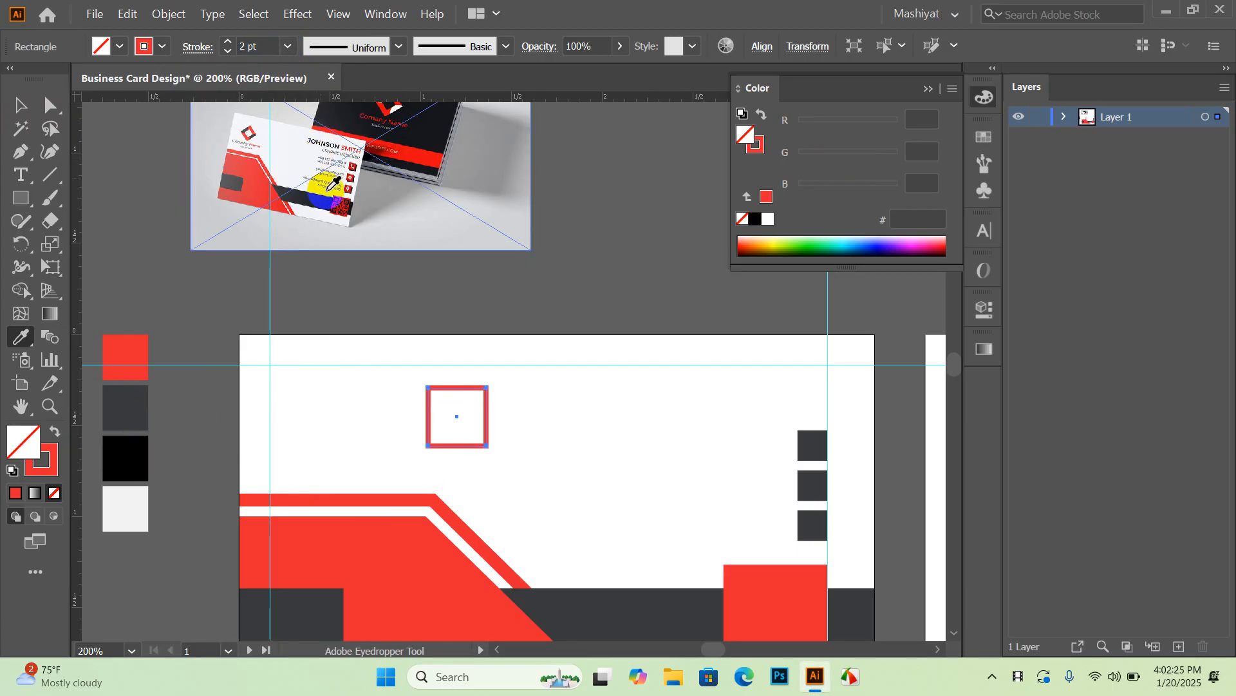
click(288, 46)
click(311, 173)
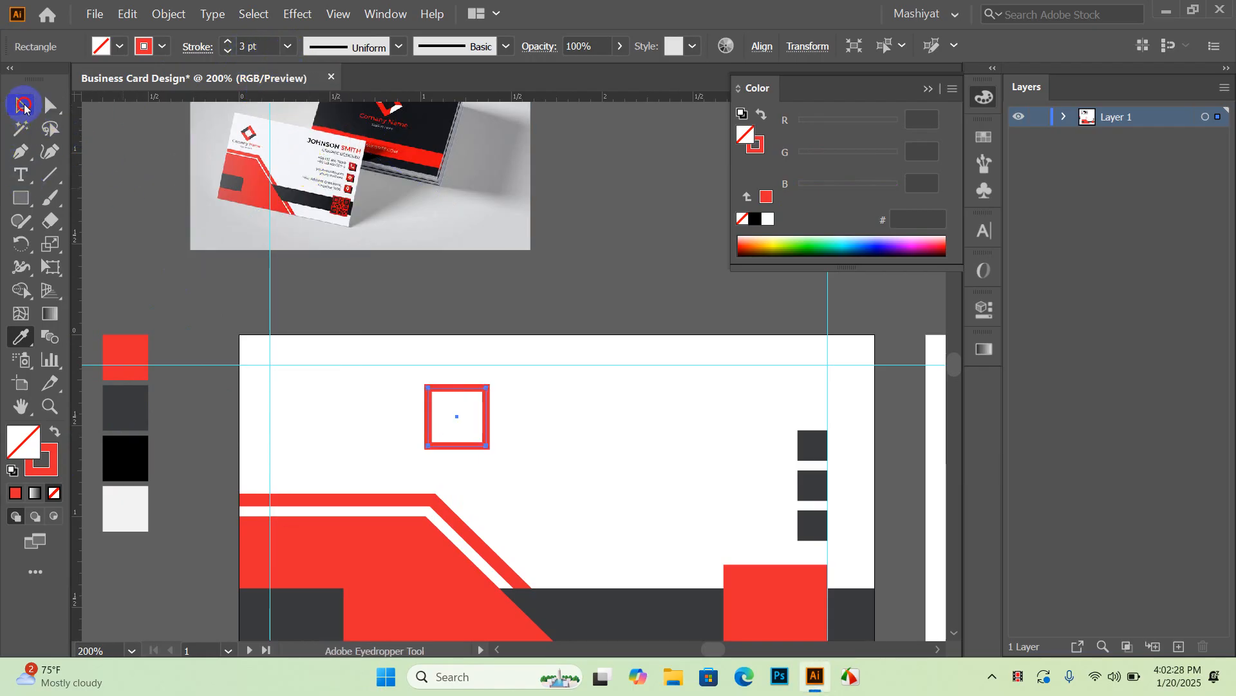
Step: Expand the red outlined square's fill and stroke into a filled frame shape
click(24, 106)
click(456, 441)
scroll(456, 441, up, 2)
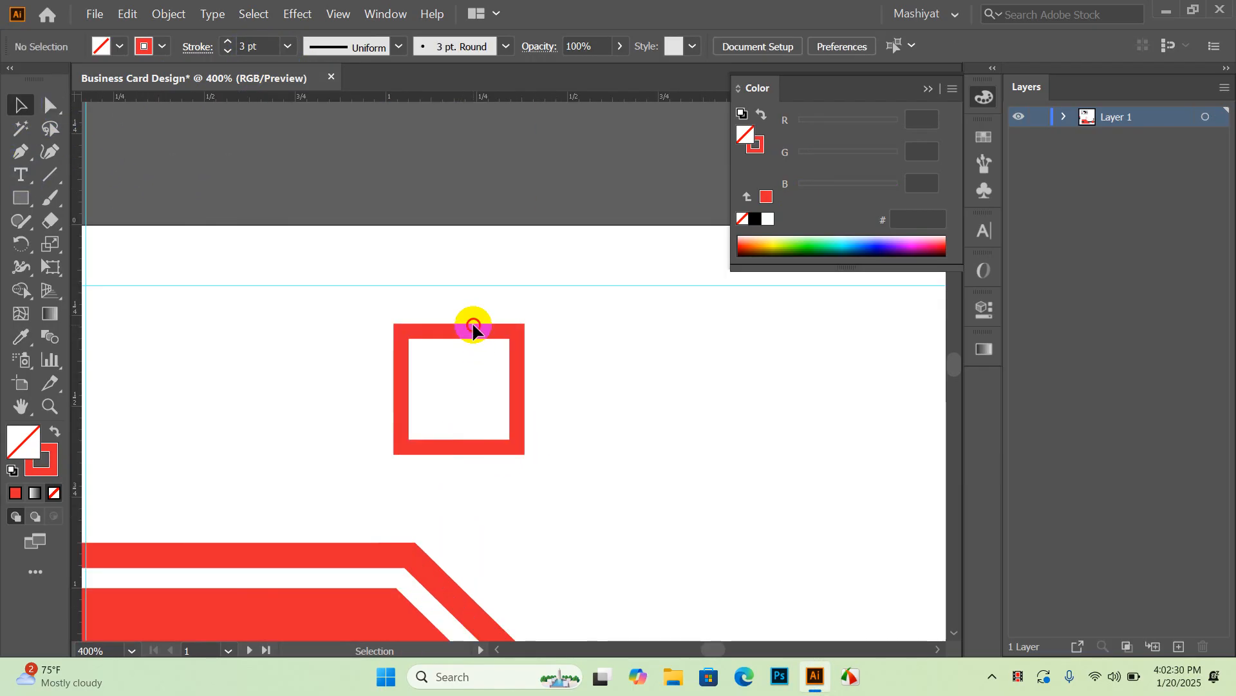
drag(538, 312, 323, 406)
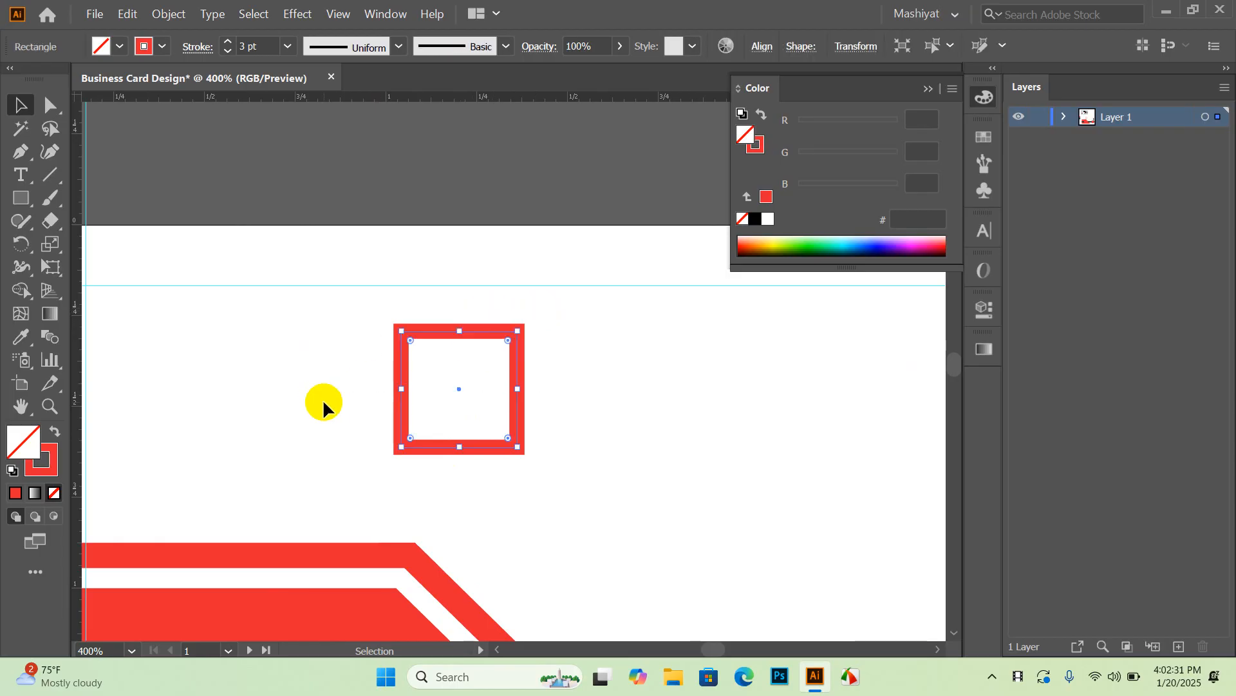
click(172, 18)
click(204, 199)
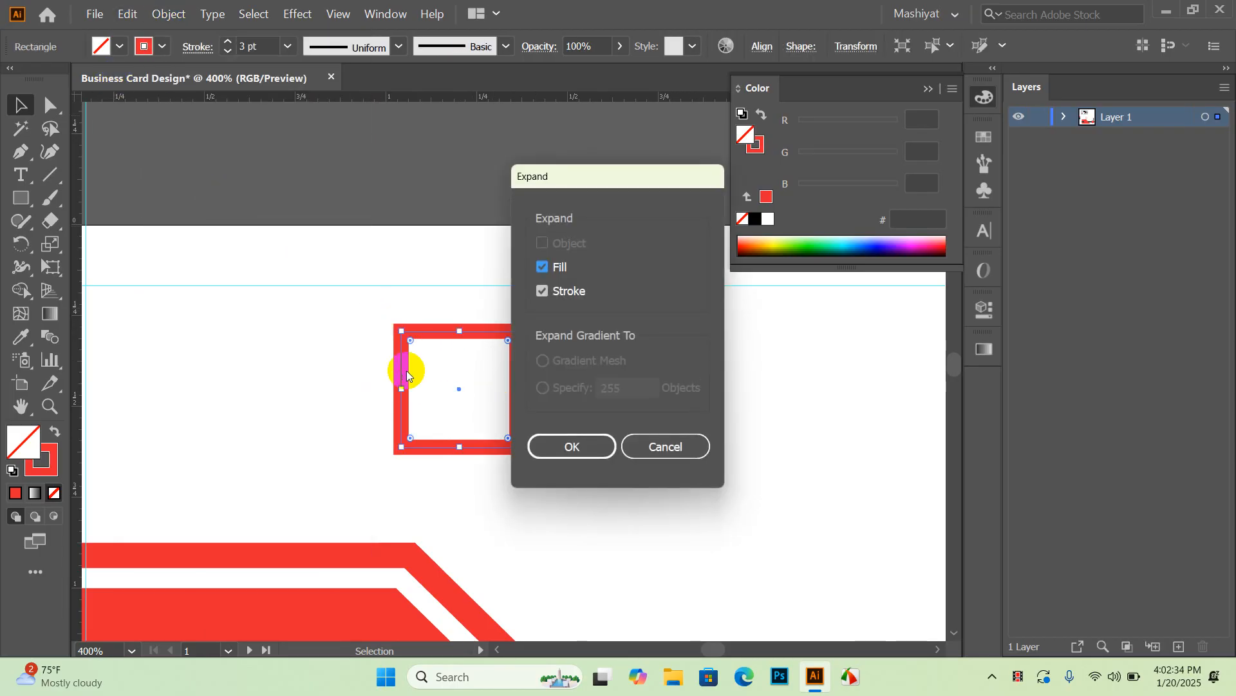
click(565, 446)
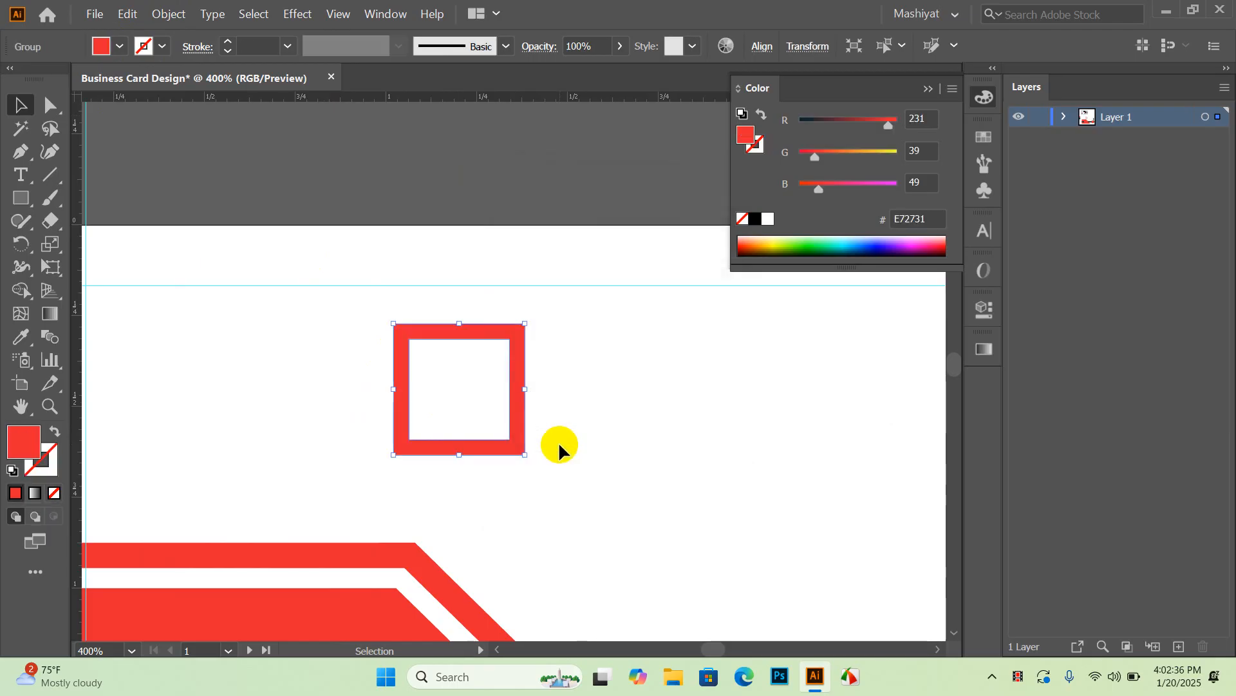
click(552, 406)
click(498, 330)
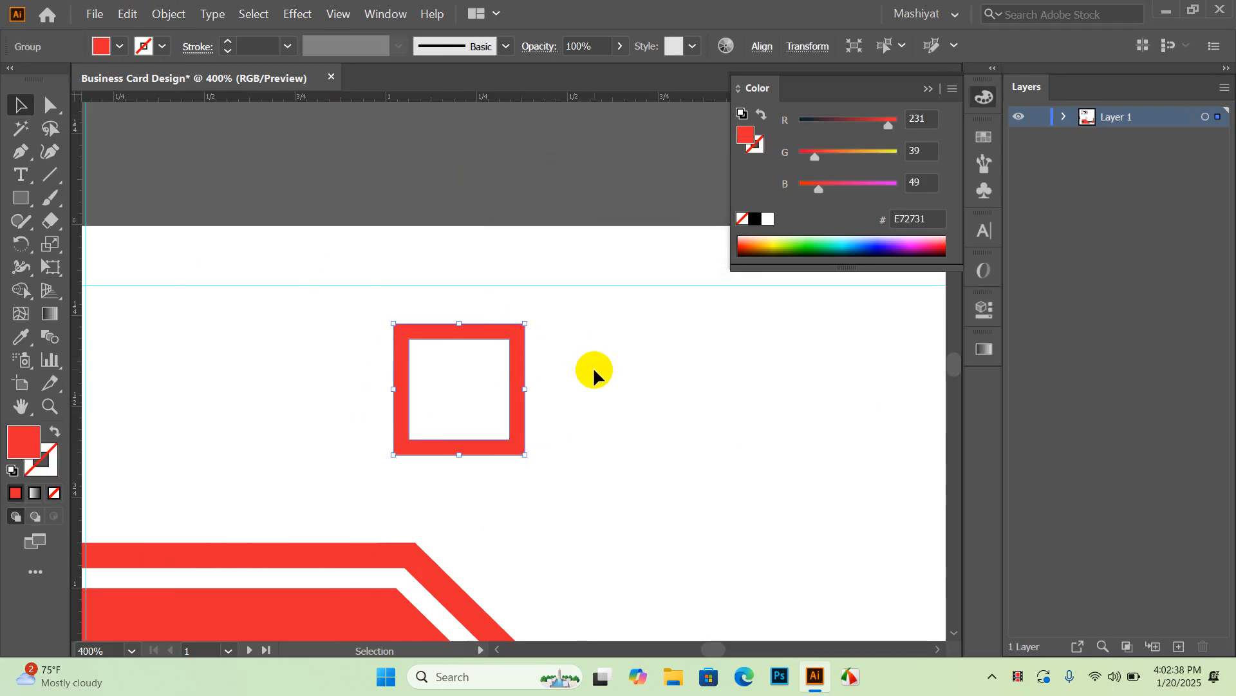
click(582, 409)
scroll(449, 341, down, 1)
scroll(446, 347, up, 1)
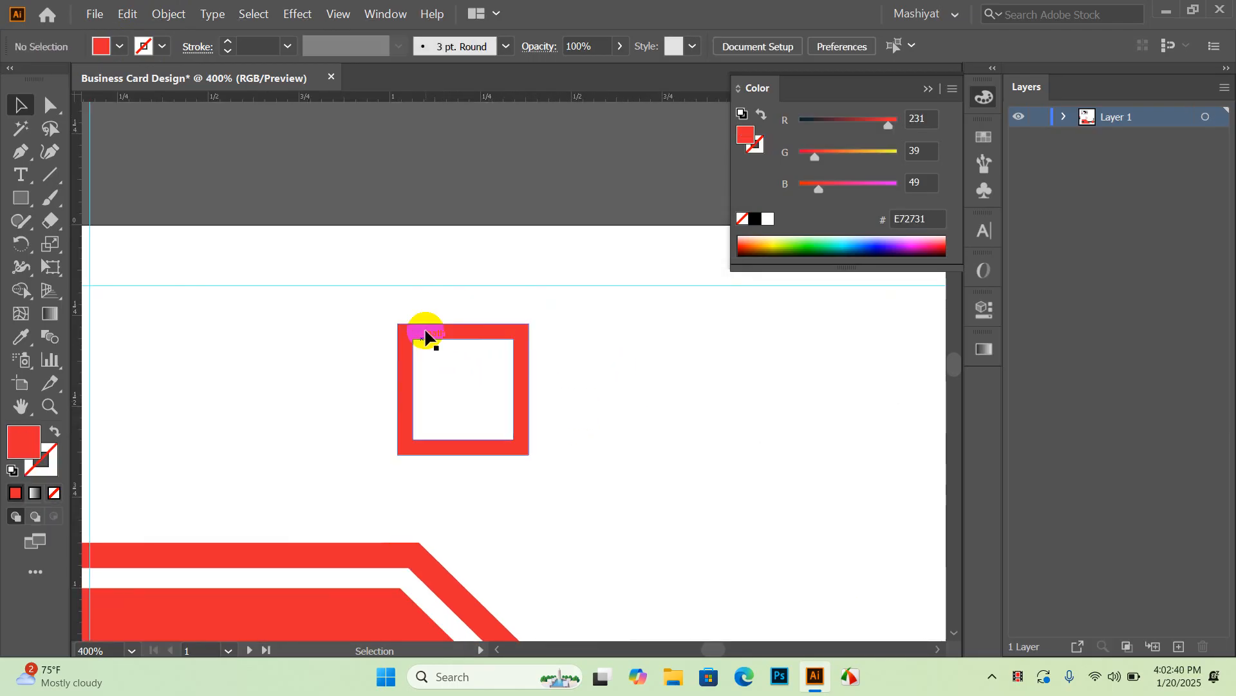
Step: Draw a 45-degree line from the frame's upper-left corner past its lower-right corner and adjust it along the diagonal
click(56, 181)
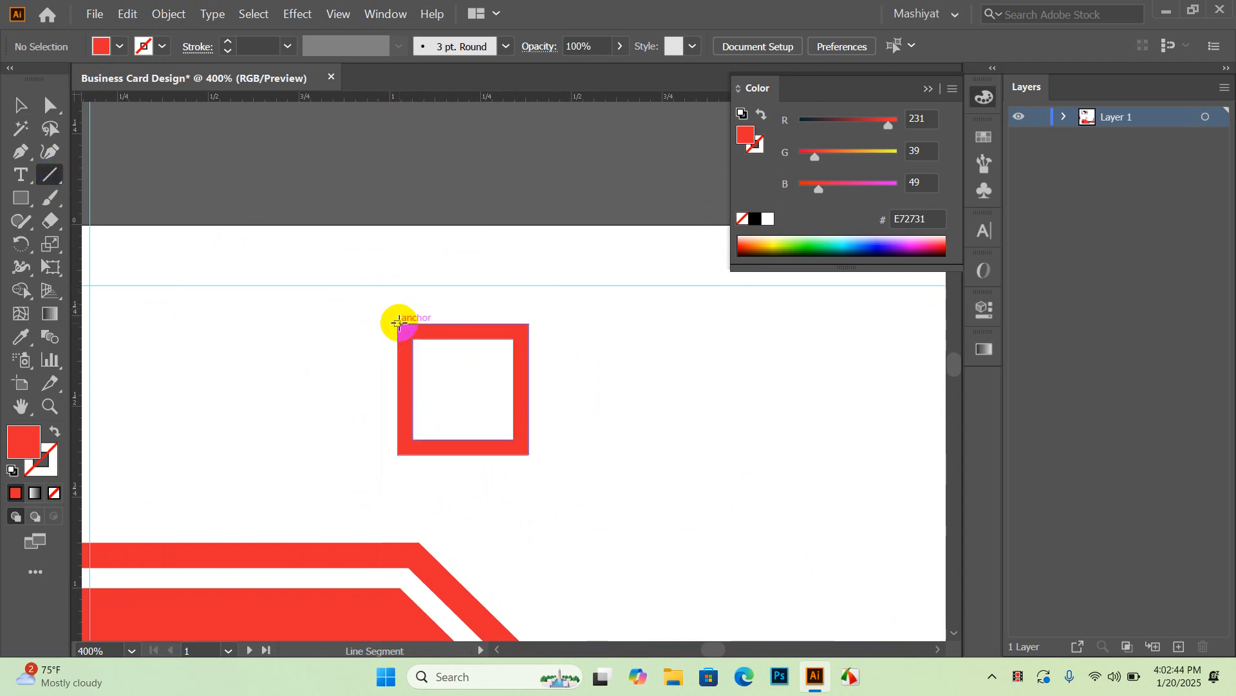
drag(397, 323, 590, 515)
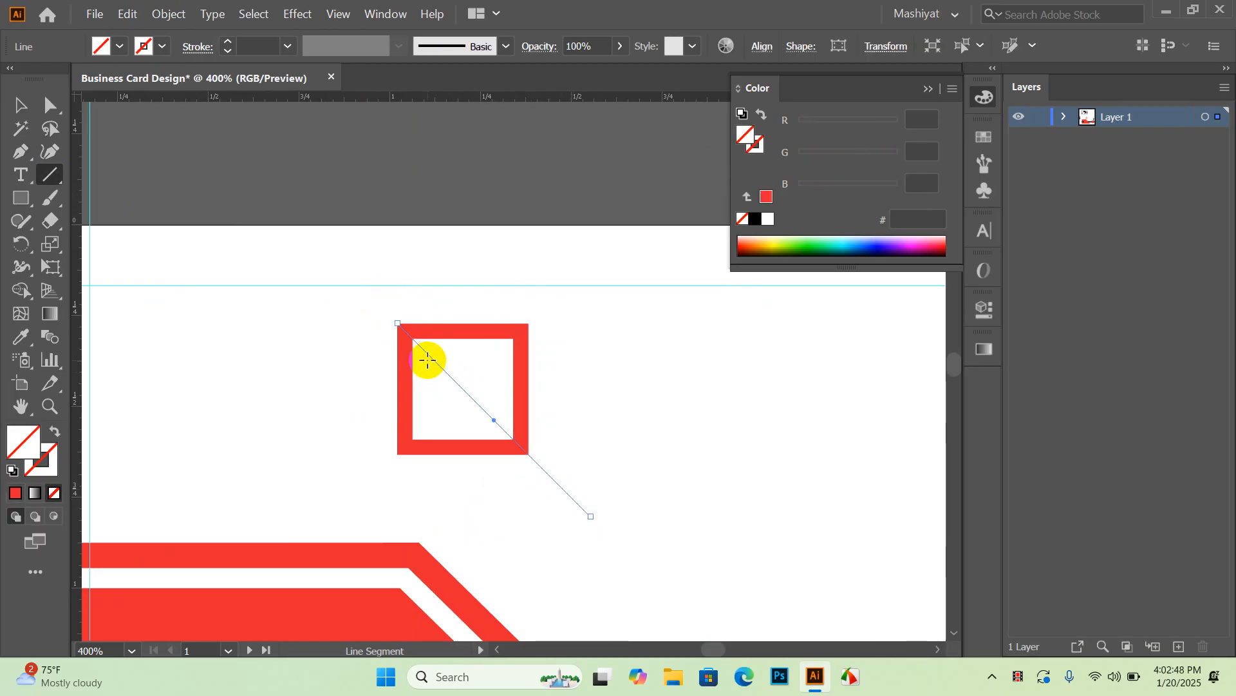
click(19, 105)
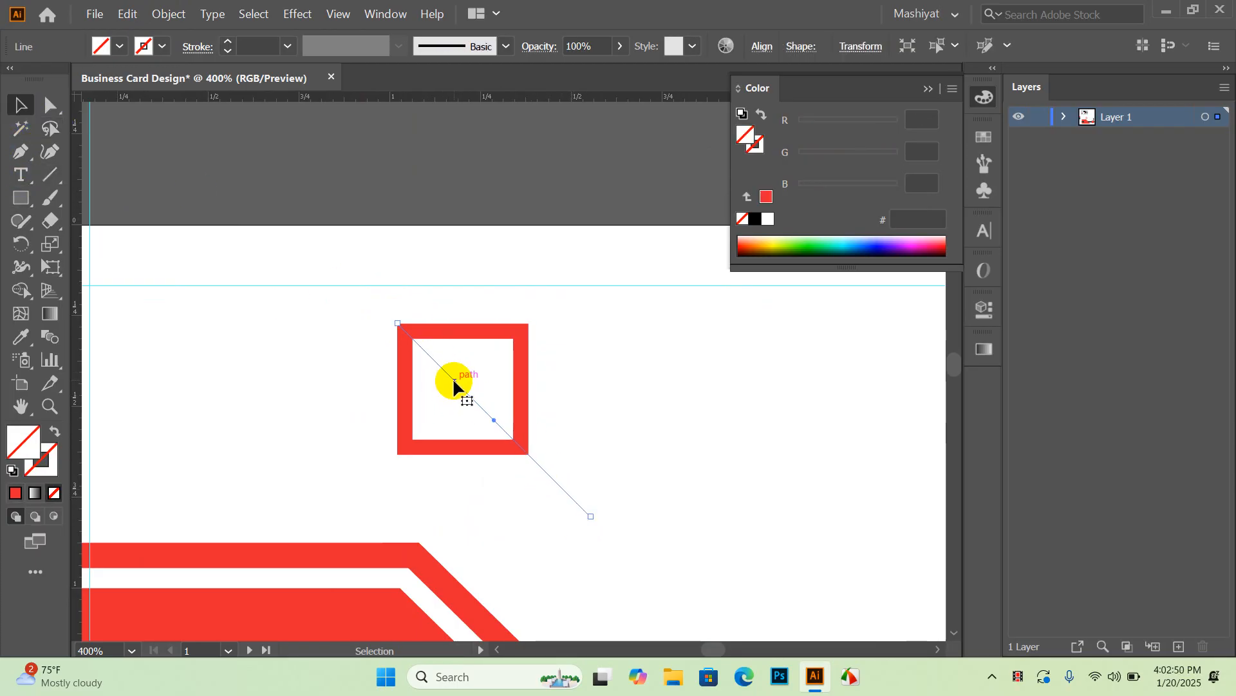
drag(454, 386, 448, 379)
Step: Dock the Pathfinder with the collapsed panels and divide the red square frame along the diagonal line
drag(568, 322, 344, 437)
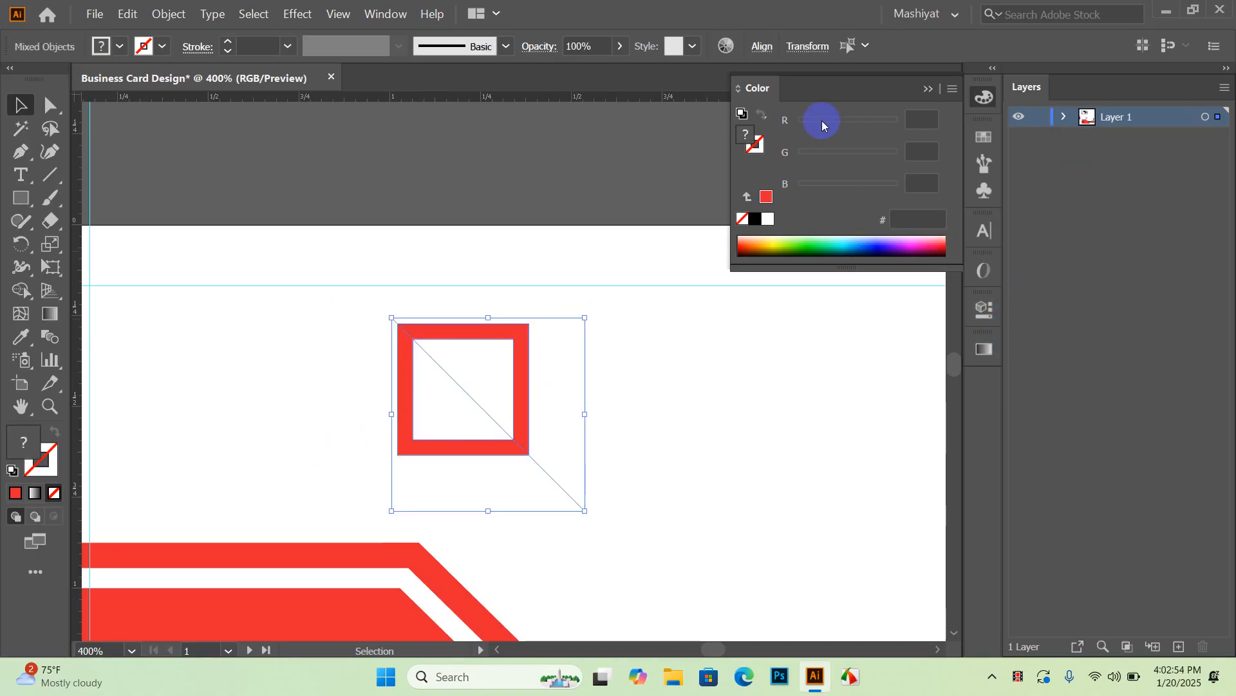
click(386, 17)
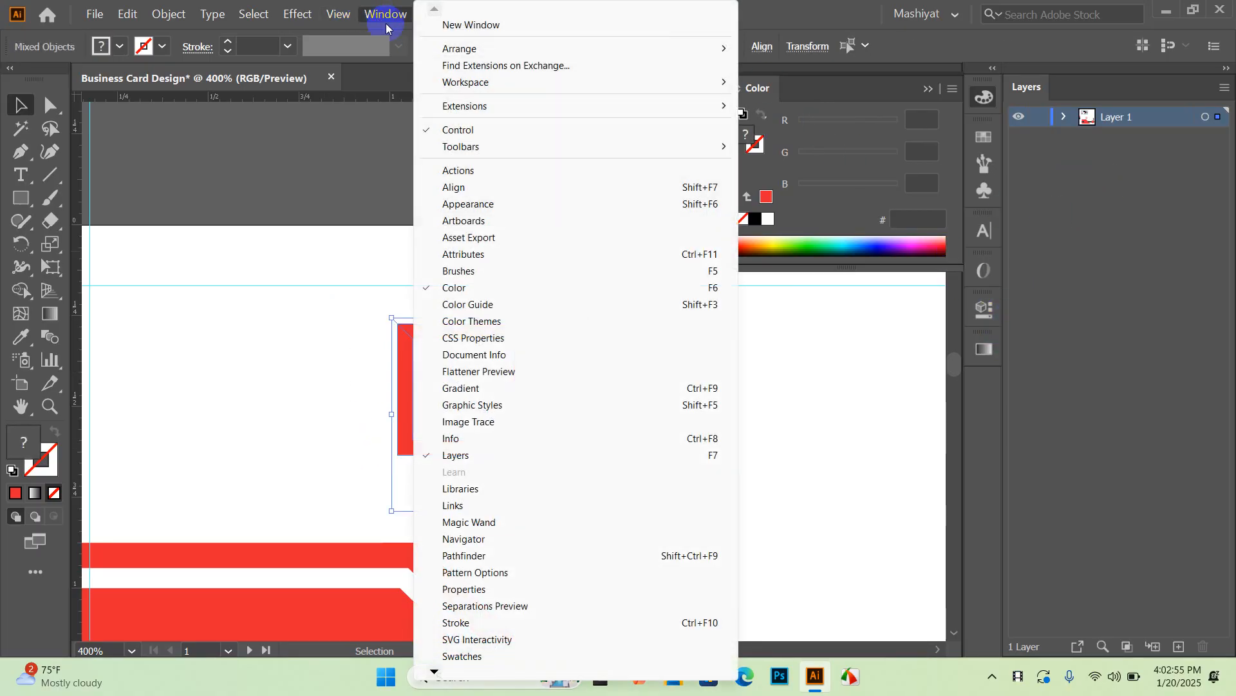
click(497, 556)
click(1034, 173)
drag(911, 188, 983, 394)
click(981, 390)
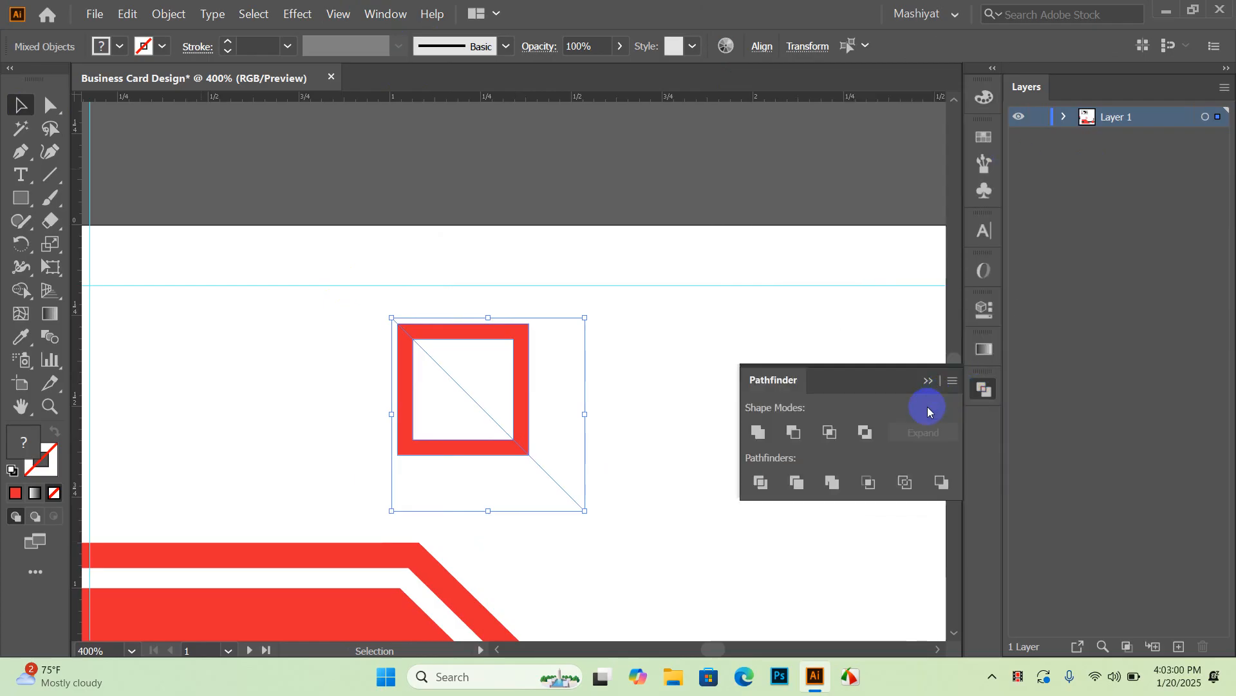
click(762, 482)
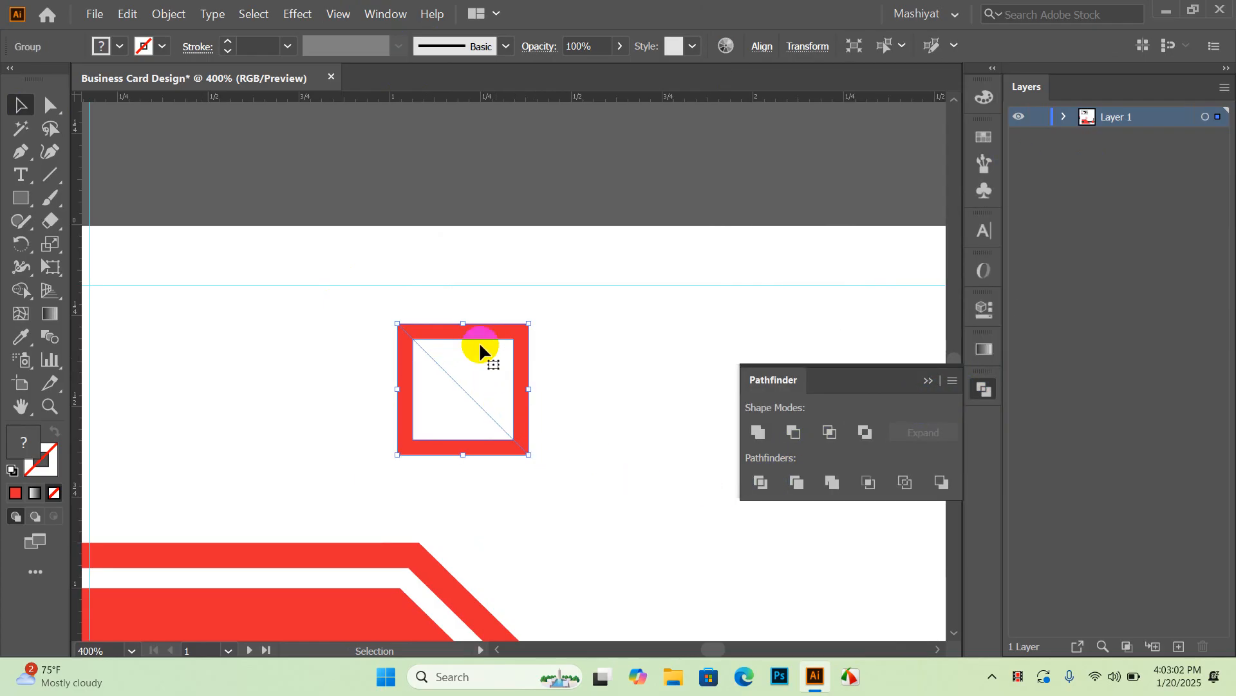
Step: Ungroup the divided frame and fill its lower-left half with the dark grey sampled from the palette beside the card
click(660, 331)
right_click(516, 330)
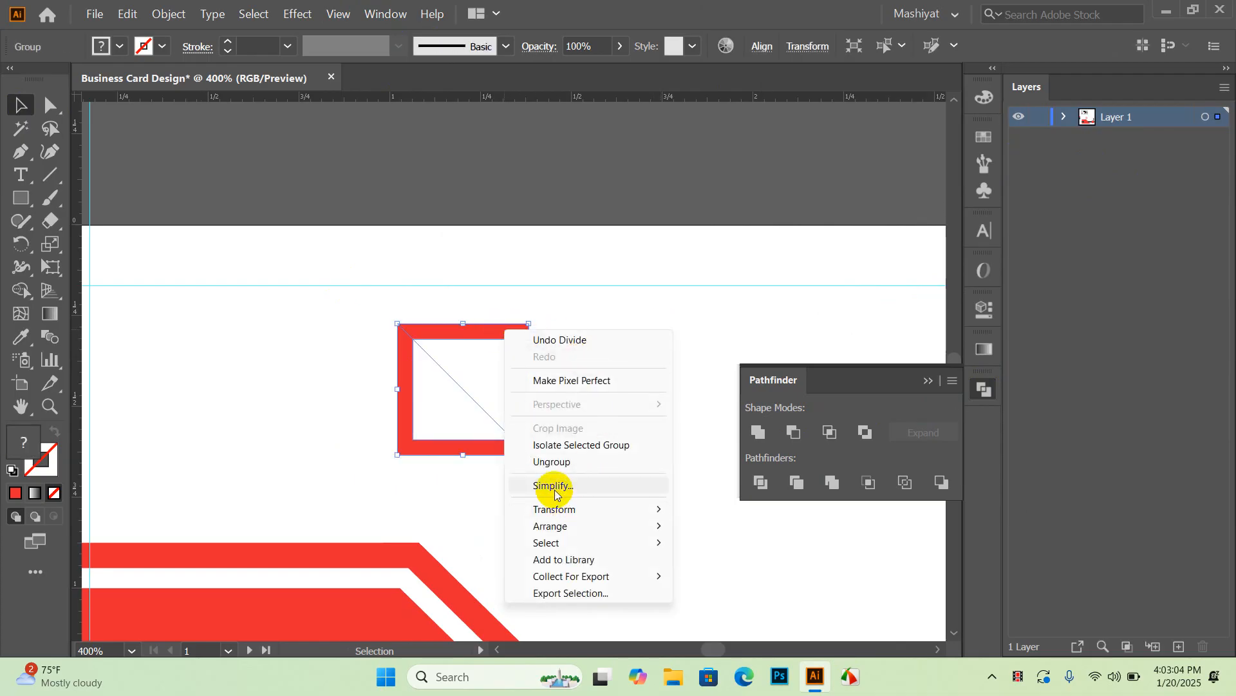
click(555, 462)
click(395, 386)
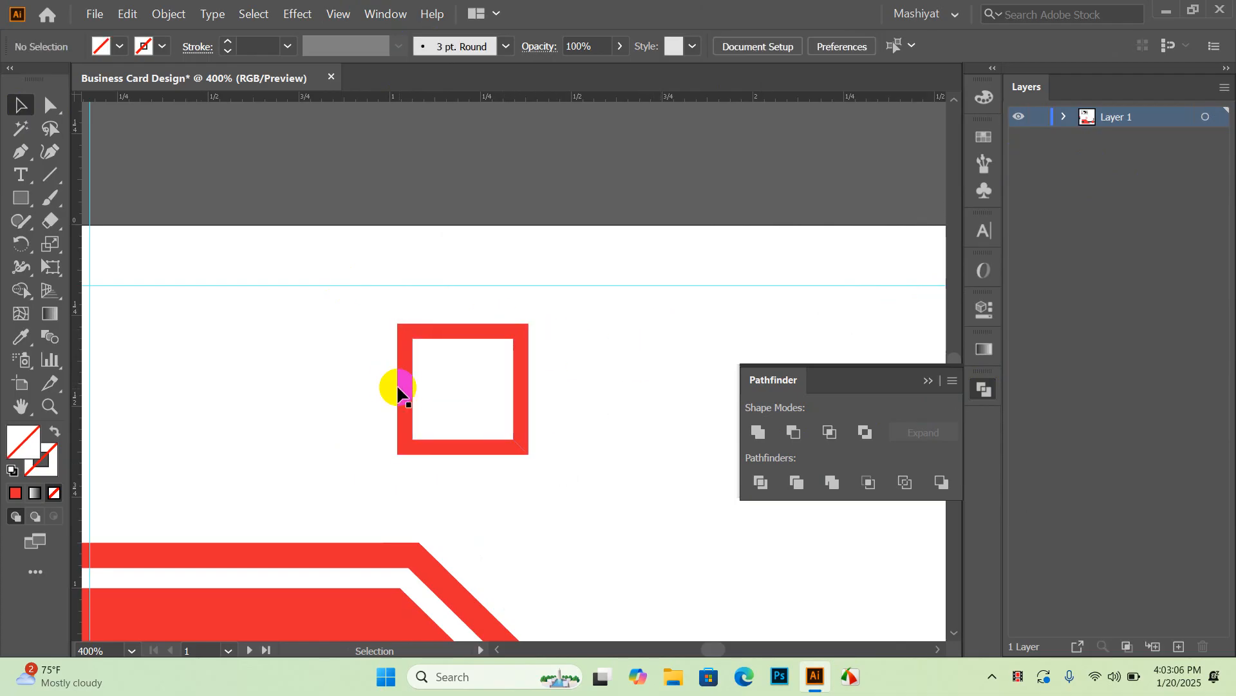
click(455, 370)
scroll(491, 338, down, 2)
click(21, 336)
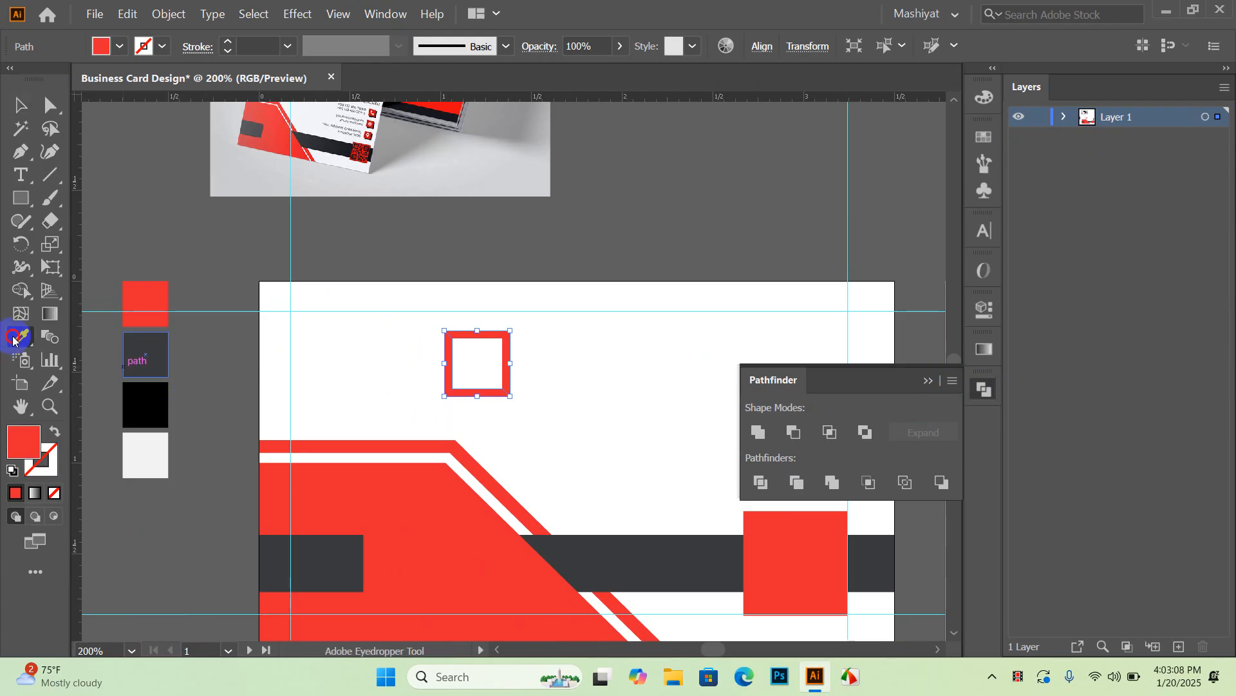
click(144, 353)
click(20, 104)
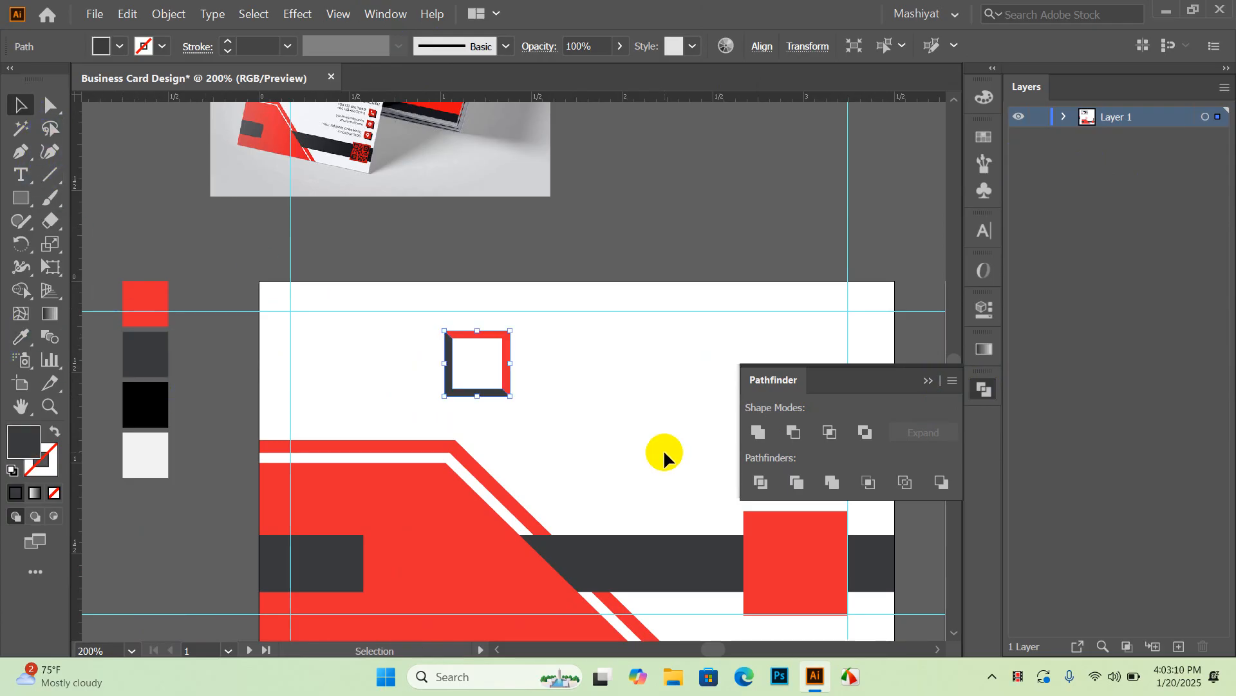
Step: Rotate the two-coloured frame 45 degrees into a diamond with the dark half on the left and scale it down
drag(546, 322, 417, 400)
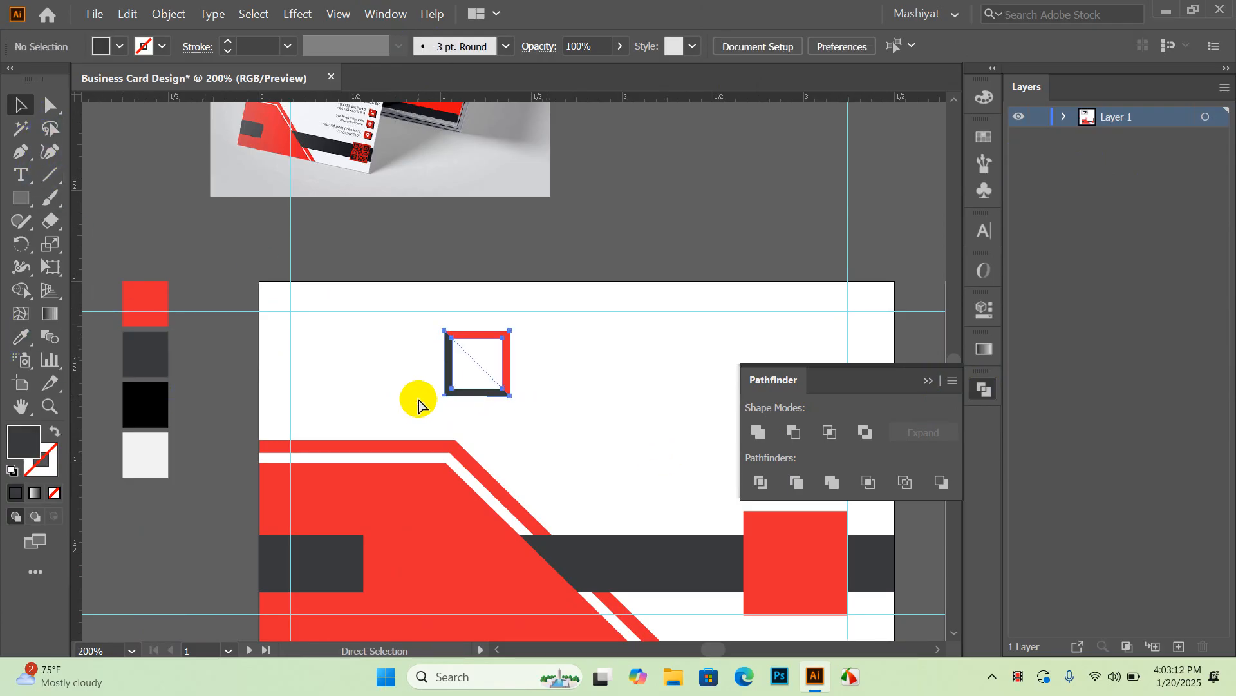
drag(524, 323, 419, 399)
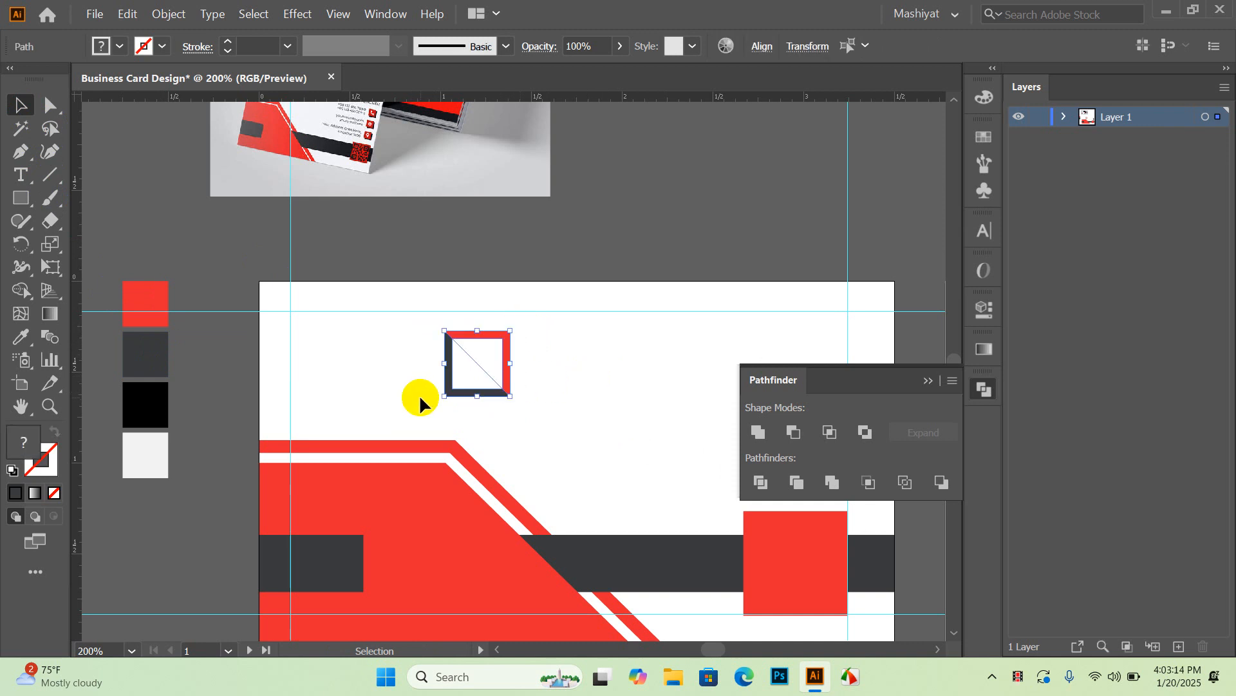
drag(515, 401, 552, 420)
click(541, 412)
drag(419, 337, 277, 382)
click(545, 363)
scroll(447, 385, up, 1)
key(ctrl+z)
click(583, 367)
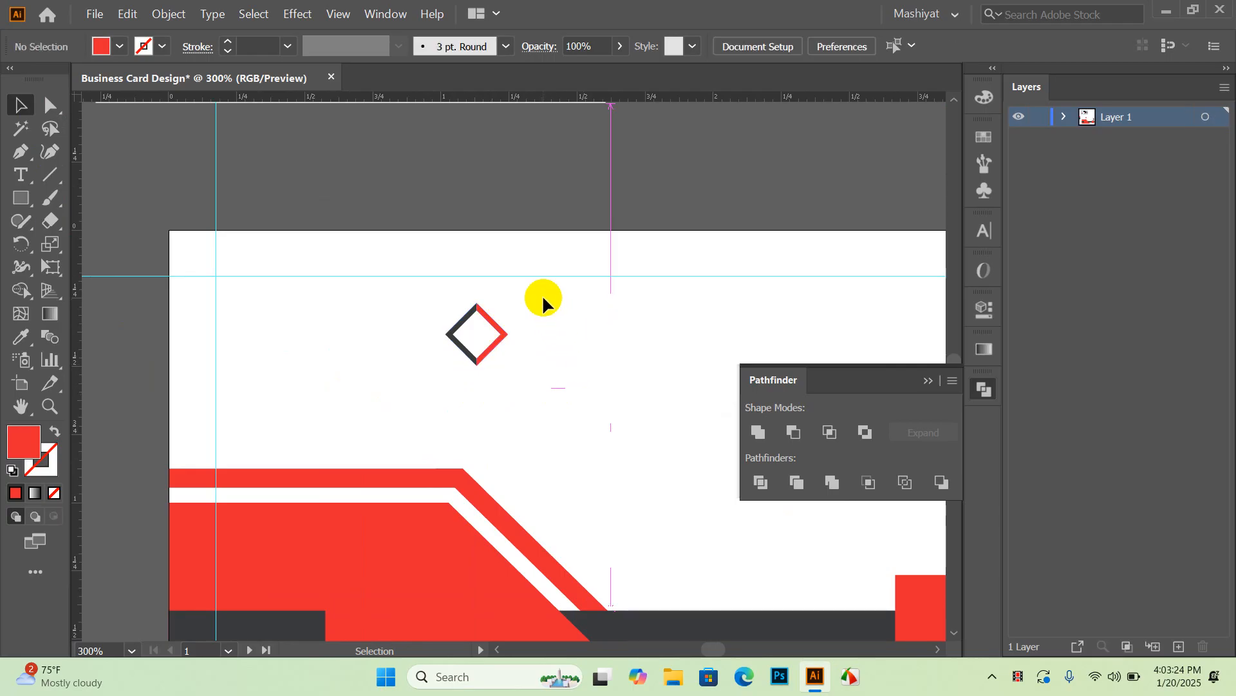
Step: Move the diamond logo toward the left margin guide, leaving room beside the guide and below the top guide
drag(542, 295, 361, 379)
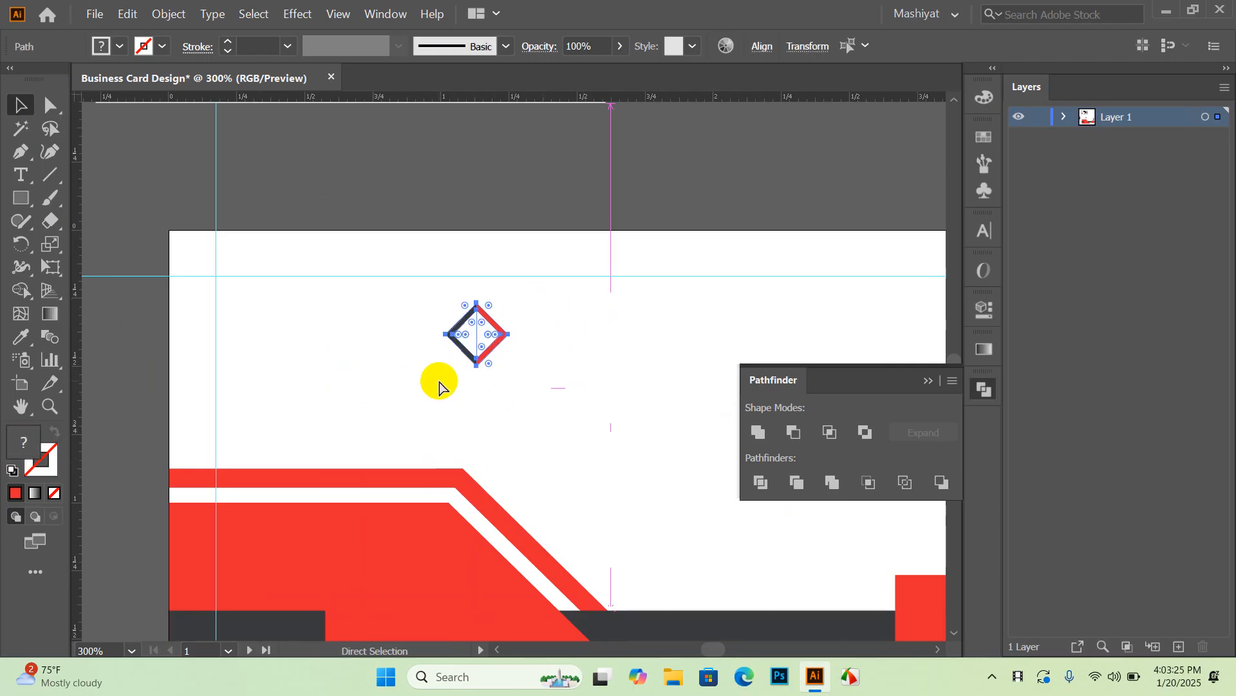
click(500, 364)
drag(480, 356, 263, 384)
click(399, 358)
drag(400, 359, 599, 463)
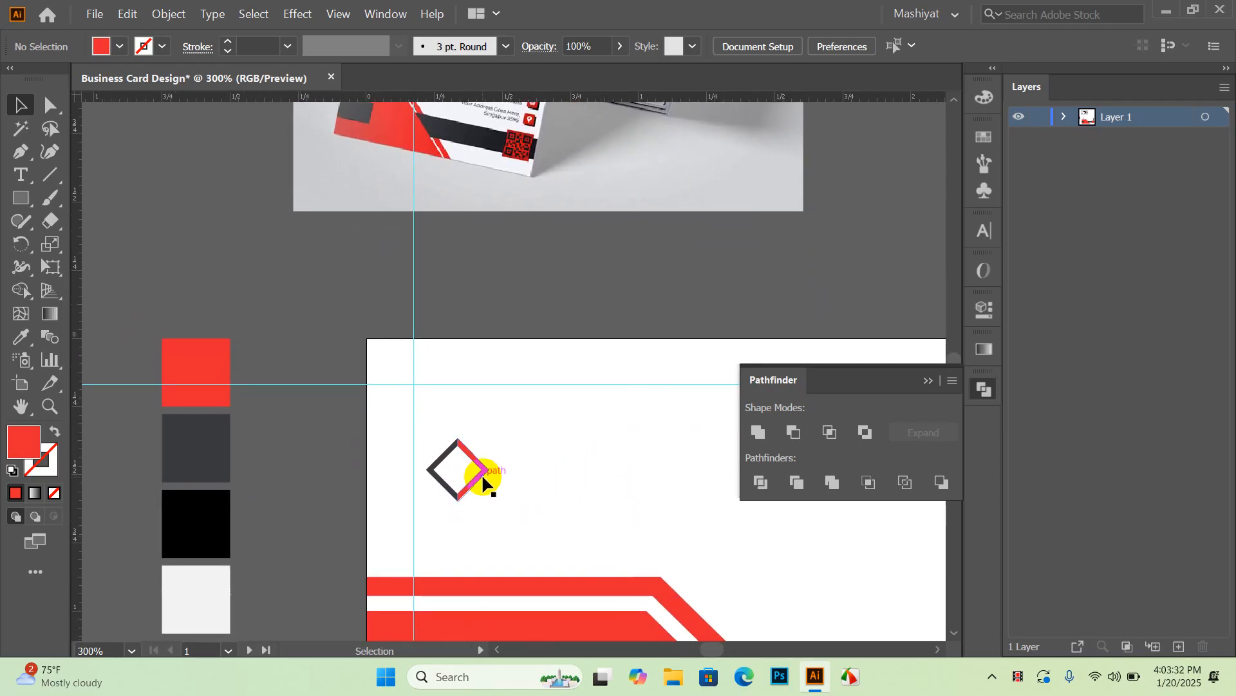
scroll(492, 486, up, 2)
scroll(492, 486, down, 2)
drag(484, 491, 544, 477)
click(666, 510)
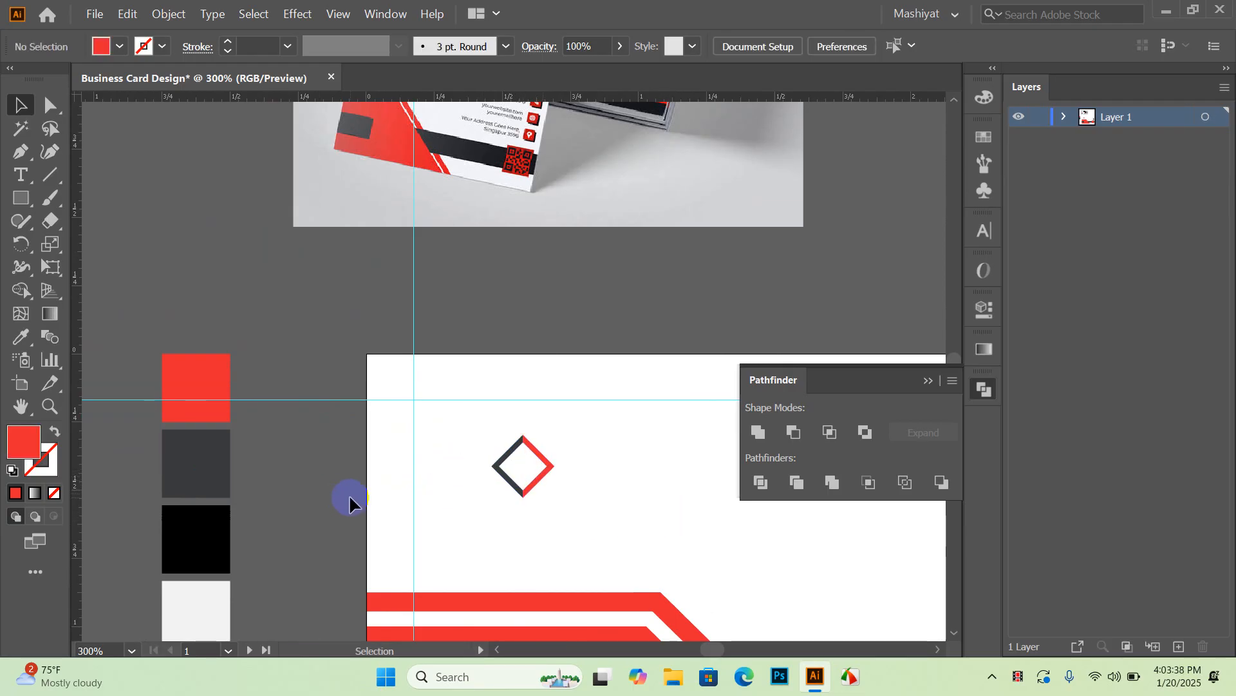
Step: Add the text COMPANY NAME at the lower edge of the diamond logo, starting beside the left margin guide
key(t)
scroll(496, 544, up, 1)
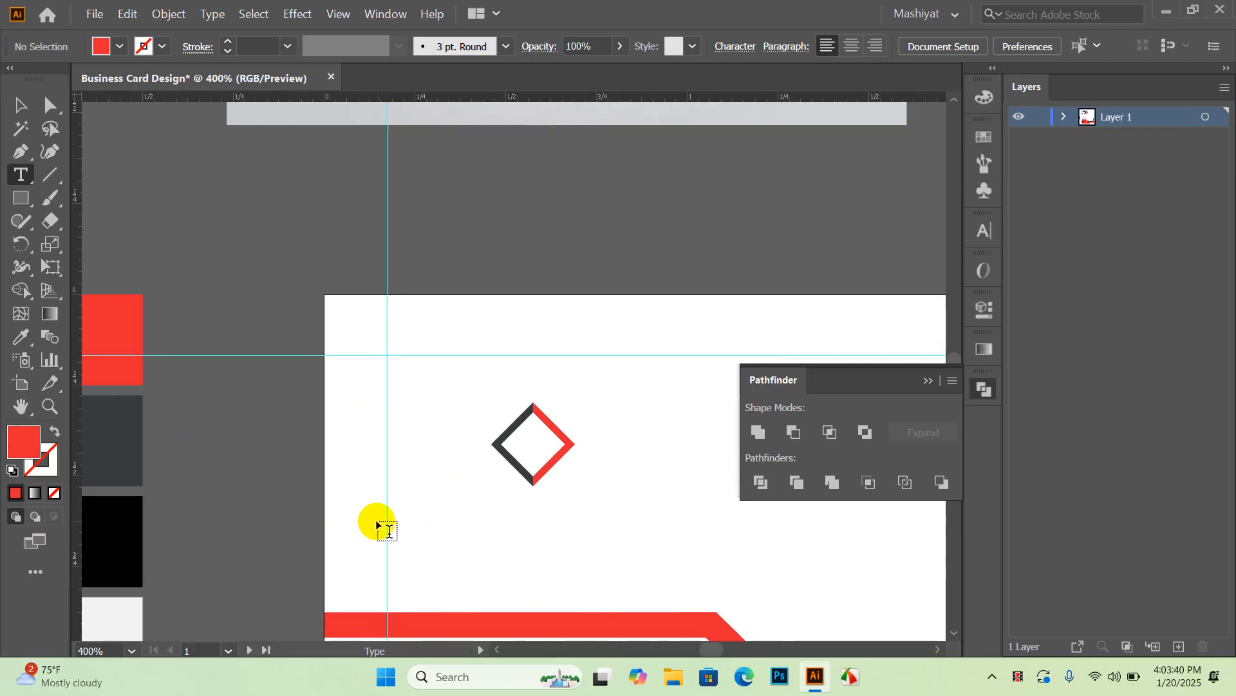
click(396, 513)
text(CO)
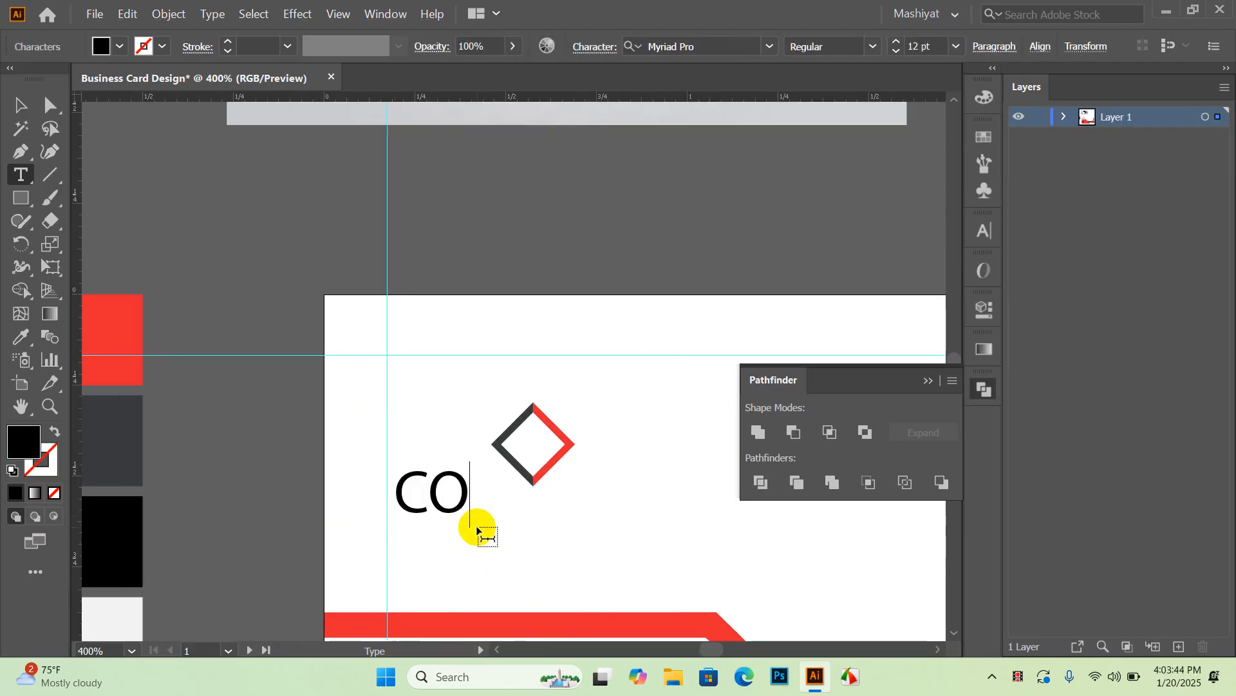
text(MPAN)
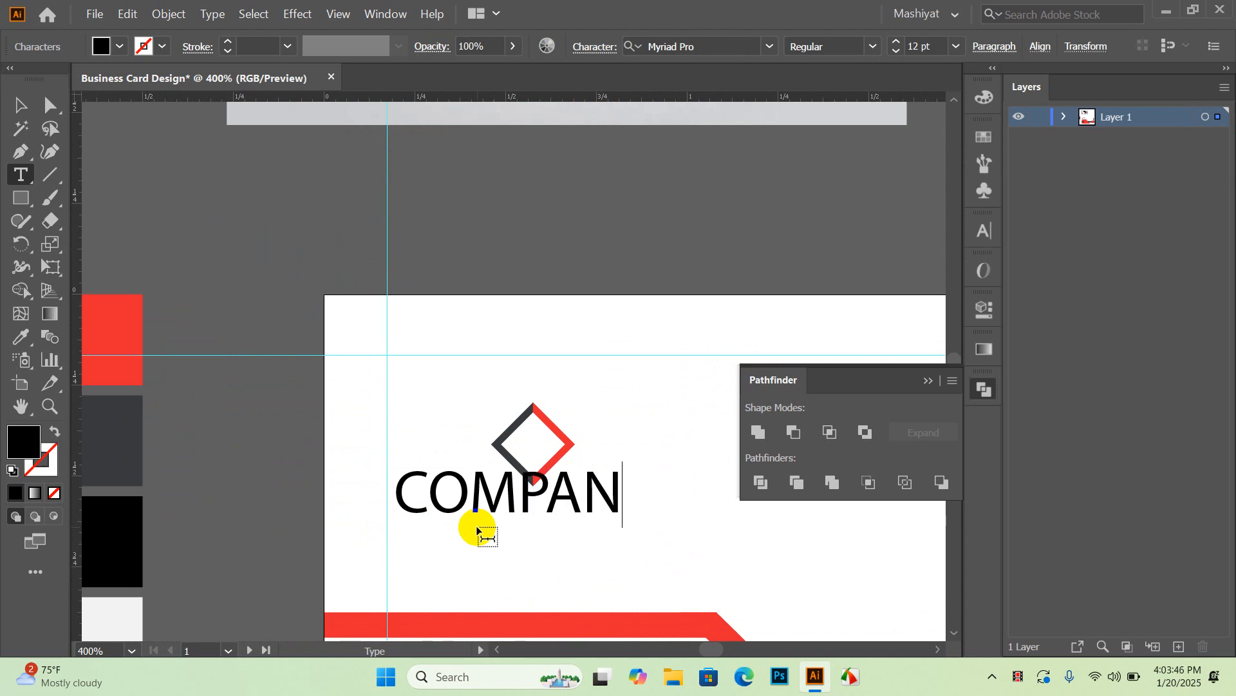
text(Y NAME)
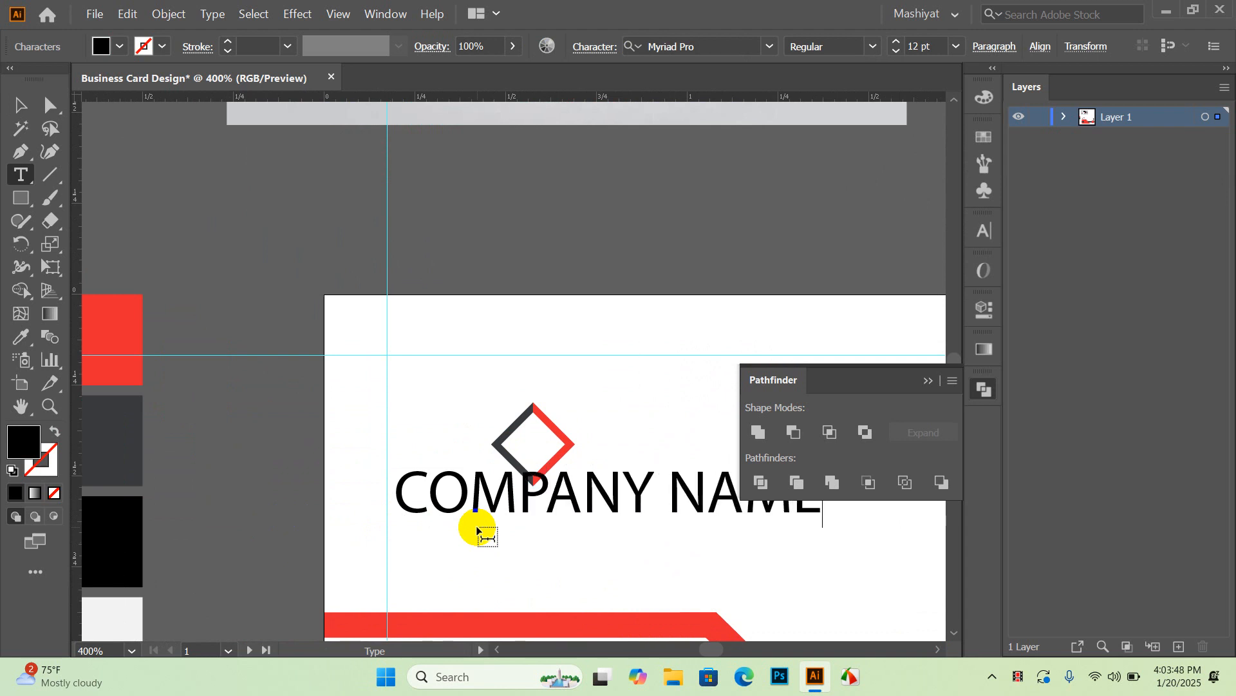
Step: Select the COMPANY NAME text object and open its character settings
click(20, 104)
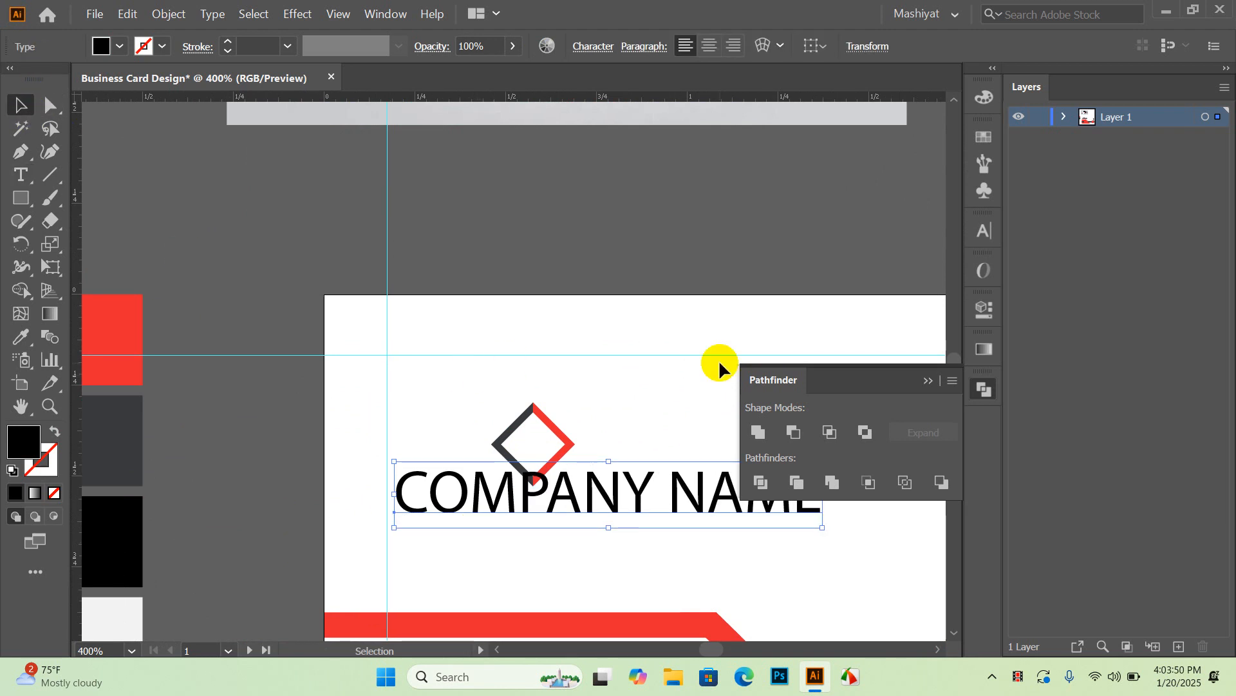
drag(657, 340, 544, 298)
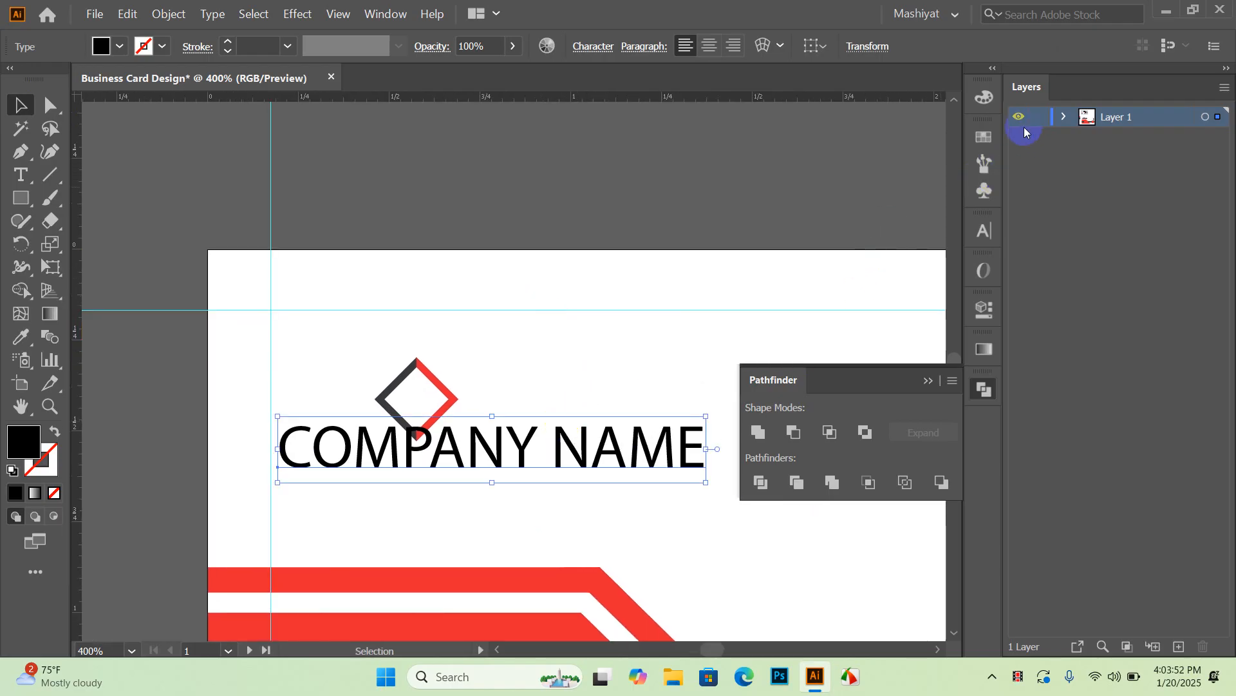
key(ctrl+t)
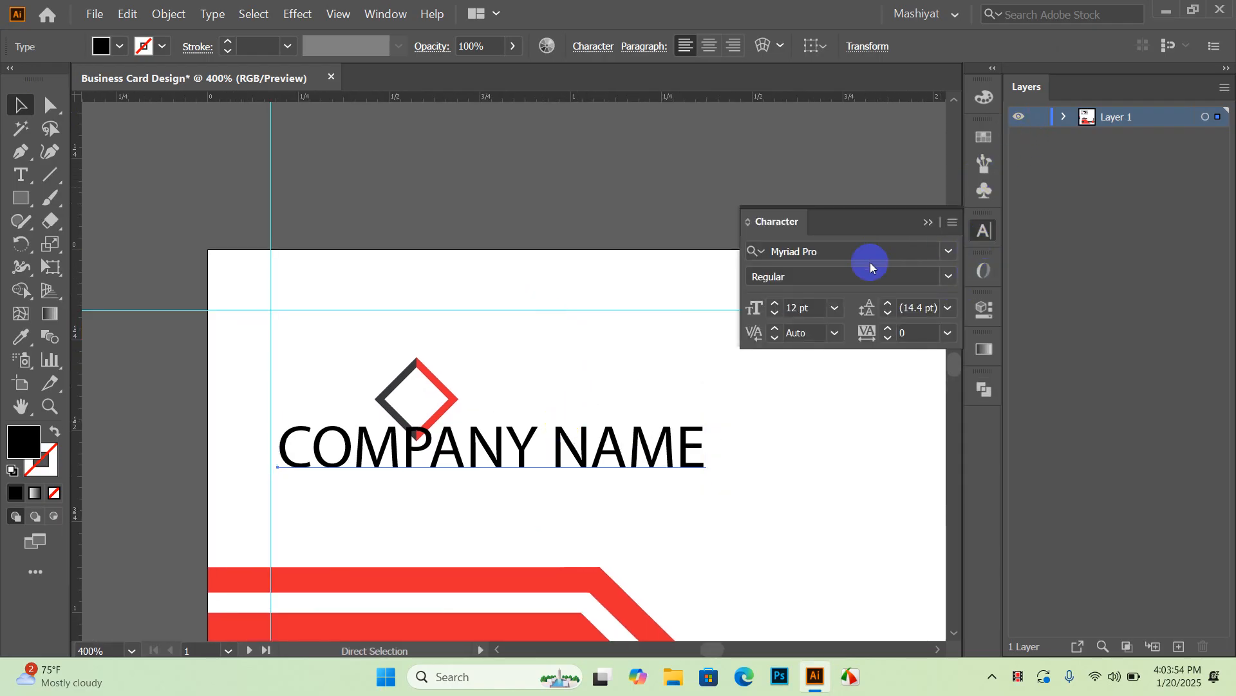
Step: Set the COMPANY NAME text to Poppins at 8 pt and move the diamond logo slightly up and right, clear of it
click(946, 252)
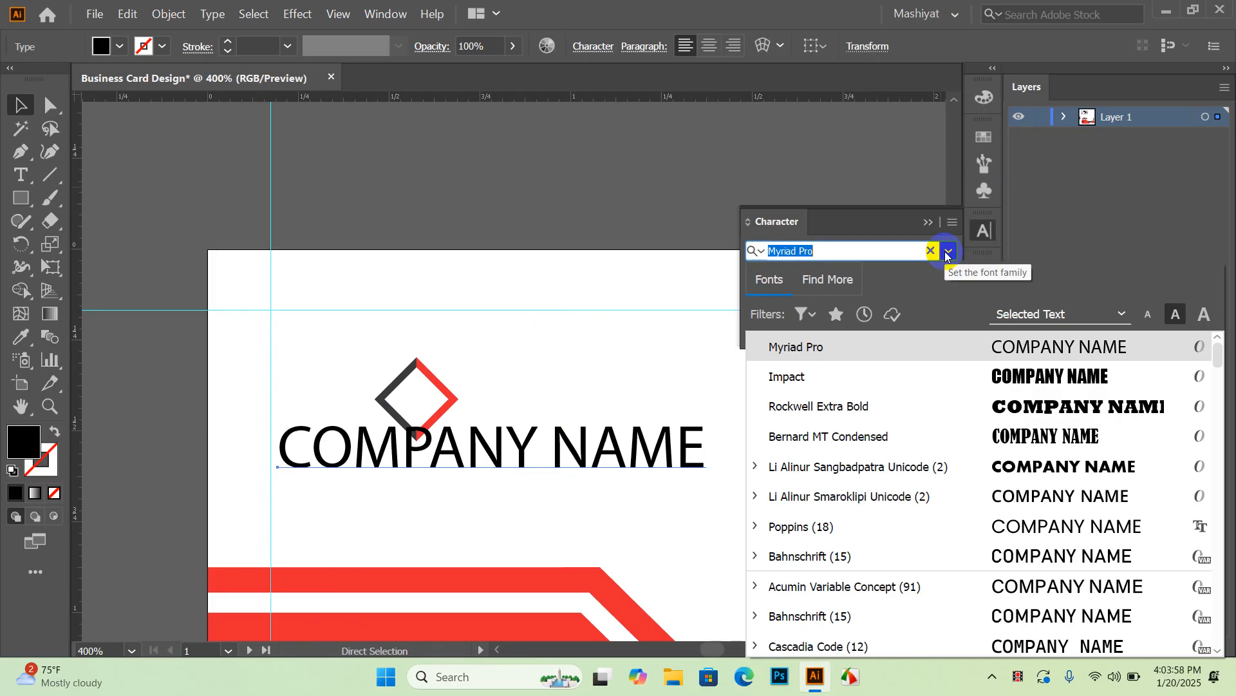
click(841, 526)
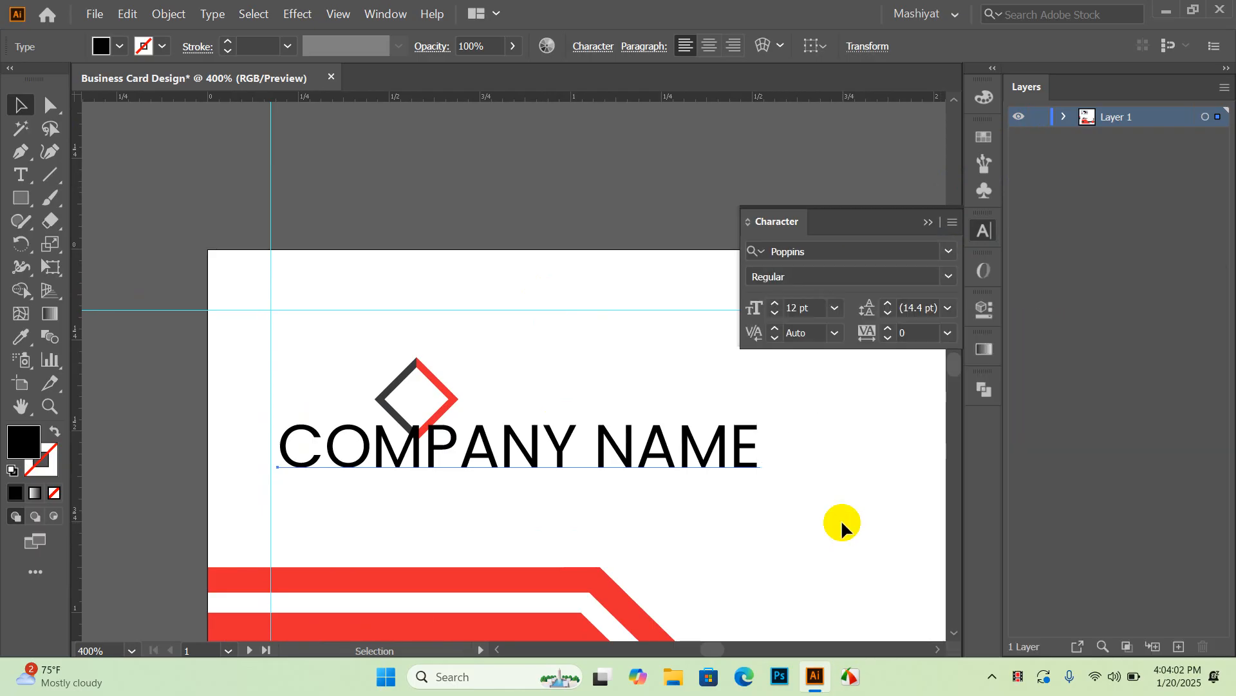
click(835, 309)
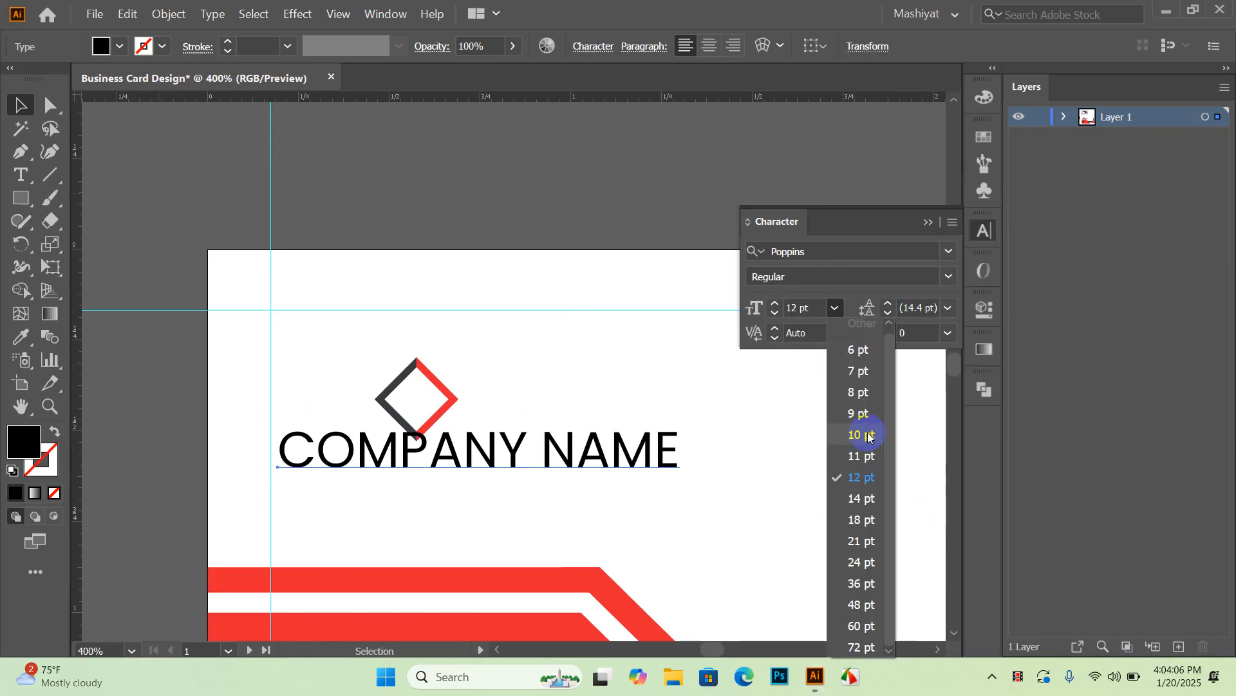
click(860, 392)
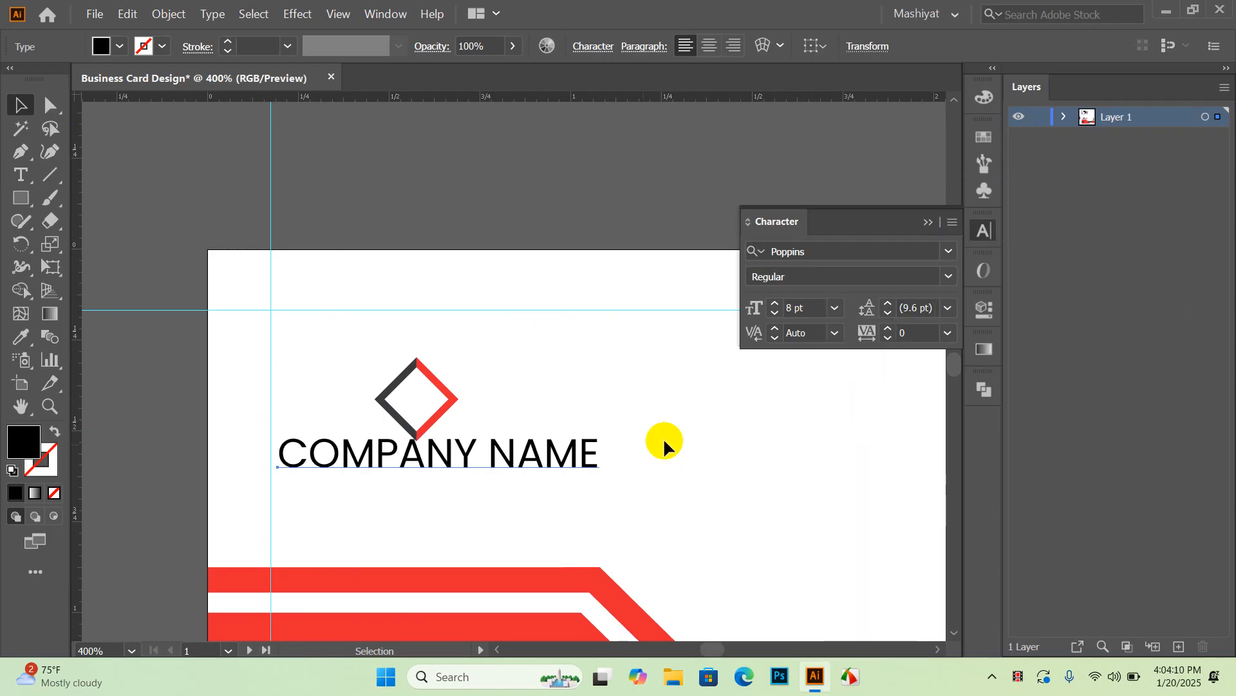
click(650, 514)
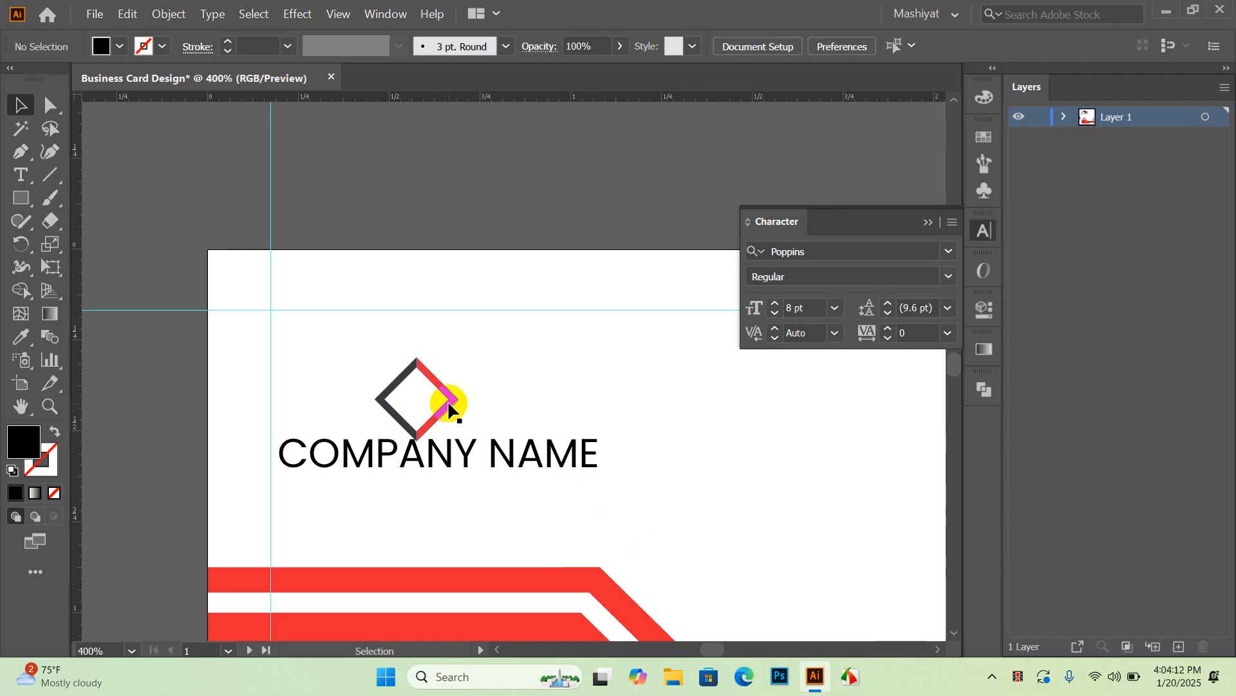
drag(449, 409, 465, 396)
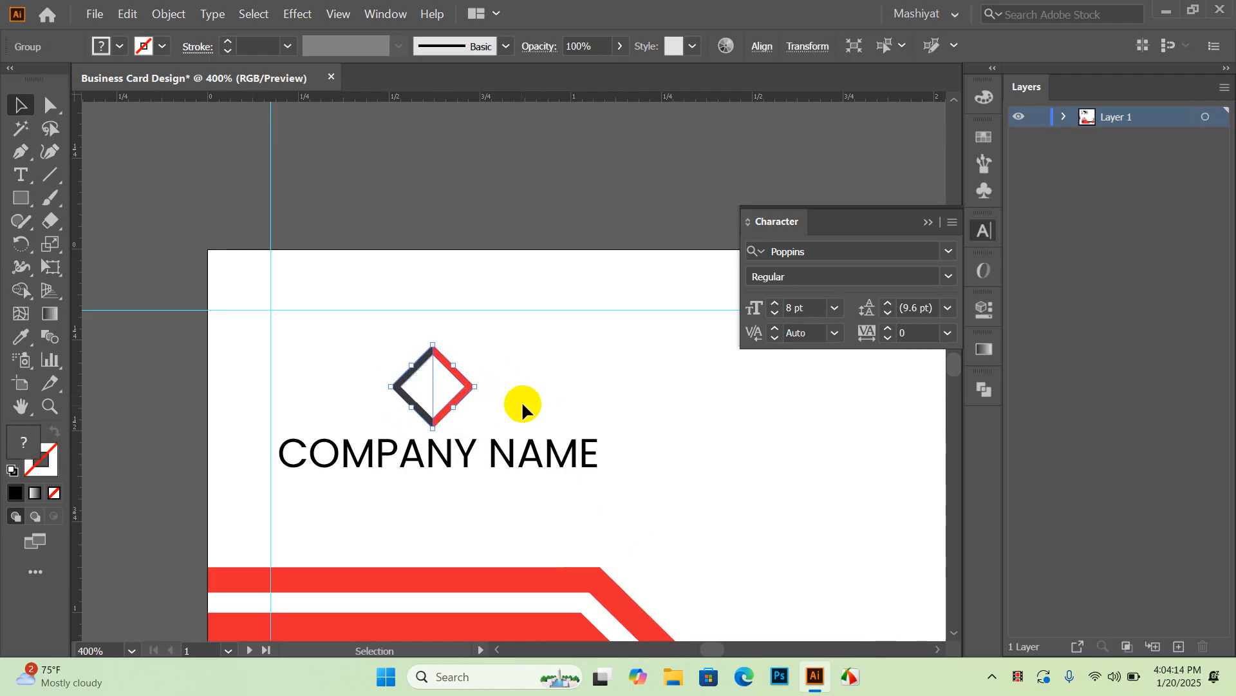
click(522, 405)
Step: Duplicate the company name directly below the original and replace the copy's text with "Tagline Here"
drag(458, 458, 465, 509)
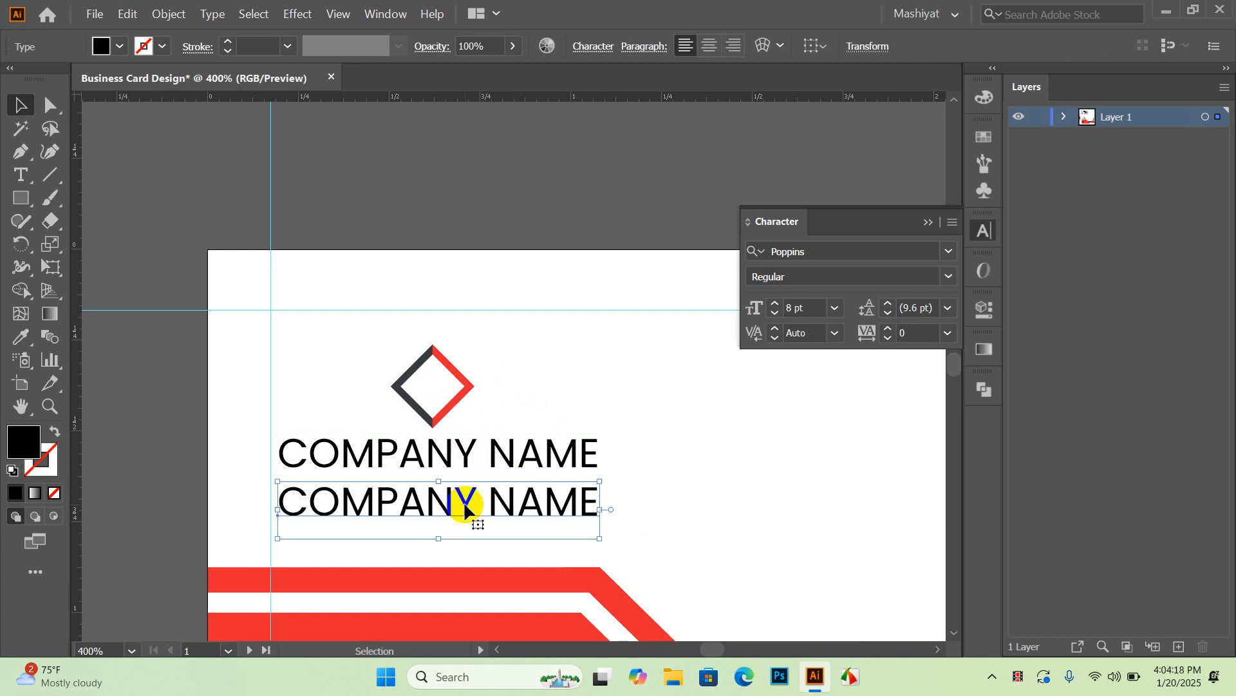
double_click(484, 498)
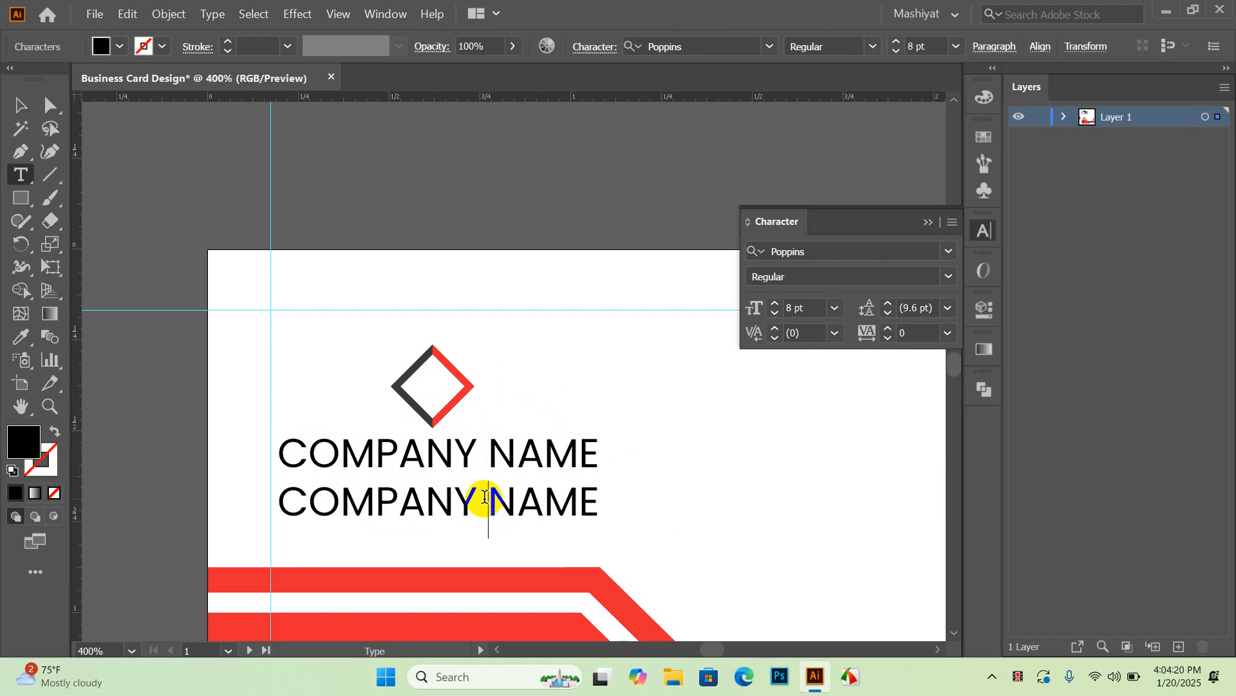
drag(585, 494, 268, 502)
text(Tagline Here)
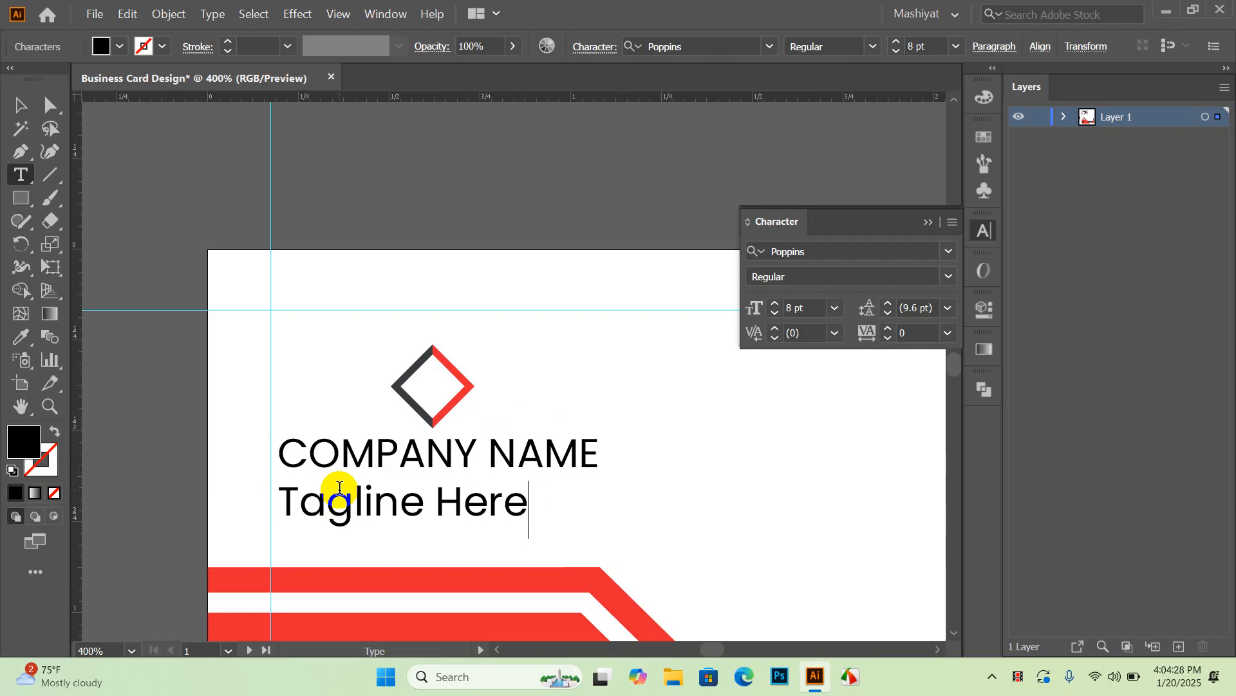
click(20, 105)
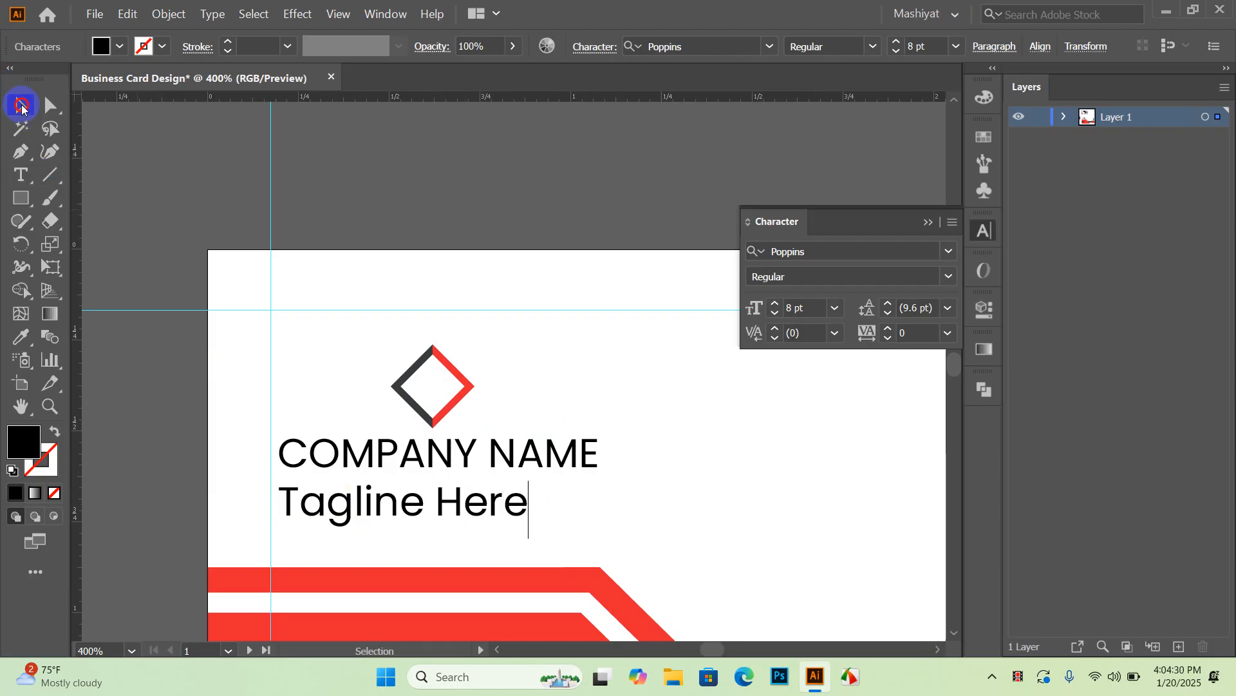
click(643, 500)
Step: Change the company name's font style to SemiBold
click(570, 460)
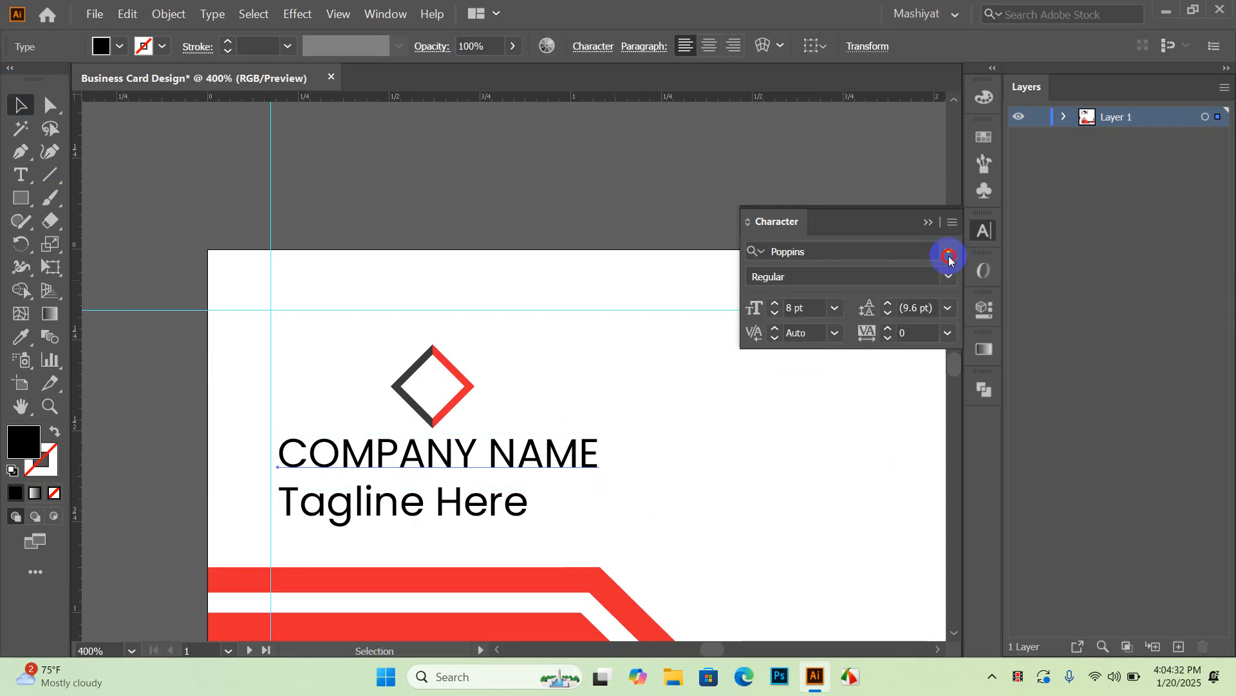
click(948, 277)
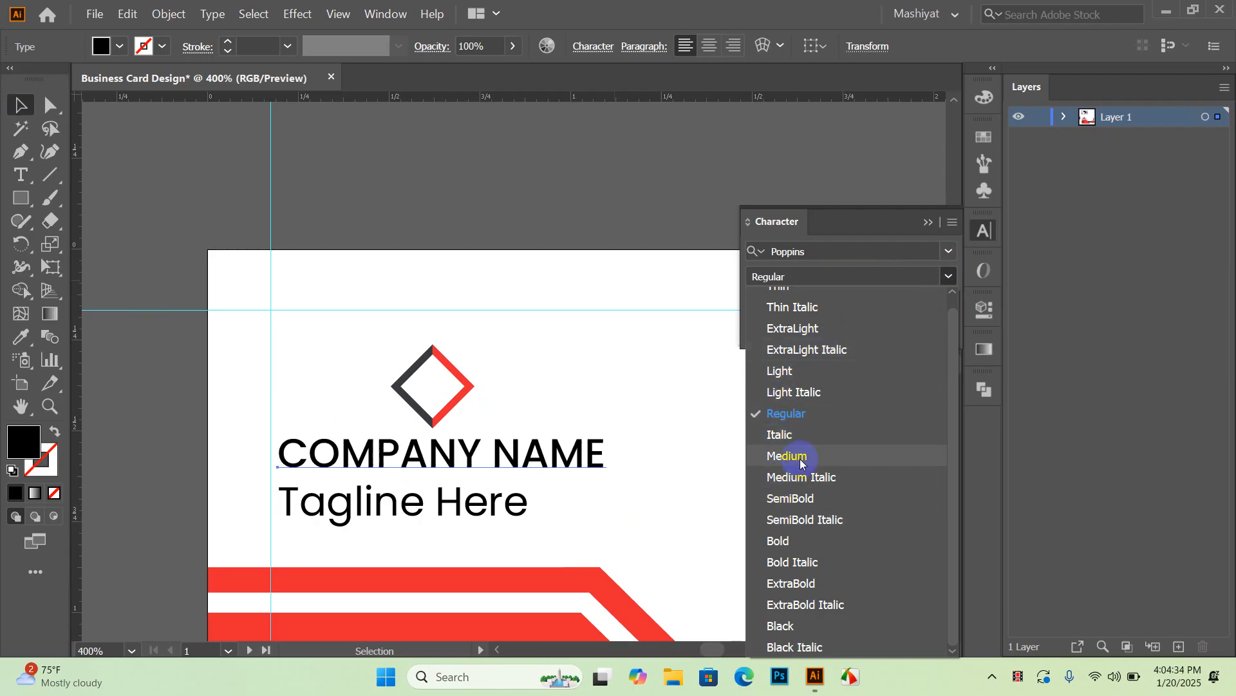
click(802, 500)
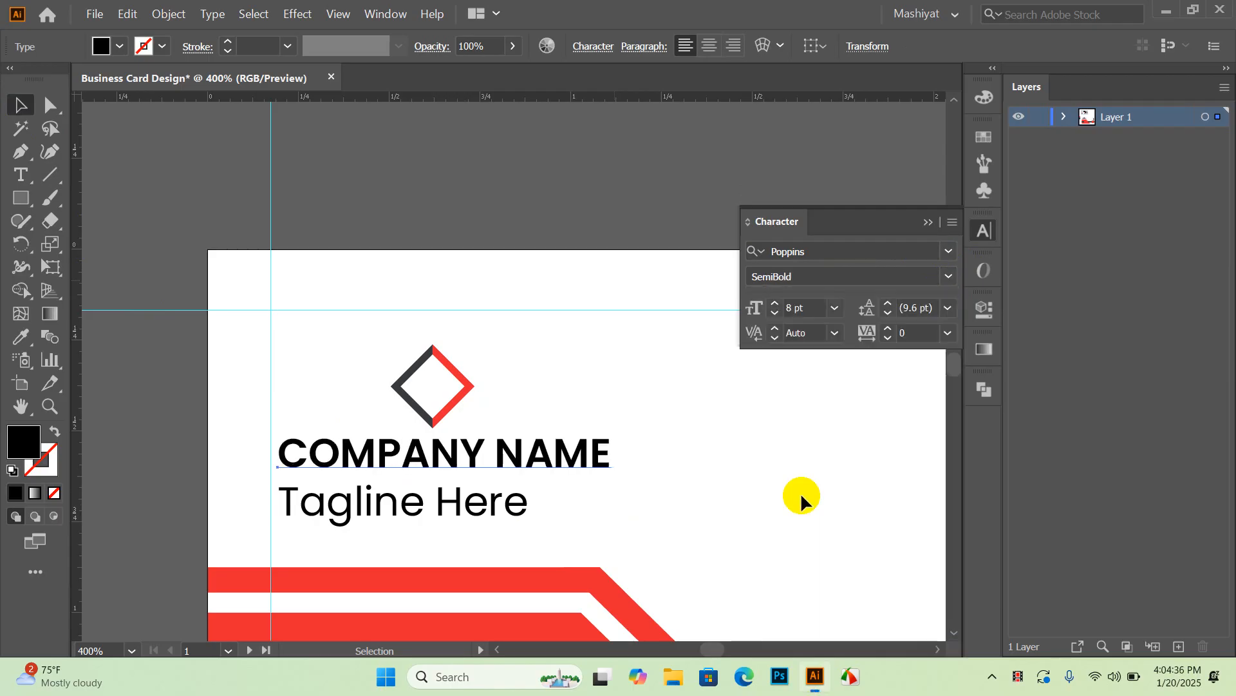
click(657, 426)
Step: Move the tagline closer under the company name and set it to Light style at 6 pt
drag(432, 512, 479, 505)
click(948, 276)
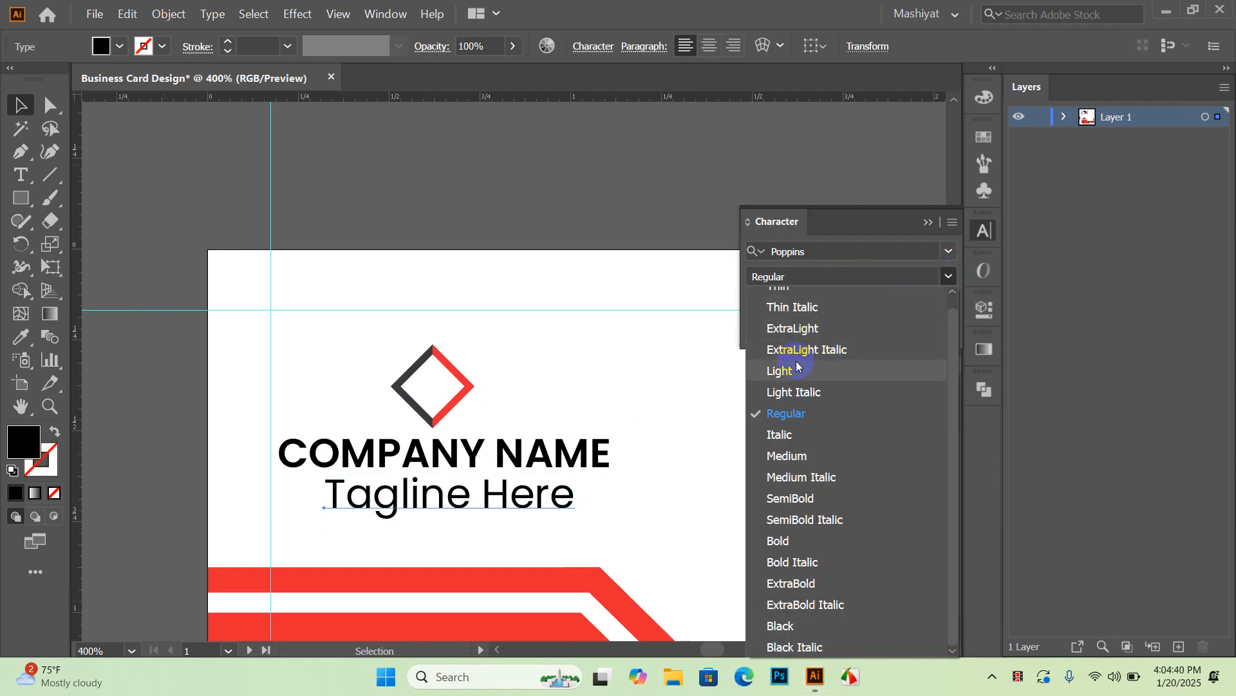
click(795, 385)
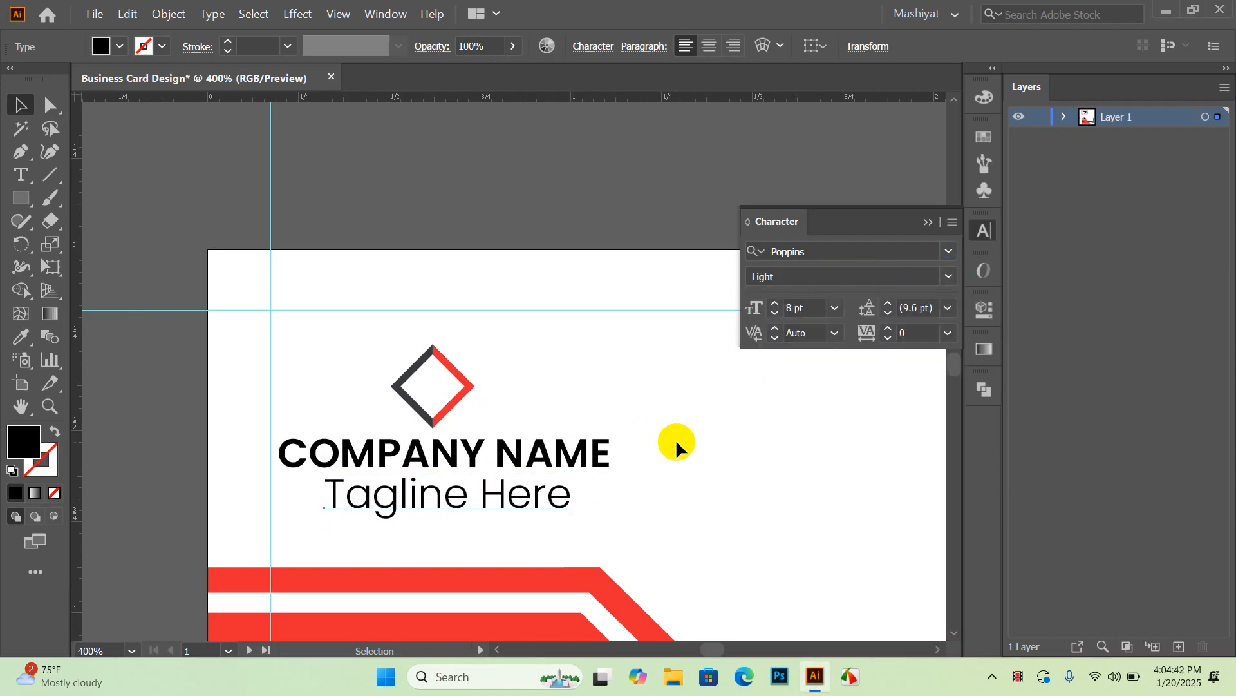
click(836, 310)
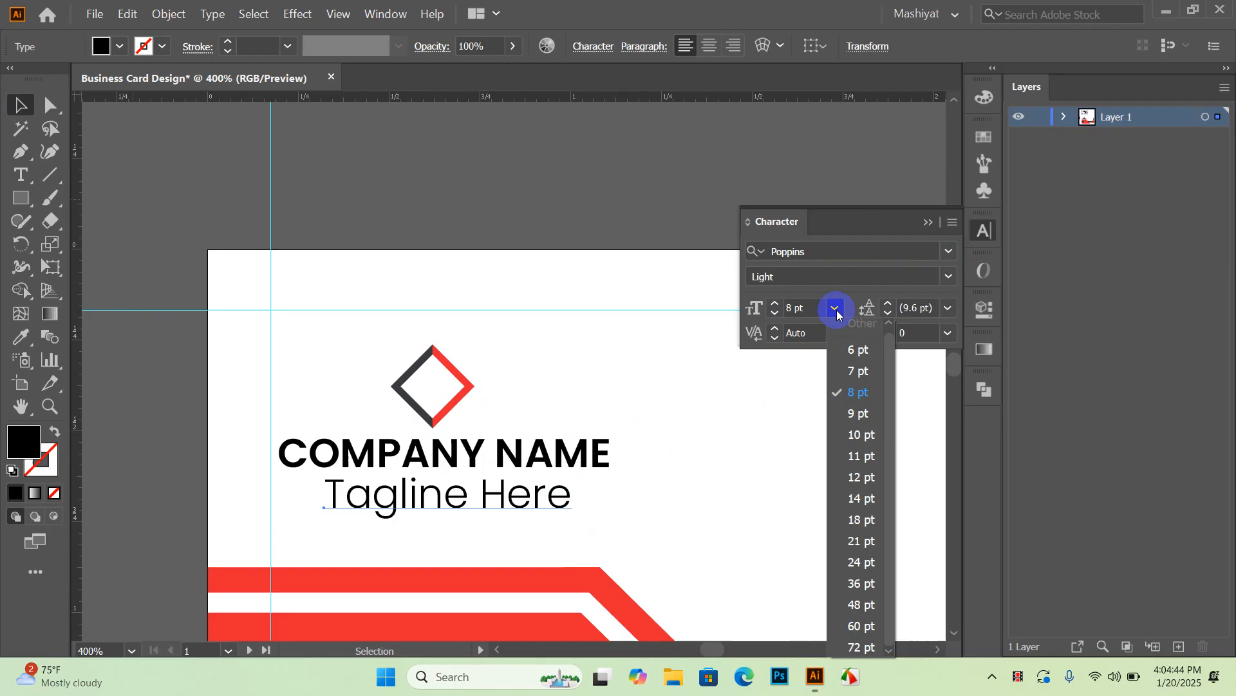
click(859, 350)
Step: Align the diamond logo, company name and tagline on their horizontal centers, using Align to Selection
drag(565, 517, 358, 356)
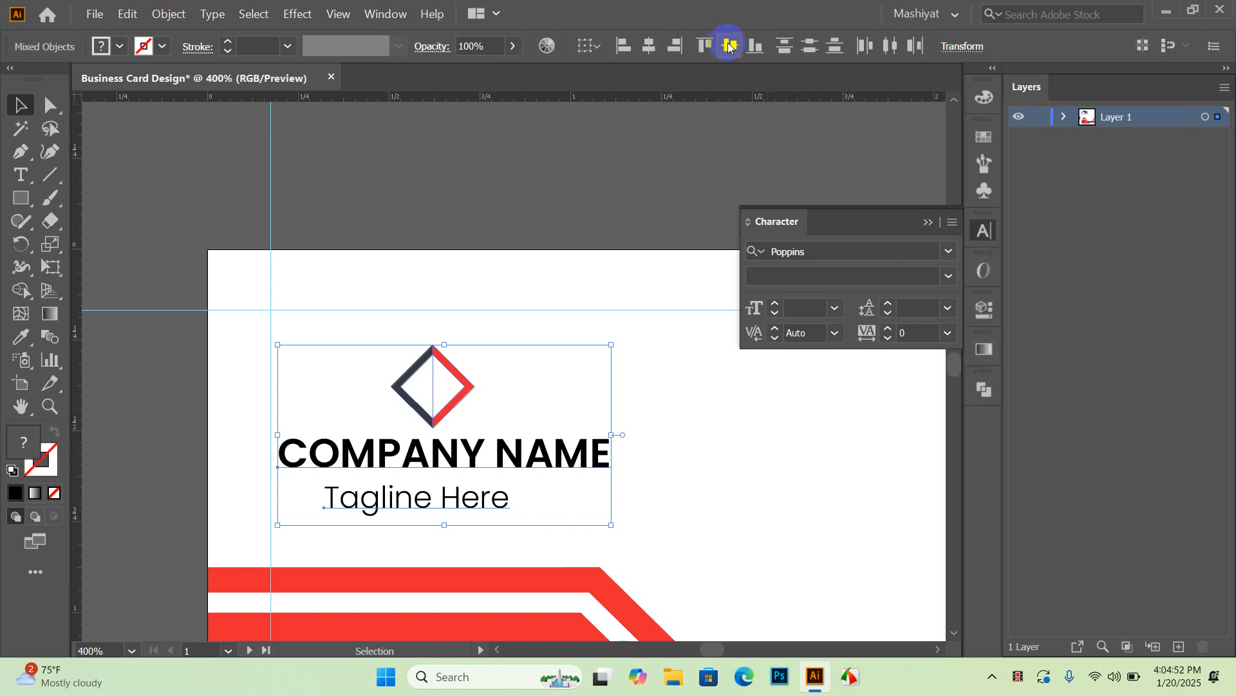
click(377, 14)
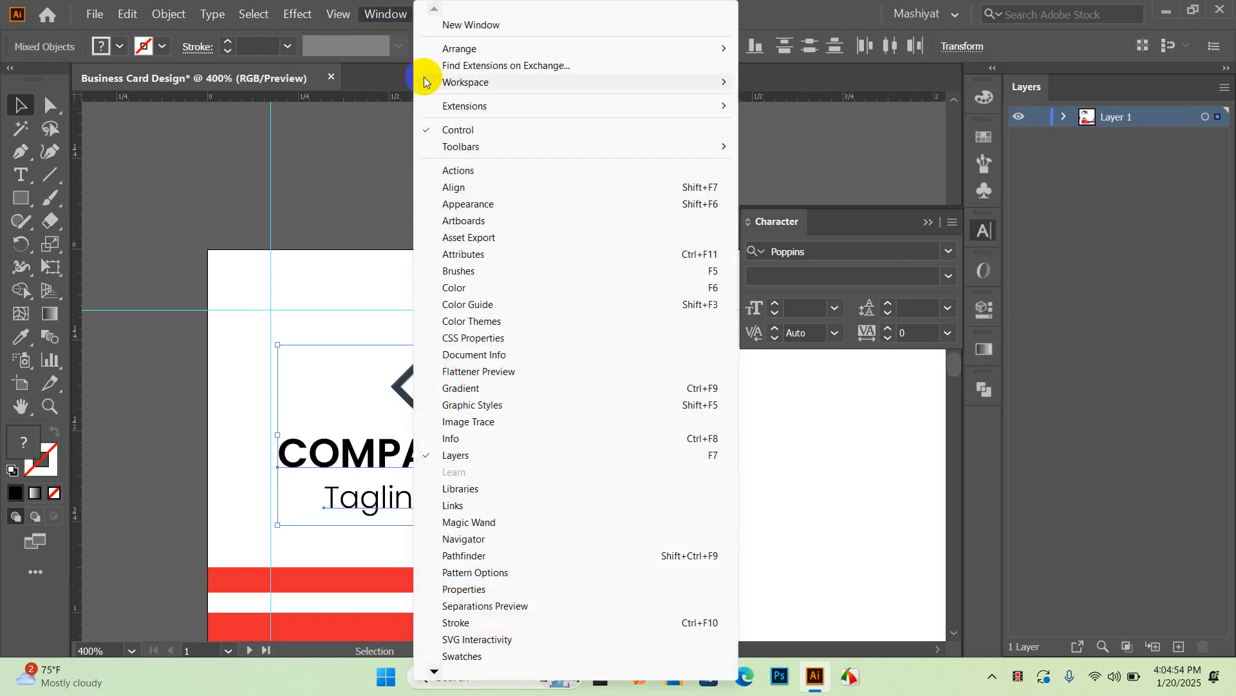
click(462, 187)
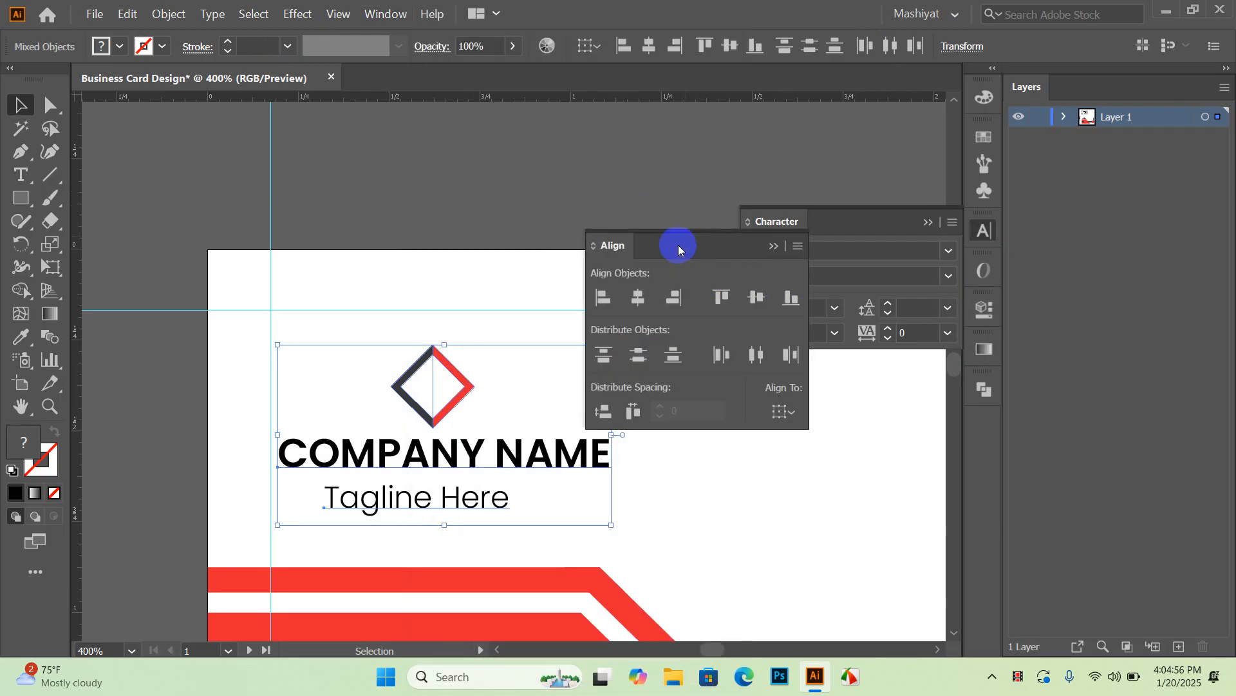
drag(678, 244, 903, 246)
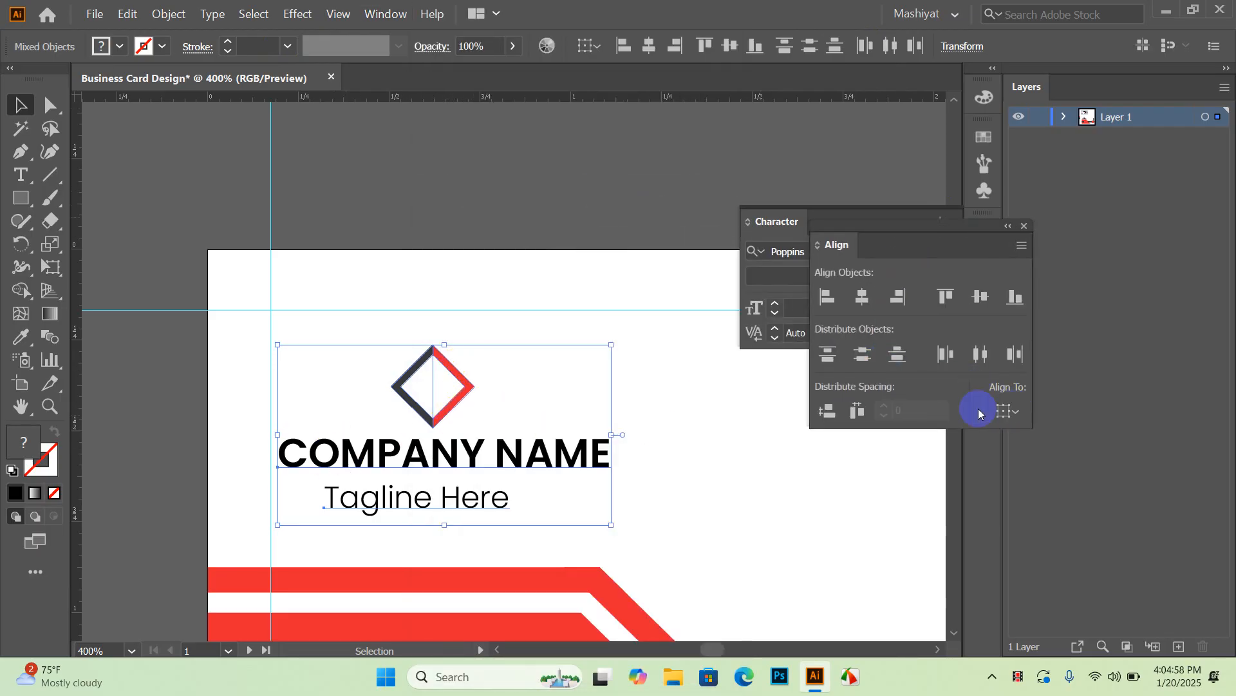
click(1005, 410)
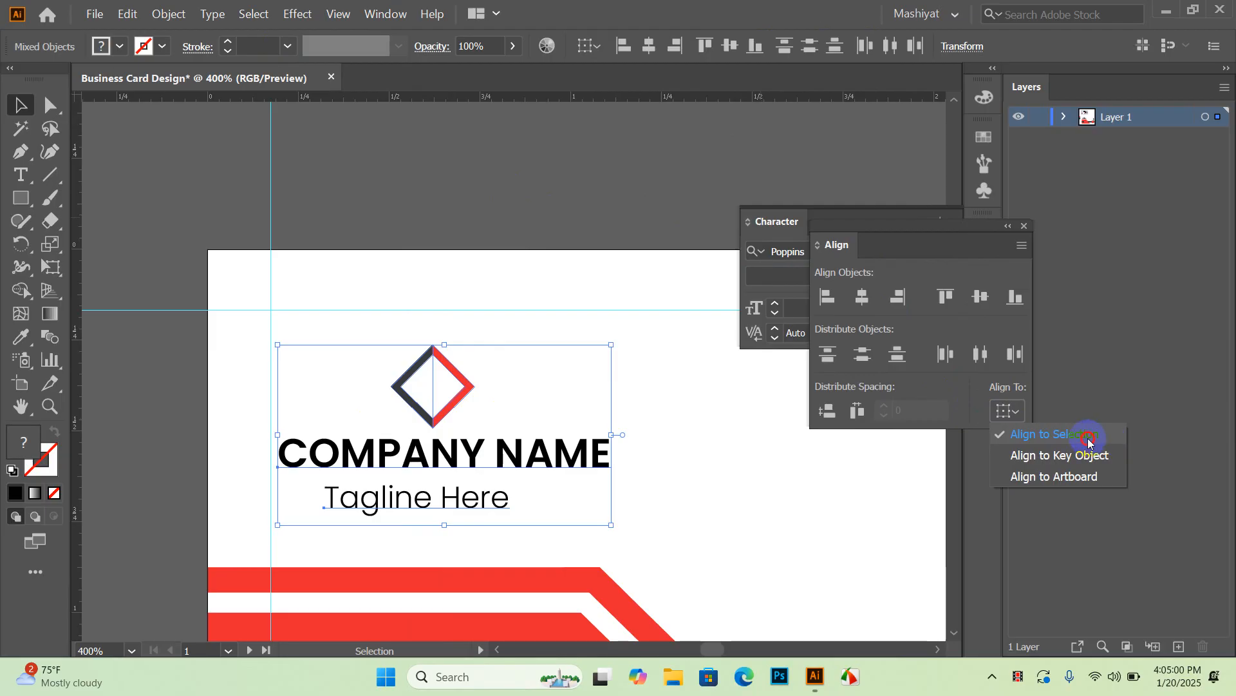
click(1088, 441)
click(861, 295)
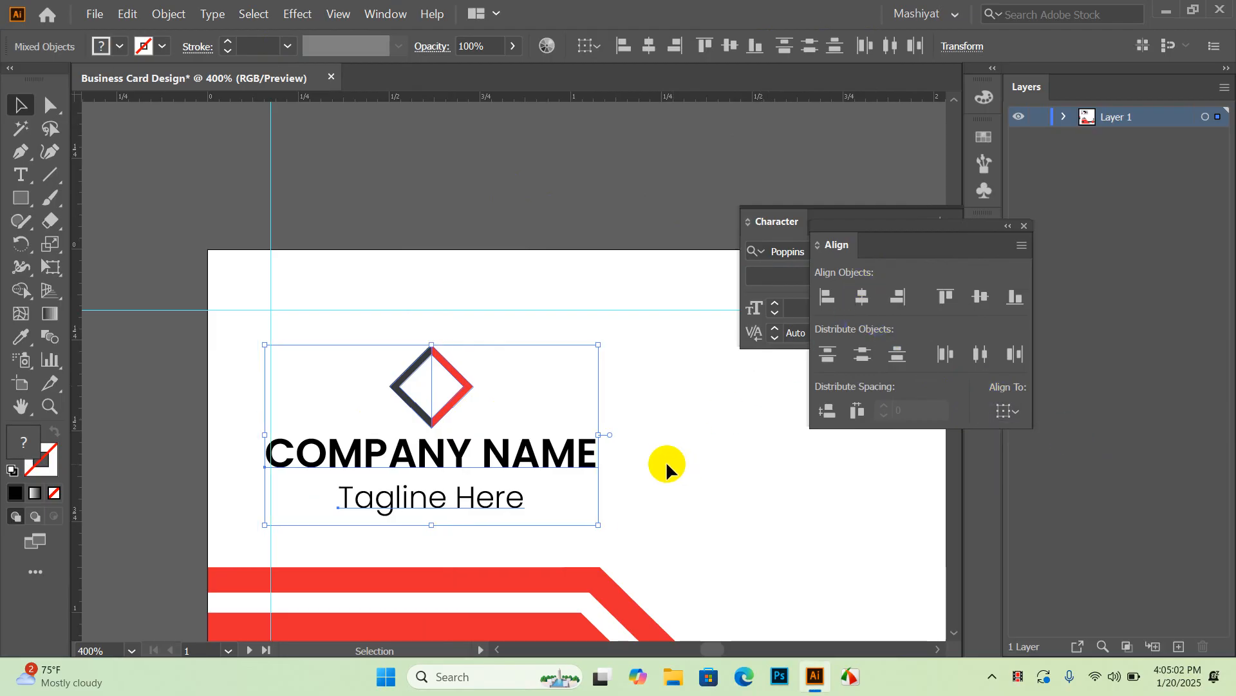
click(640, 427)
Step: Nudge the company name down slightly, then group it with the diamond logo and the tagline
drag(603, 361, 564, 410)
click(477, 452)
key(Down)
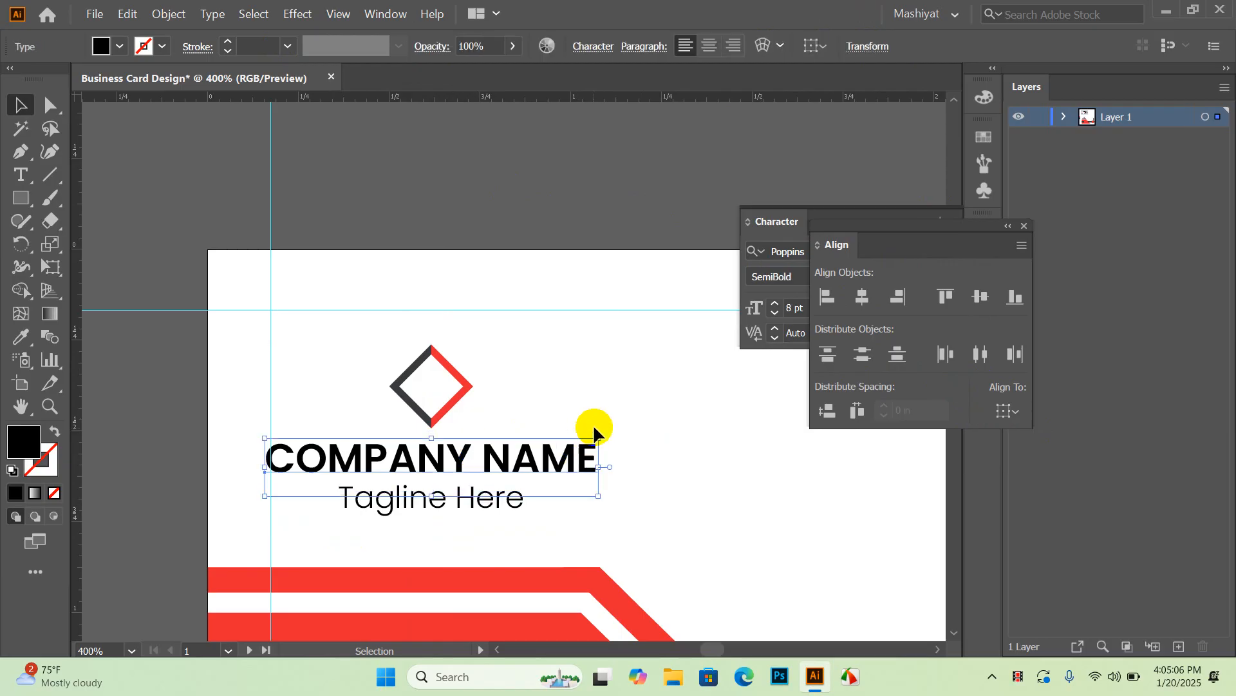
drag(571, 352, 356, 508)
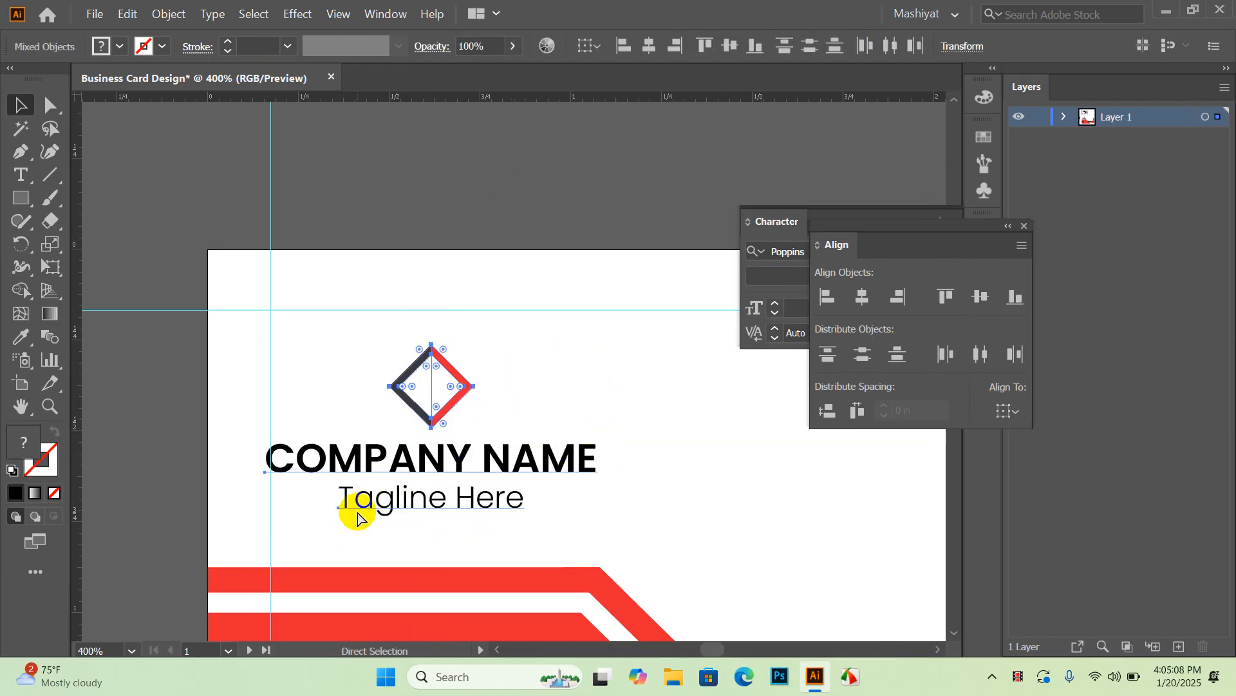
key(ctrl+g)
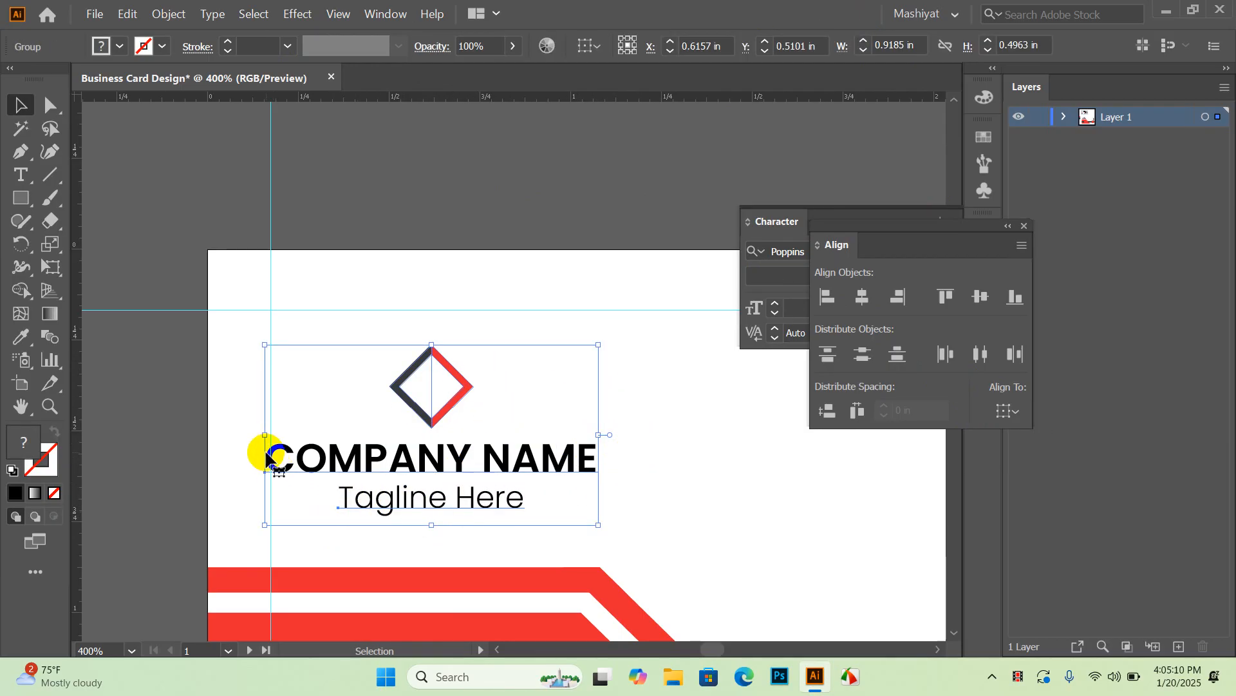
Step: Scale the logo group down slightly so its left edge sits on the card's left margin guide
drag(265, 436, 270, 435)
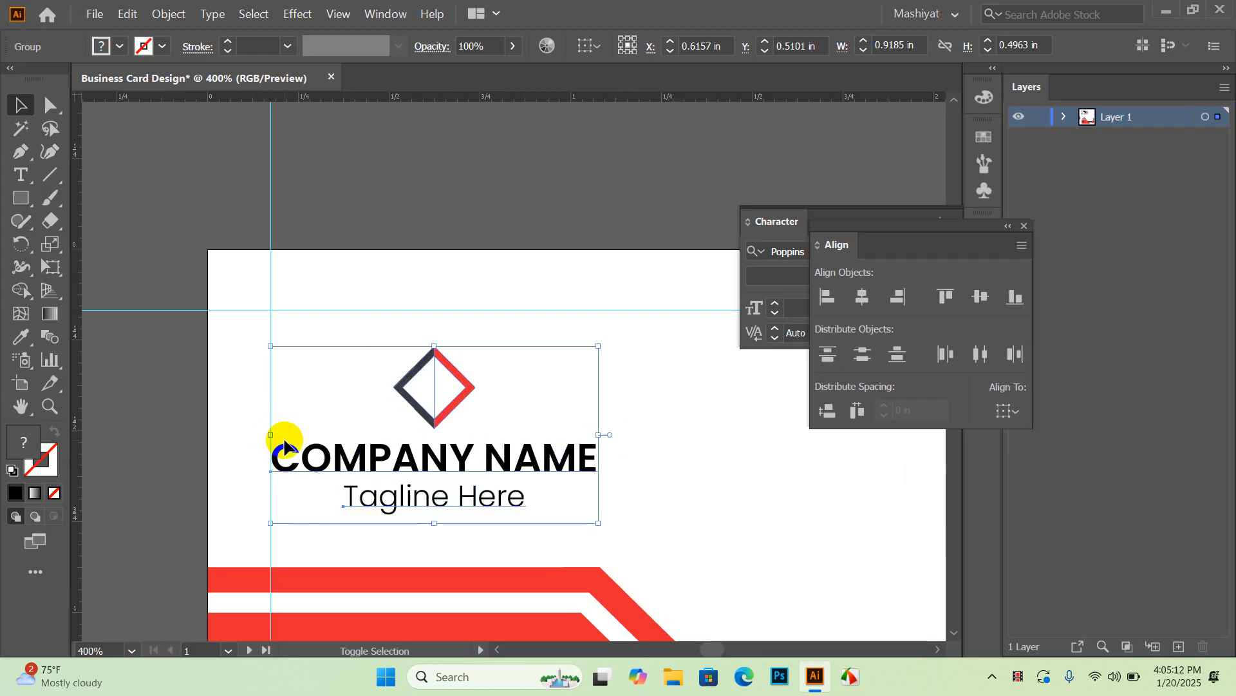
drag(597, 435, 591, 434)
click(654, 429)
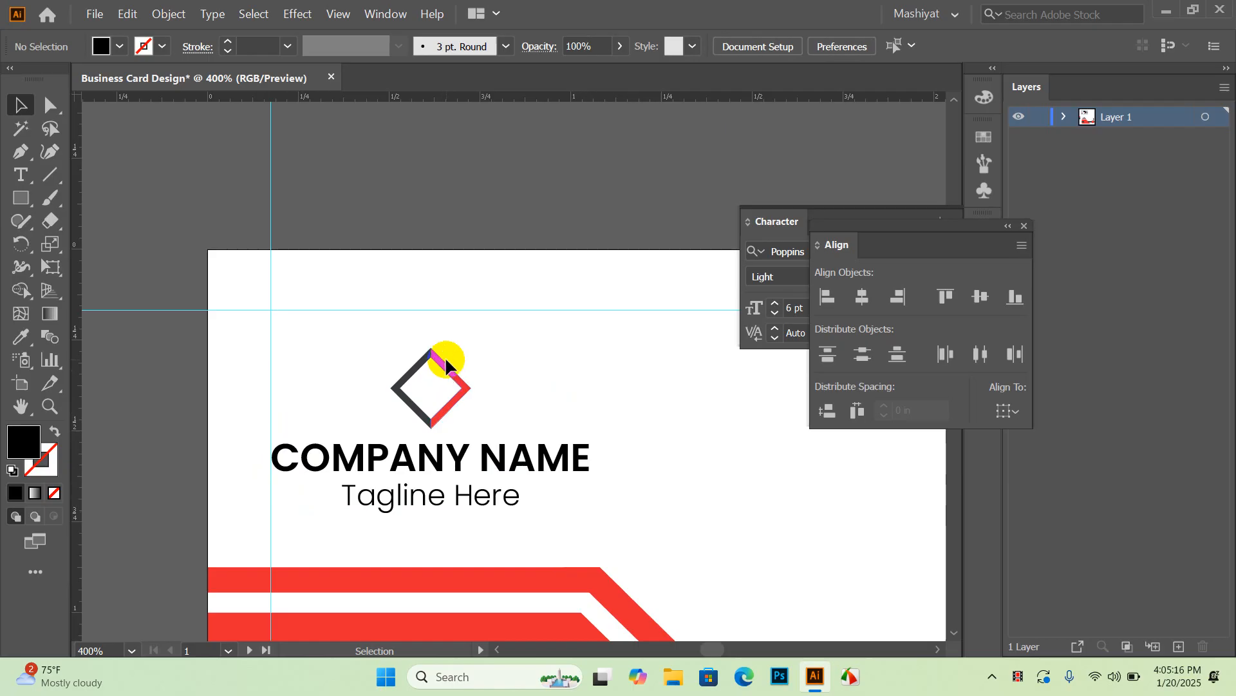
Step: Nudge the logo group up slightly between the top margin guide and the red shape
drag(454, 388, 394, 538)
key(Up)
key(Up)
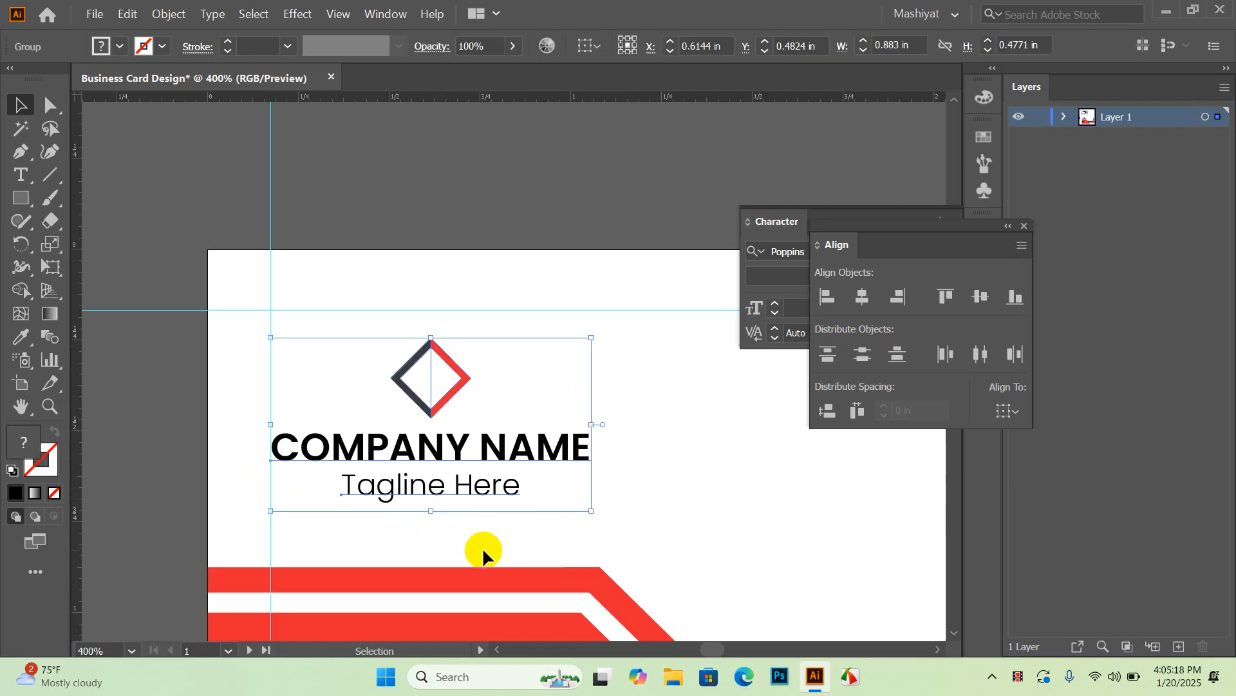
click(642, 508)
scroll(332, 443, down, 2)
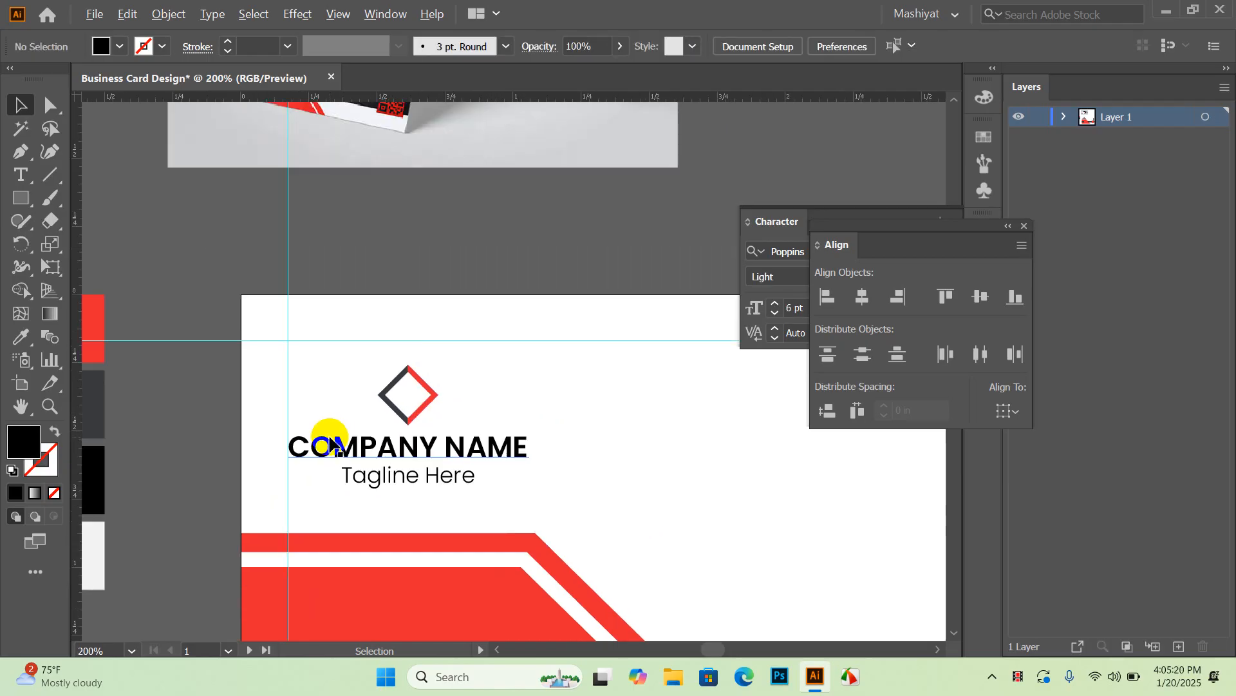
scroll(329, 438, down, 1)
drag(600, 458, 528, 423)
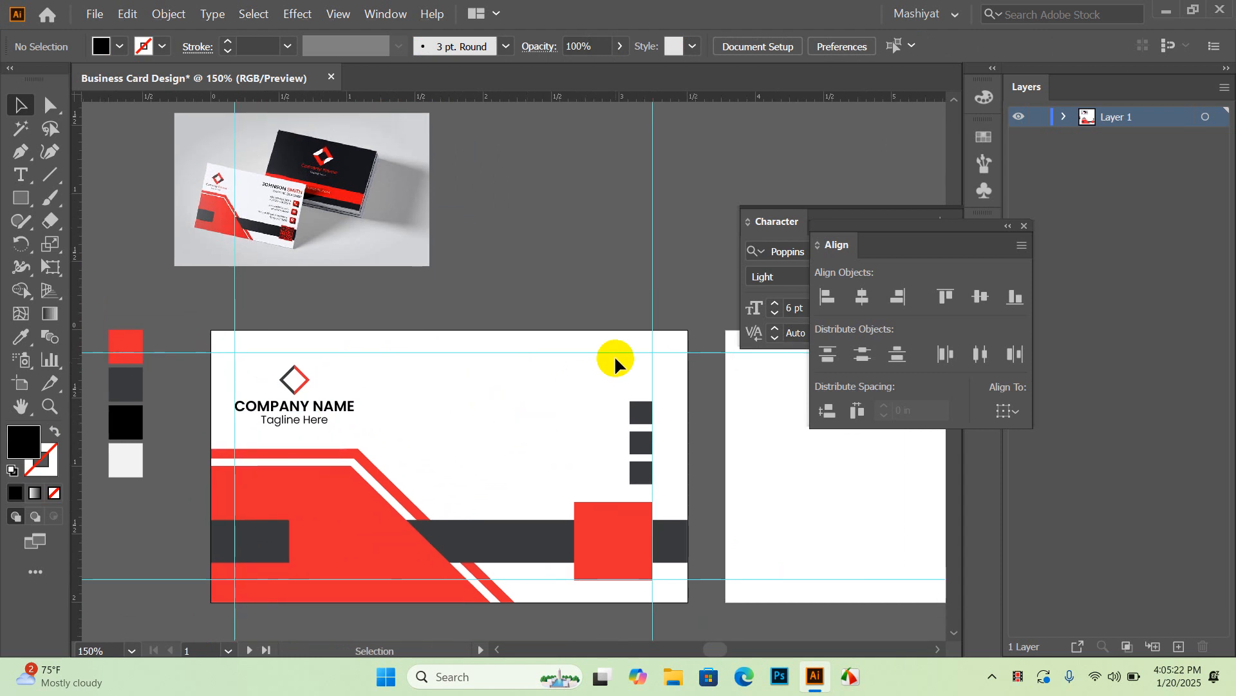
scroll(515, 388, up, 1)
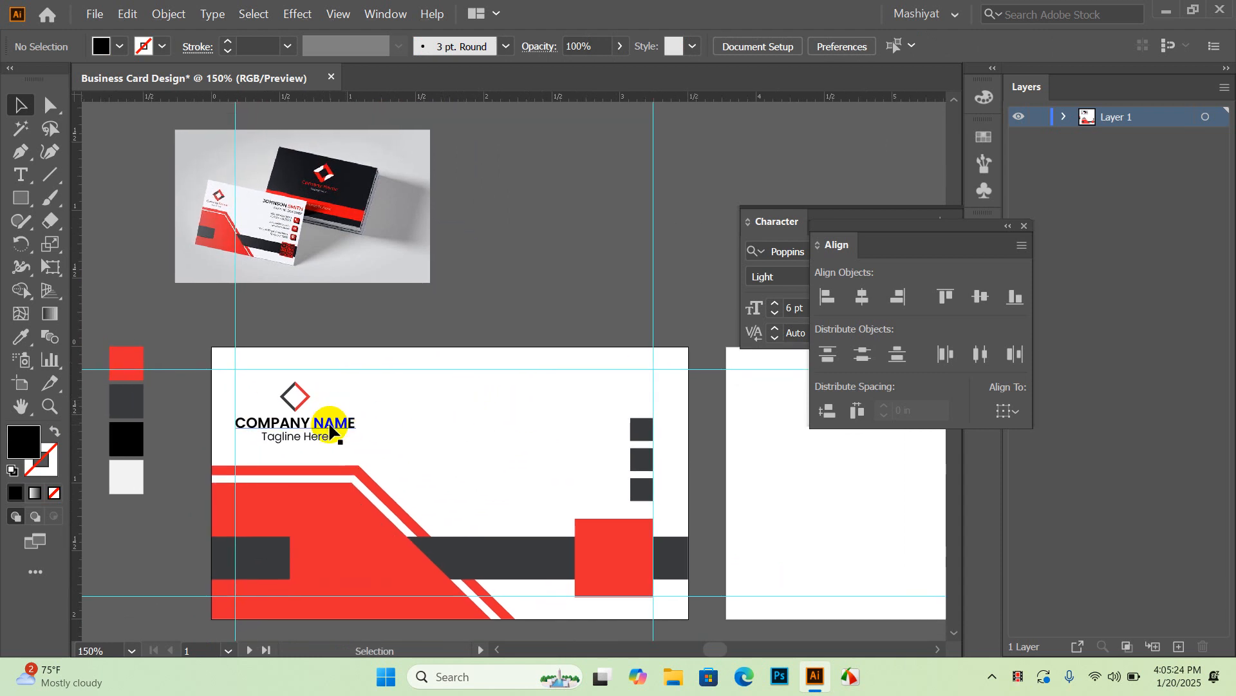
click(331, 427)
scroll(330, 426, up, 2)
double_click(327, 423)
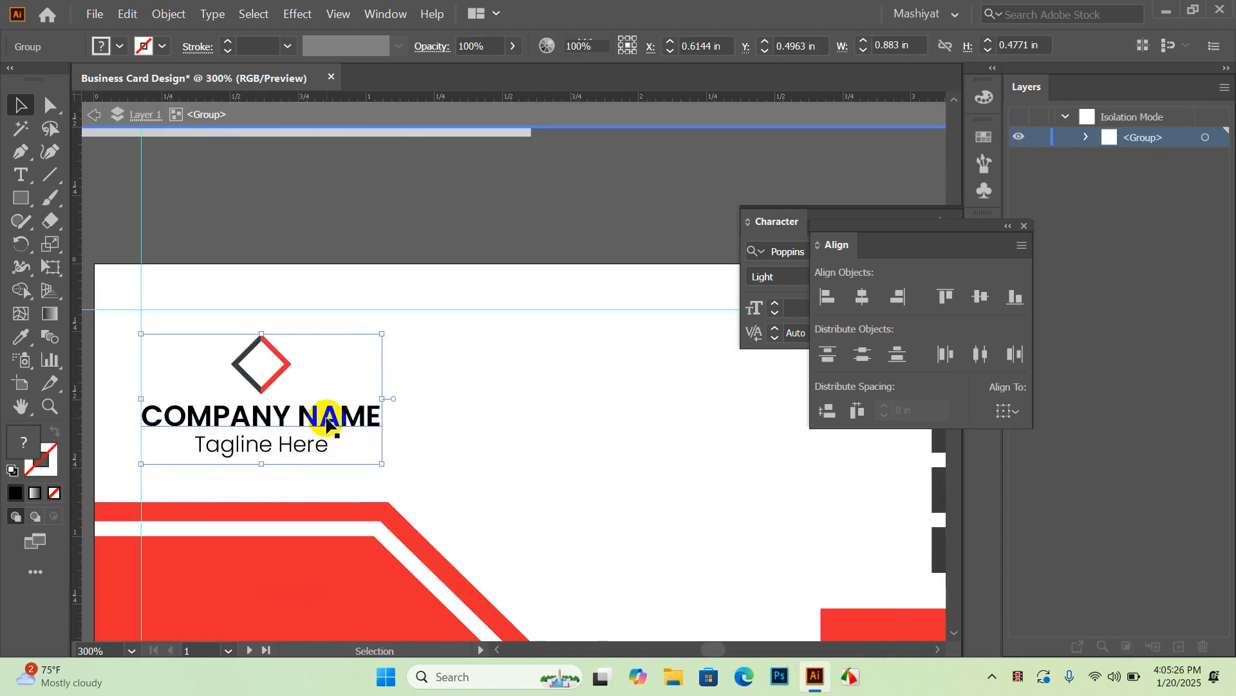
click(531, 367)
double_click(543, 362)
Step: Add the cardholder's full name in capitals as a text line in the card's upper area, above the dark squares
scroll(350, 404, down, 1)
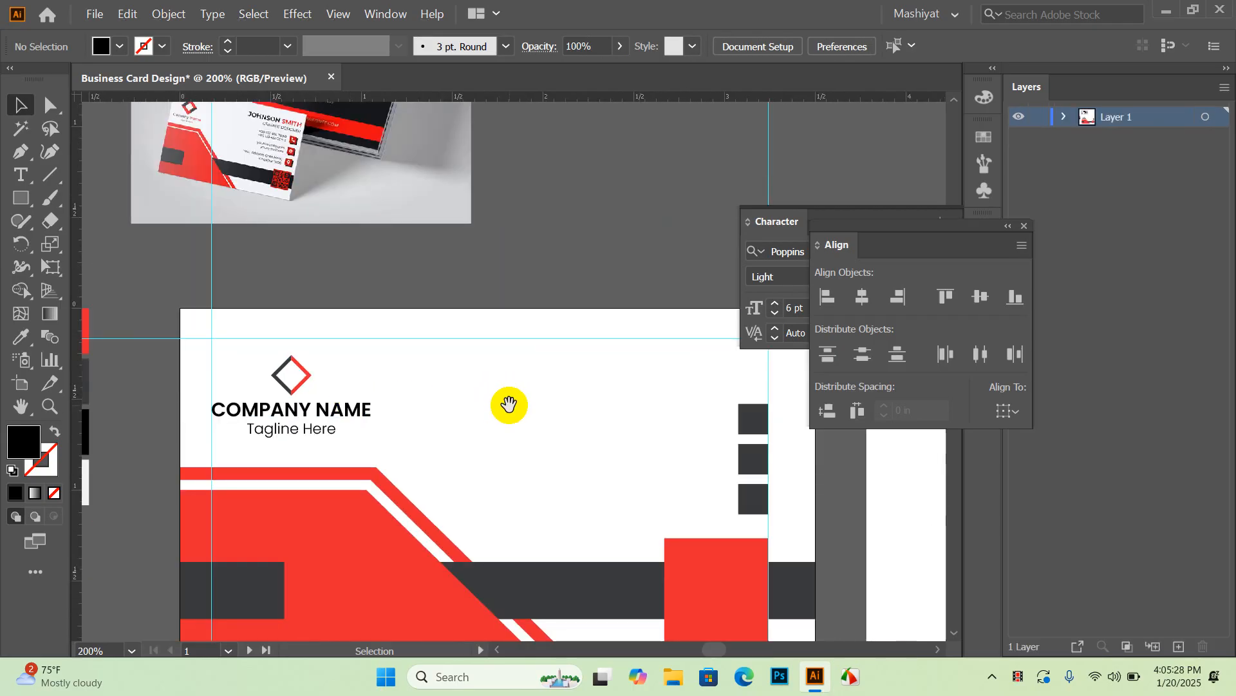
drag(508, 404, 455, 392)
key(t)
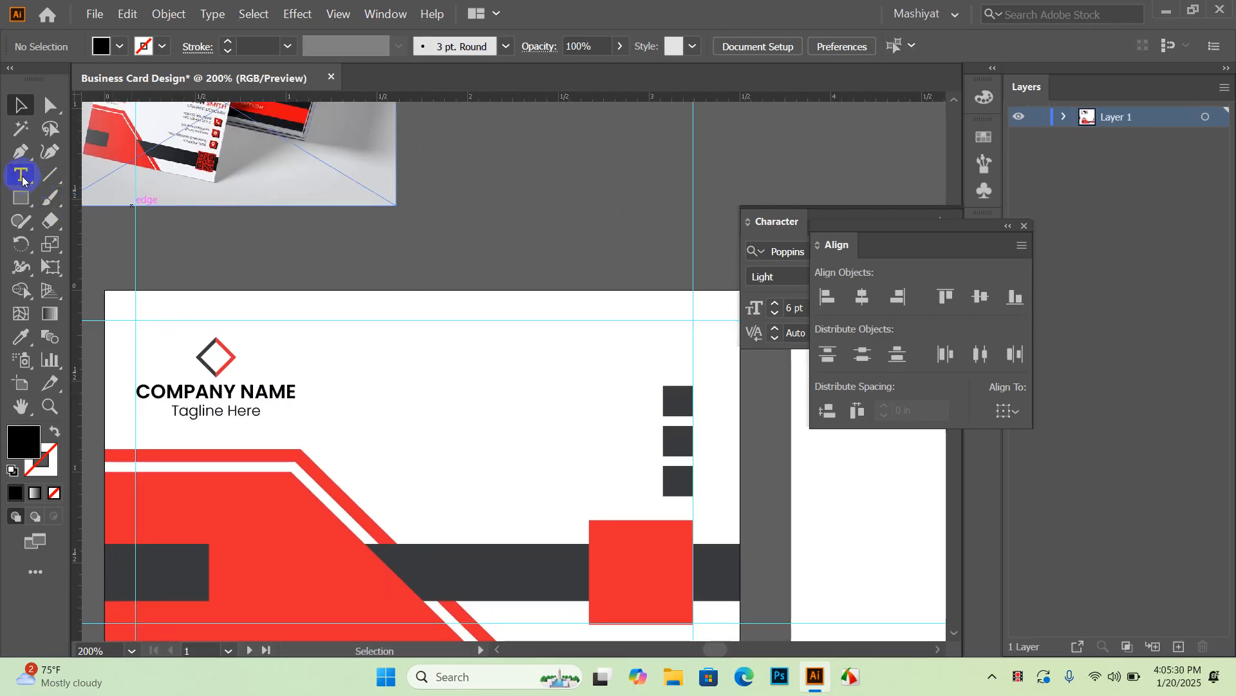
click(474, 368)
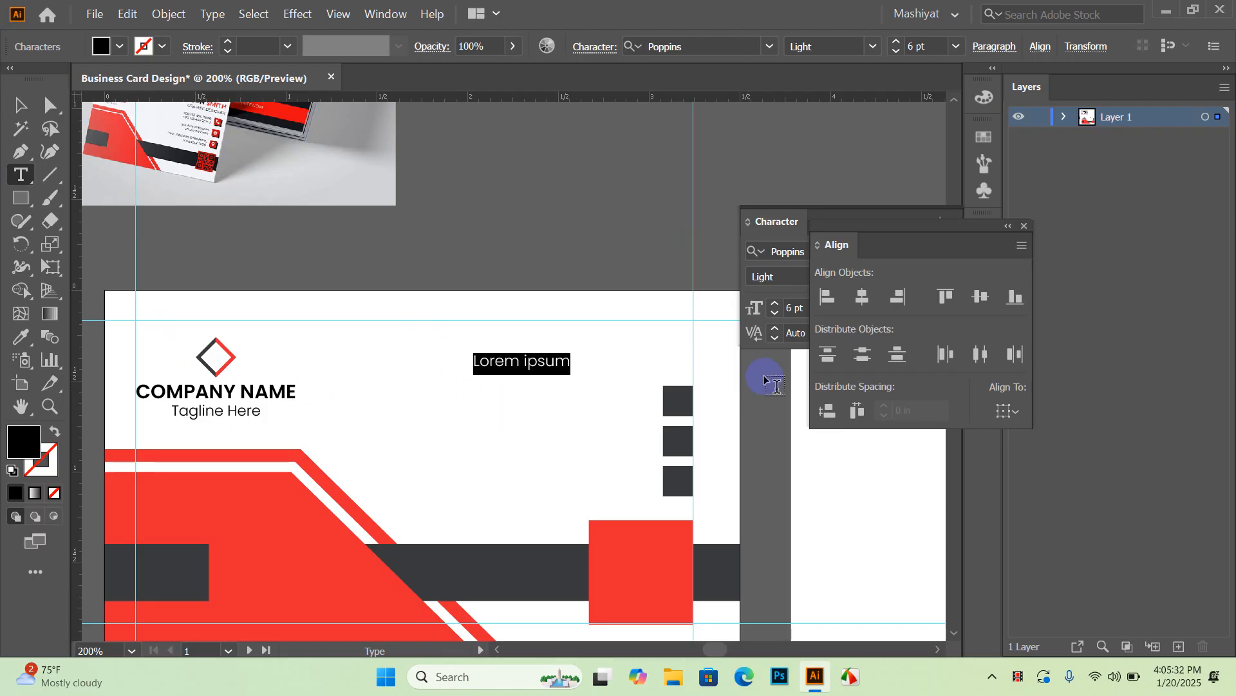
text(JHON RYAN)
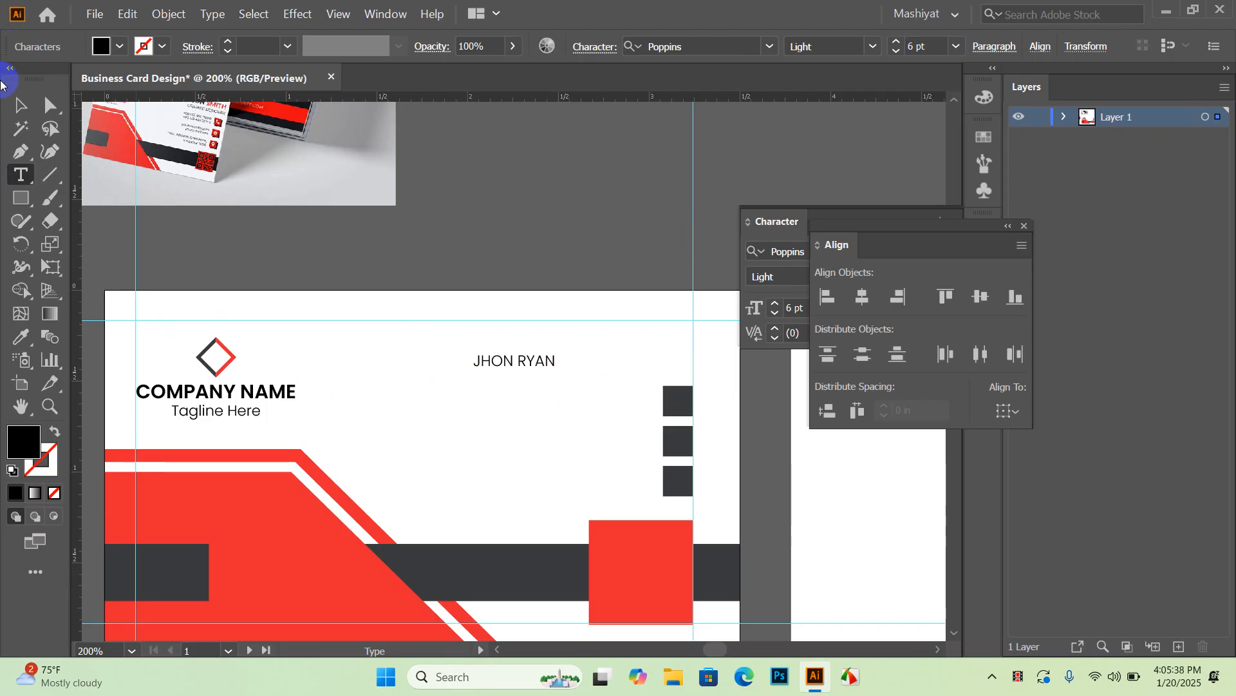
click(20, 105)
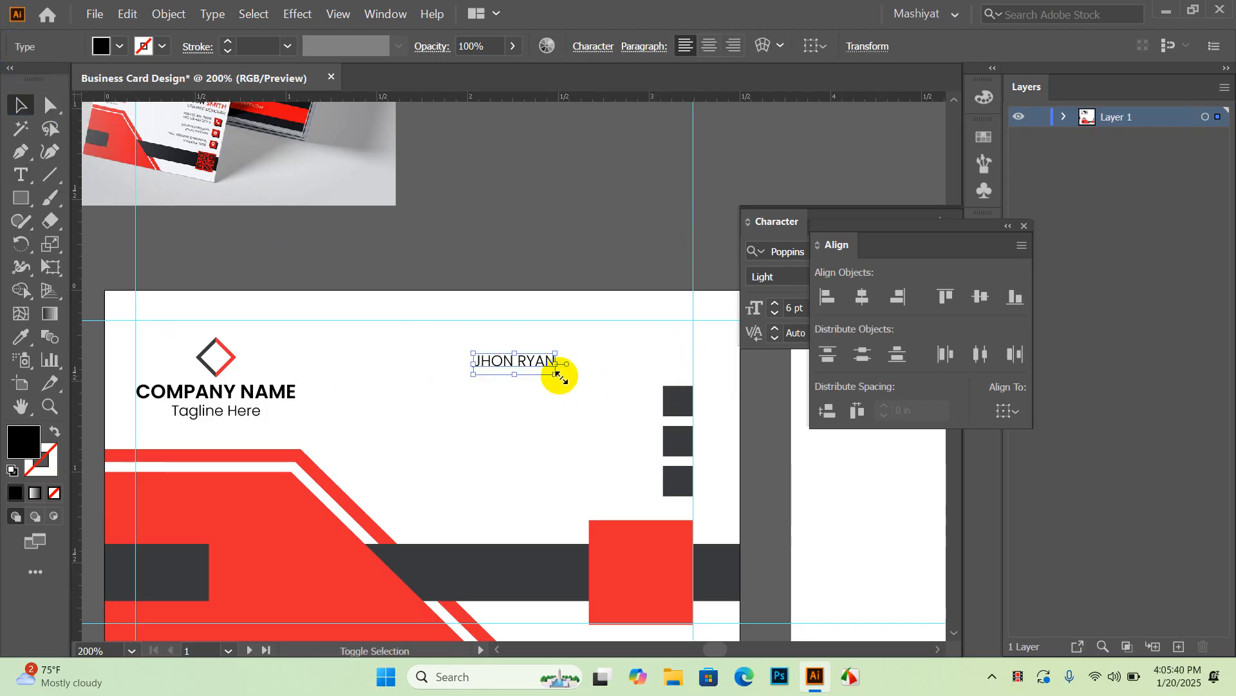
Step: Set the cardholder's name to Poppins SemiBold at 14 pt
drag(959, 227, 987, 433)
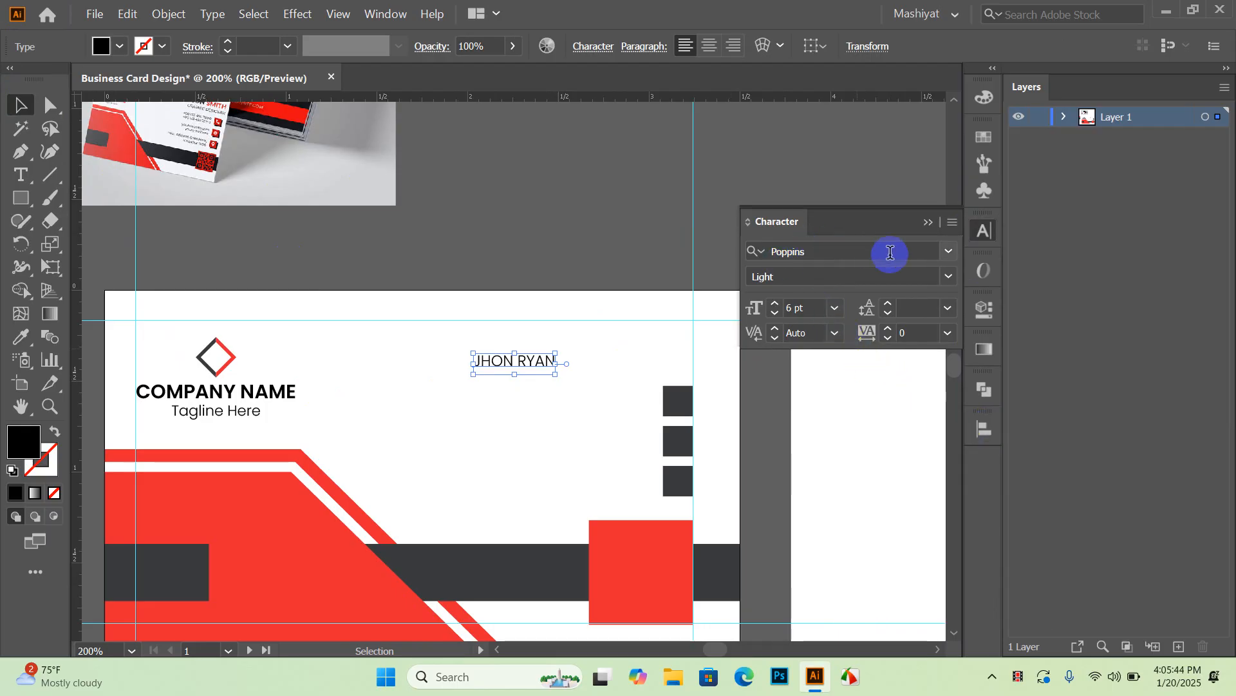
click(956, 288)
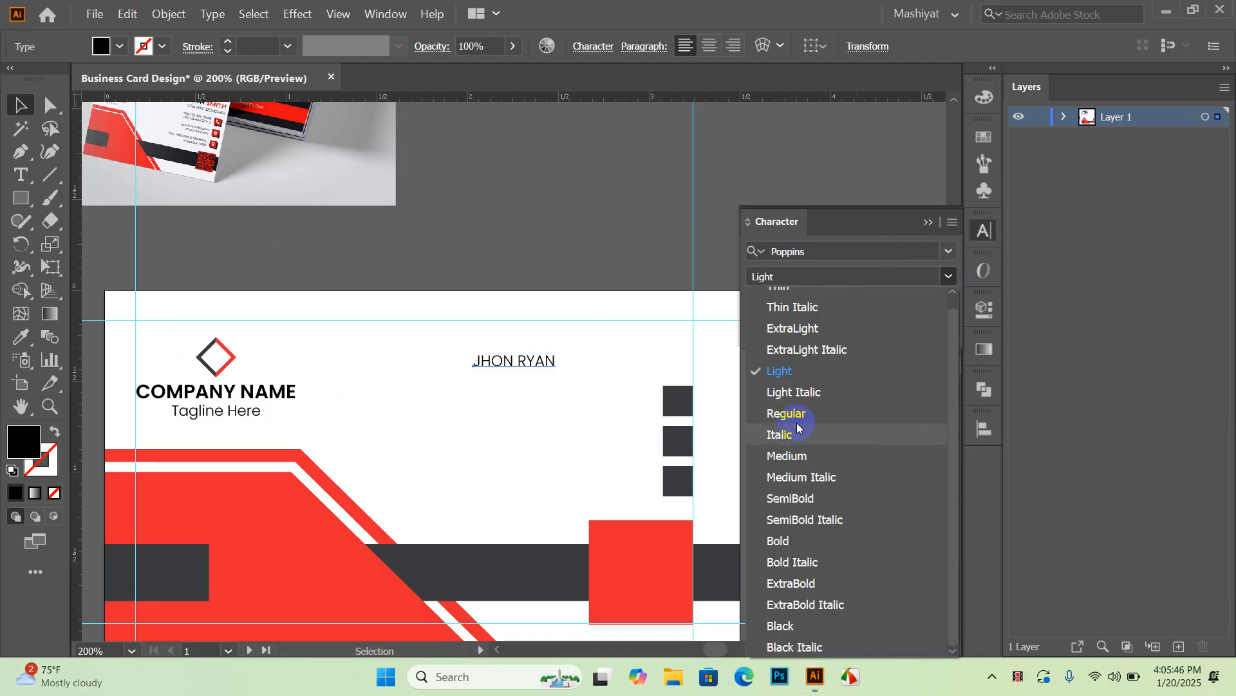
click(802, 497)
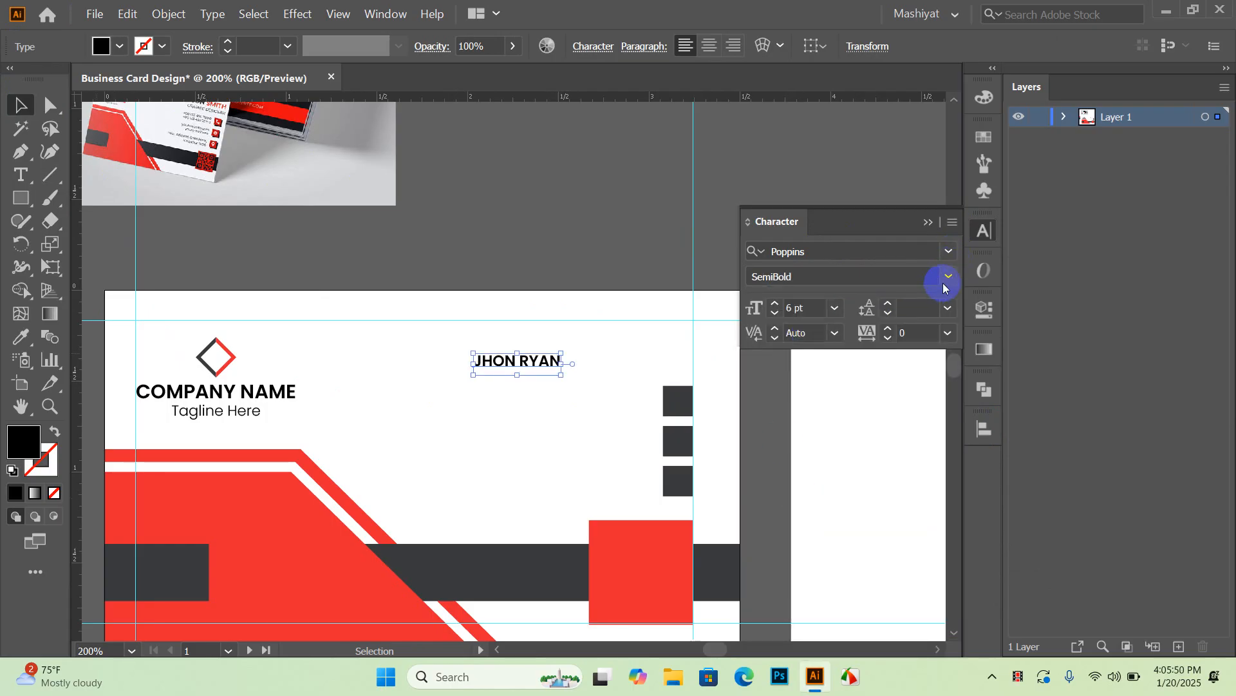
click(834, 308)
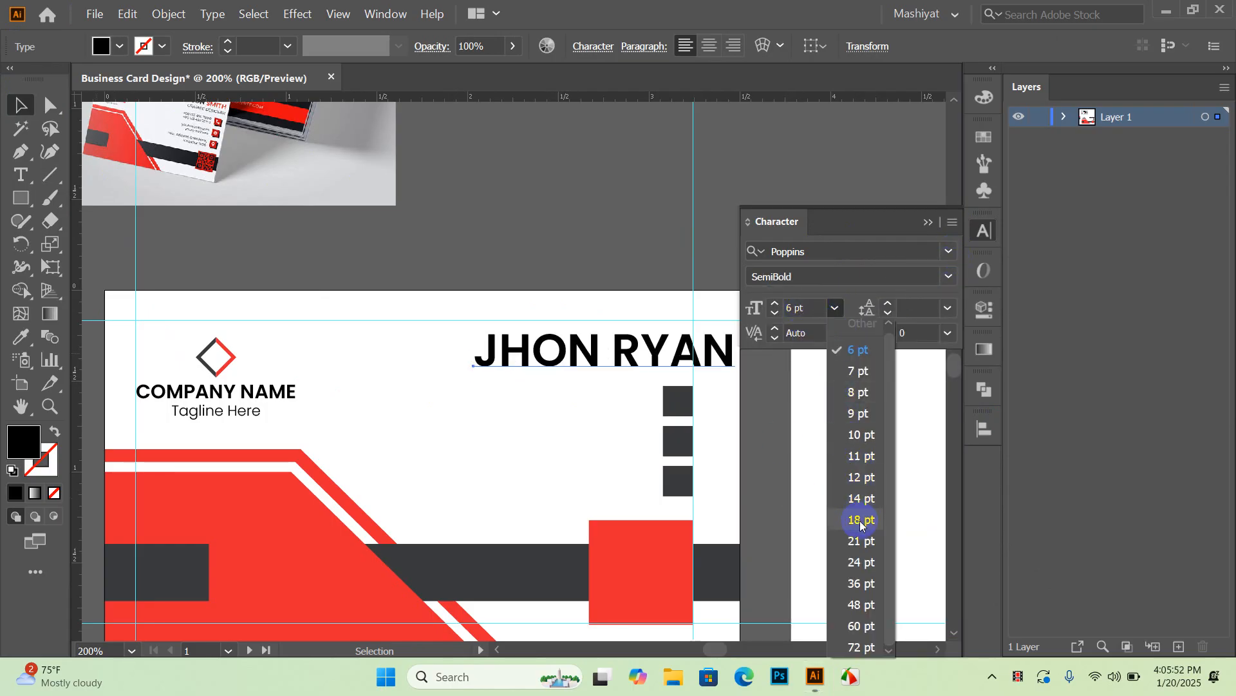
click(865, 500)
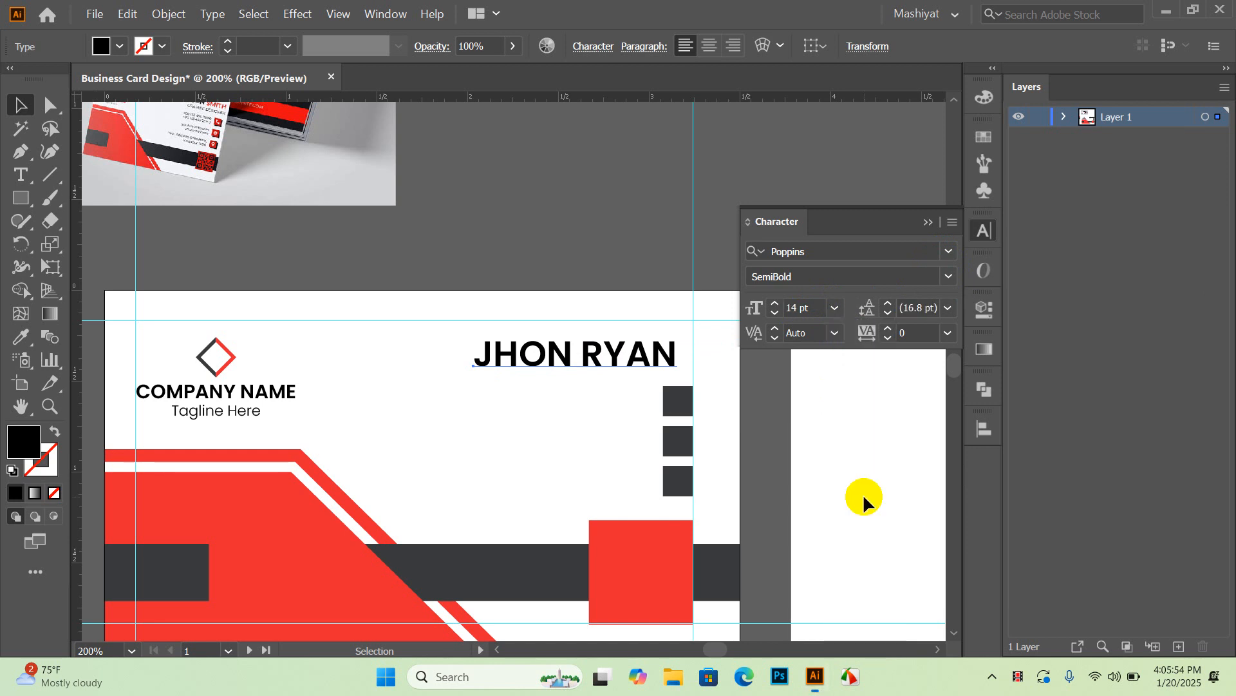
Step: Move the cardholder's name up beneath the top margin guide near the right guide, and shift the three dark squares down slightly
click(536, 400)
scroll(619, 379, up, 1)
scroll(570, 387, down, 2)
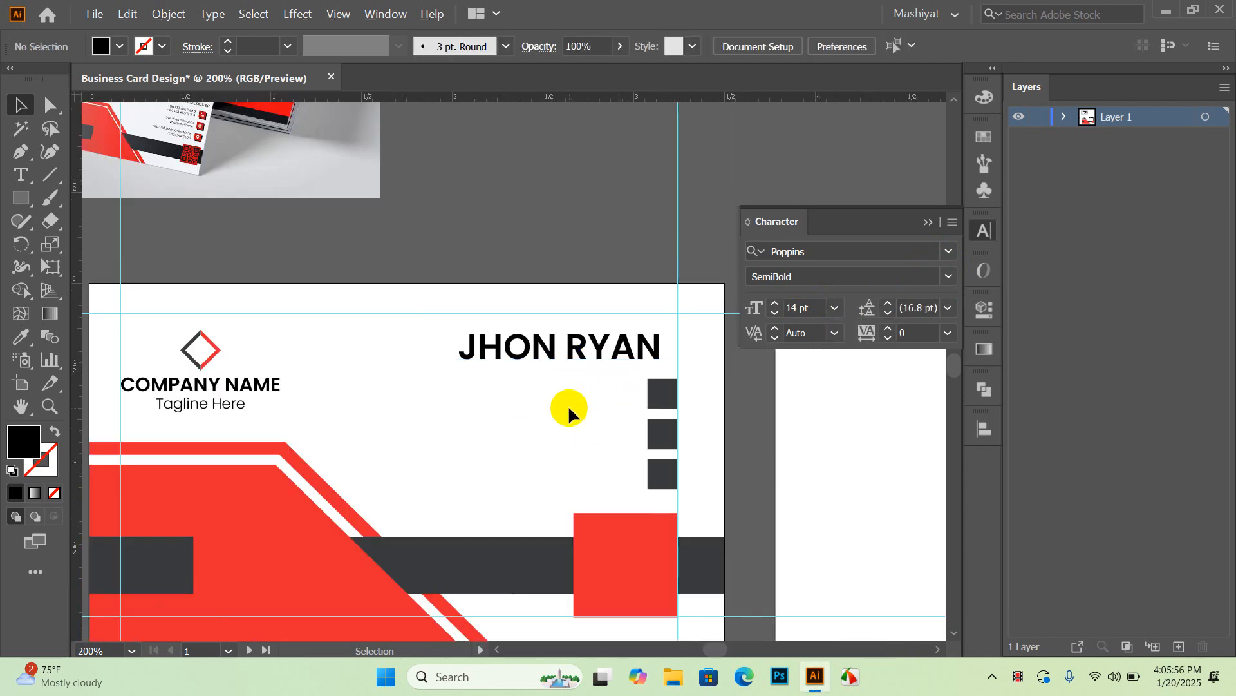
drag(589, 351, 618, 343)
click(623, 336)
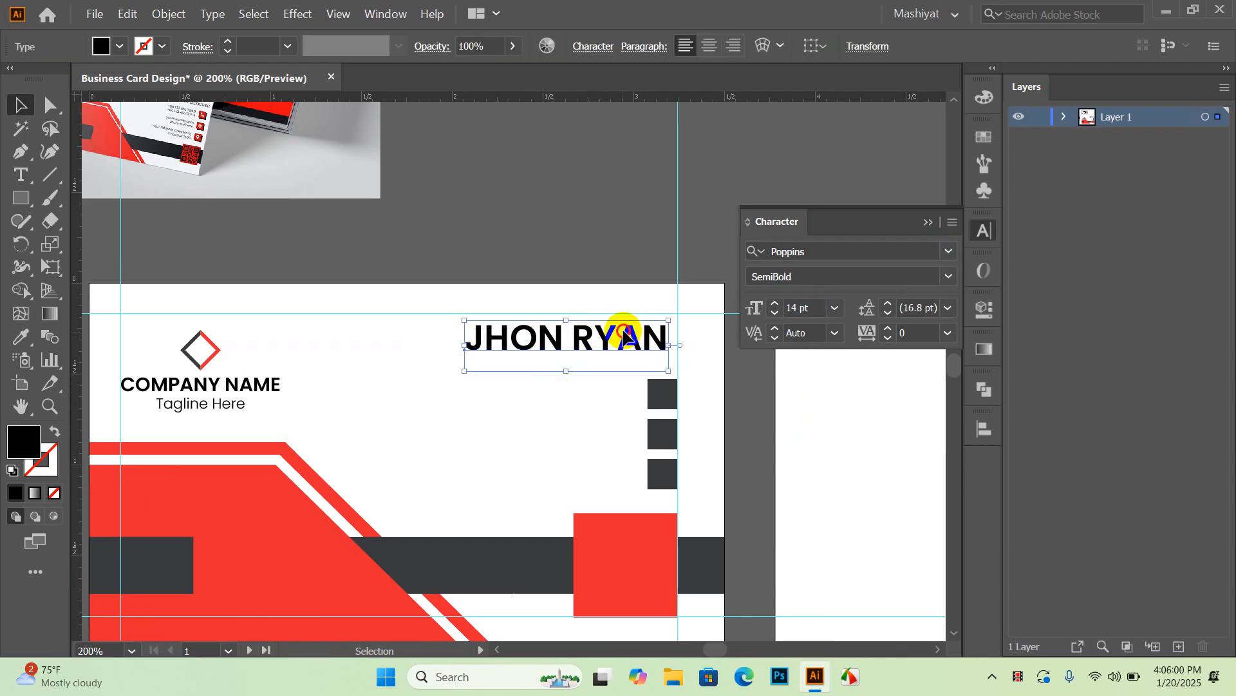
key(Up)
key(Up)
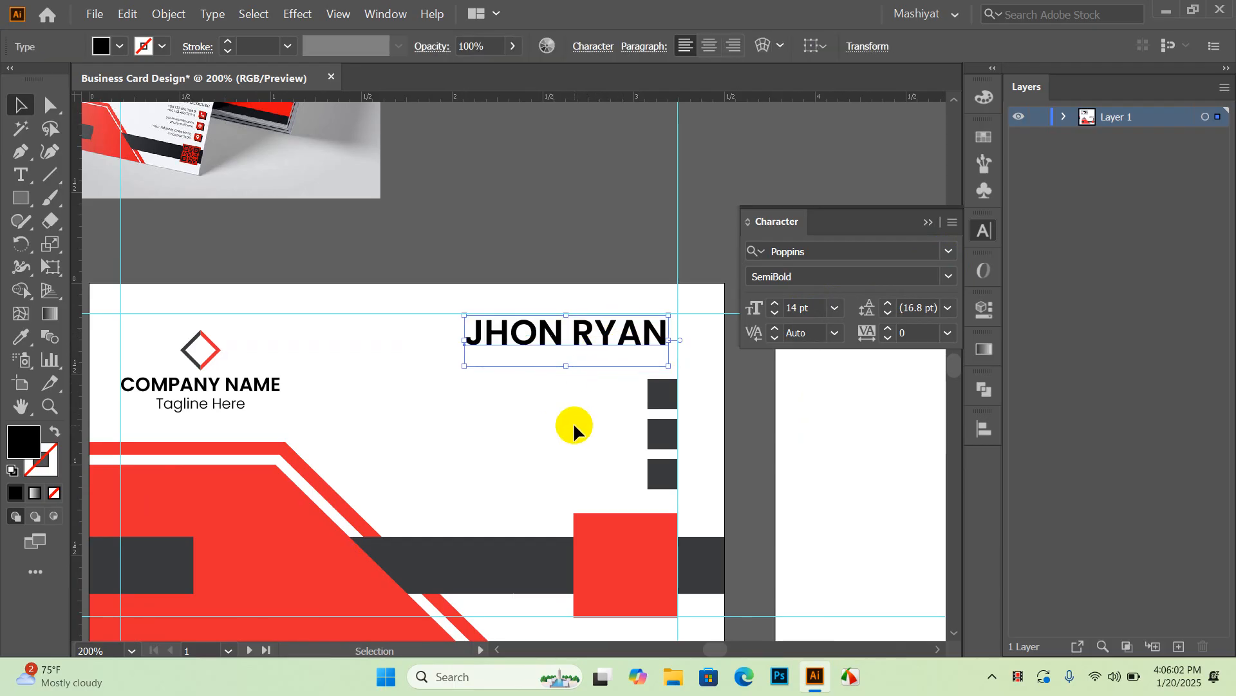
drag(622, 388, 658, 488)
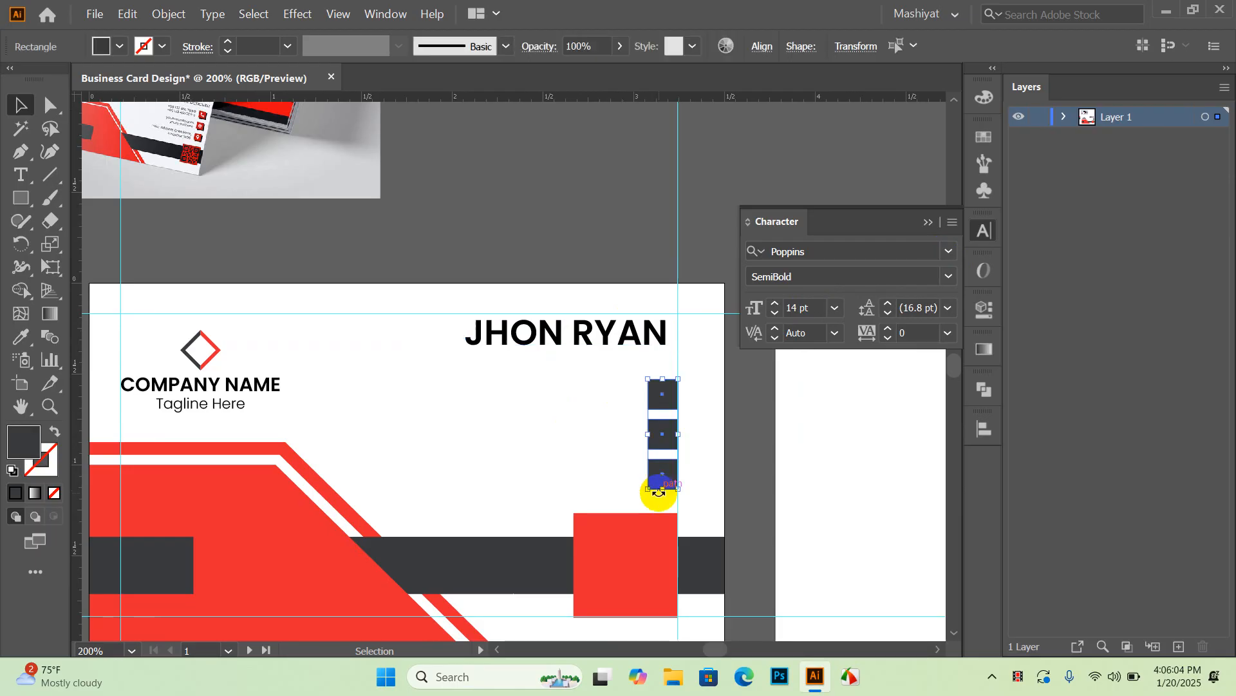
click(757, 440)
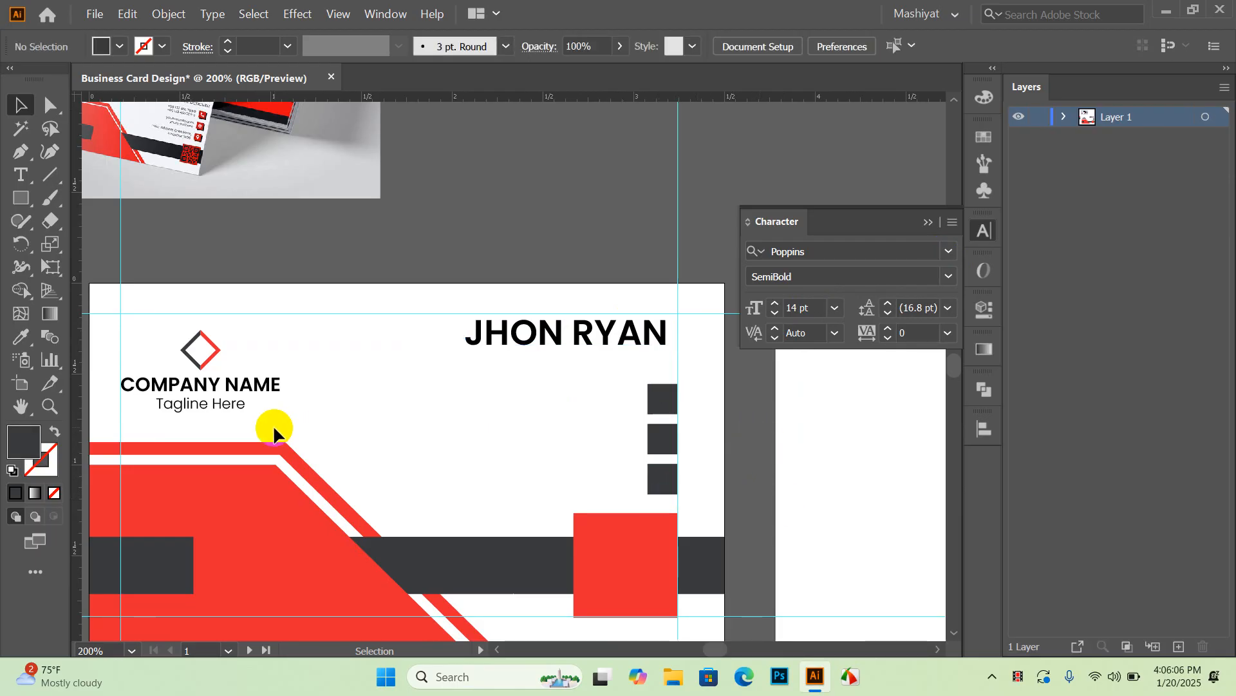
Step: Duplicate the cardholder's name just below the original and replace the copy's text with "Web Developer"
alt+drag(572, 335, 576, 365)
double_click(585, 362)
triple_click(586, 362)
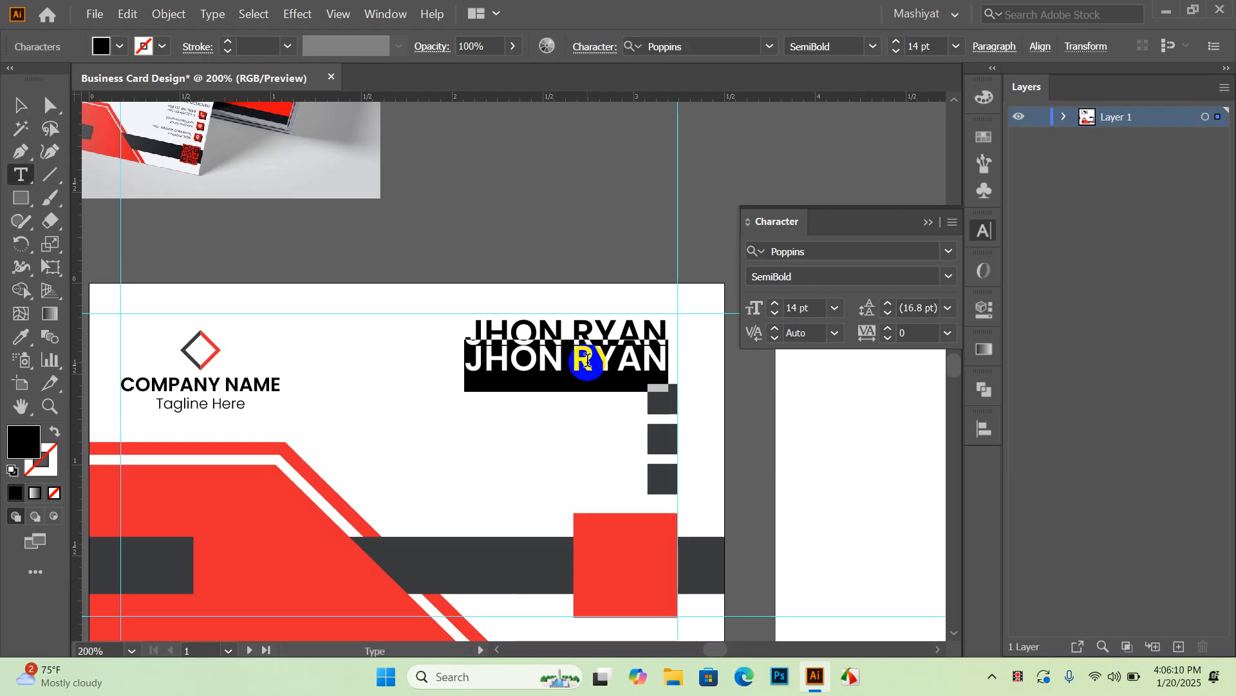
text(WE)
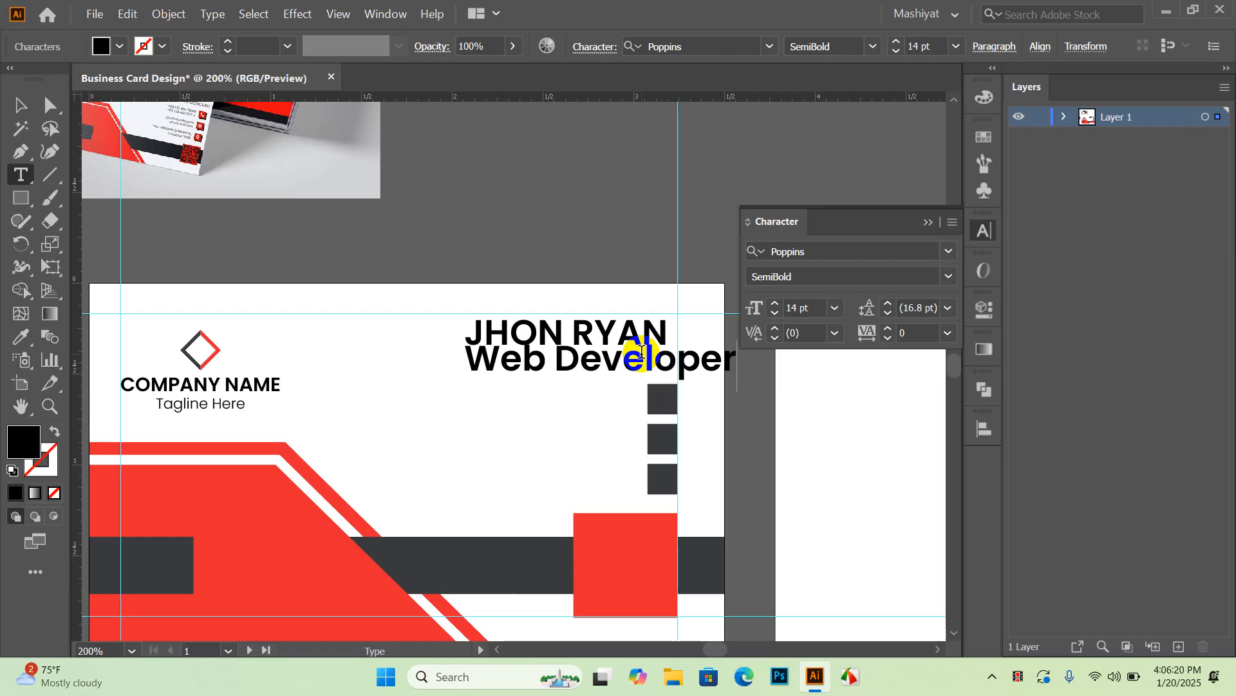
click(20, 105)
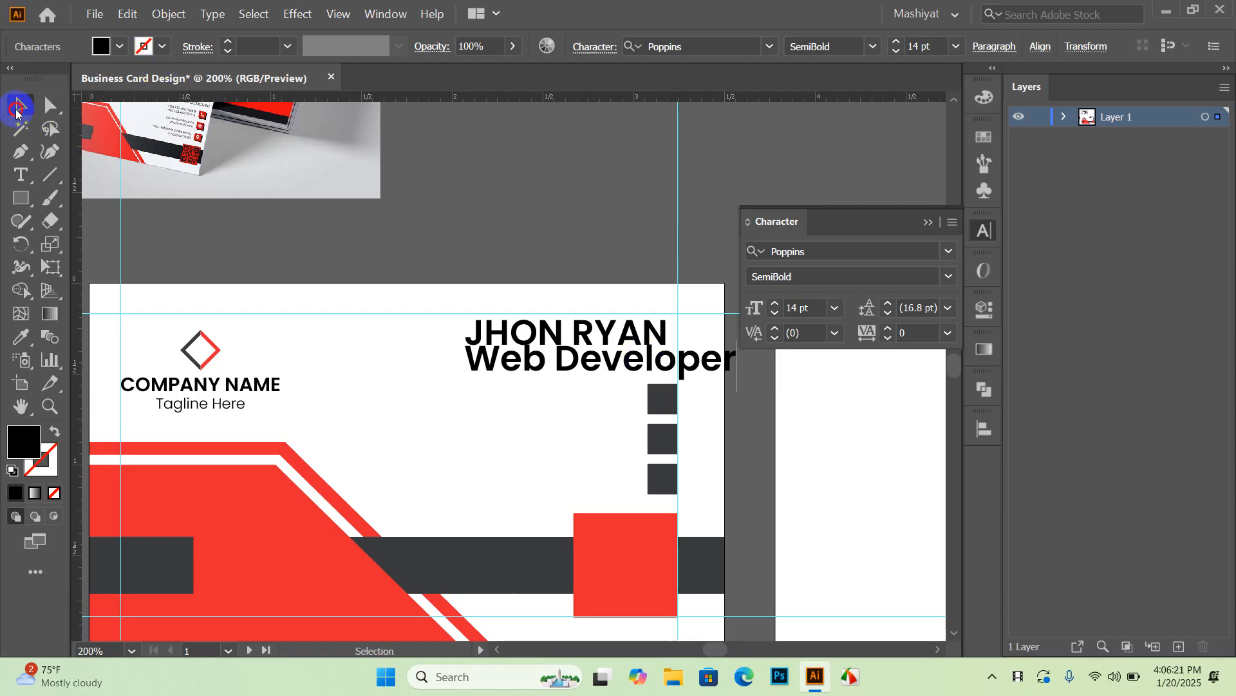
Step: Set the "Web Developer" text to the Light style at 6 pt
click(947, 282)
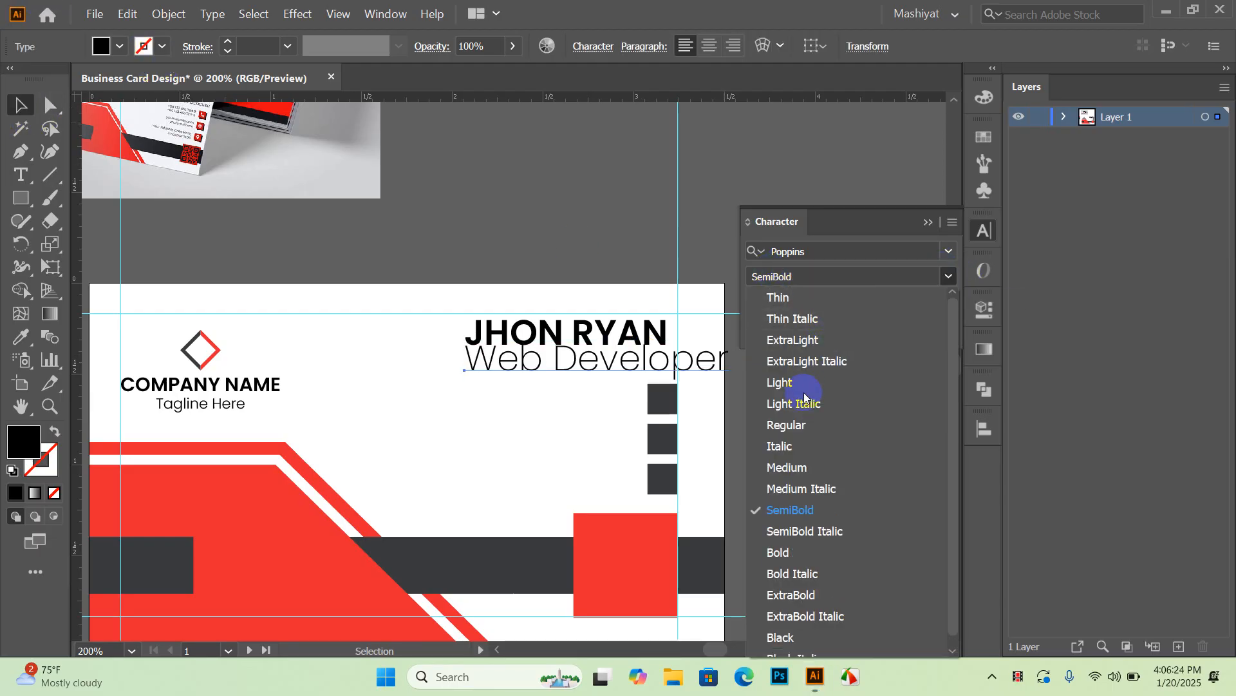
click(782, 382)
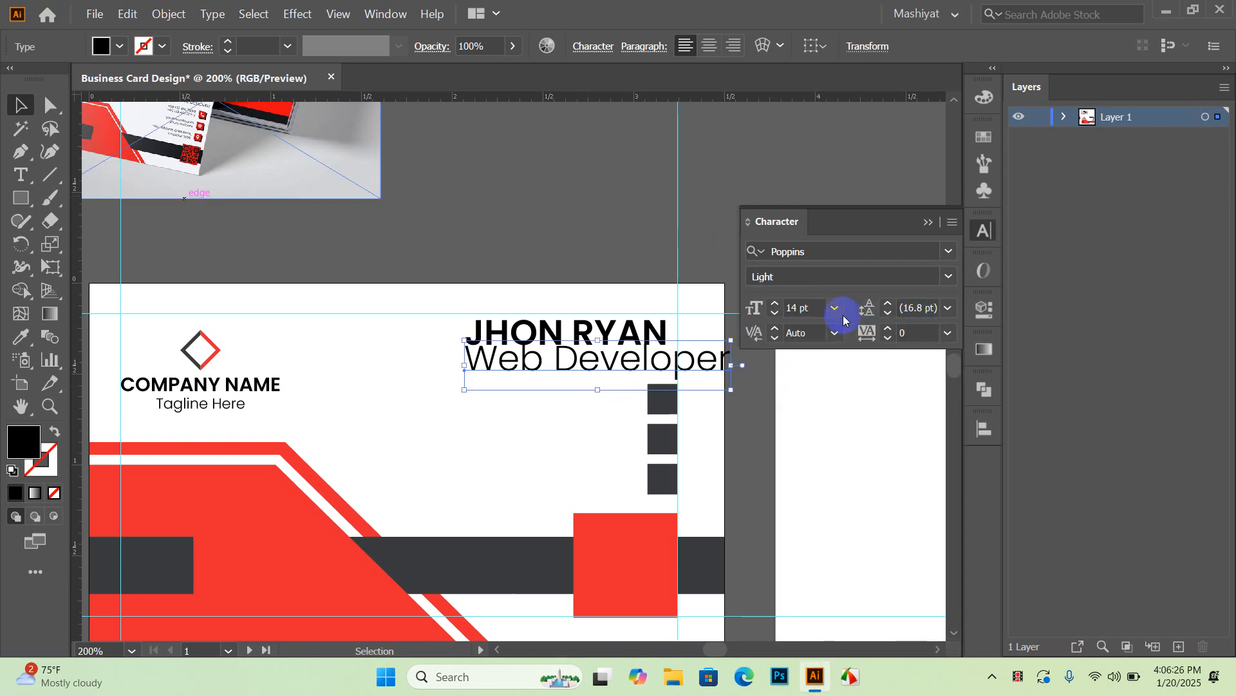
click(837, 308)
click(859, 350)
click(504, 414)
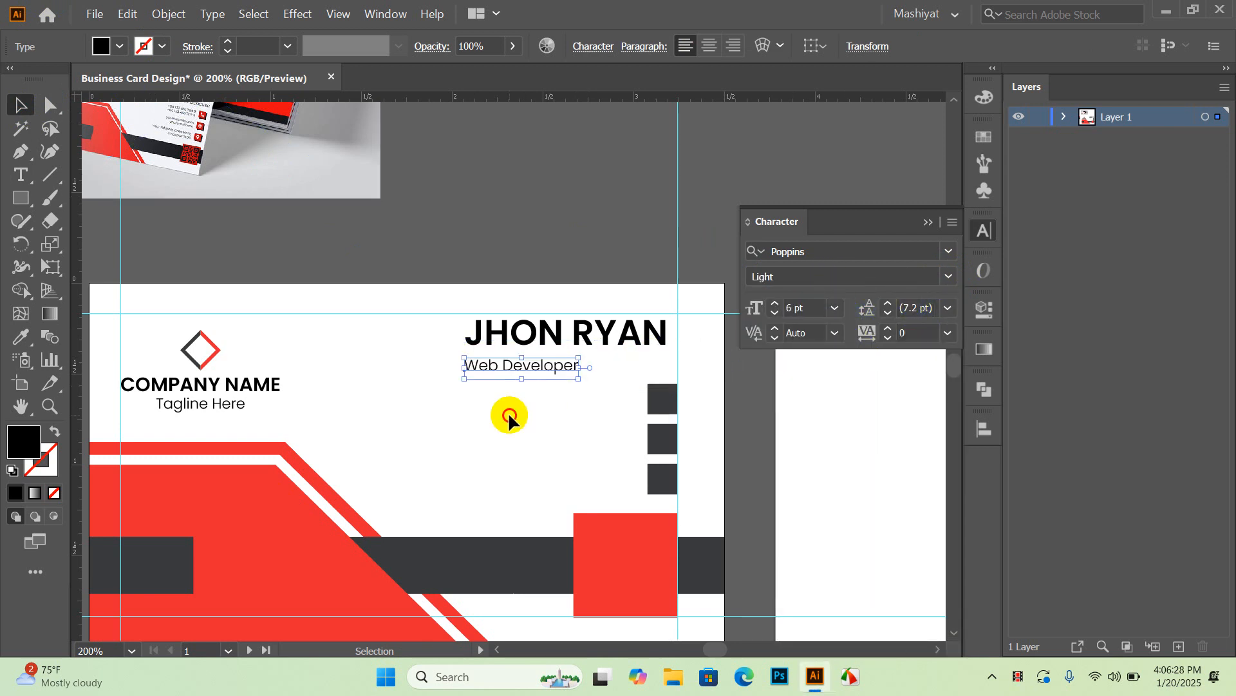
Step: Place the job title directly beneath the name, flush with its right end, and nudge both text lines up slightly
drag(534, 371, 622, 362)
click(557, 407)
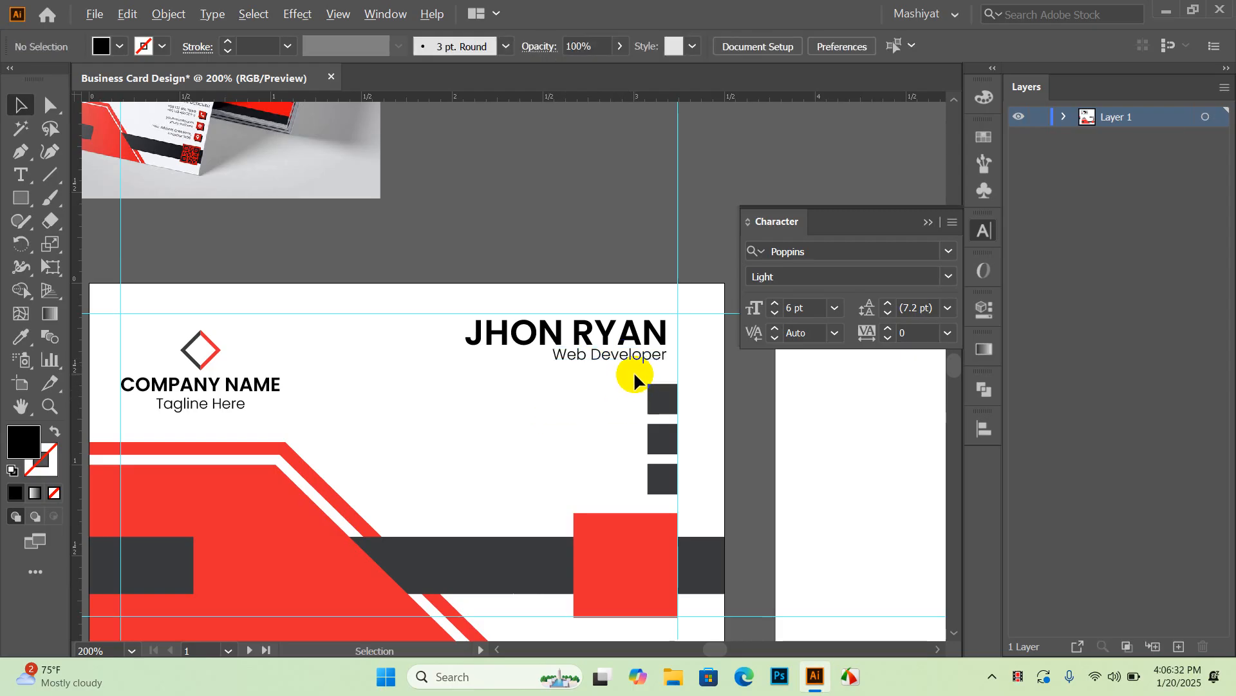
scroll(634, 373, up, 1)
drag(616, 356, 501, 322)
click(582, 391)
key(Up)
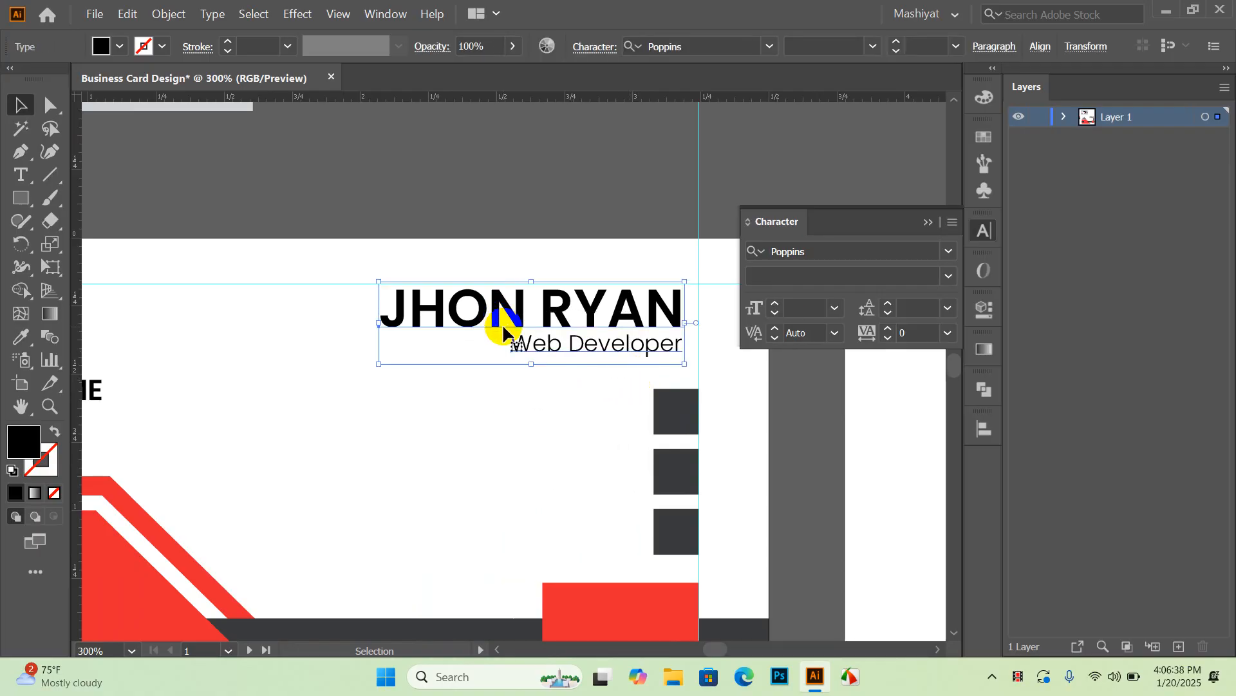
click(455, 422)
scroll(583, 385, down, 2)
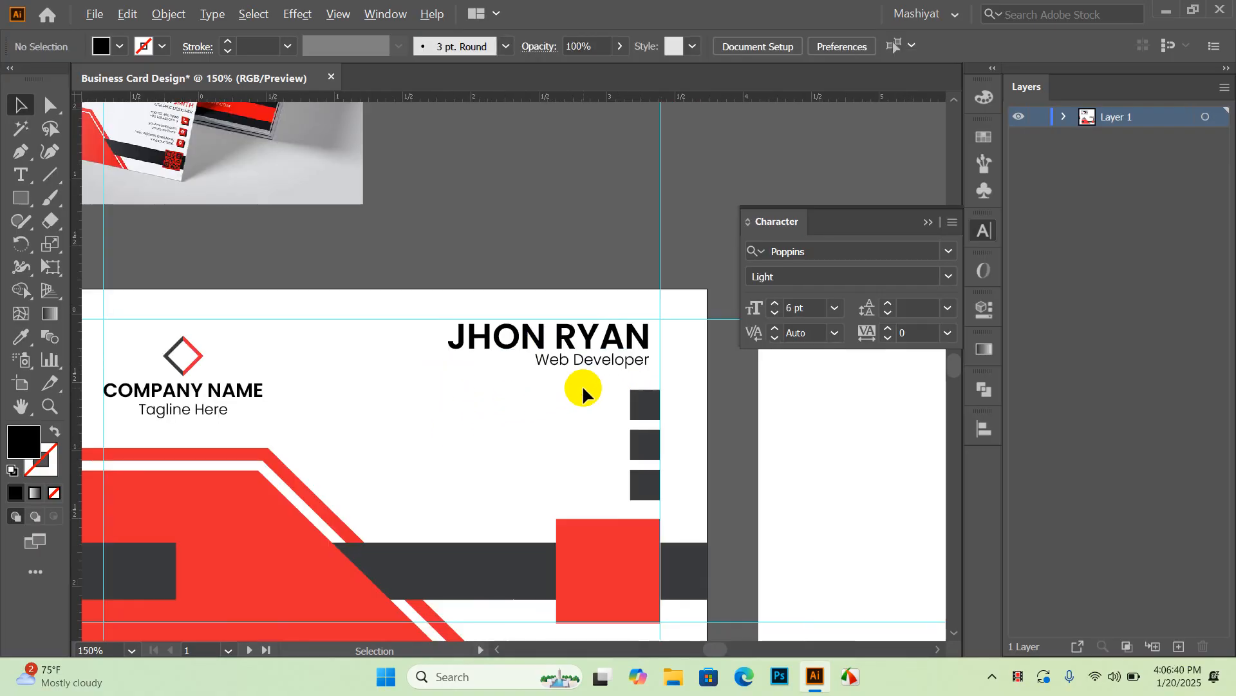
Step: Duplicate the "Web Developer" line and place the copy to the left of the top dark square
scroll(554, 454, up, 1)
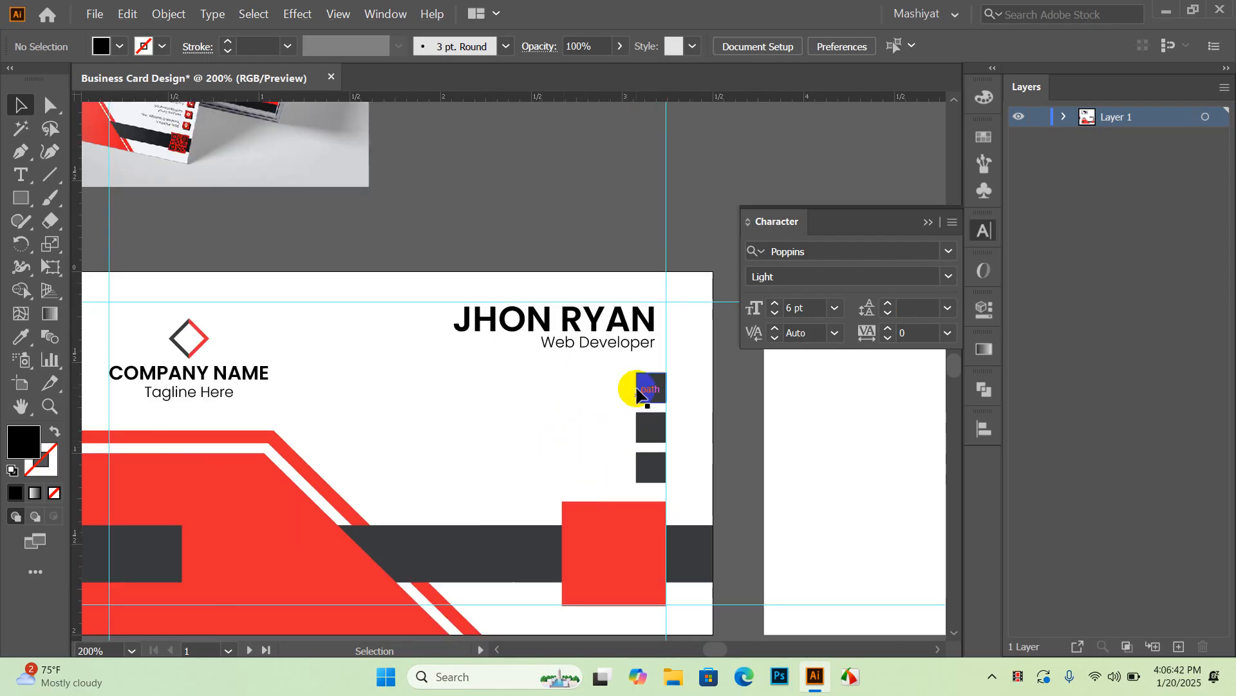
drag(593, 352, 561, 385)
click(577, 425)
scroll(588, 415, up, 2)
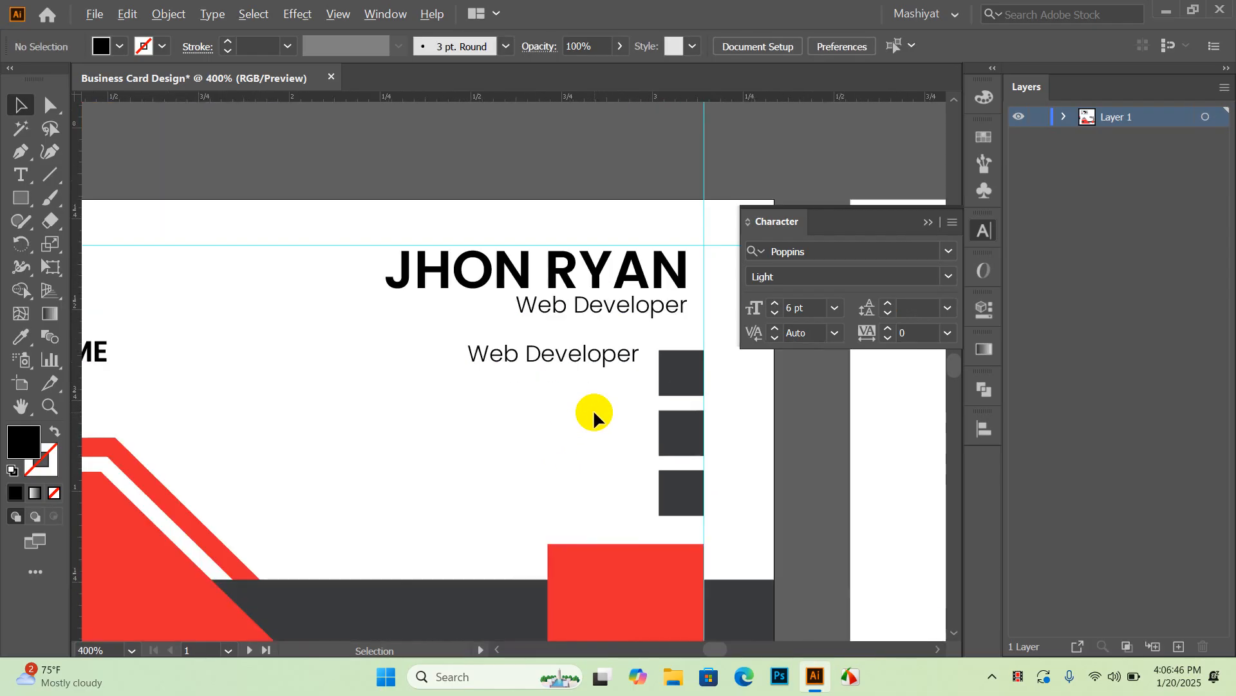
click(577, 341)
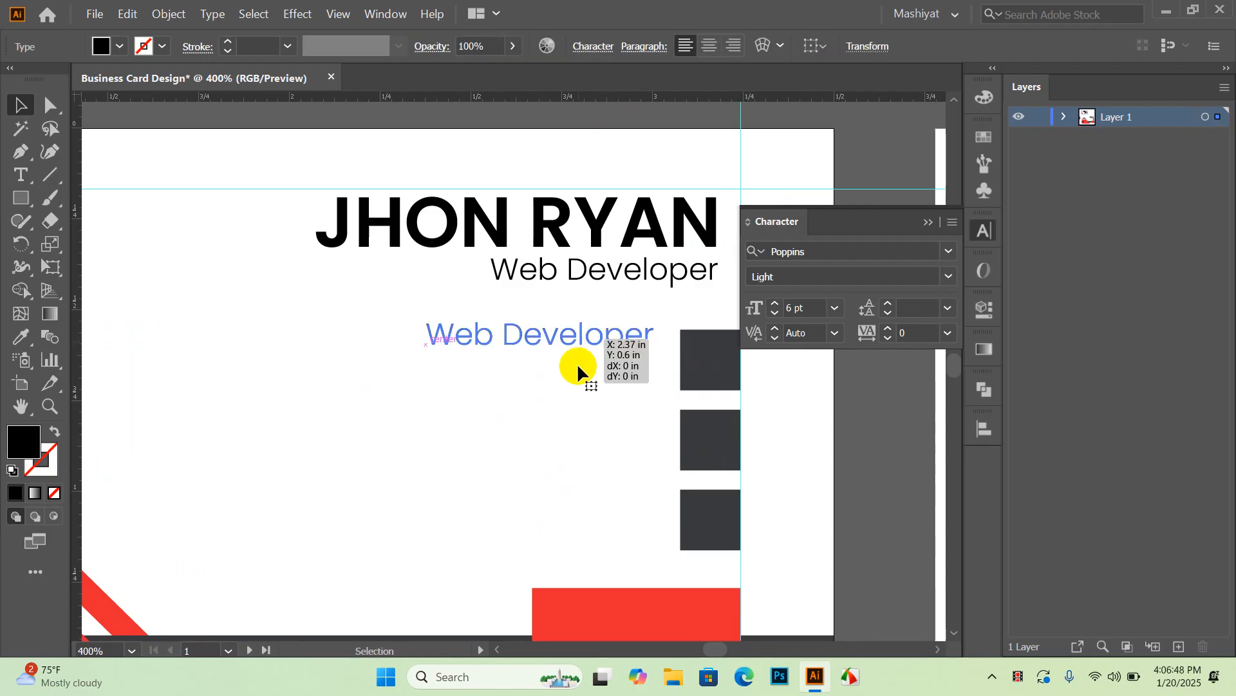
click(582, 399)
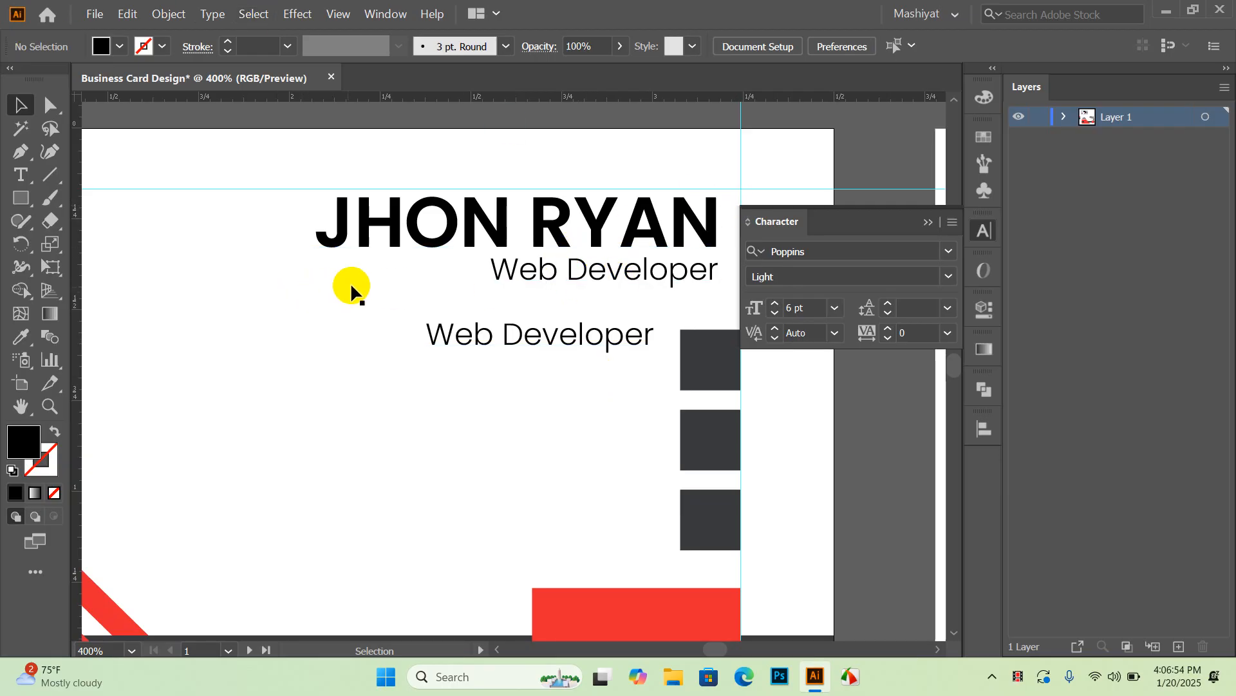
Step: Duplicate the text line beside the top dark square directly beneath itself, and nudge both lines down slightly
scroll(387, 280, down, 1)
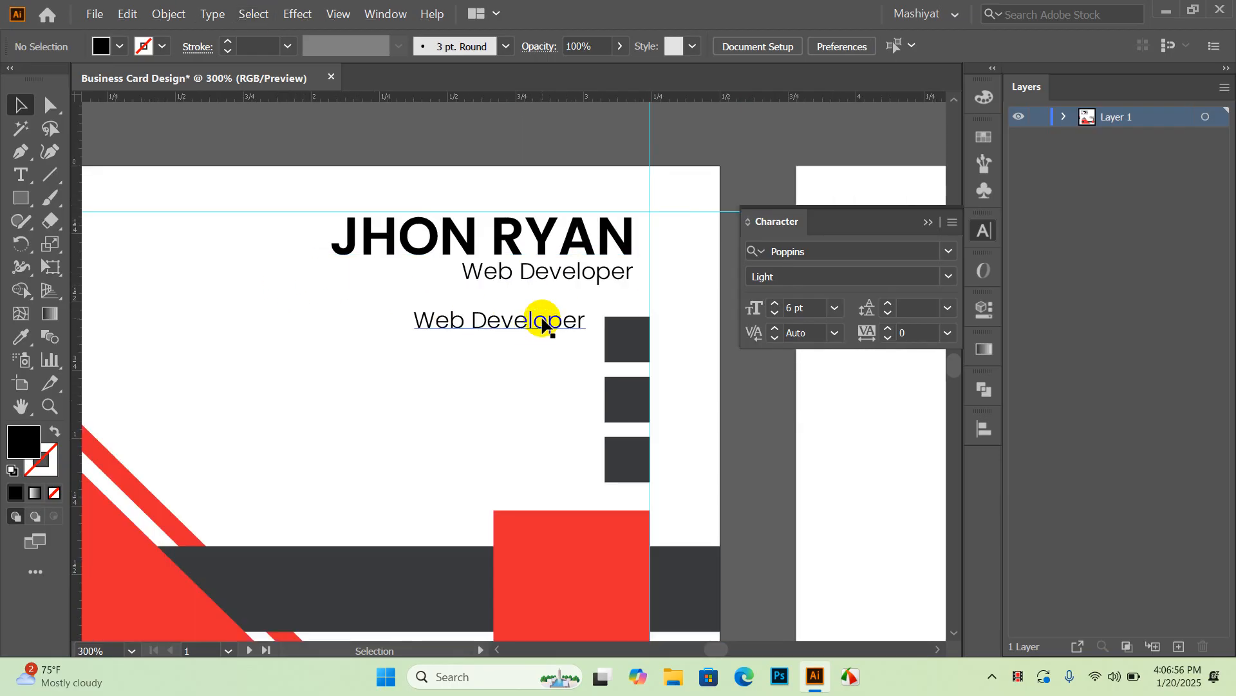
drag(527, 318, 430, 293)
click(528, 374)
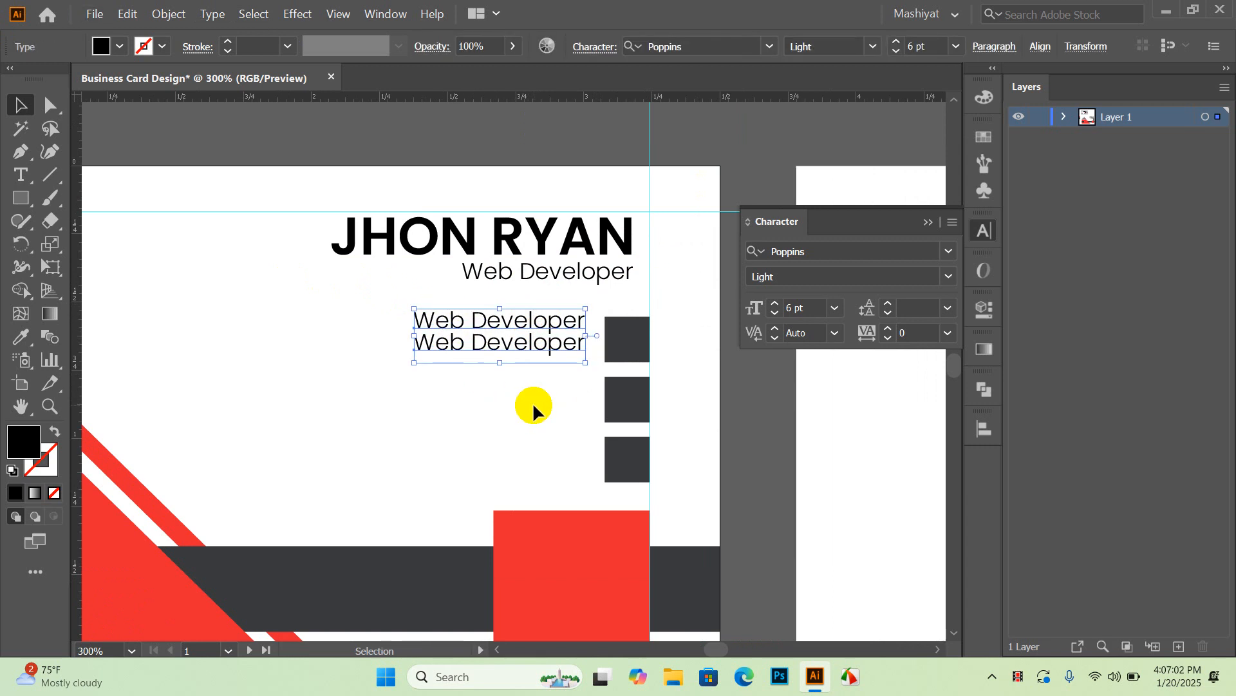
key(Down)
click(528, 423)
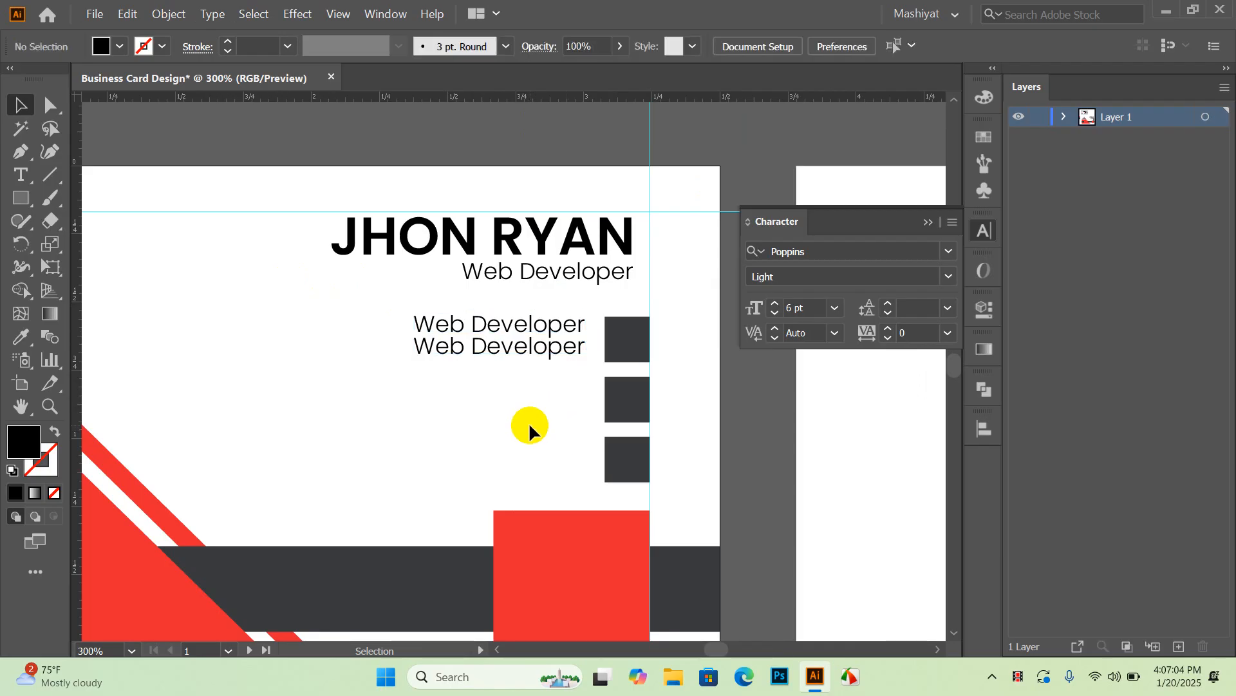
Step: Nudge the top dark square up slightly beside the two text lines
click(639, 324)
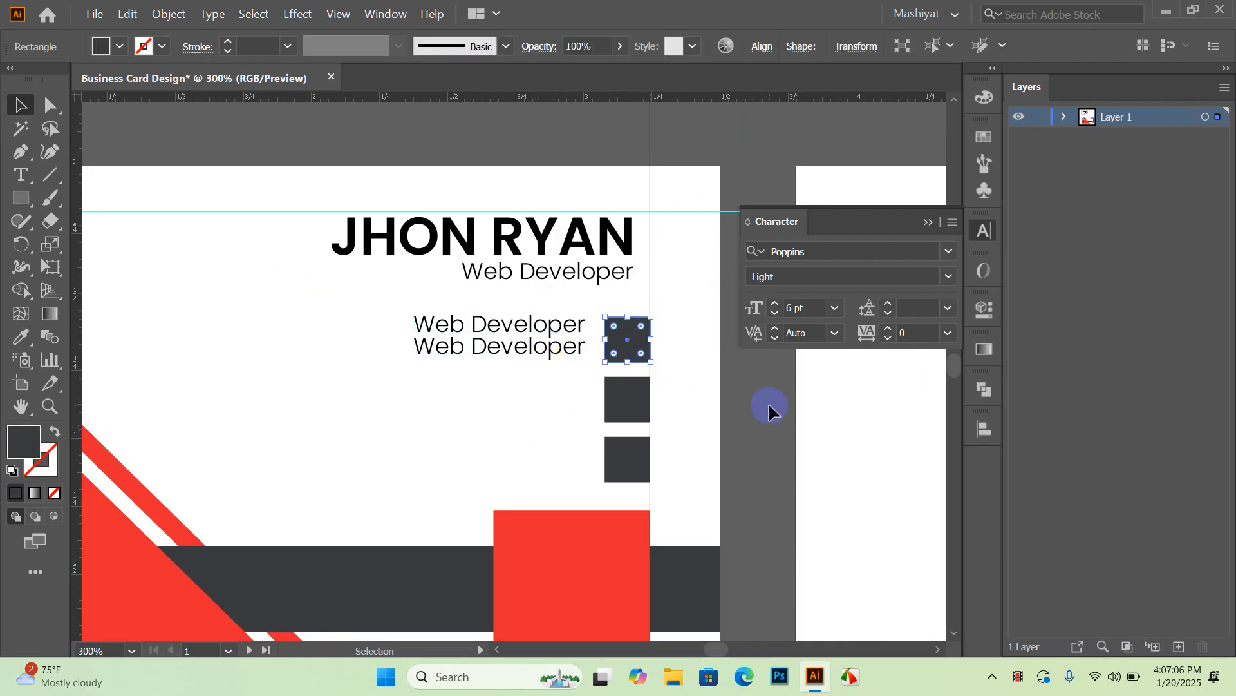
key(Up)
click(541, 385)
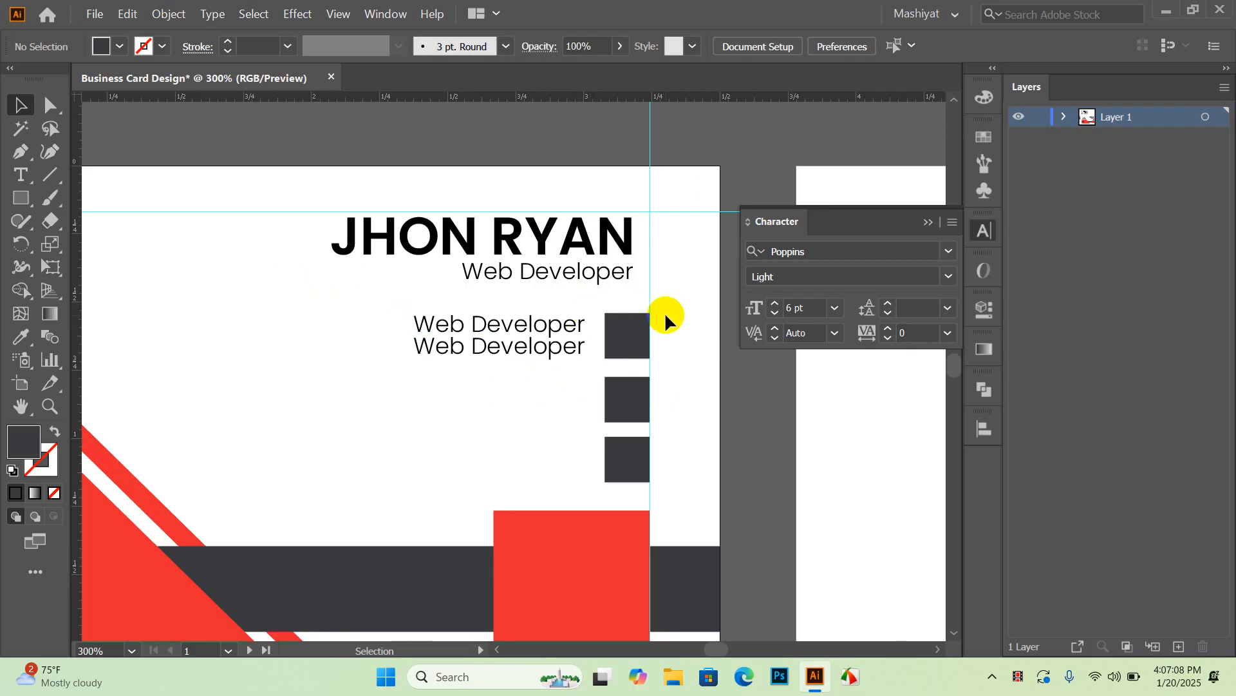
Step: Distribute the three dark icon squares evenly by their vertical centers
drag(628, 293, 628, 479)
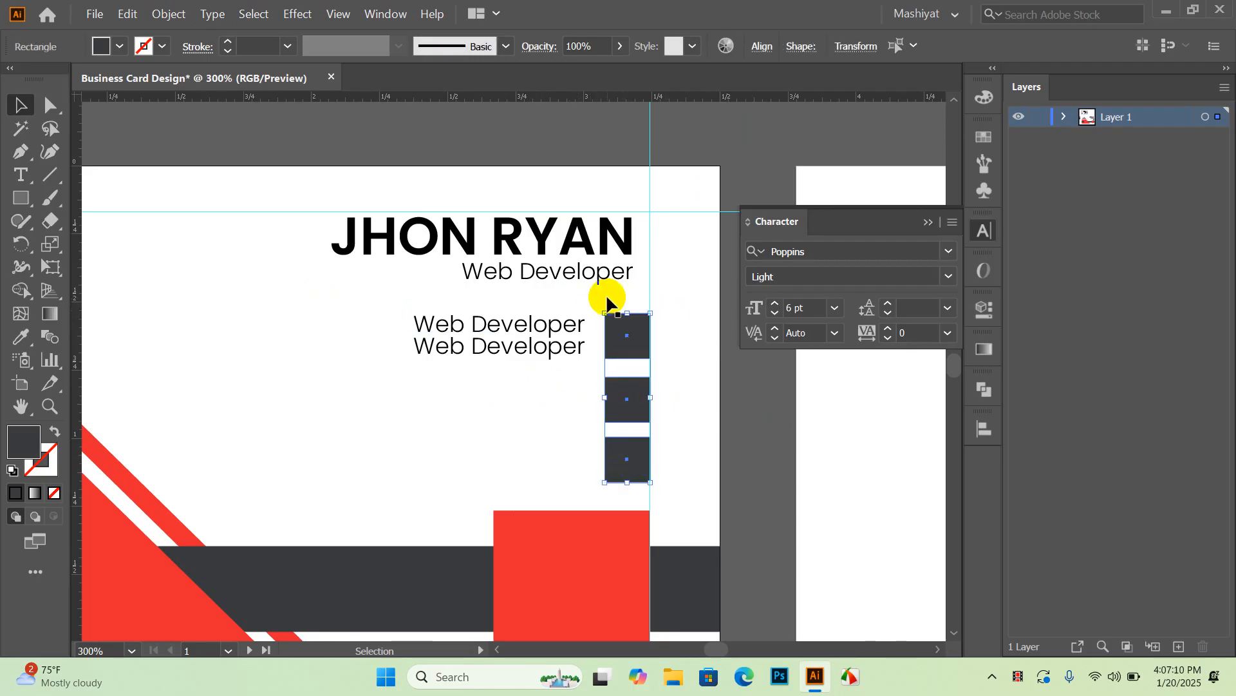
click(762, 46)
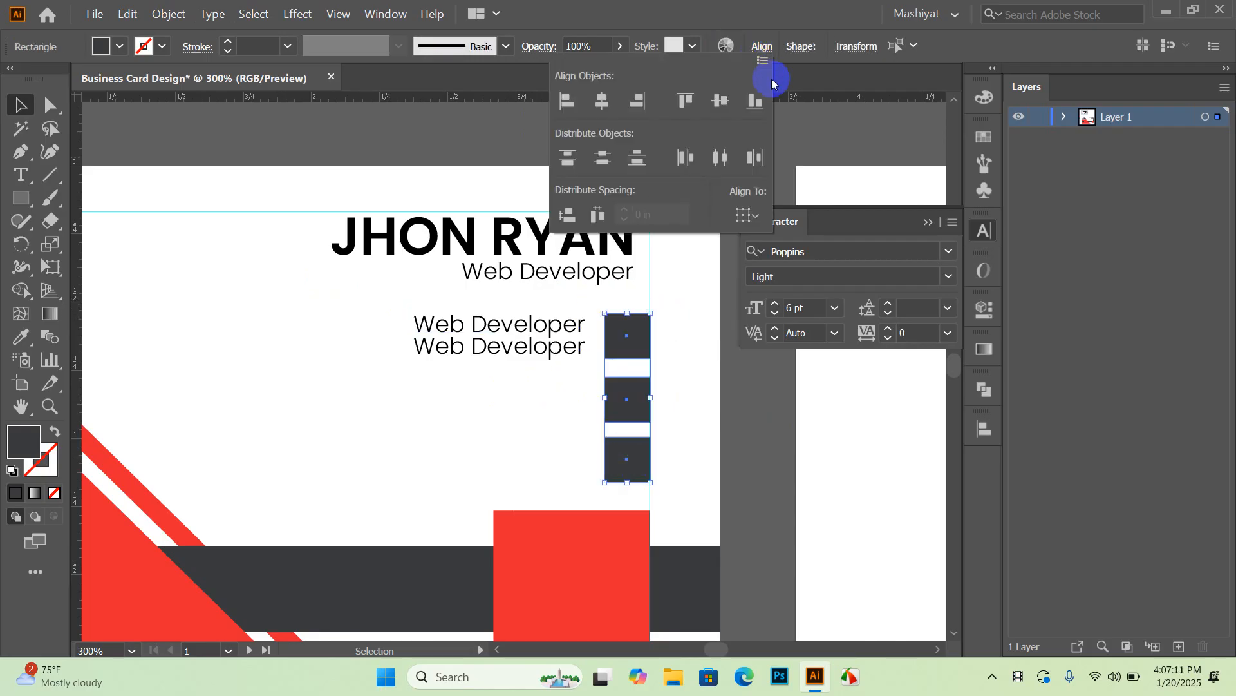
click(611, 159)
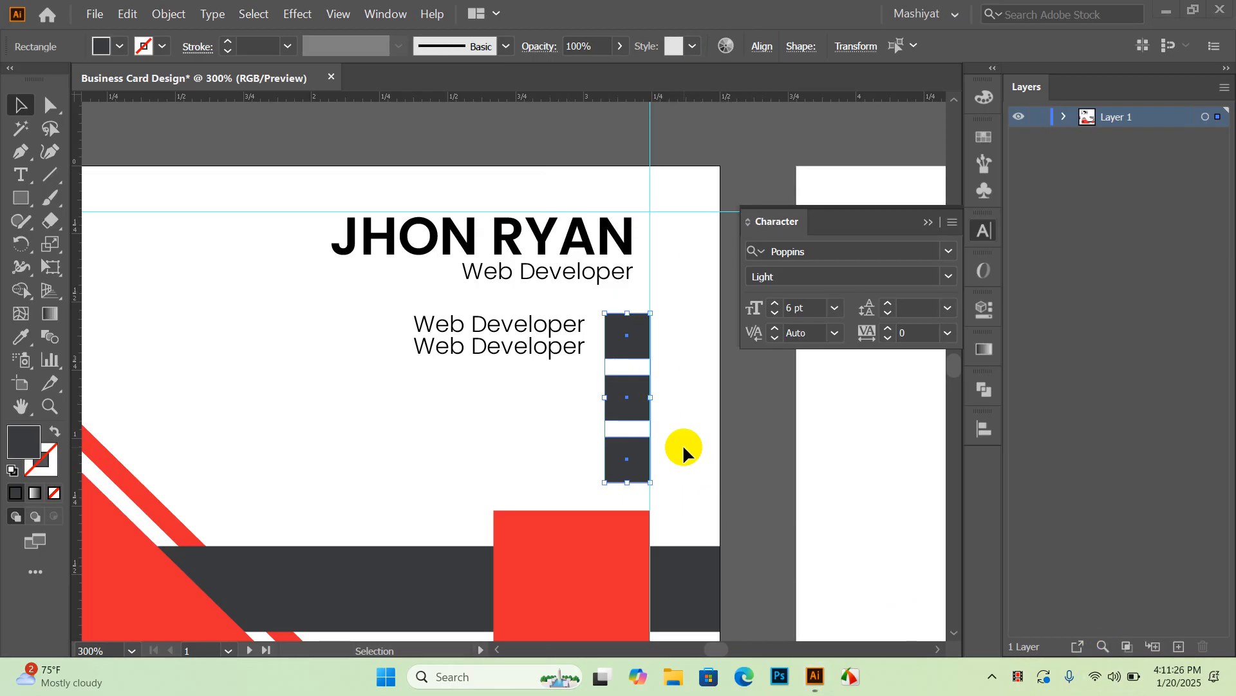
Step: Duplicate the pair of "Web Developer" text lines beside the middle and bottom dark squares
scroll(549, 369, up, 1)
click(554, 377)
drag(566, 379, 487, 499)
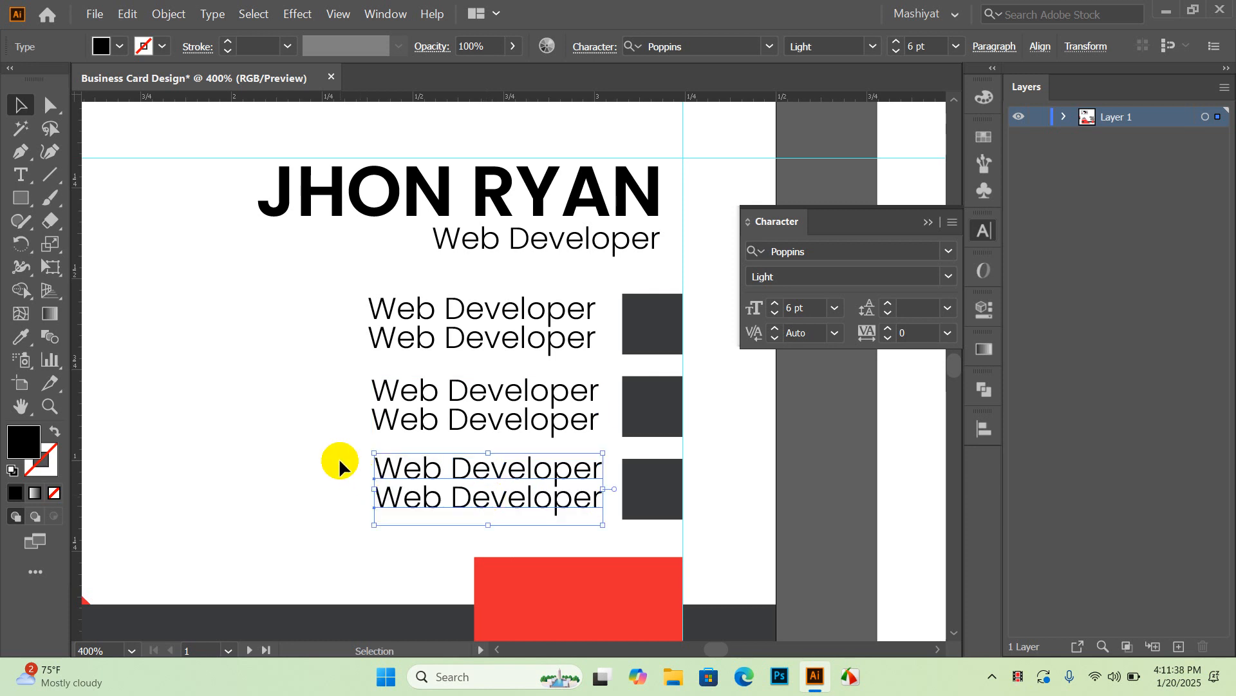
Step: Align all six "Web Developer" contact lines beside the squares to their left edges
click(329, 337)
drag(411, 511, 419, 519)
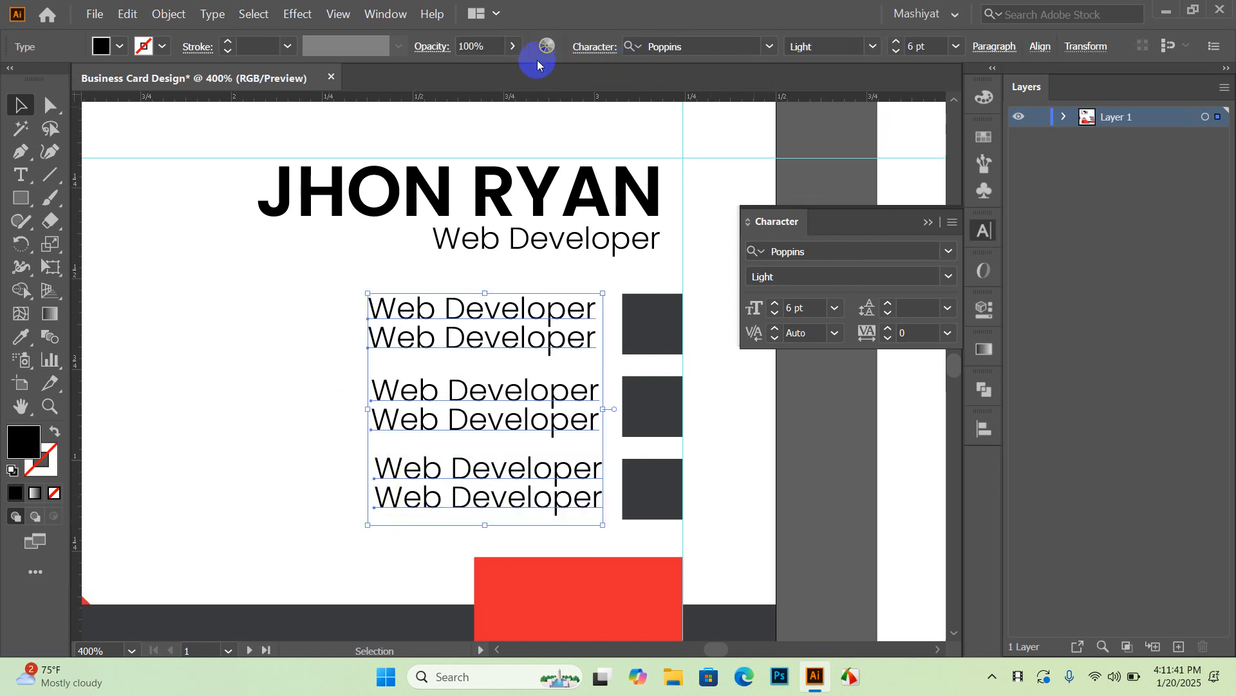
click(984, 428)
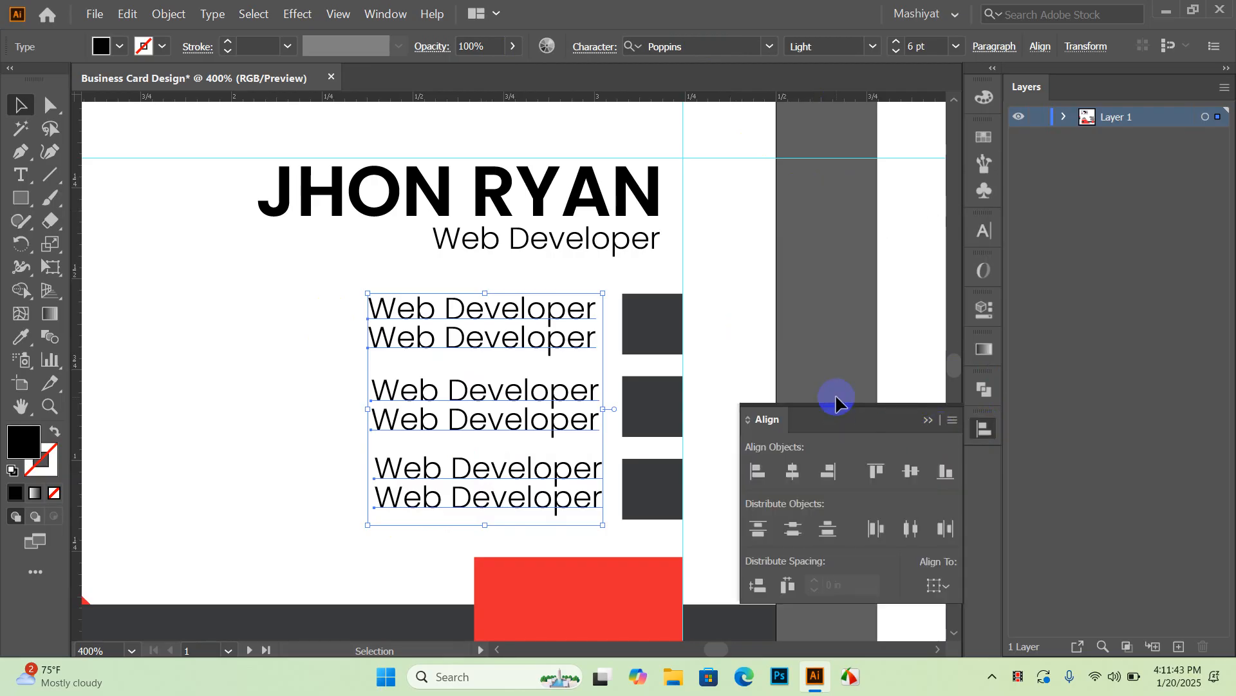
click(764, 475)
click(746, 363)
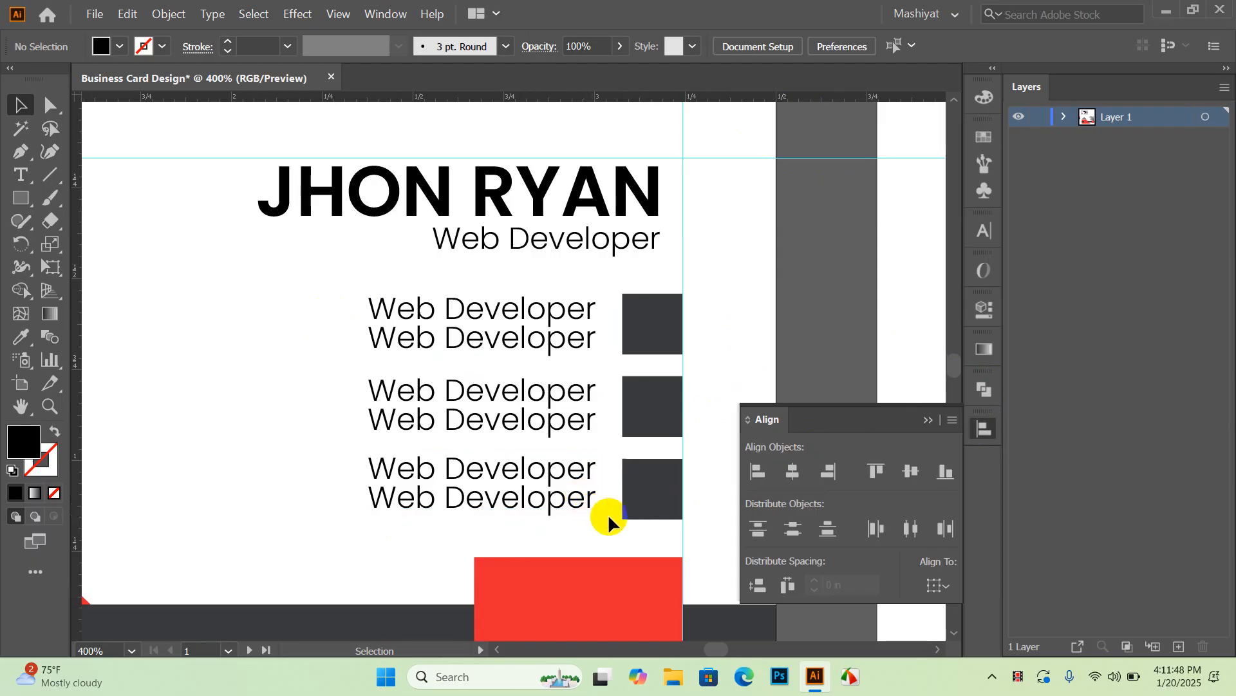
Step: Nudge the bottom pair of contact lines down slightly to sit level with the bottom dark square
drag(524, 516, 433, 475)
key(ctrl+z)
drag(546, 536, 493, 474)
key(Down)
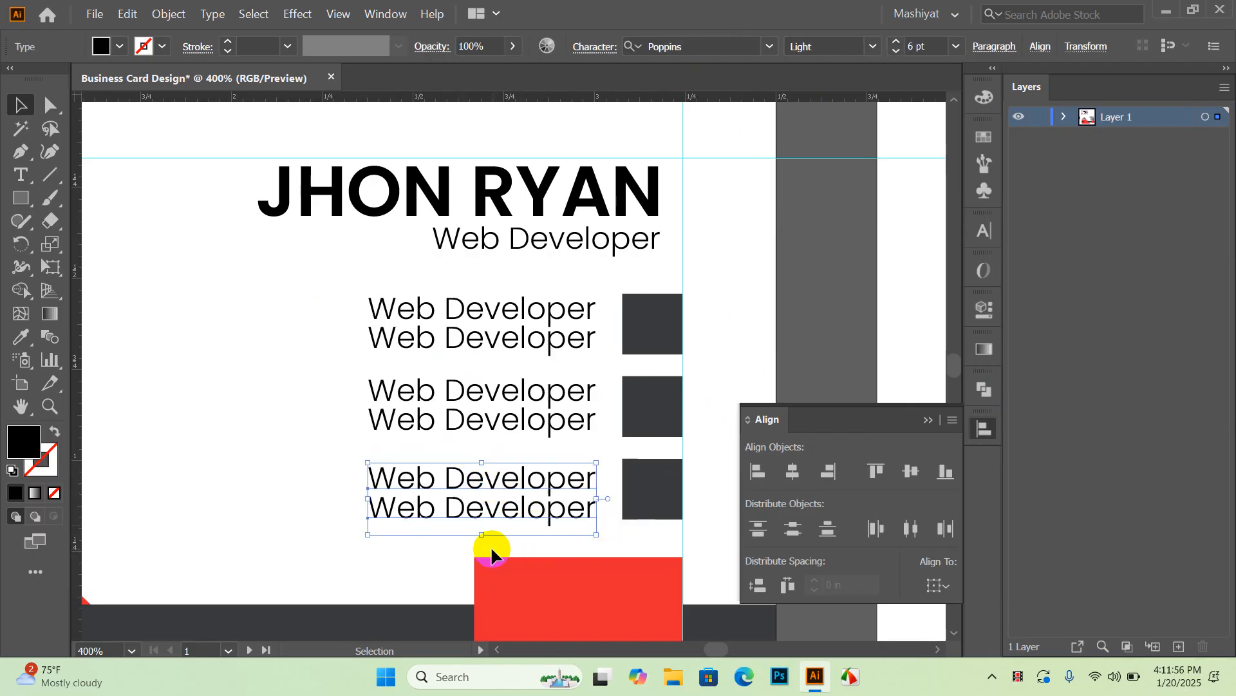
click(311, 530)
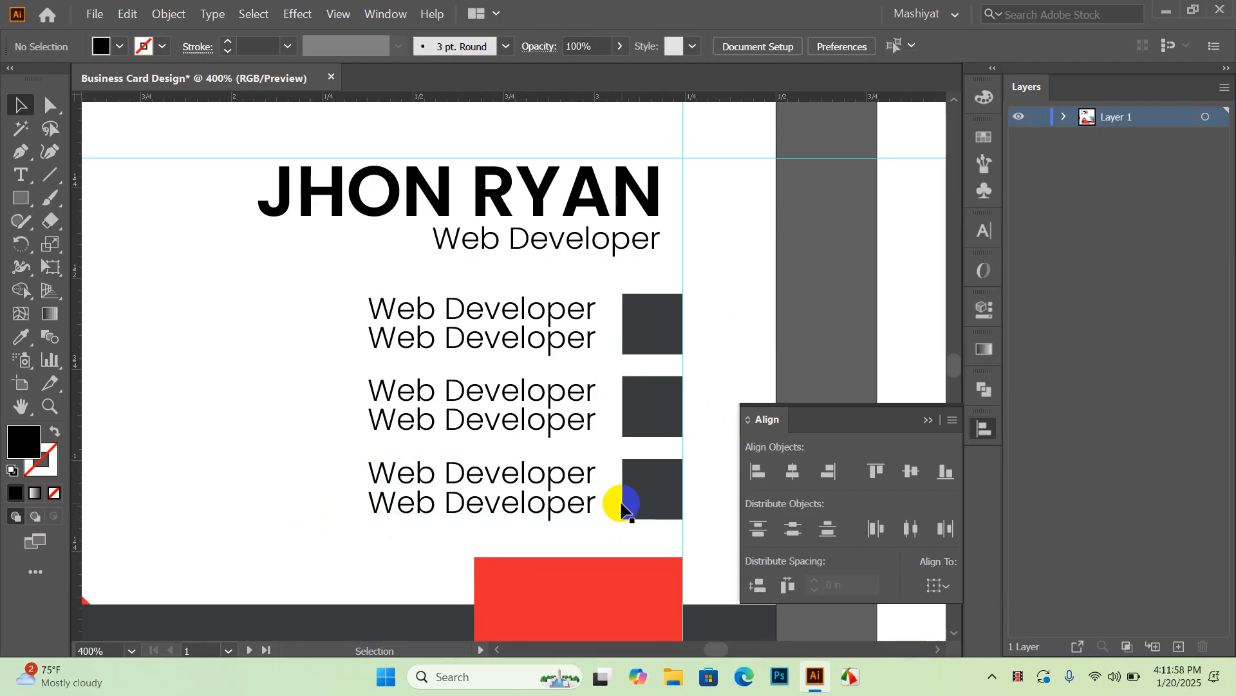
drag(693, 389, 507, 427)
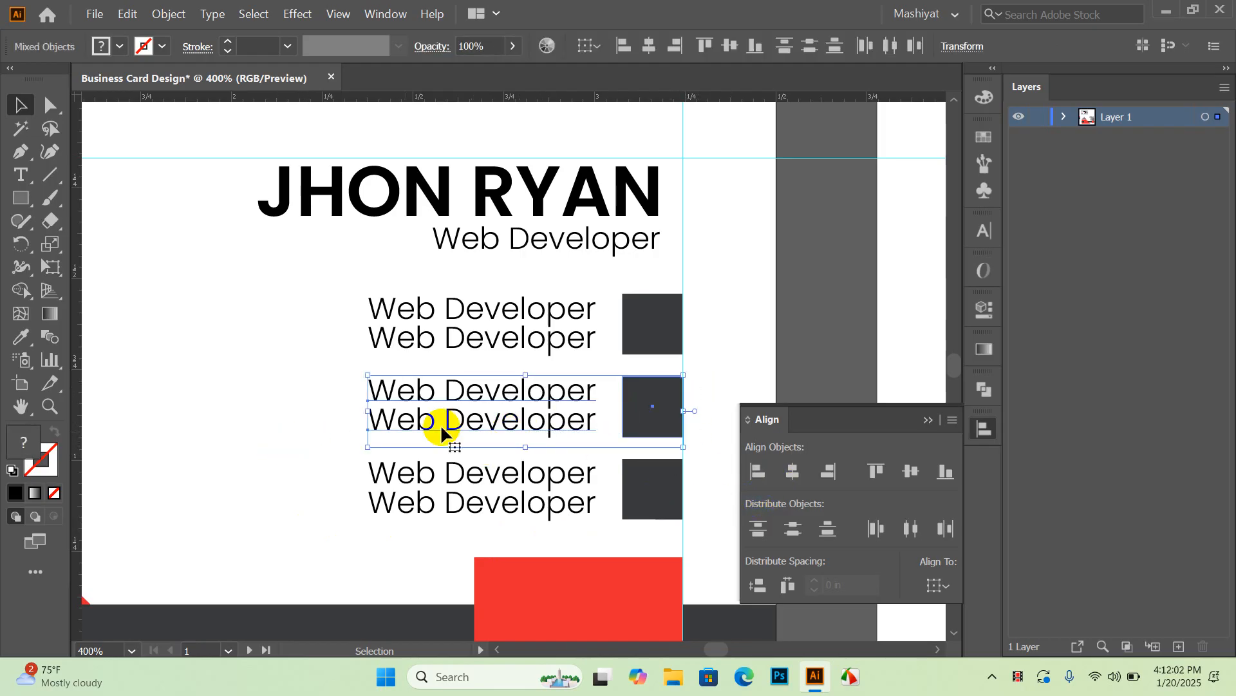
click(728, 373)
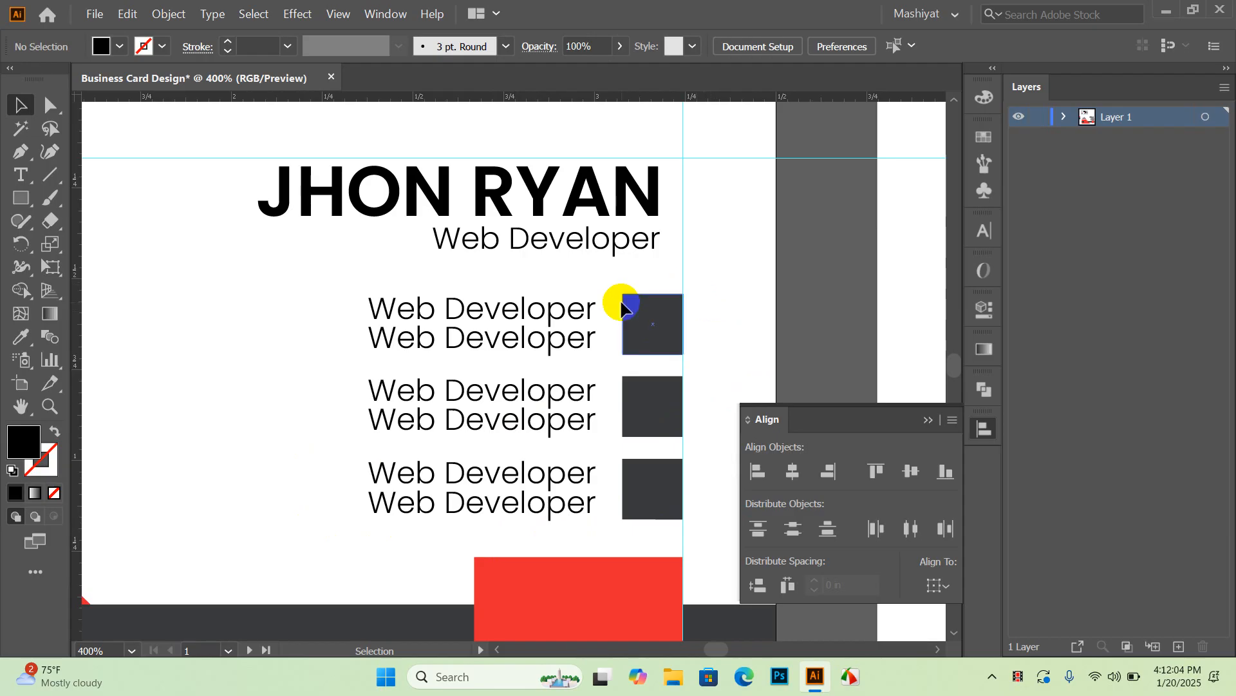
drag(396, 292, 698, 346)
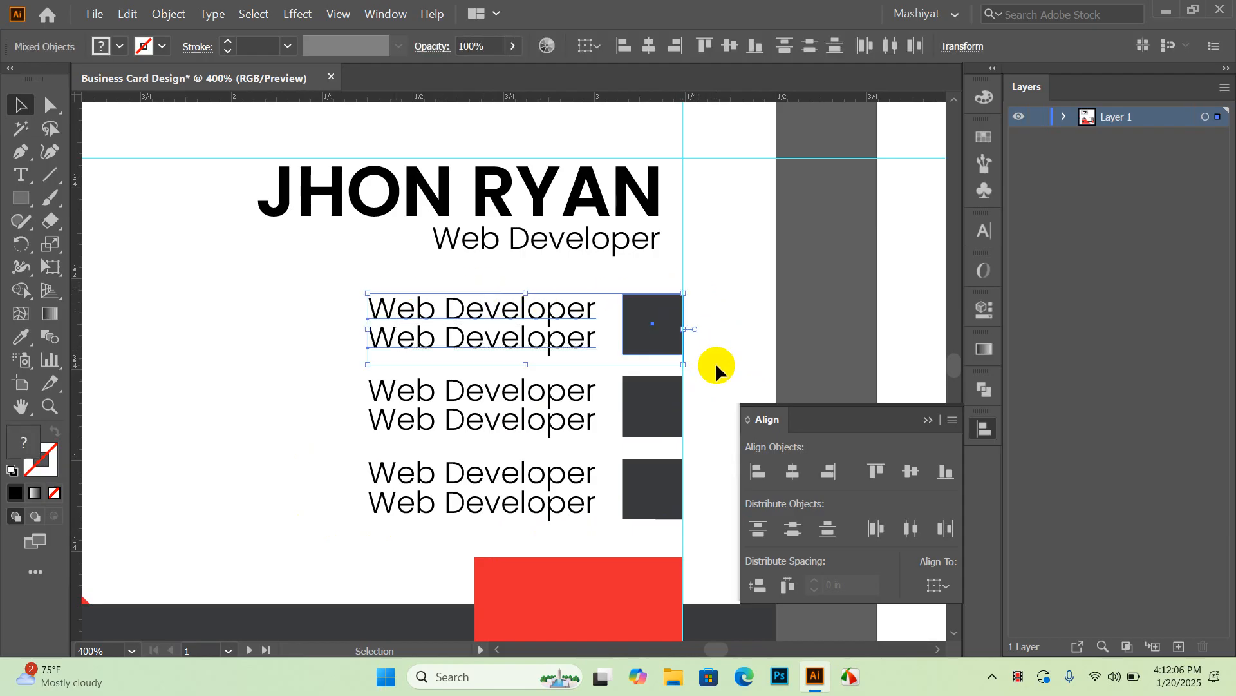
click(752, 344)
Step: Hide the guides to show the card without construction lines
scroll(741, 353, down, 2)
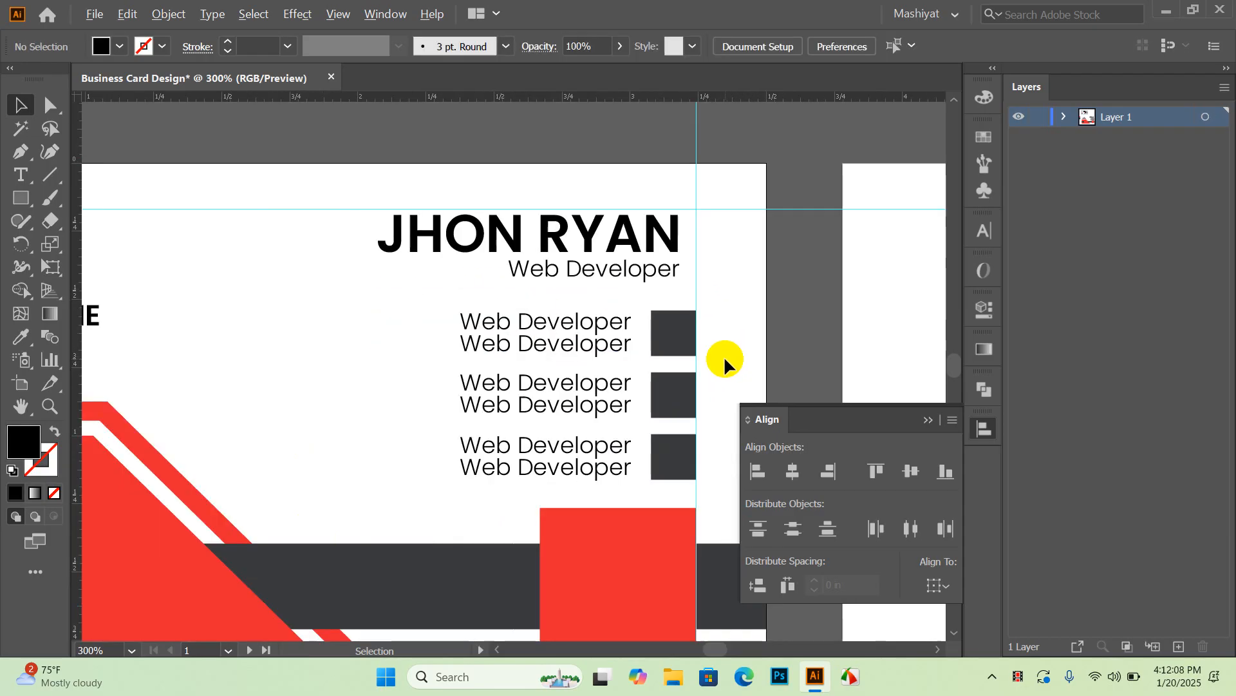
scroll(568, 354, down, 1)
drag(595, 345, 554, 346)
right_click(618, 177)
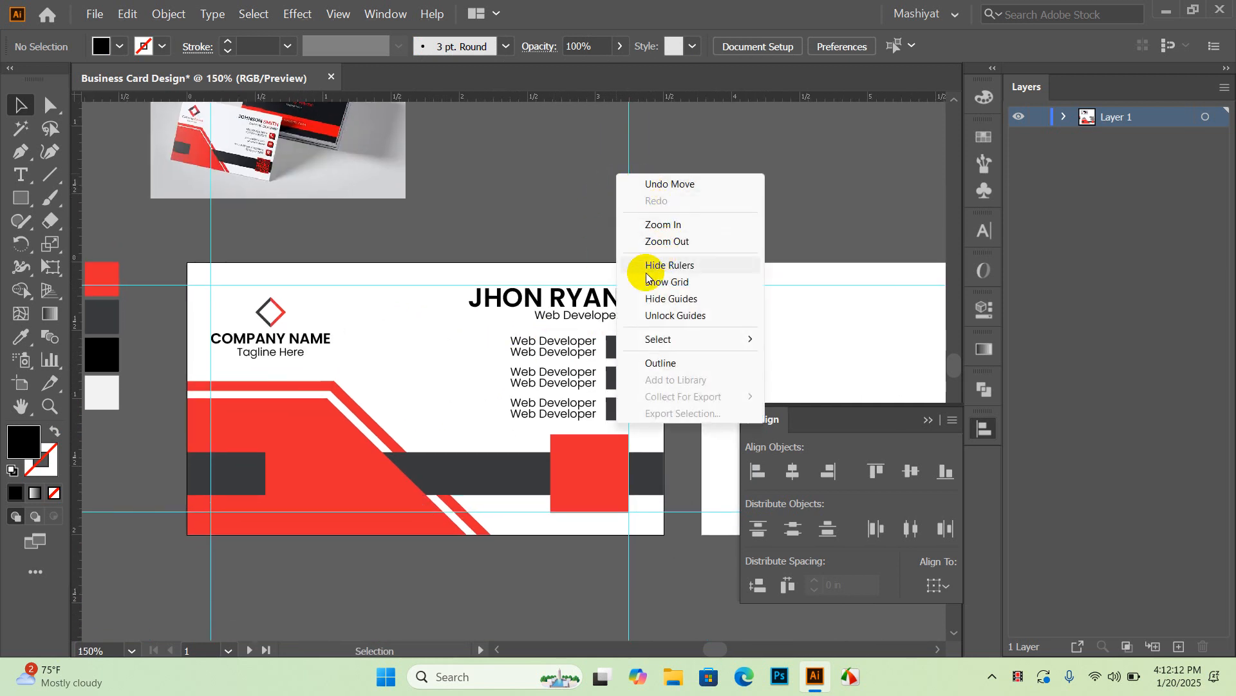
click(677, 300)
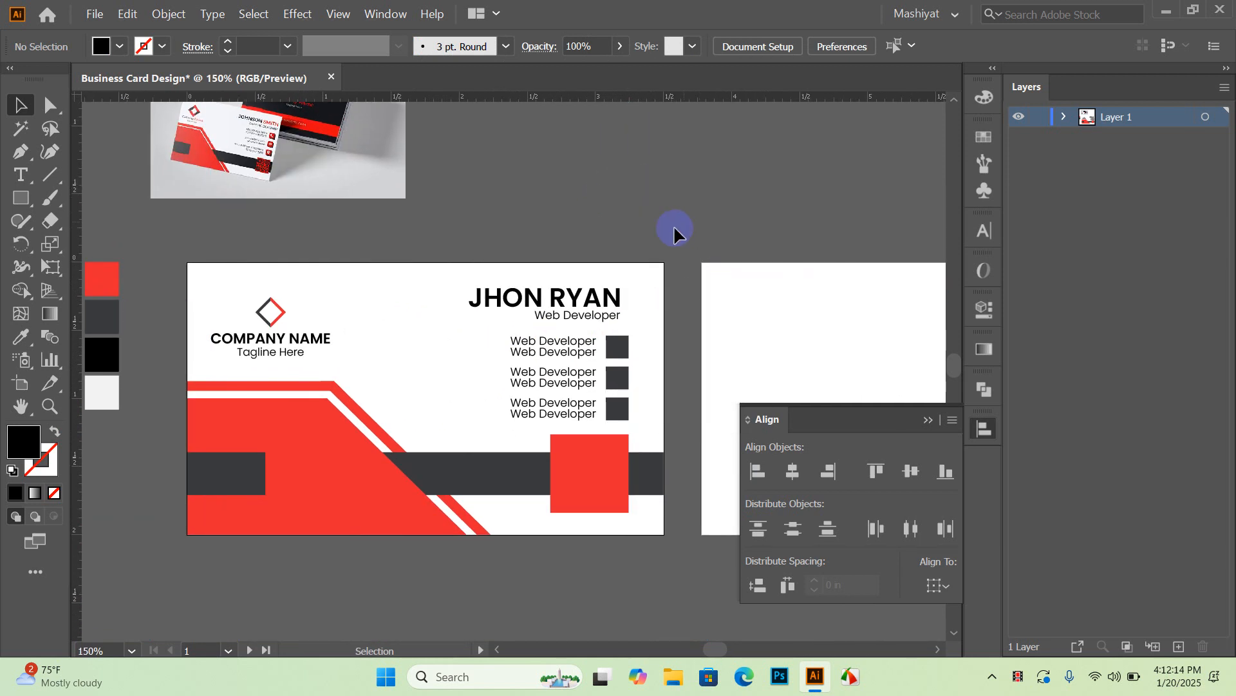
Step: Move the reference mockup image from above the designed card to above the blank second artboard
scroll(594, 322, down, 1)
drag(566, 213, 556, 244)
scroll(321, 256, up, 1)
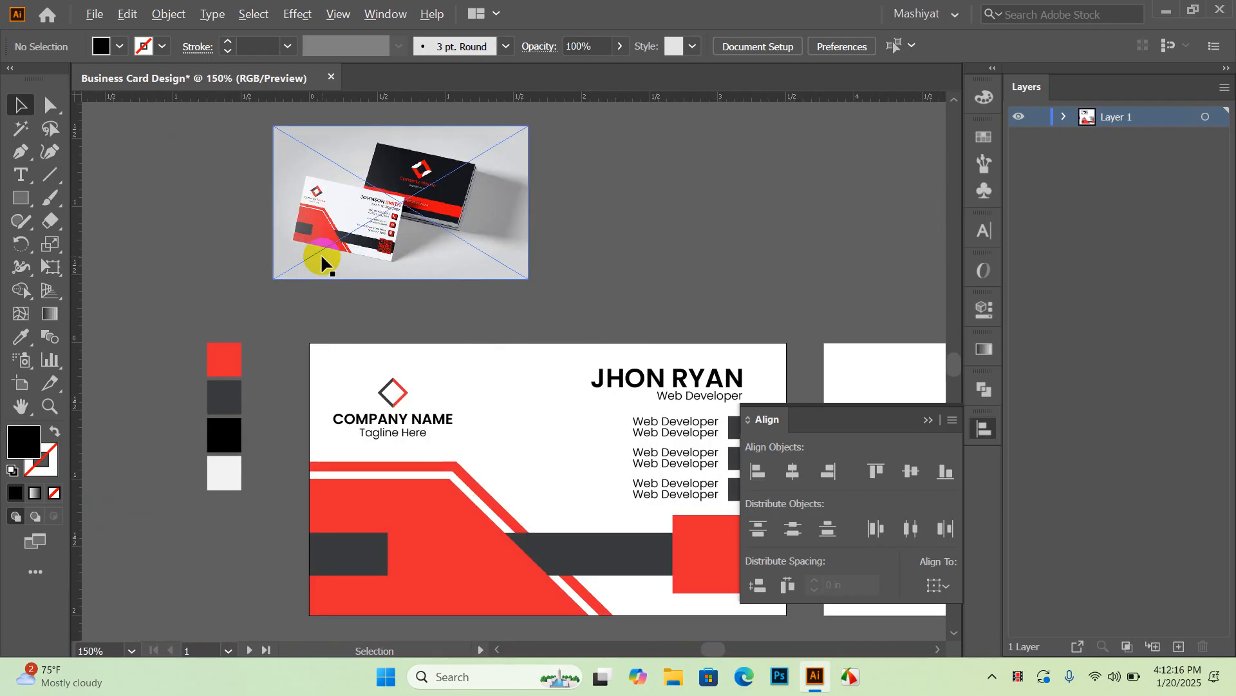
drag(531, 362, 446, 333)
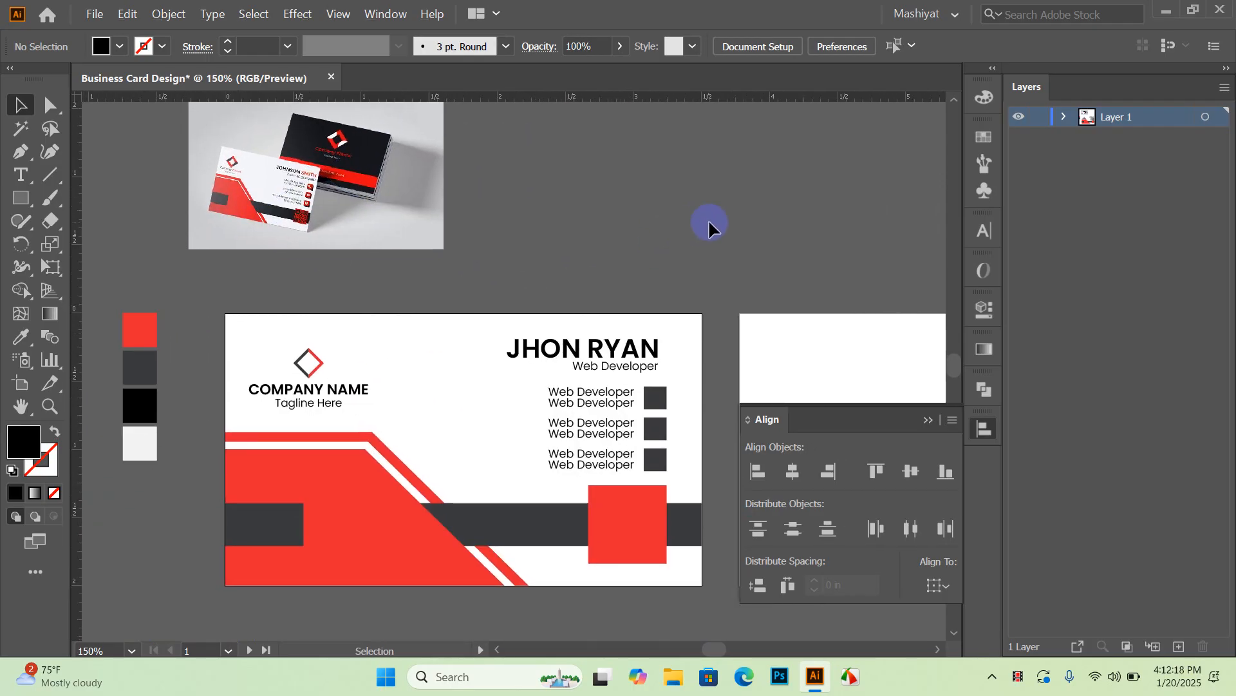
scroll(308, 234, up, 2)
scroll(324, 233, down, 3)
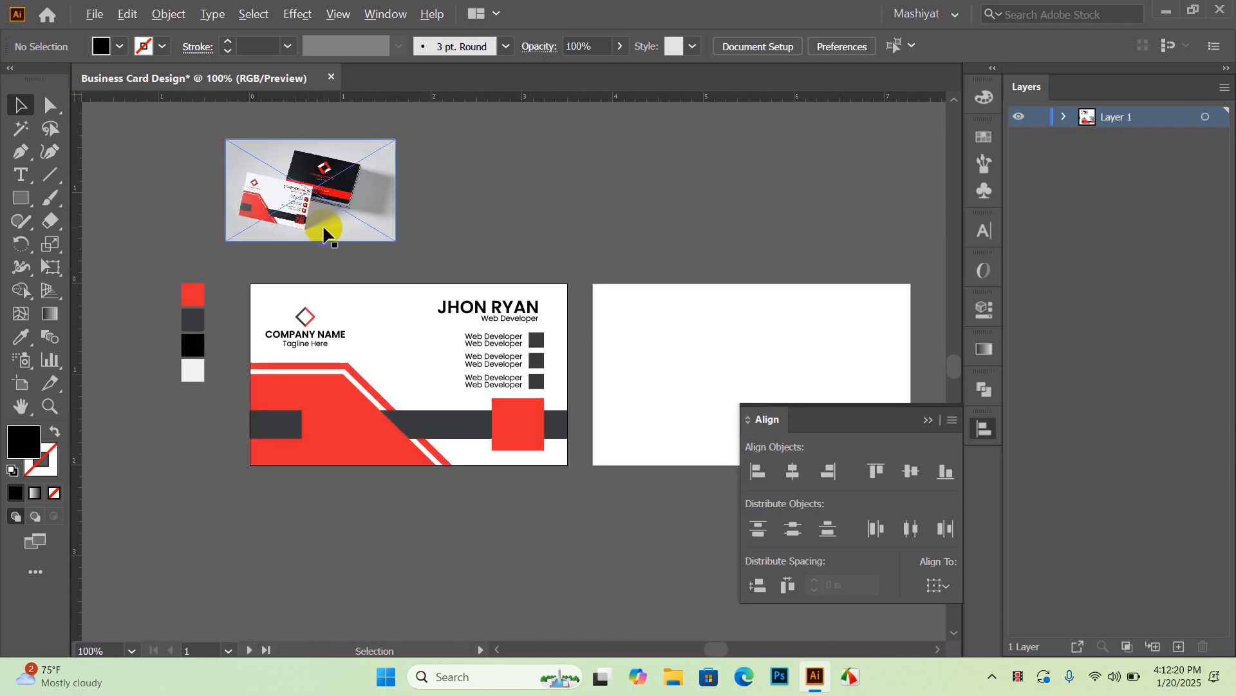
scroll(537, 428, up, 1)
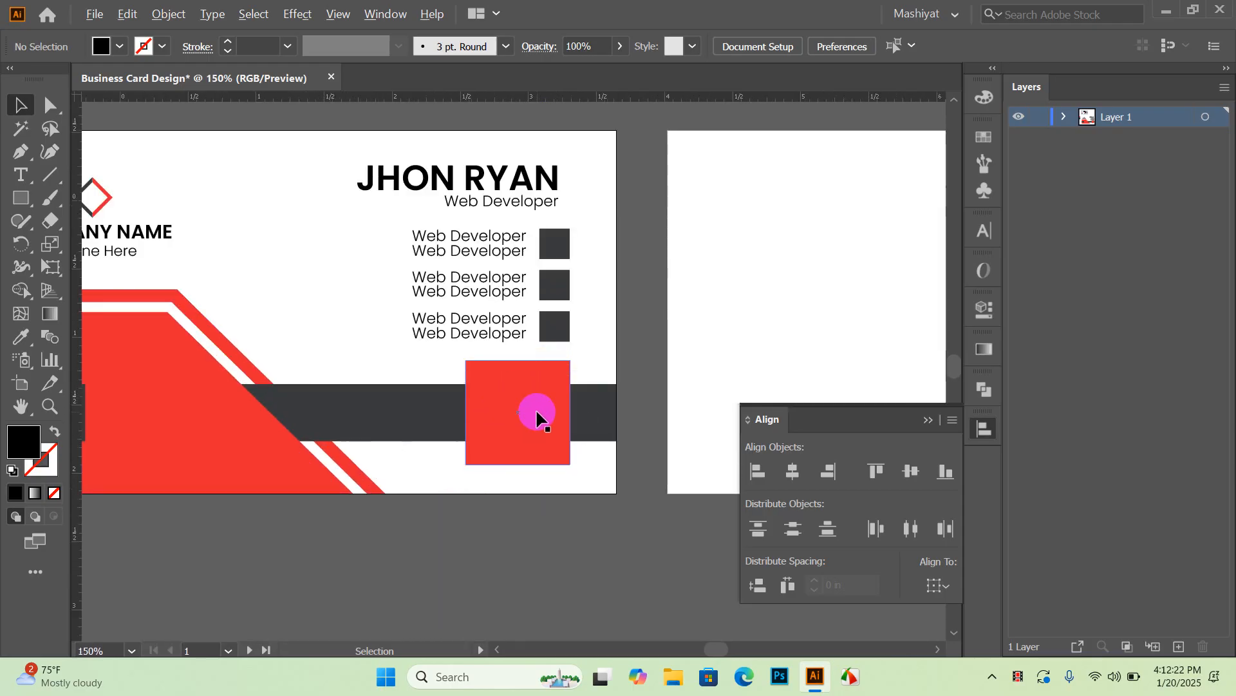
scroll(537, 417, down, 1)
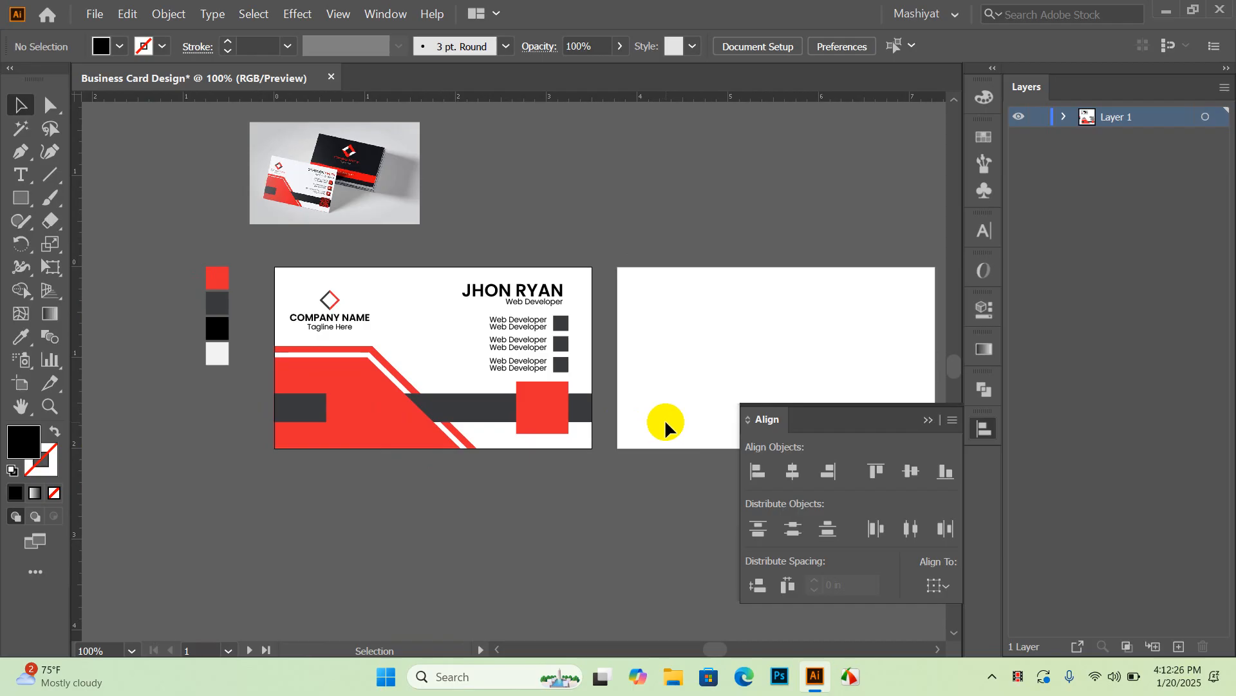
drag(652, 282, 463, 302)
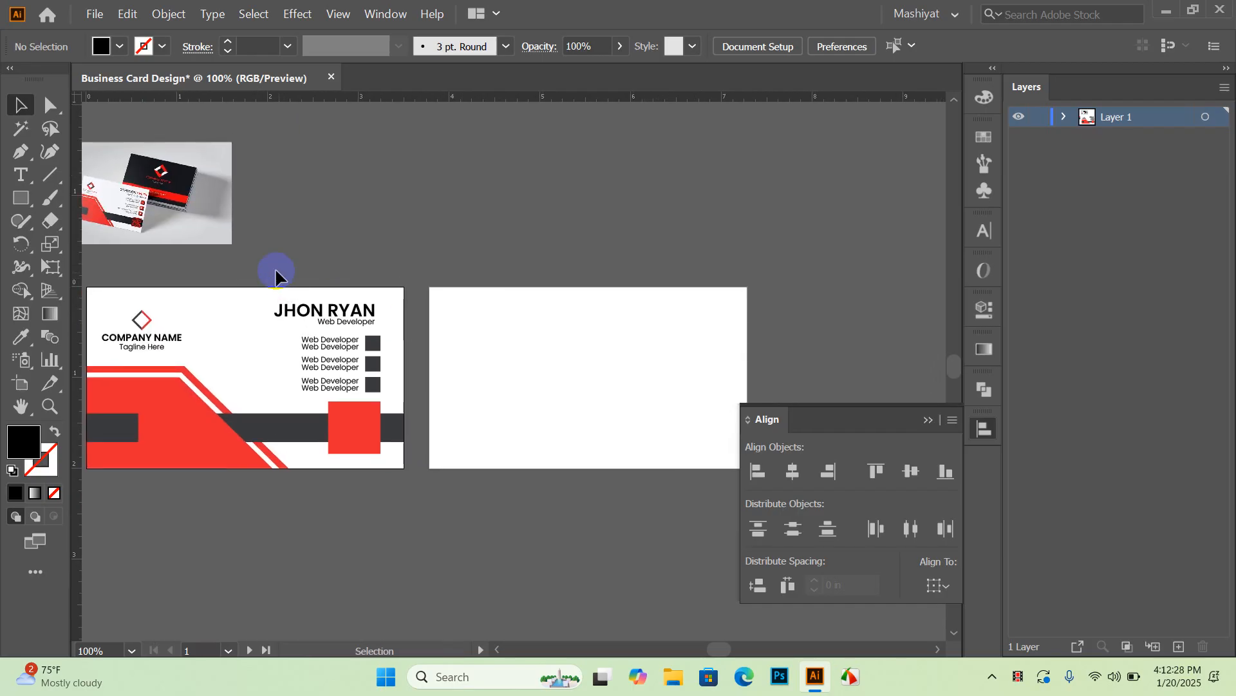
drag(213, 223, 613, 191)
Step: Examine the icon squares and QR code block in the reference mockup against the card's contact area
scroll(552, 193, up, 4)
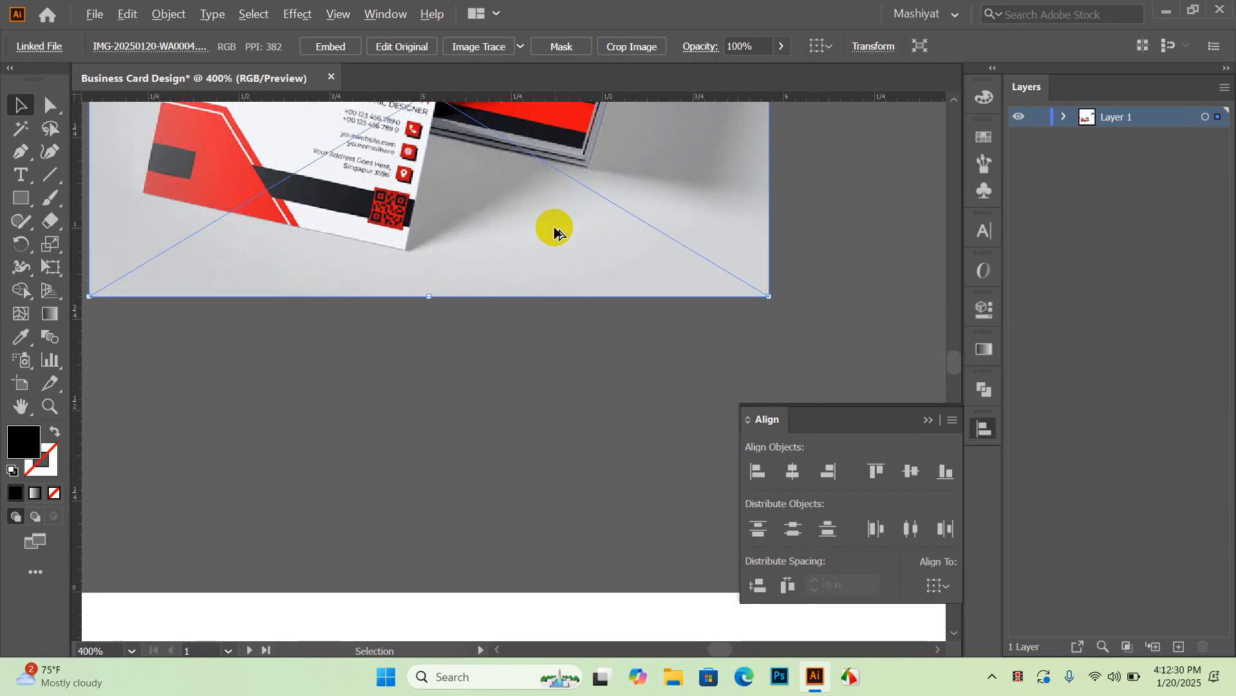
scroll(555, 254, down, 2)
scroll(565, 409, down, 2)
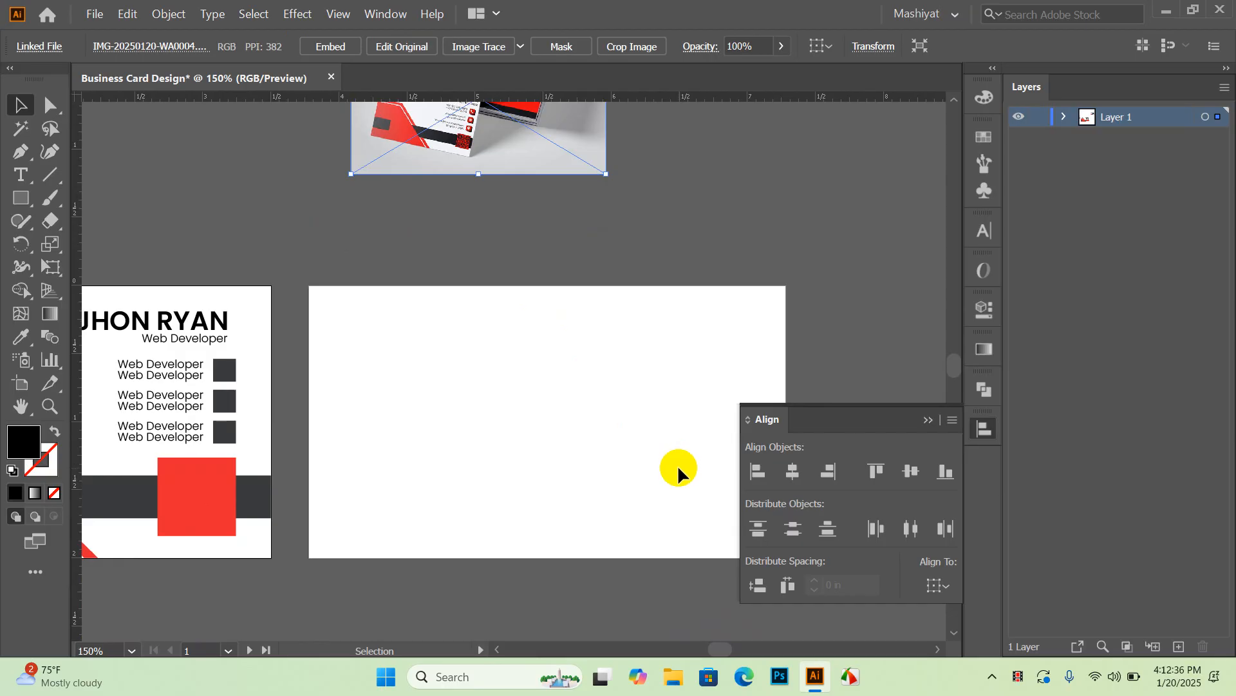
drag(544, 328, 616, 355)
drag(513, 413, 633, 350)
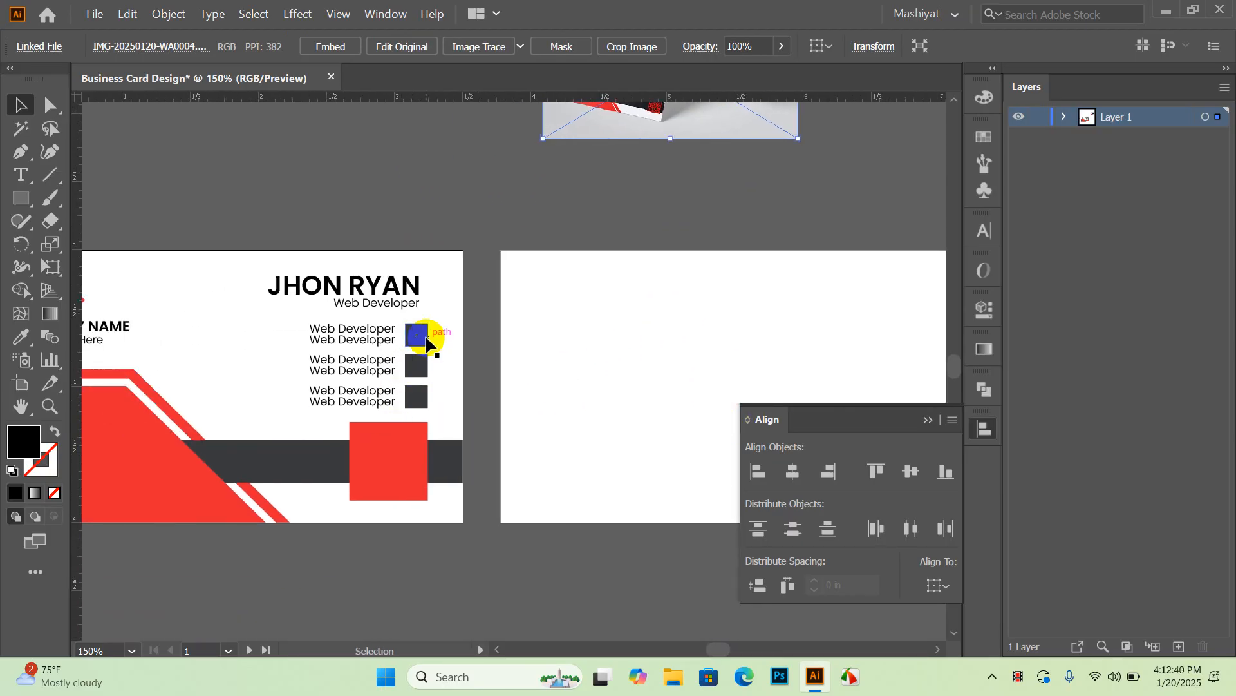
scroll(415, 377, up, 2)
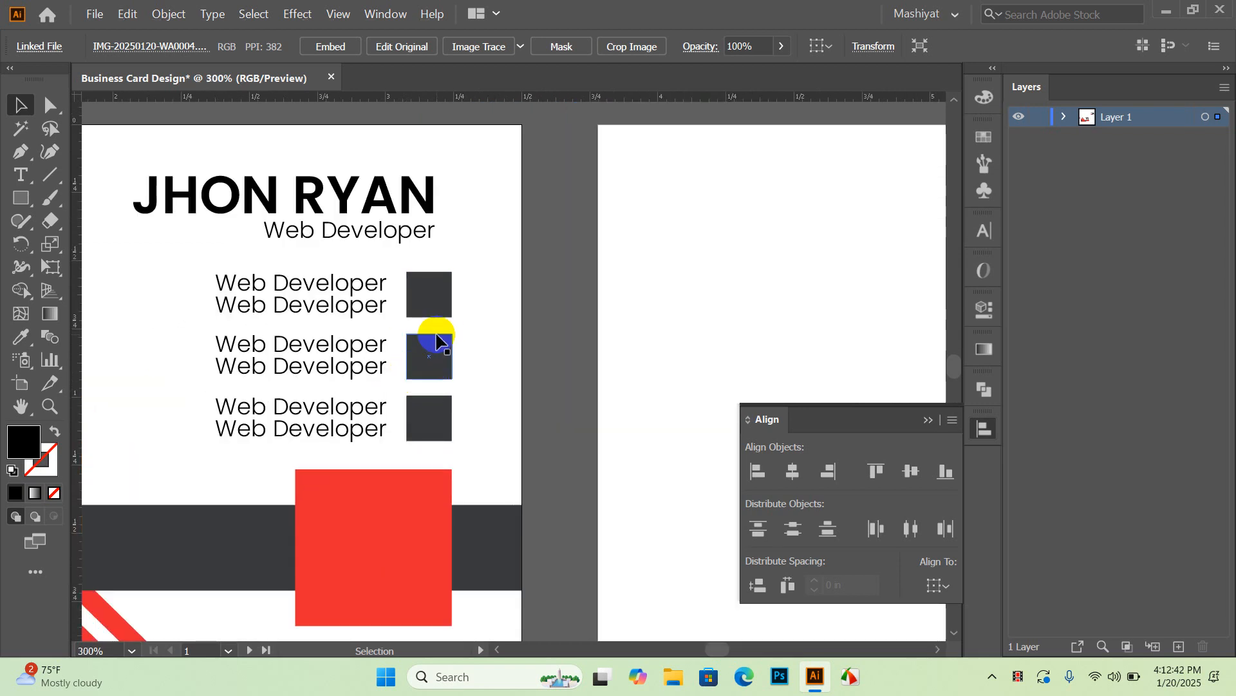
scroll(477, 365, down, 3)
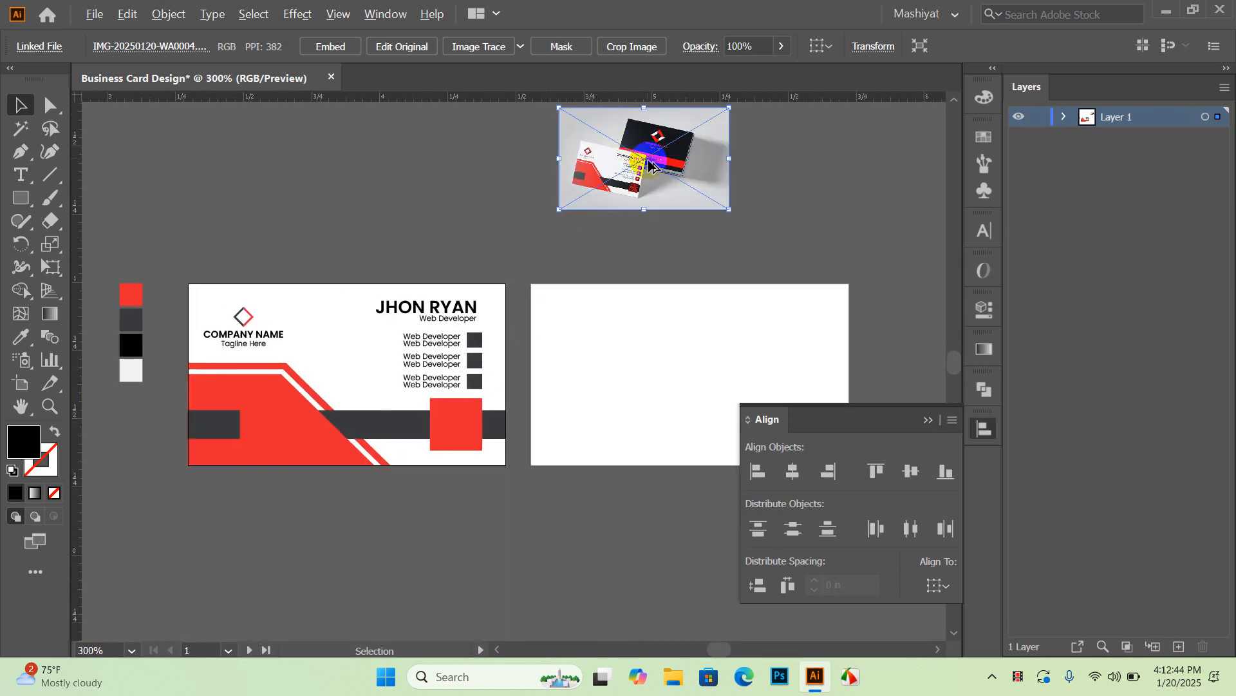
scroll(665, 248, up, 5)
scroll(487, 327, down, 6)
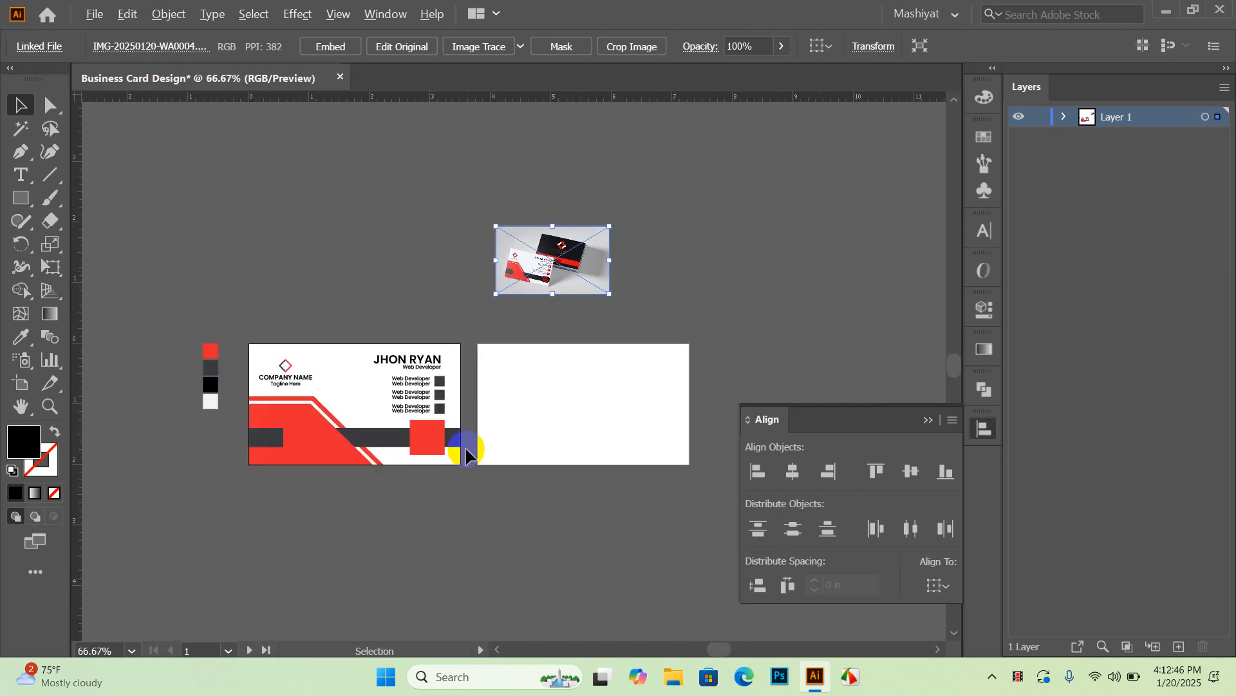
scroll(436, 390, up, 3)
scroll(436, 389, up, 2)
Step: Paste copies of the three dark squares behind the originals and offset the copies slightly down and to the right
drag(524, 176, 450, 384)
key(ctrl)
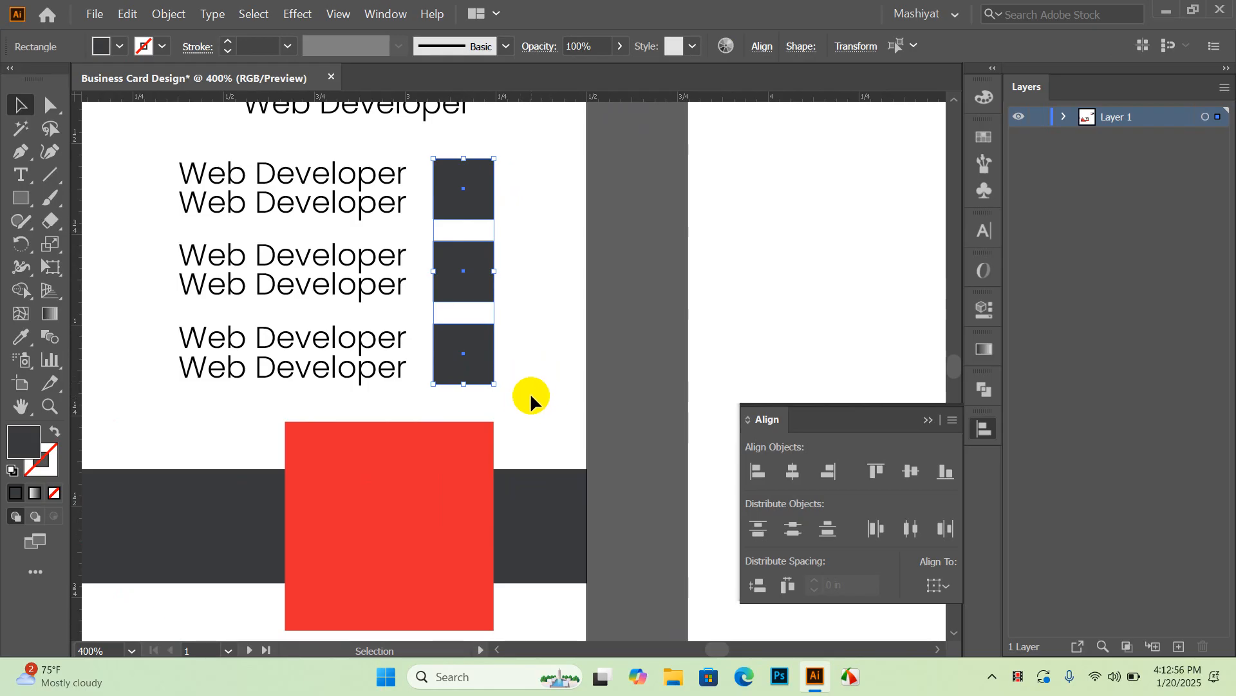
key(alt+Down)
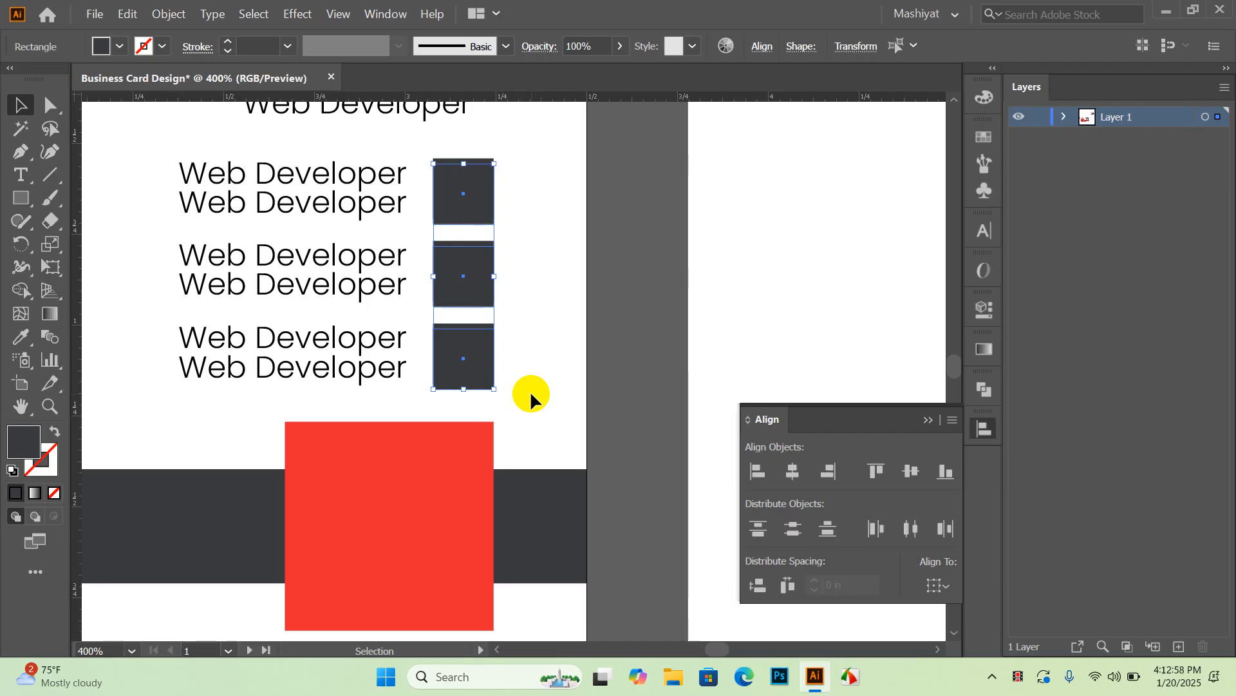
key(alt+Right)
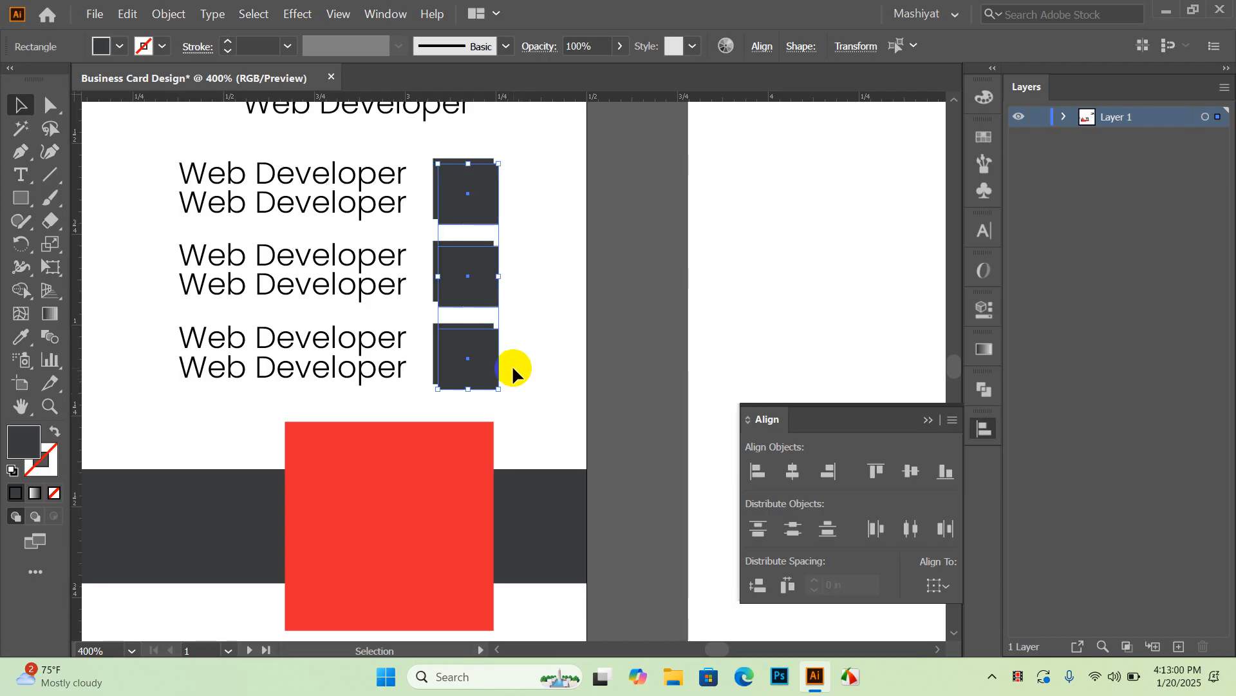
key(ctrl)
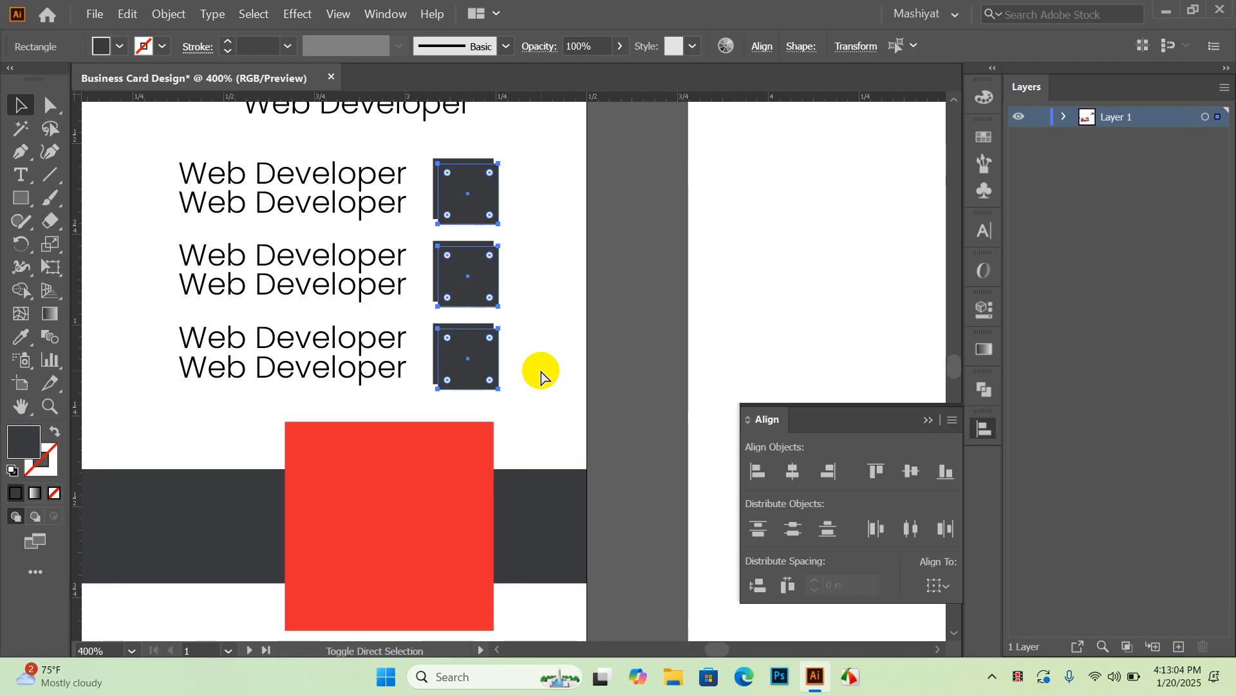
click(564, 354)
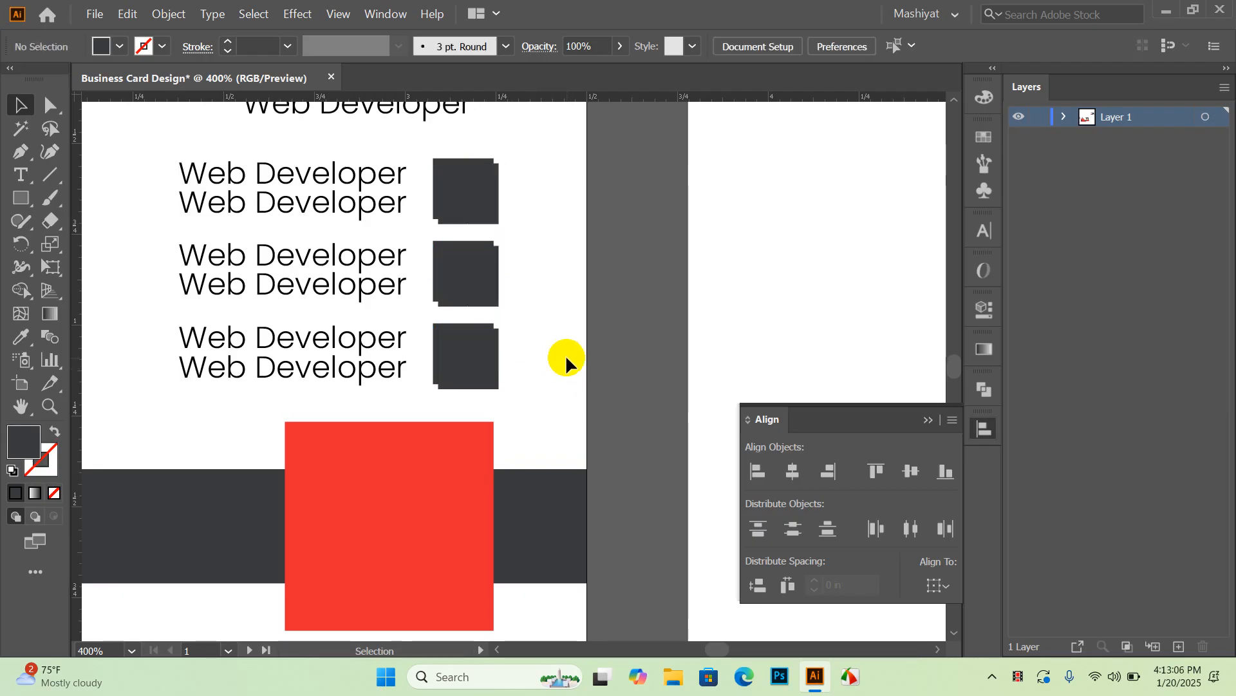
Step: Recolor the three front icon squares with the red sampled from the large red square using the Eyedropper
click(471, 358)
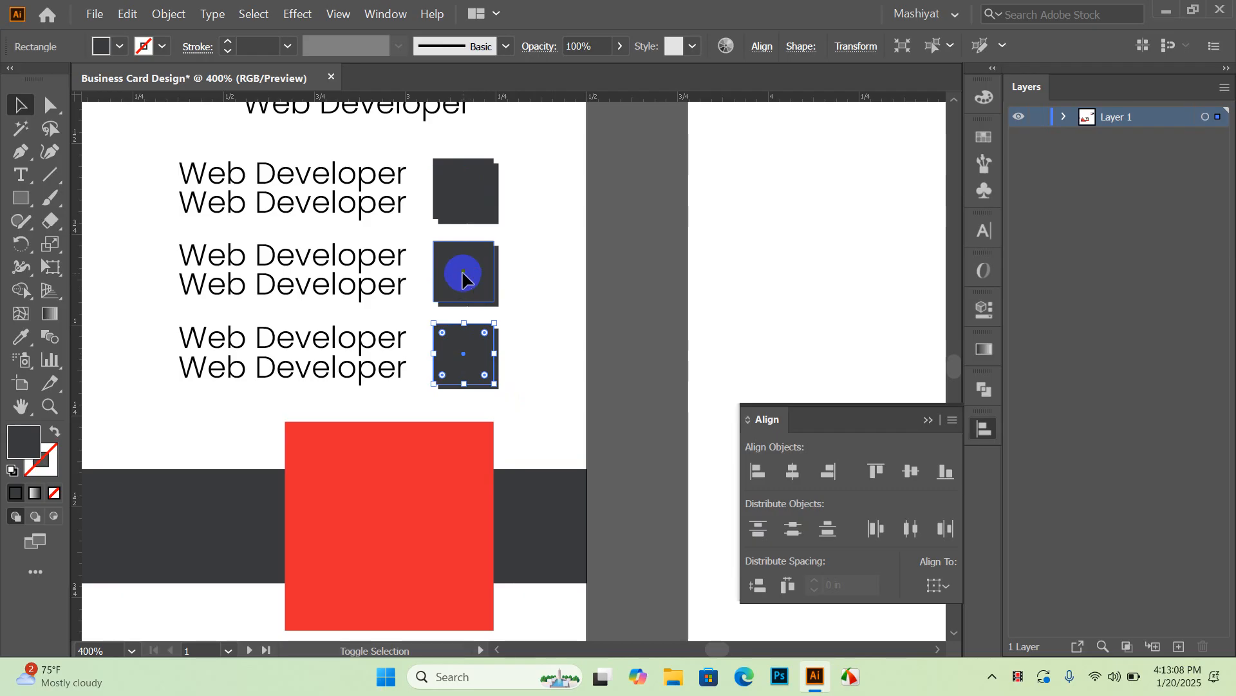
shift+click(464, 275)
shift+click(461, 206)
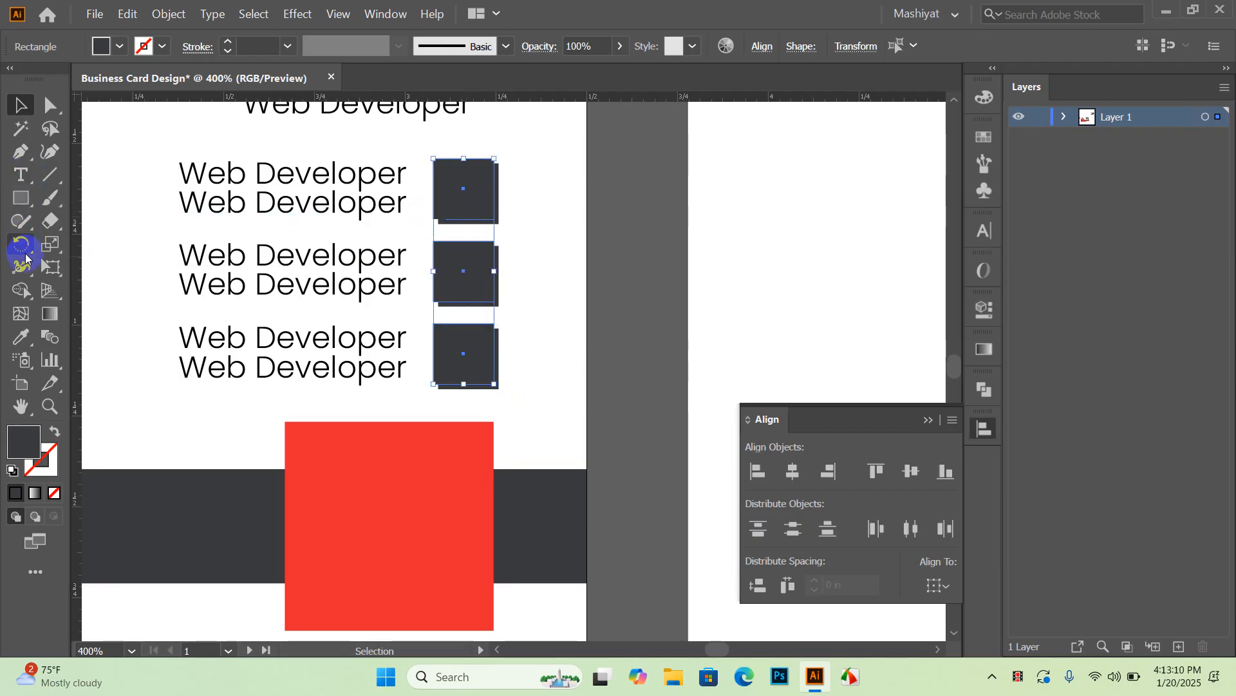
click(23, 348)
click(433, 447)
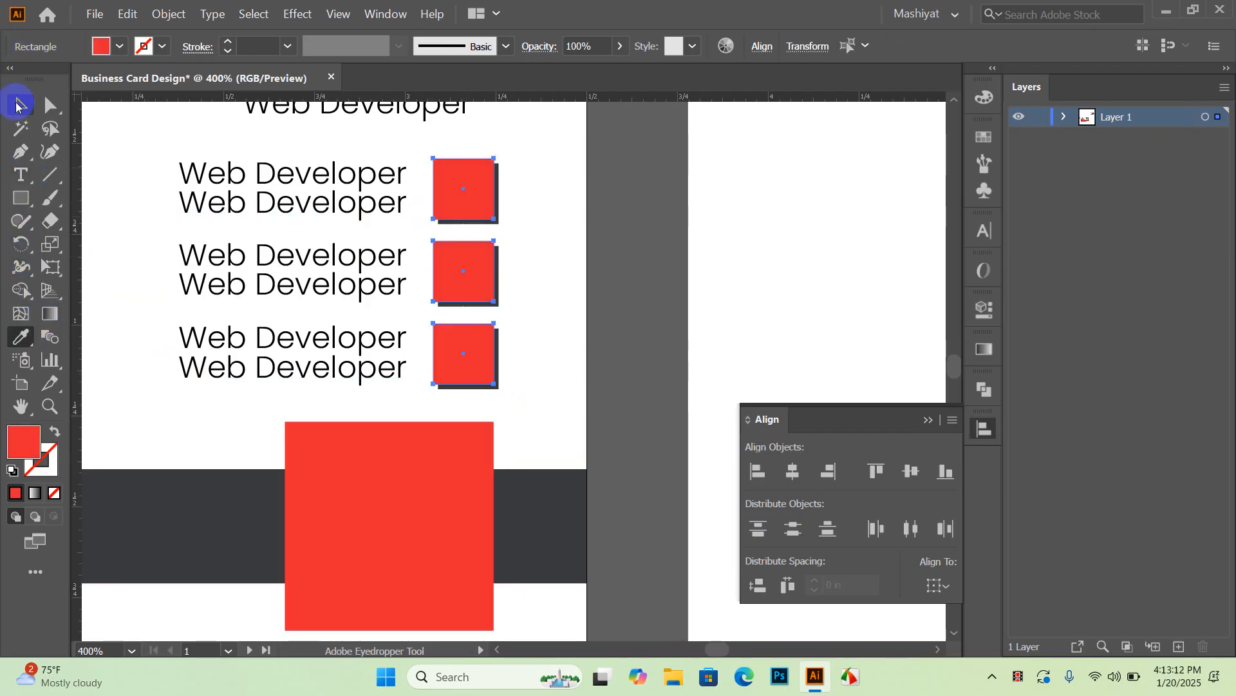
Step: Nudge the three red icon squares and their dark shadow squares together slightly to the left, closer to the contact text
click(15, 103)
click(686, 297)
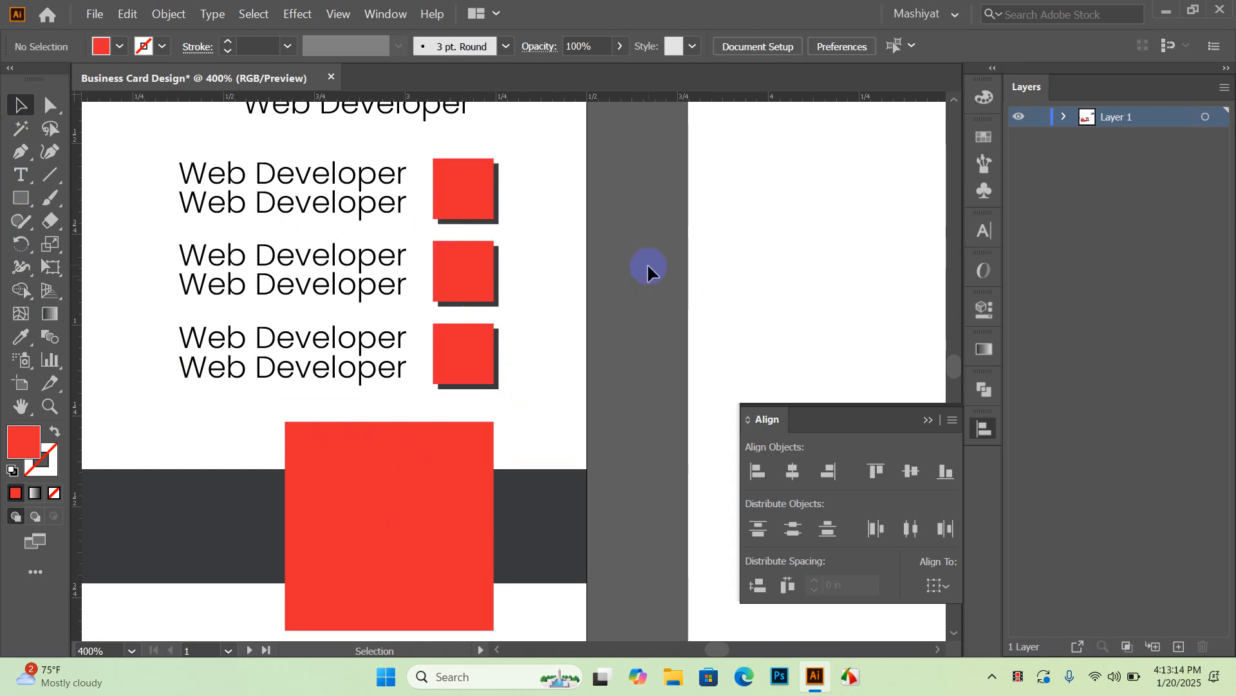
scroll(647, 268, down, 3)
scroll(574, 245, up, 3)
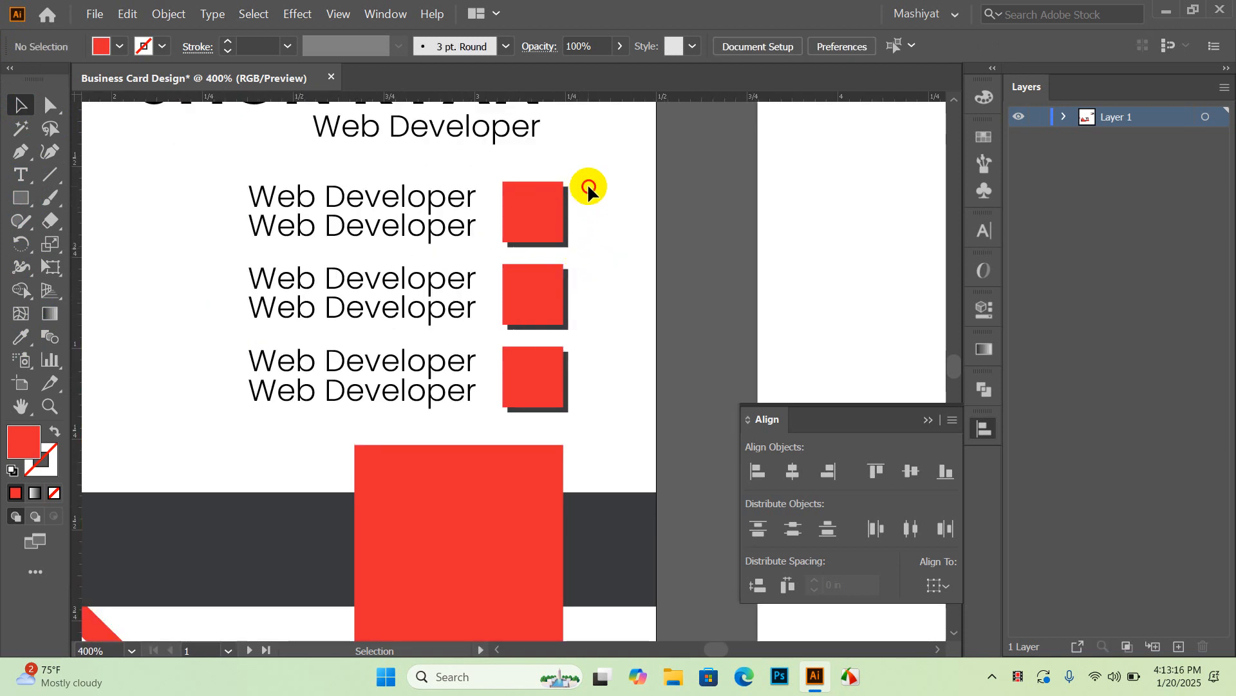
drag(587, 188, 500, 419)
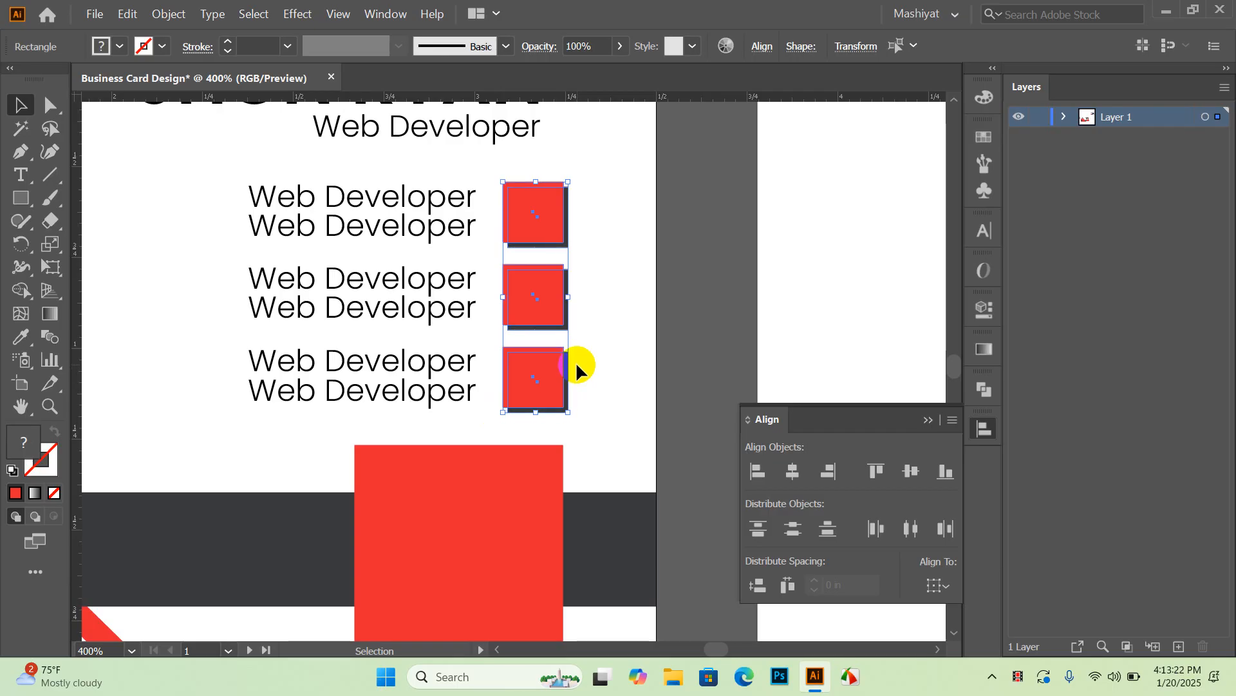
key(Left)
click(608, 300)
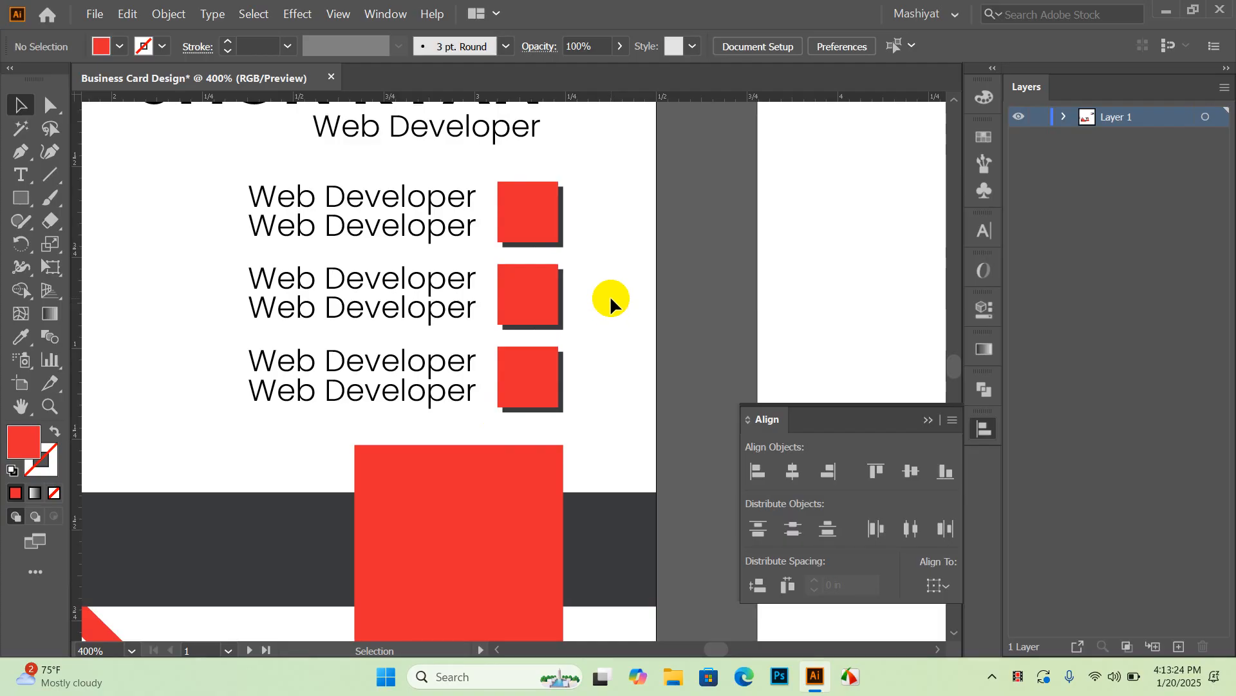
Step: Move the top red icon square and its dark shadow square apart, and undo both moves
scroll(610, 295, down, 1)
scroll(585, 304, down, 1)
scroll(578, 273, up, 3)
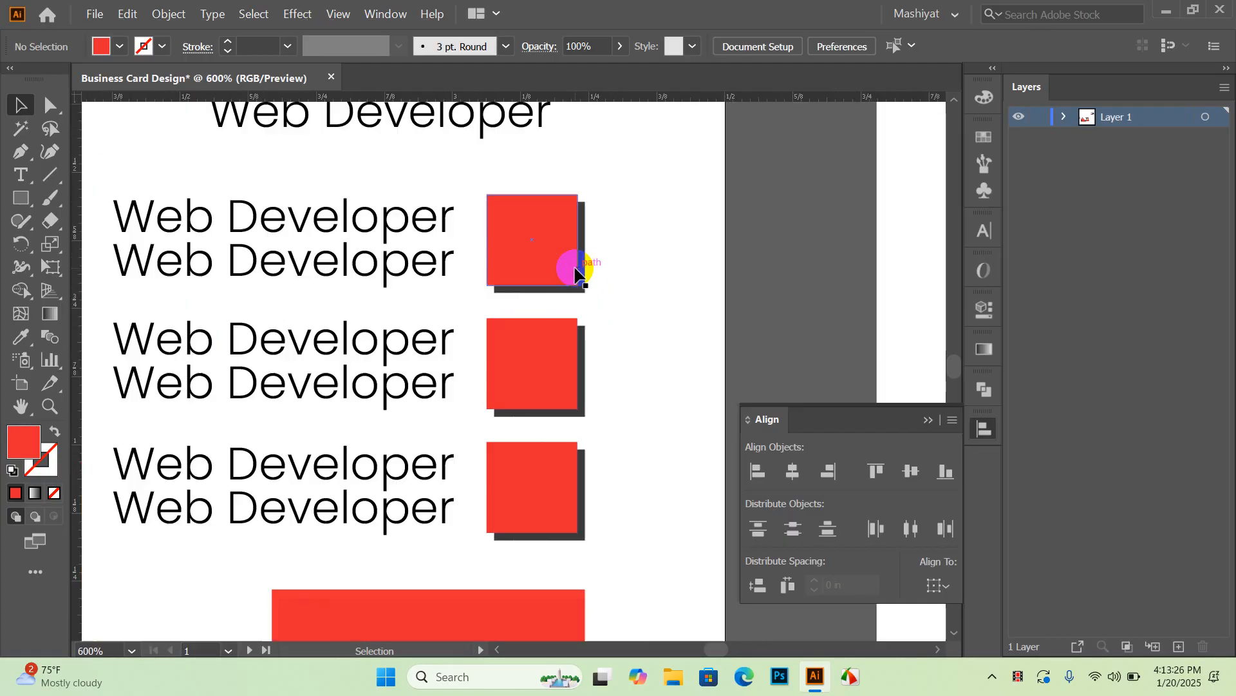
drag(560, 242, 675, 204)
drag(539, 260, 487, 214)
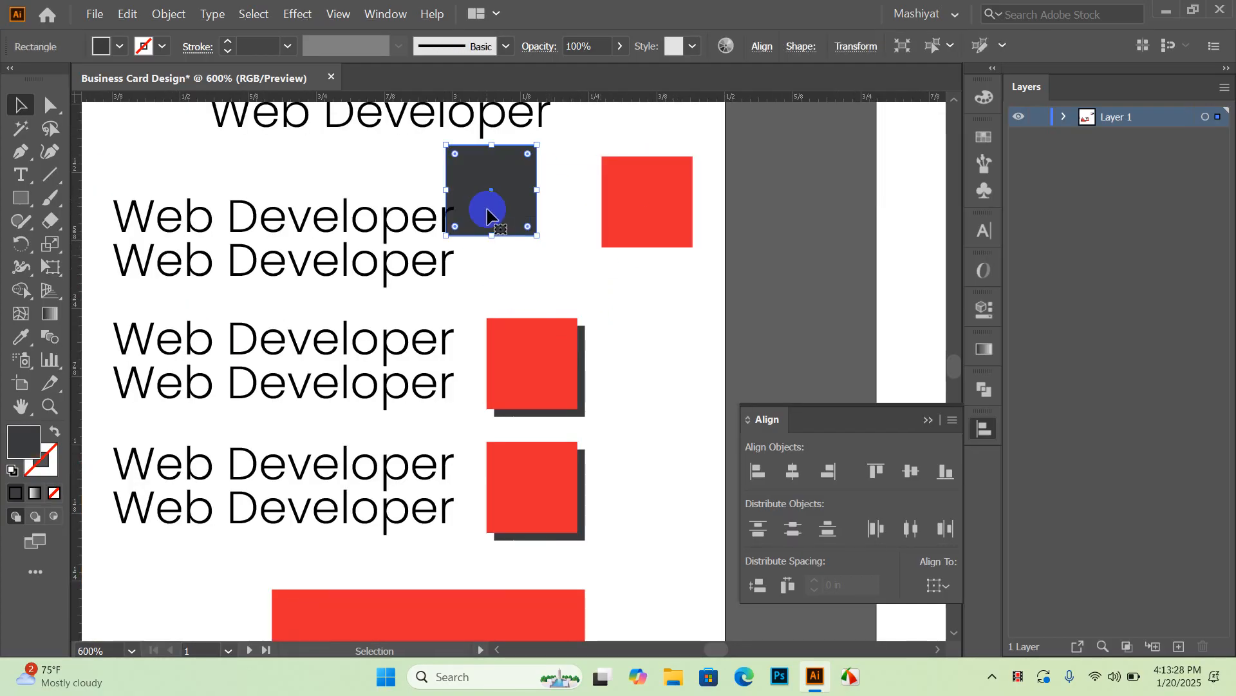
key(ctrl+z)
key(ctrl+z)
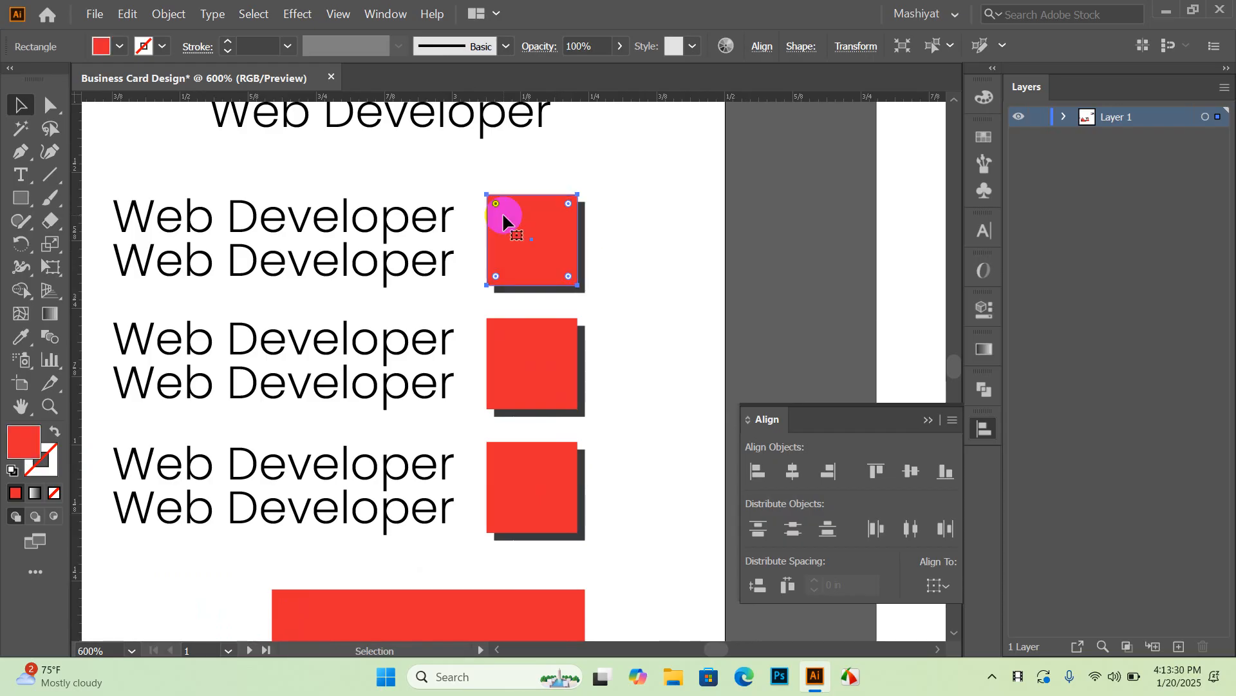
click(639, 268)
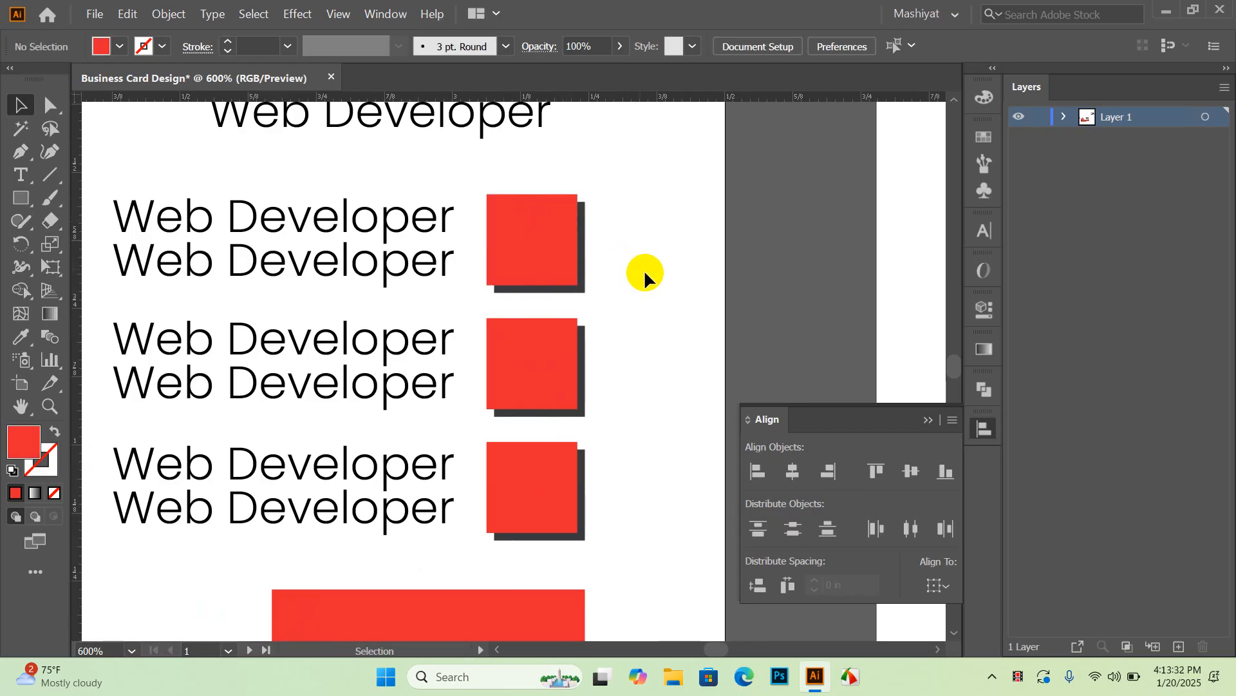
click(658, 293)
scroll(624, 272, down, 3)
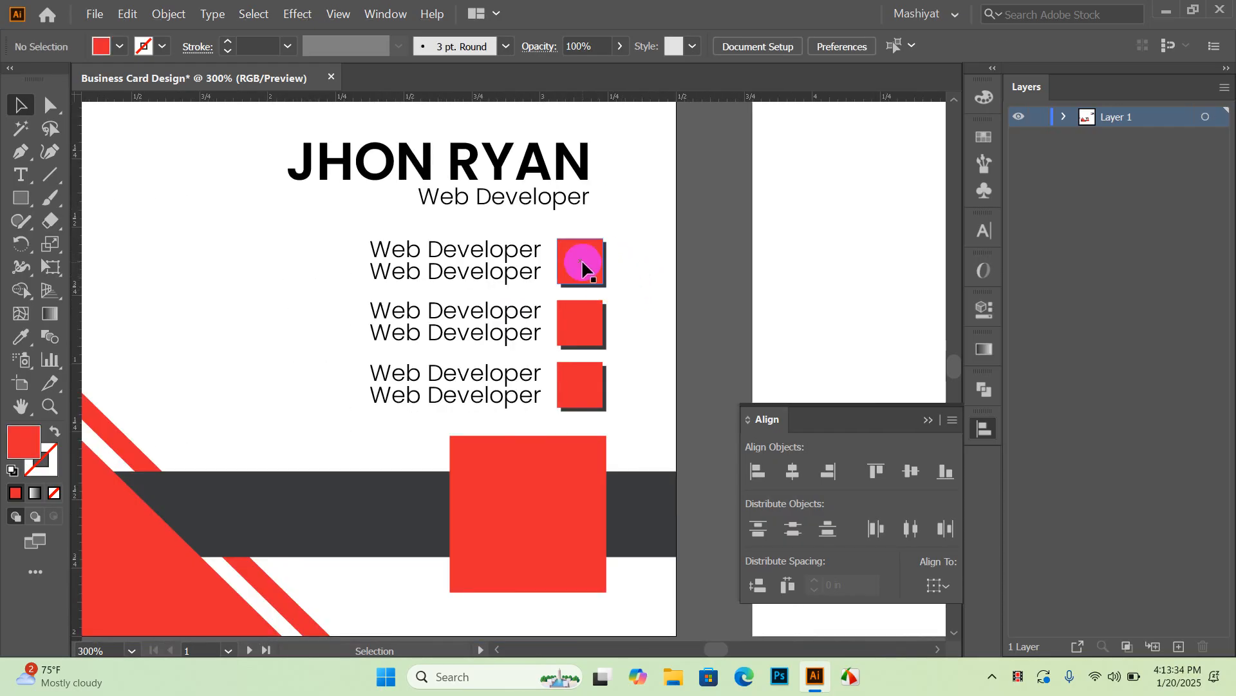
scroll(586, 270, up, 2)
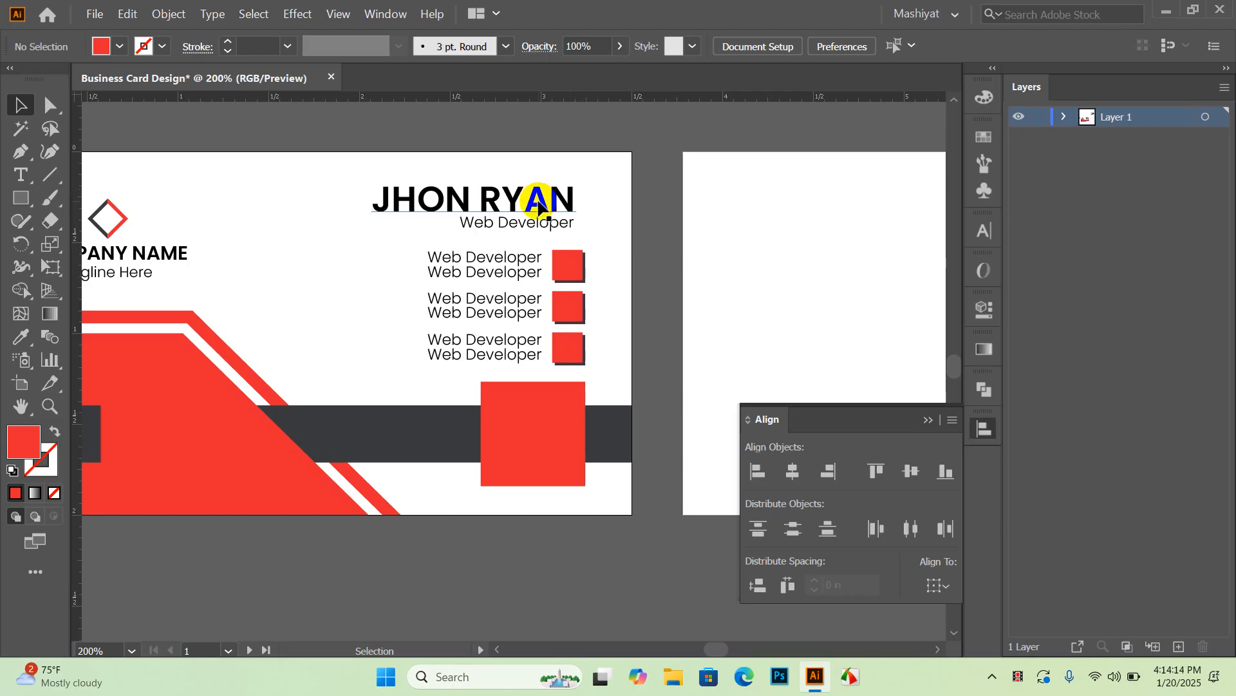
drag(649, 362, 501, 360)
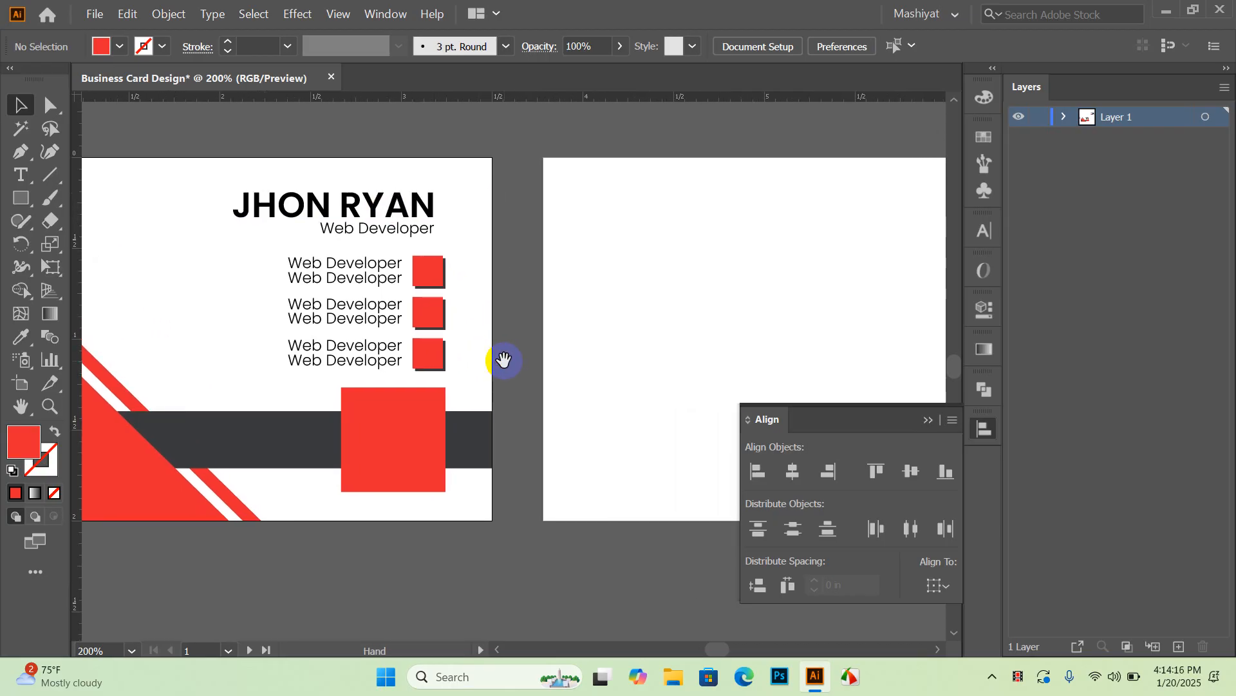
drag(356, 345, 449, 363)
drag(643, 344, 540, 324)
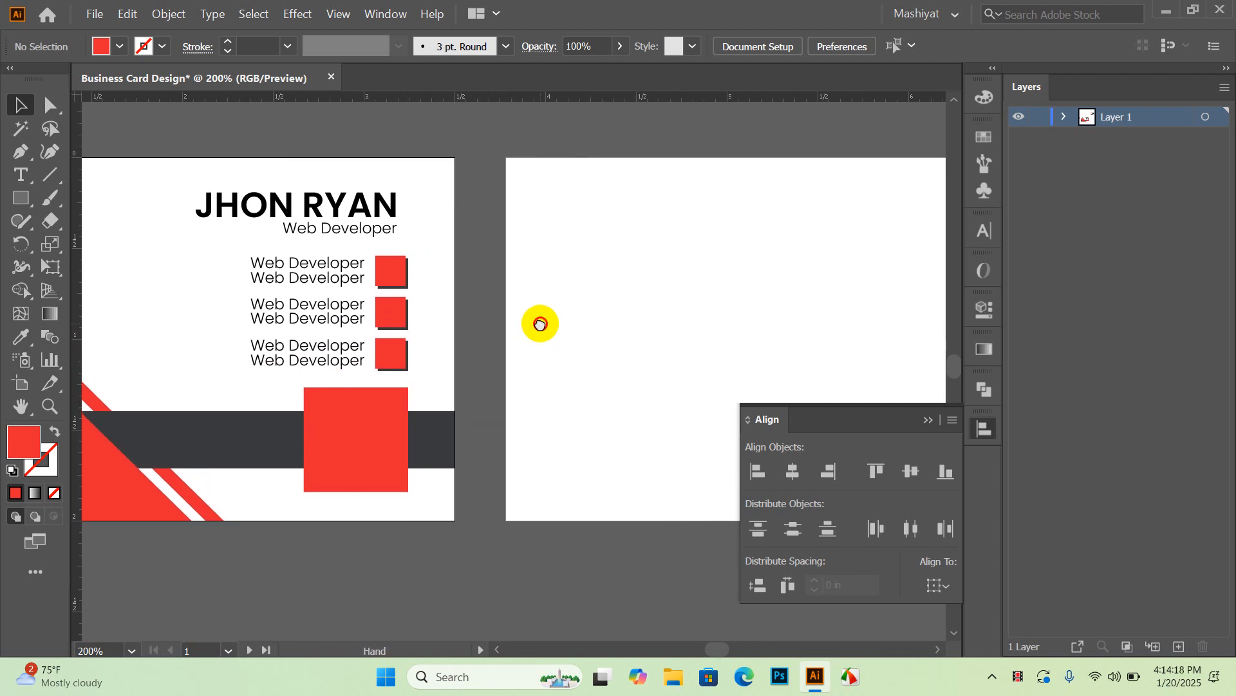
scroll(537, 349, down, 2)
scroll(464, 348, up, 1)
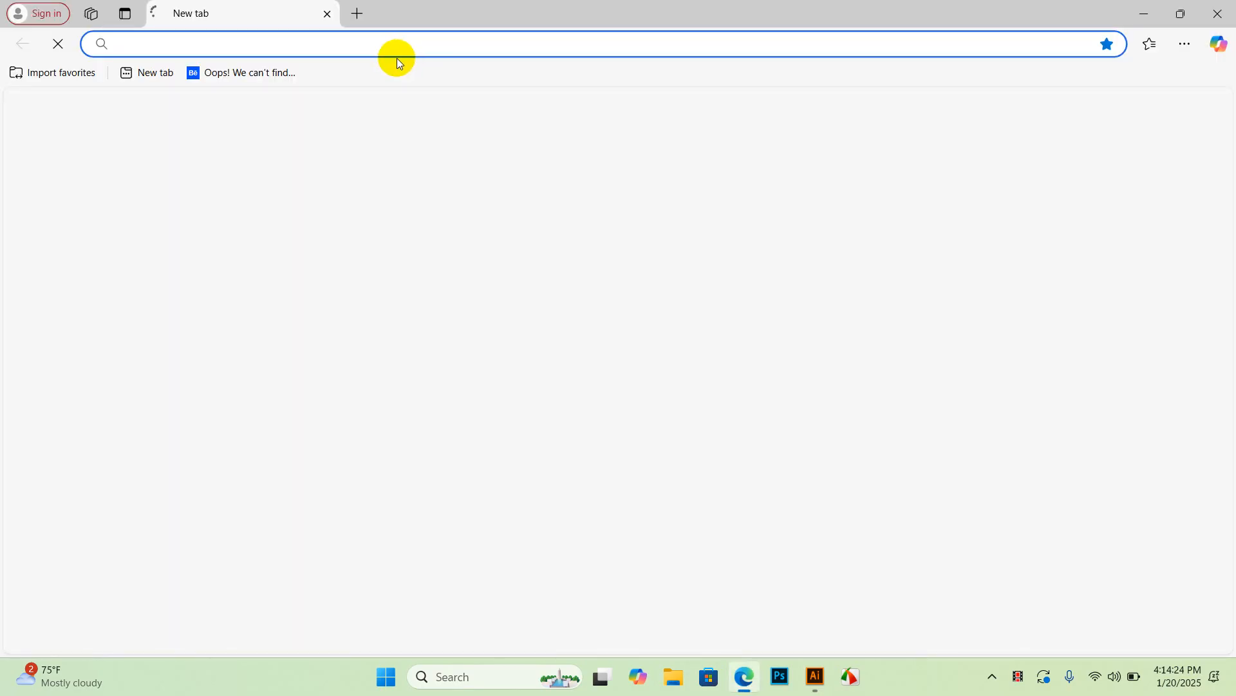
Step: Switch to the Edge browser and open freepik.com
text(free)
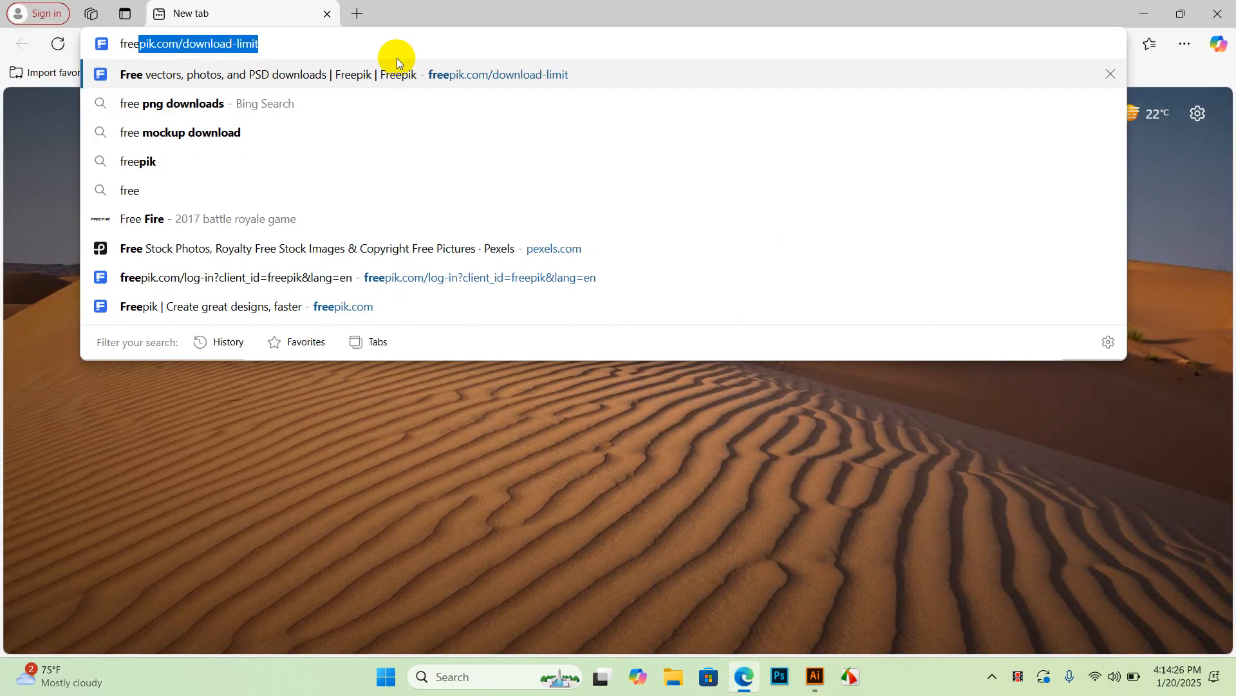
key(Right)
key(BackSpace)
key(BackSpace)
key(BackSpace)
key(BackSpace)
key(BackSpace)
key(BackSpace)
key(BackSpace)
key(BackSpace)
key(BackSpace)
key(BackSpace)
key(BackSpace)
key(BackSpace)
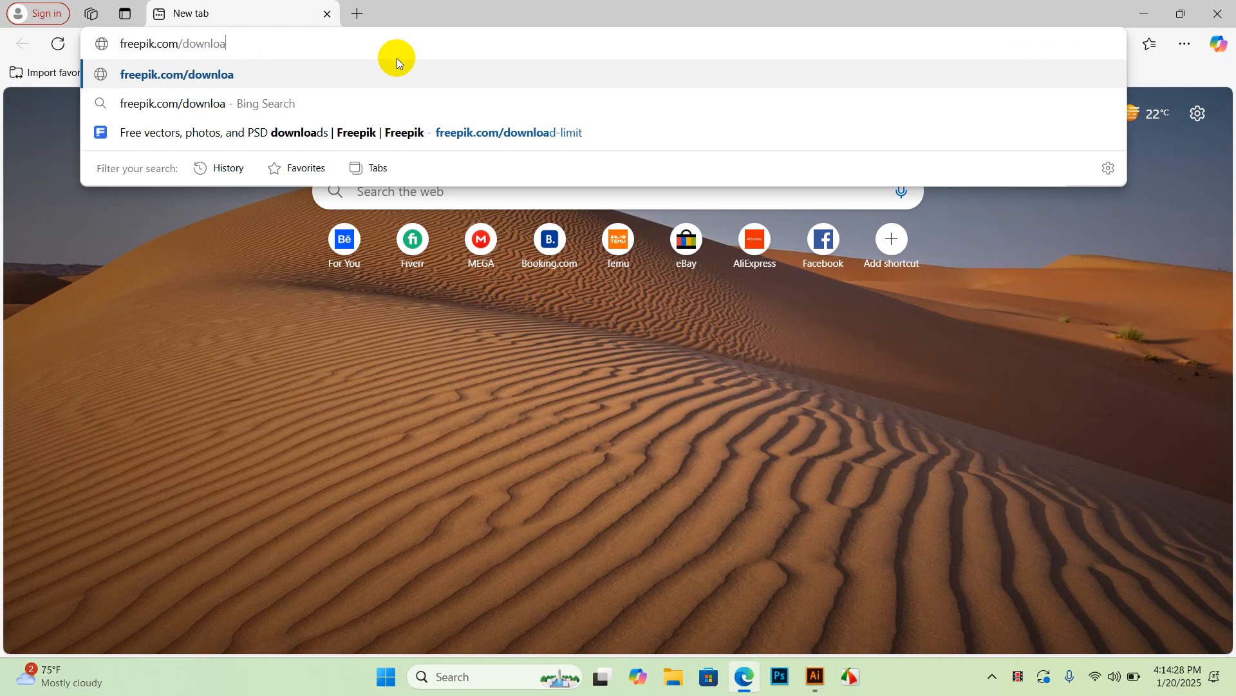
key(BackSpace)
key(BackSpace)
key(Return)
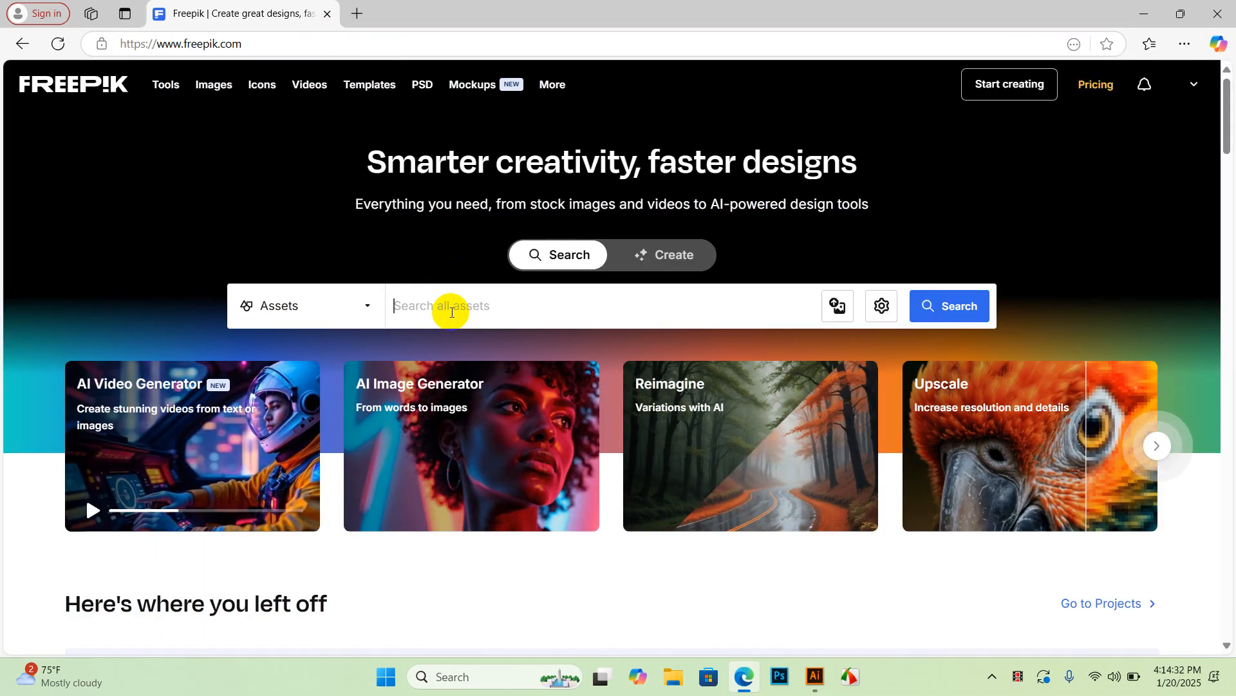
Step: Search Freepik's assets for "business card symbols"
text(busine)
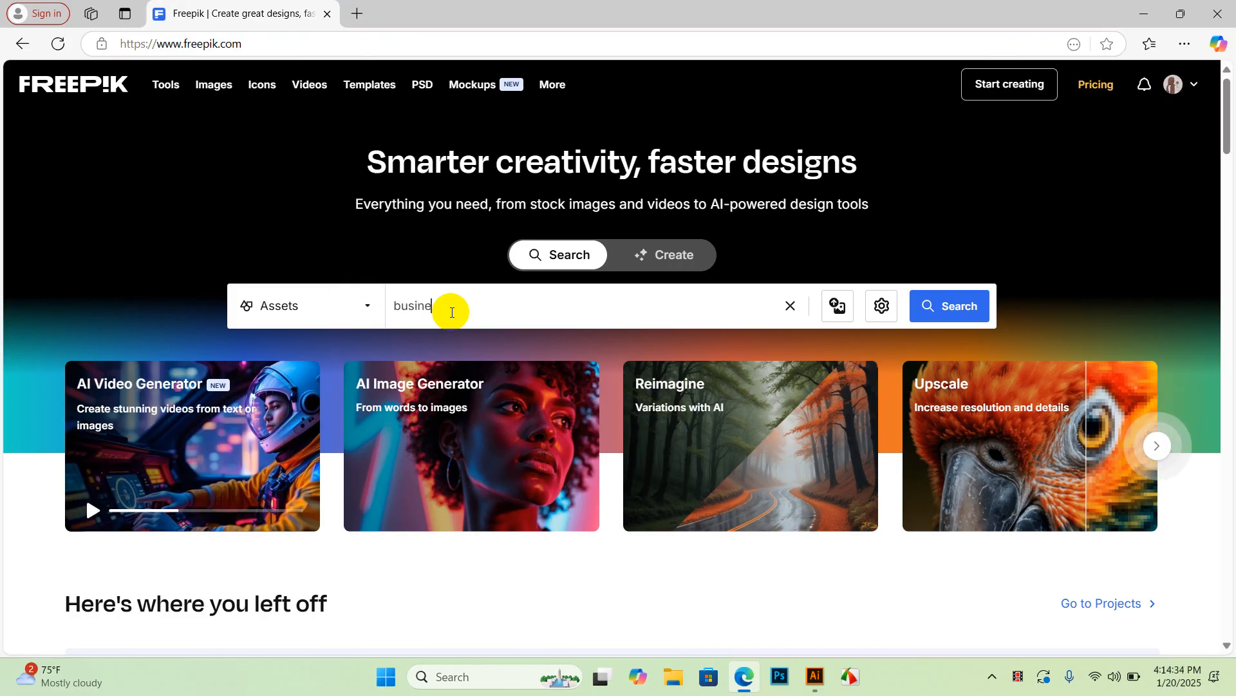
text(ss cad)
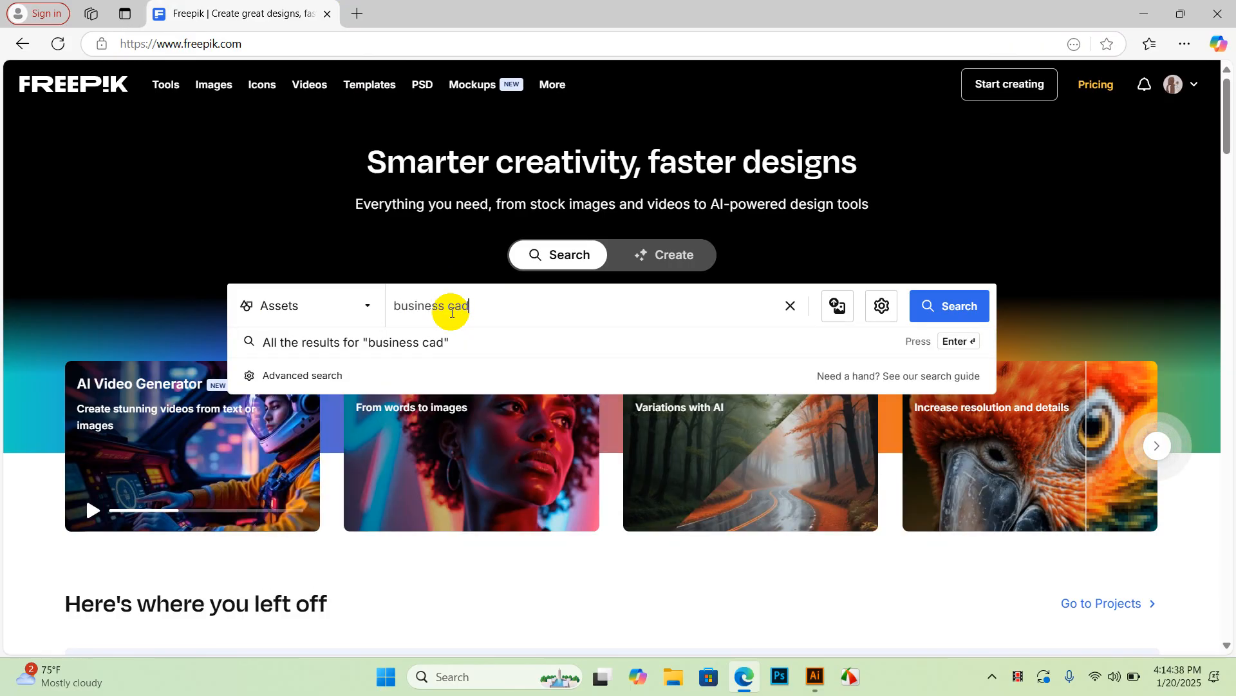
key(BackSpace)
text(rd)
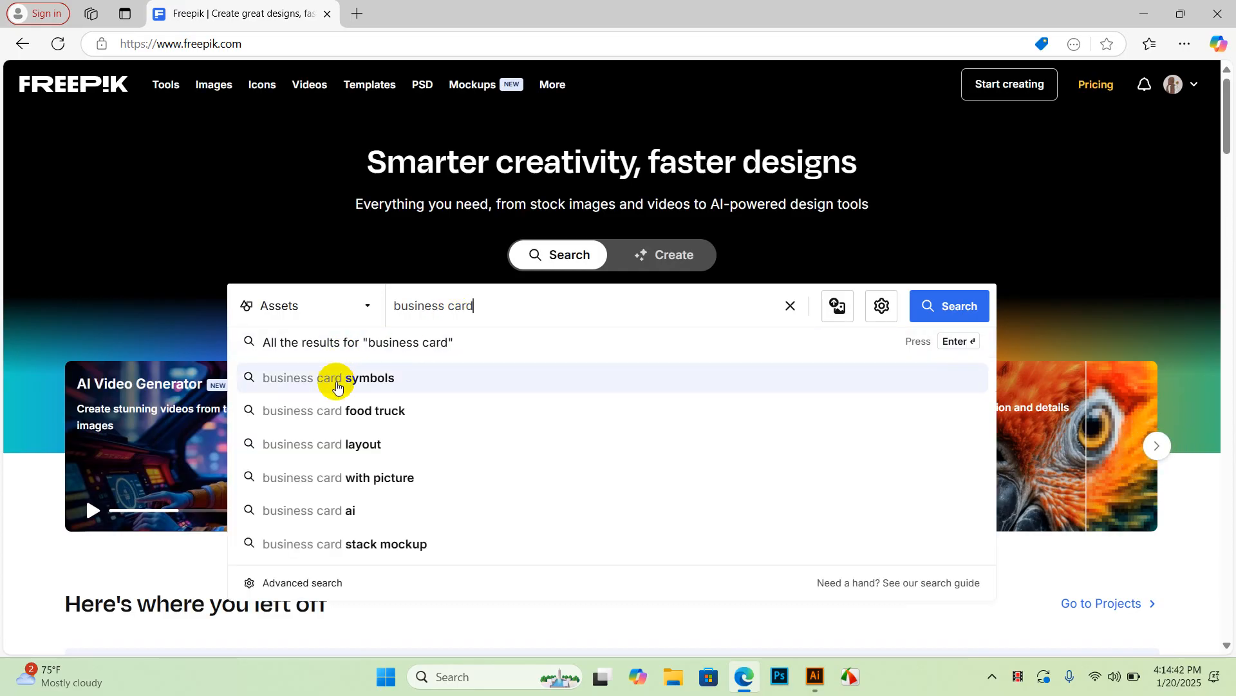
click(346, 383)
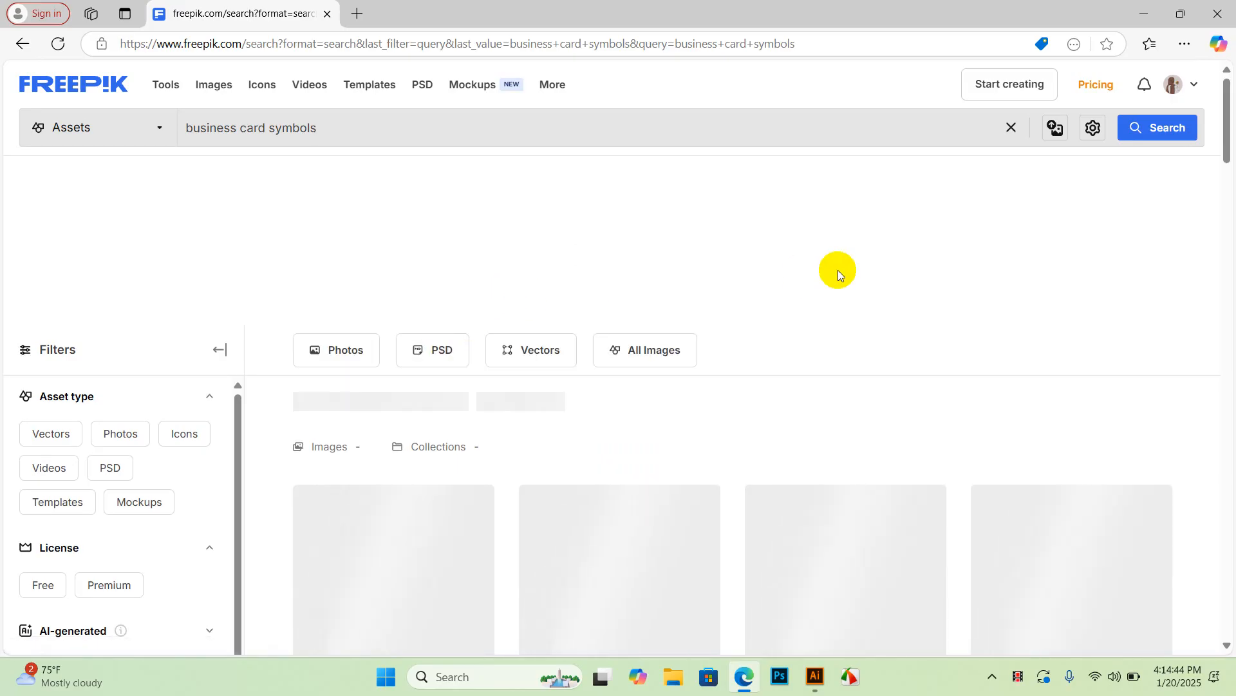
Step: Filter the search results to vectors with a free license
scroll(819, 269, down, 1)
scroll(782, 288, down, 2)
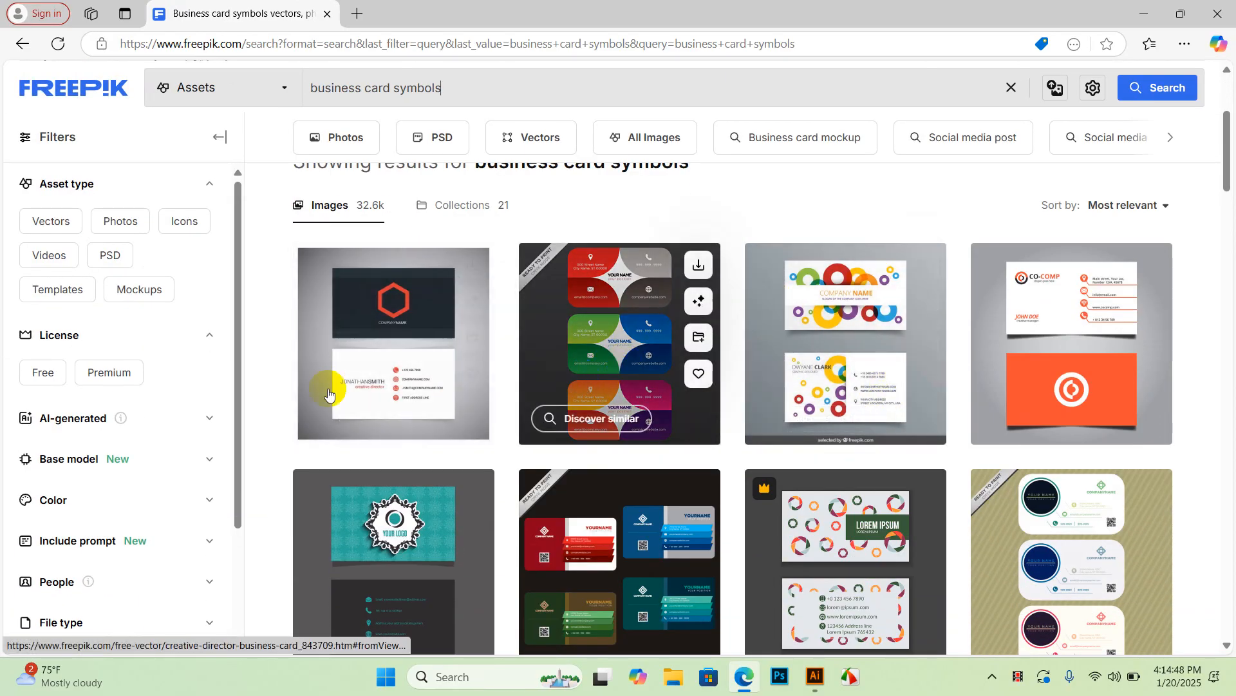
scroll(49, 268, up, 2)
click(57, 352)
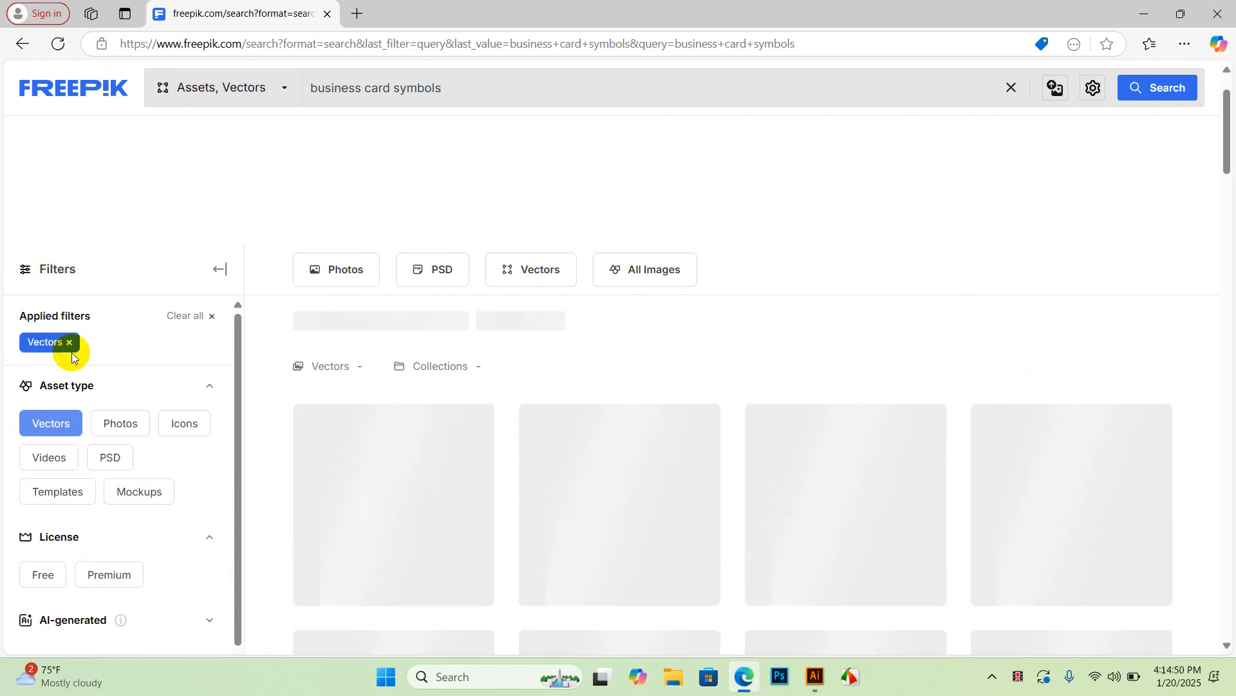
scroll(199, 422, down, 3)
click(45, 415)
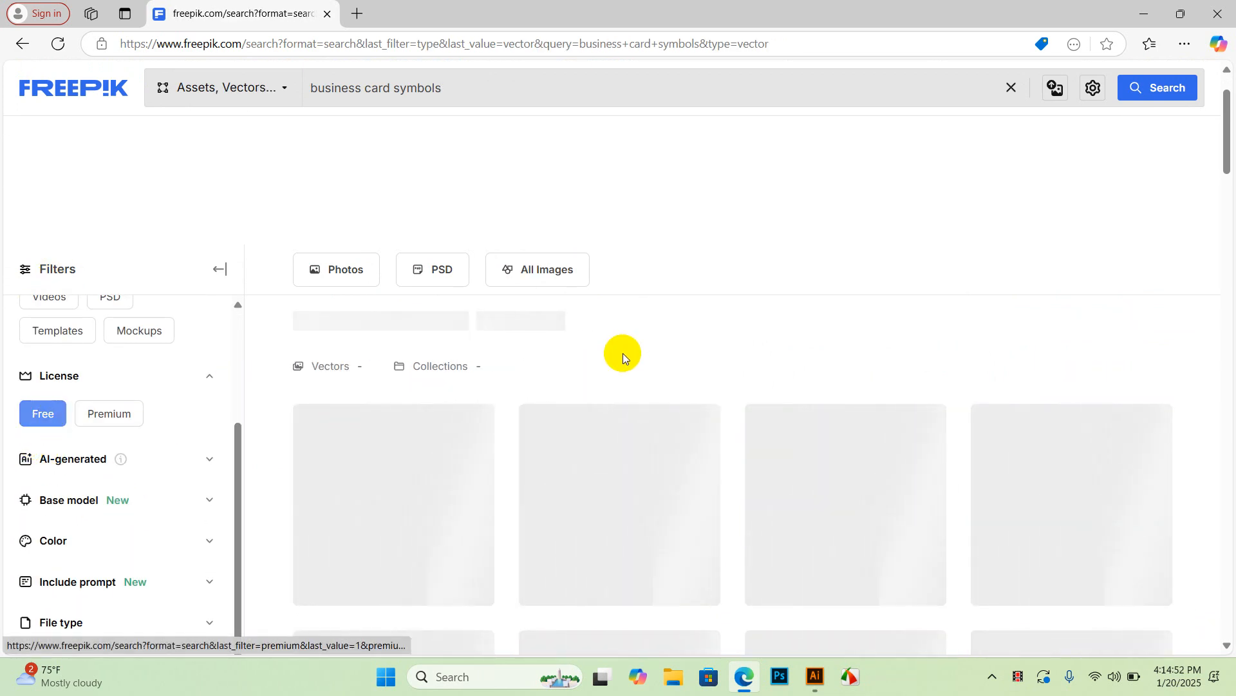
Step: Browse the results and preview the black and white card template with the red diamond logo and round contact icons
scroll(751, 315, down, 5)
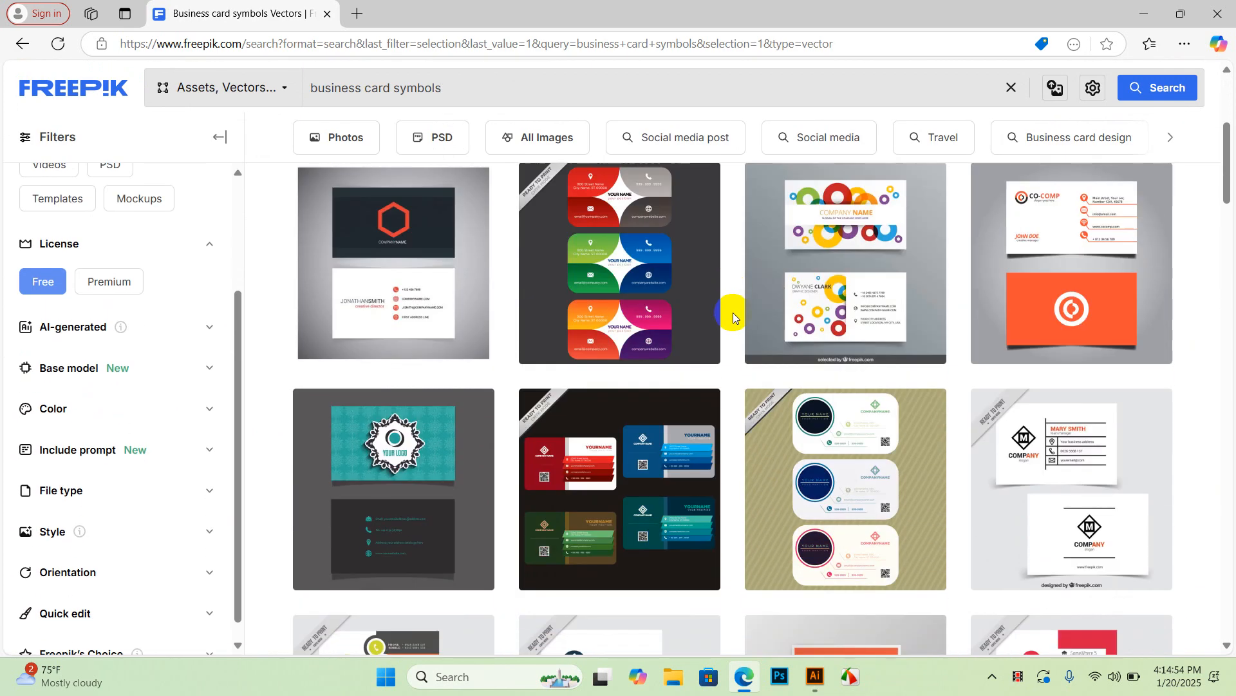
scroll(684, 425, down, 5)
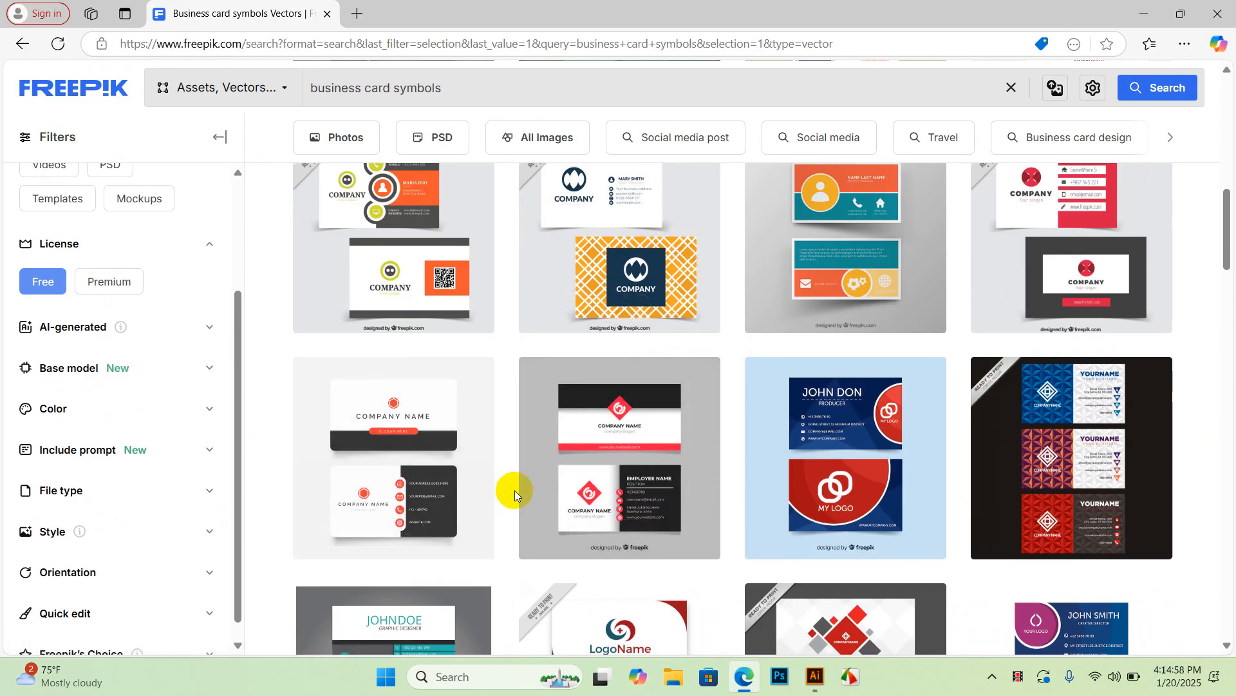
mouse_move(566, 372)
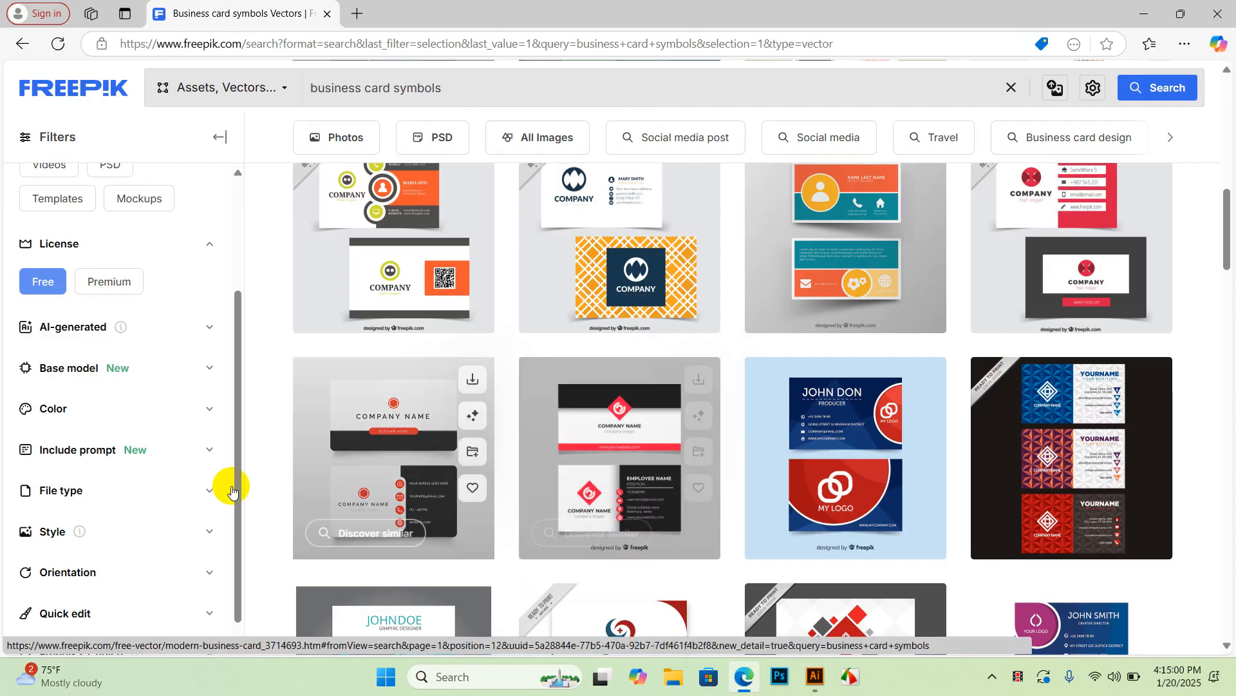
scroll(725, 403, down, 2)
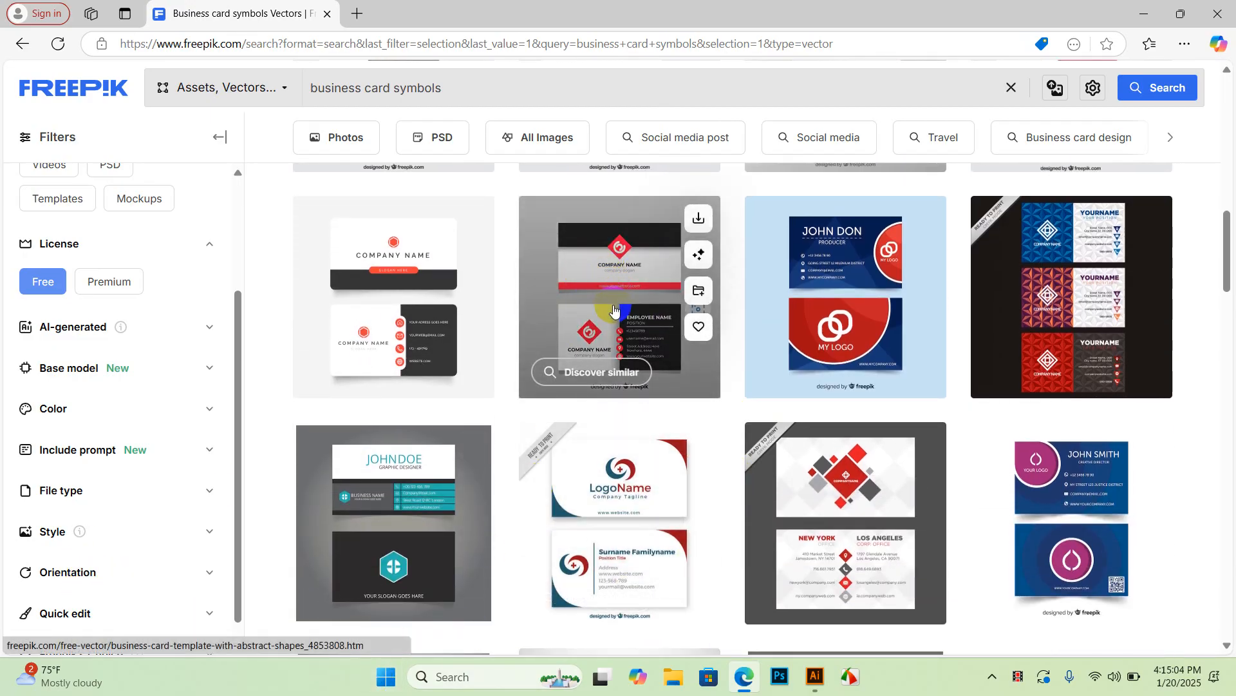
click(605, 273)
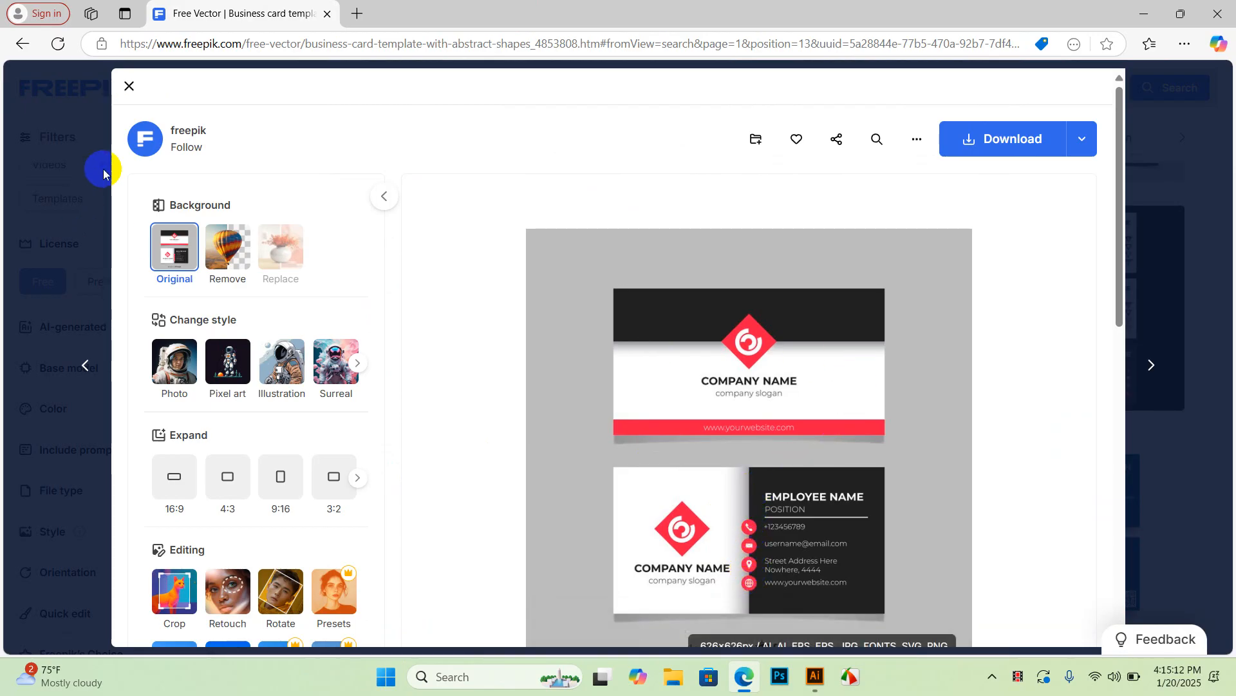
click(131, 92)
Step: Open the red business card vector with outlined phone, globe, mail and location icons from the results
scroll(621, 497, down, 2)
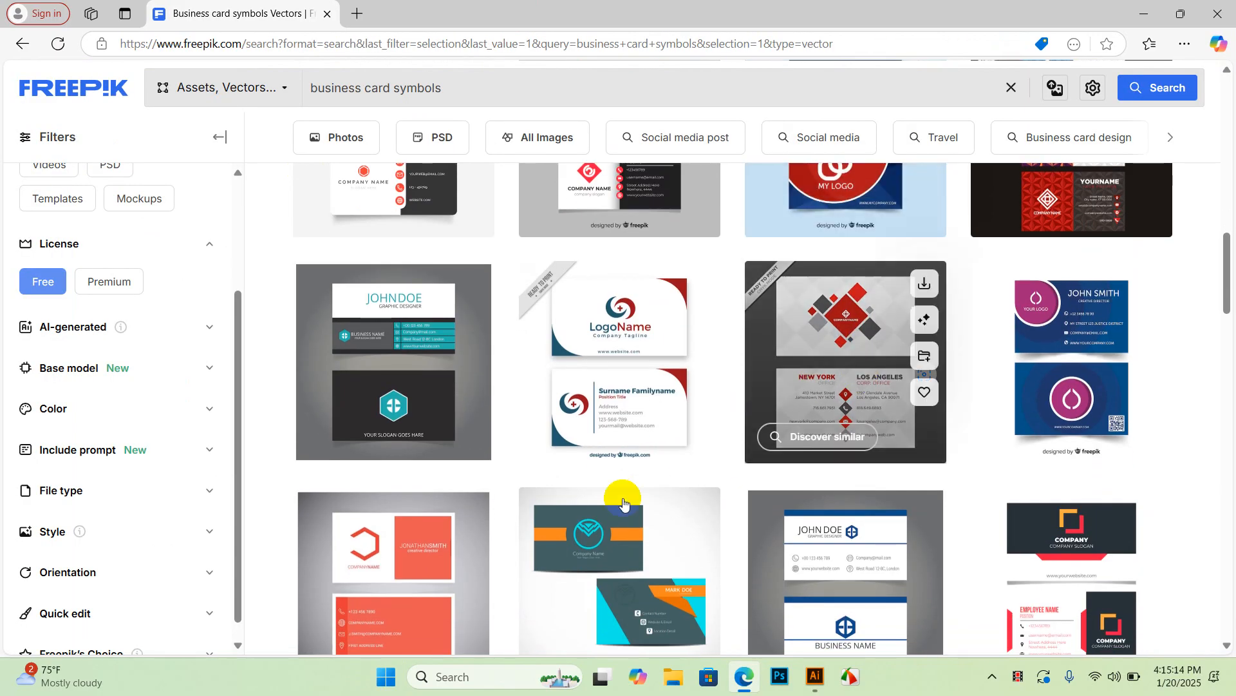
scroll(750, 447, down, 2)
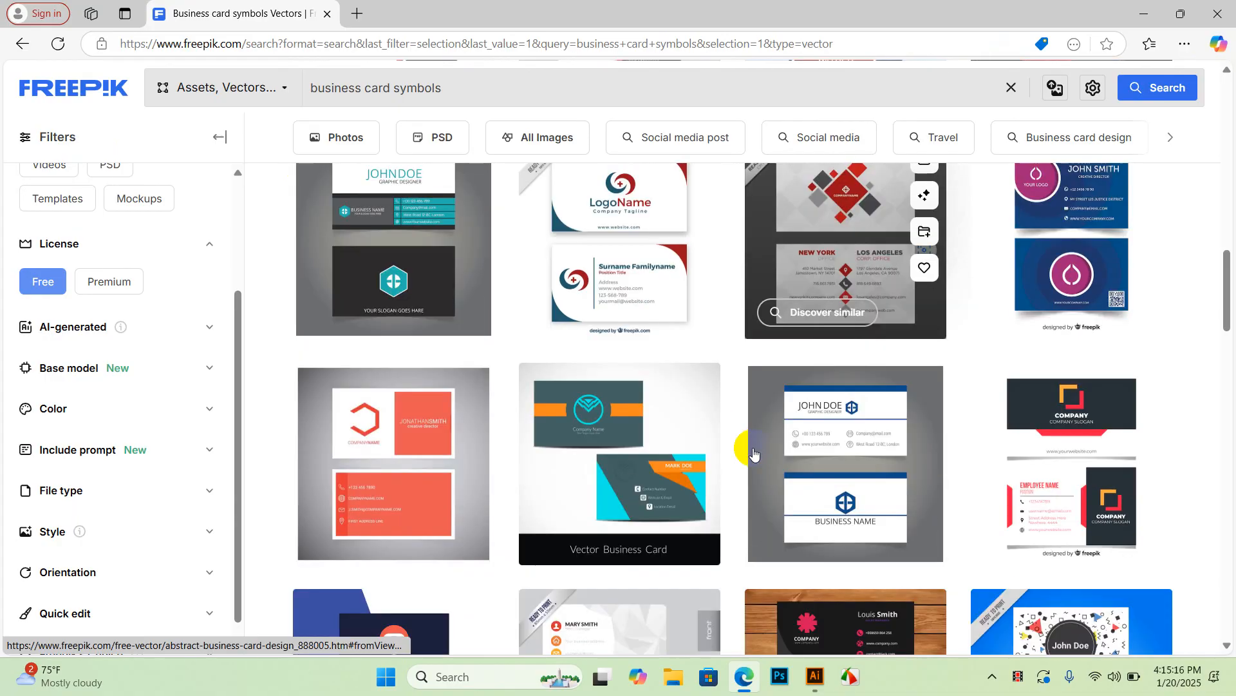
click(400, 441)
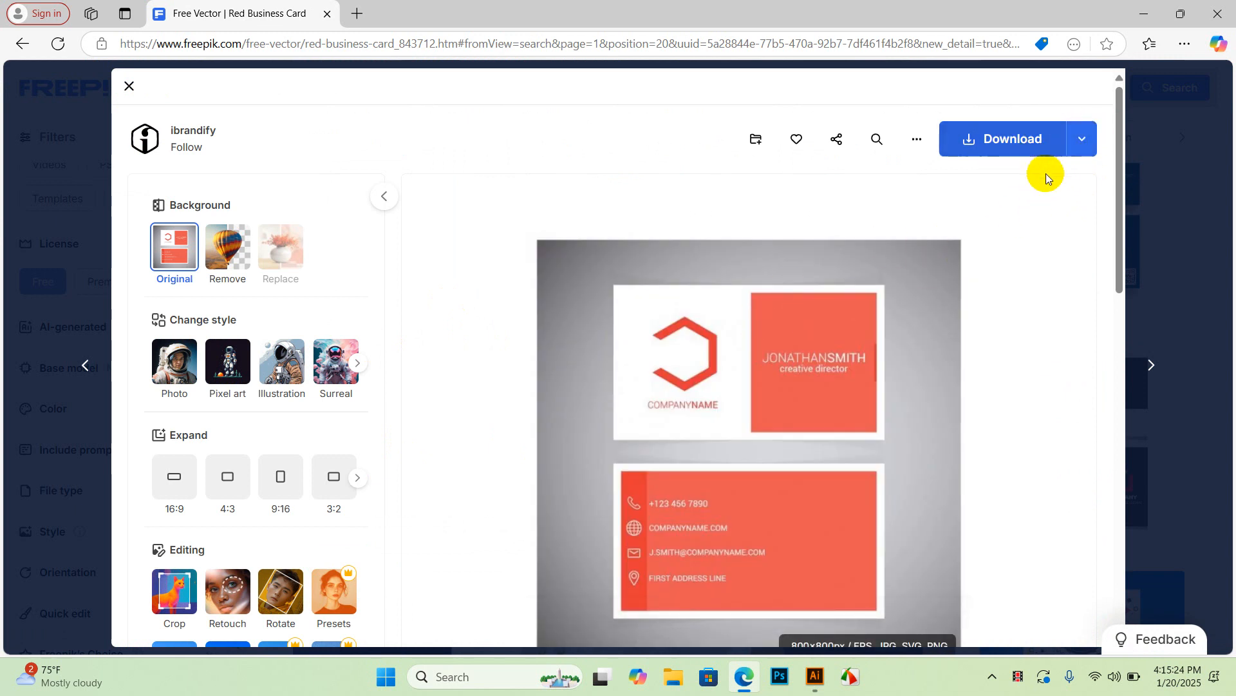
Step: Download the red business card vector as EPS and open the downloaded file in Illustrator
click(1087, 143)
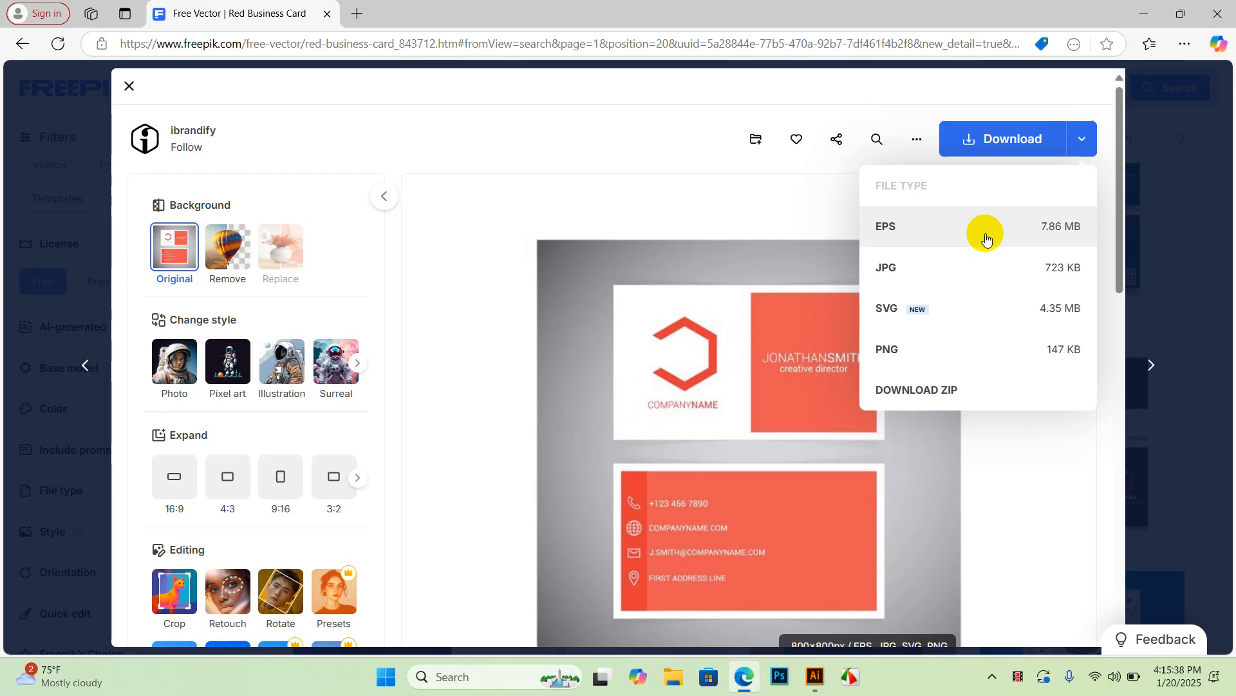
click(904, 231)
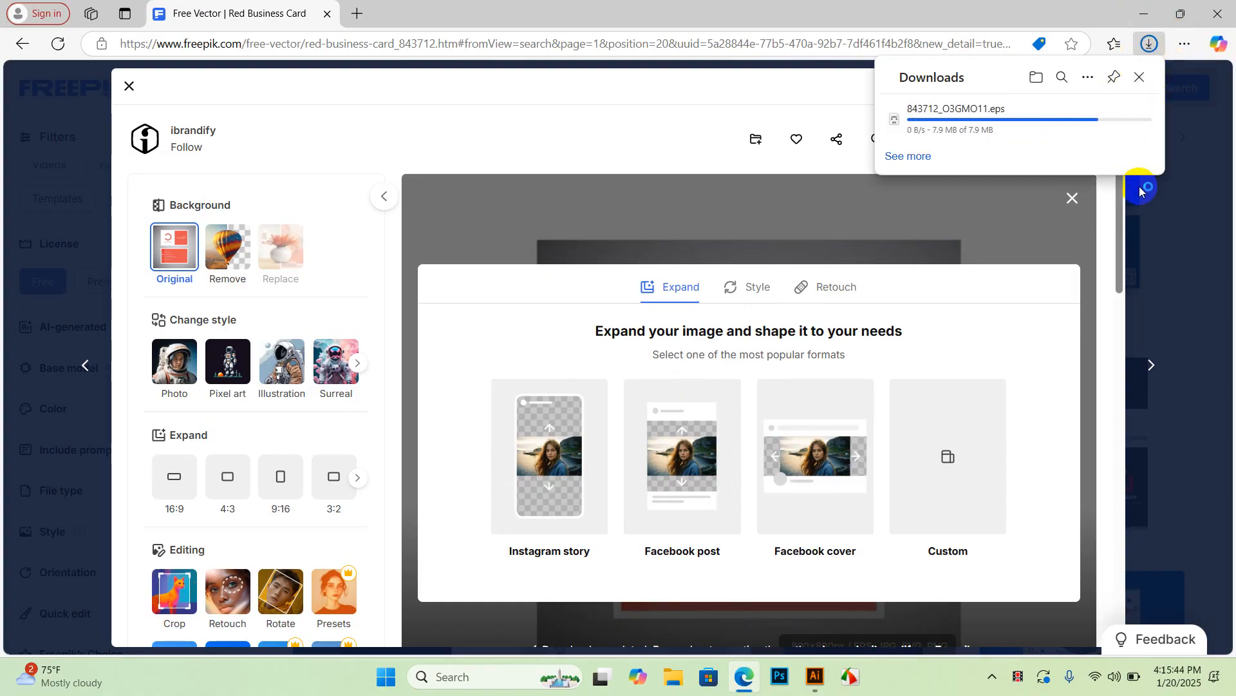
click(927, 120)
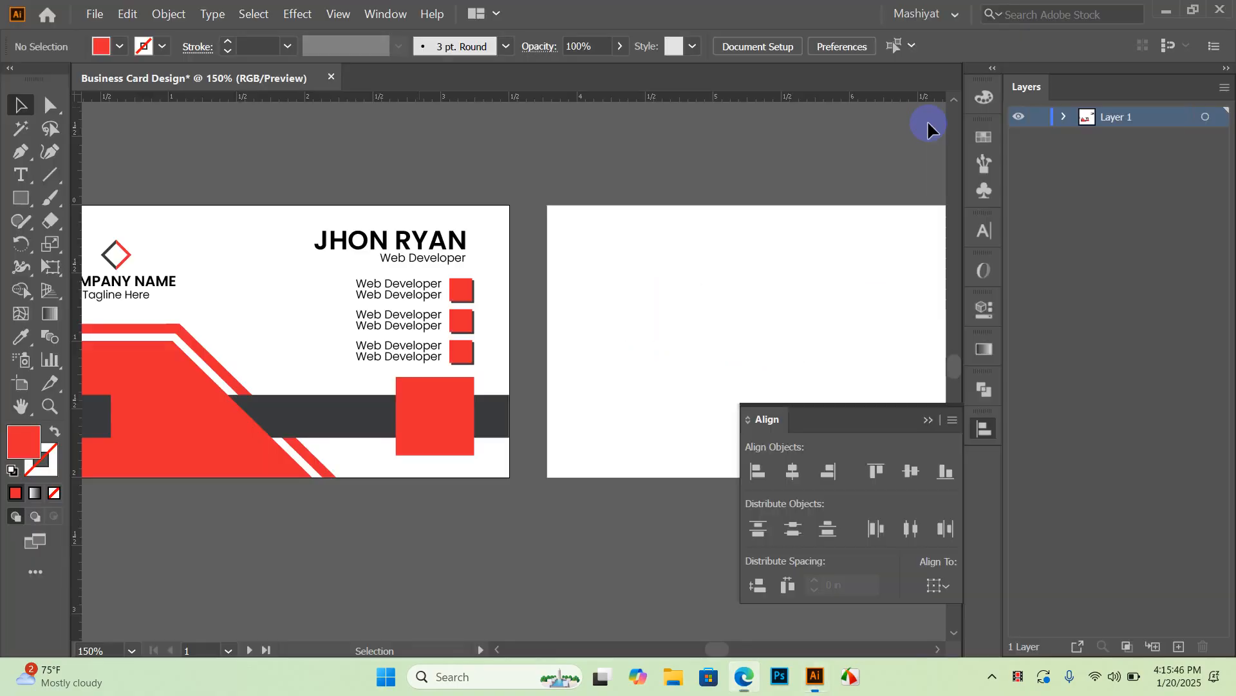
click(710, 365)
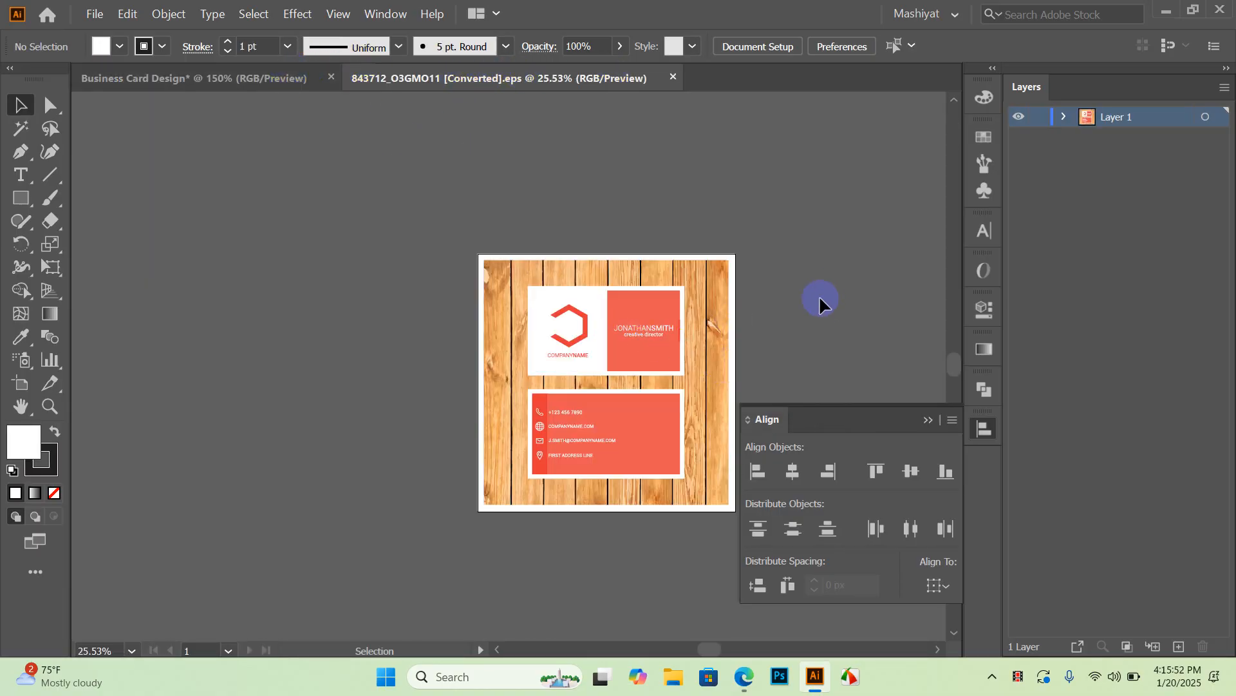
Step: Ungroup the lower business card that holds the phone, globe, mail and location icons
scroll(591, 472, up, 4)
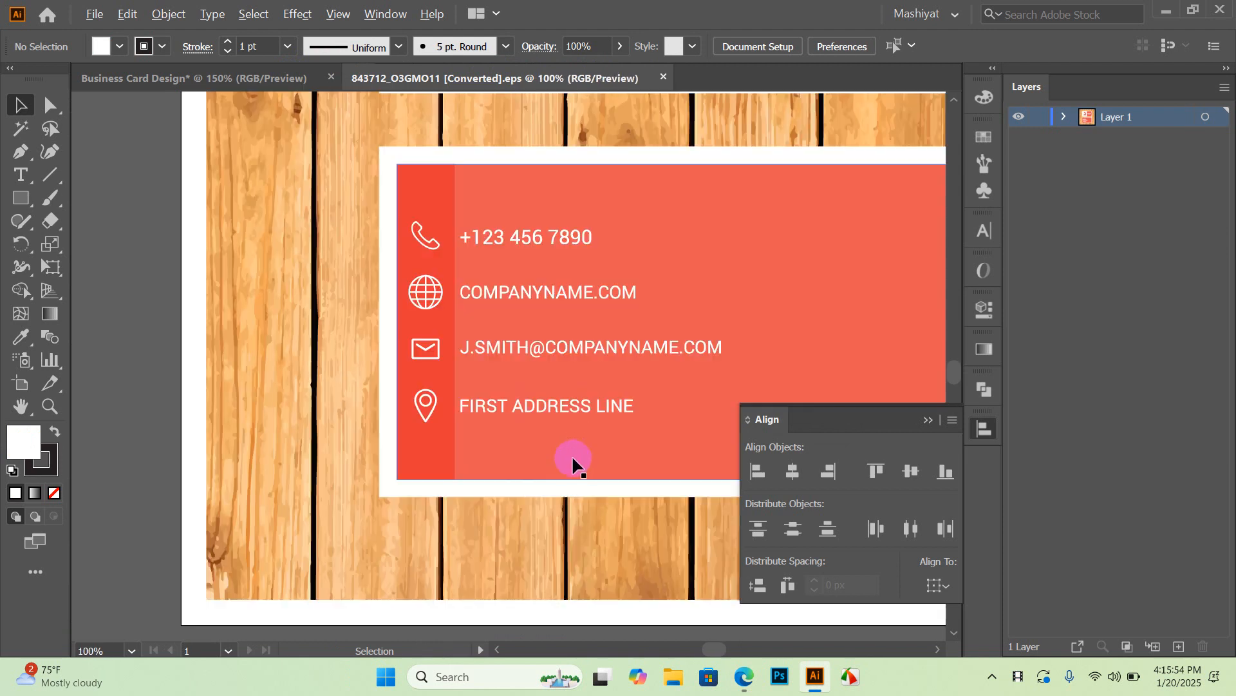
click(432, 347)
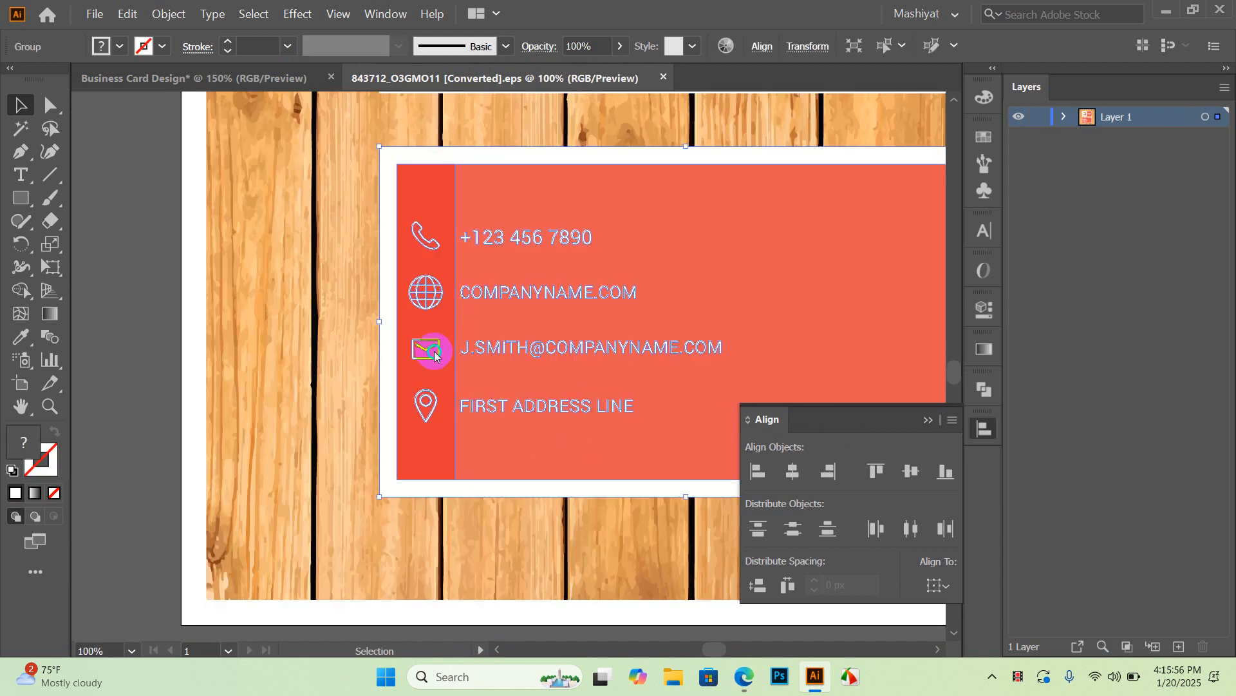
right_click(437, 353)
click(497, 485)
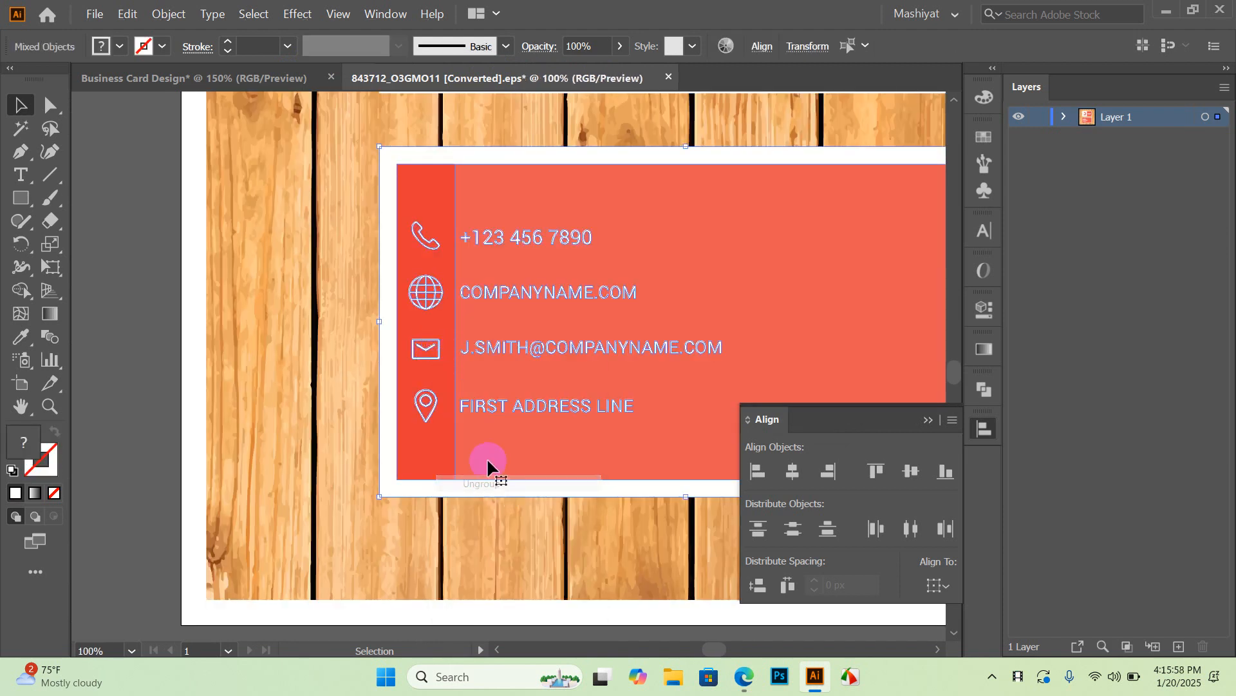
click(154, 322)
Step: Move the globe, mail, location and phone icons off the artboard and stack them in a column on the empty canvas beside it
drag(427, 295, 174, 322)
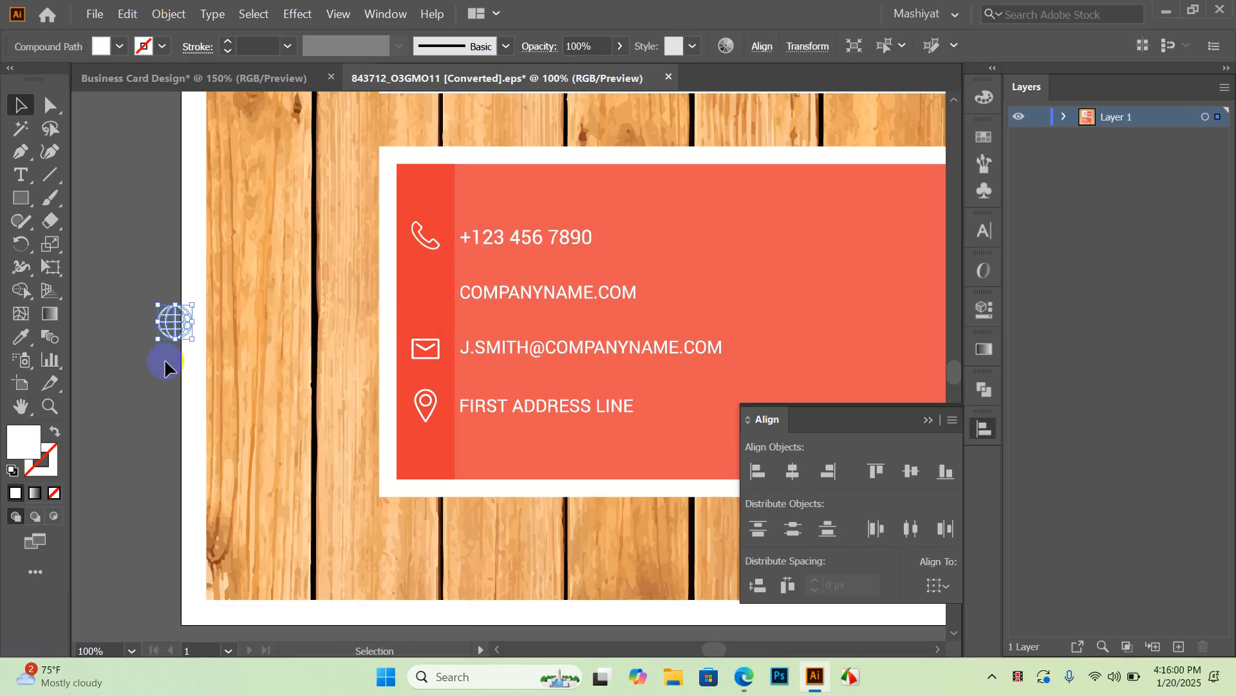
drag(430, 352, 144, 397)
drag(425, 404, 137, 445)
drag(424, 242, 142, 295)
drag(175, 400, 289, 420)
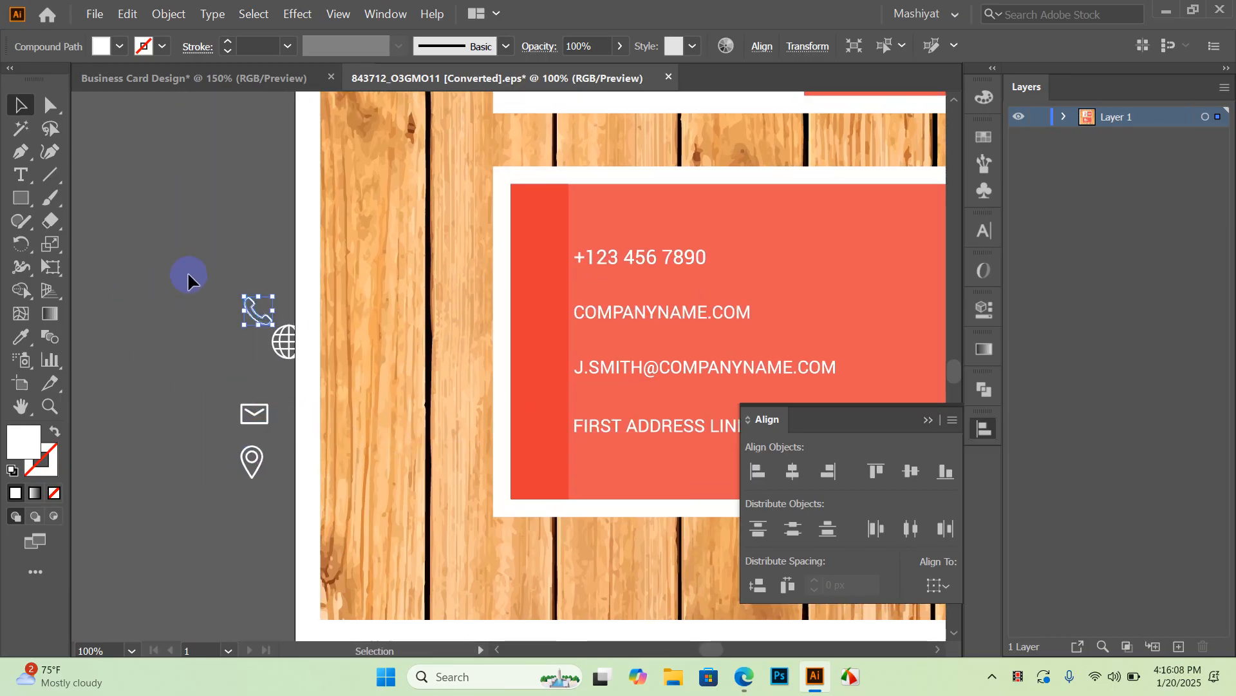
drag(189, 275, 259, 493)
drag(195, 362, 195, 362)
drag(286, 342, 259, 362)
click(185, 363)
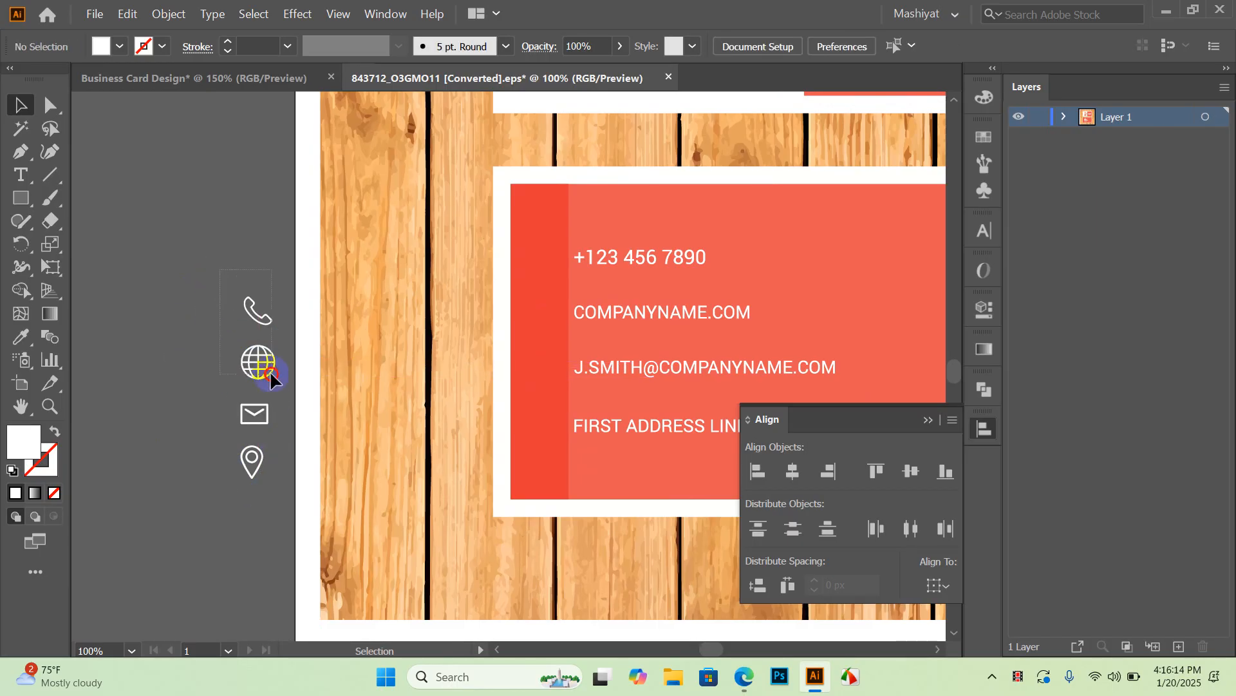
Step: Bring the phone, globe and envelope icons into the Business Card Design document and scale them down together beside the card
drag(273, 419, 553, 302)
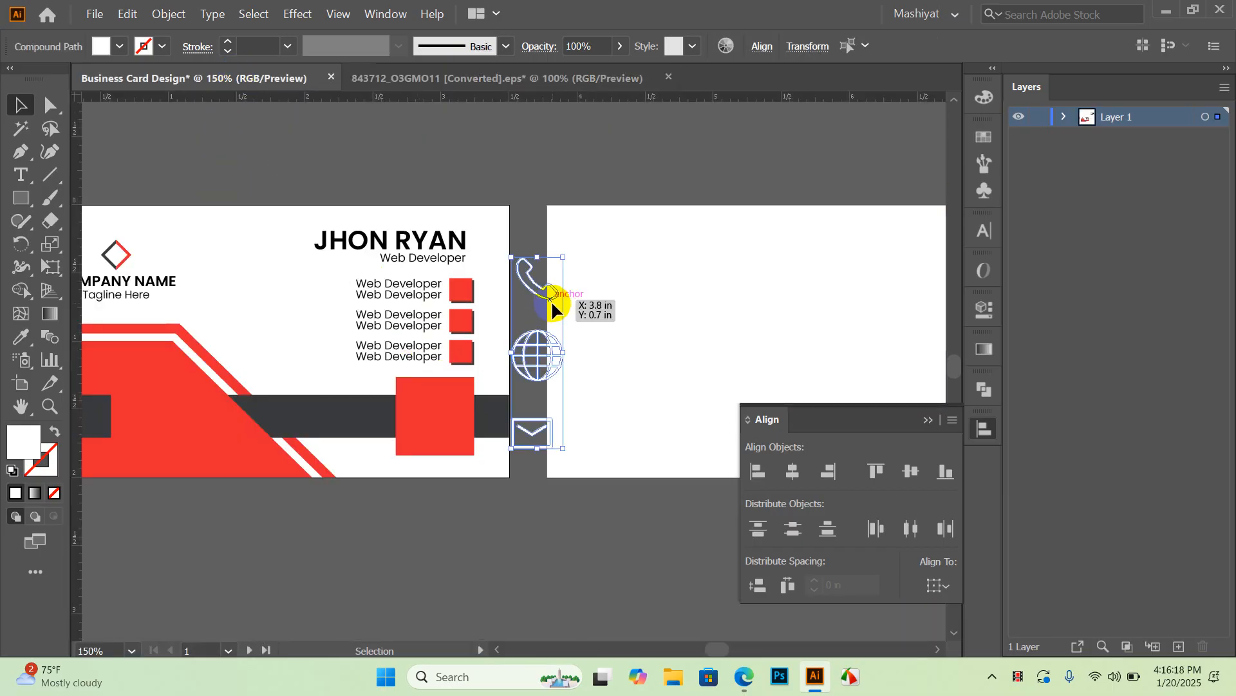
key(ctrl+equal)
key(ctrl+equal)
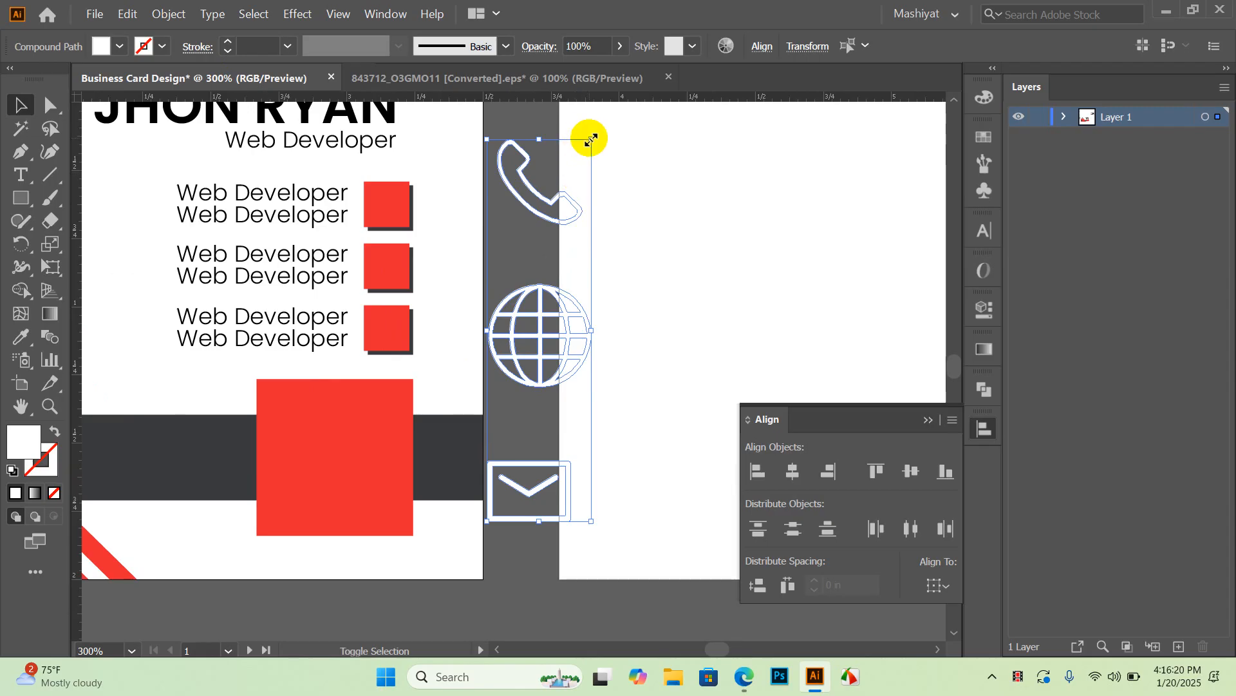
drag(592, 139, 503, 362)
click(551, 312)
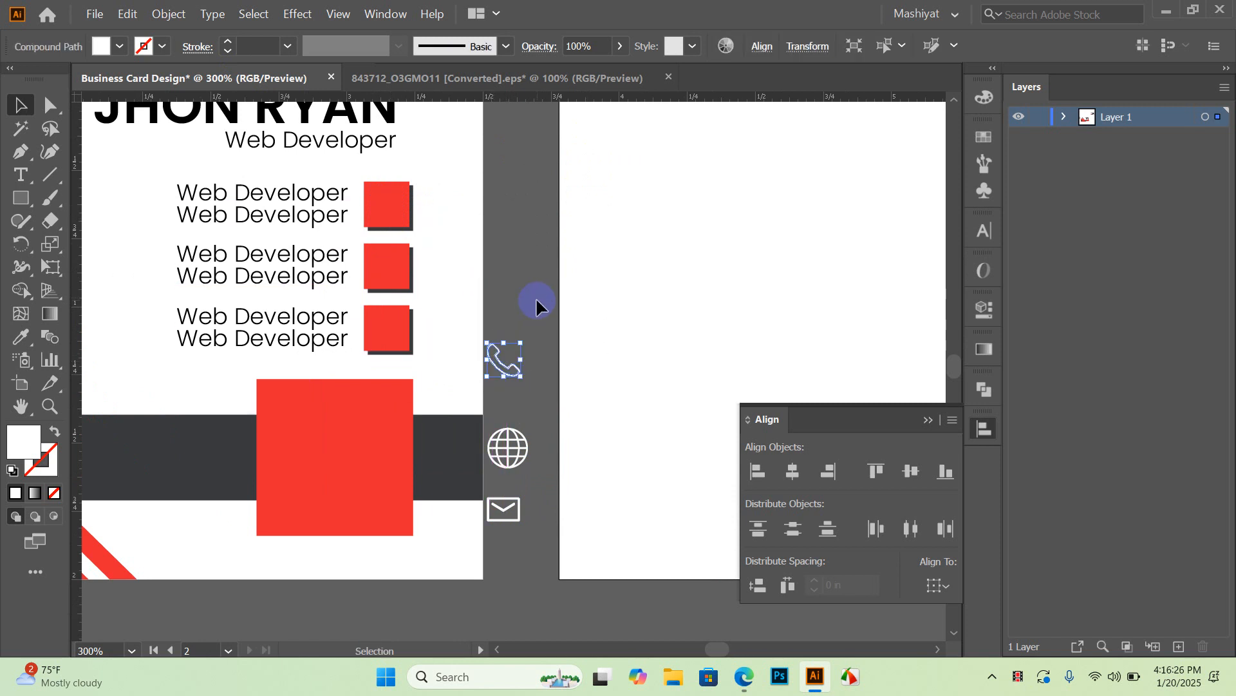
drag(535, 315, 496, 518)
drag(508, 441, 497, 546)
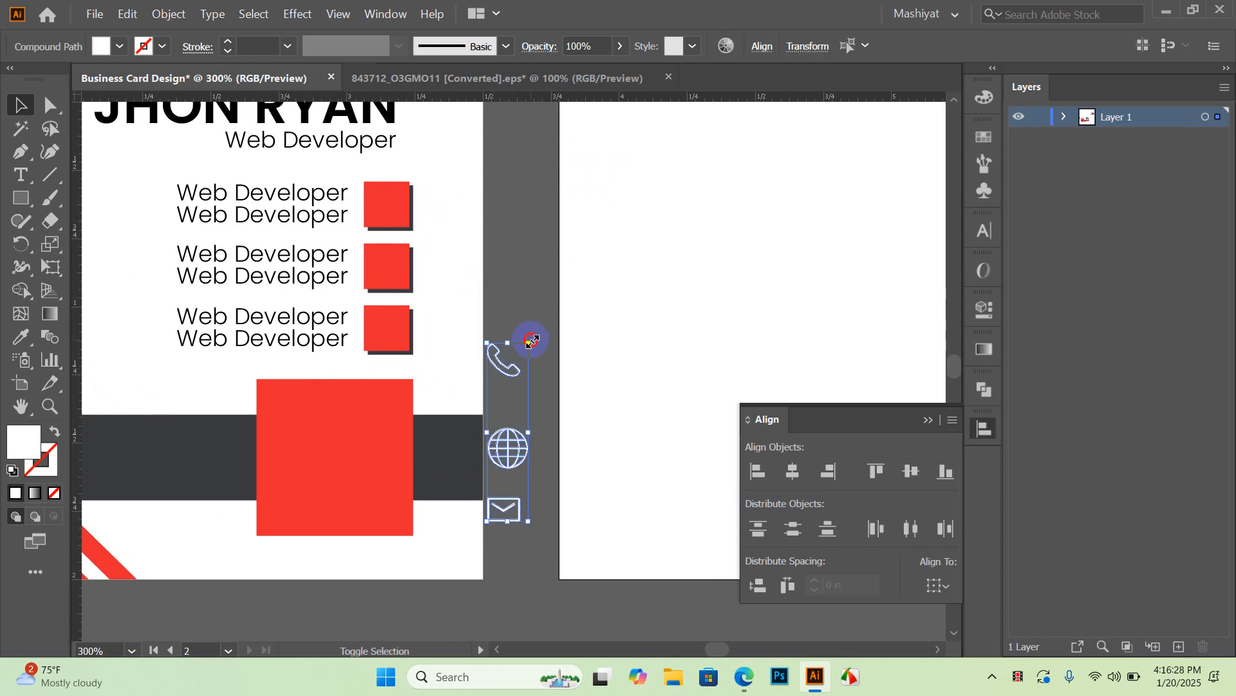
drag(531, 340, 531, 350)
click(531, 315)
Step: Place the phone icon on the top small red square and centre it there
drag(479, 264, 517, 323)
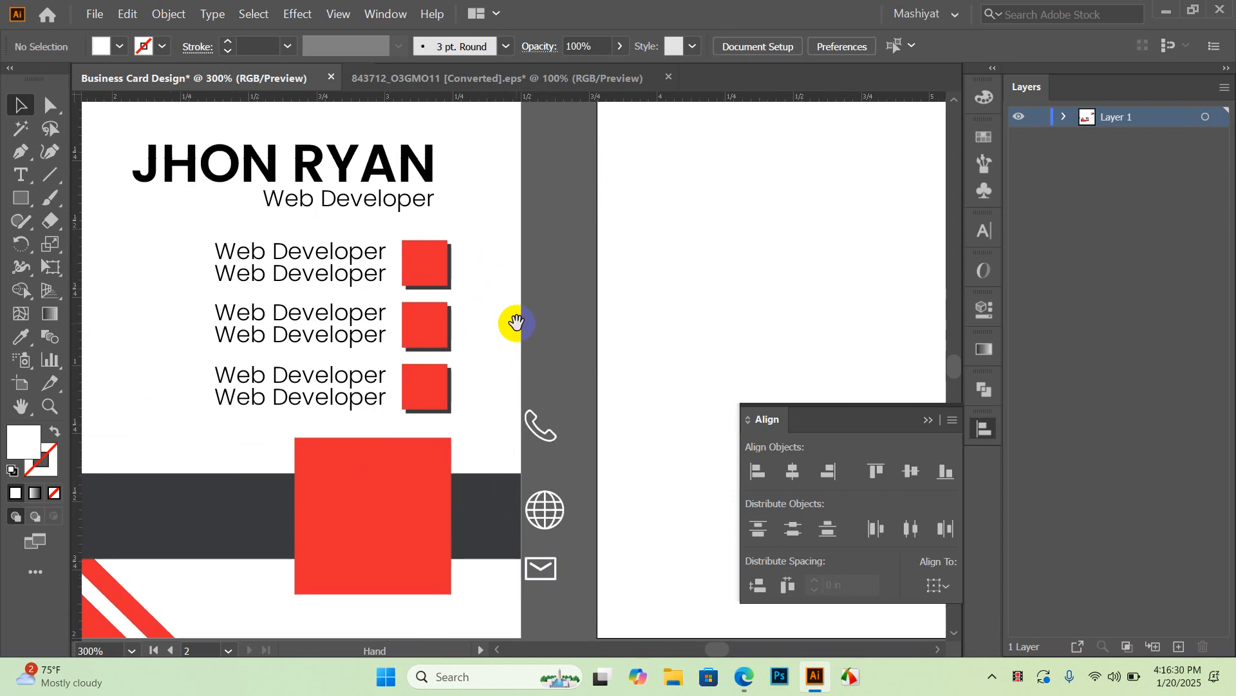
drag(539, 427, 425, 264)
click(535, 270)
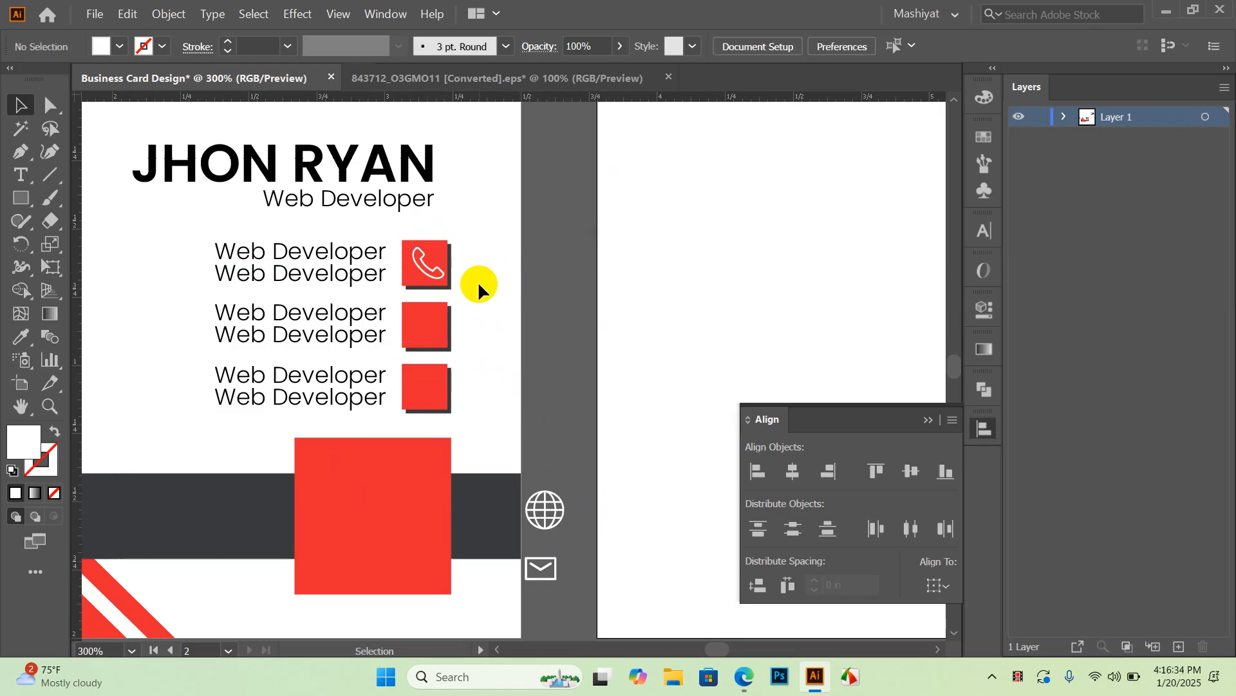
scroll(478, 281, up, 5)
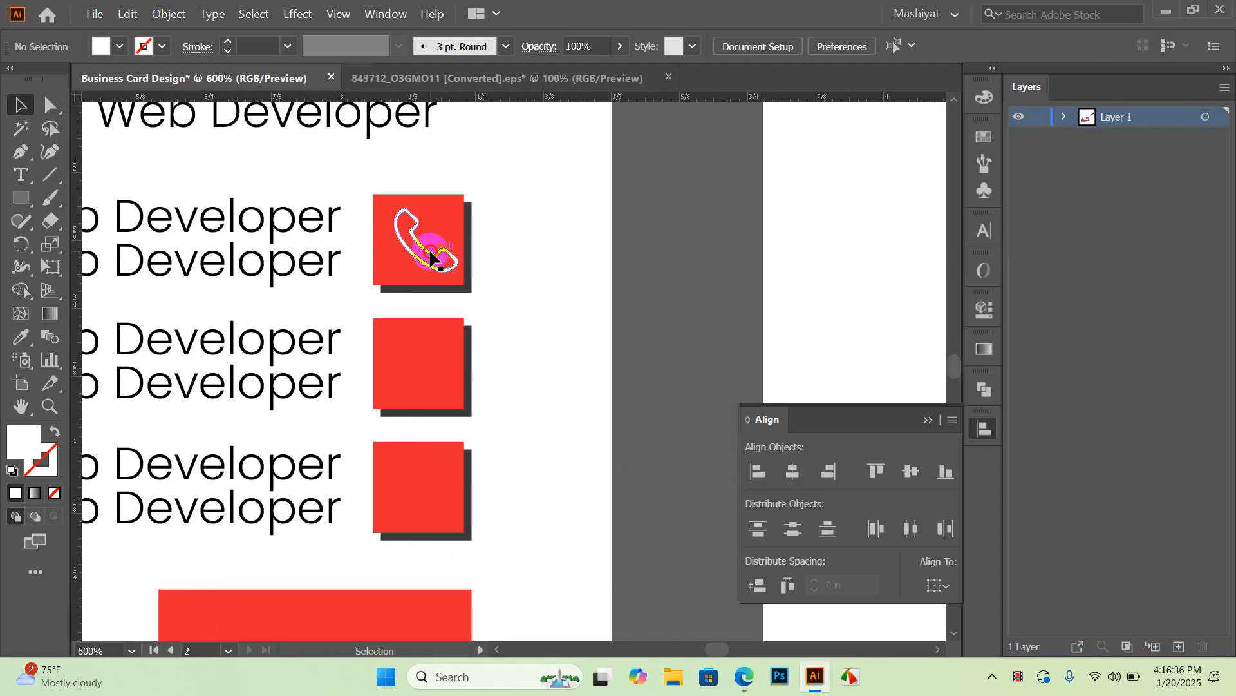
click(431, 258)
click(544, 274)
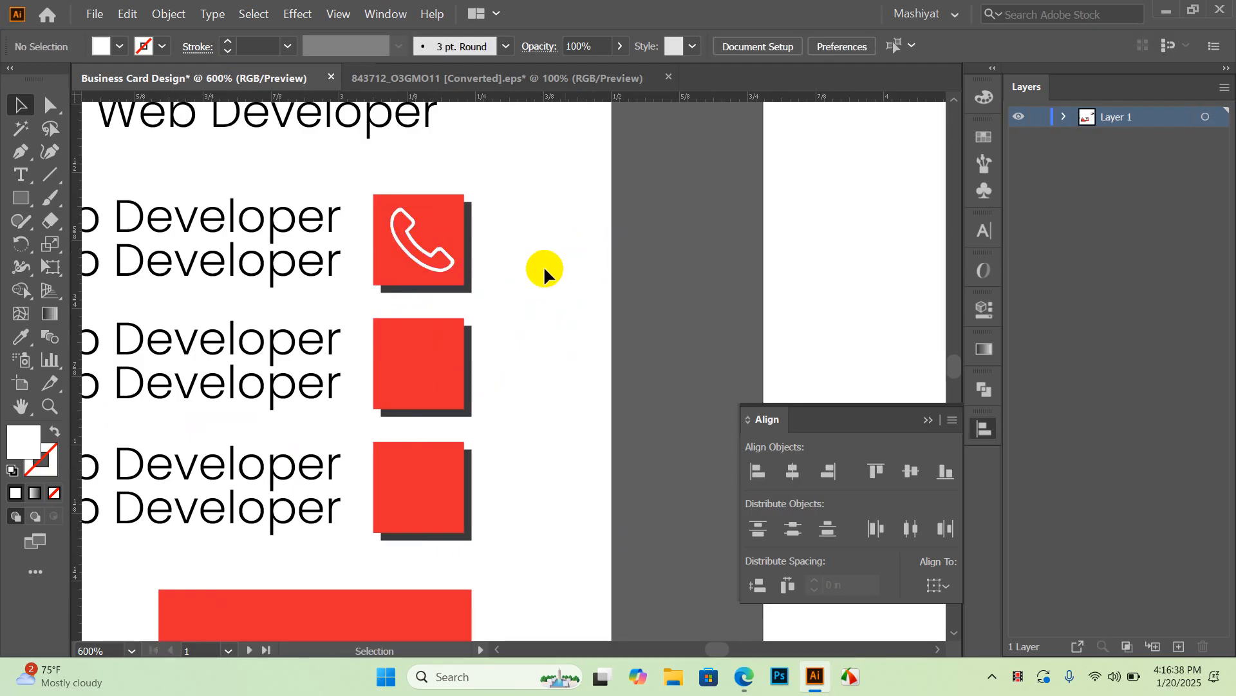
Step: Move the globe icon onto the middle small red square and shrink it to fit with even margins
scroll(524, 248, down, 2)
drag(619, 566, 458, 325)
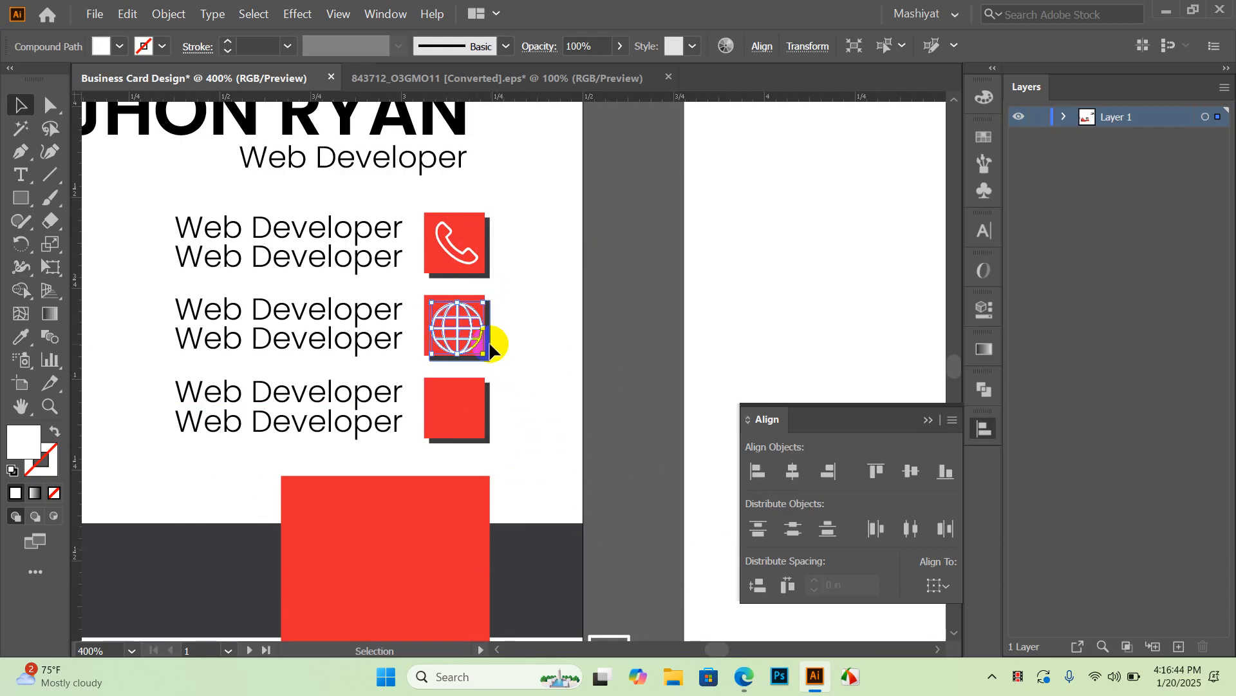
scroll(461, 328, up, 2)
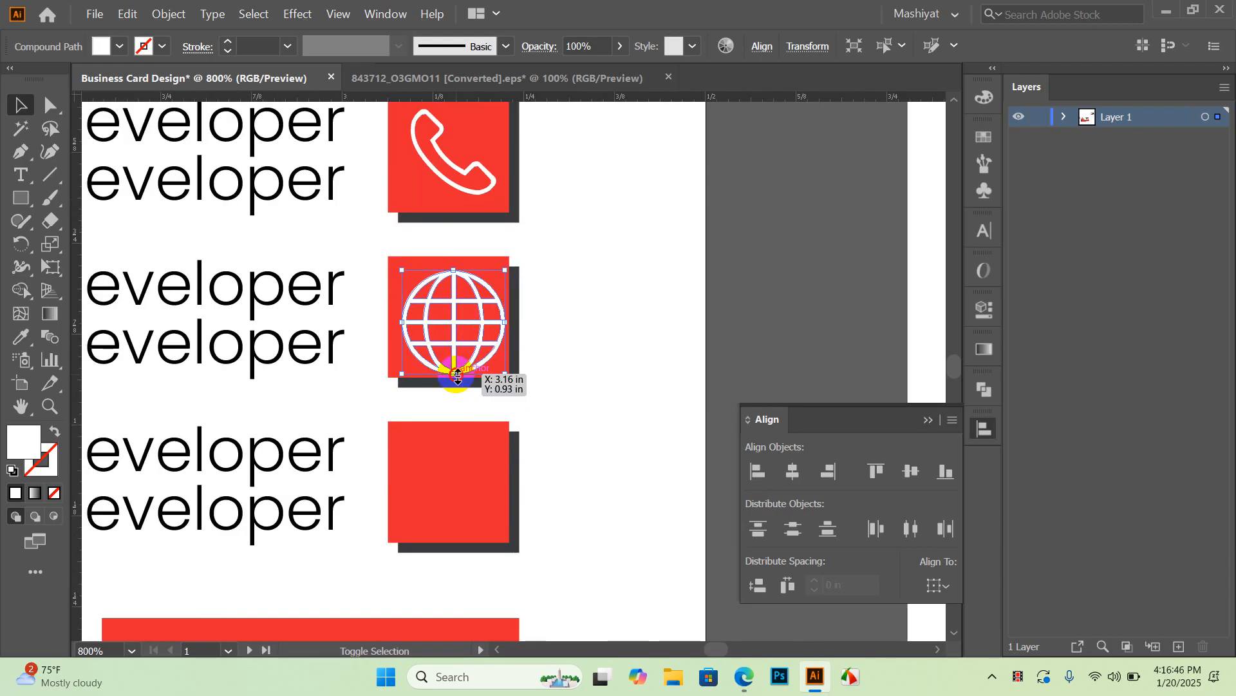
drag(458, 378, 431, 322)
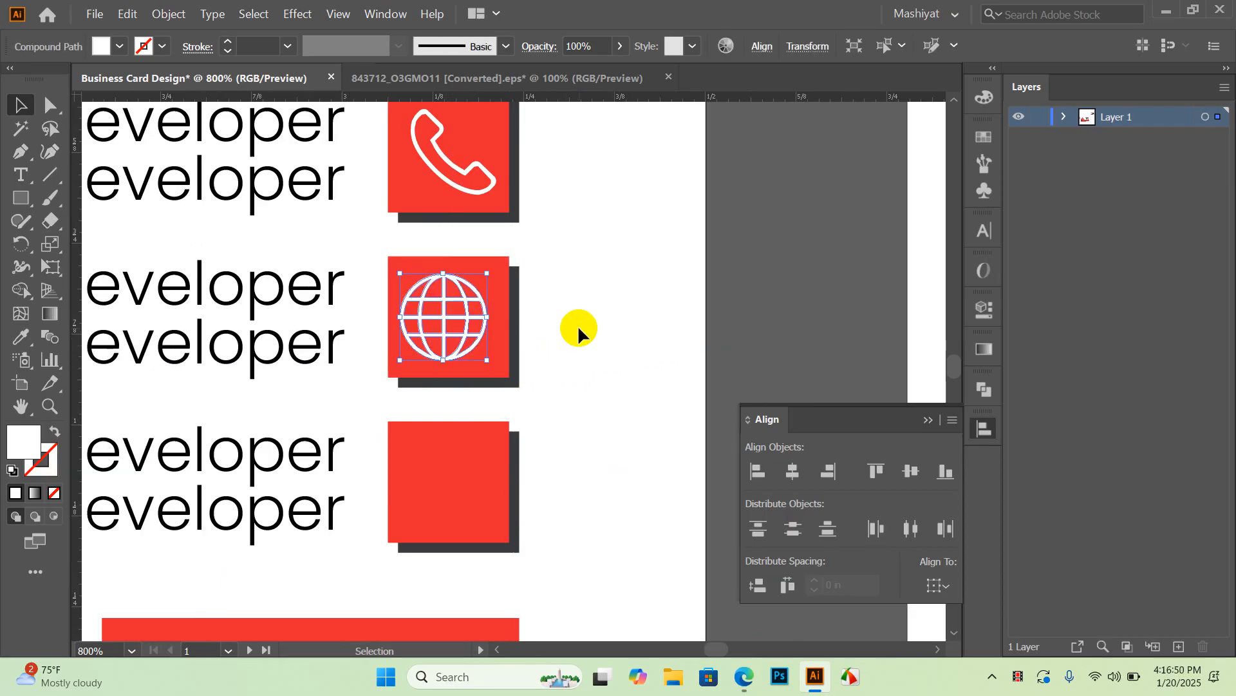
click(631, 338)
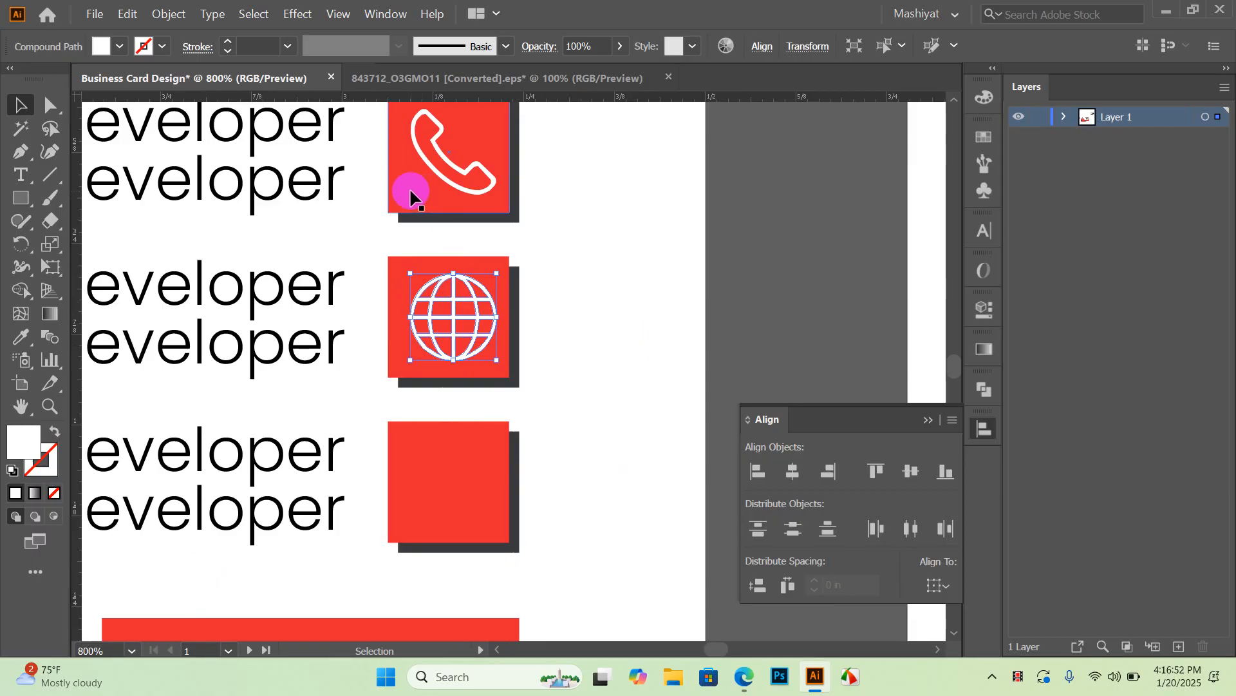
Step: Fine-tune the globe icon's position so it sits centred in the middle red square
click(338, 14)
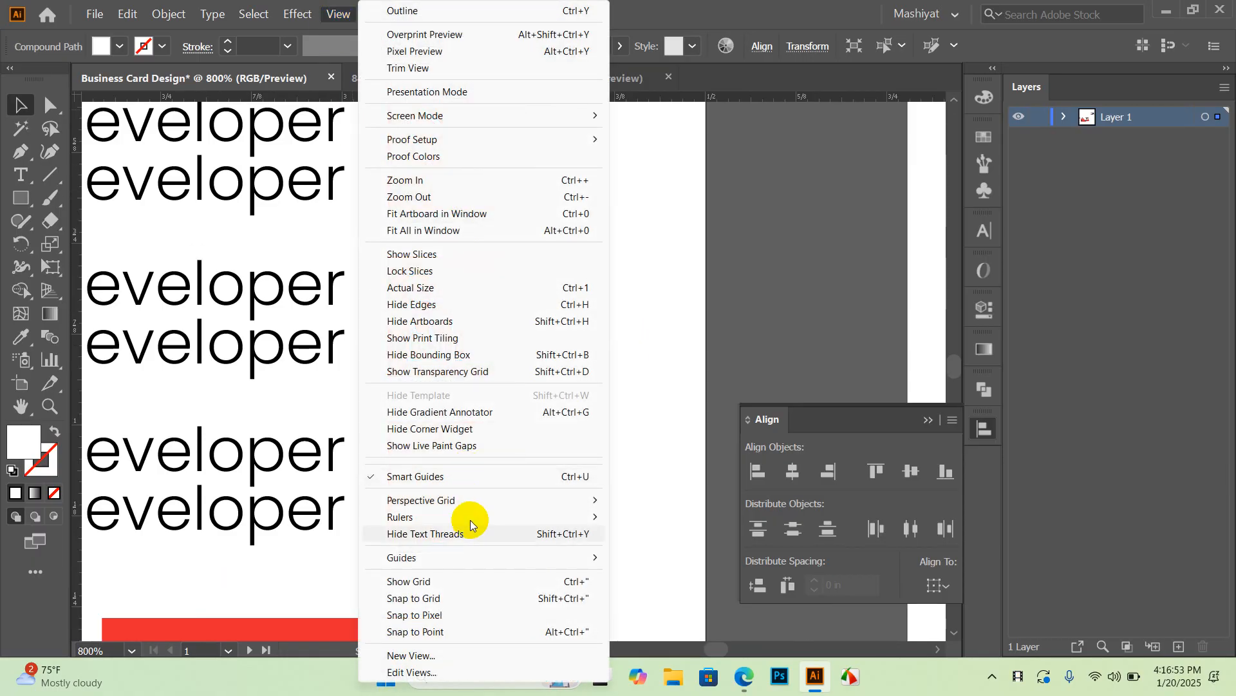
click(749, 258)
scroll(443, 347, up, 3)
scroll(468, 322, up, 2)
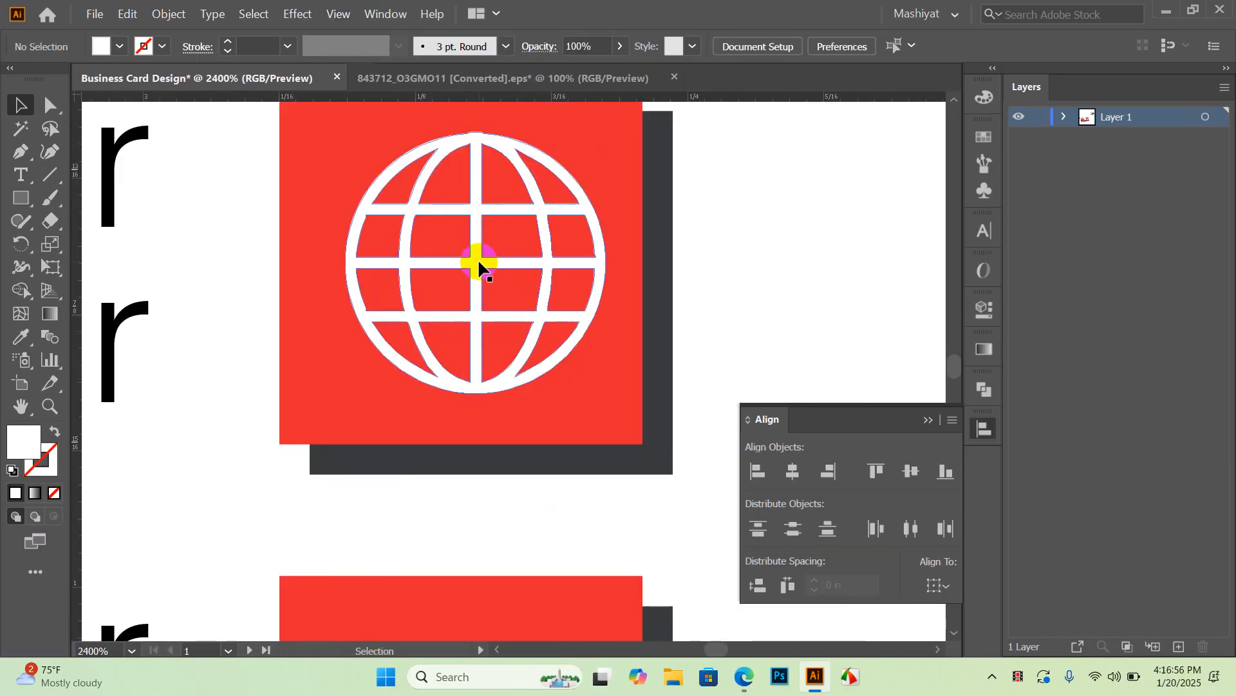
drag(473, 264, 469, 270)
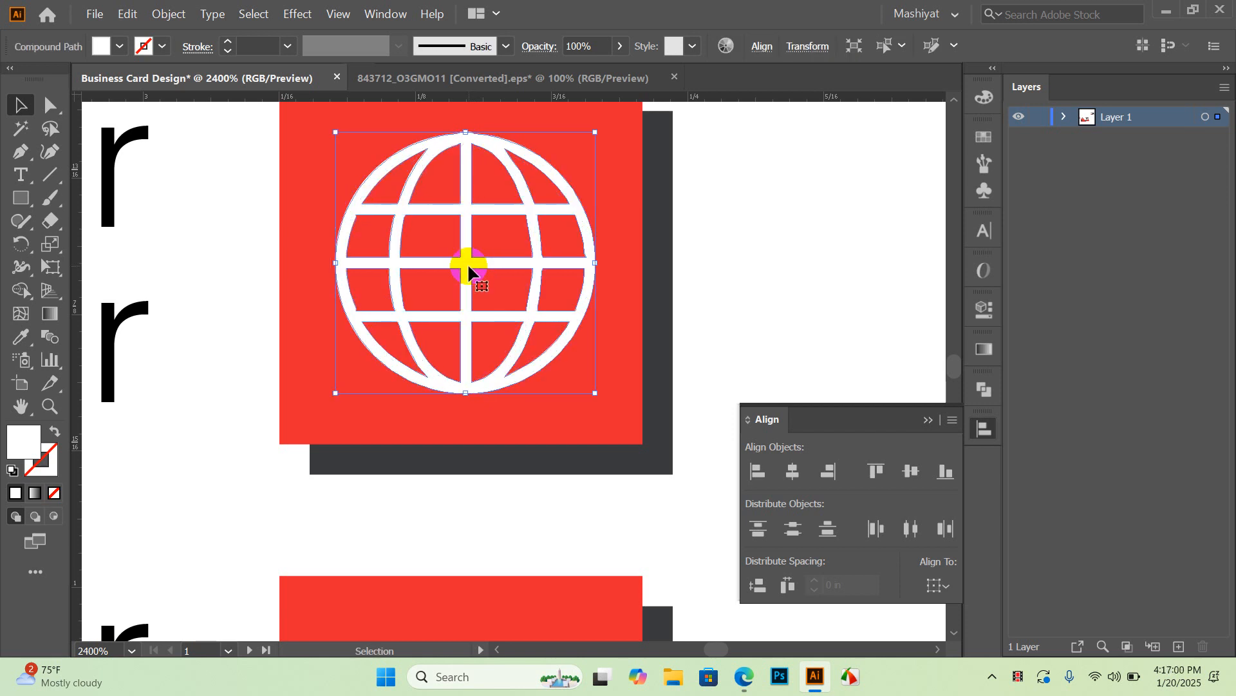
scroll(592, 315, down, 2)
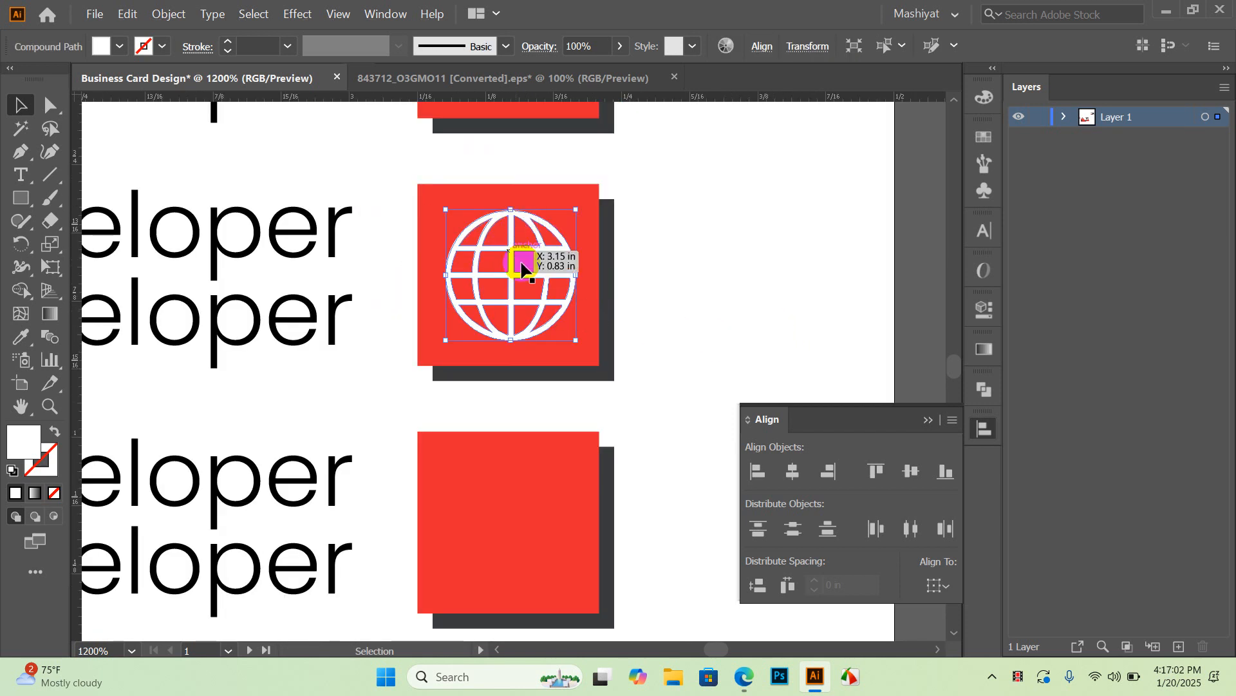
scroll(522, 251, down, 2)
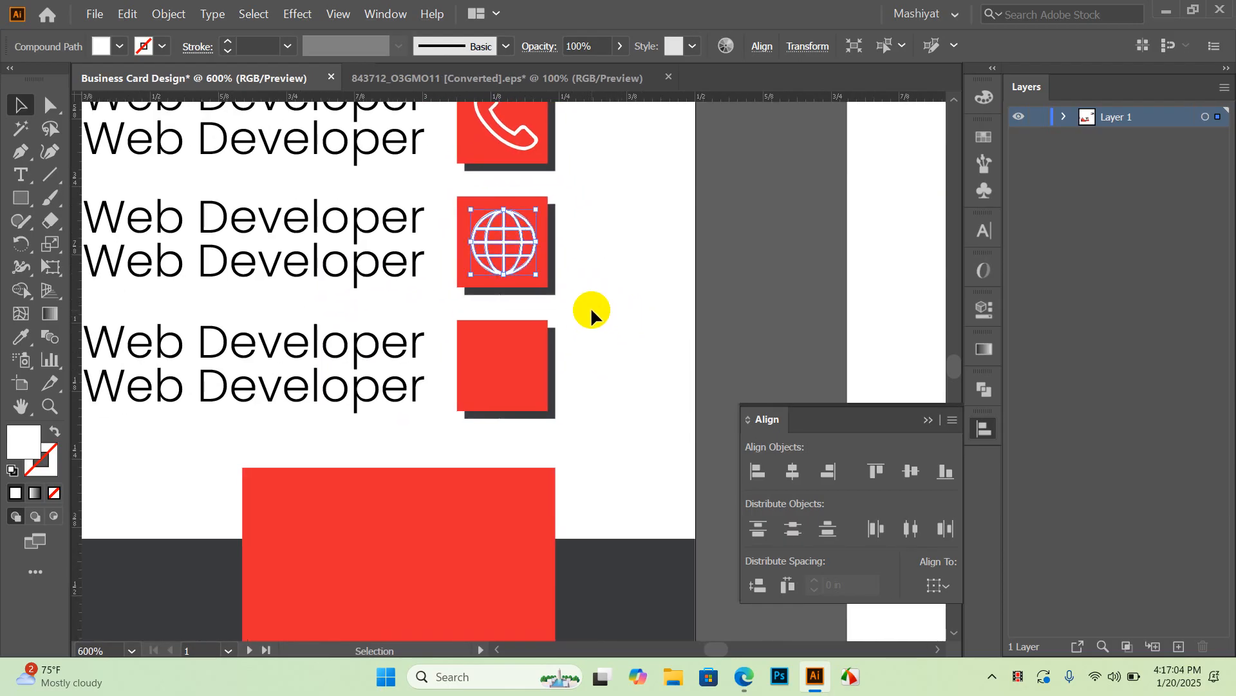
click(644, 282)
Step: Duplicate the large red square next to the envelope icon and centre the two on each other horizontally and vertically
scroll(526, 235, down, 1)
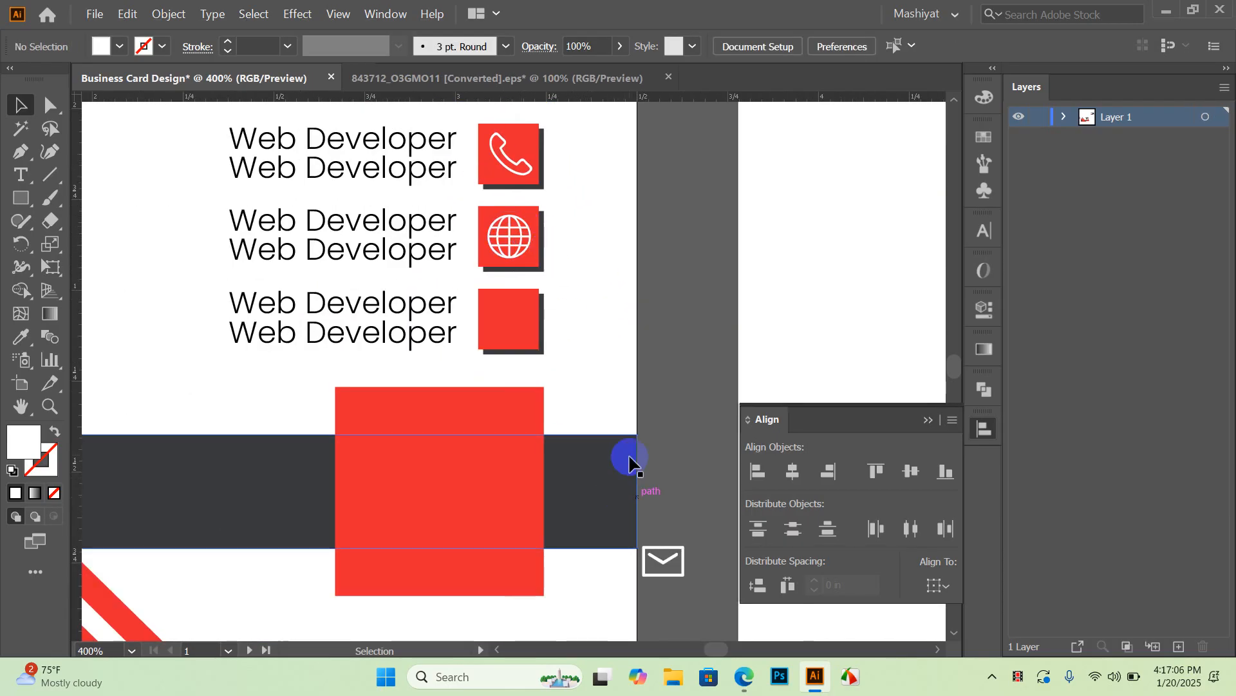
key(space)
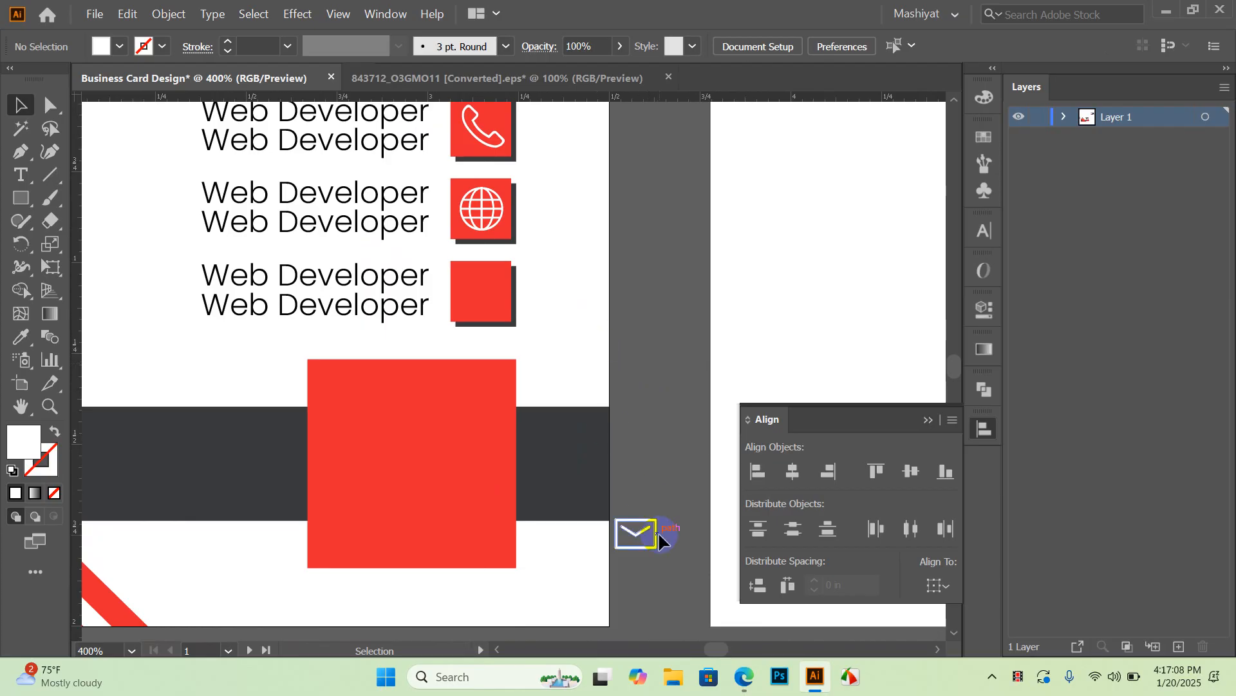
drag(669, 539, 601, 436)
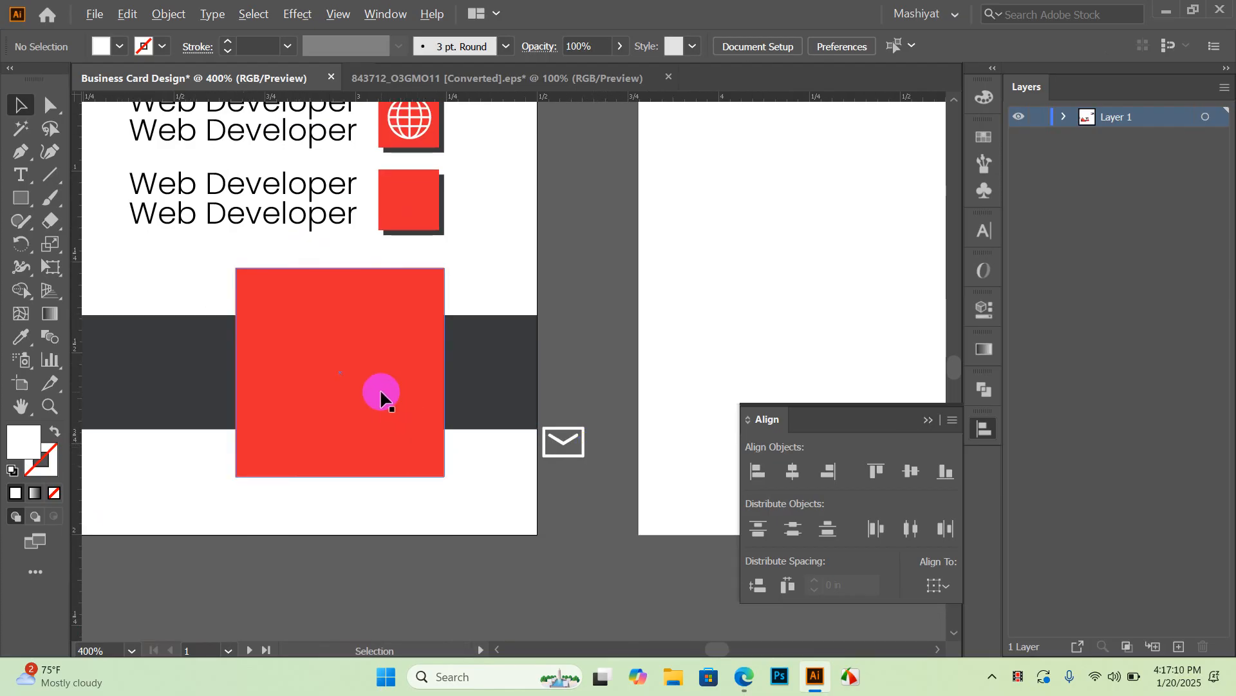
drag(381, 395, 554, 564)
drag(607, 358, 556, 174)
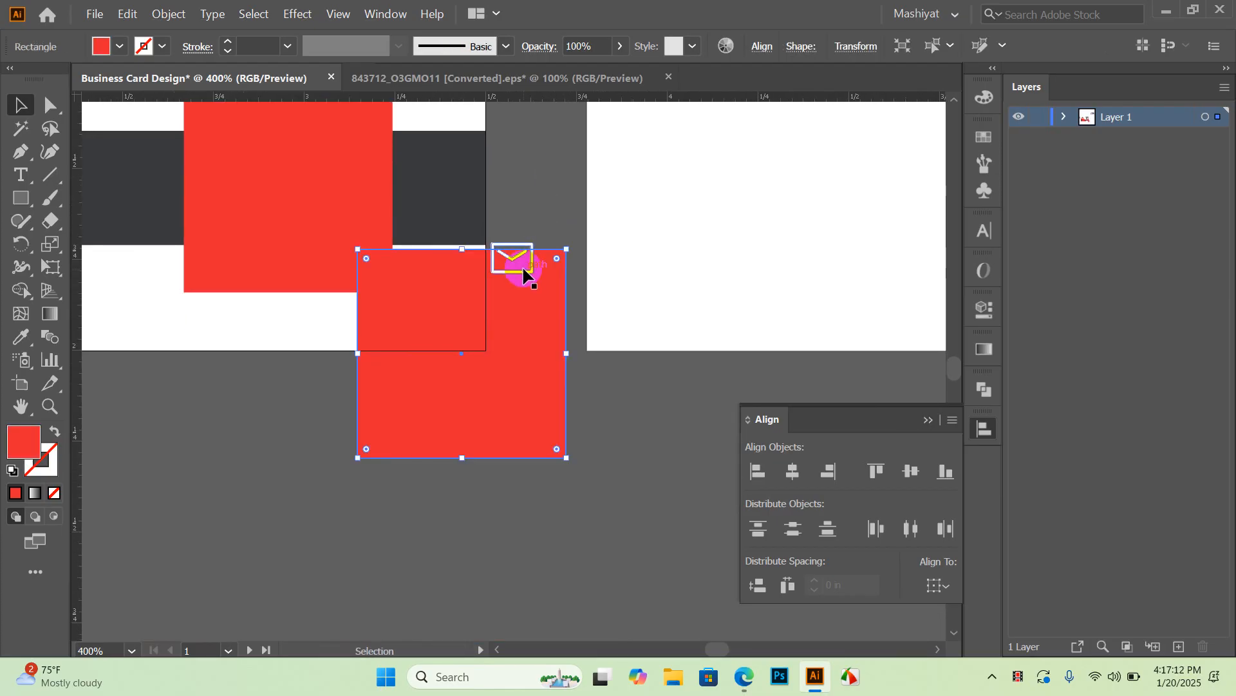
click(594, 385)
drag(541, 232, 513, 322)
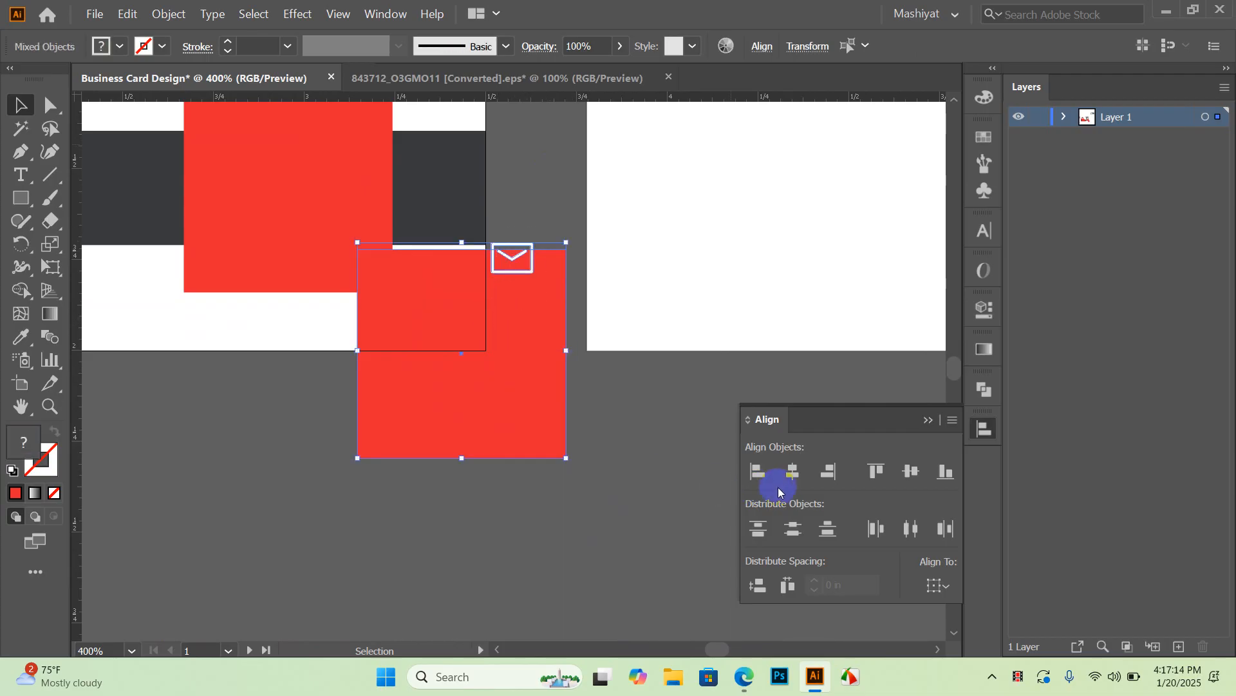
click(792, 470)
click(908, 469)
click(712, 472)
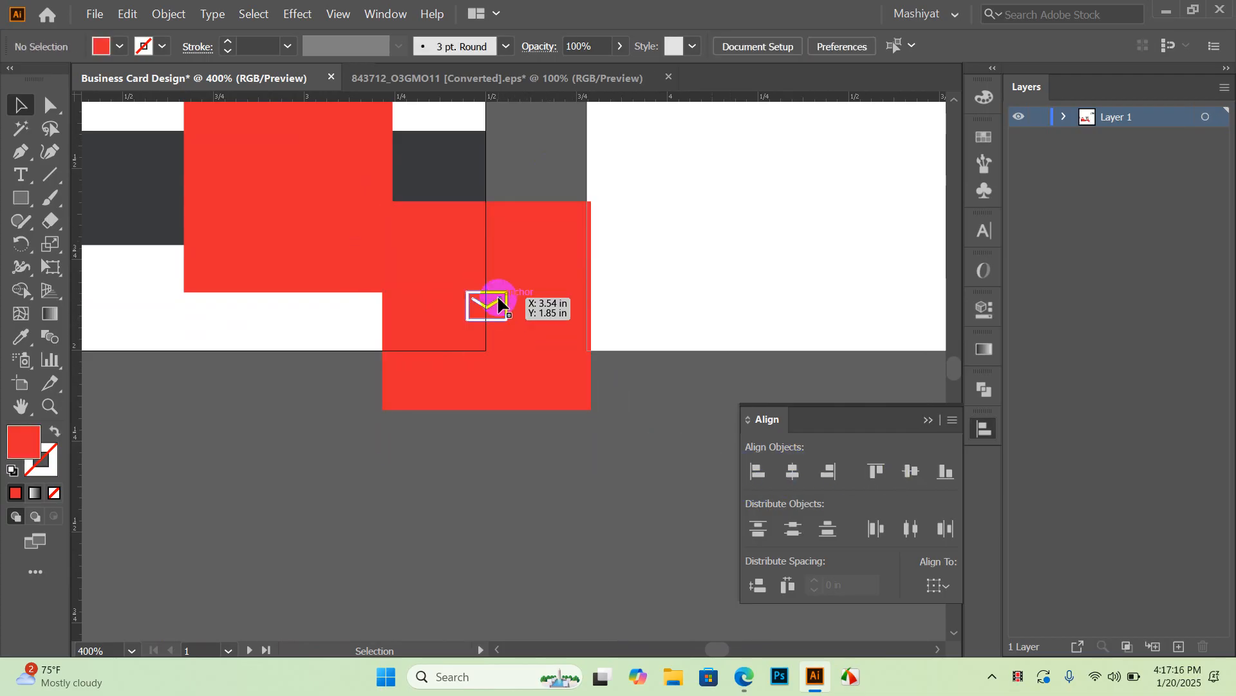
Step: Try moving the duplicate square with the envelope icon onto the card, then undo the move and delete the duplicate square
scroll(518, 330, up, 3)
scroll(519, 330, left, 2)
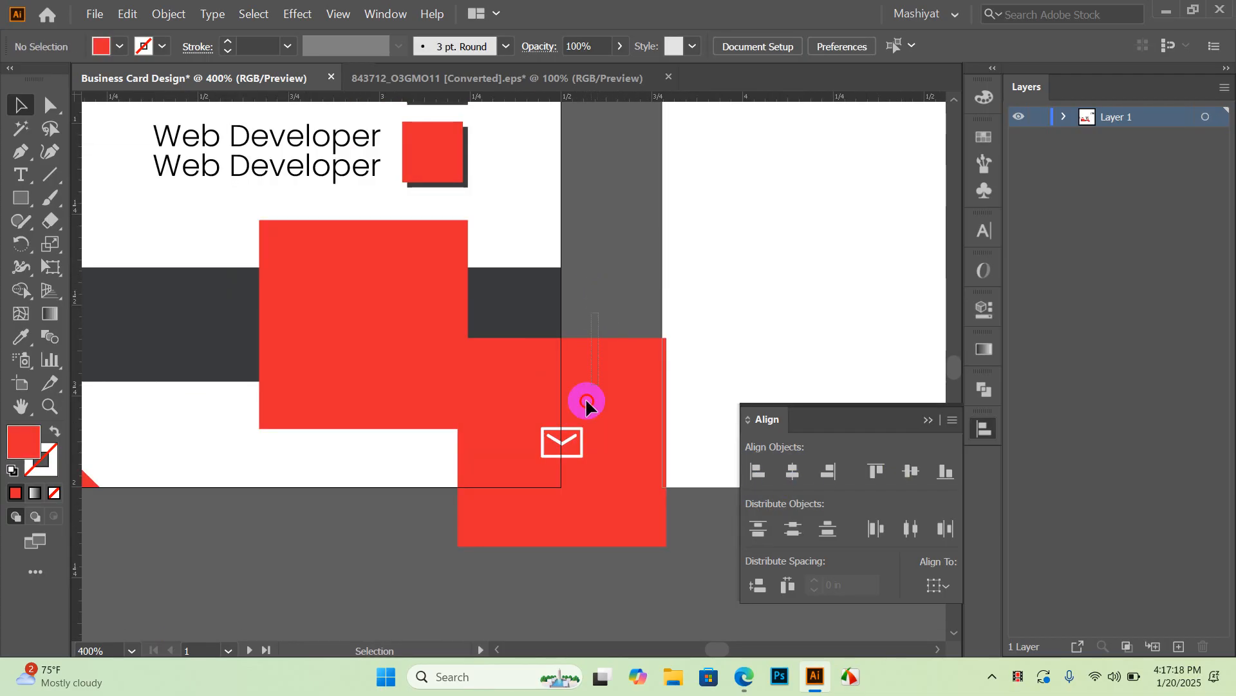
drag(586, 399, 465, 321)
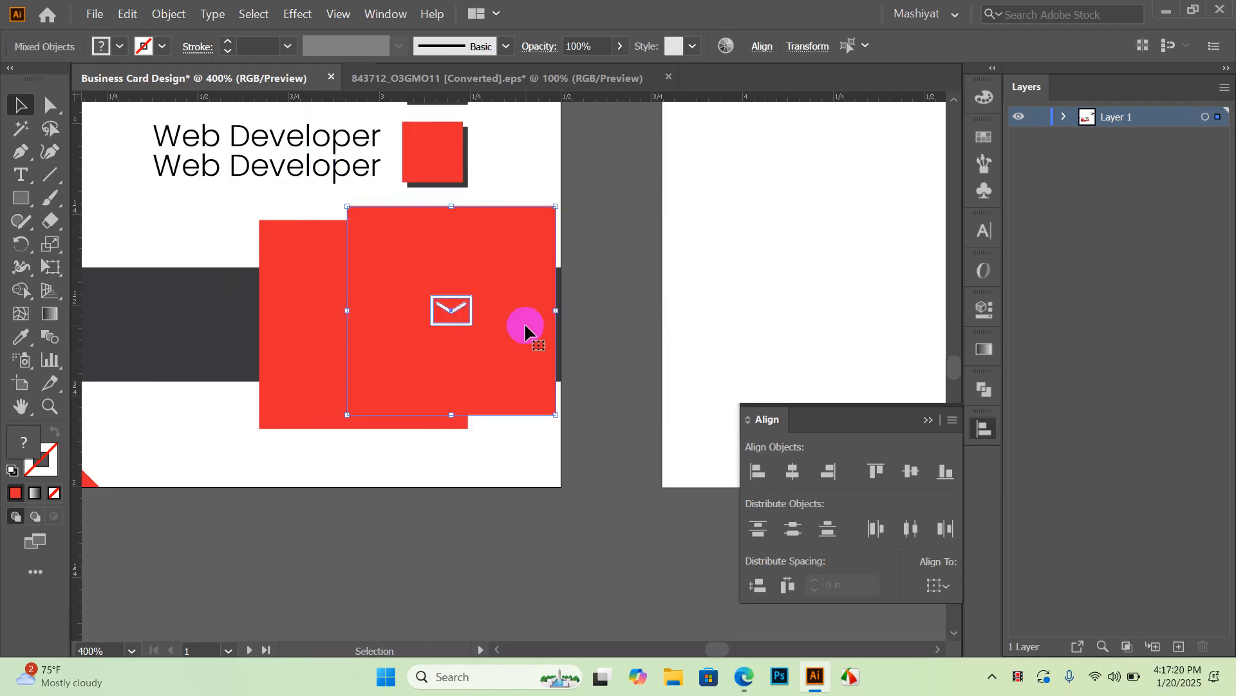
key(ctrl+z)
click(631, 292)
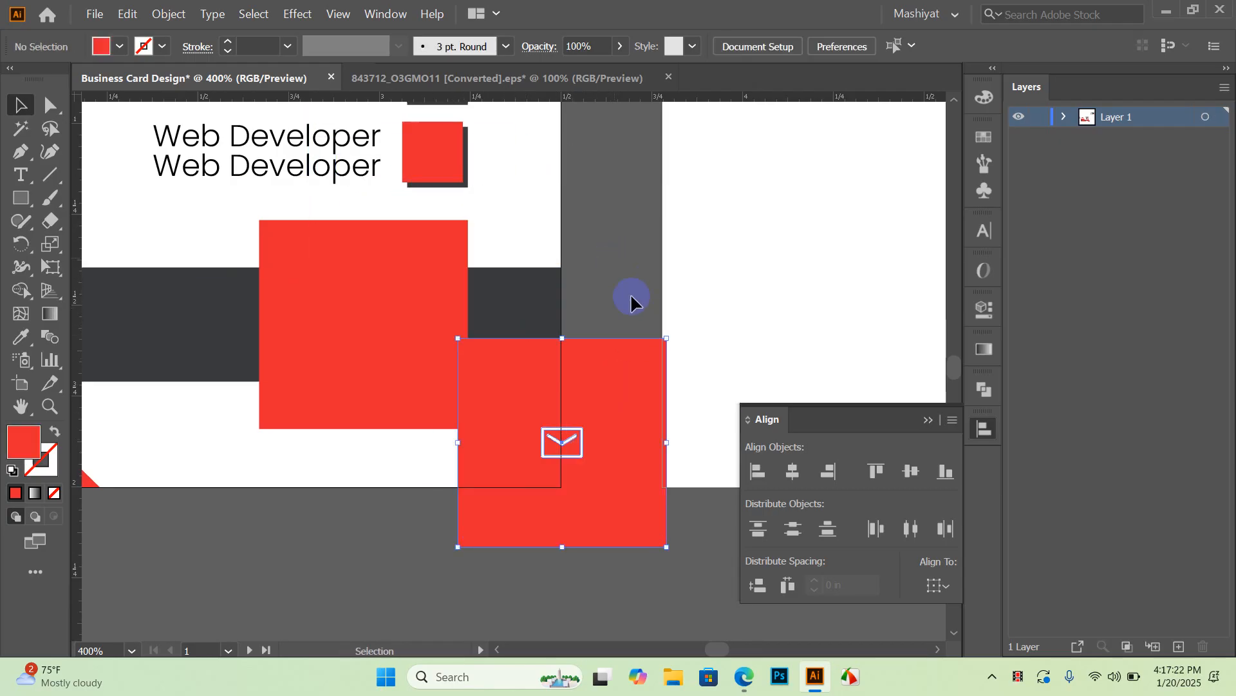
click(651, 368)
key(Delete)
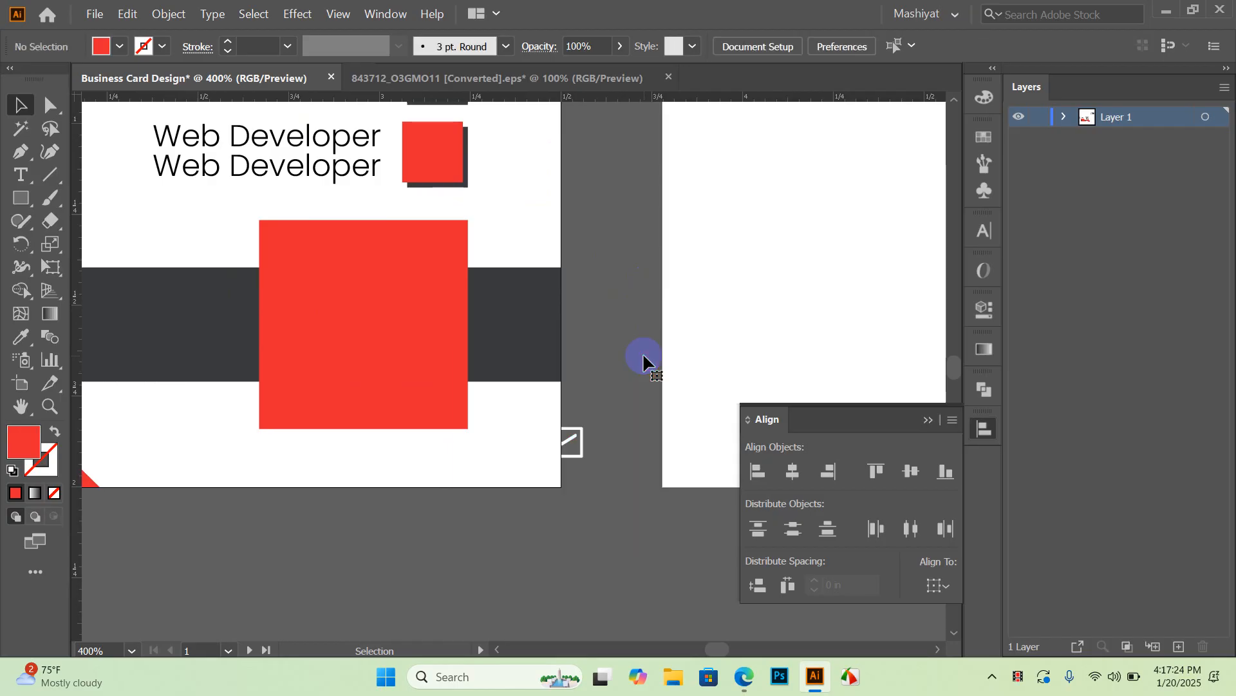
Step: Place the envelope icon on the bottom small red square and nudge it to the centre
drag(583, 442, 446, 132)
click(647, 194)
drag(634, 167, 673, 328)
scroll(470, 284, up, 2)
drag(514, 310, 609, 379)
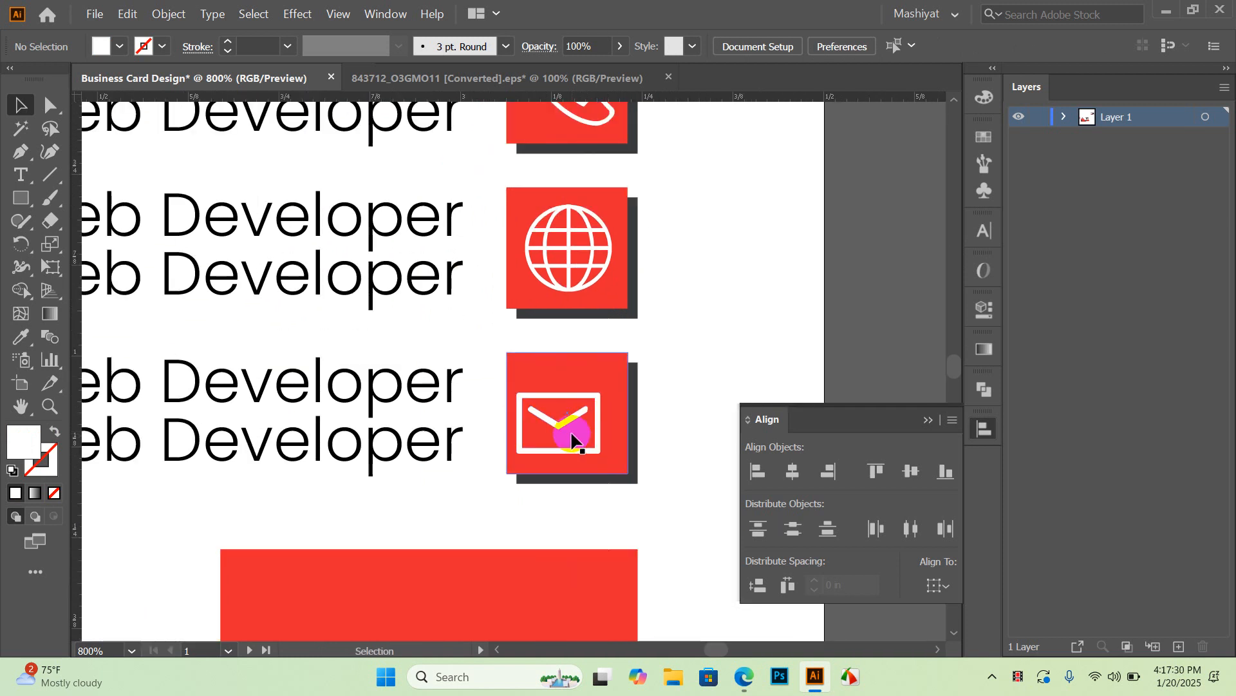
drag(572, 428, 571, 421)
drag(775, 269, 760, 305)
drag(562, 457, 562, 453)
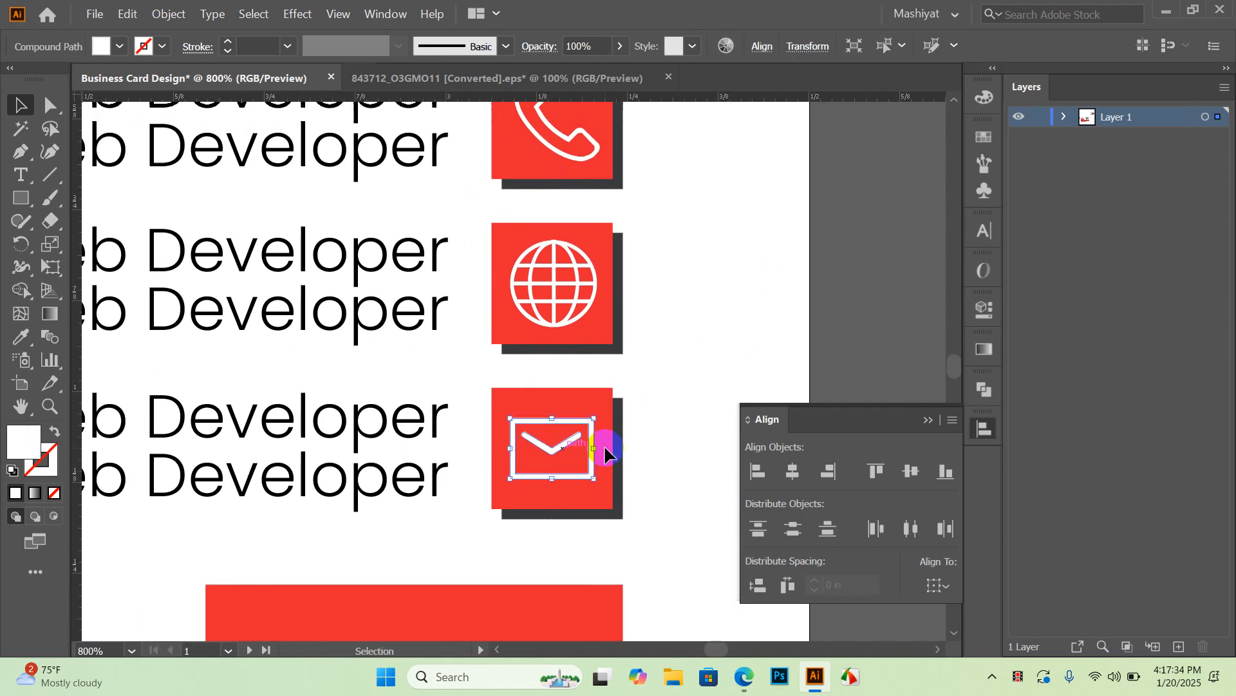
Step: Check the placement of the phone, globe and envelope icons on their red squares and review both artboards
click(760, 398)
click(550, 455)
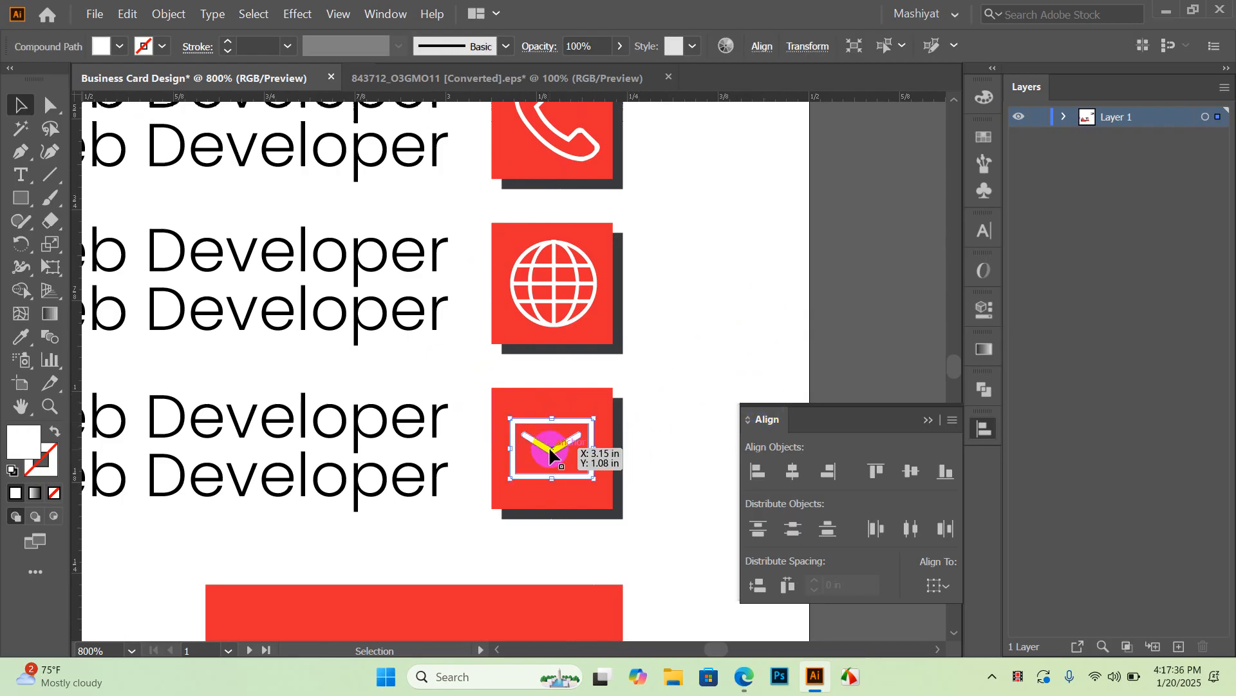
click(677, 366)
scroll(677, 366, down, 1)
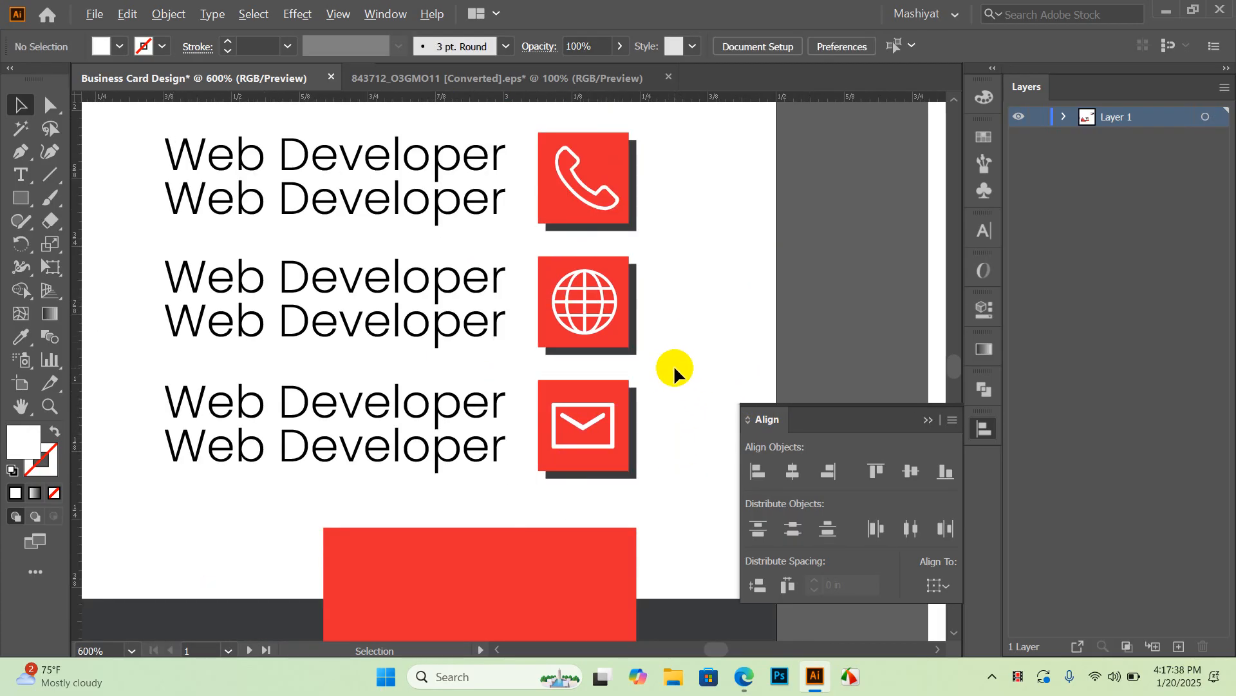
scroll(584, 149, up, 1)
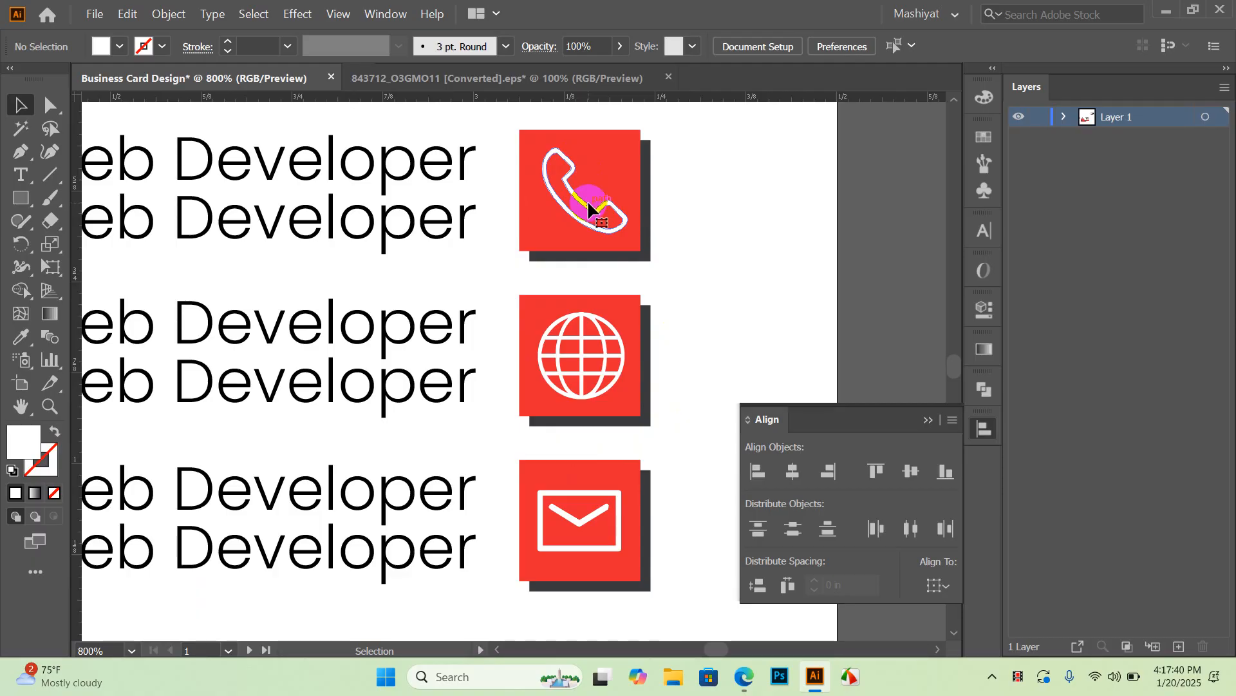
click(588, 208)
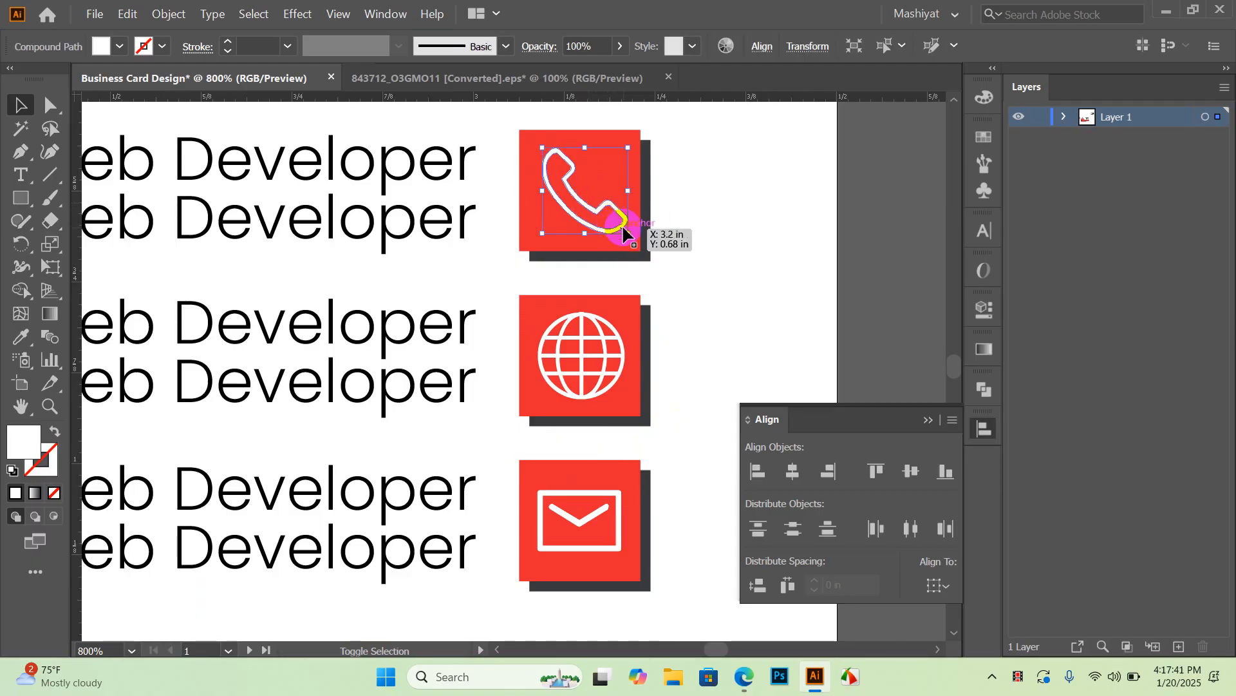
click(789, 250)
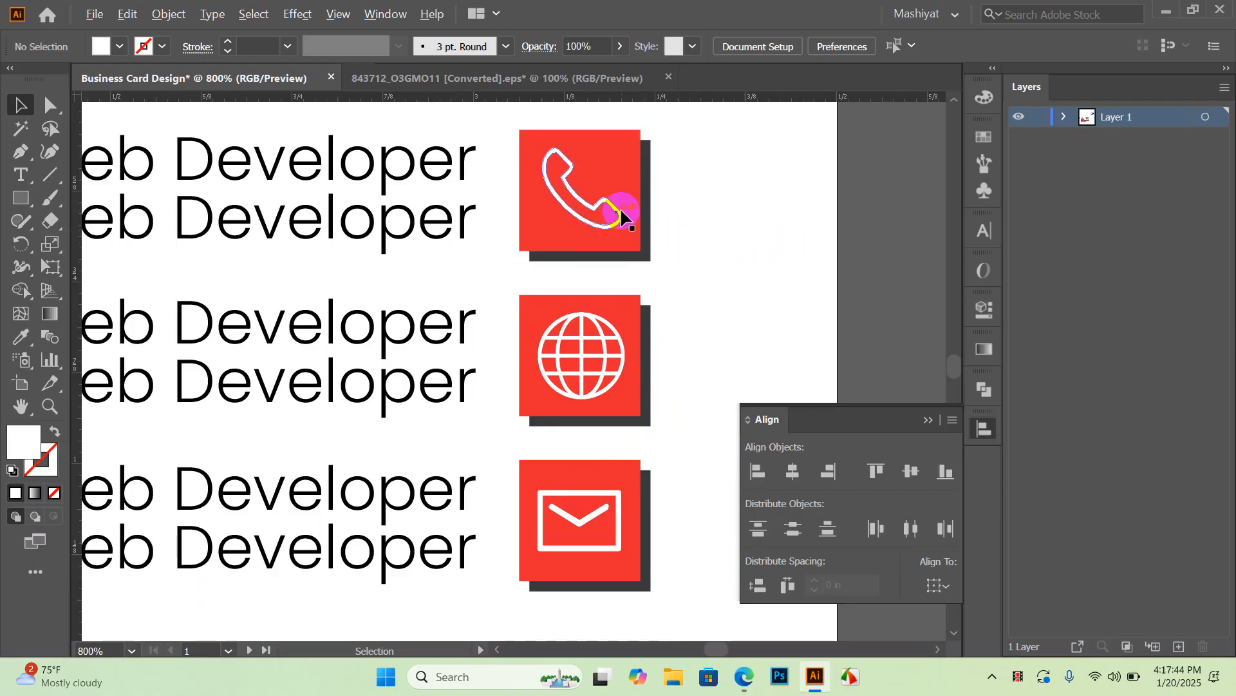
scroll(621, 218, down, 4)
scroll(649, 213, down, 1)
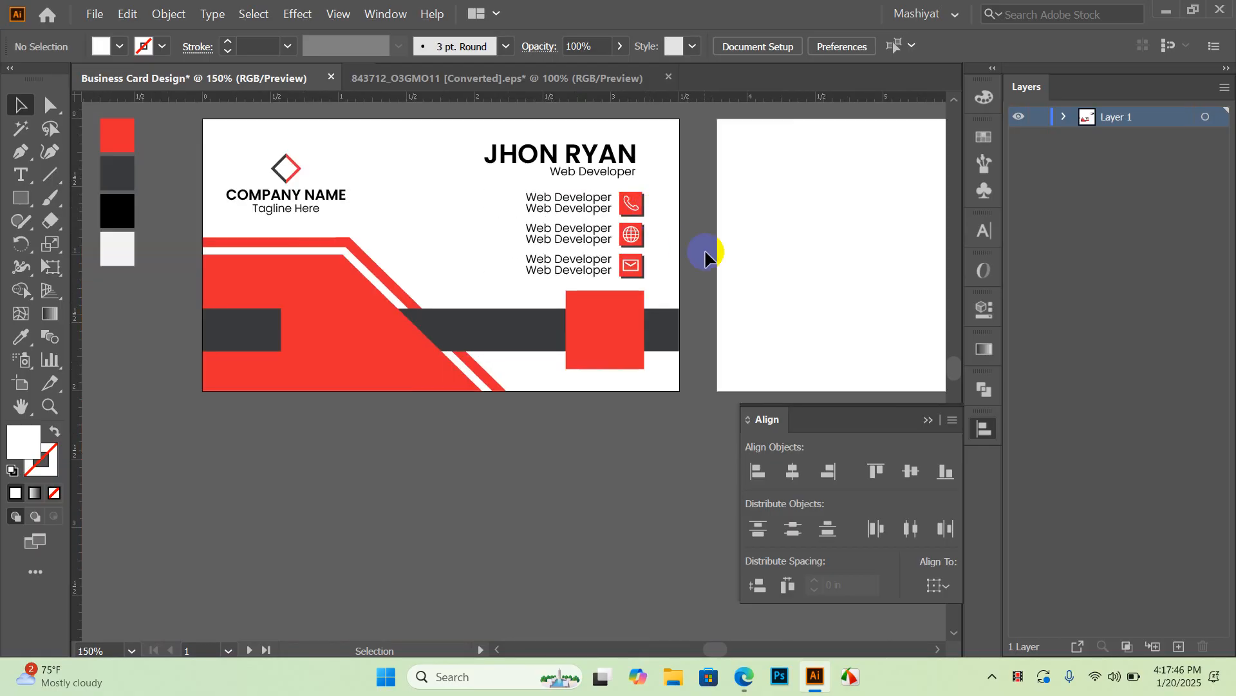
drag(745, 237, 503, 346)
scroll(607, 258, down, 1)
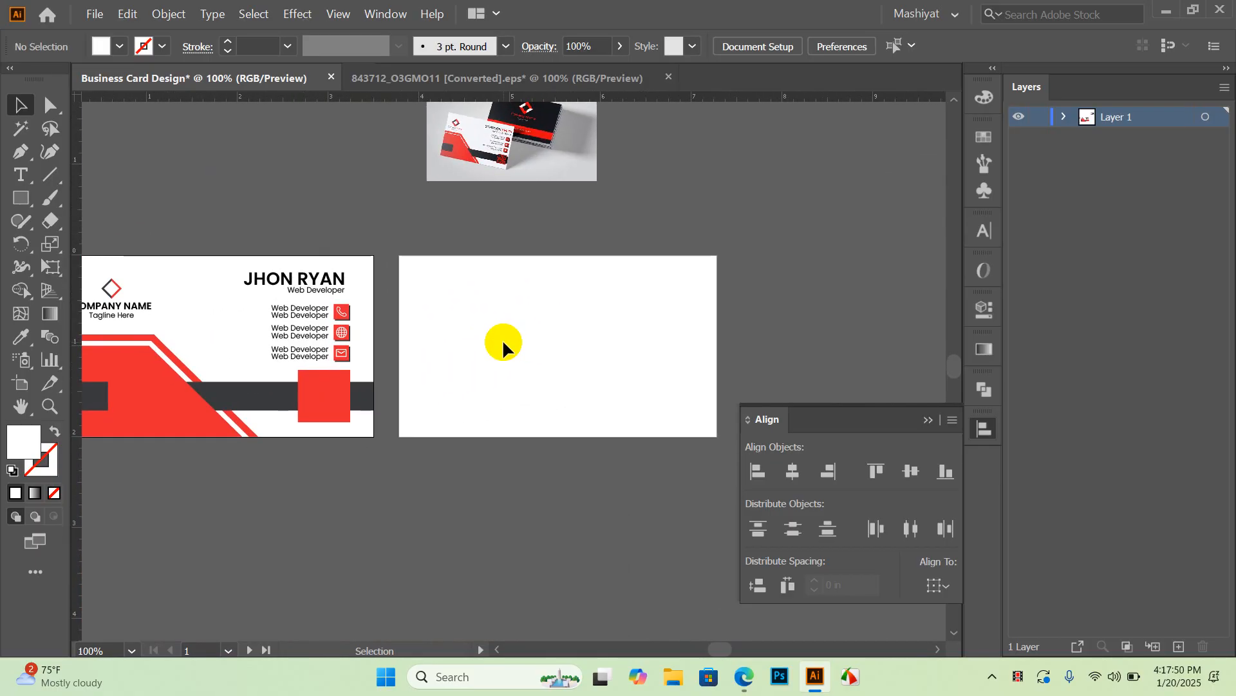
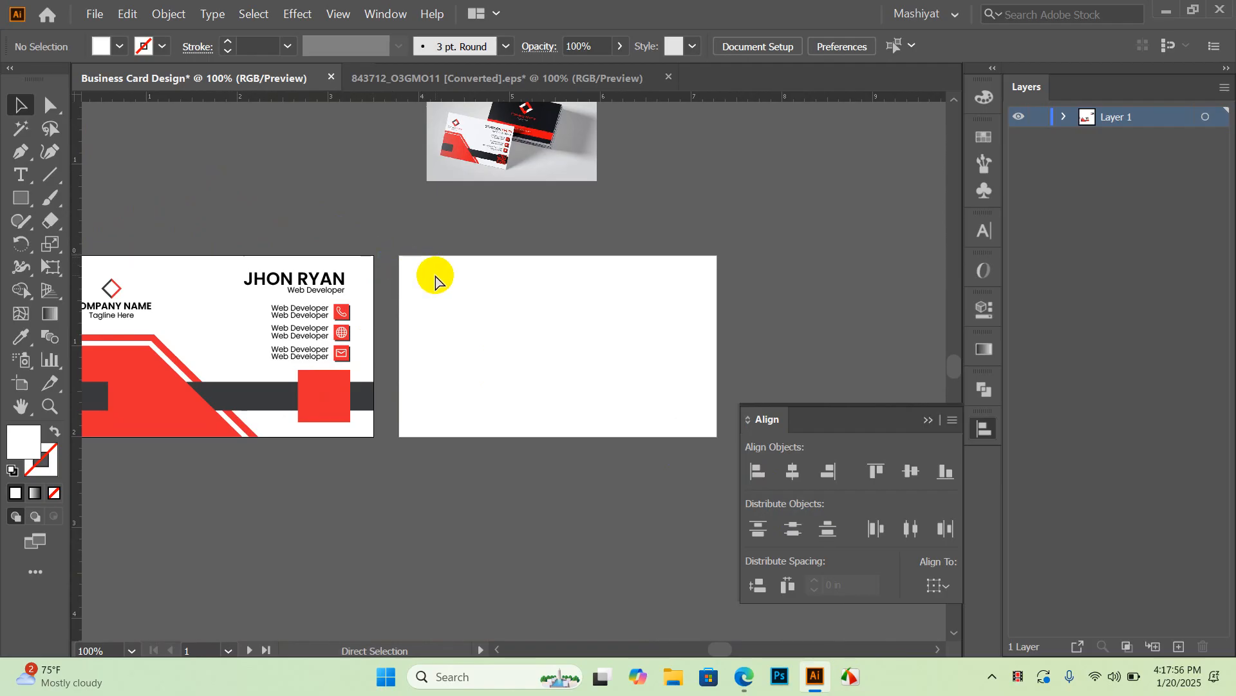
Step: Create a new landscape document of 3.5 x 2 in with two artboards
key(ctrl+n)
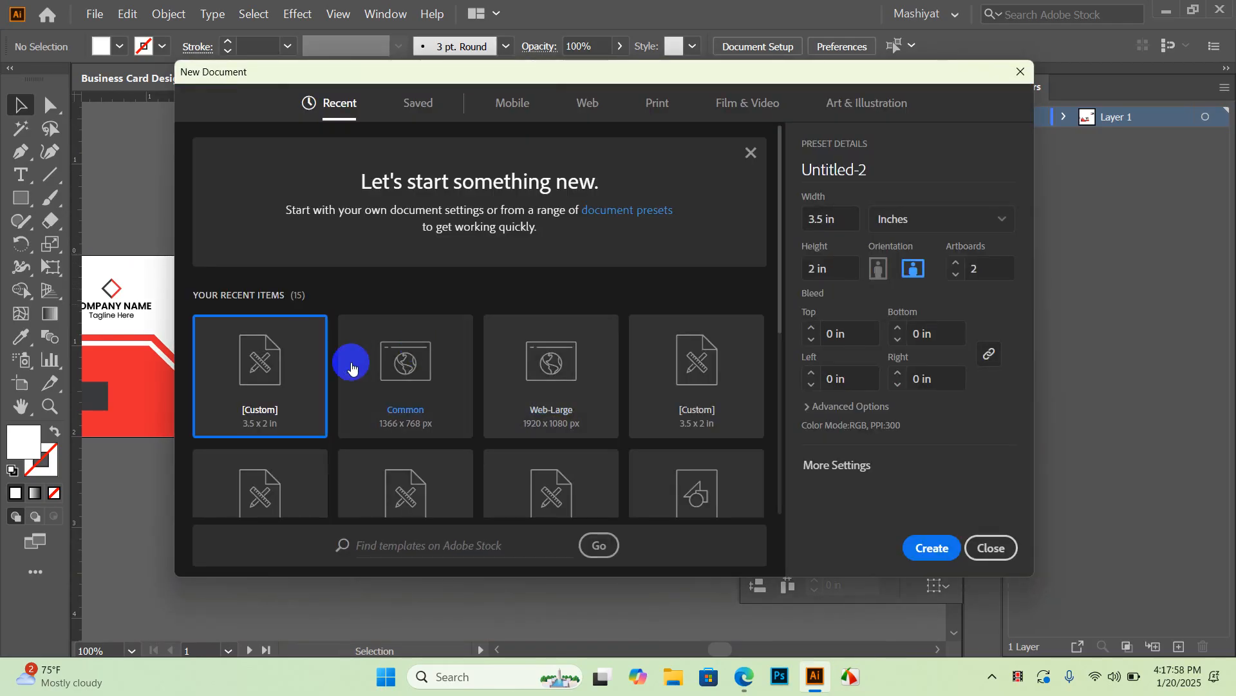
double_click(262, 372)
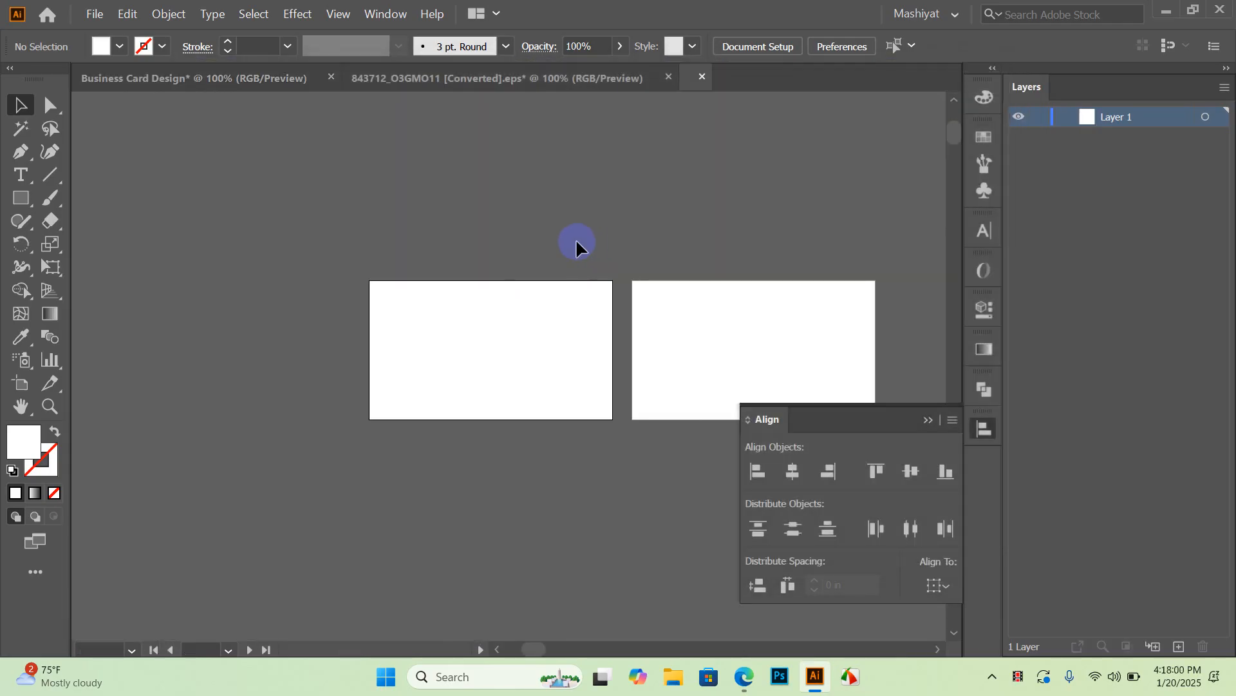
click(607, 322)
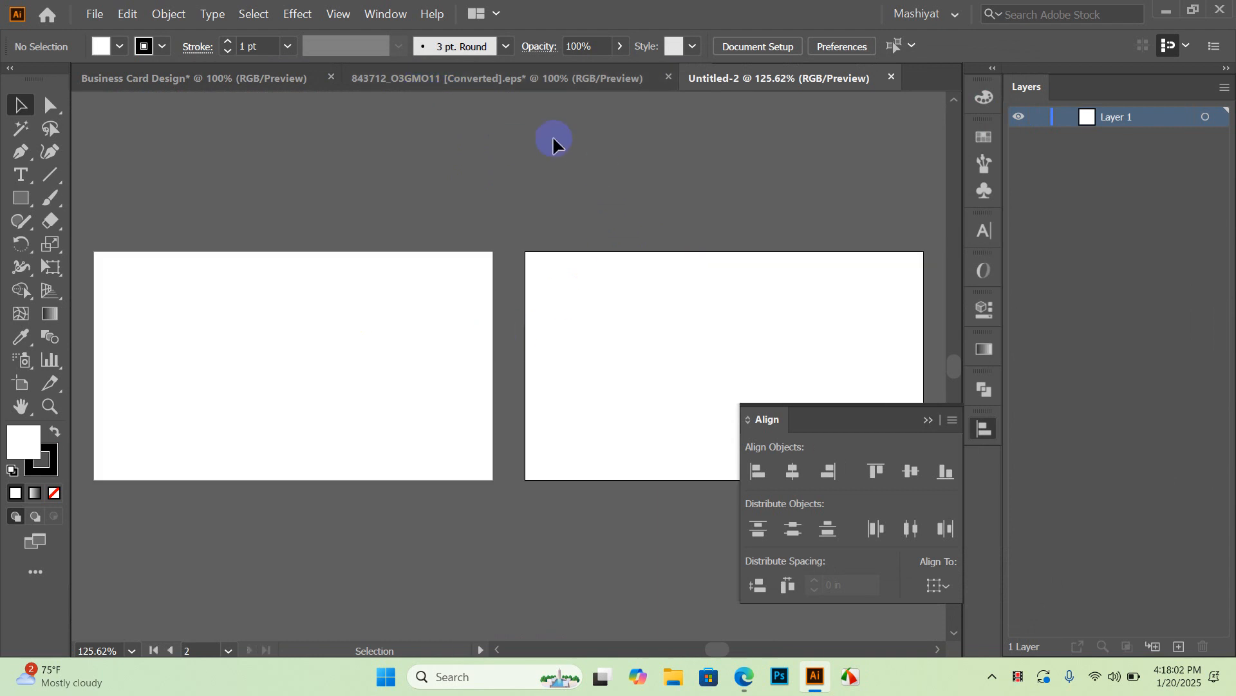
Step: Copy the three red icon squares from the business card document onto the first artboard of the new document
click(269, 85)
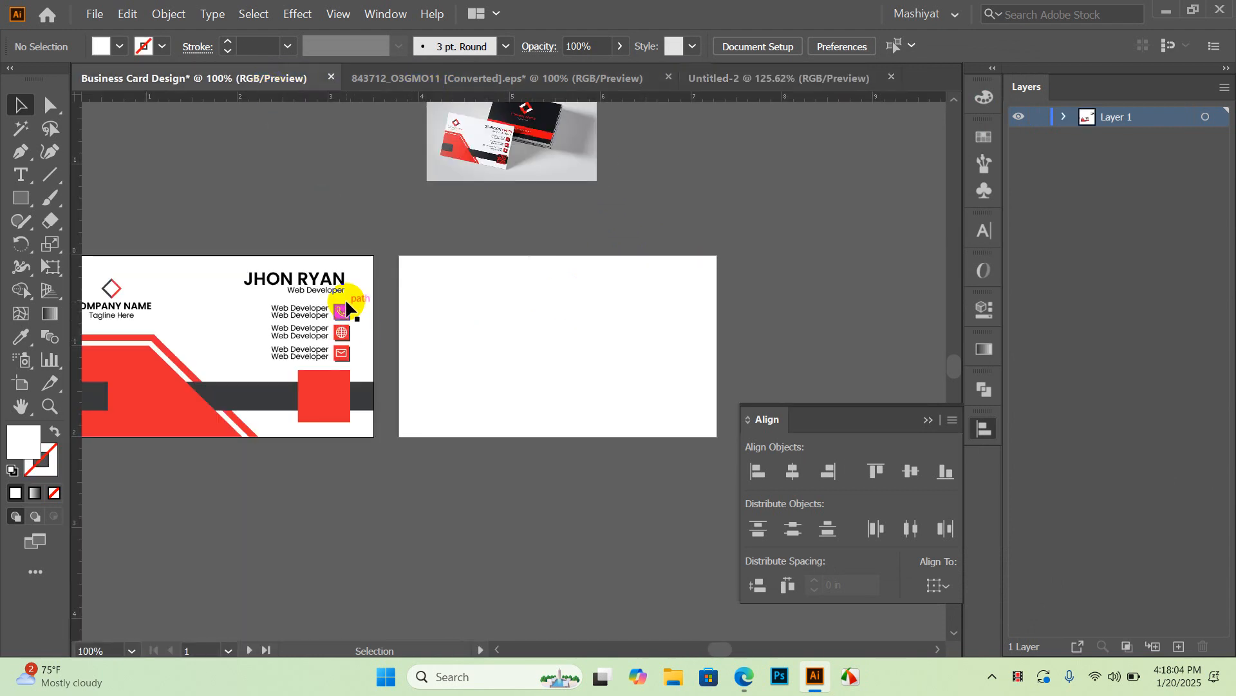
drag(358, 304, 739, 83)
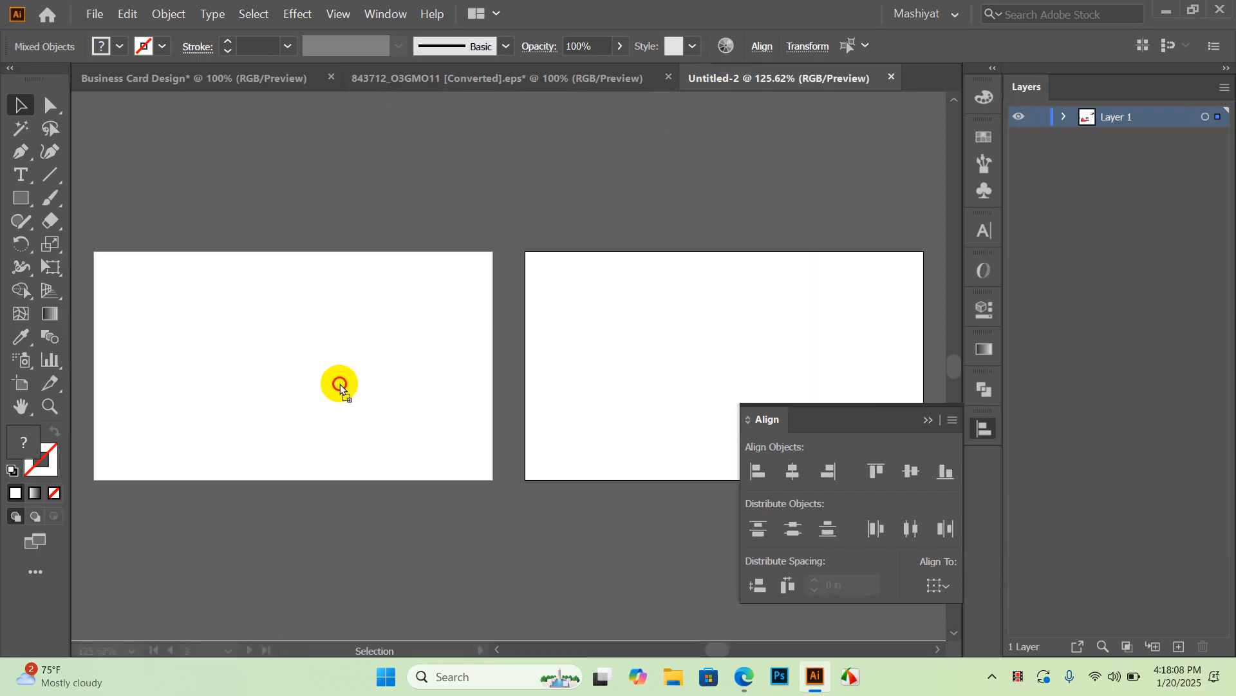
drag(340, 384, 344, 381)
click(413, 360)
key(ctrl+equal)
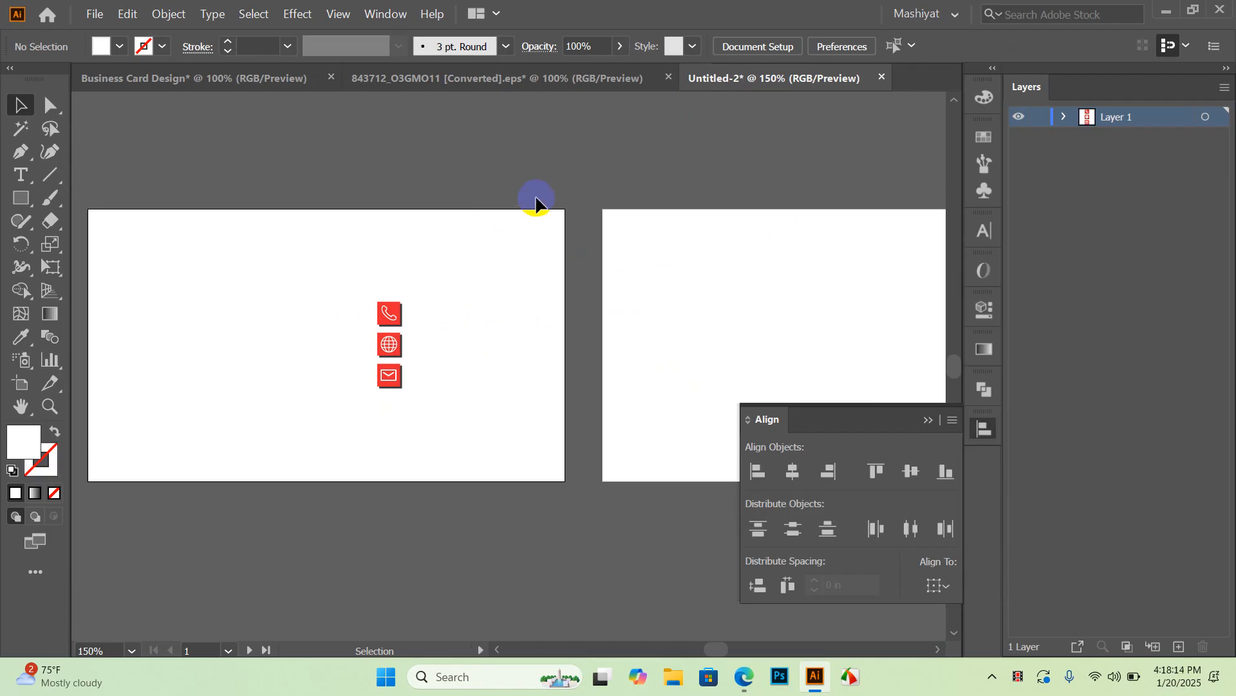
Step: Close the untitled document and the converted EPS file without saving either one
click(883, 77)
click(715, 362)
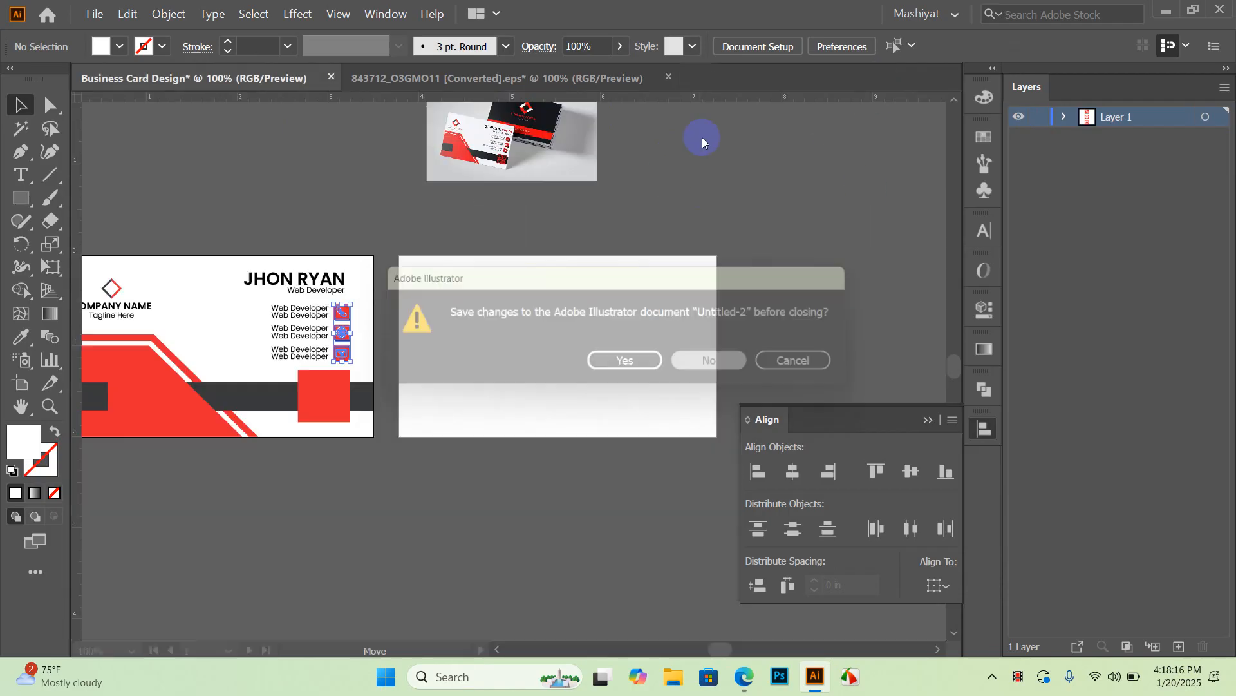
click(669, 77)
click(711, 359)
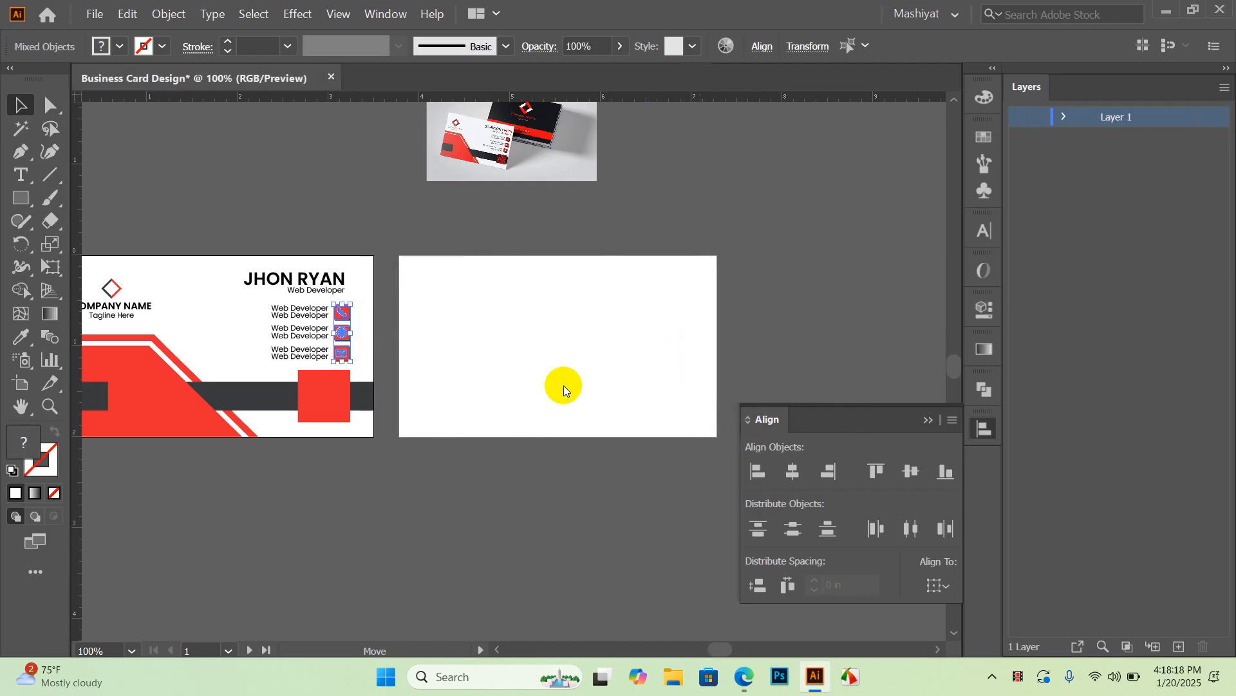
Step: Deselect the icons and draw a rectangle from corner to corner over the empty second artboard
scroll(332, 366, up, 2)
scroll(442, 314, down, 2)
click(606, 296)
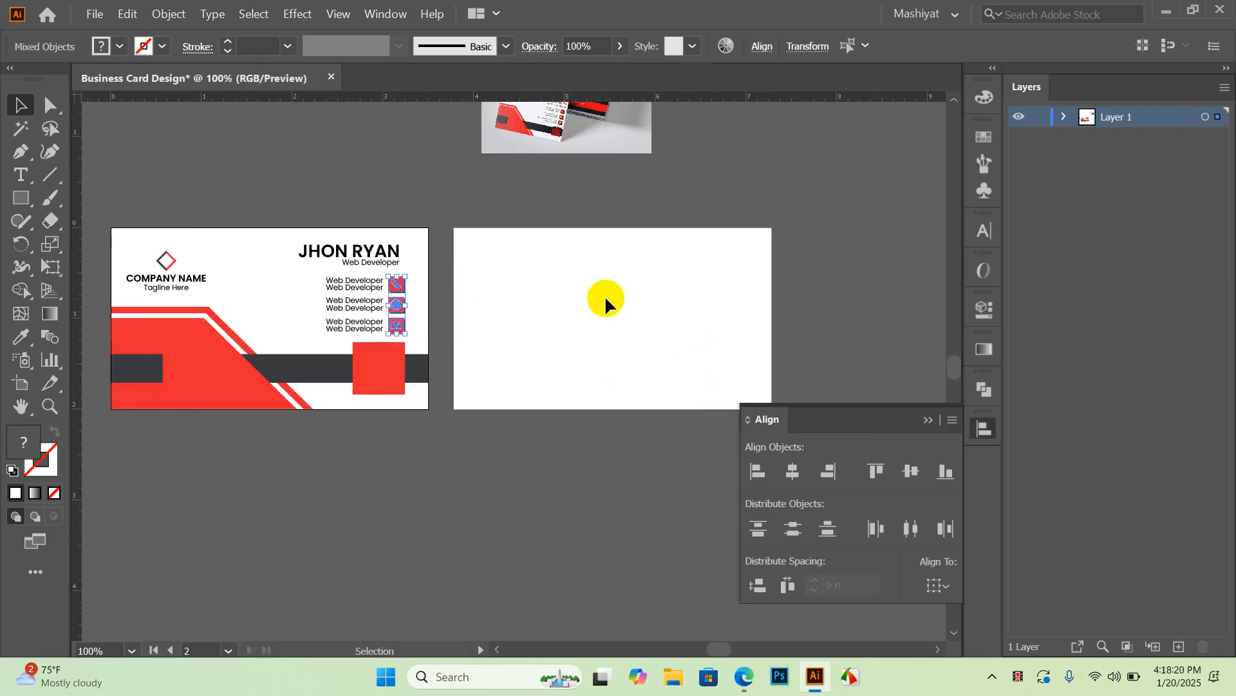
drag(657, 281, 583, 326)
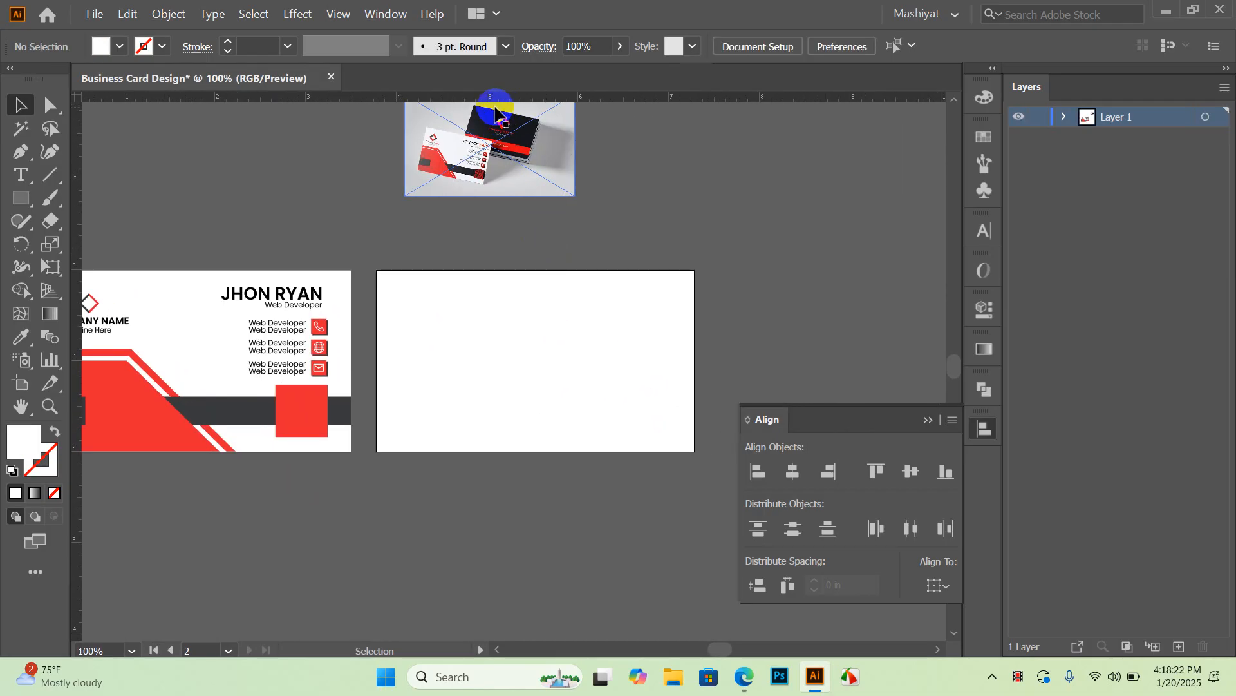
scroll(511, 133, up, 1)
scroll(509, 137, down, 1)
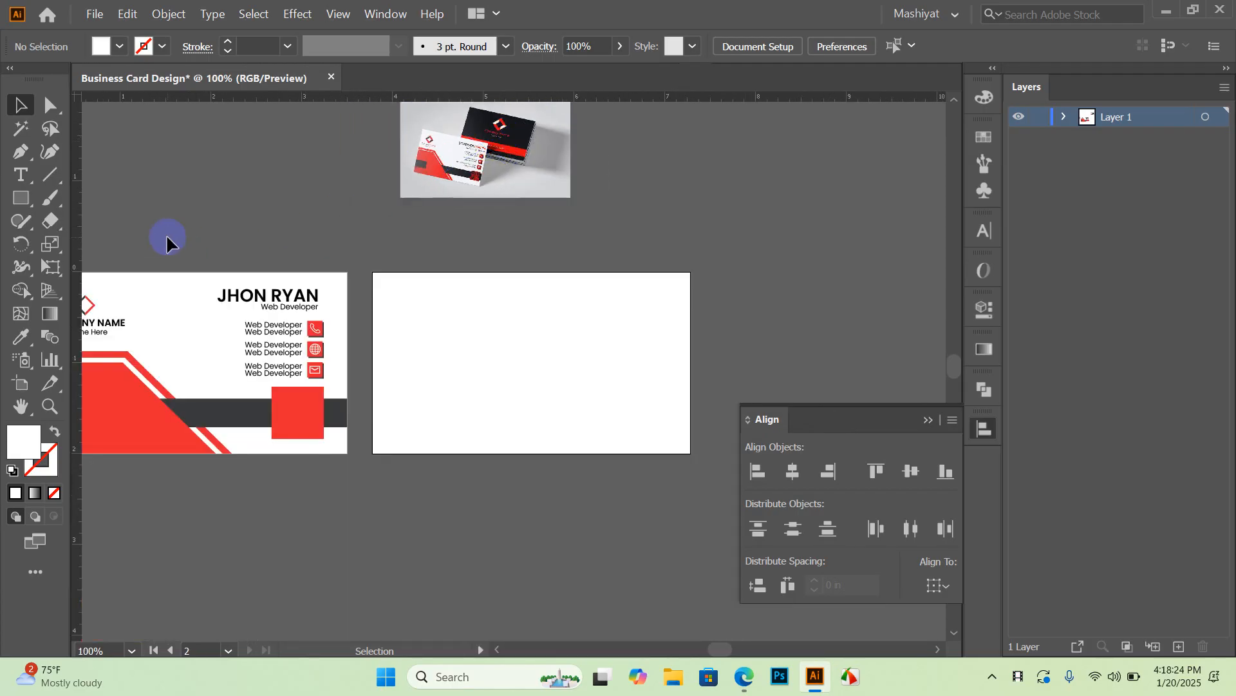
click(20, 199)
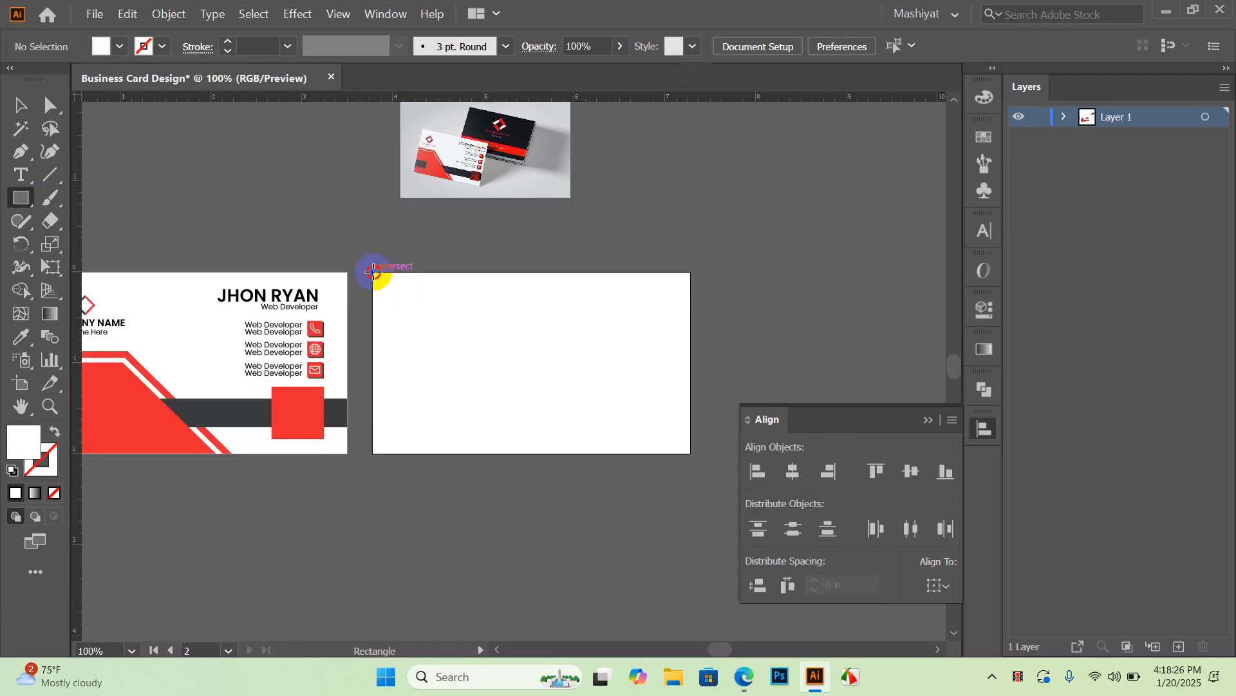
drag(373, 272, 691, 453)
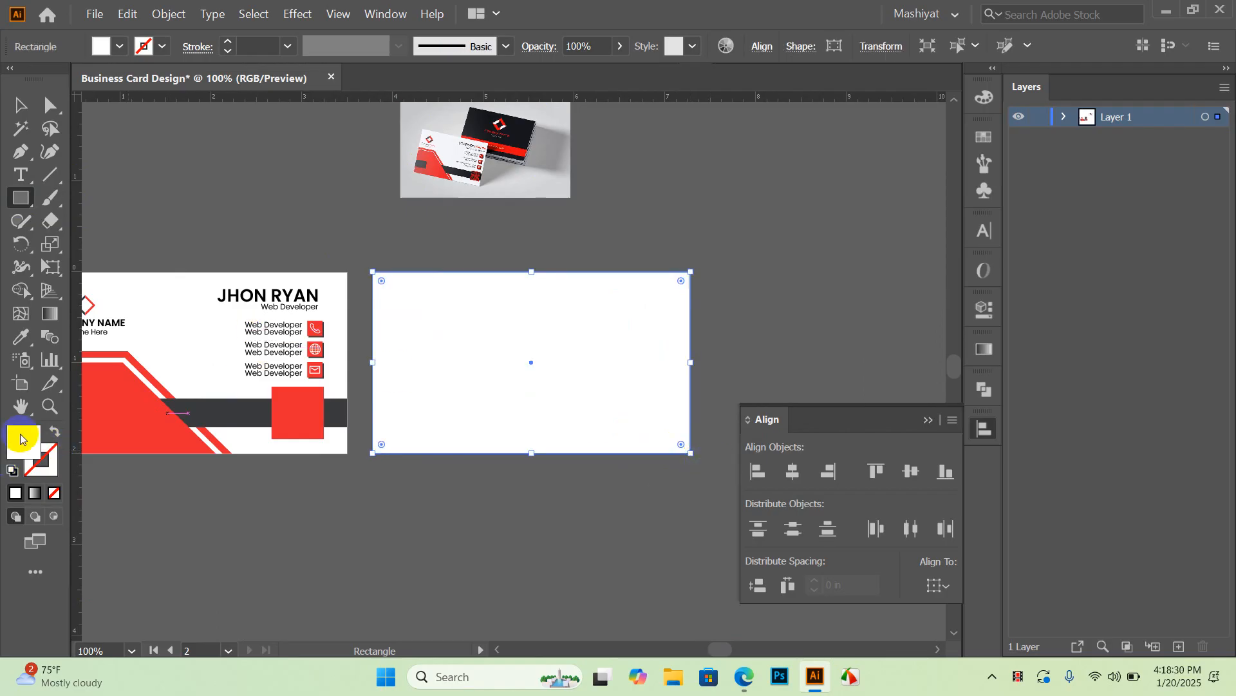
Step: Fill the rectangle with the mockup's black, then replace it with the dark grey sampled from the front card's horizontal band
click(20, 336)
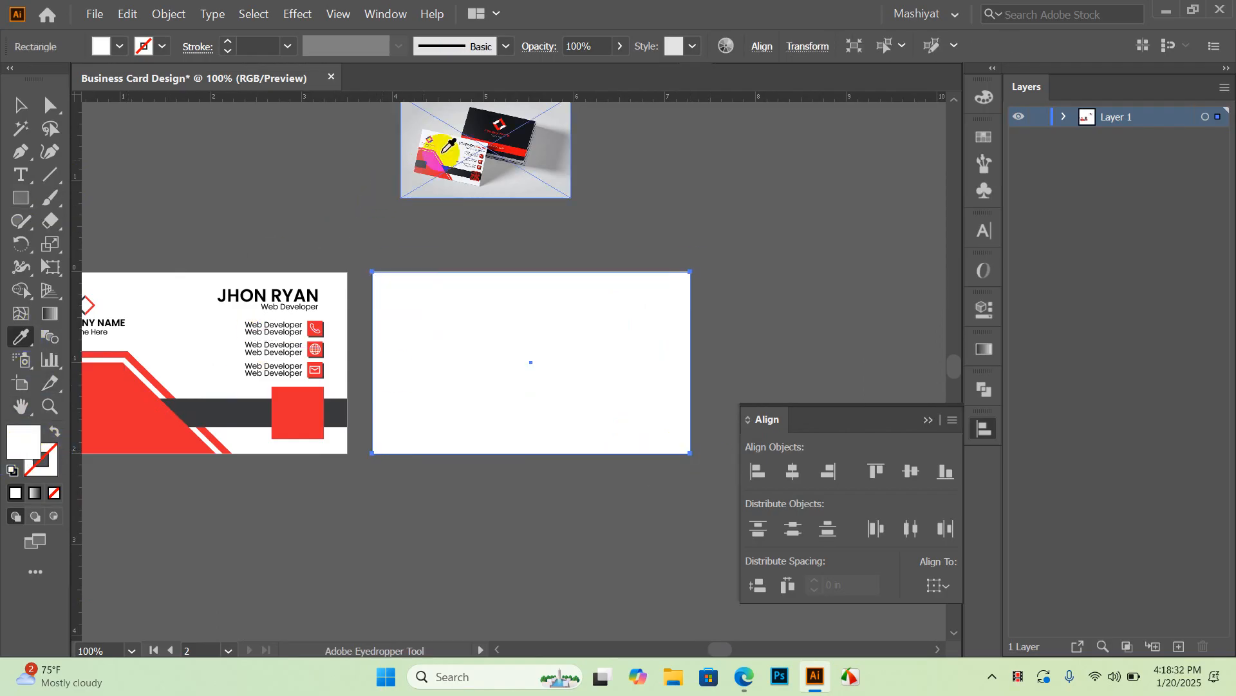
click(484, 117)
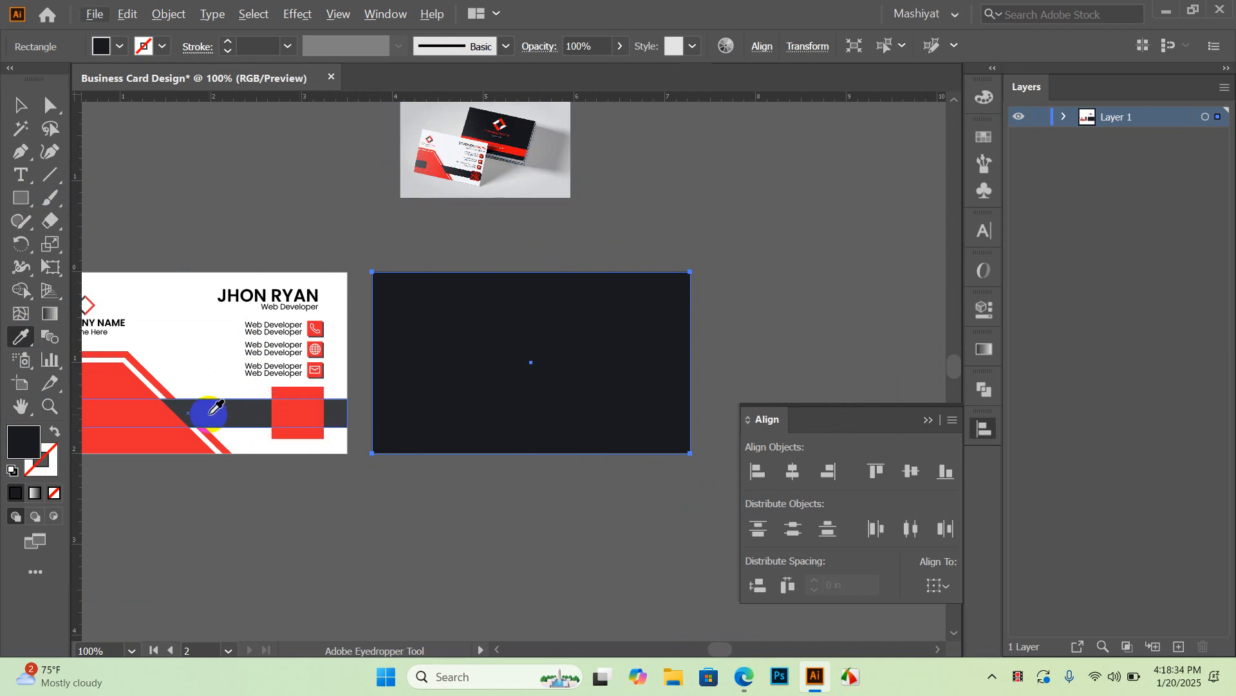
click(219, 404)
click(20, 105)
click(632, 352)
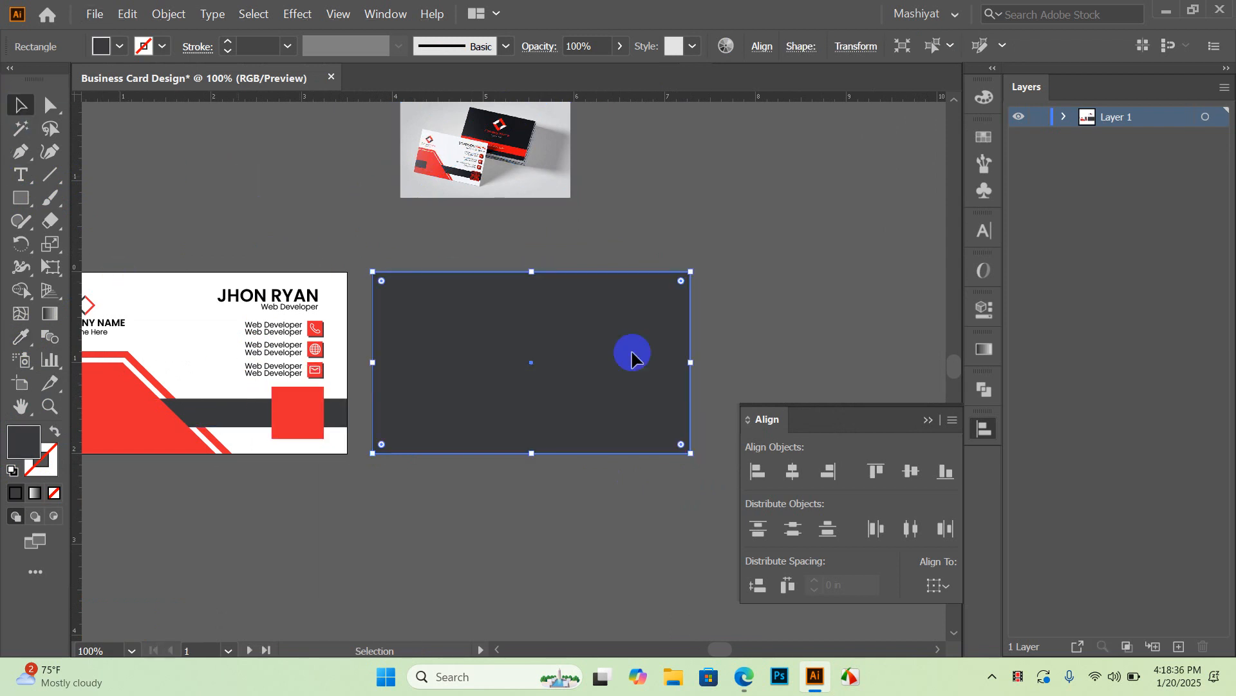
Step: Delete the dark grey rectangle covering the second artboard
click(838, 277)
click(562, 365)
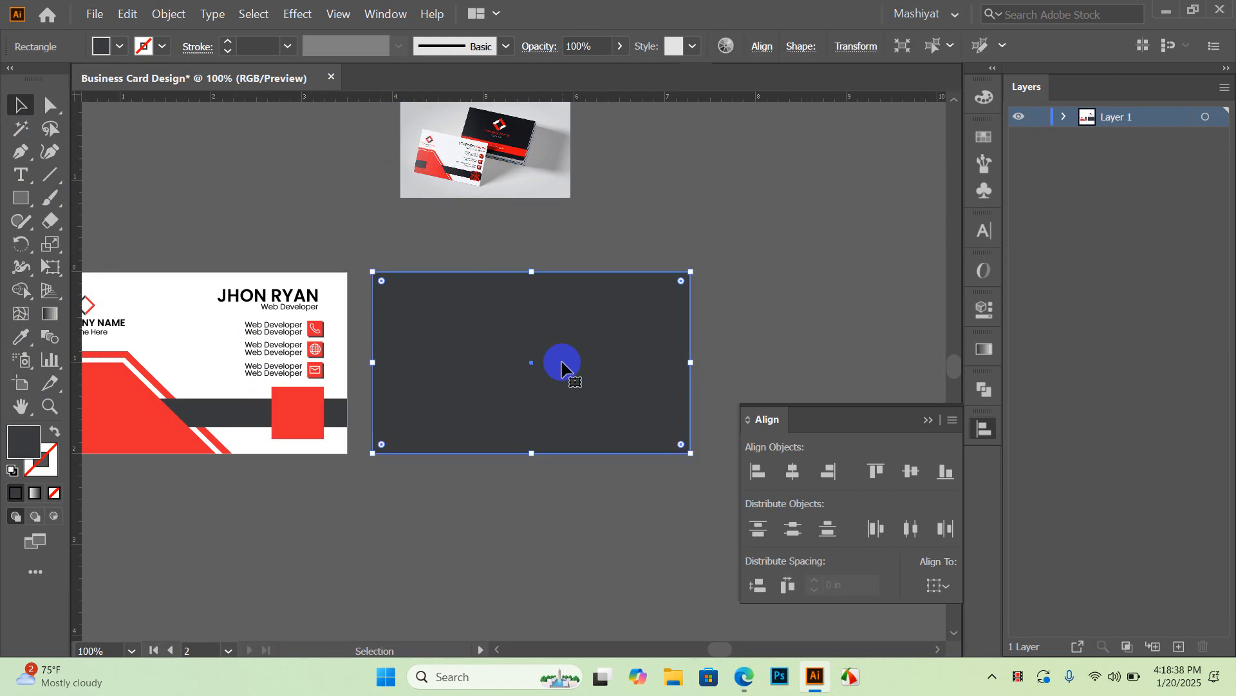
key(Delete)
Step: Create a dark grey rectangle 3.5 in wide and 2 in high on the second artboard by entering exact dimensions
click(20, 198)
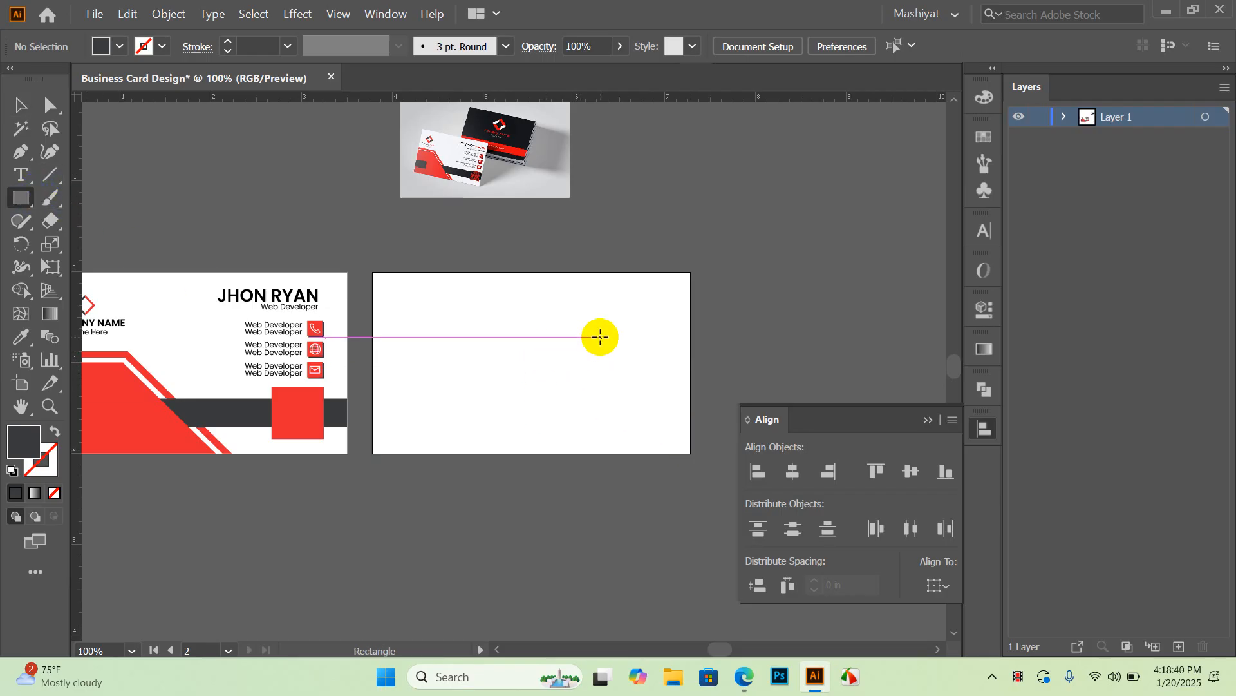
click(50, 107)
click(322, 351)
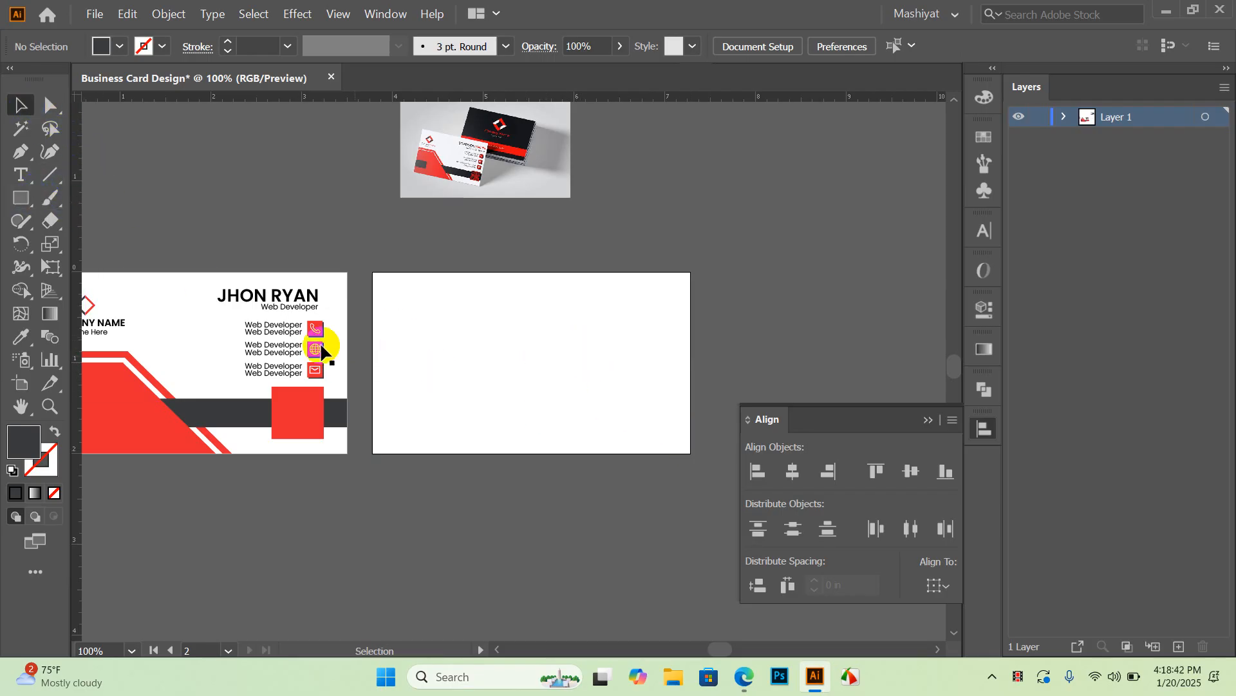
click(16, 206)
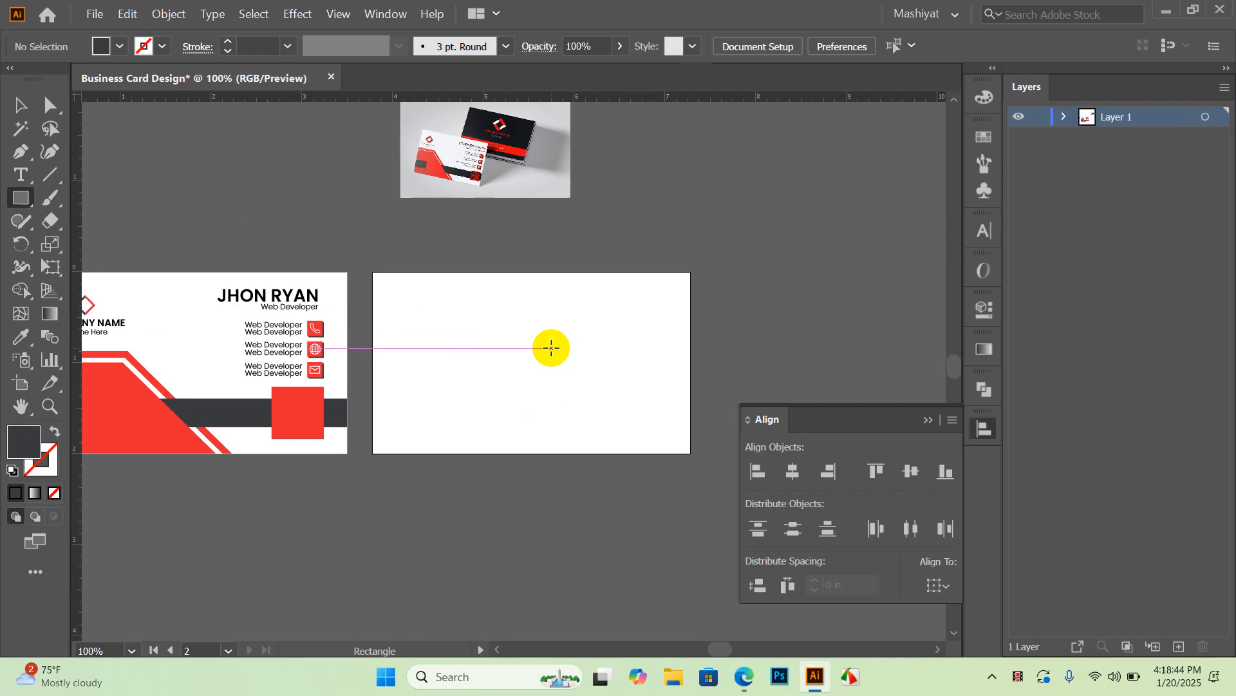
click(552, 348)
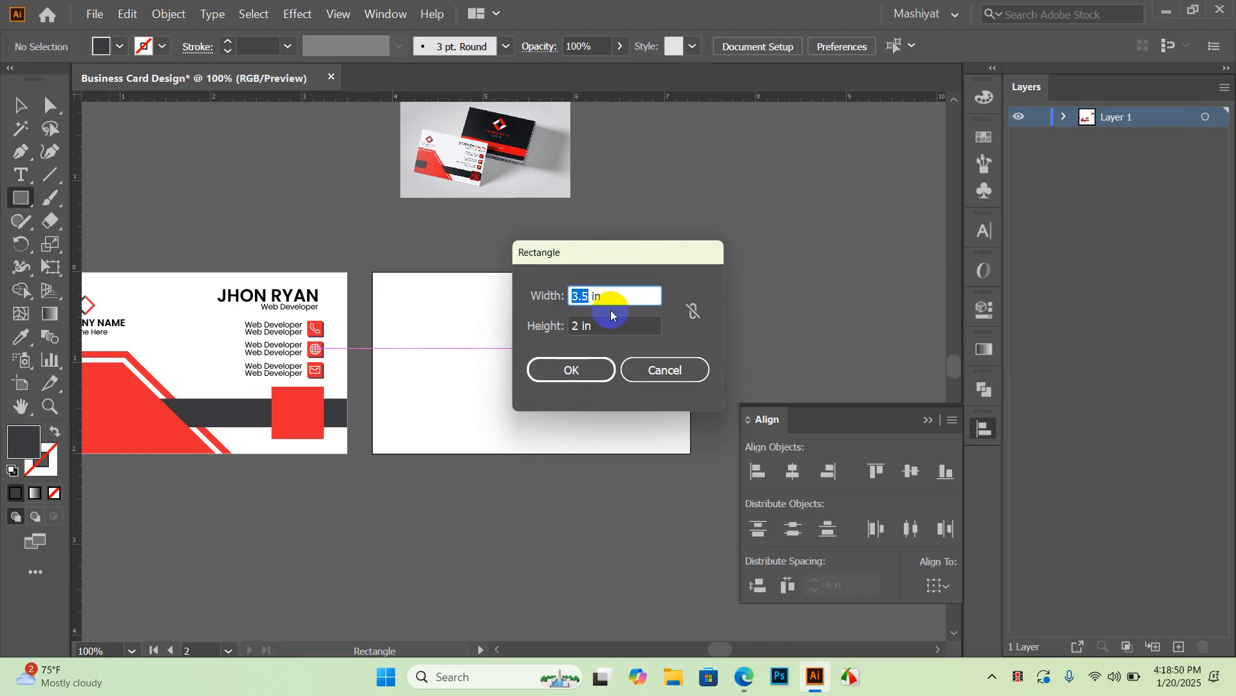
click(572, 368)
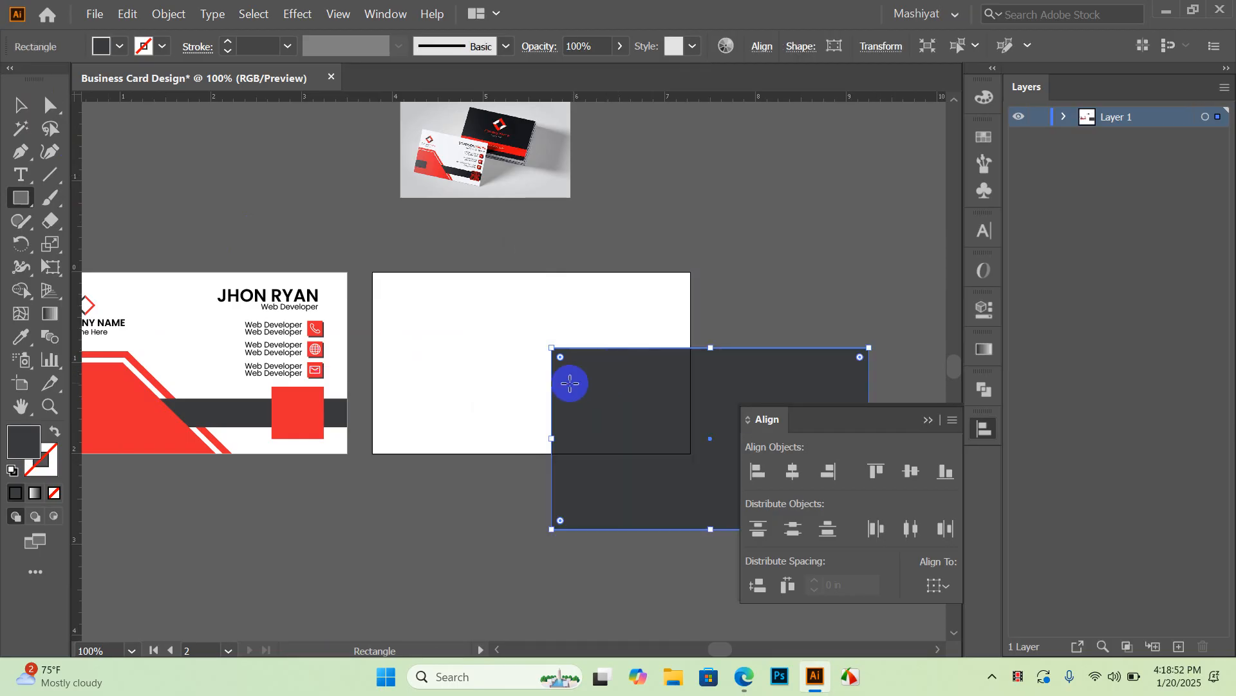
Step: Align the dark grey rectangle to the second artboard, centred horizontally and vertically, and deselect it
click(762, 46)
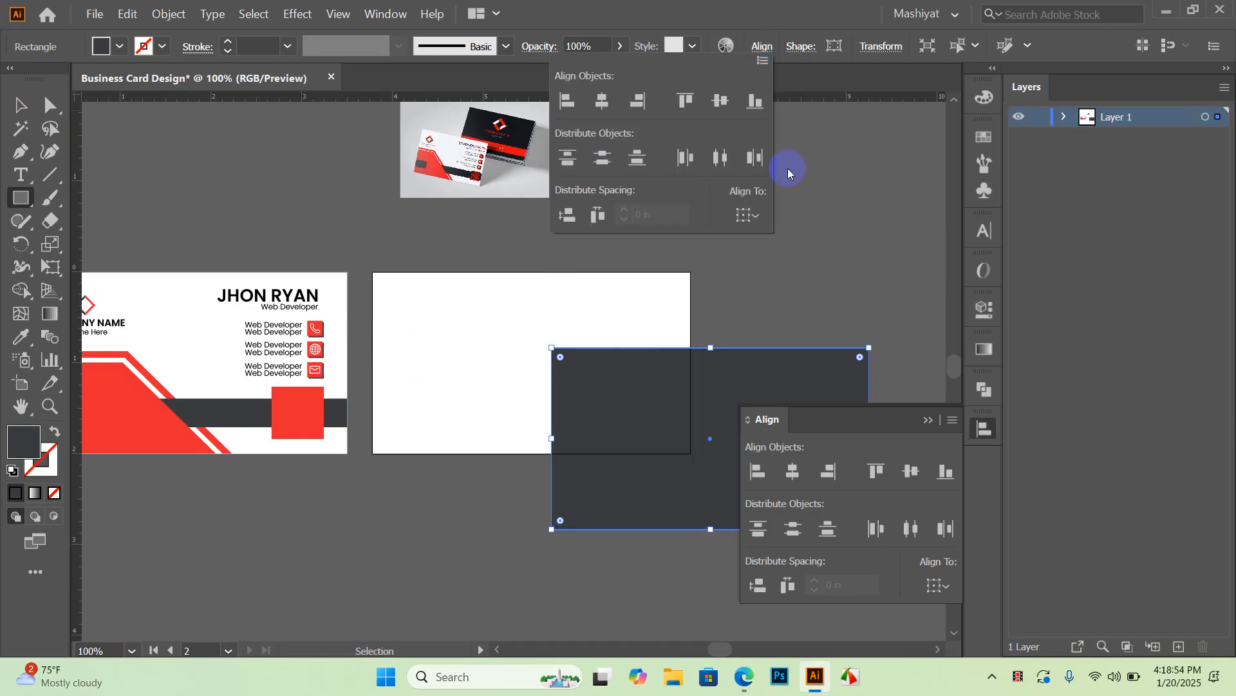
click(757, 52)
click(939, 584)
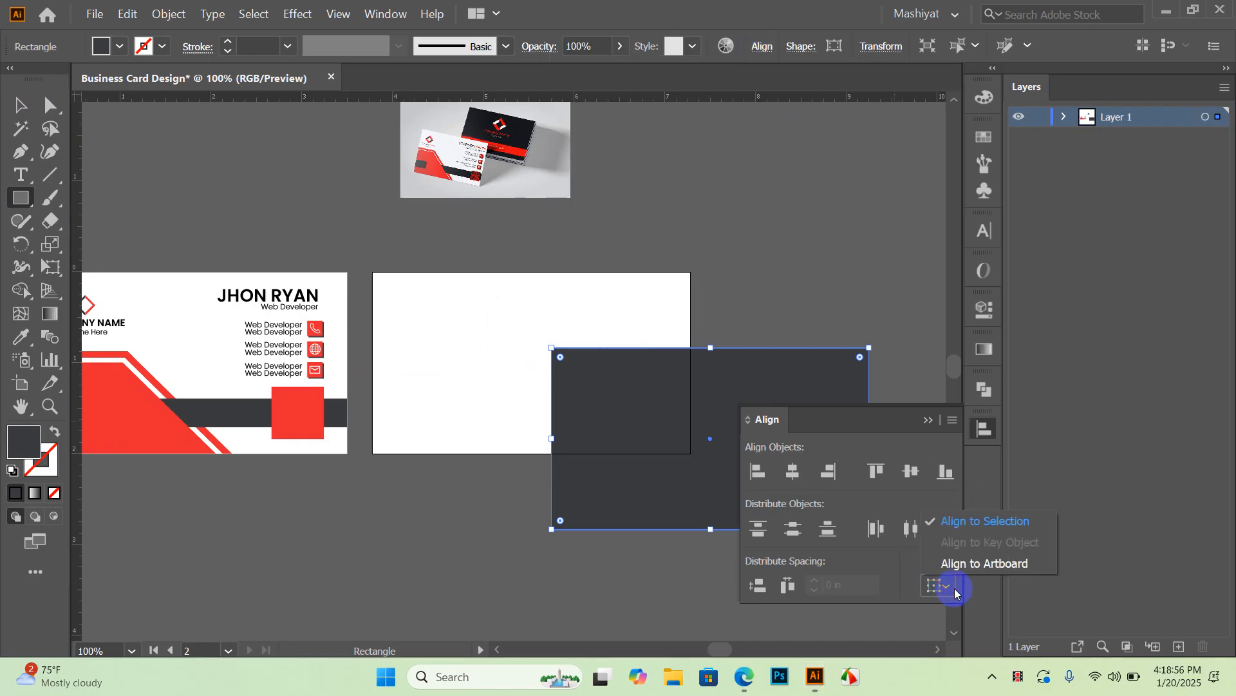
click(1000, 564)
click(792, 470)
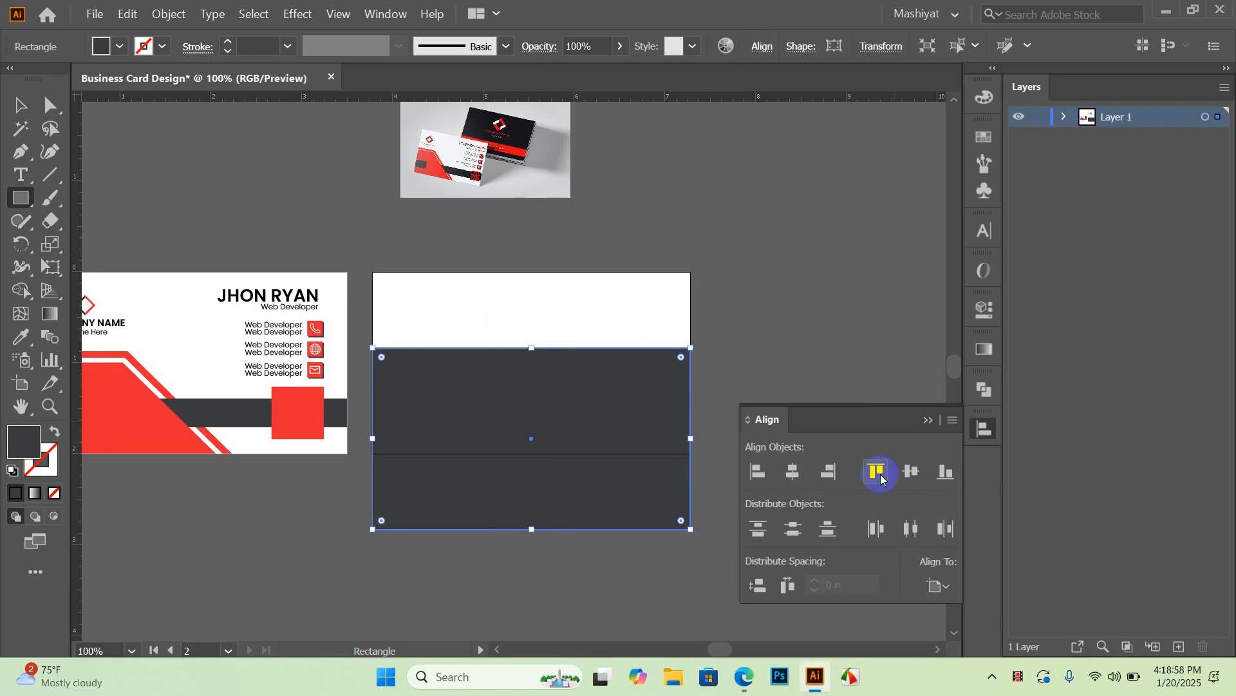
click(905, 472)
click(19, 104)
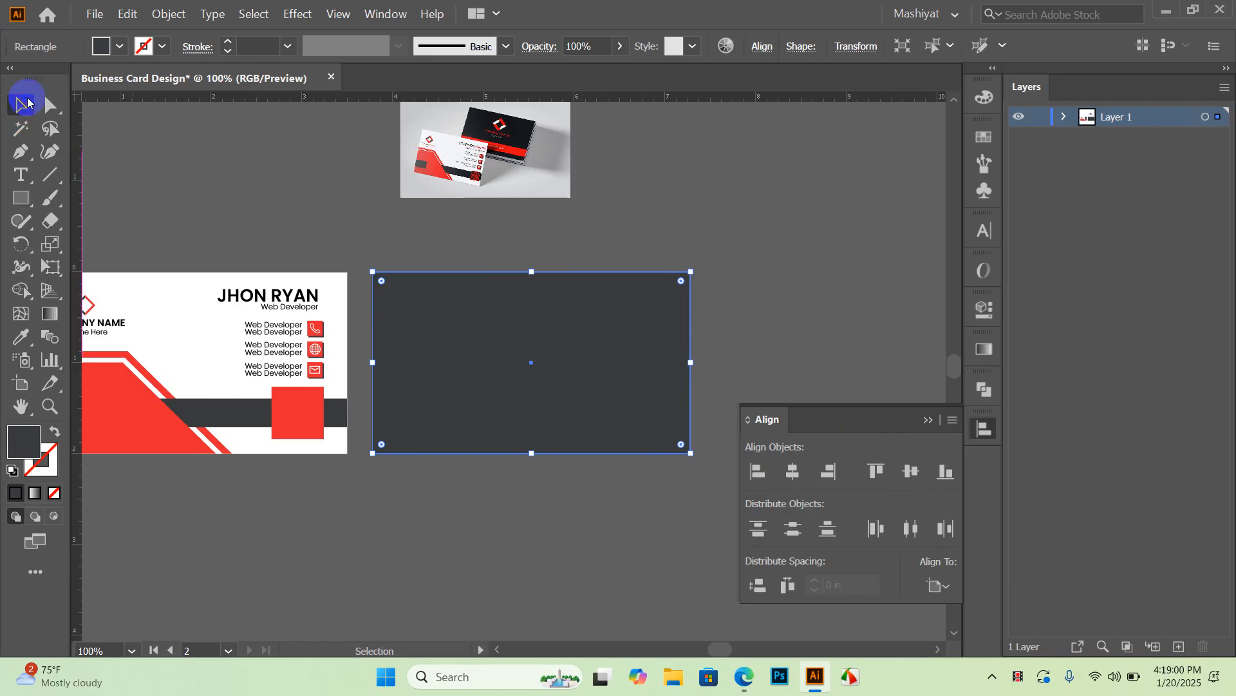
click(665, 233)
alt+scroll(671, 237, down, 3)
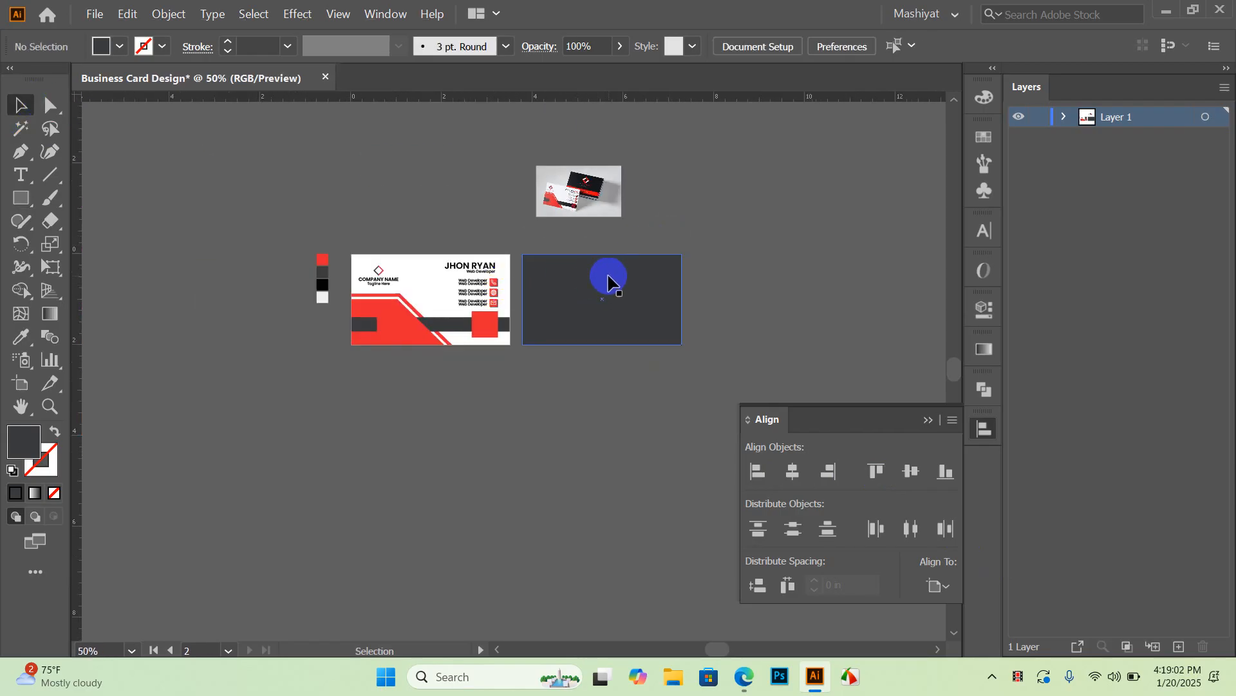
Step: Move the dark grey rectangle up and away from the second artboard, centre it horizontally on that artboard, and deselect it
alt+scroll(685, 328, up, 3)
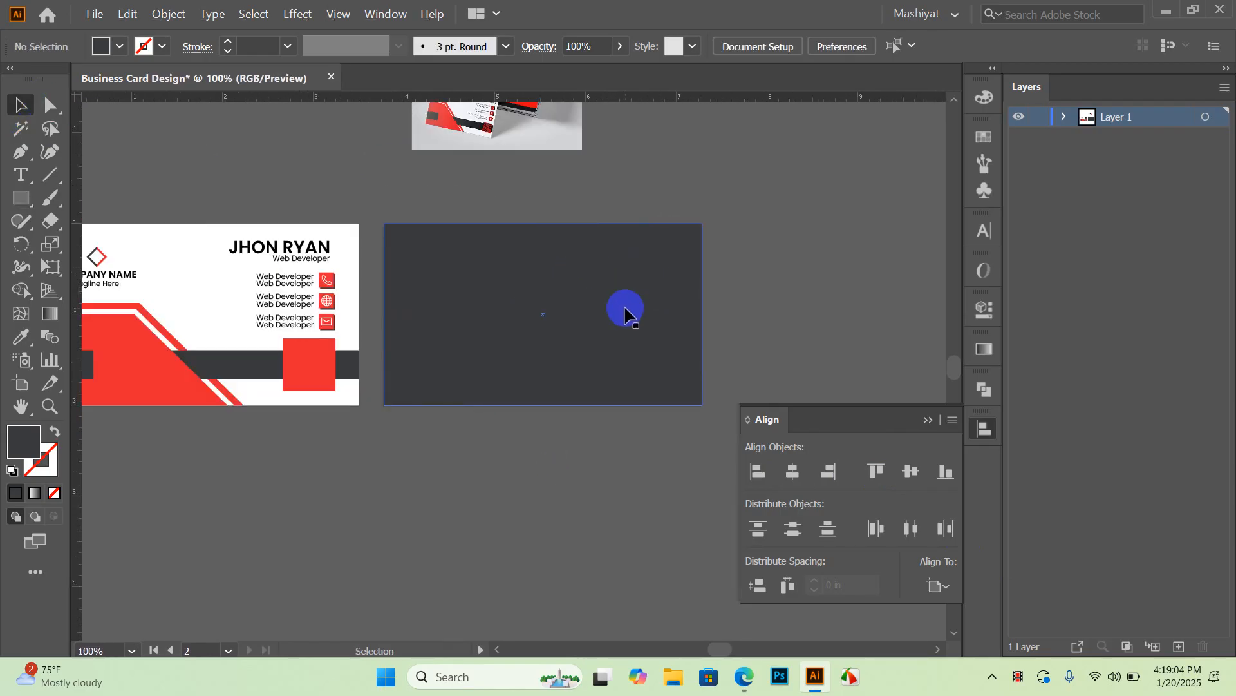
drag(629, 311, 842, 255)
click(793, 471)
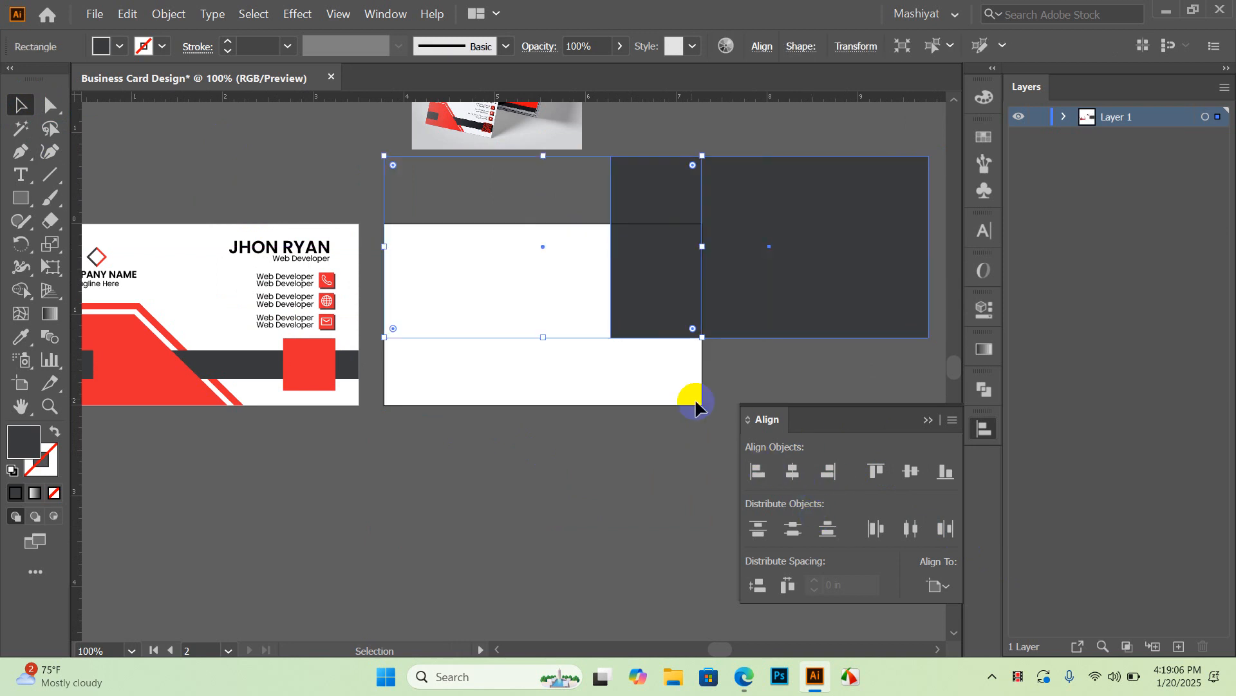
click(808, 328)
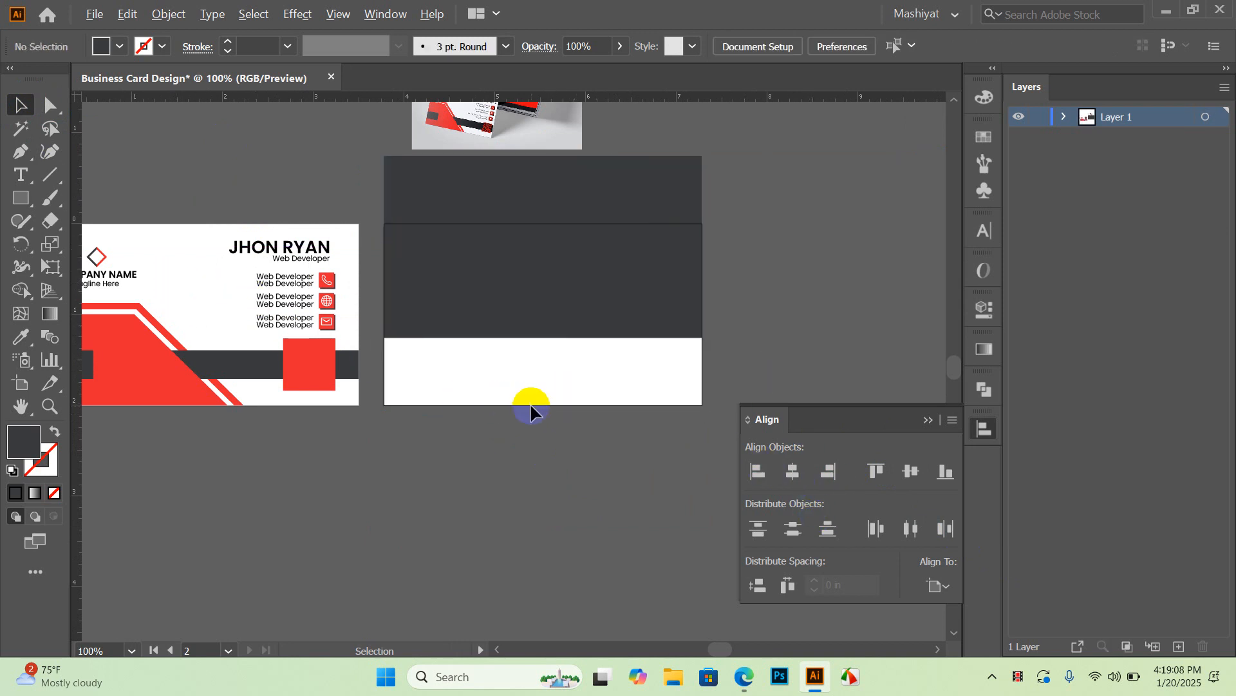
Step: Make the first artboard active, centre the dark grey rectangle horizontally on it, and deselect the rectangle
alt+scroll(530, 403, down, 1)
click(312, 311)
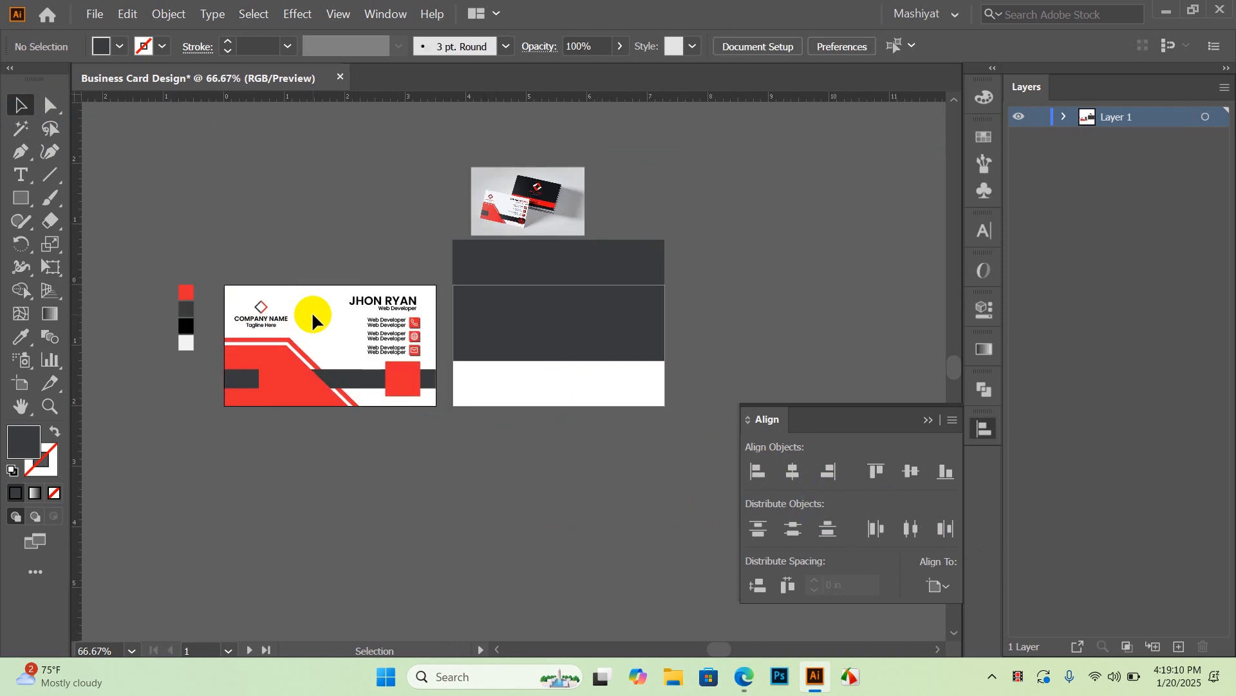
click(591, 260)
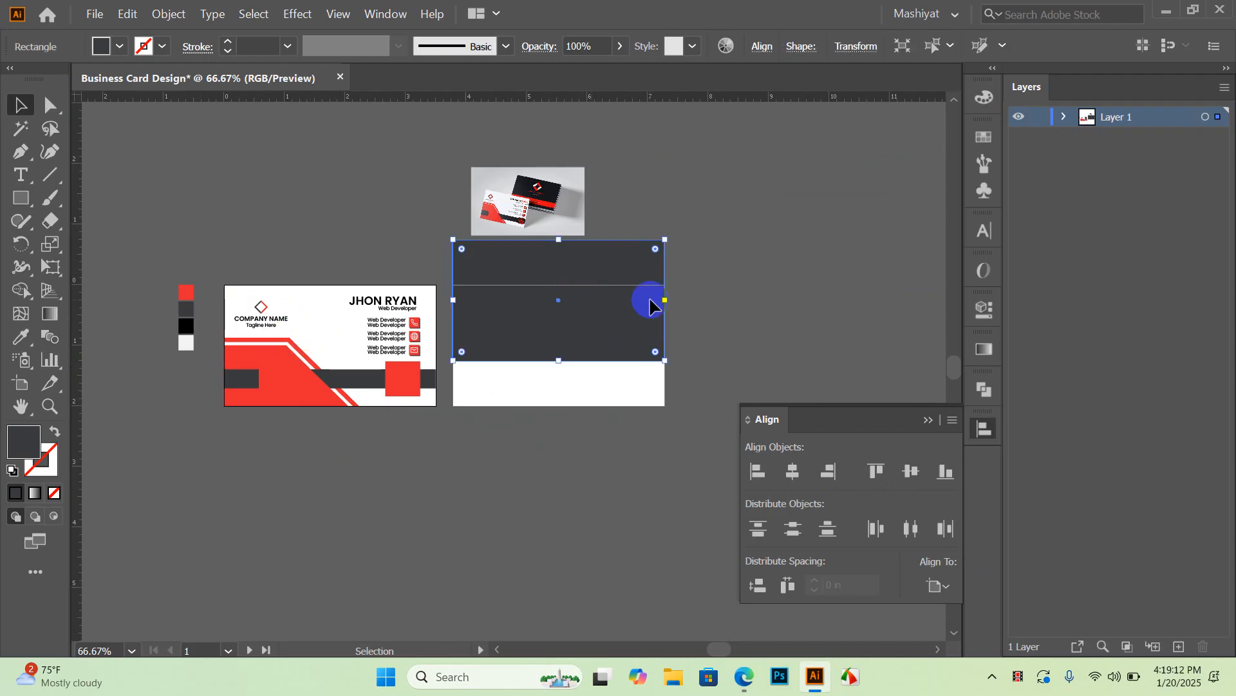
click(797, 471)
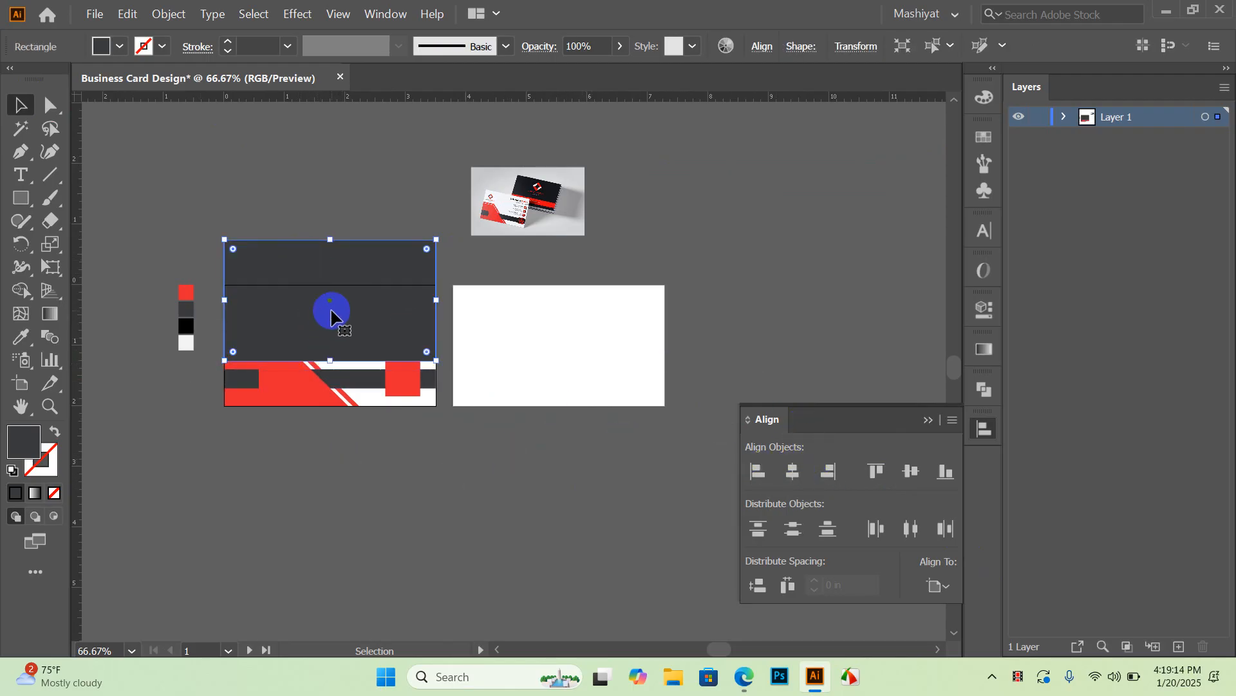
click(411, 450)
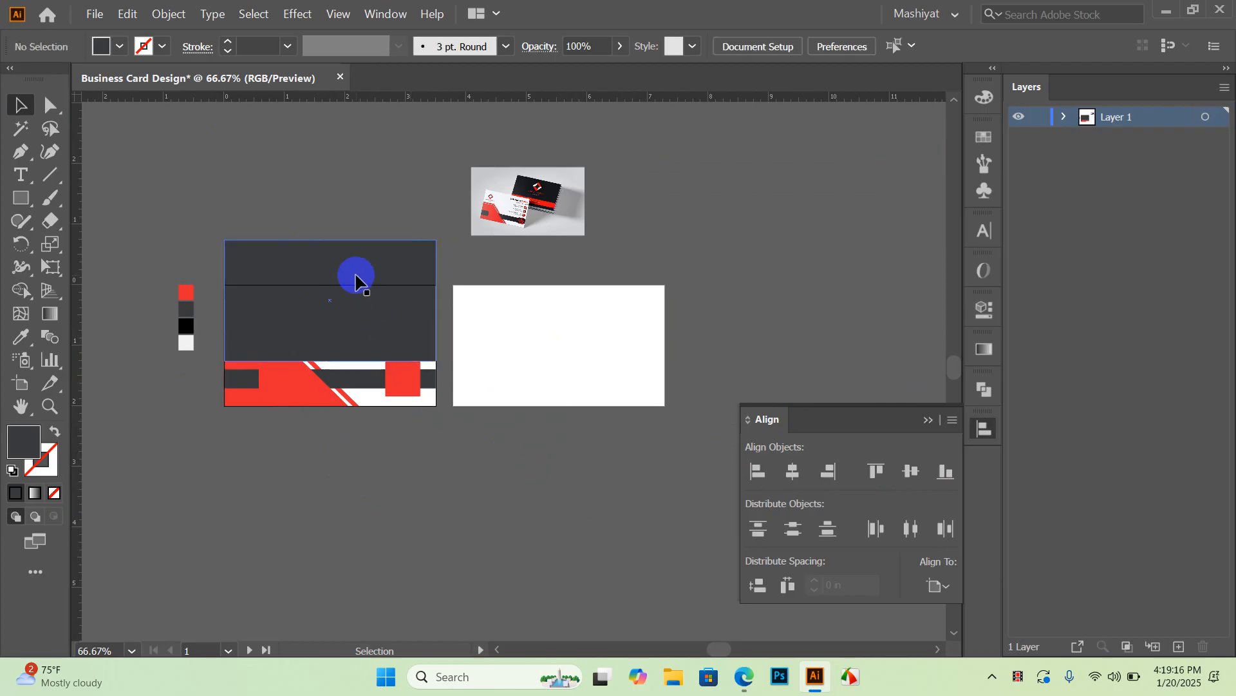
Step: Move the dark grey rectangle off the front card and centre it vertically and horizontally on the second artboard
drag(356, 276, 530, 347)
click(537, 325)
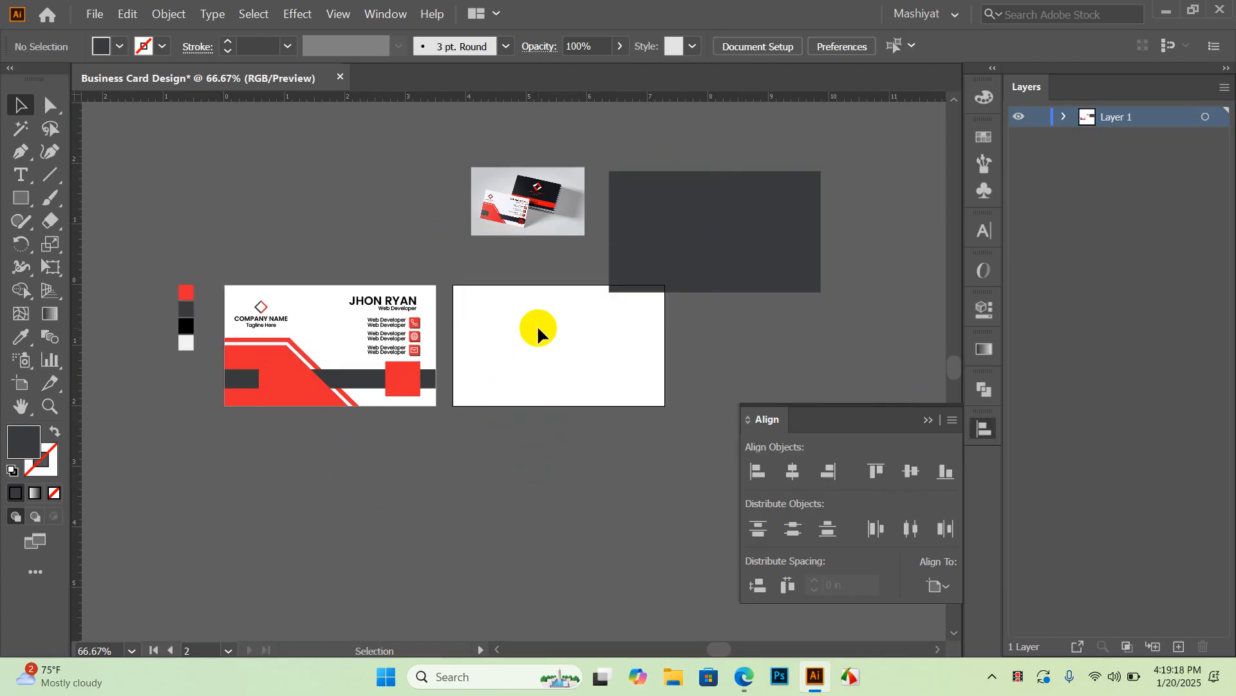
click(712, 215)
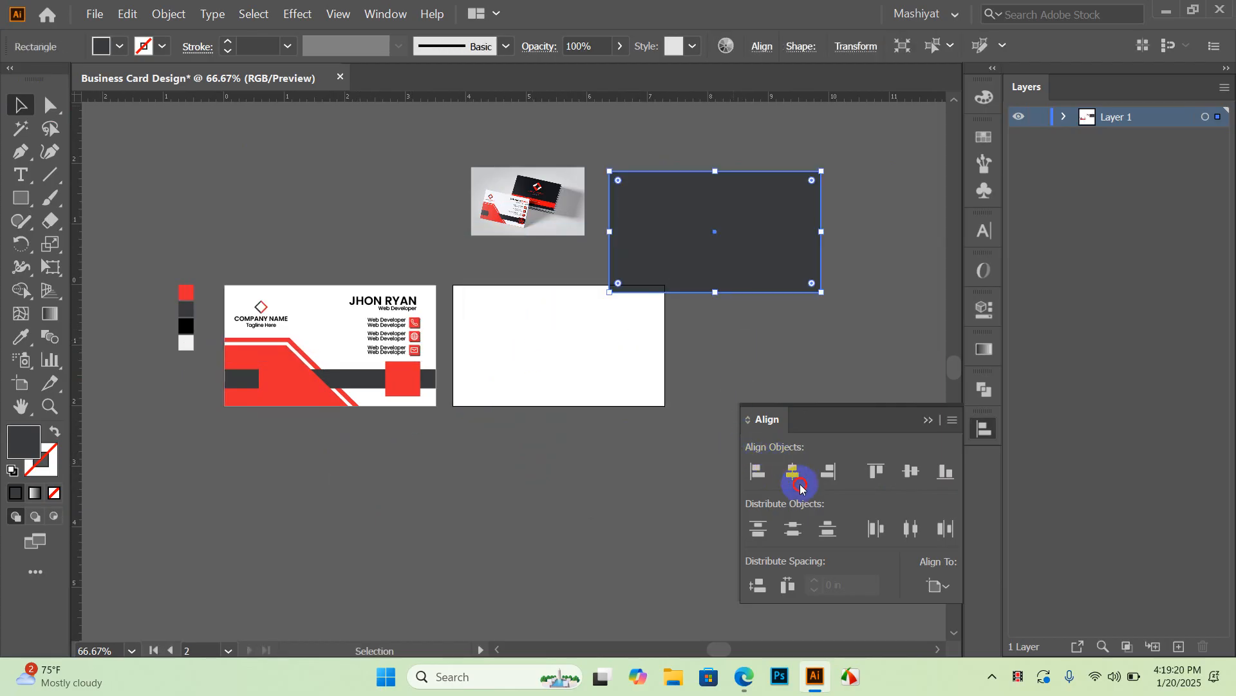
click(911, 470)
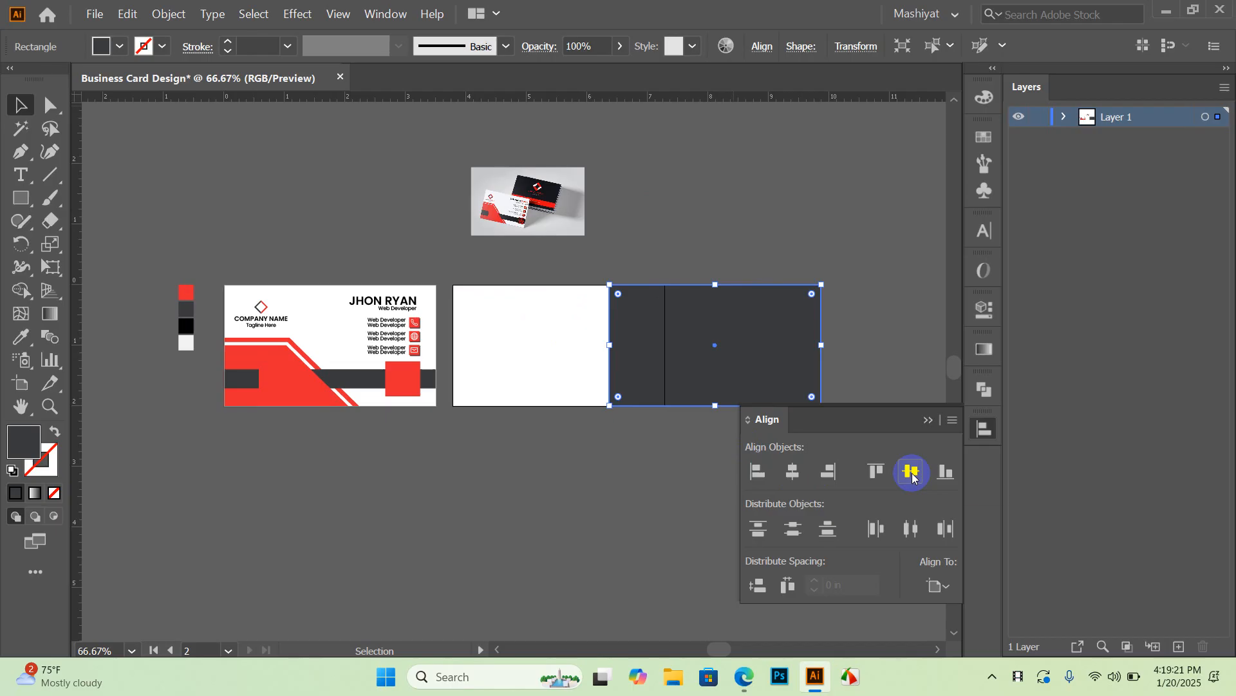
click(794, 474)
click(621, 250)
Step: Duplicate the front card's dark horizontal band onto the back card as a red band in front of the background
scroll(621, 249, up, 1)
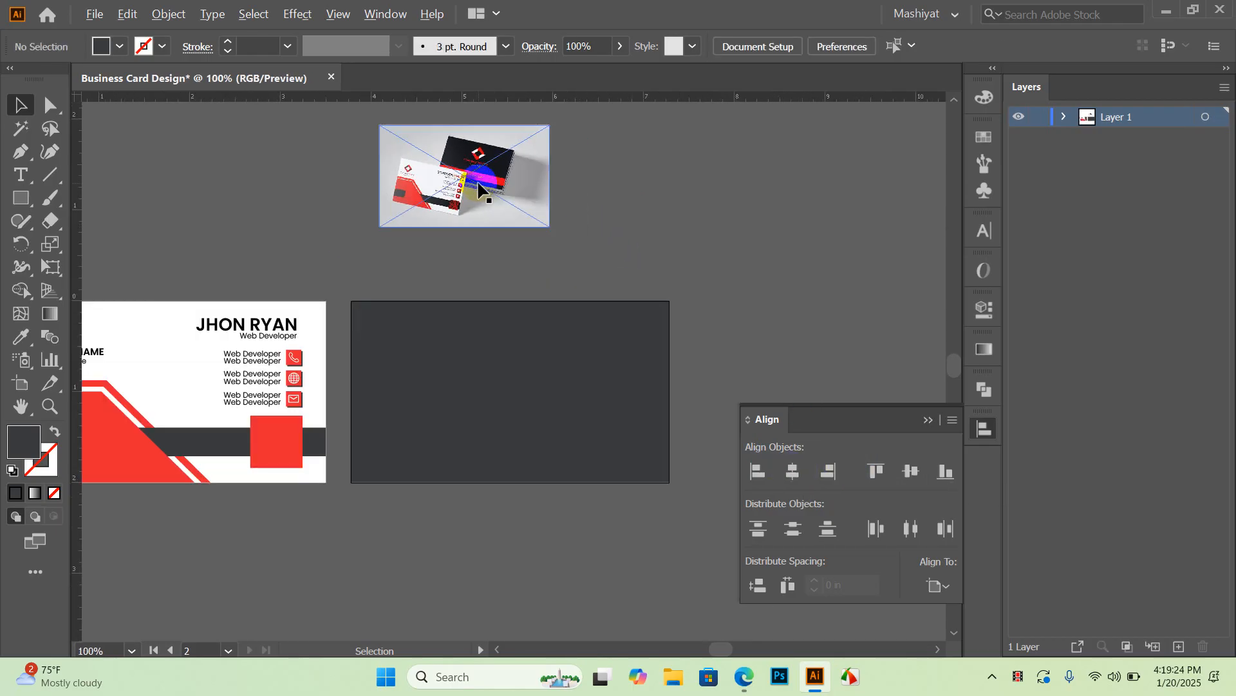
scroll(517, 374, down, 1)
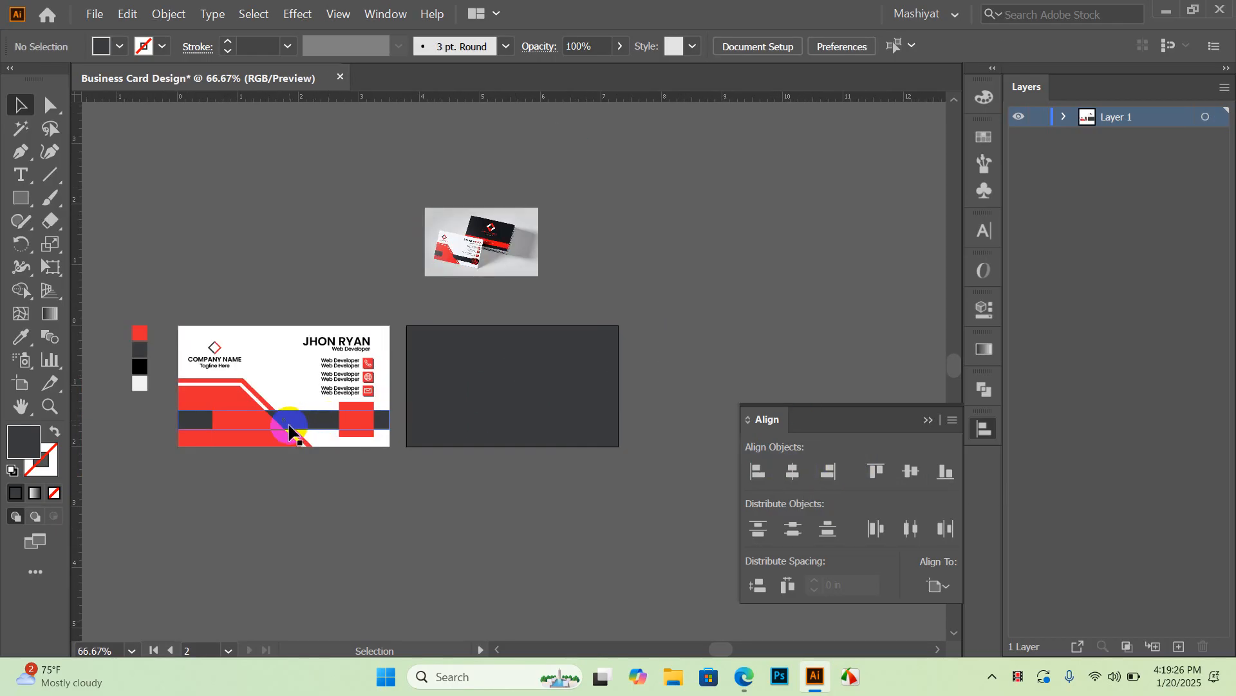
drag(312, 424, 525, 414)
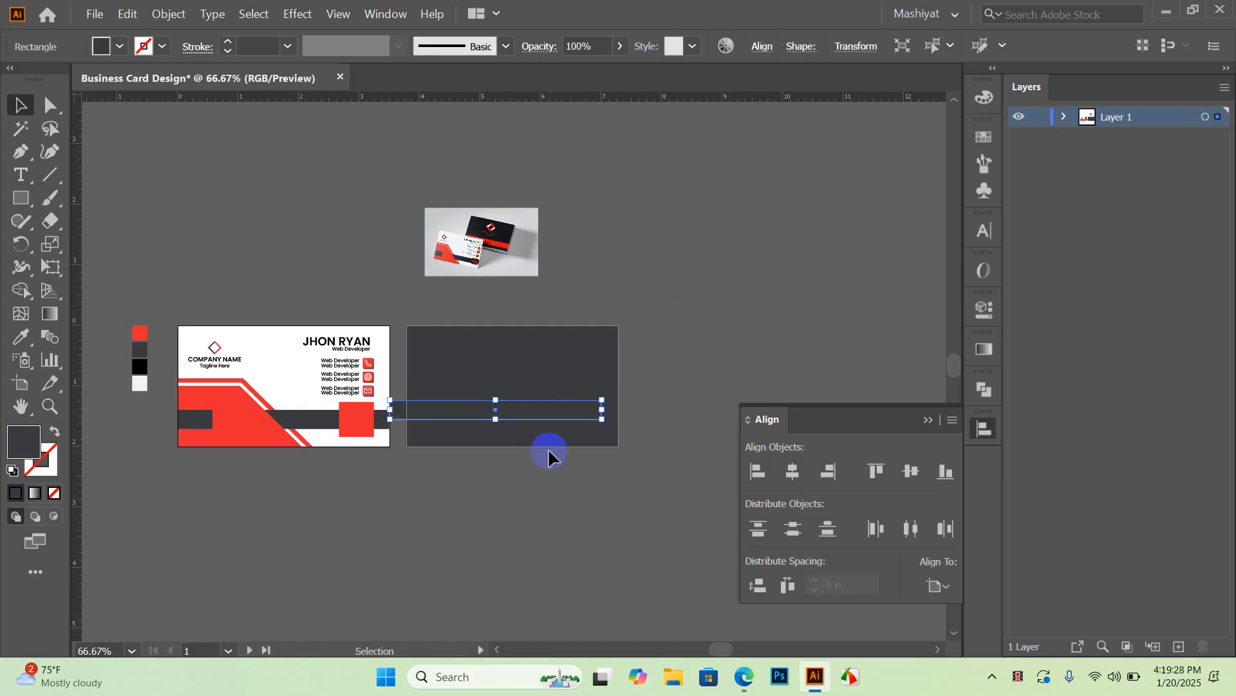
key(ctrl+z)
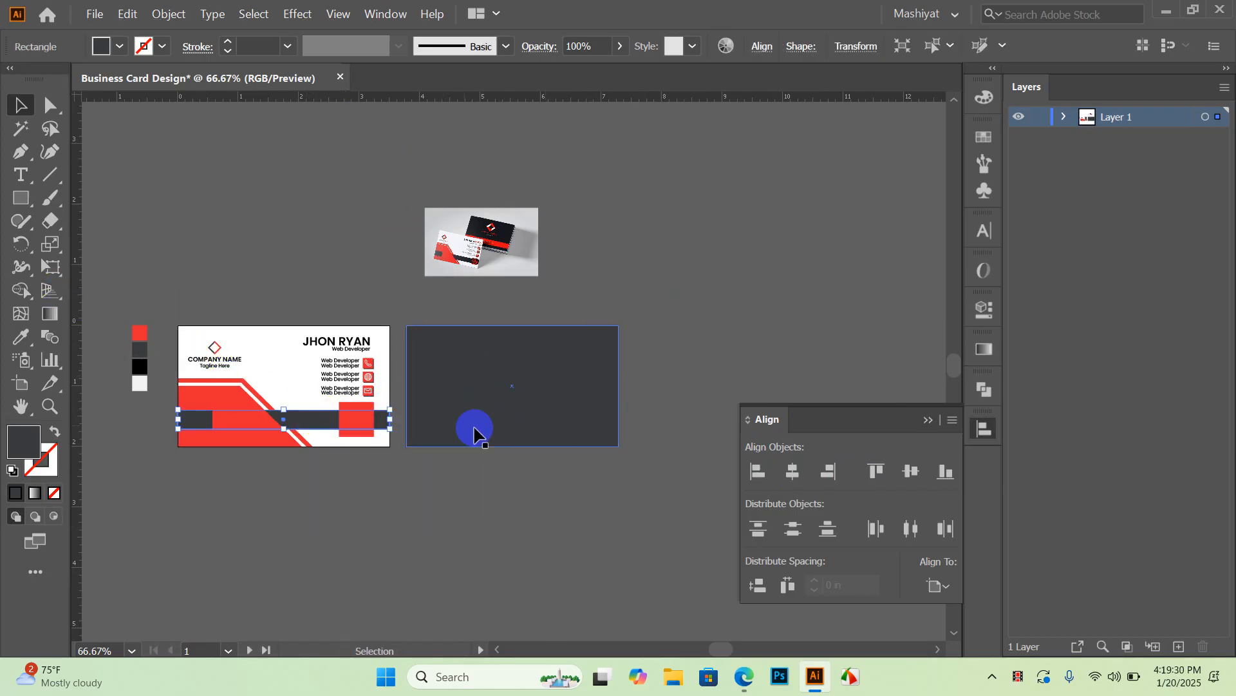
drag(317, 425, 543, 416)
click(21, 336)
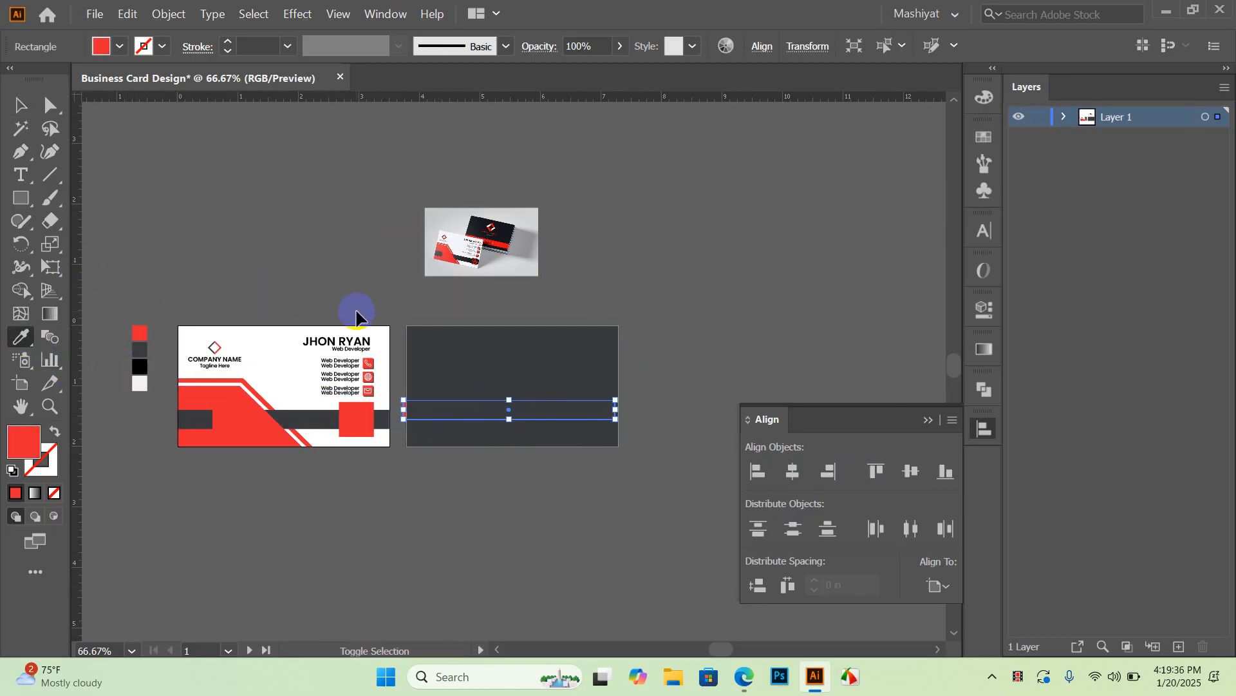
key(ctrl+shift+])
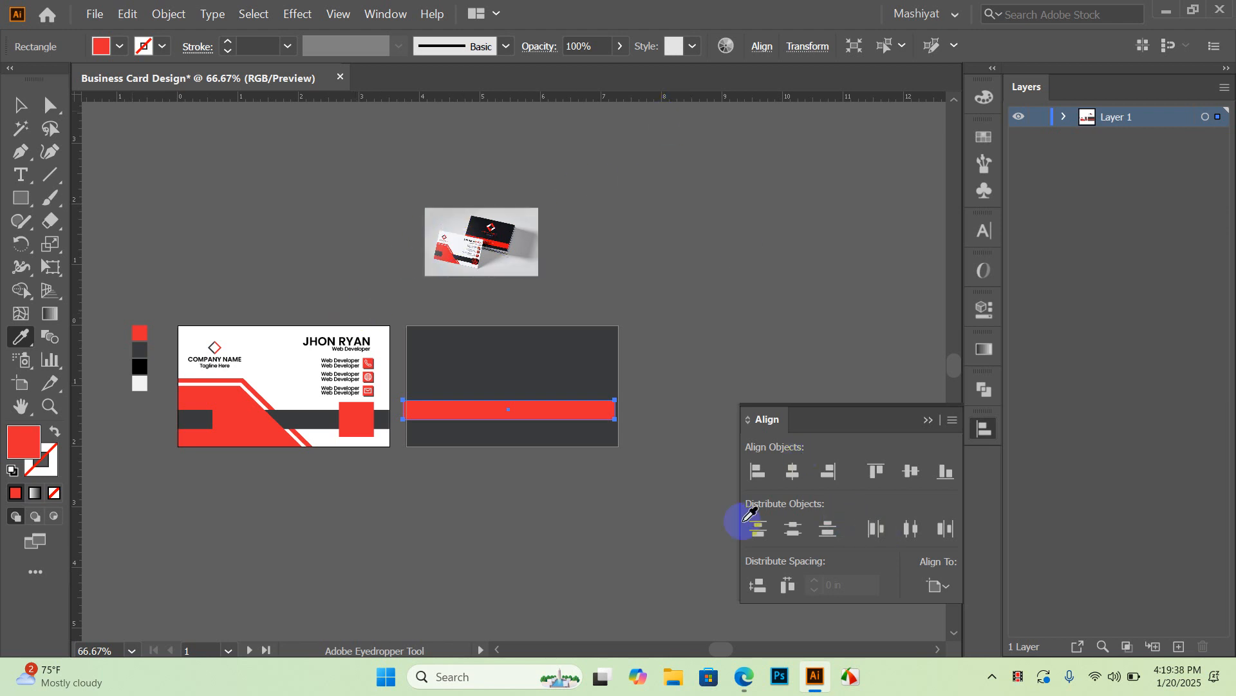
Step: Centre the red band horizontally on the second artboard and deselect it
click(21, 104)
click(511, 358)
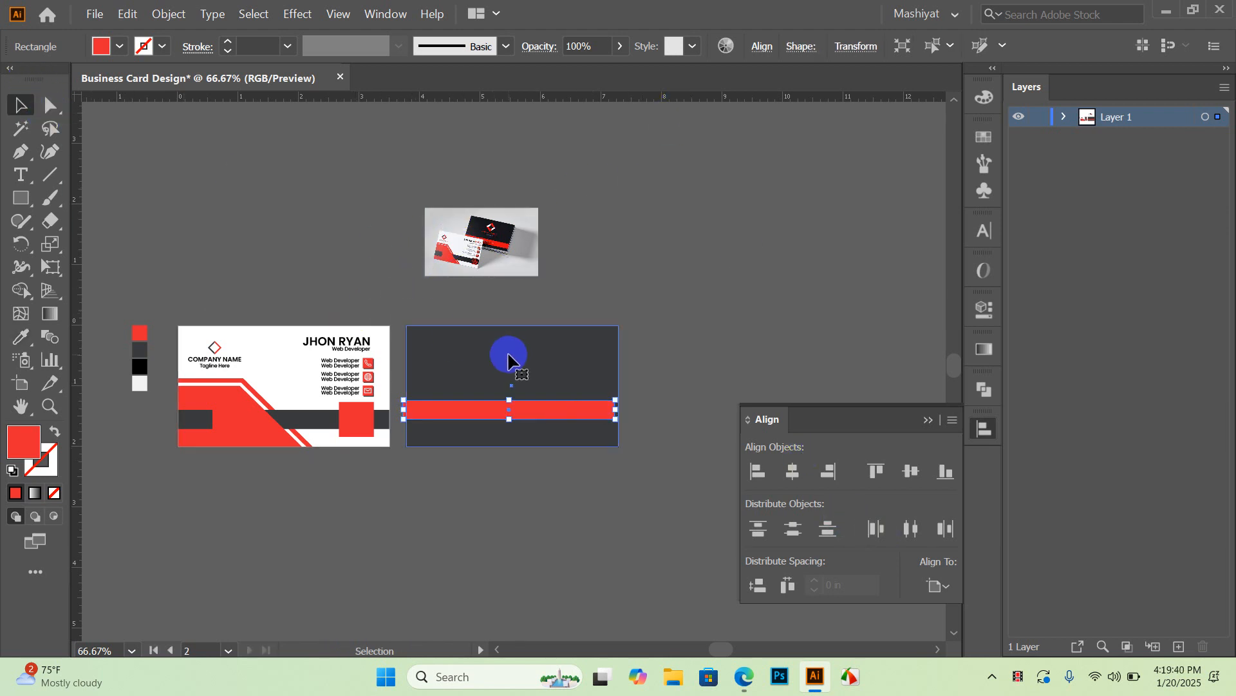
click(555, 412)
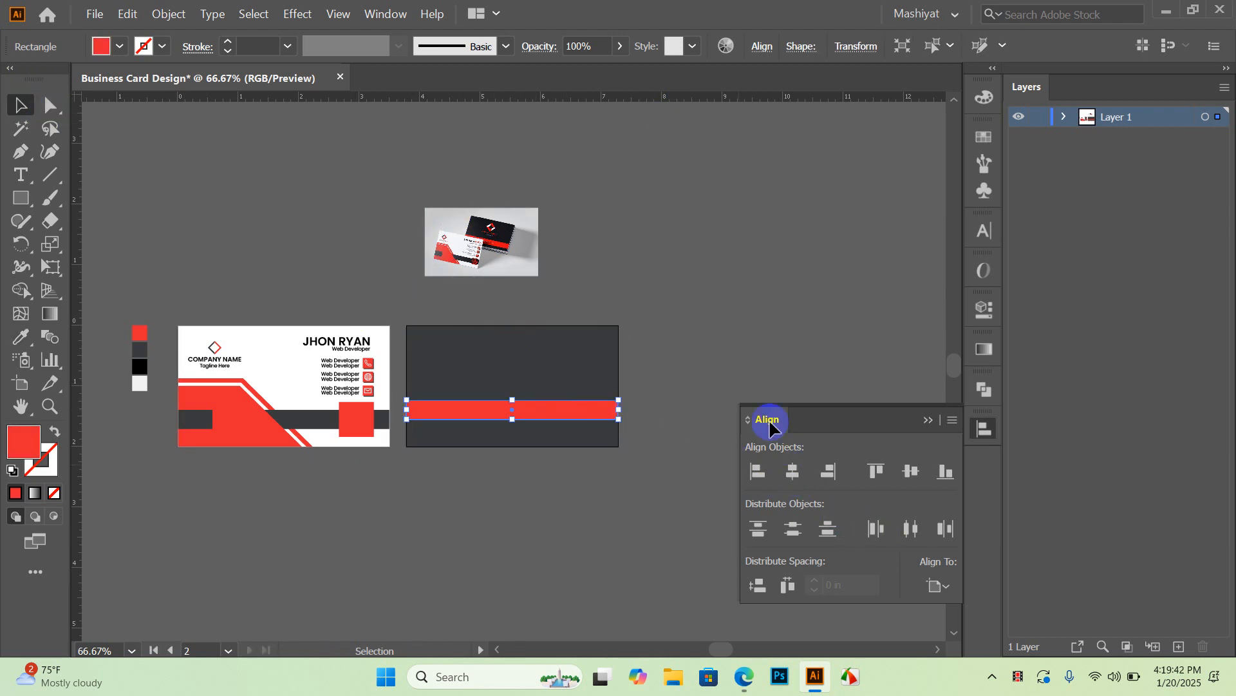
click(690, 361)
Step: Make the red band taller and place it slightly lower on the back card, keeping its full width, and deselect it
scroll(544, 420, up, 2)
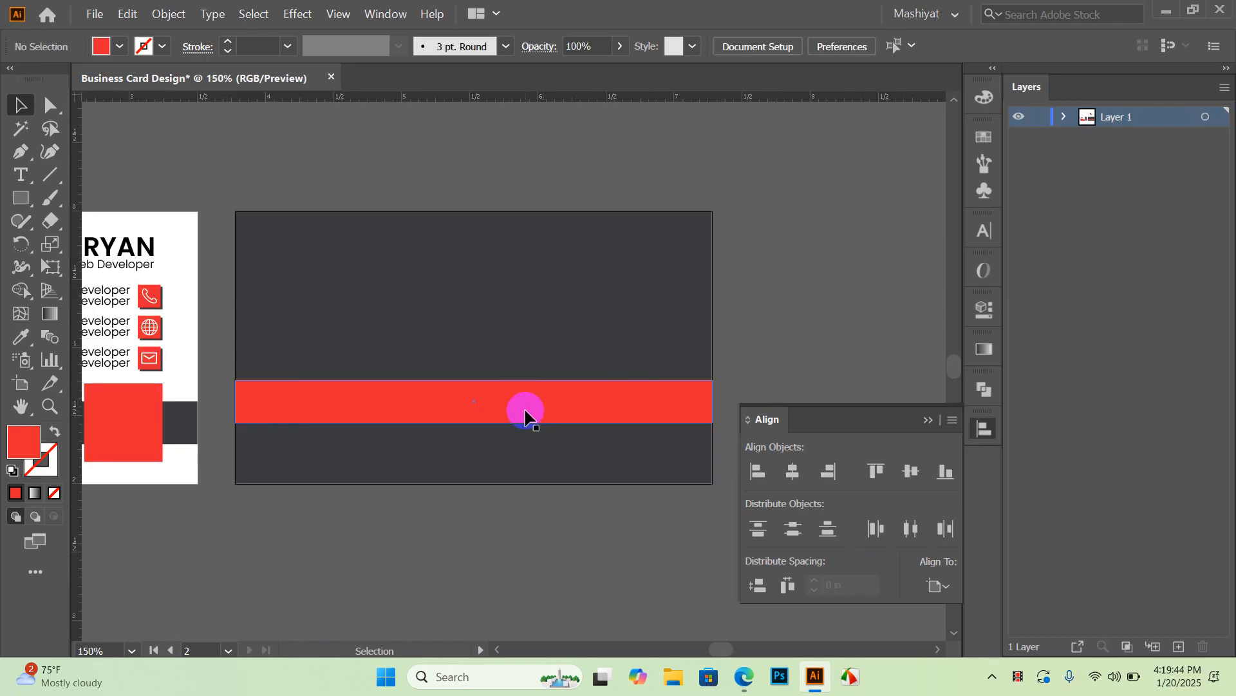
click(525, 416)
drag(500, 417, 475, 388)
click(751, 337)
click(482, 415)
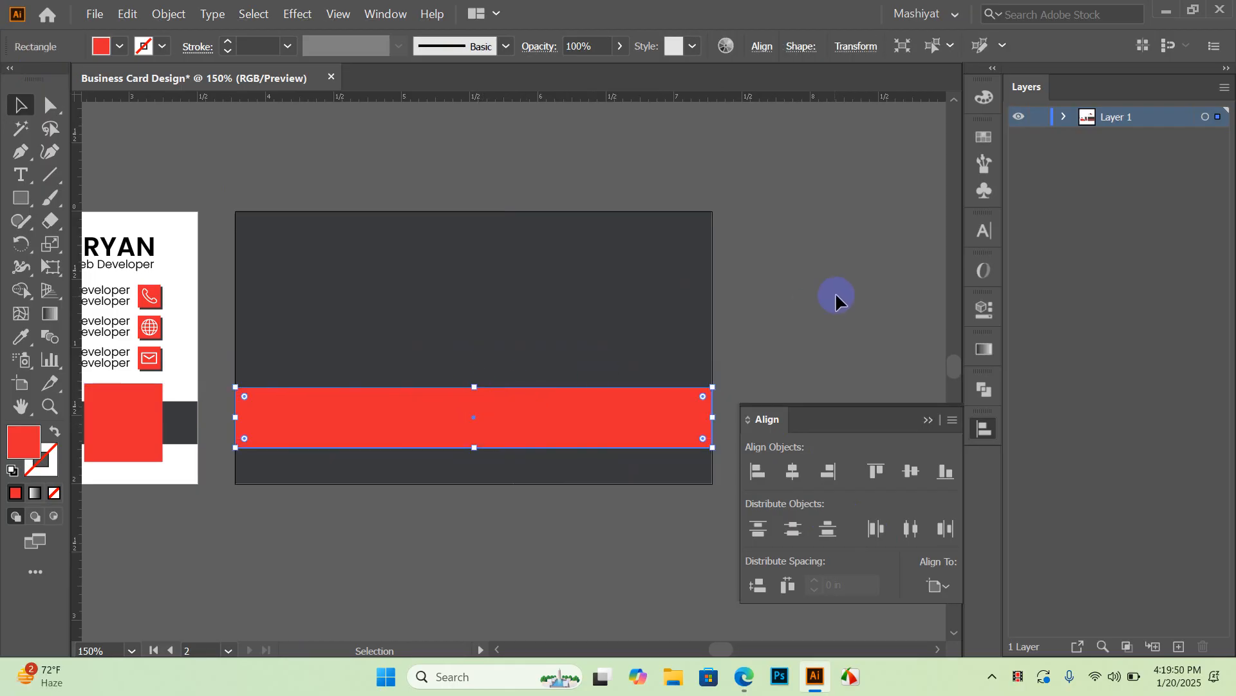
click(837, 294)
Step: Duplicate the front card's logo group with company name and tagline onto the back card above the red band
scroll(555, 362, down, 2)
scroll(217, 319, up, 1)
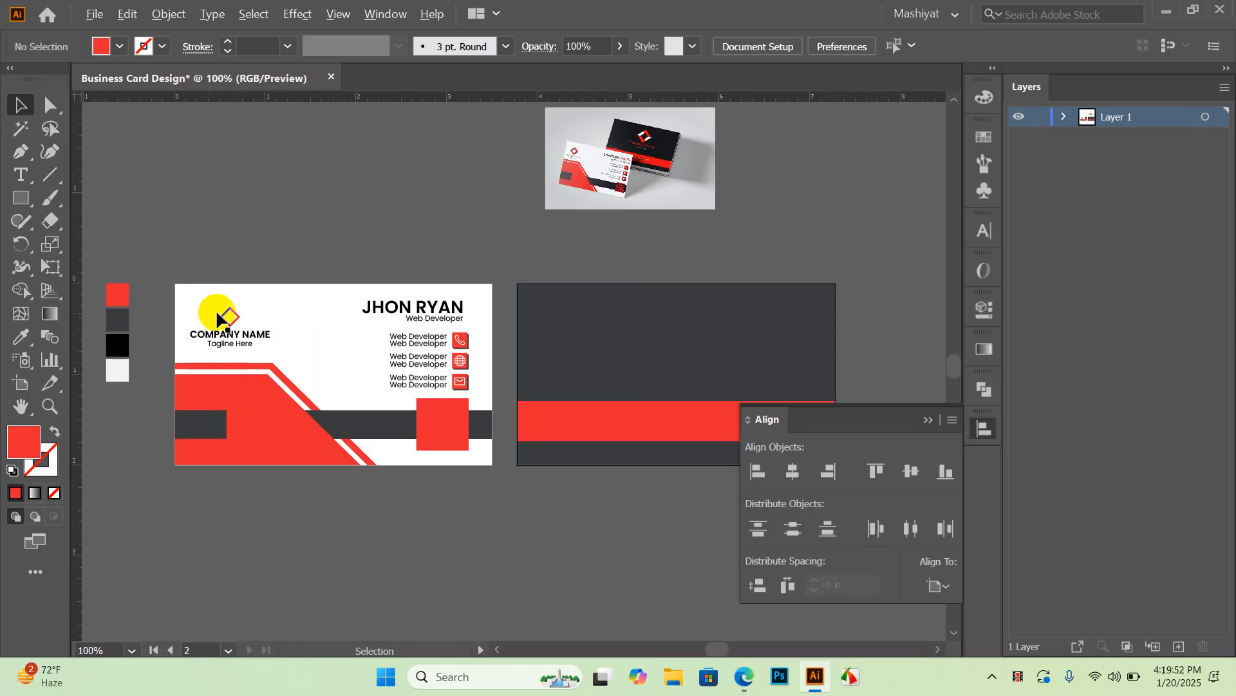
click(224, 348)
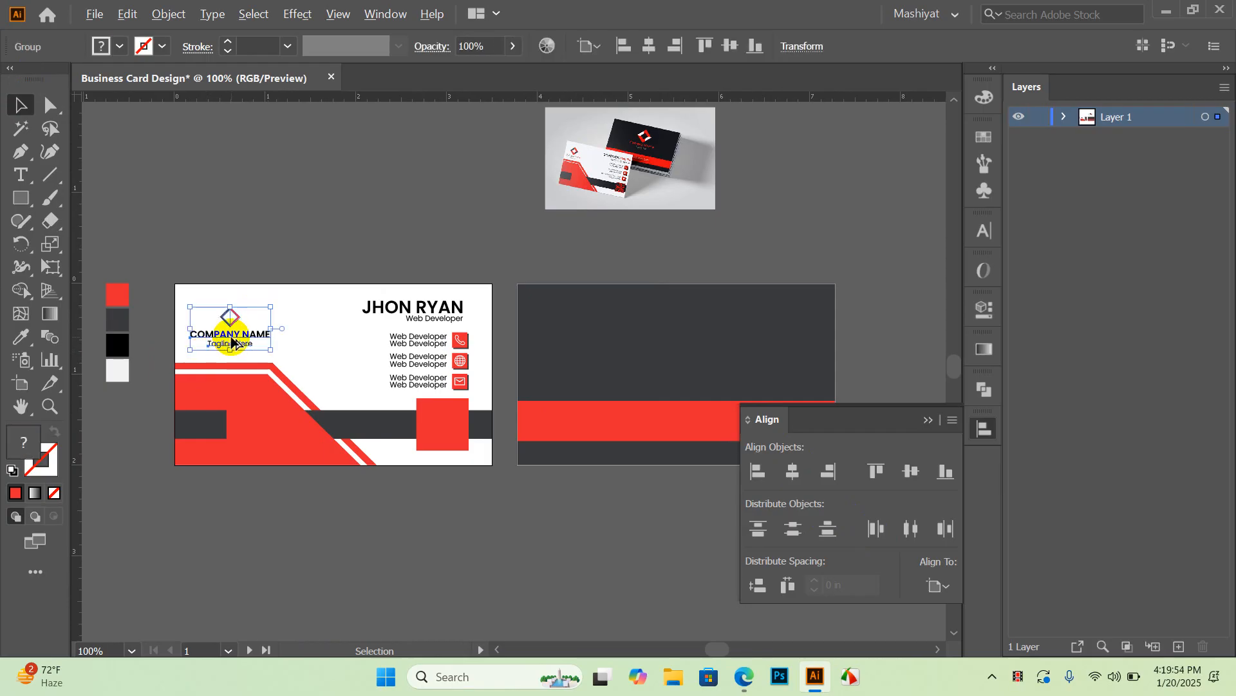
drag(232, 343, 669, 348)
key(ctrl)
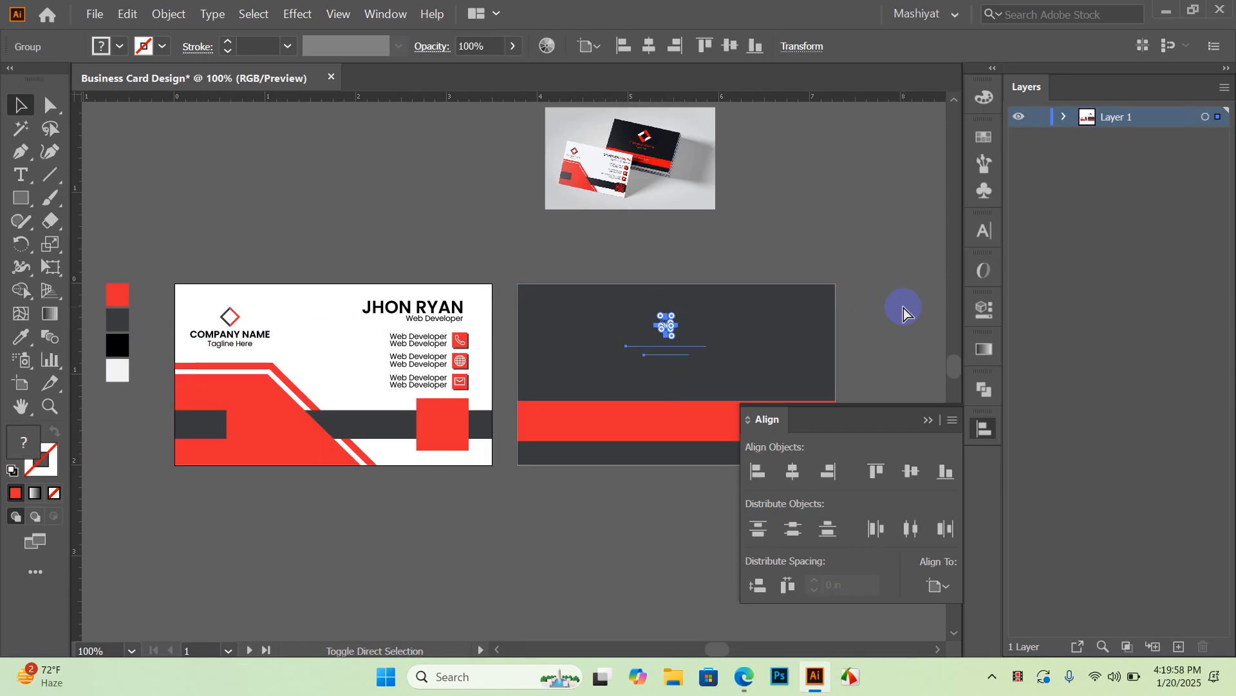
click(903, 317)
Step: Move the copied logo group off the back card to the empty area beside the reference mockup and deselect it
scroll(704, 359, up, 1)
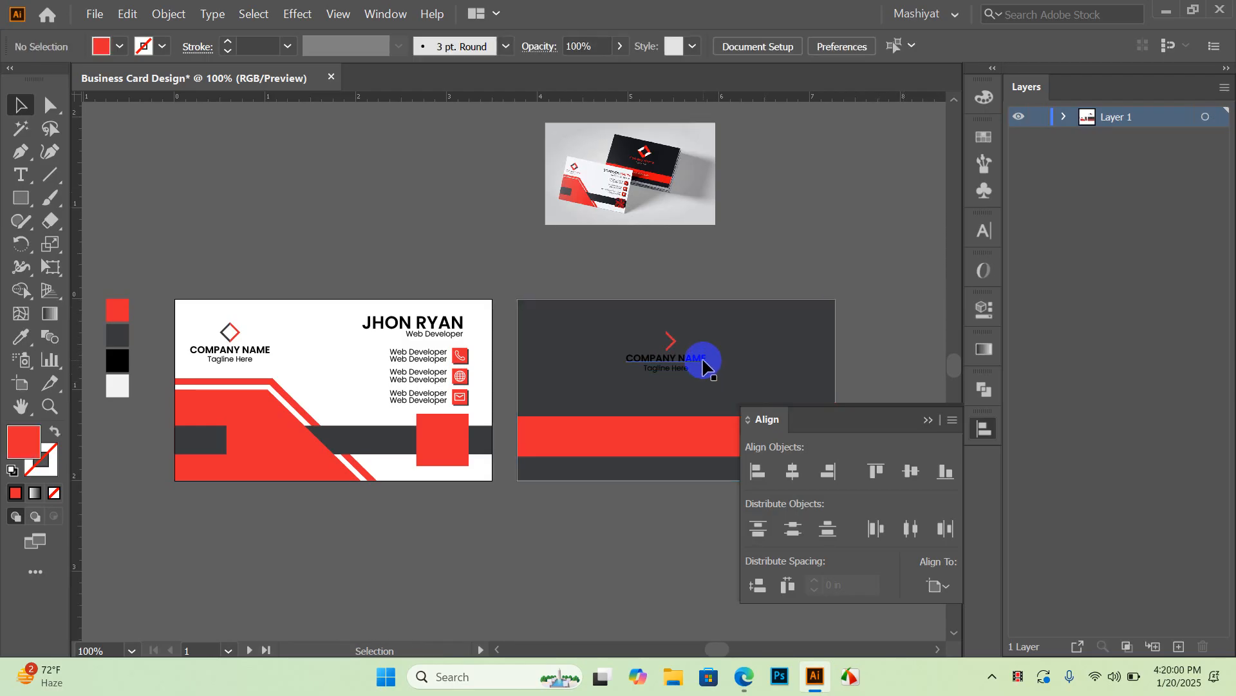
key(super)
key(super)
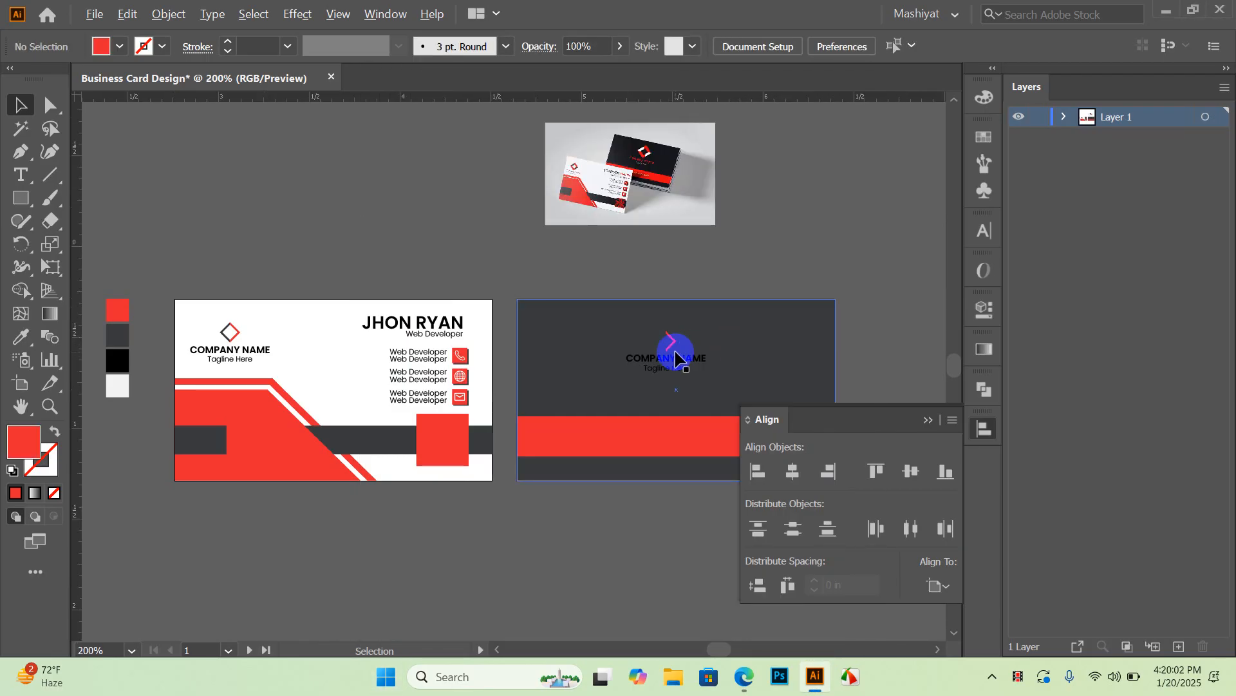
scroll(674, 351, up, 2)
scroll(620, 344, down, 2)
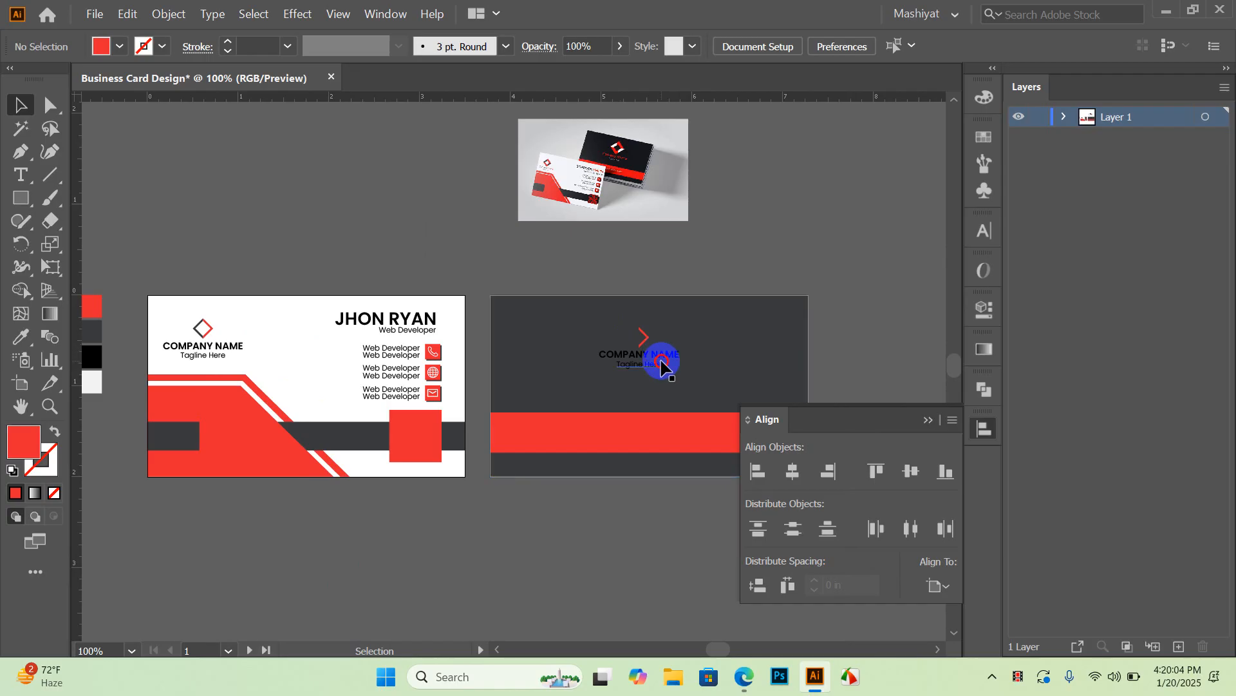
drag(662, 366, 820, 251)
click(797, 269)
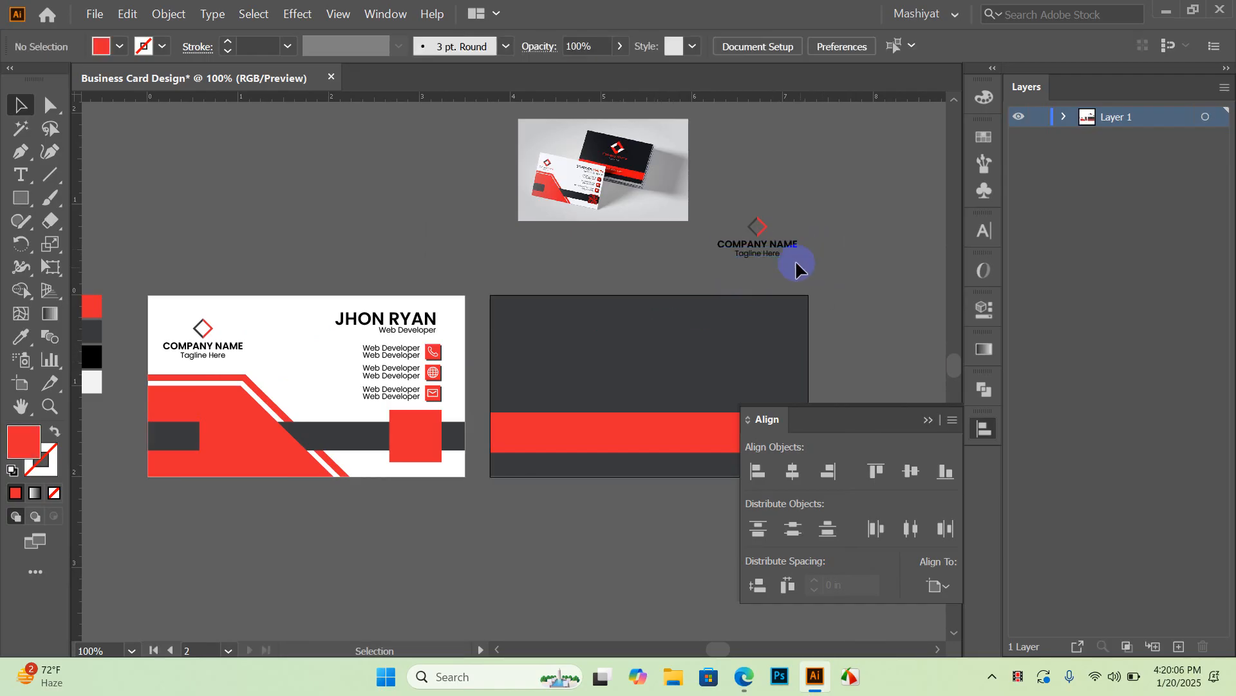
Step: Isolate the copied logo group and open its COMPANY NAME text for editing
scroll(796, 263, up, 3)
scroll(781, 261, down, 2)
key(super)
key(super)
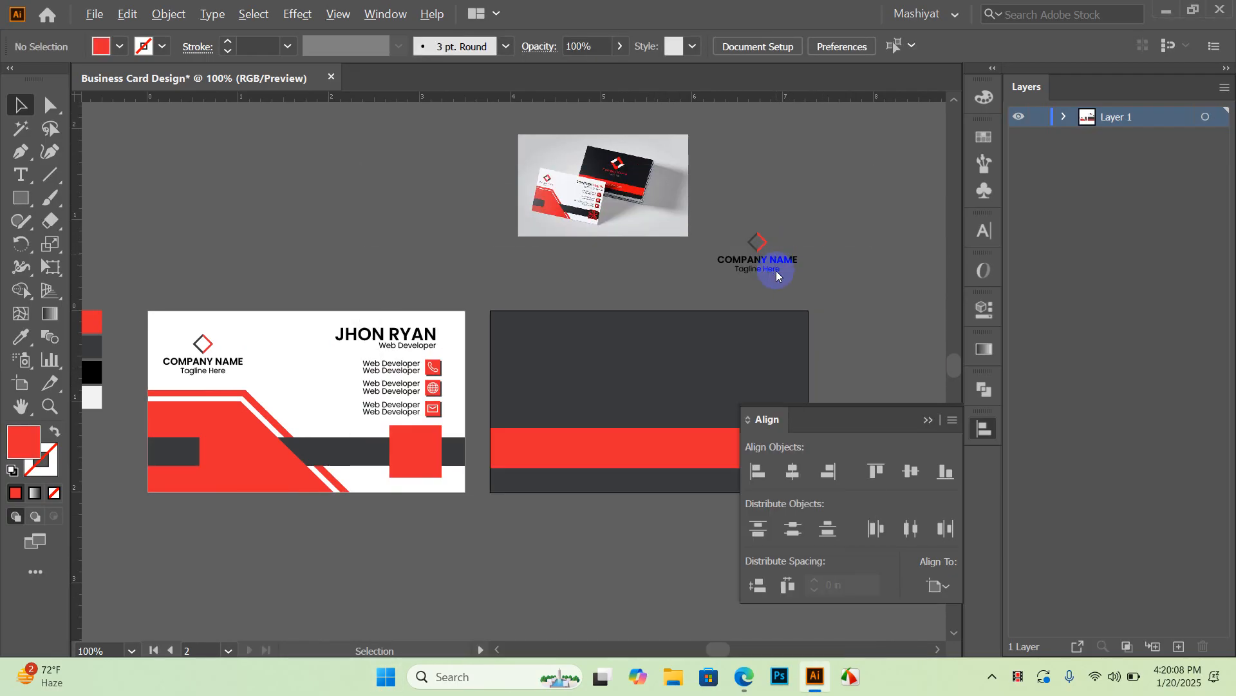
scroll(777, 275, up, 1)
scroll(767, 286, up, 2)
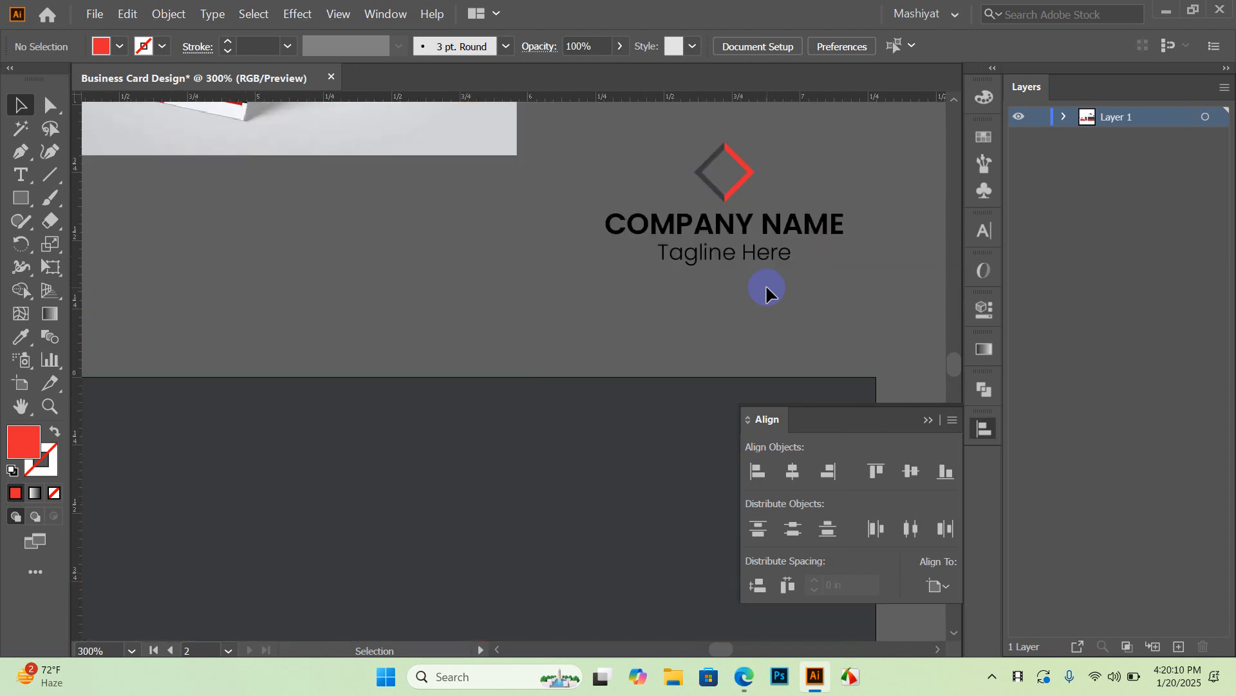
double_click(756, 227)
double_click(757, 228)
click(758, 225)
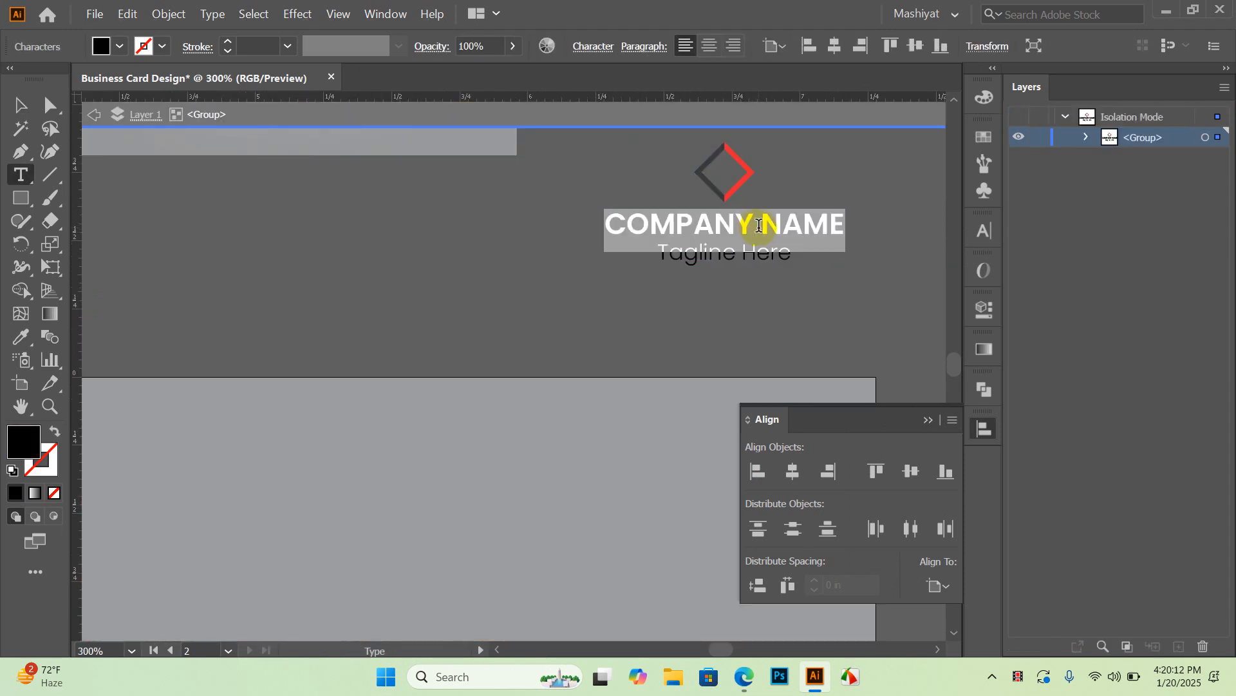
click(761, 224)
Step: Fill the word COMPANY in the copied logo with the off-white swatch and leave the group's isolation mode
drag(760, 221, 531, 232)
click(119, 46)
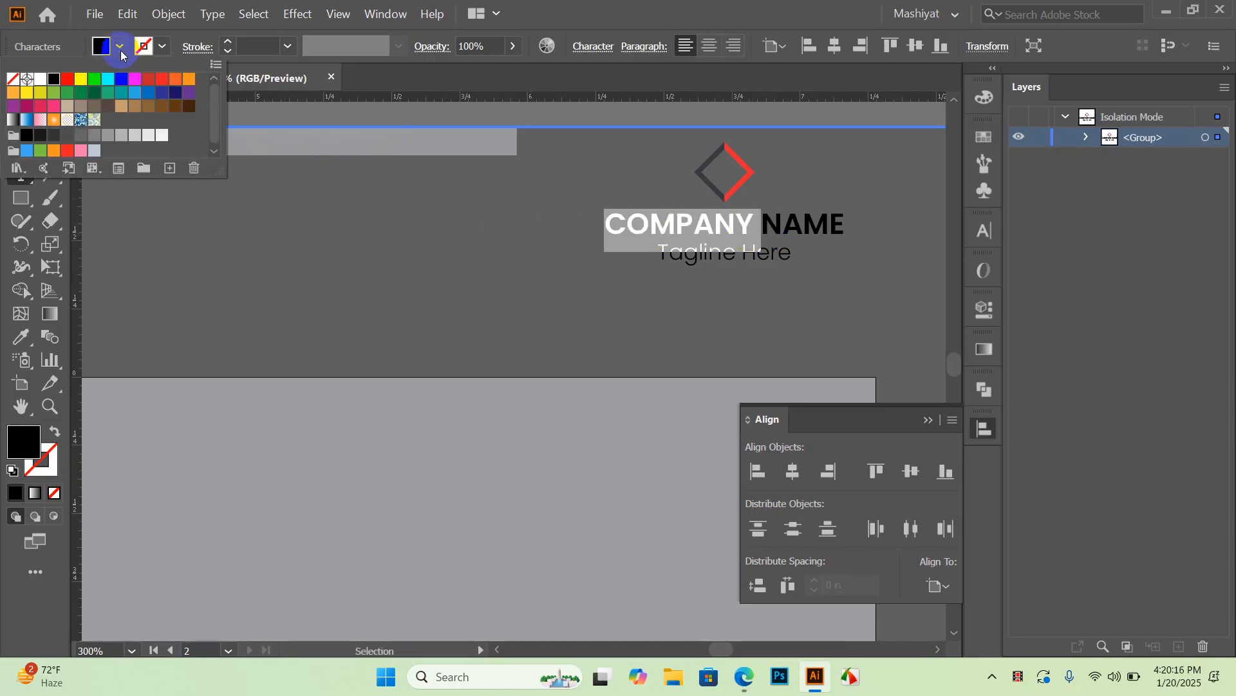
click(163, 141)
scroll(643, 257, down, 1)
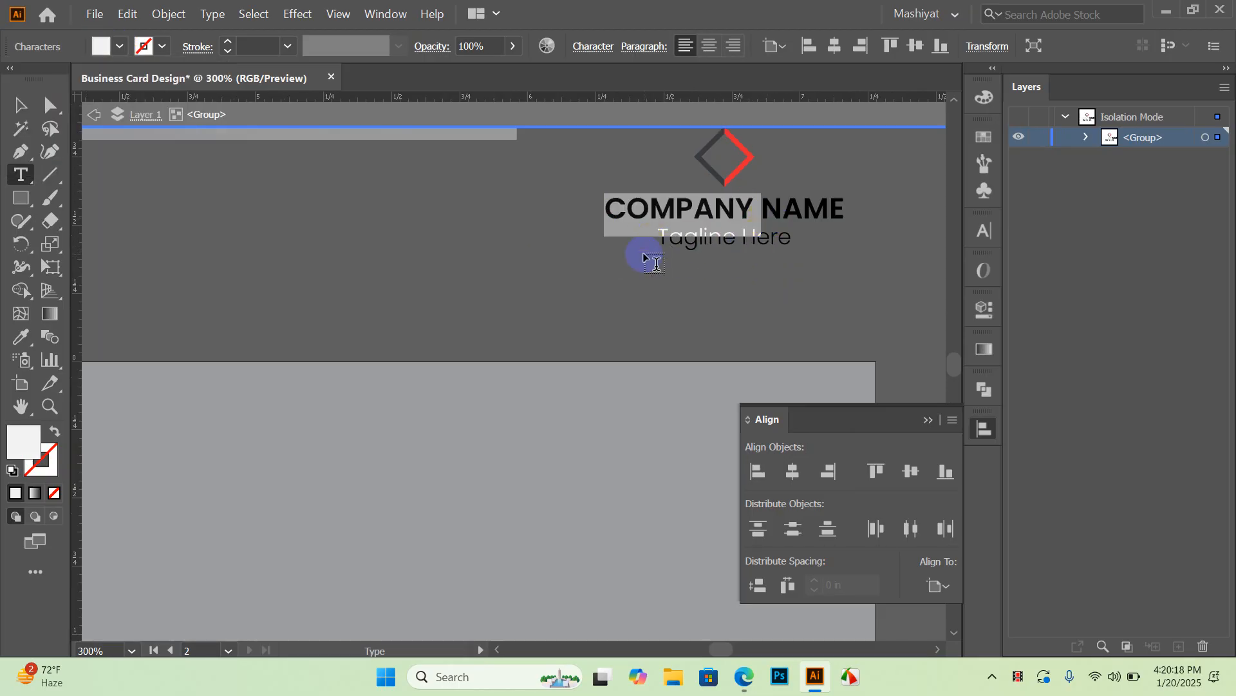
key(super)
key(super)
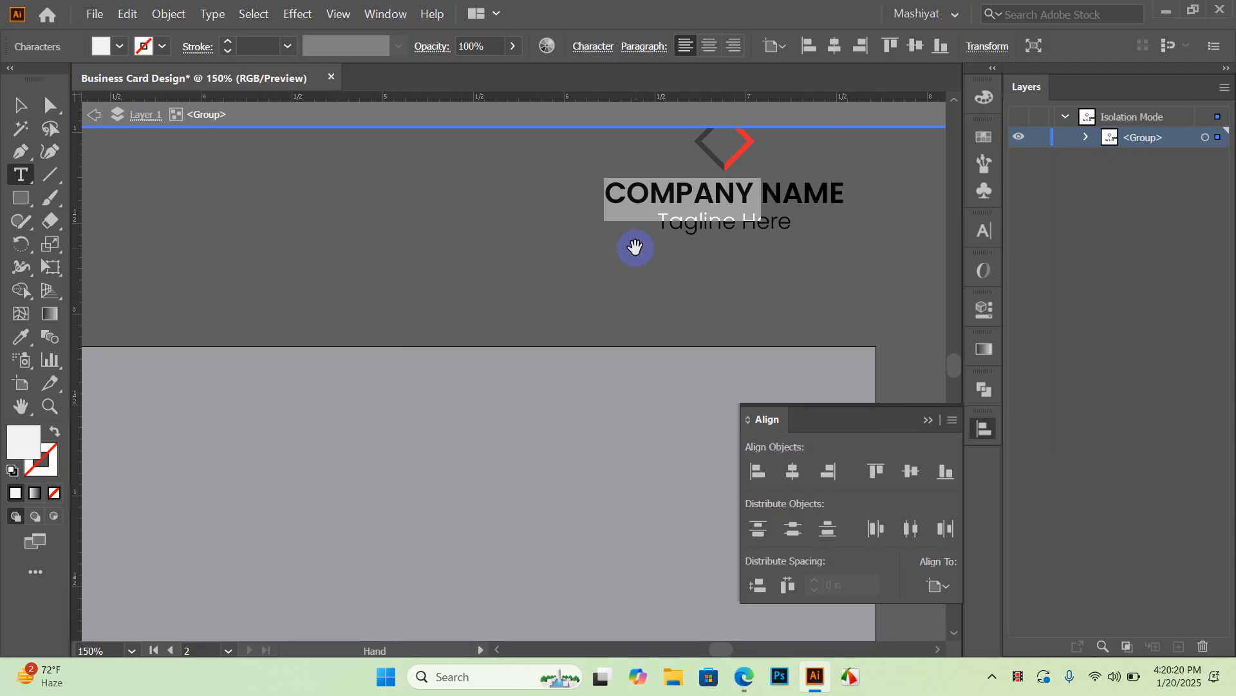
scroll(635, 253, down, 2)
click(20, 105)
double_click(567, 239)
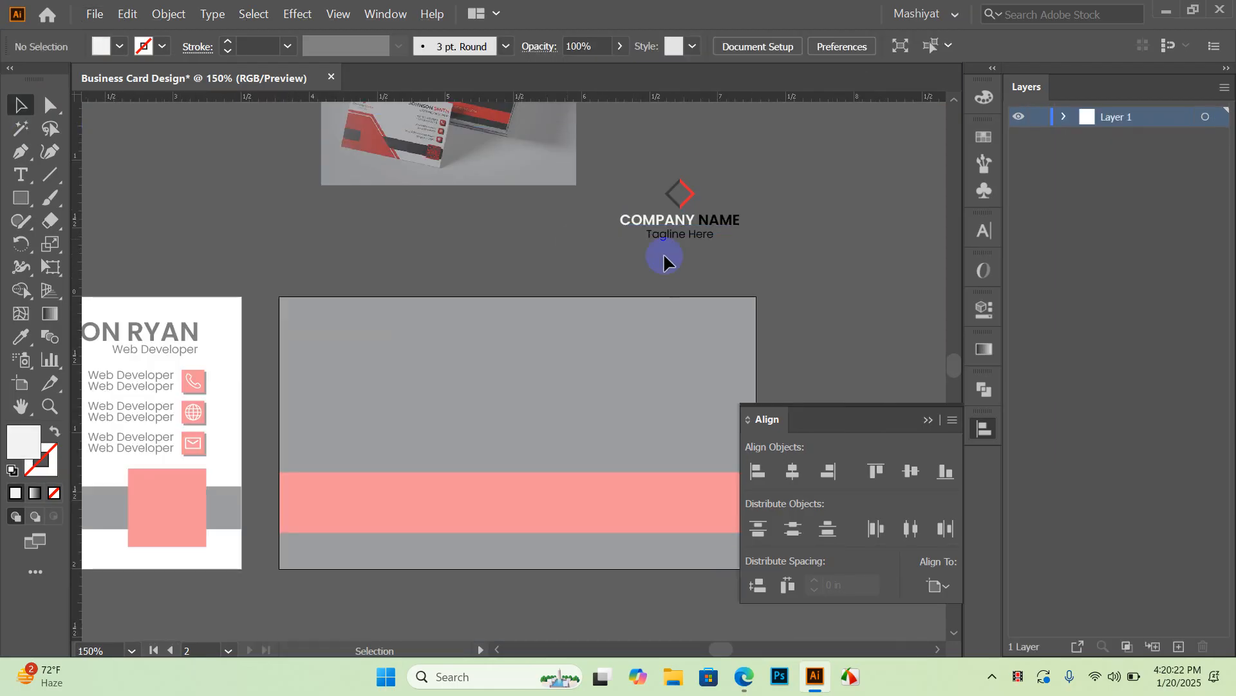
double_click(707, 226)
key(t)
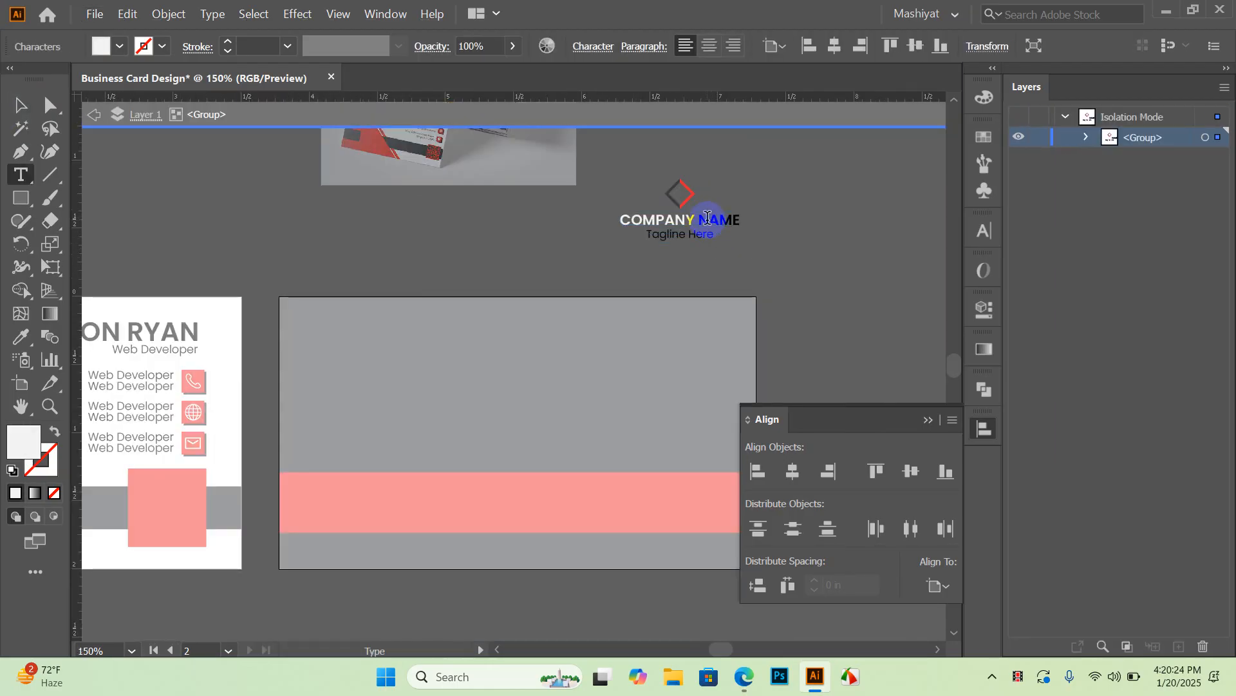
click(767, 221)
key(ctrl+z)
click(20, 105)
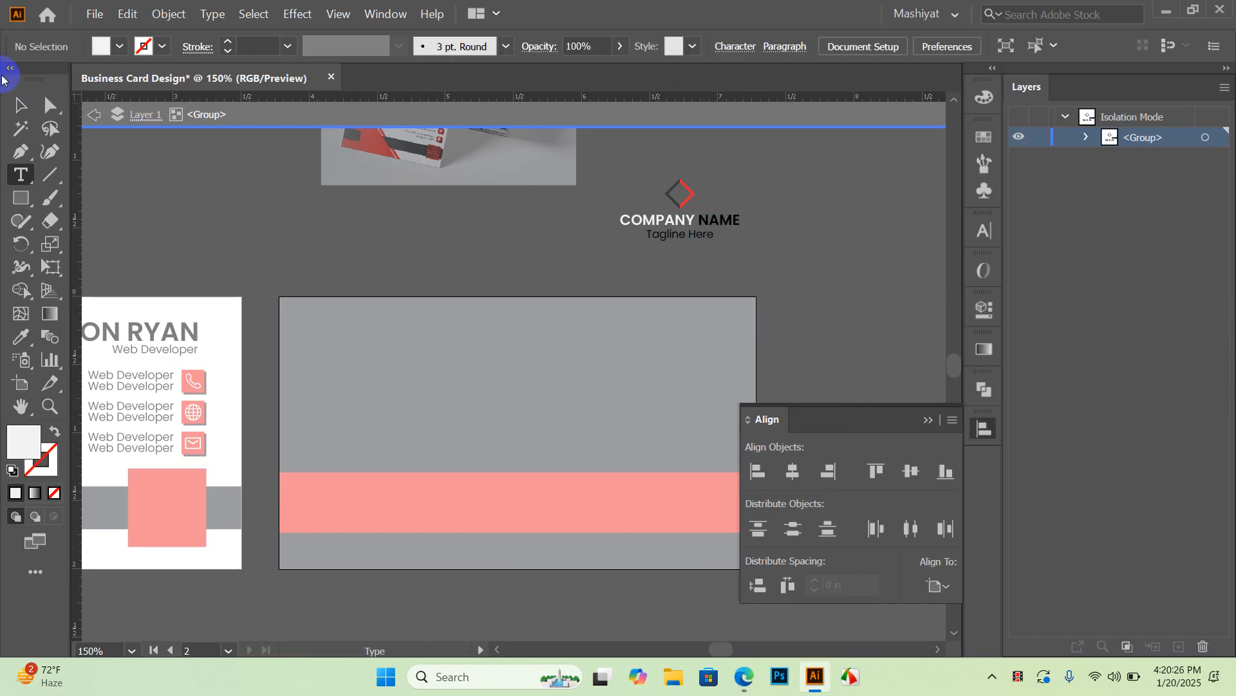
double_click(810, 258)
Step: Ungroup the copied logo into its separate mark, company name and tagline
right_click(709, 226)
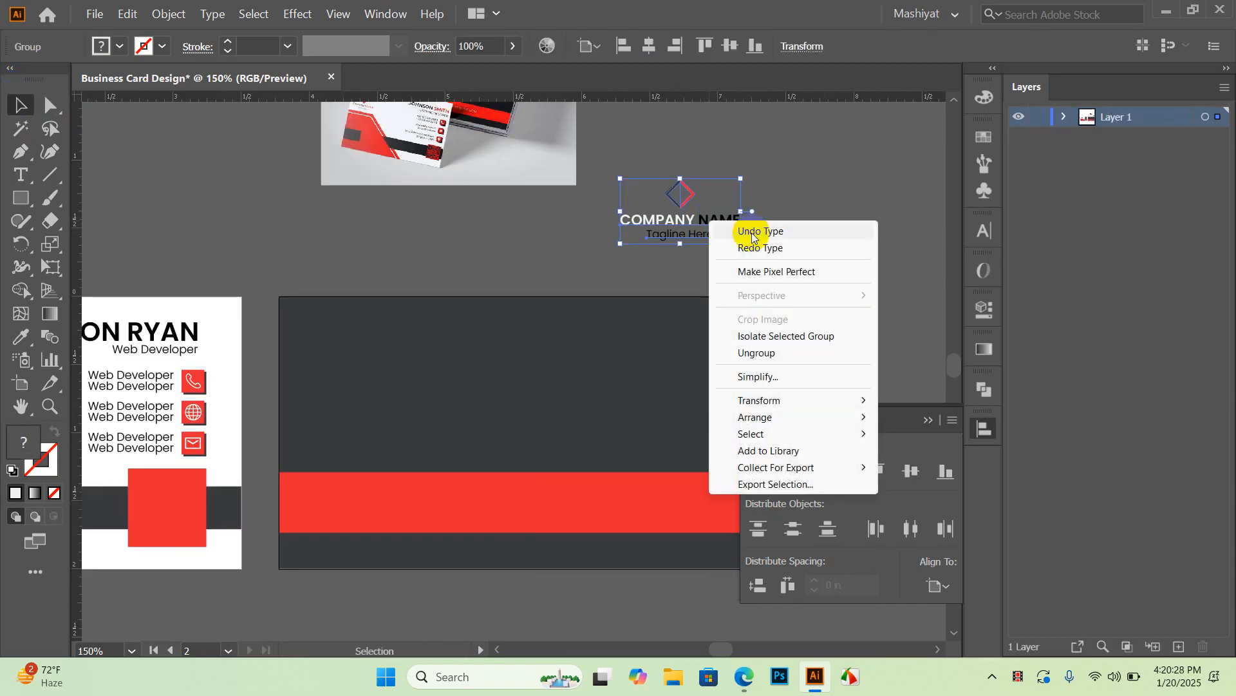
click(750, 351)
click(828, 271)
Step: Recolour the word NAME in the copied logo with the red sampled from the front card's square
double_click(716, 227)
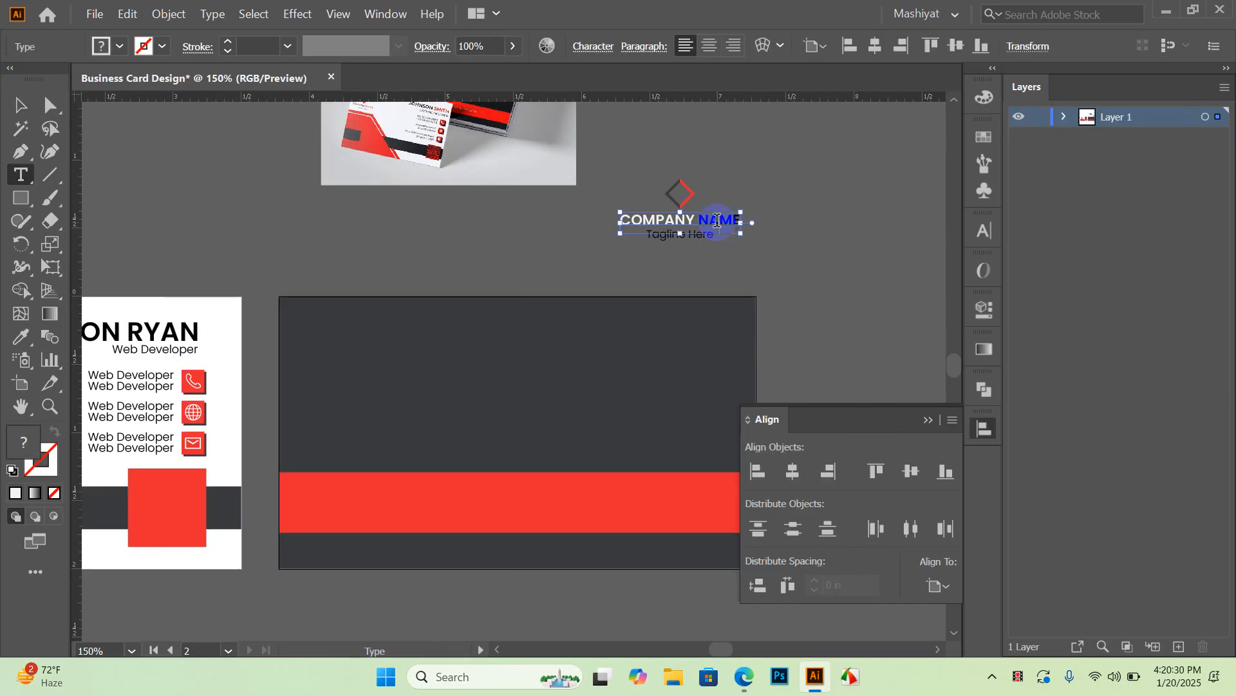
drag(699, 221, 748, 225)
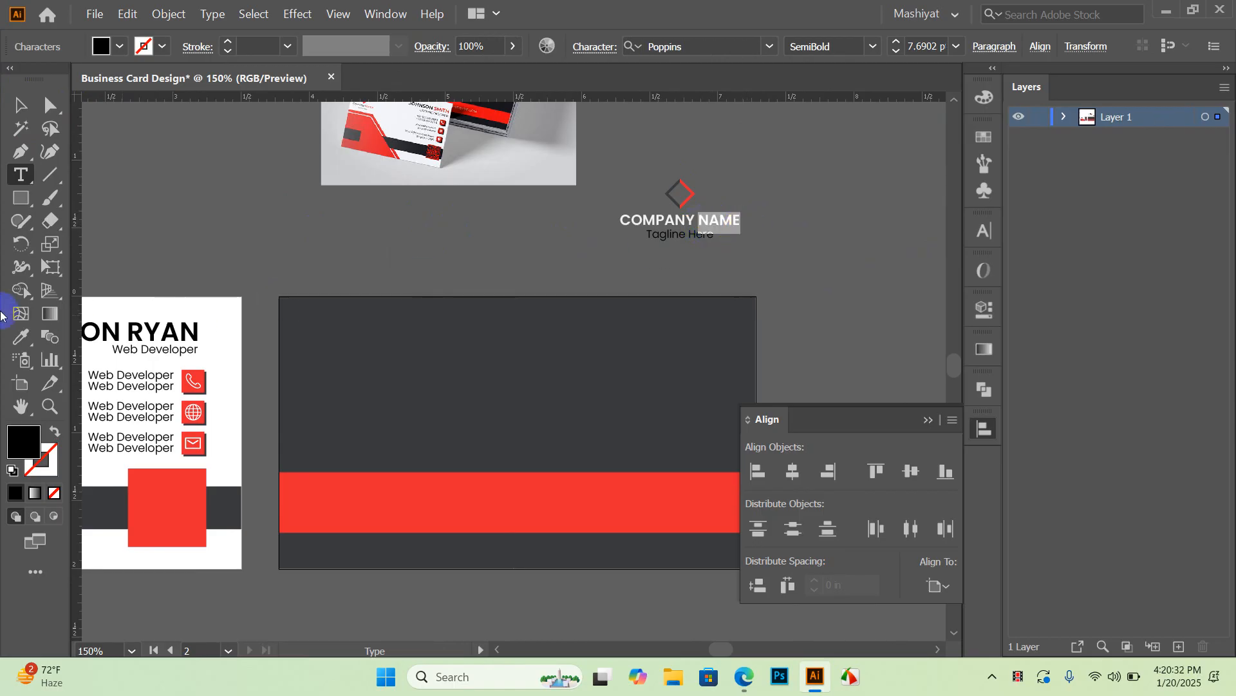
click(21, 336)
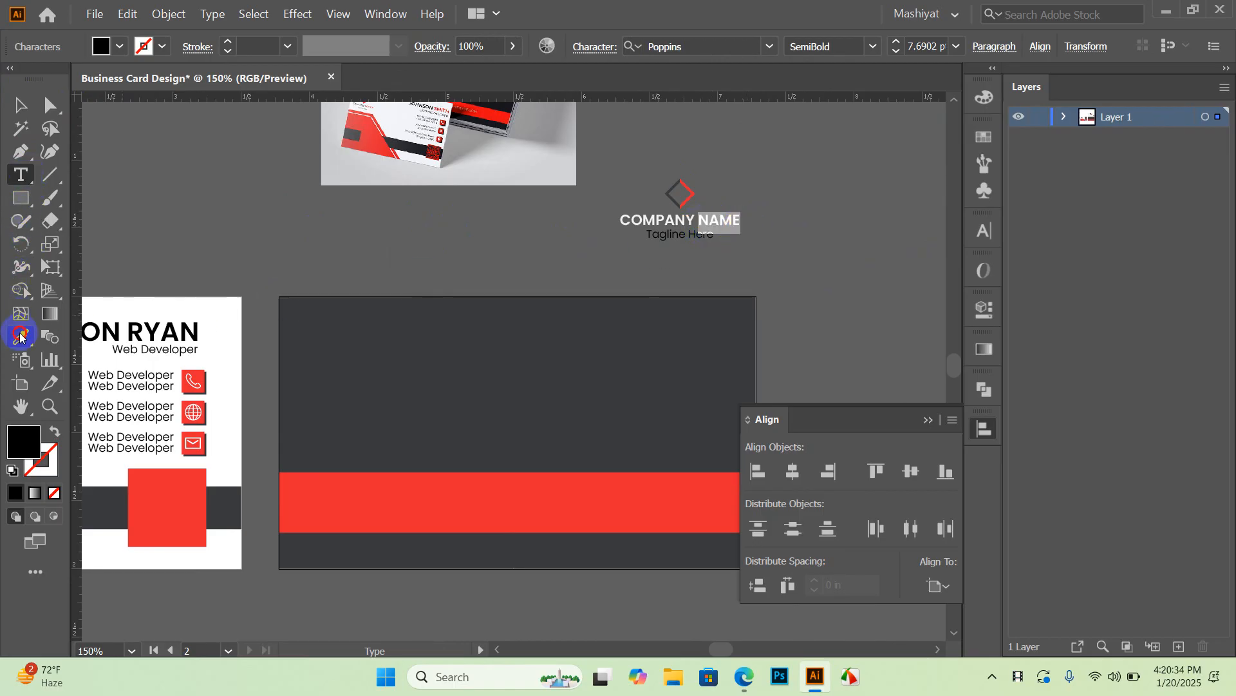
click(201, 480)
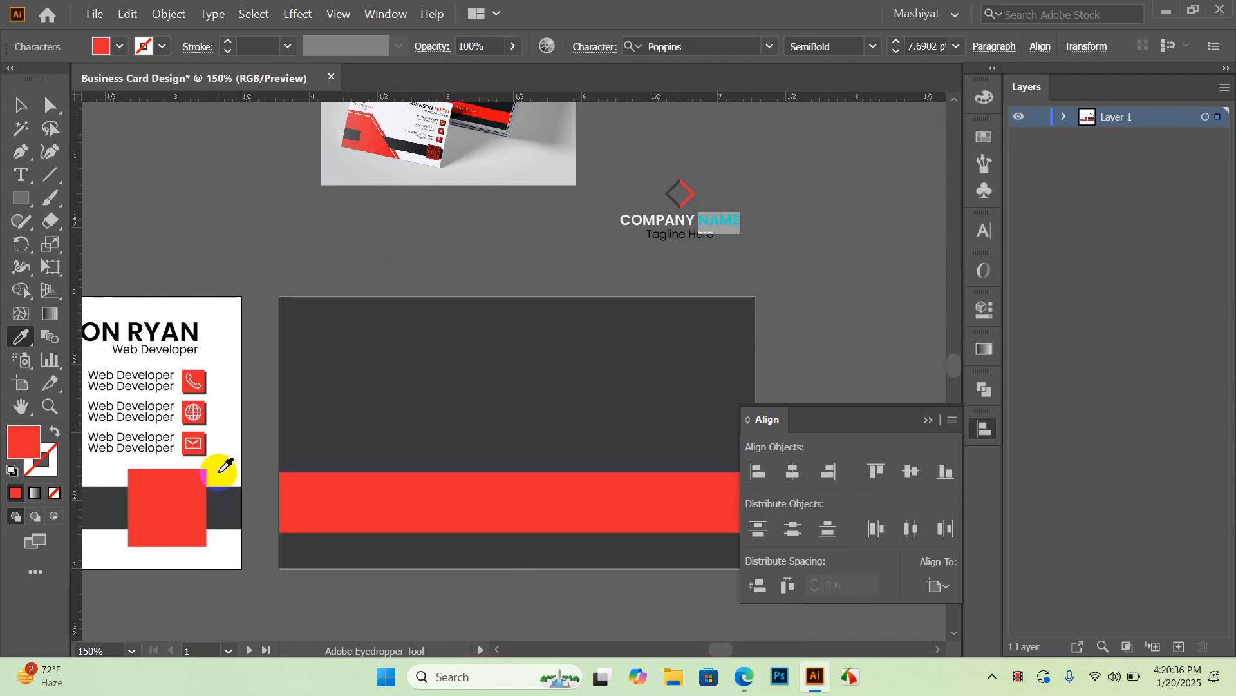
click(19, 105)
click(516, 243)
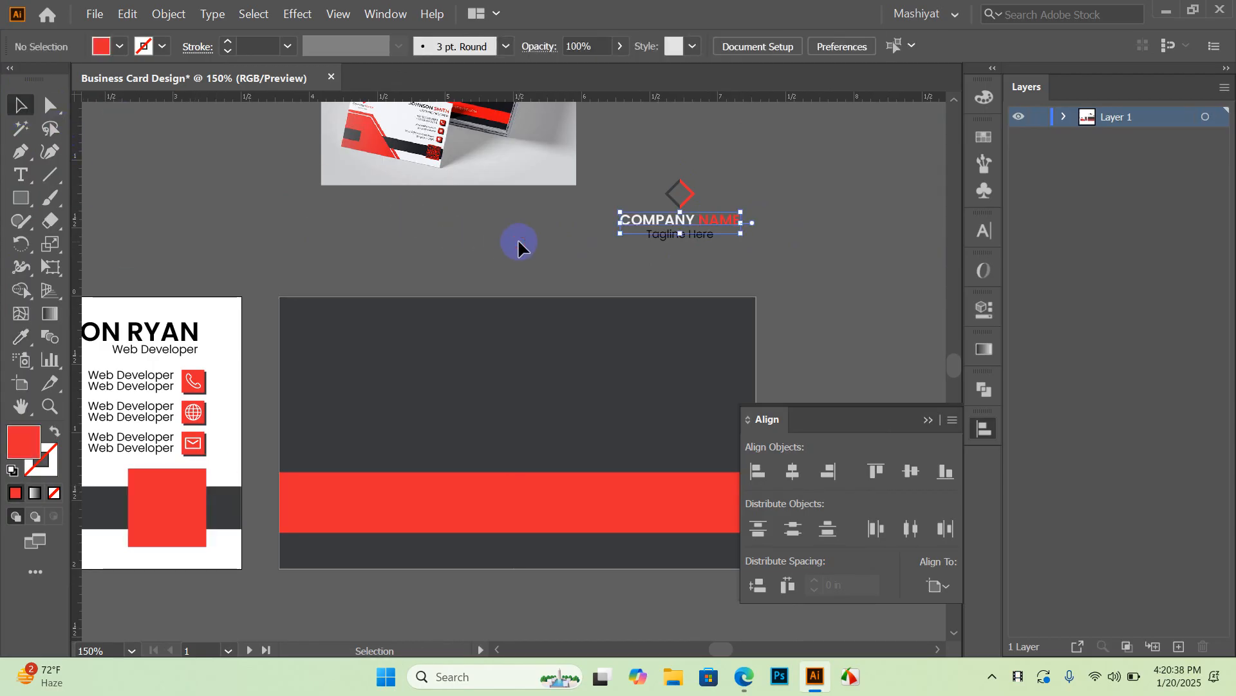
Step: Fill the copied logo's Tagline Here text with the off-white swatch
click(690, 240)
click(121, 48)
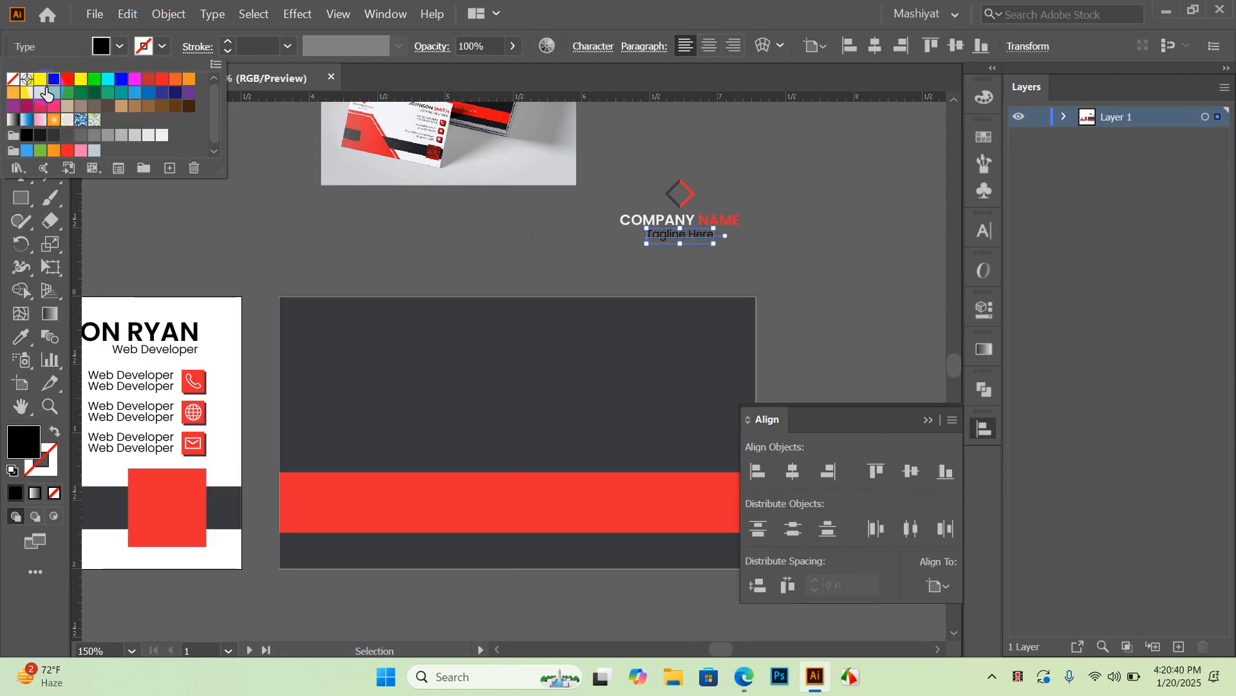
click(162, 134)
click(453, 267)
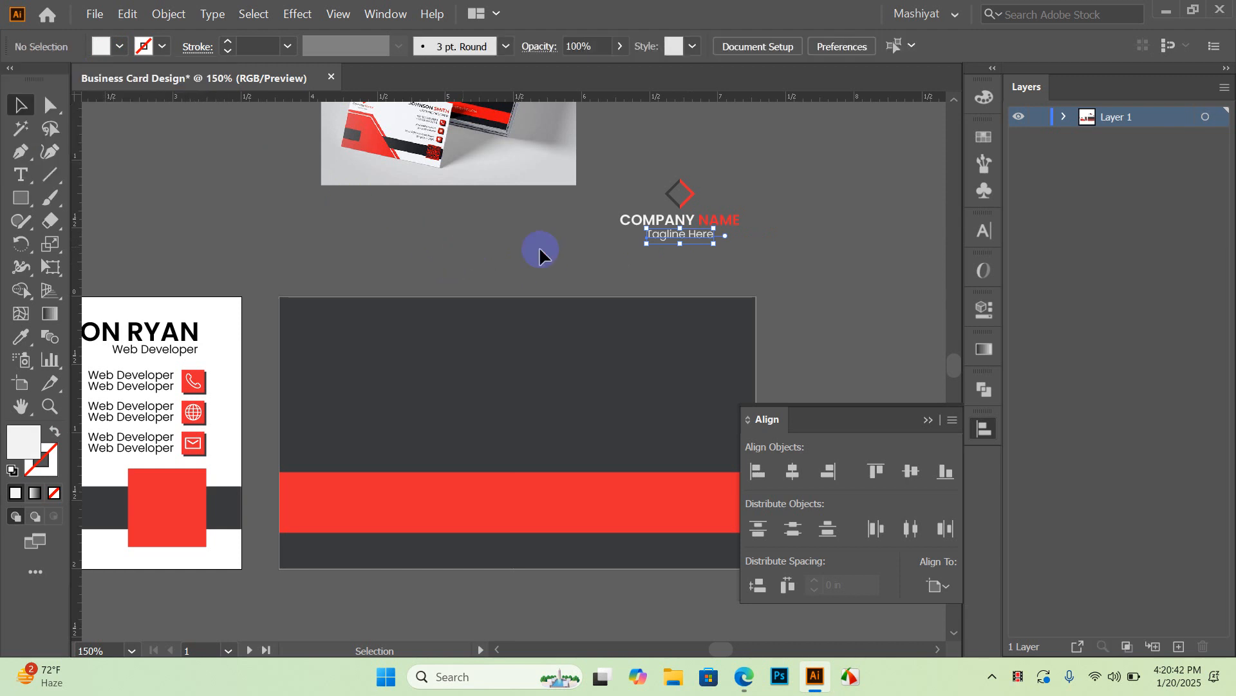
key(super)
key(Escape)
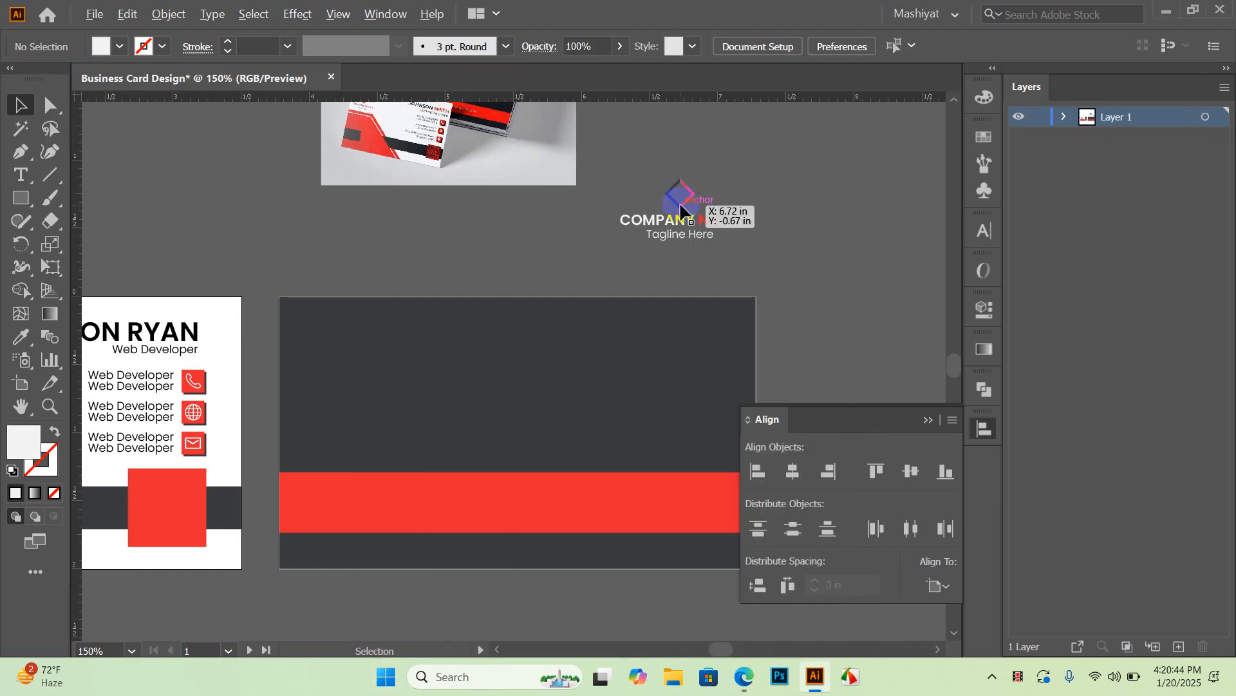
Step: Ungroup the copied diamond mark and fill its dark half with the off-white swatch
scroll(671, 202, up, 2)
right_click(670, 201)
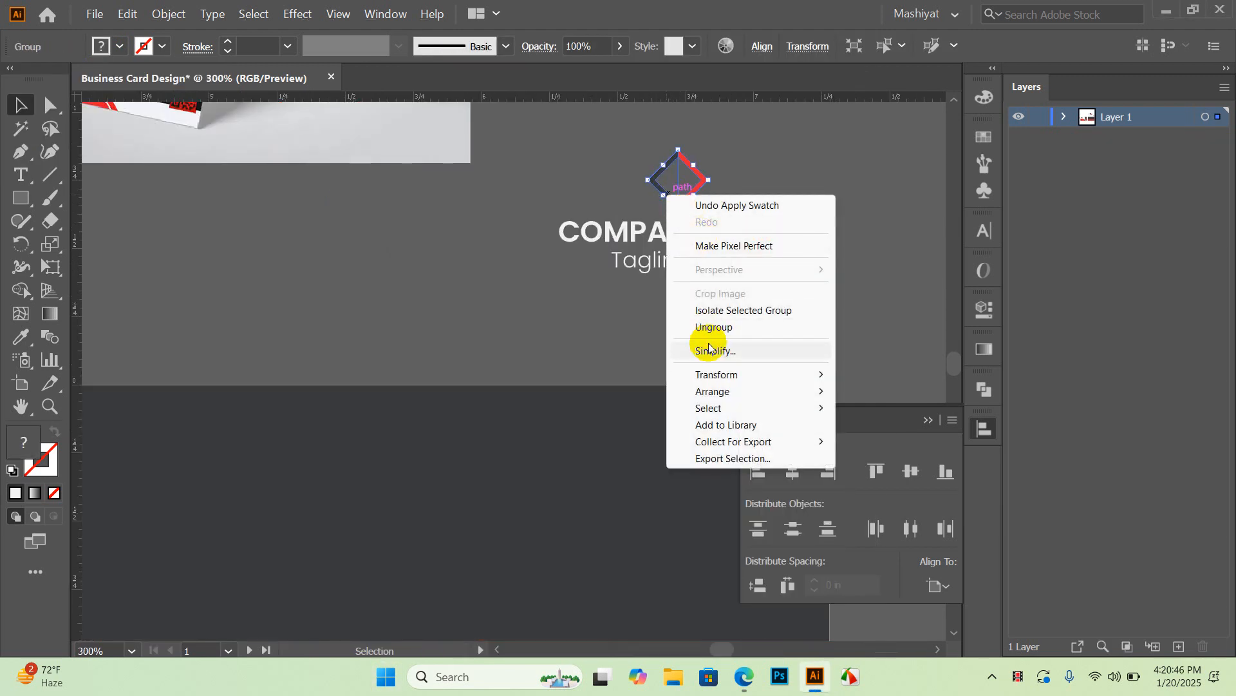
click(720, 325)
click(818, 226)
click(666, 199)
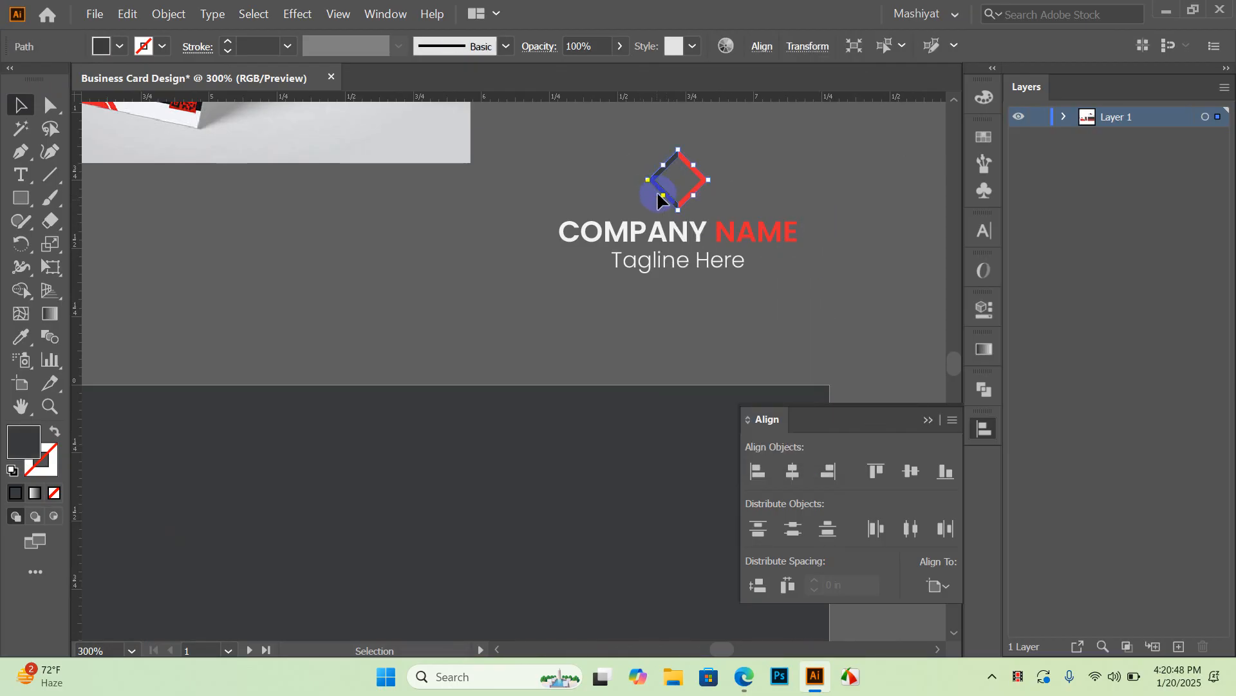
click(122, 47)
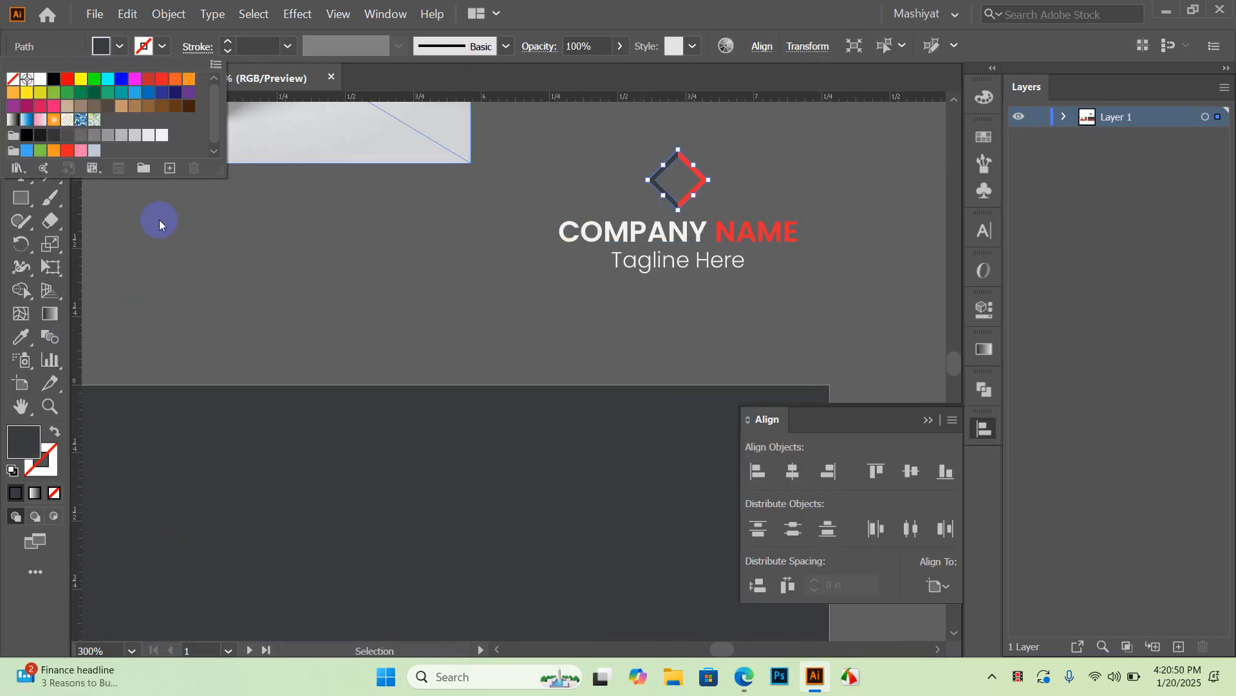
click(161, 137)
click(541, 268)
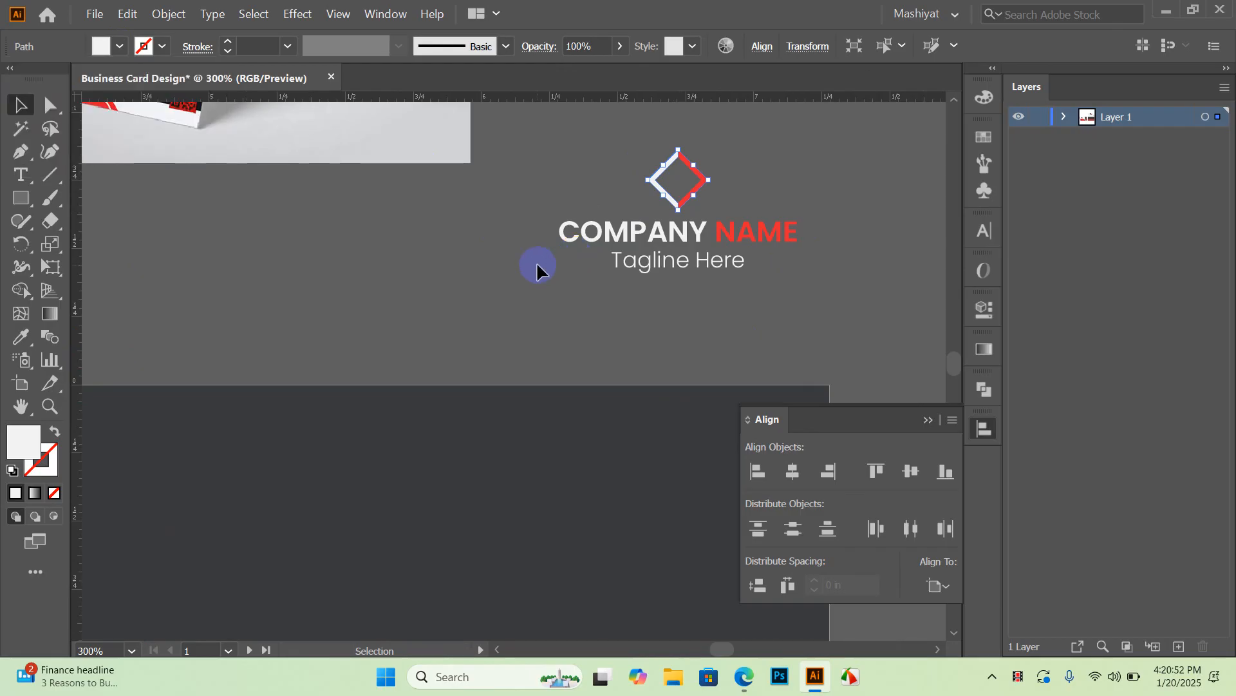
Step: Group the recoloured diamond mark, company name and tagline into one logo
click(580, 208)
drag(804, 291, 841, 309)
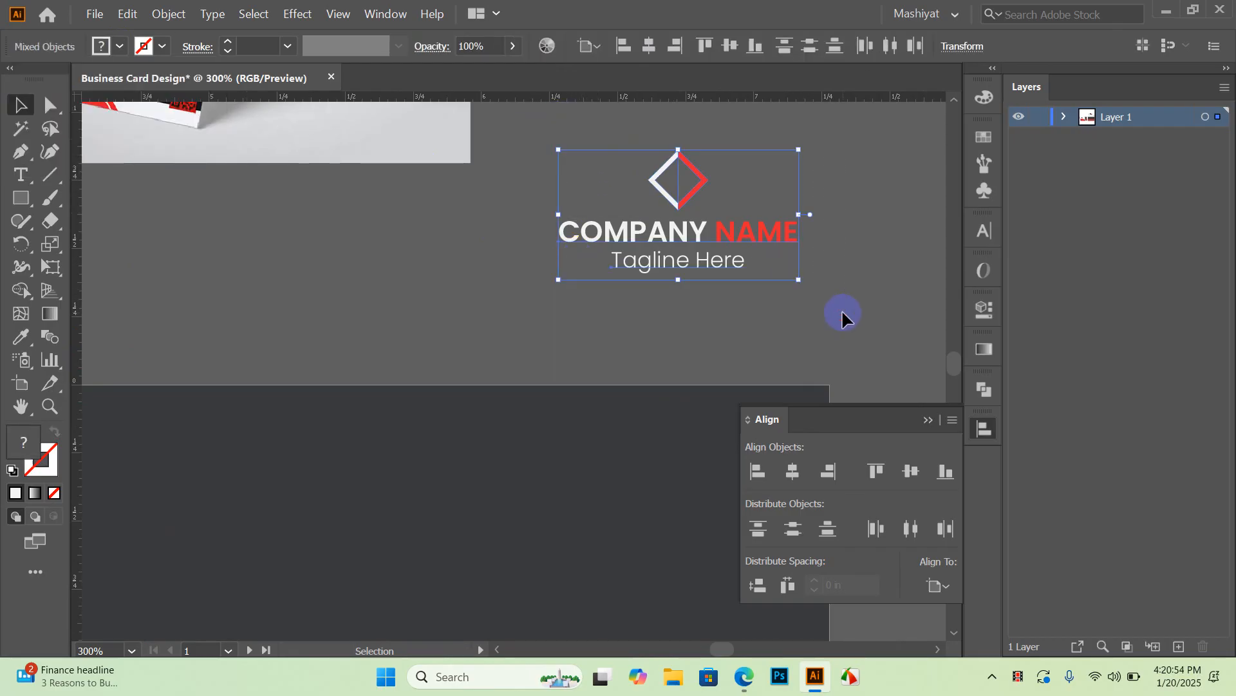
scroll(809, 293, down, 2)
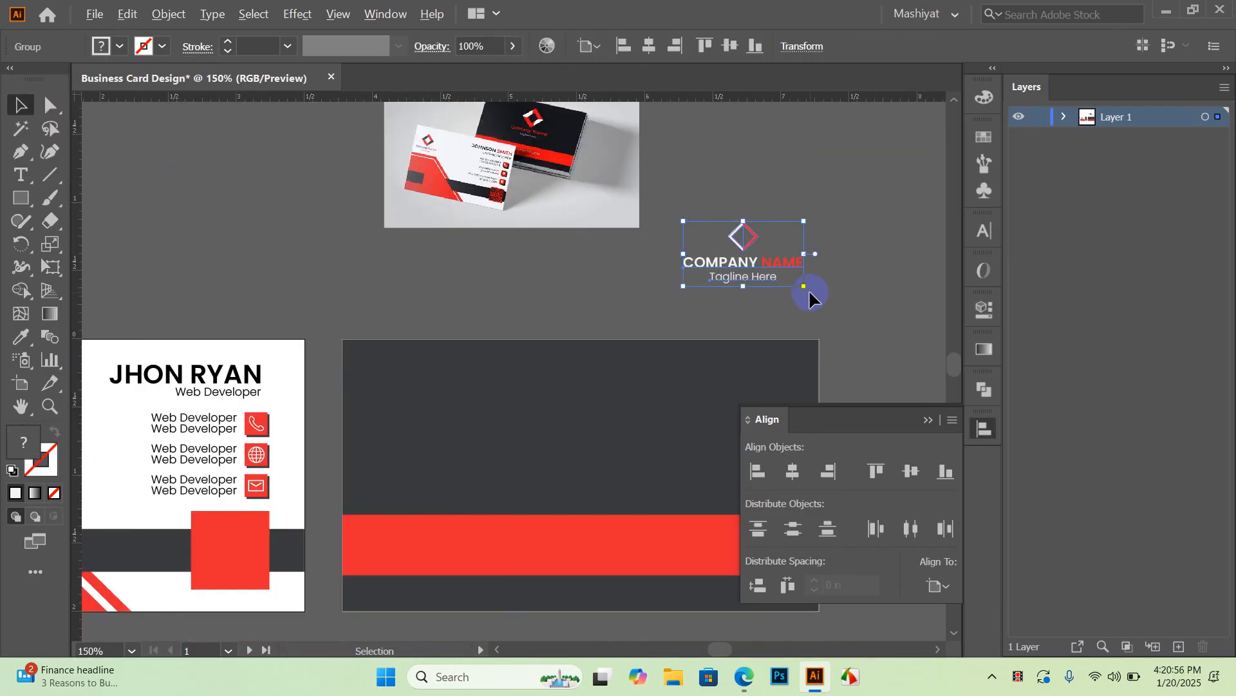
click(732, 289)
Step: Move the recoloured logo onto the back card above the red band and centre it horizontally on the artboard
drag(743, 267, 569, 433)
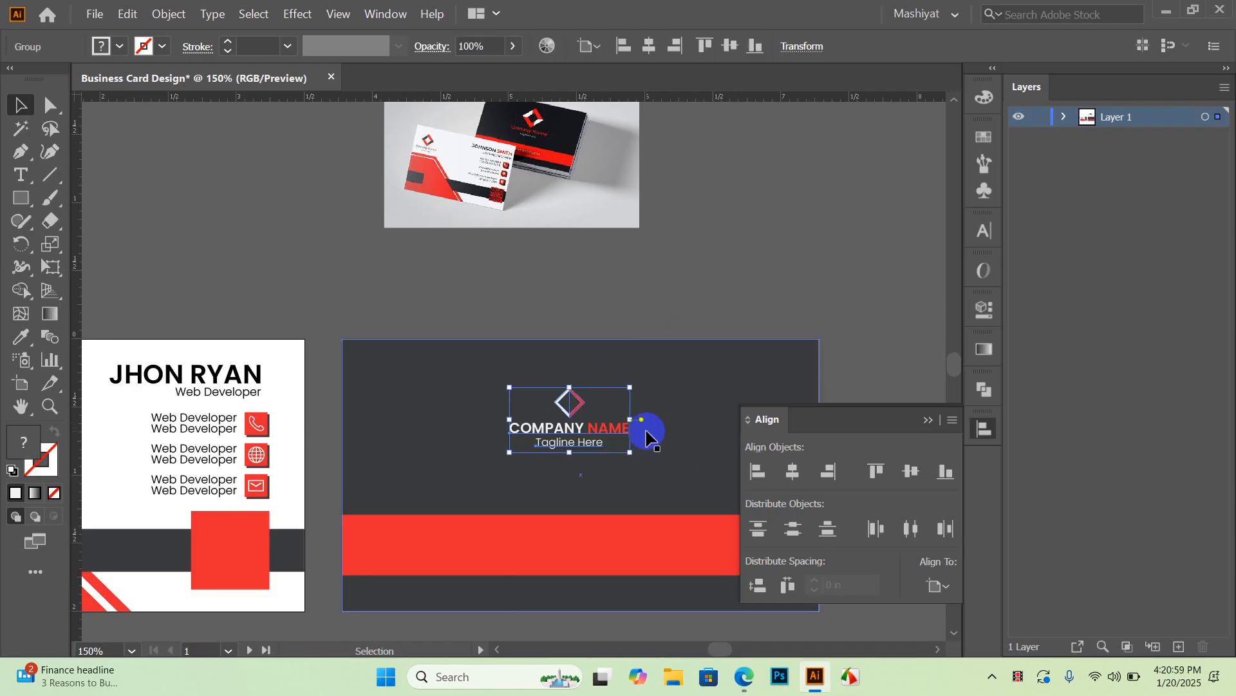
click(686, 404)
click(585, 424)
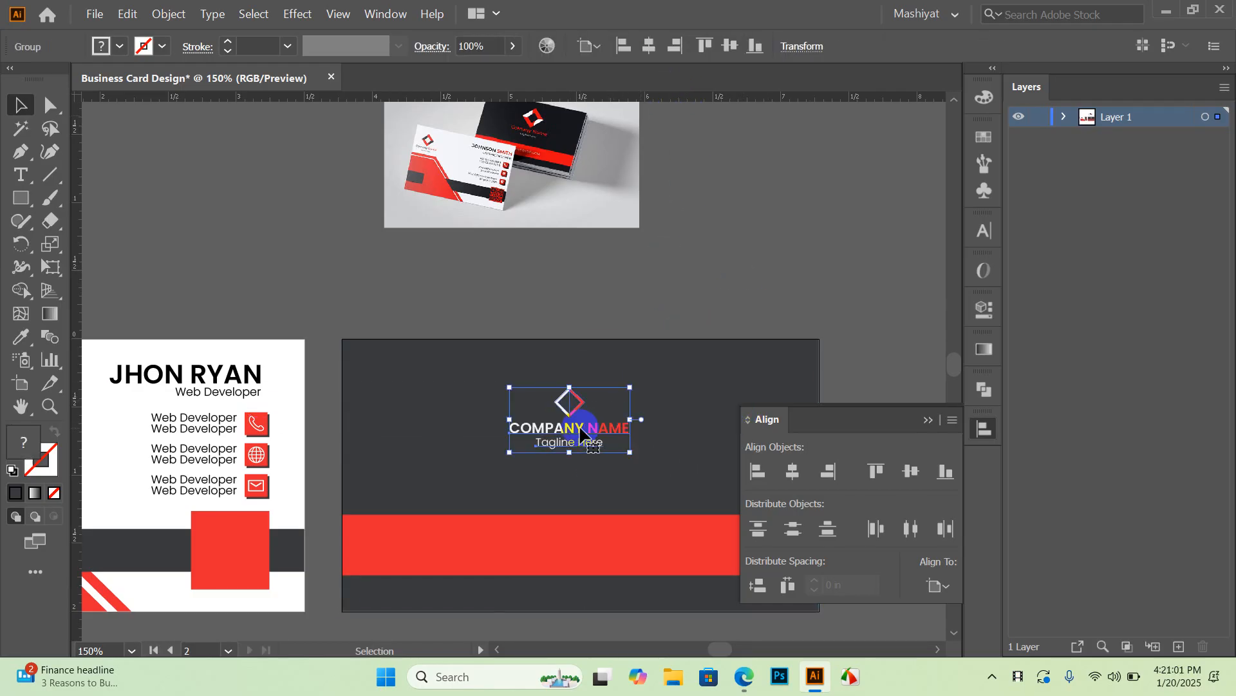
click(793, 473)
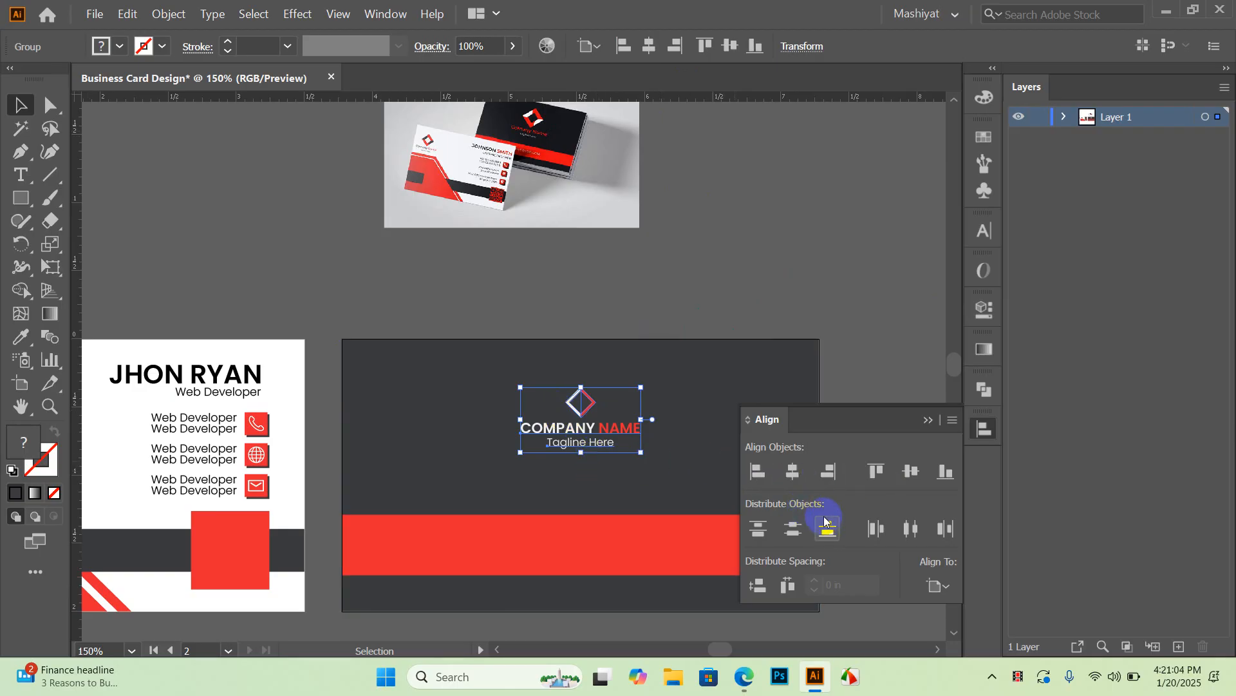
Step: Nudge the back card's logo down slightly and enlarge it proportionally about its centre line above the red band
key(Down)
key(Down)
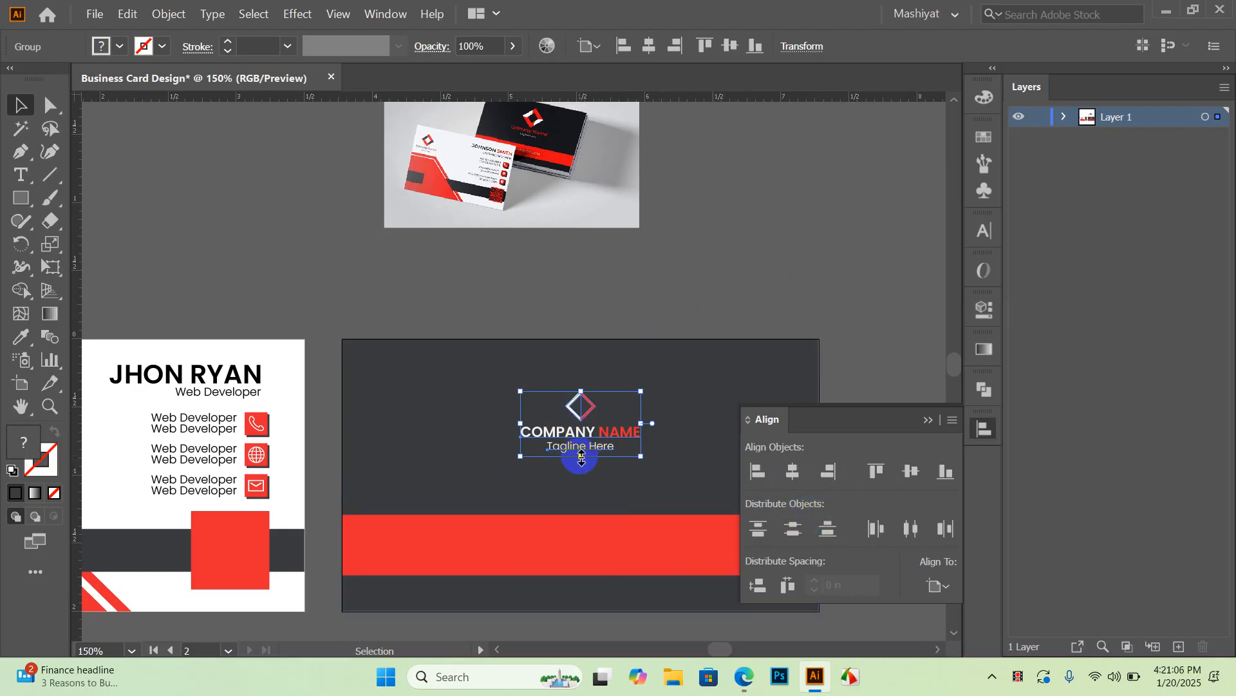
drag(585, 455, 582, 488)
click(695, 270)
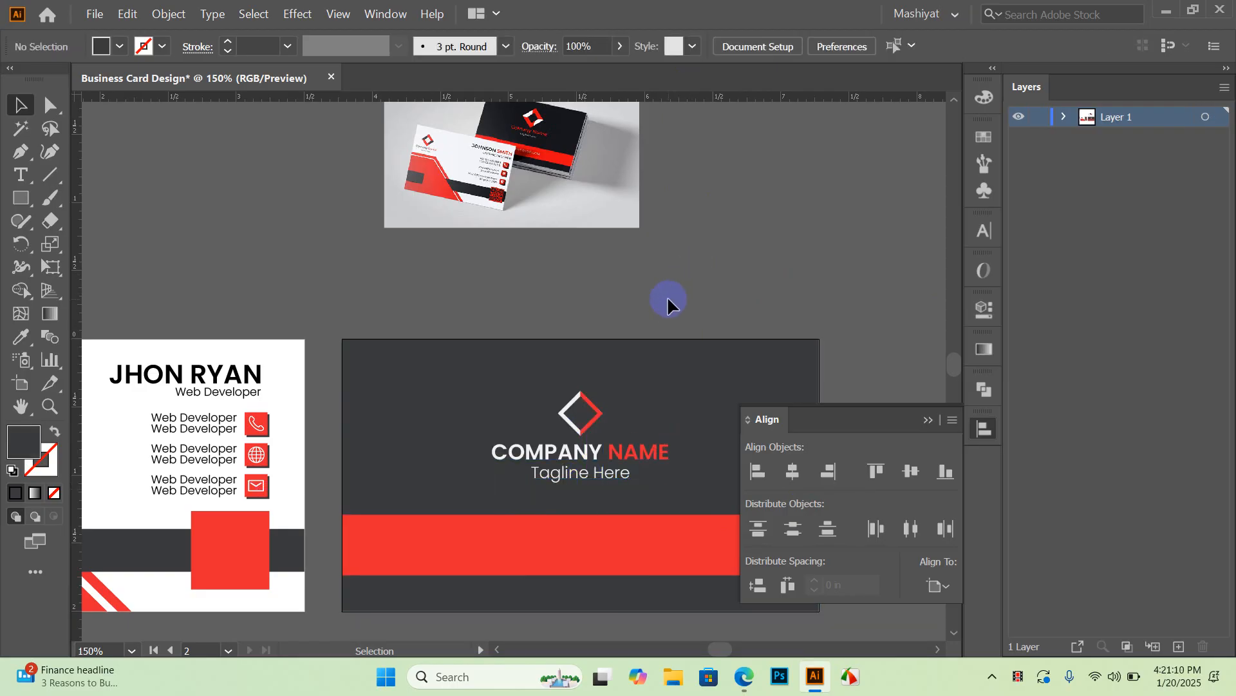
Step: Recolour the back card's background and the front card's two dark bars with a darker near-black grey swatch
scroll(667, 298, down, 2)
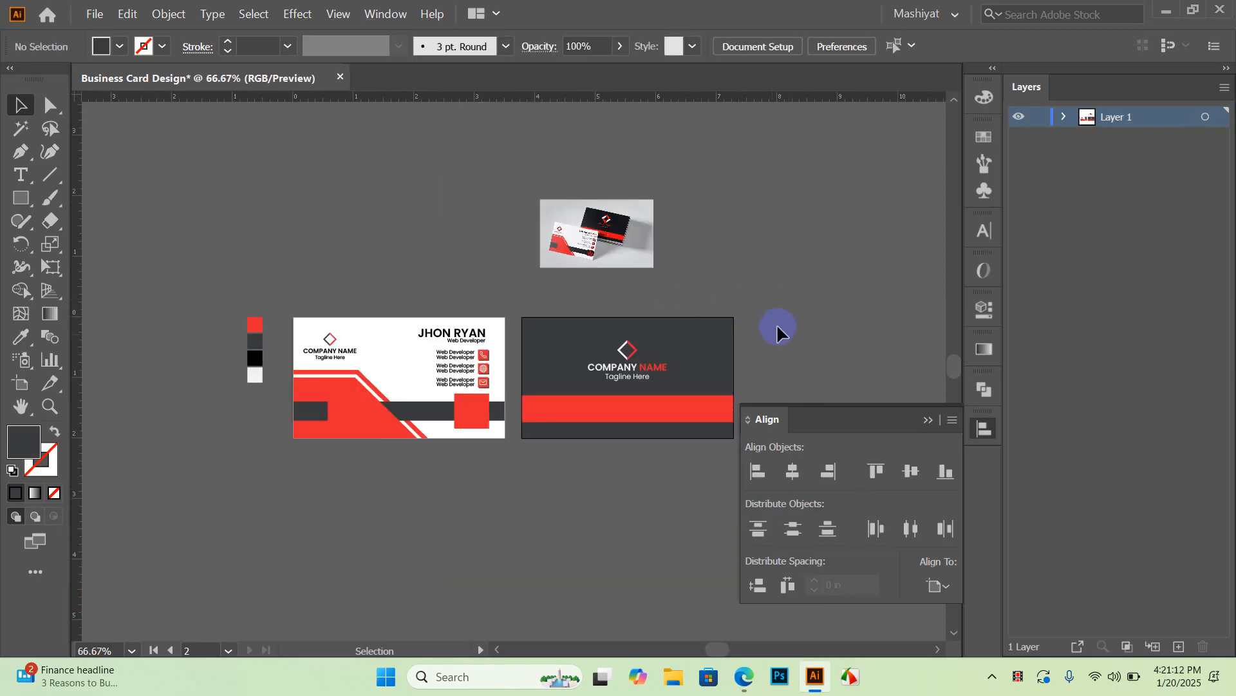
click(703, 351)
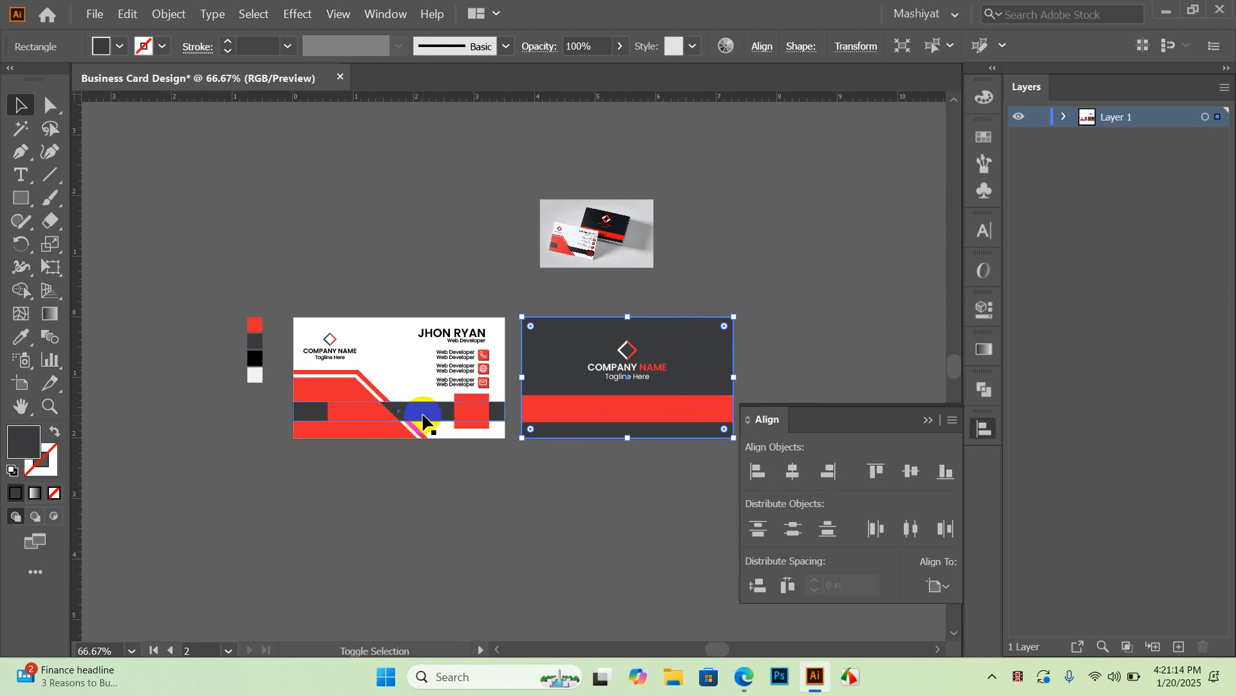
shift+click(366, 420)
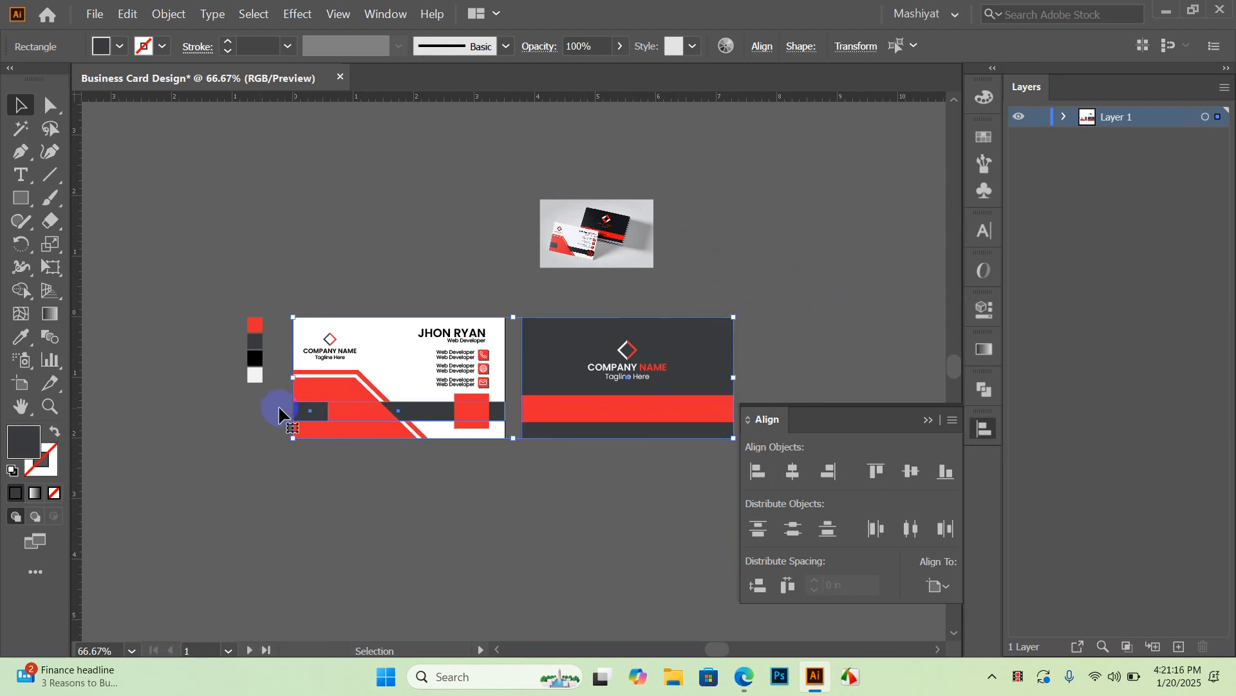
scroll(640, 309, up, 1)
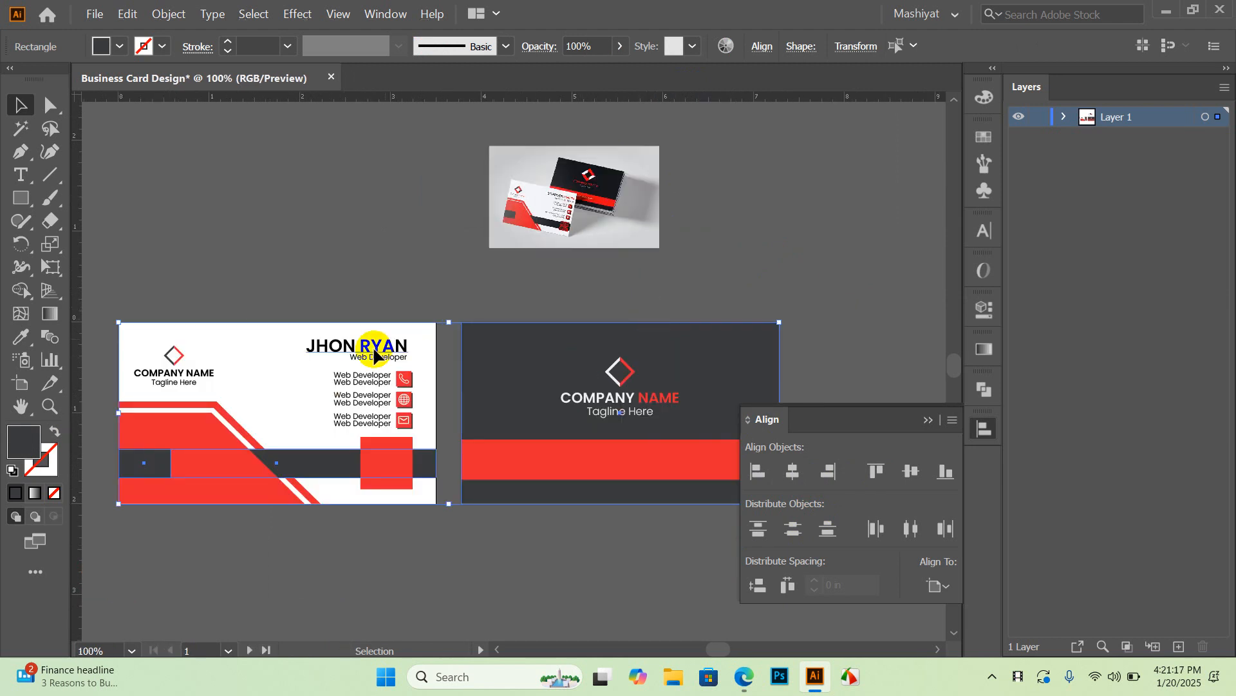
click(120, 52)
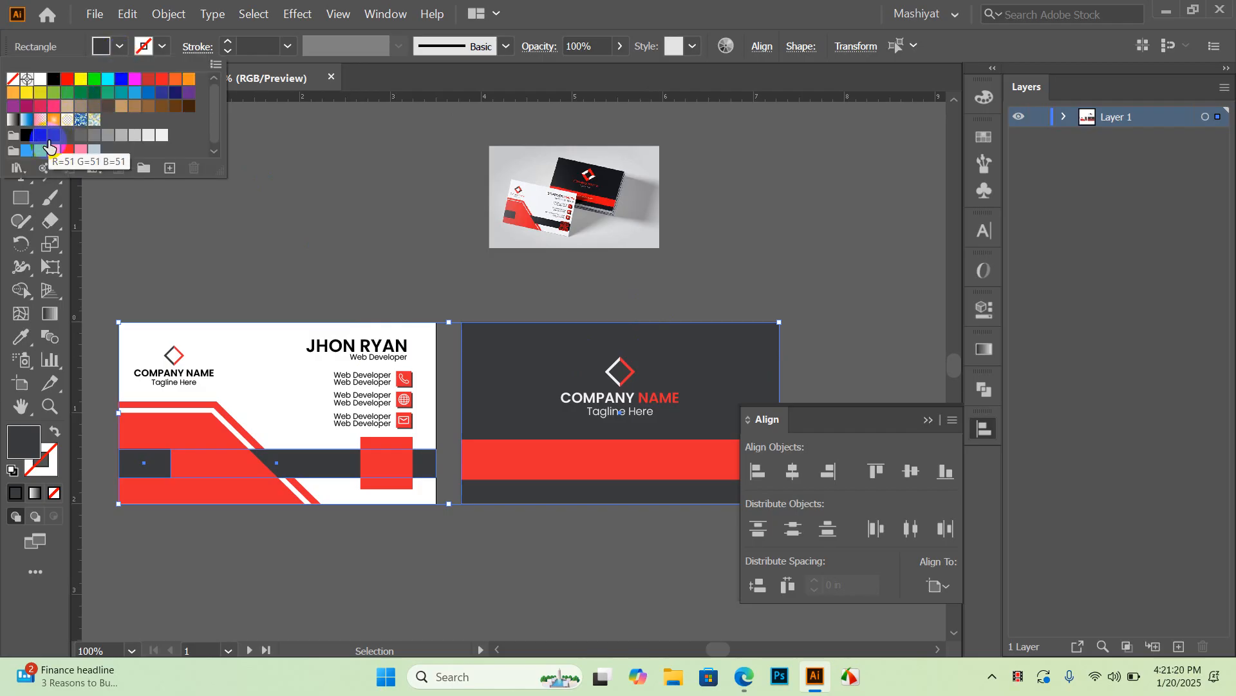
click(52, 137)
click(42, 139)
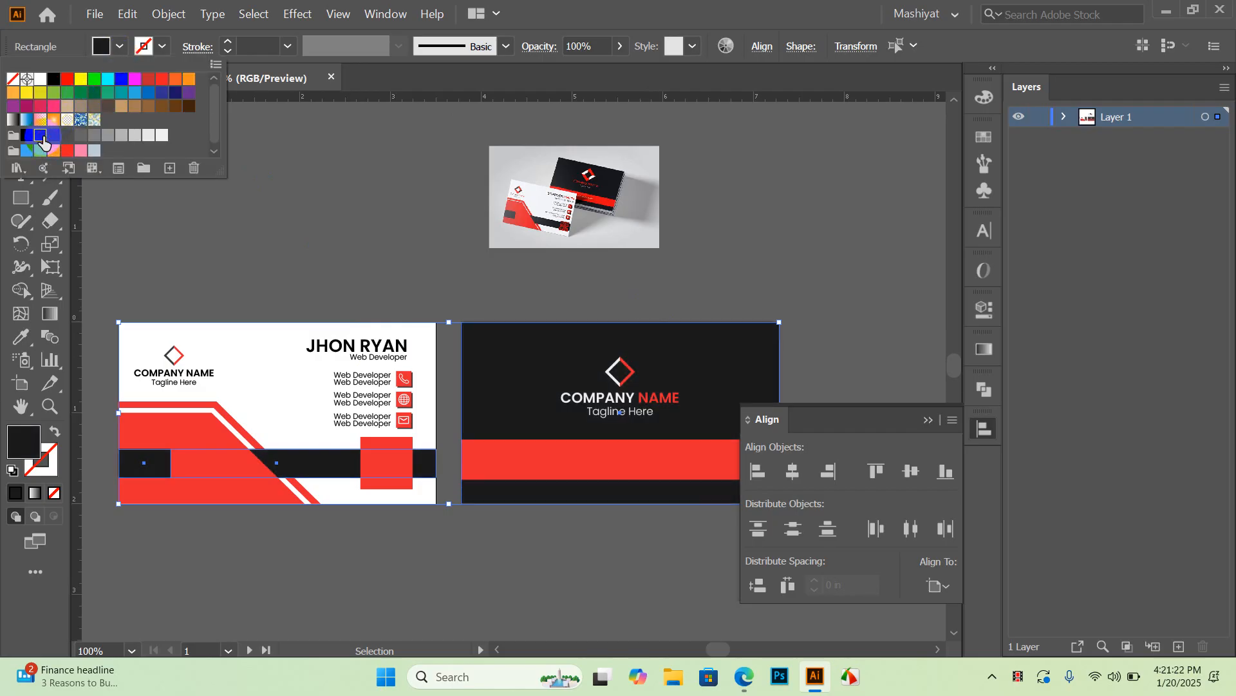
click(305, 188)
click(305, 190)
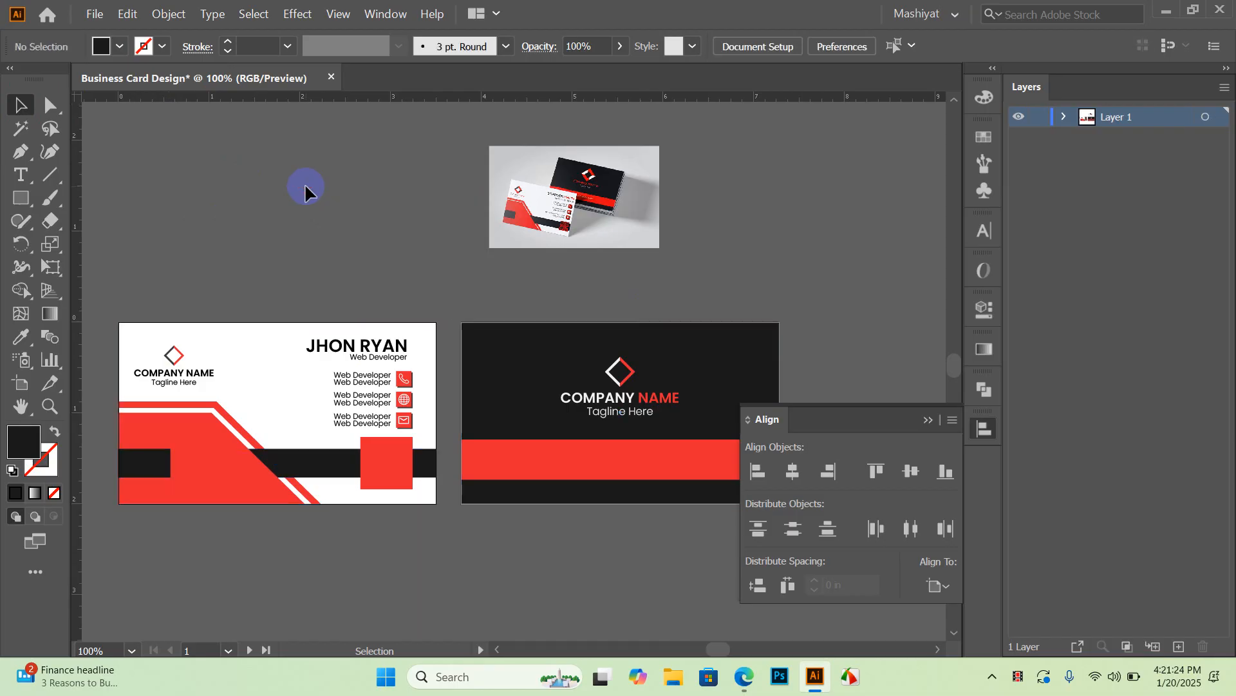
Step: Delete the reference mockup image above the two cards
scroll(305, 190, down, 1)
scroll(219, 425, up, 1)
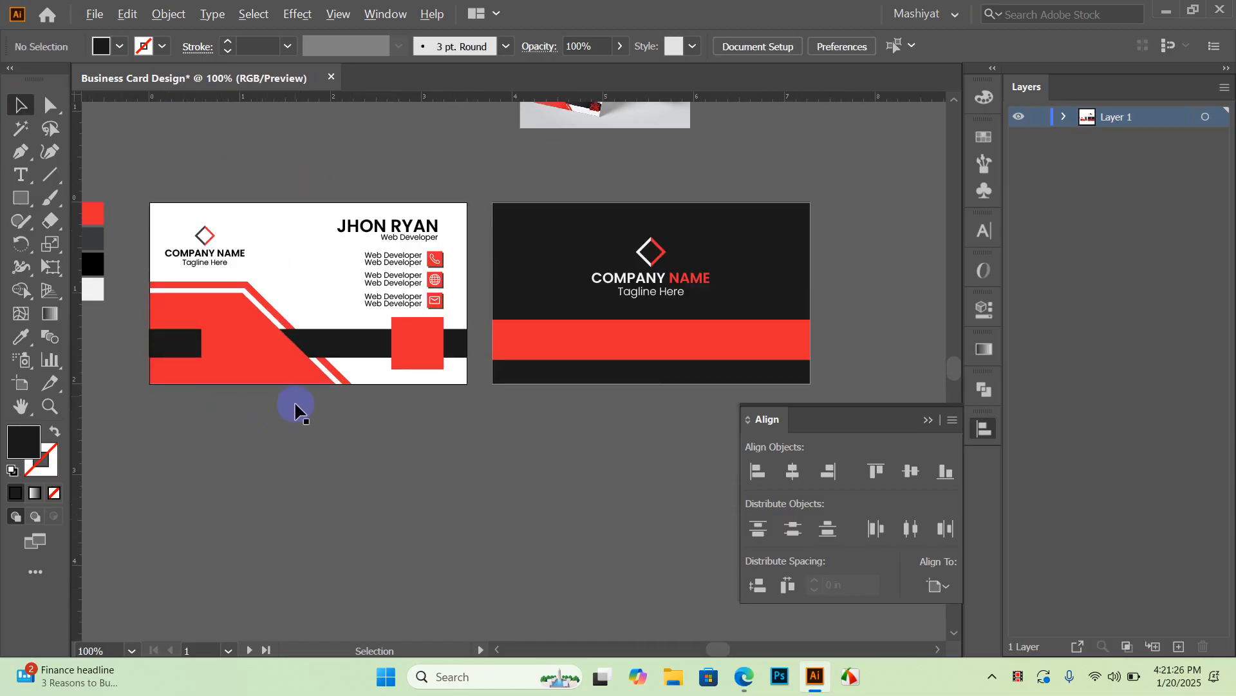
drag(341, 382, 367, 423)
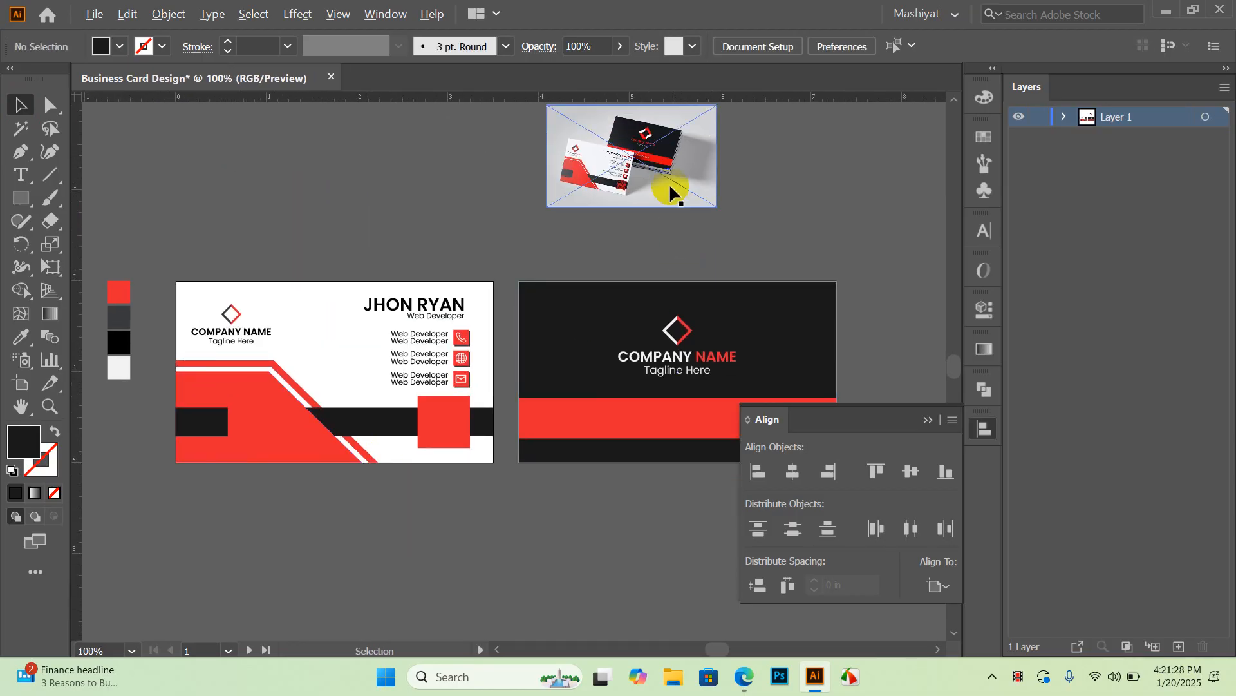
scroll(646, 162, up, 1)
scroll(620, 199, down, 2)
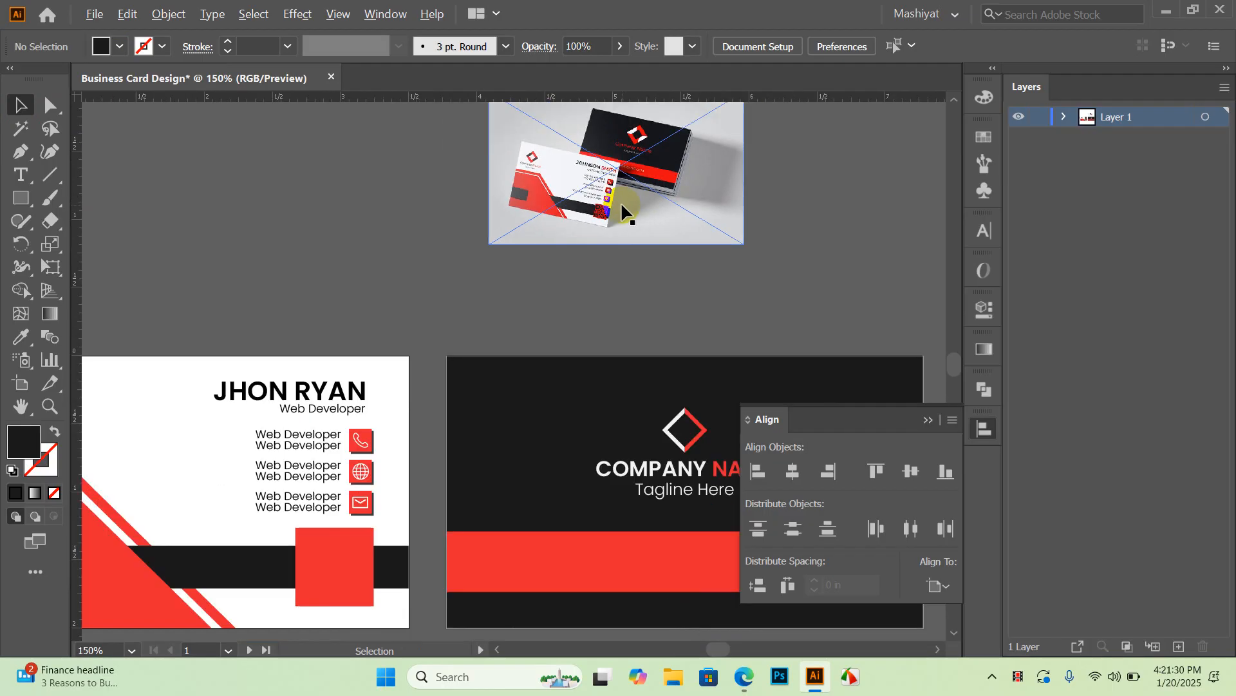
click(537, 171)
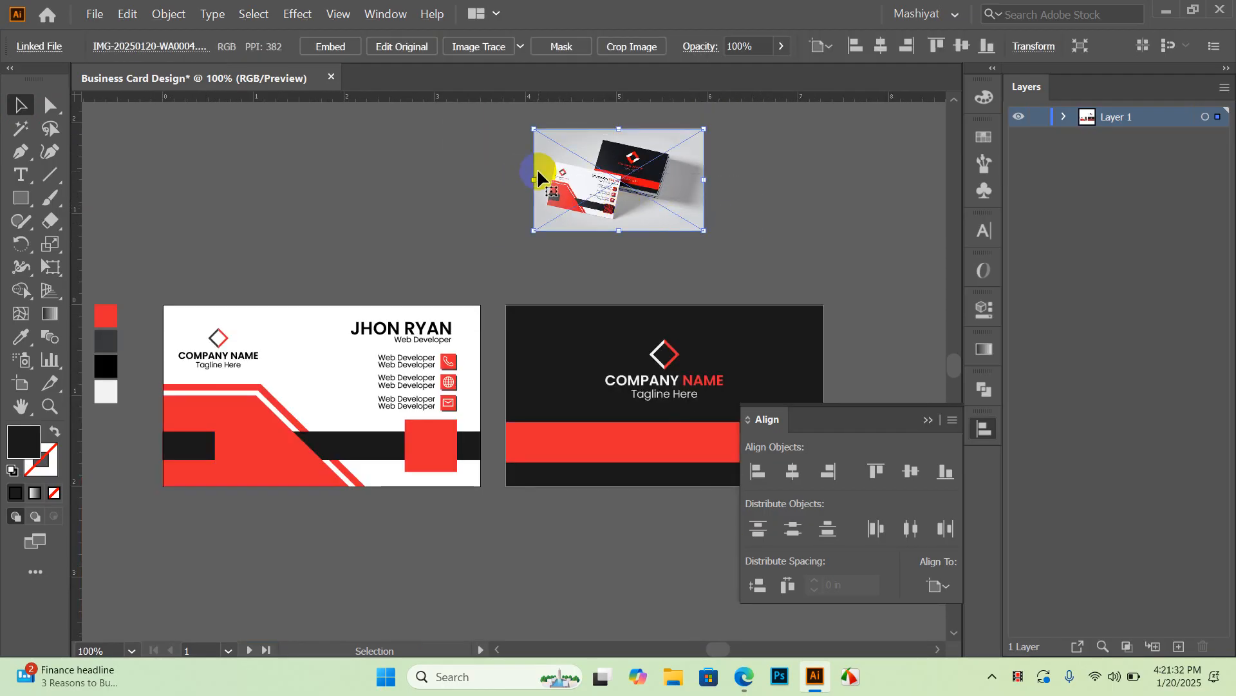
key(Delete)
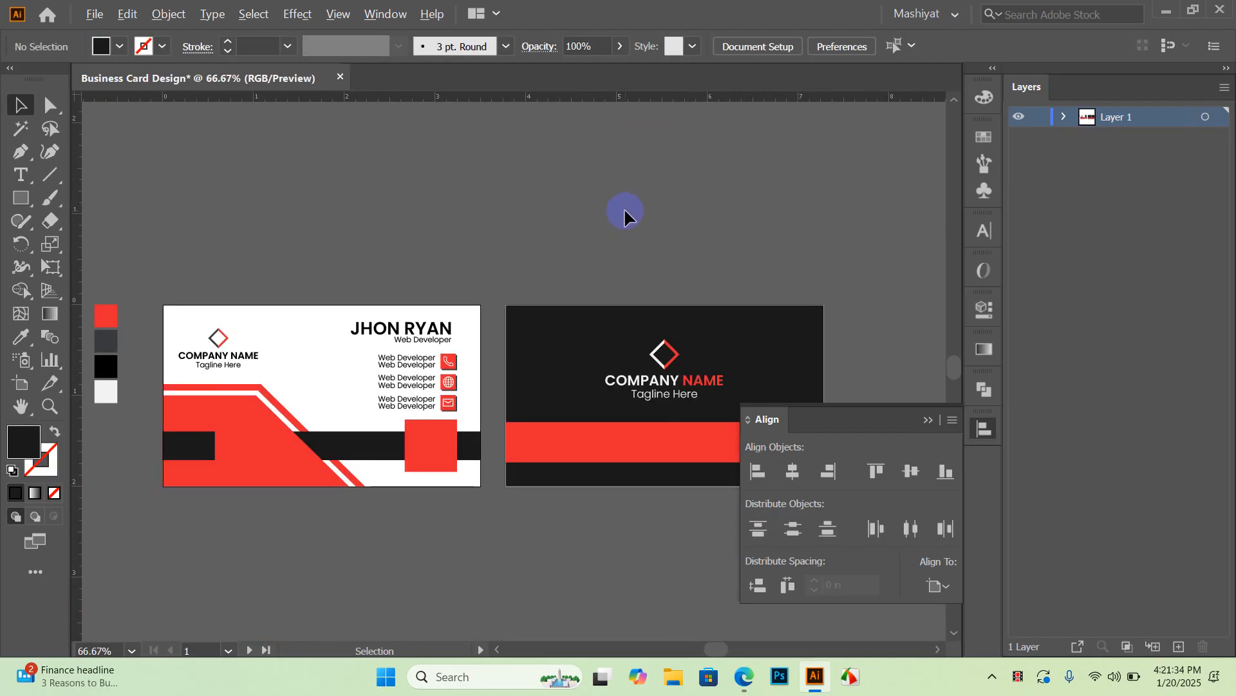
scroll(624, 207, down, 1)
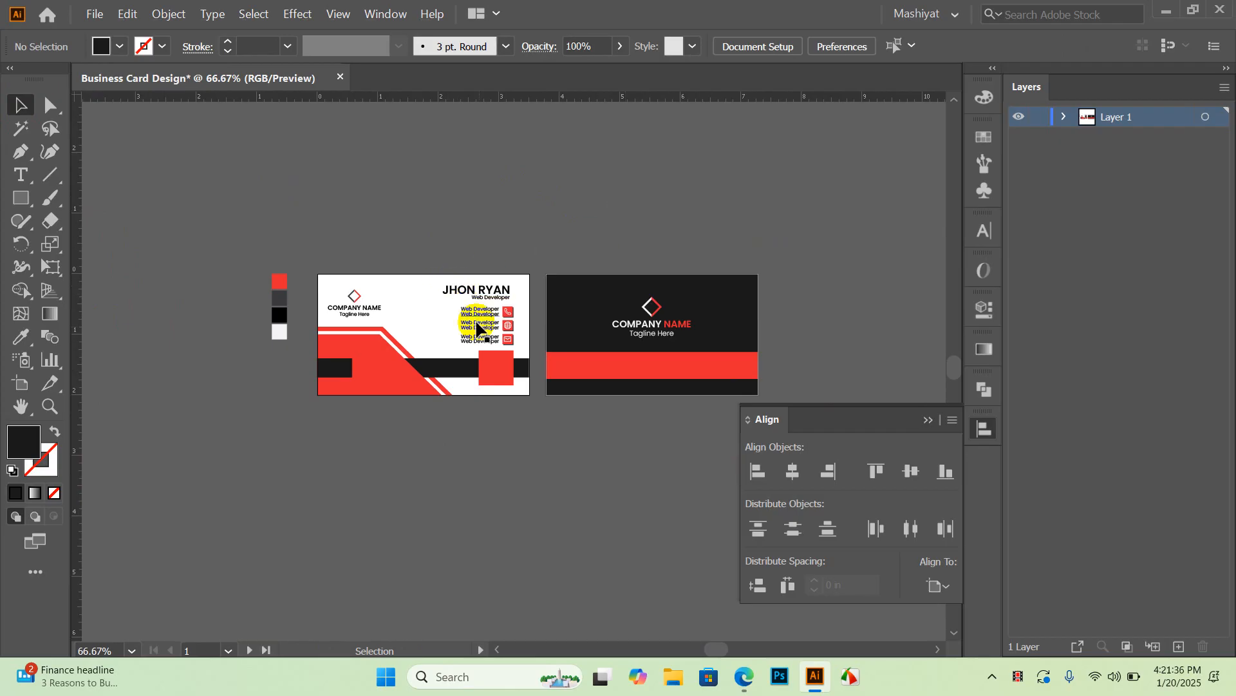
Step: Save the document as an Illustrator 2020 file named "Business Card Design AI" in the last folder on the Desktop, keeping the default options
scroll(349, 359, up, 1)
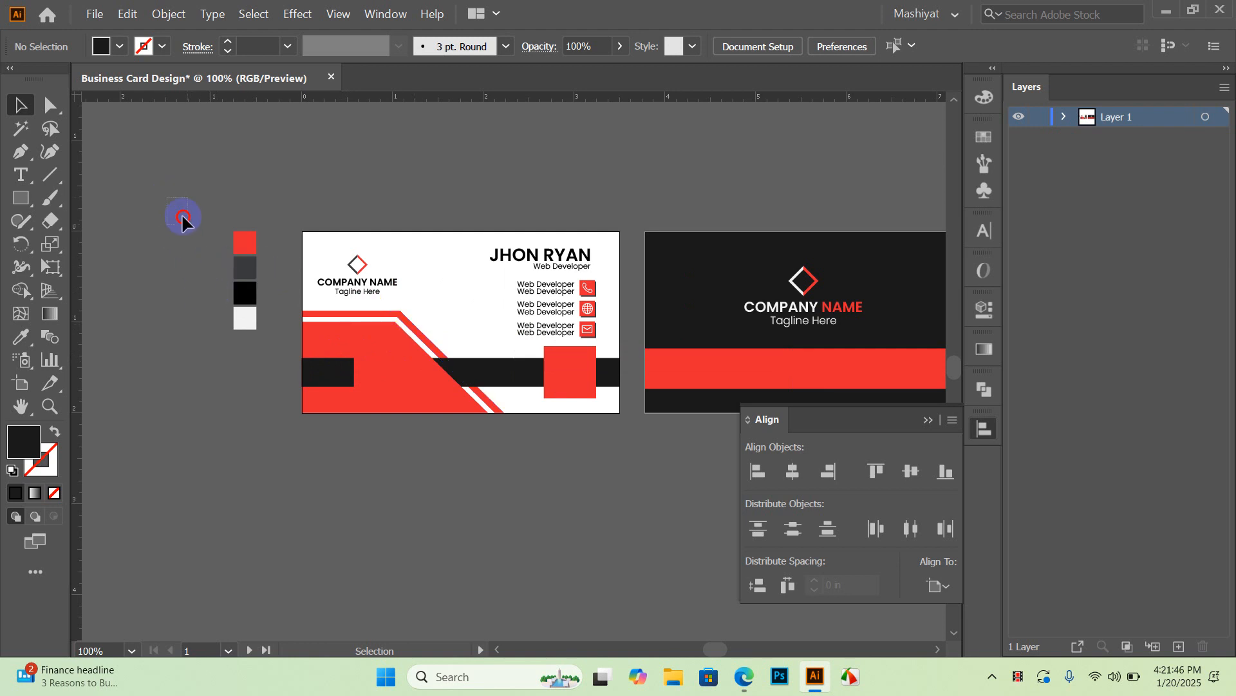
drag(271, 384, 271, 385)
click(299, 398)
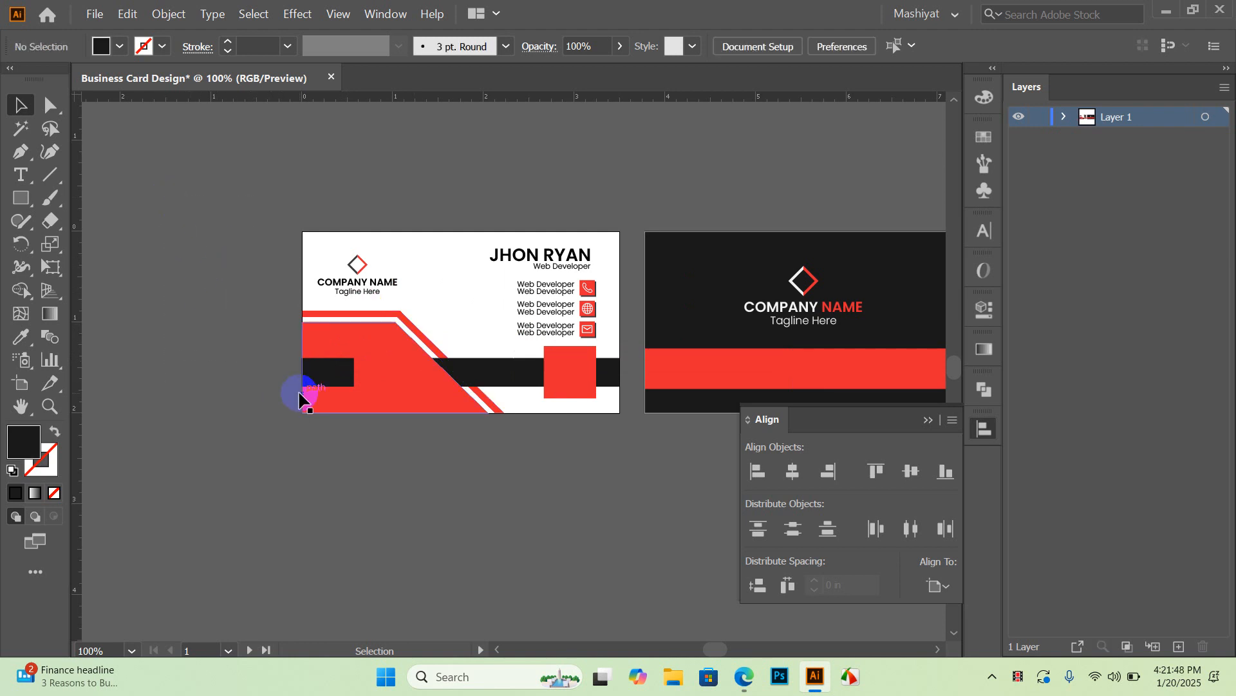
click(89, 15)
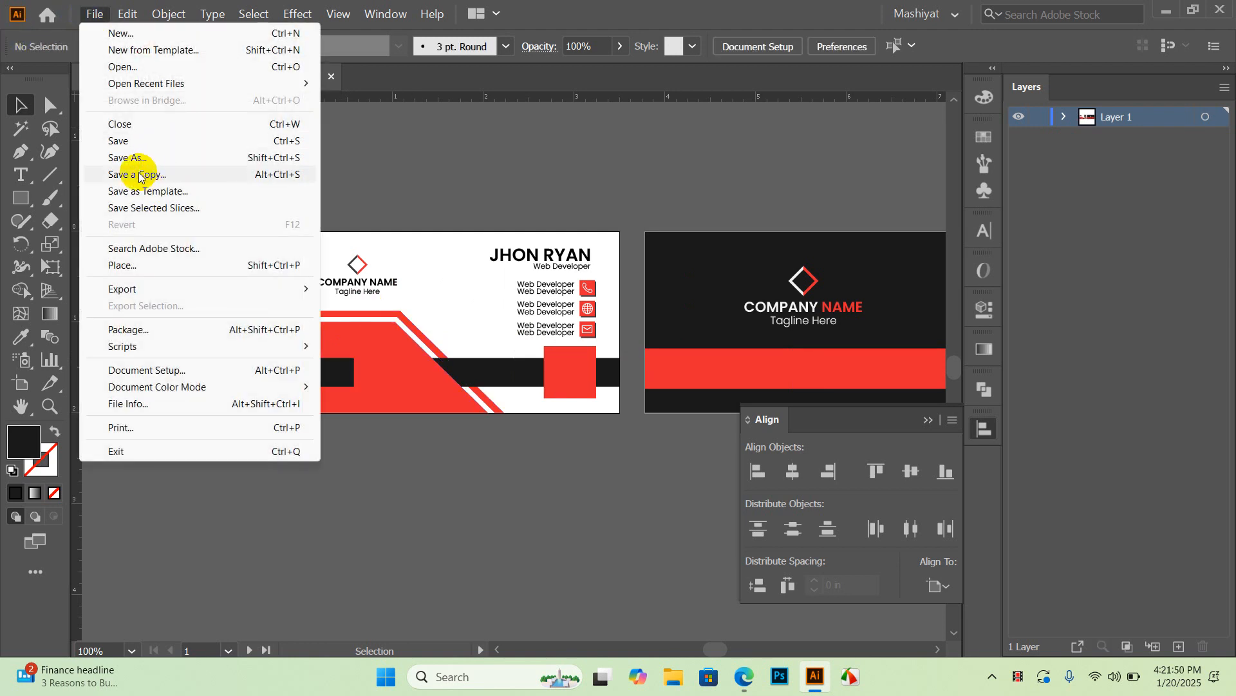
click(128, 157)
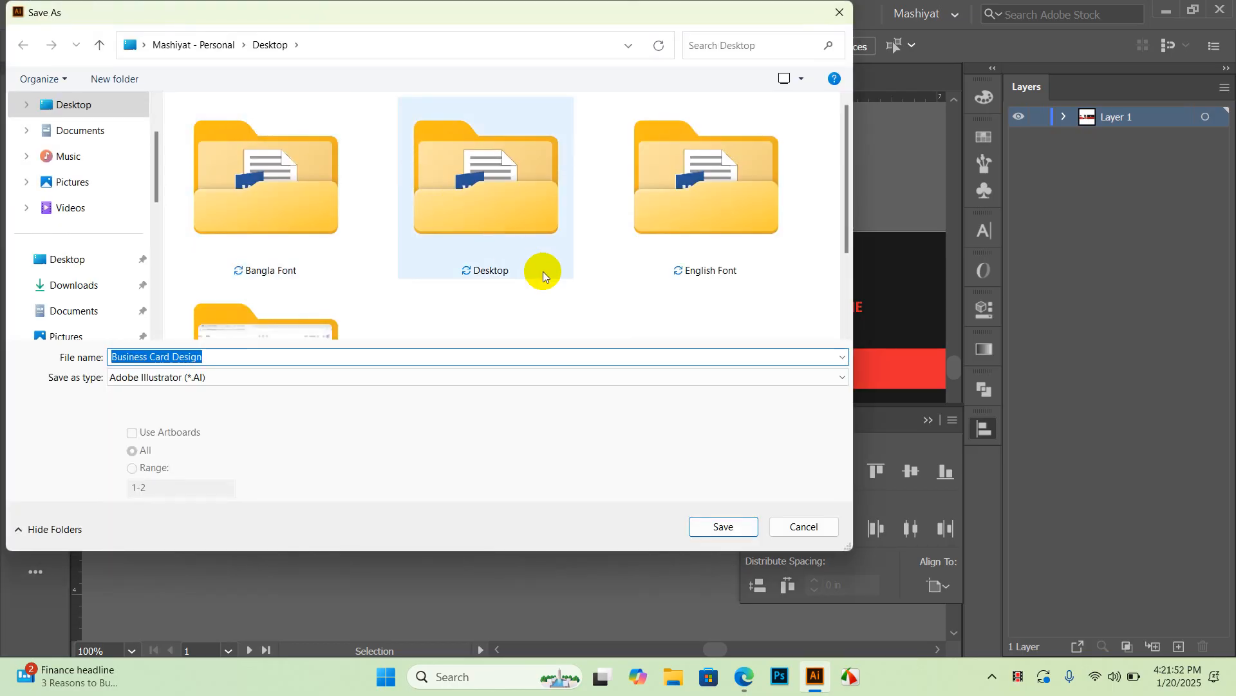
scroll(567, 270, down, 2)
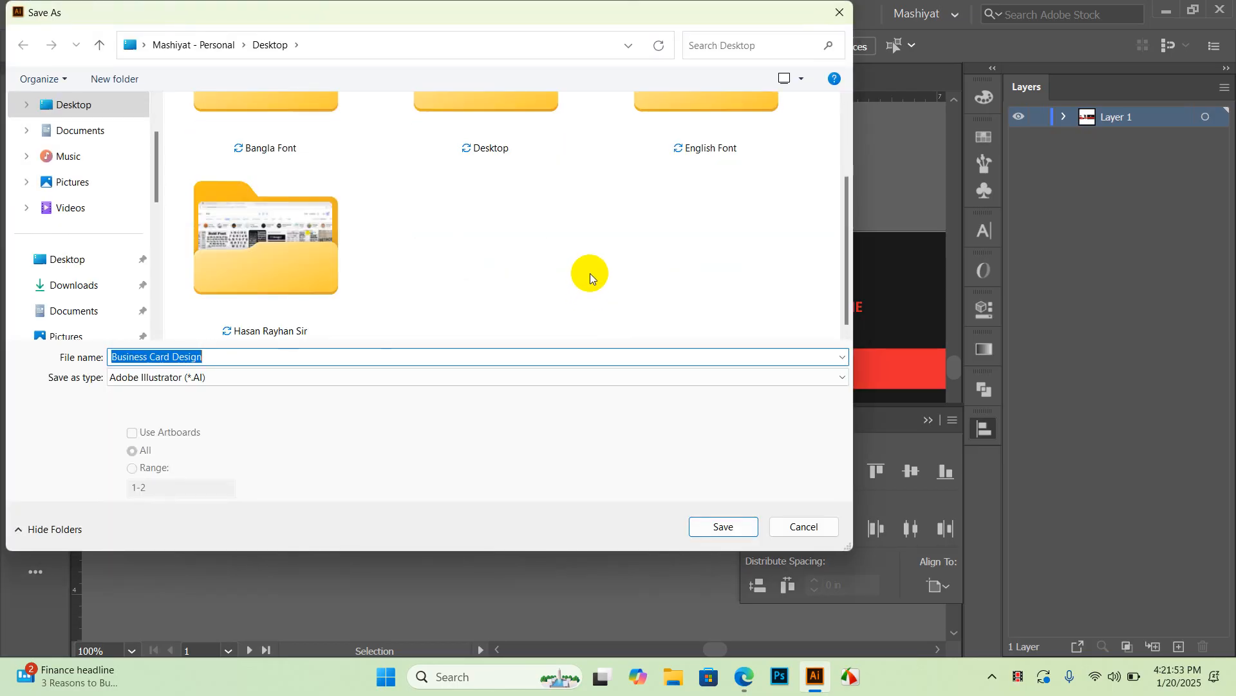
double_click(265, 270)
click(248, 356)
click(248, 357)
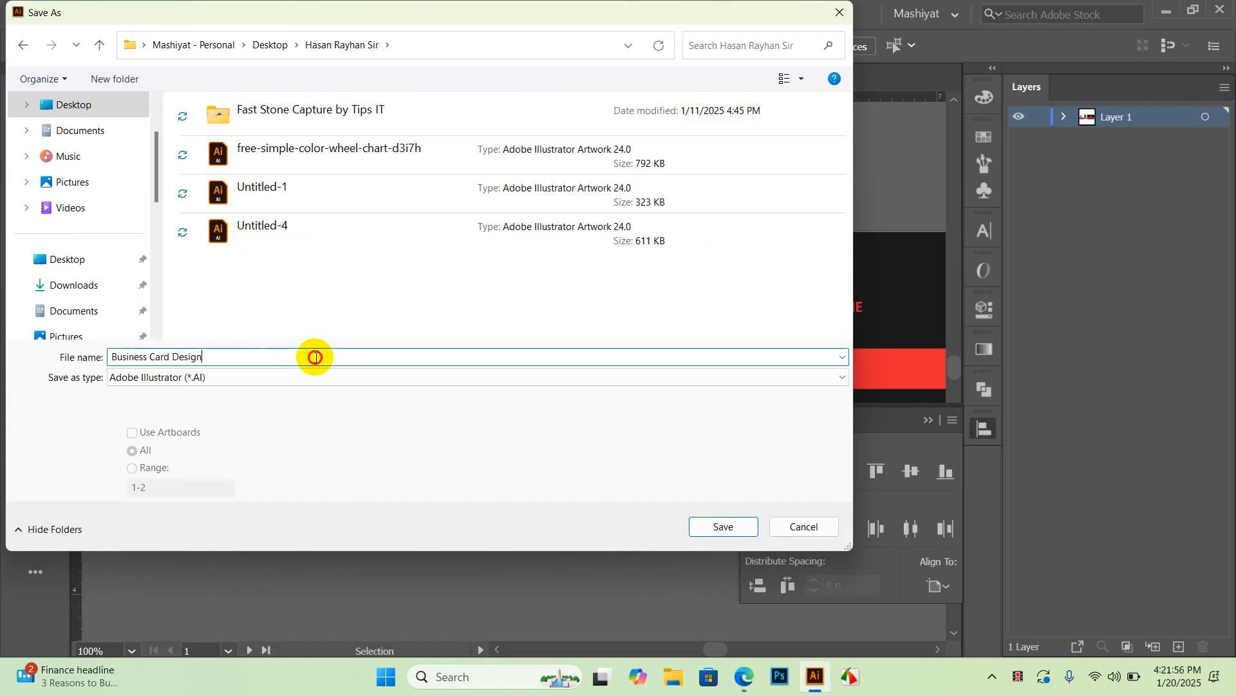
text(AI)
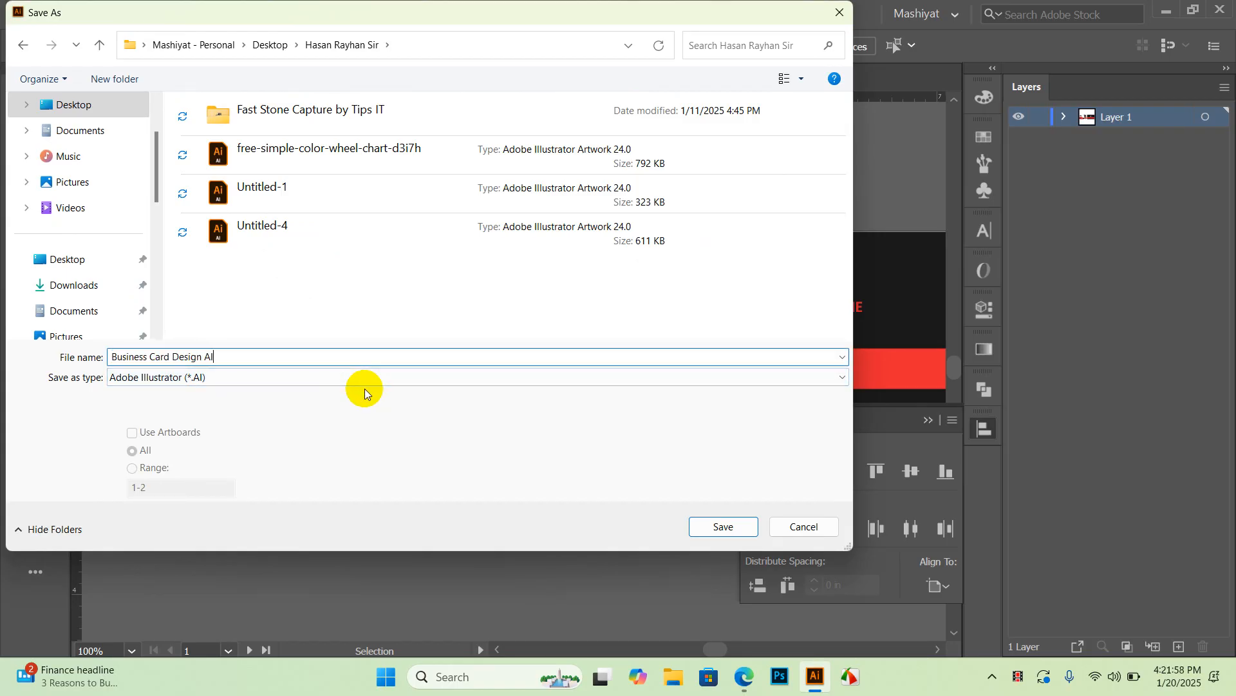
click(721, 525)
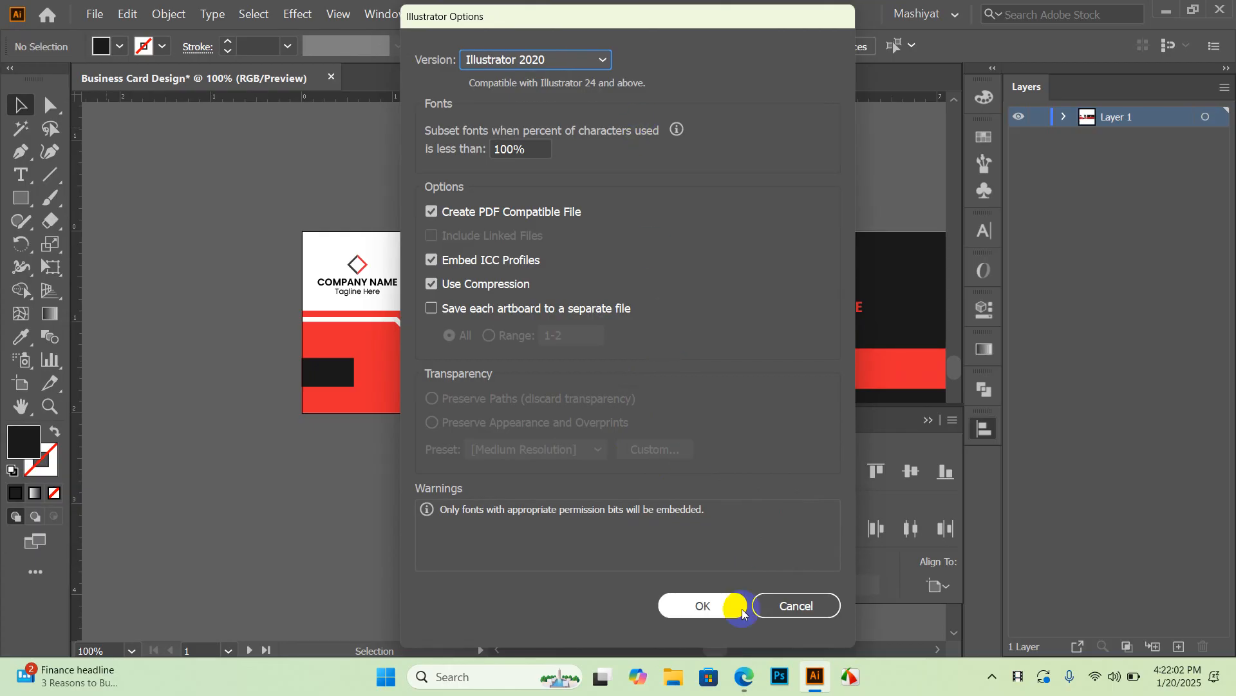
click(729, 598)
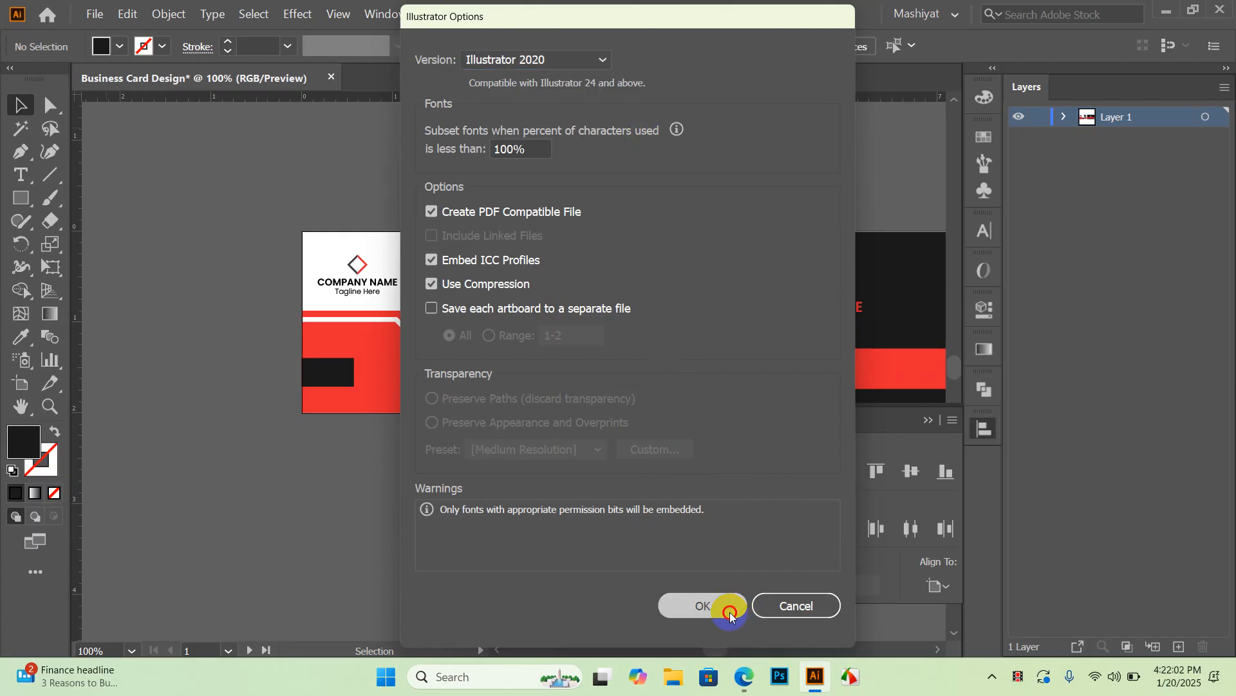
Step: Collapse the floating Align panel so both cards are unobstructed
scroll(389, 430, down, 2)
scroll(440, 439, up, 2)
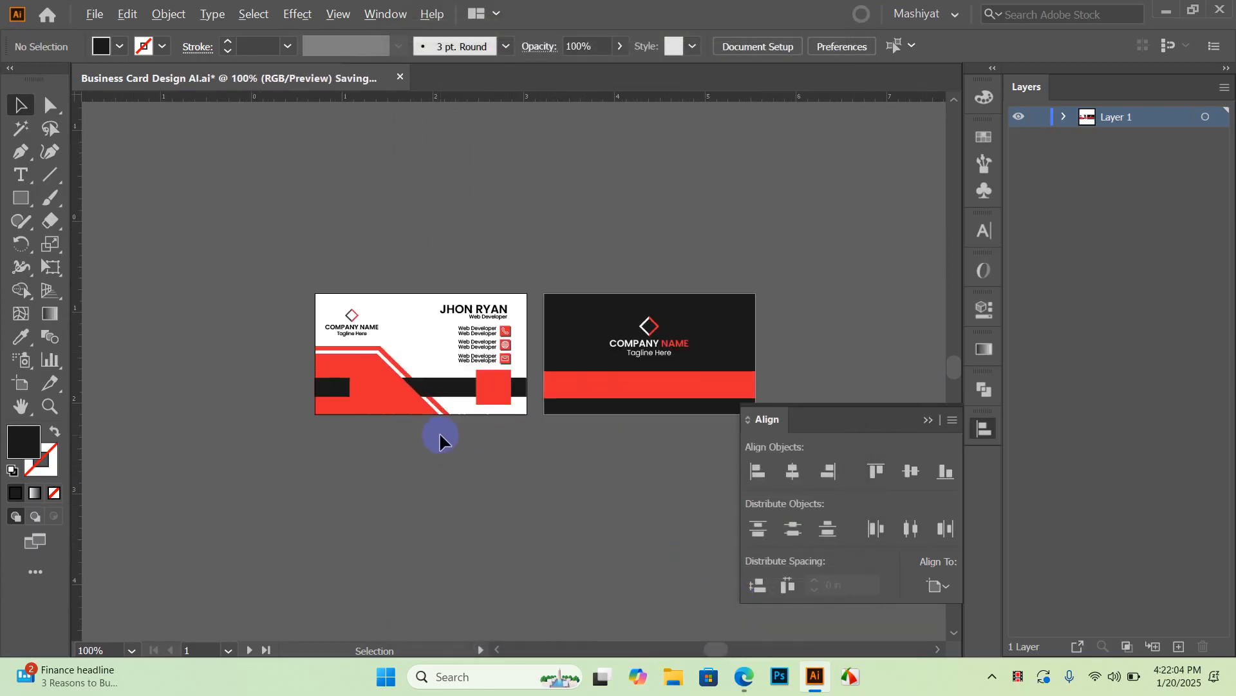
click(524, 366)
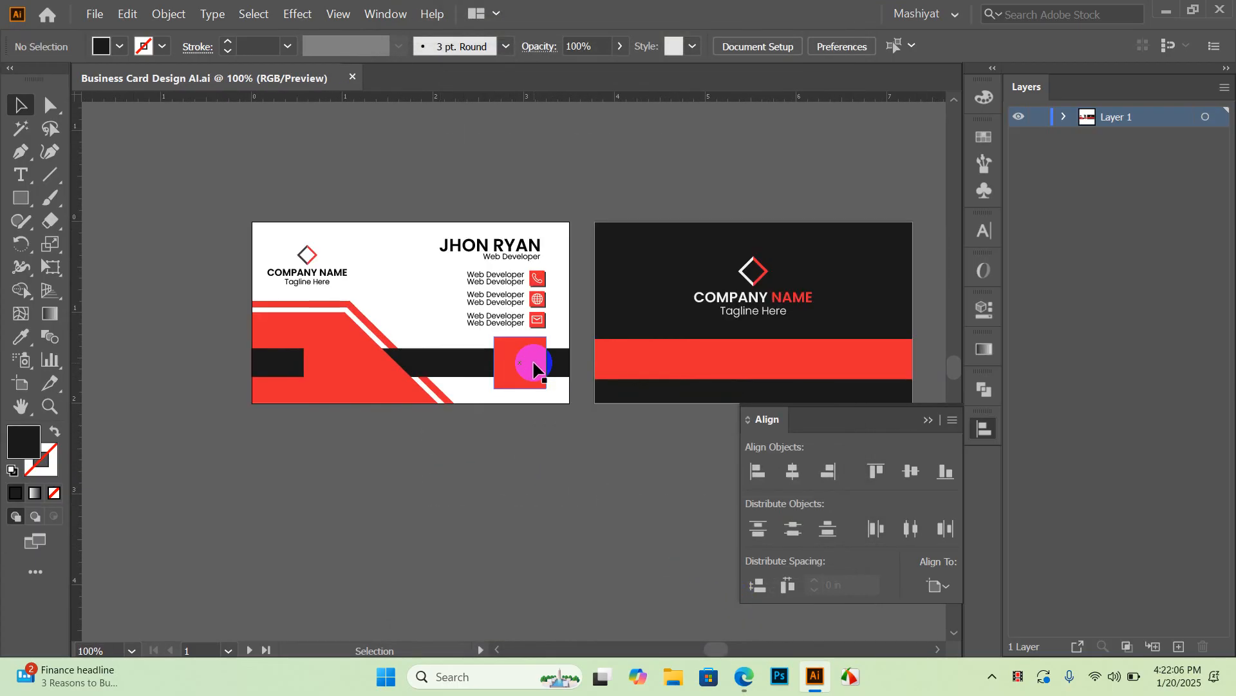
click(452, 218)
drag(480, 191, 451, 178)
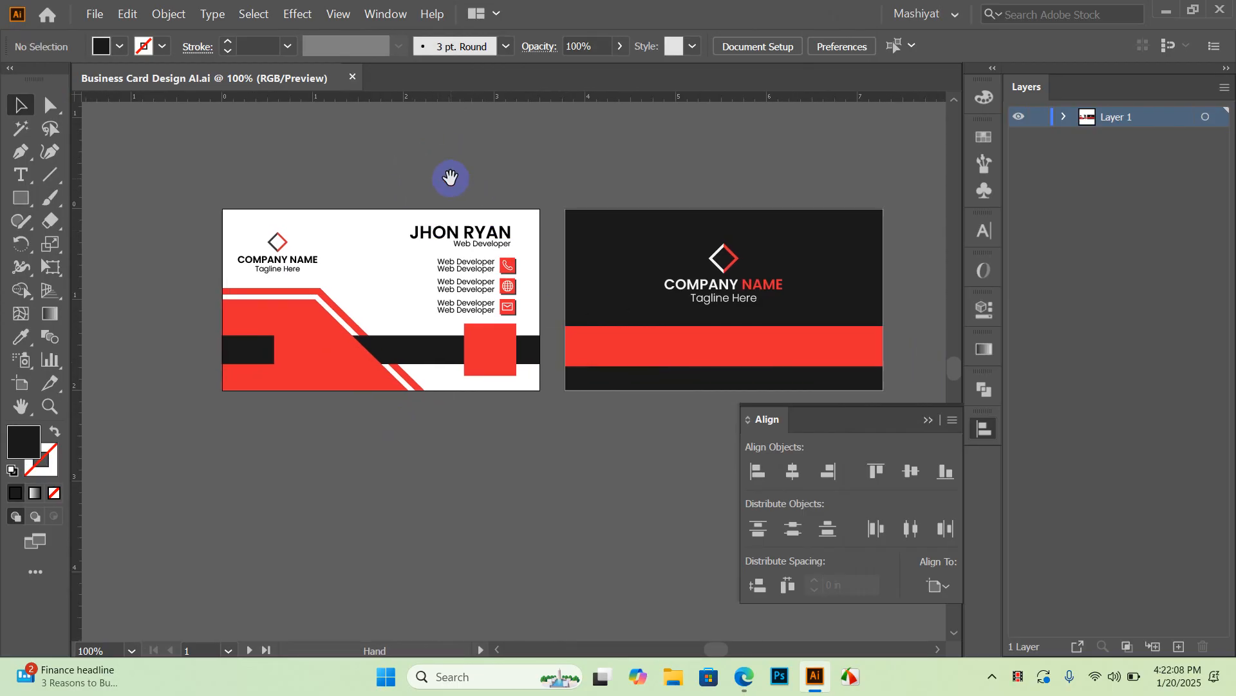
click(929, 420)
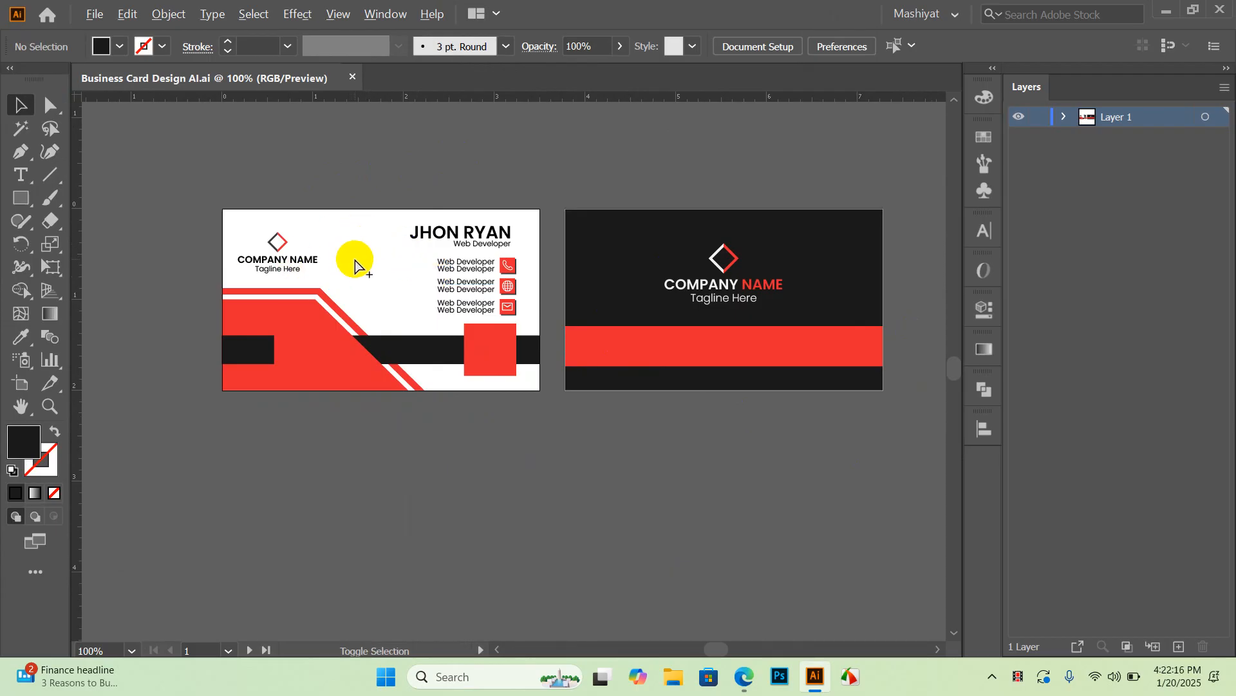
Step: Set up a web export of the front card with the JPEG High preset and the quality raised to 100%
key(ctrl+alt+shift+s)
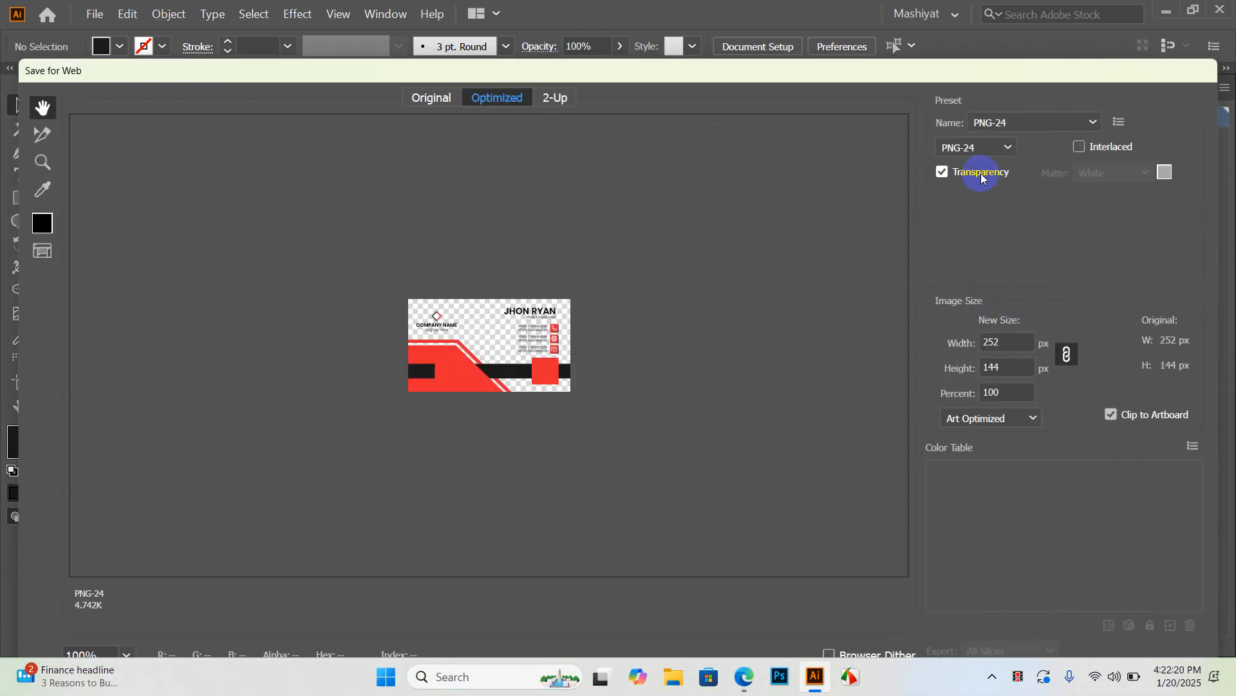
click(1006, 123)
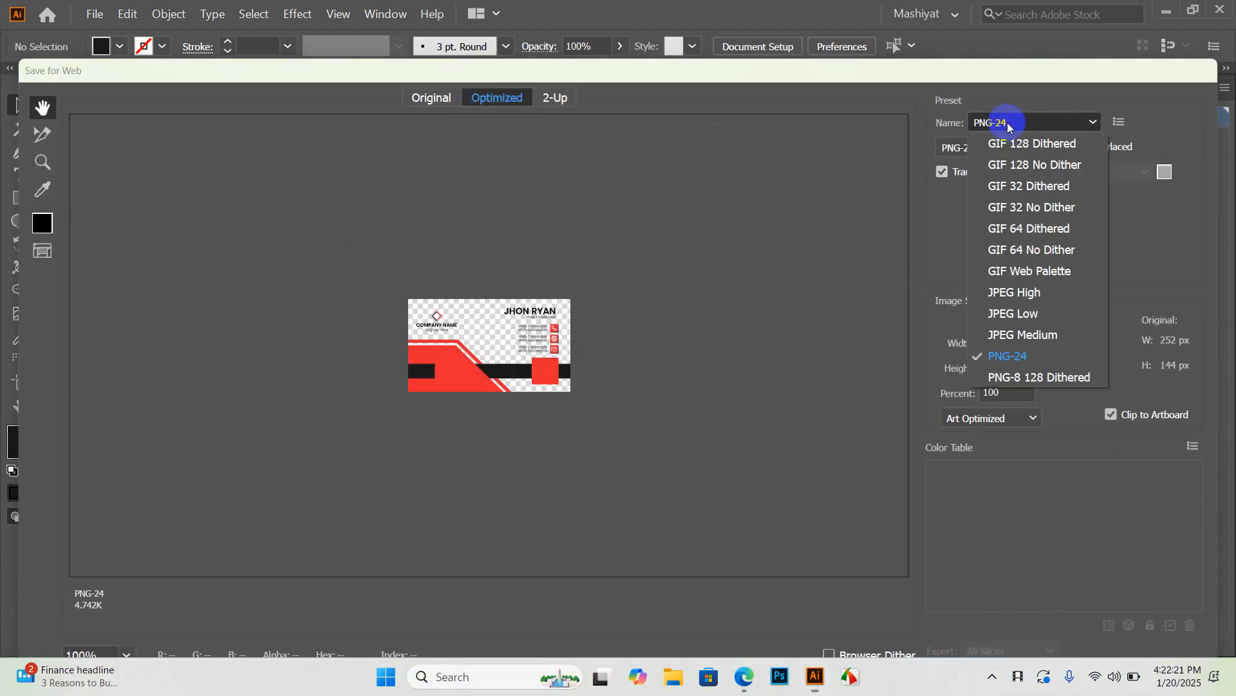
click(1033, 294)
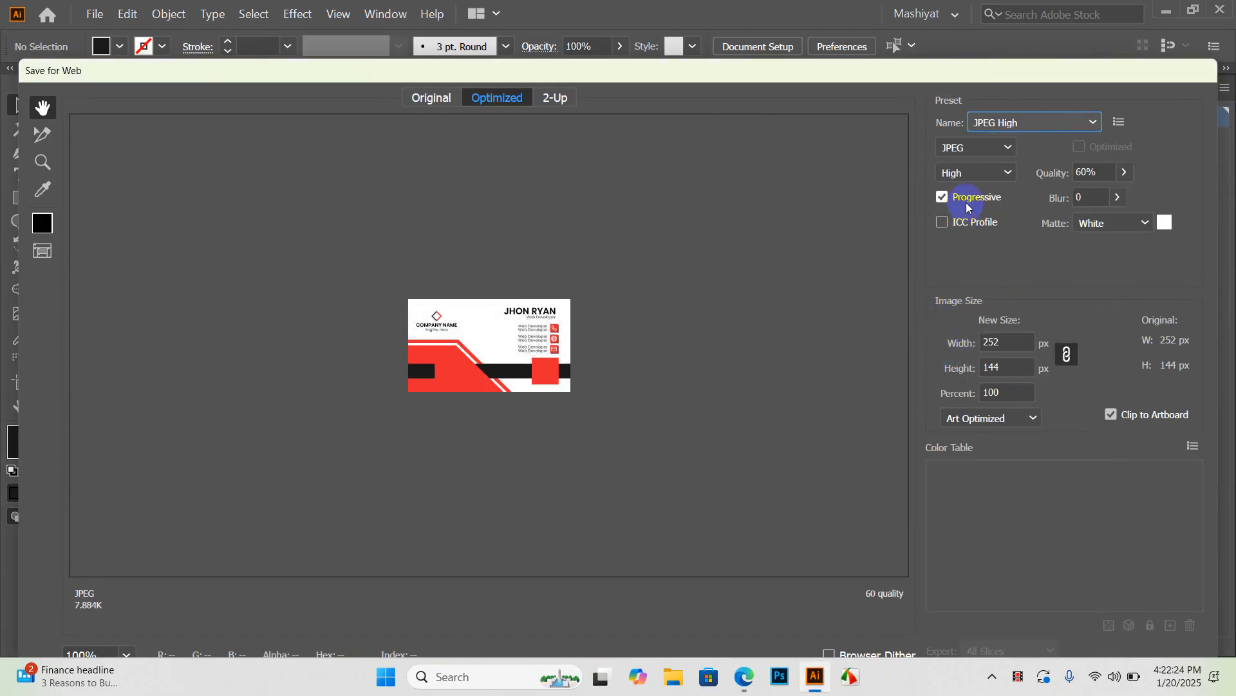
drag(1039, 80, 1031, 46)
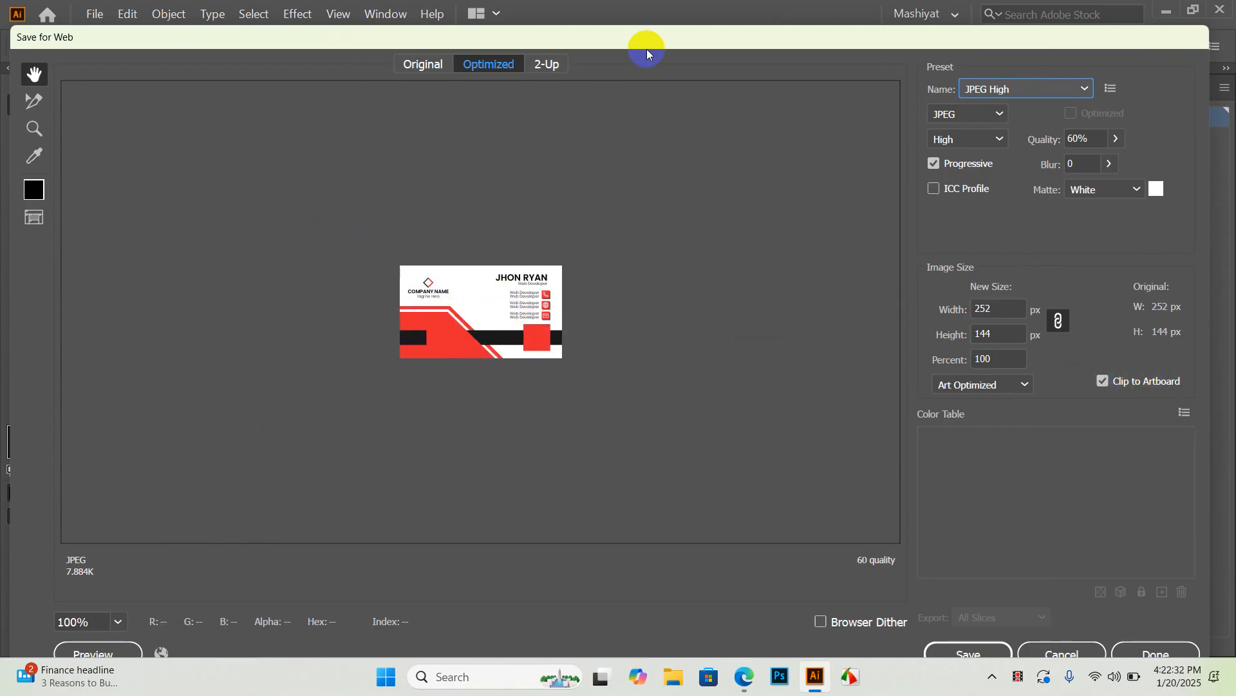
drag(646, 46, 651, 27)
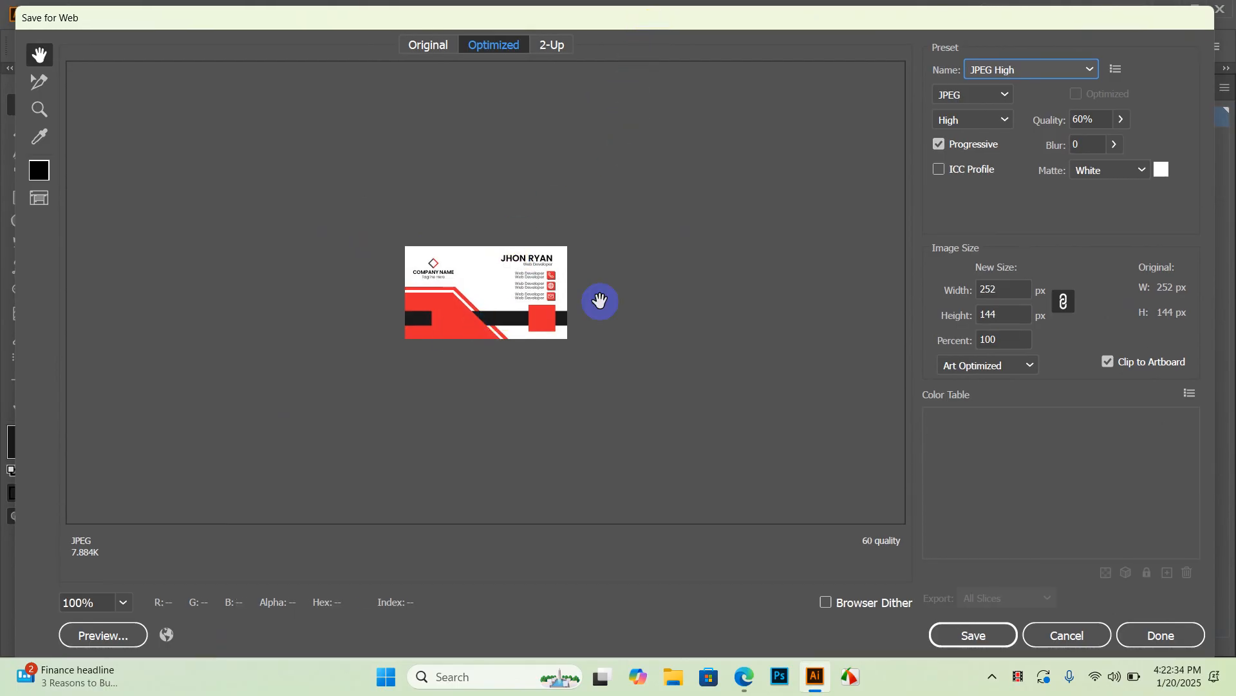
click(1121, 119)
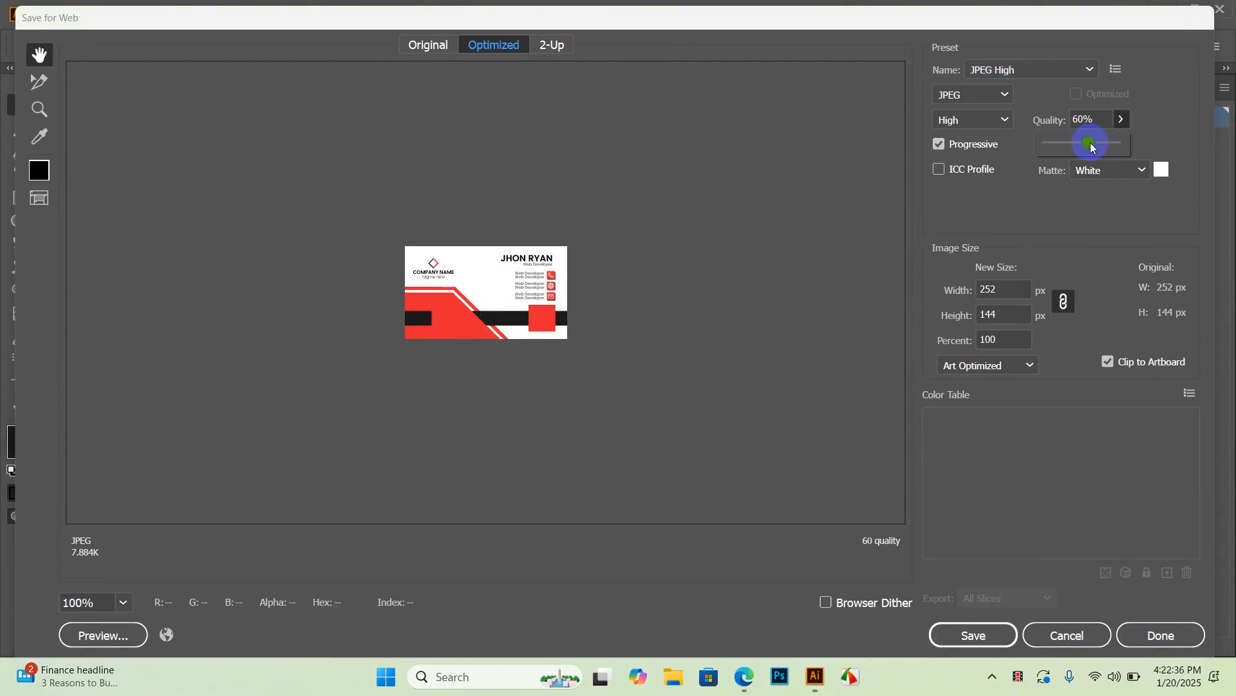
drag(1091, 147, 1145, 141)
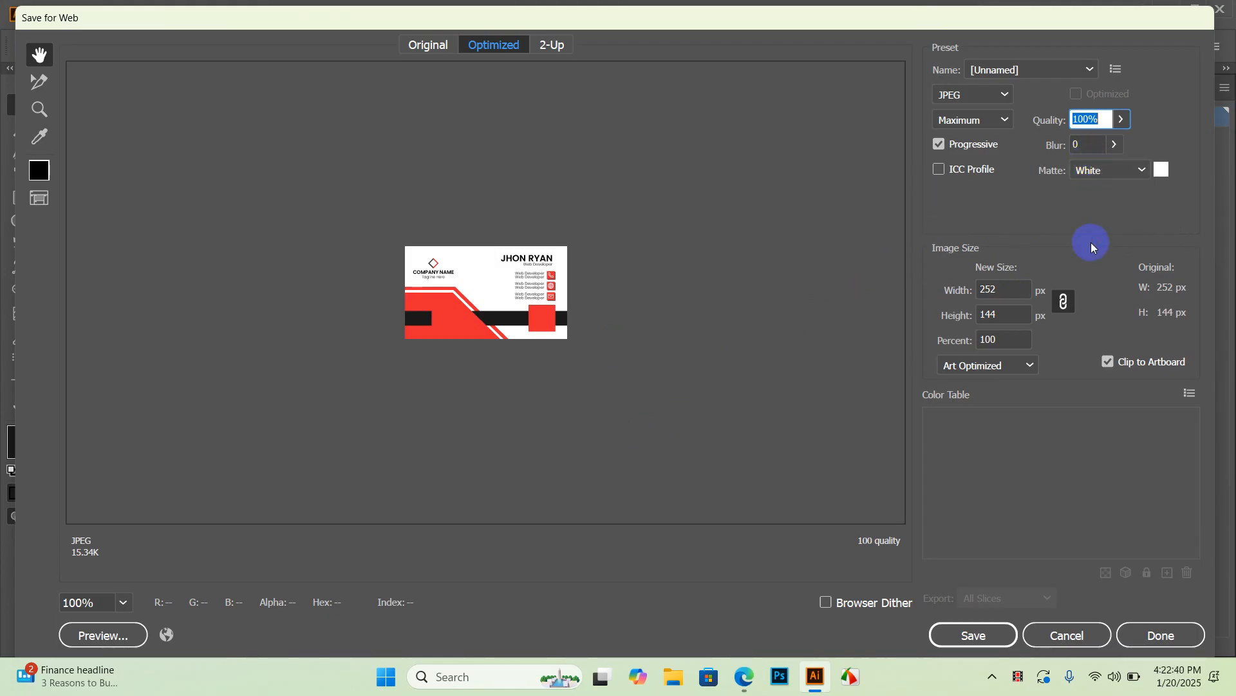
Step: Try to enter the exported image's width in inches, and cancel saving the optimized file
click(1006, 313)
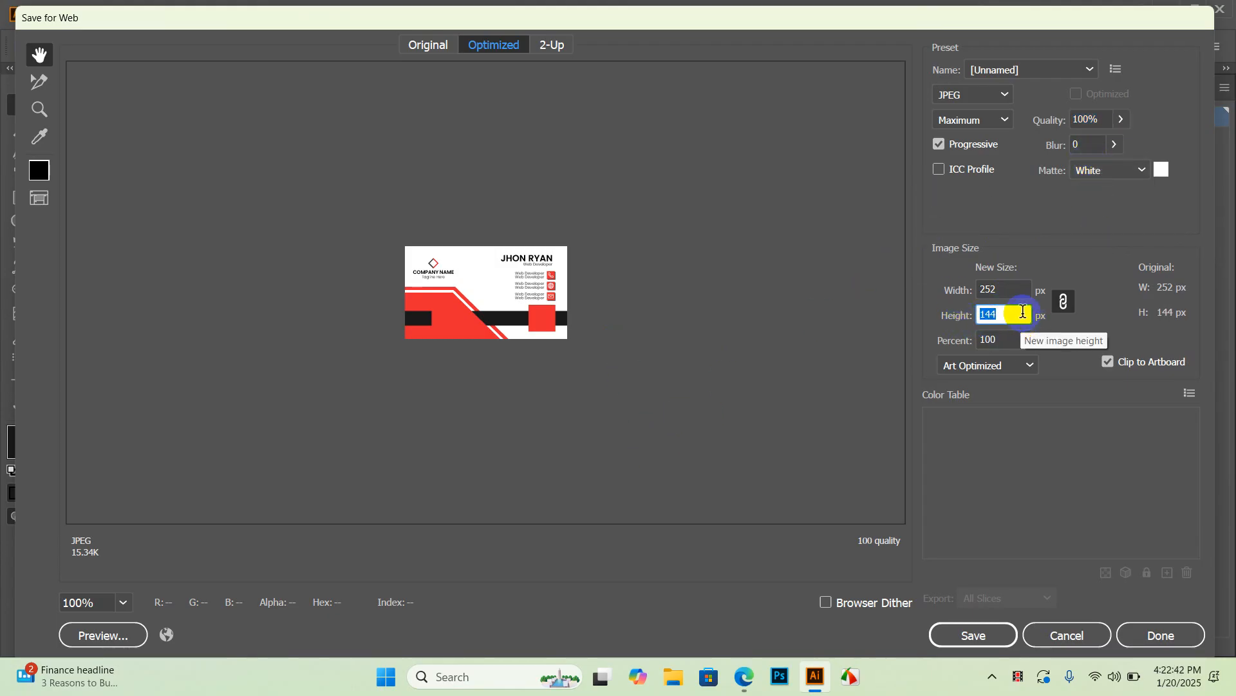
click(1008, 284)
drag(1016, 288, 965, 295)
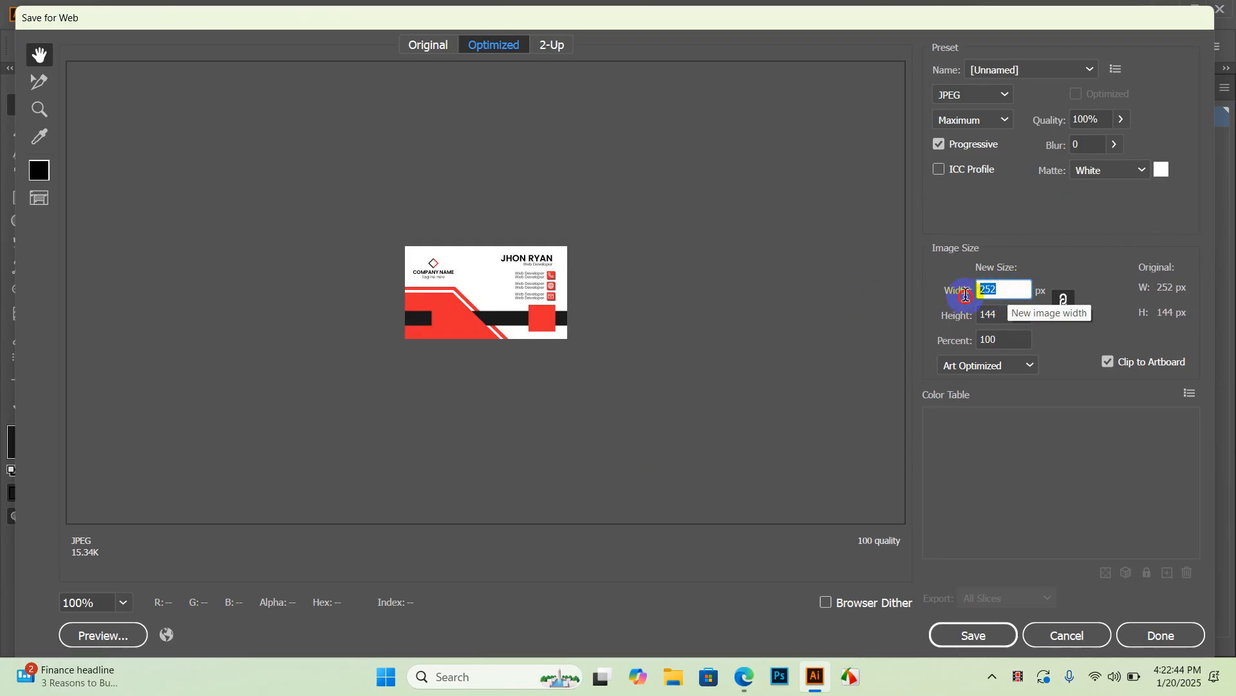
click(1013, 288)
drag(1014, 288, 954, 287)
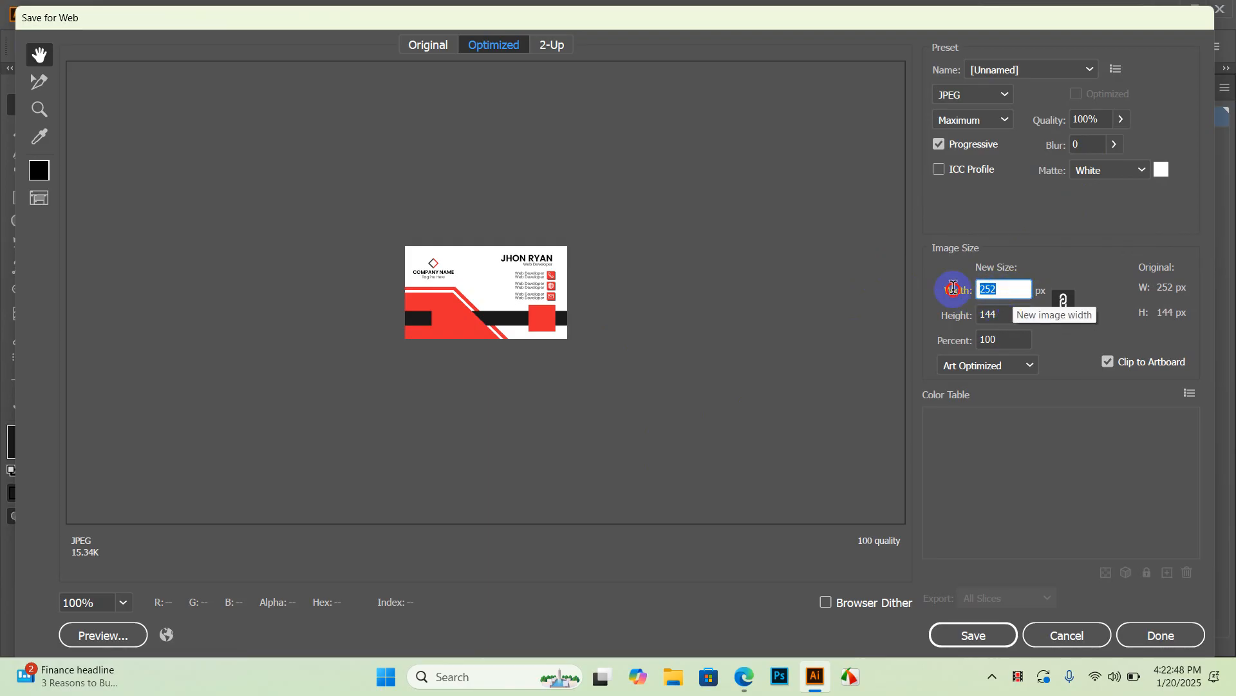
text(3.)
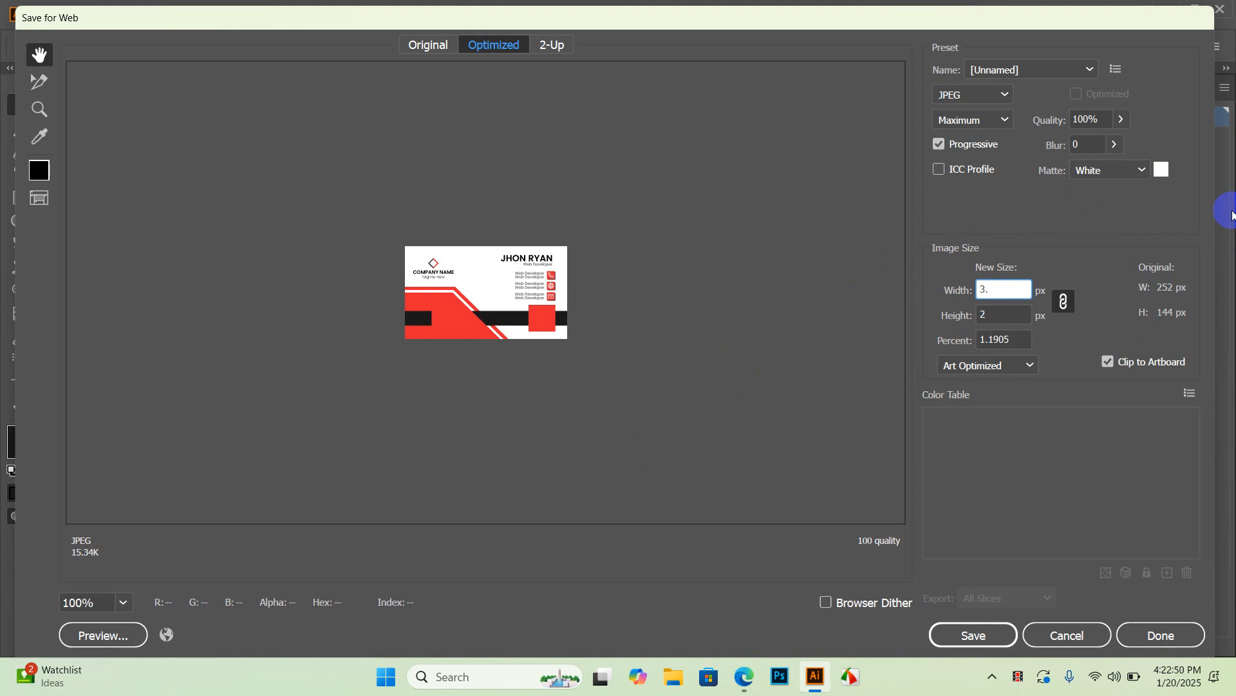
text(2in)
key(Return)
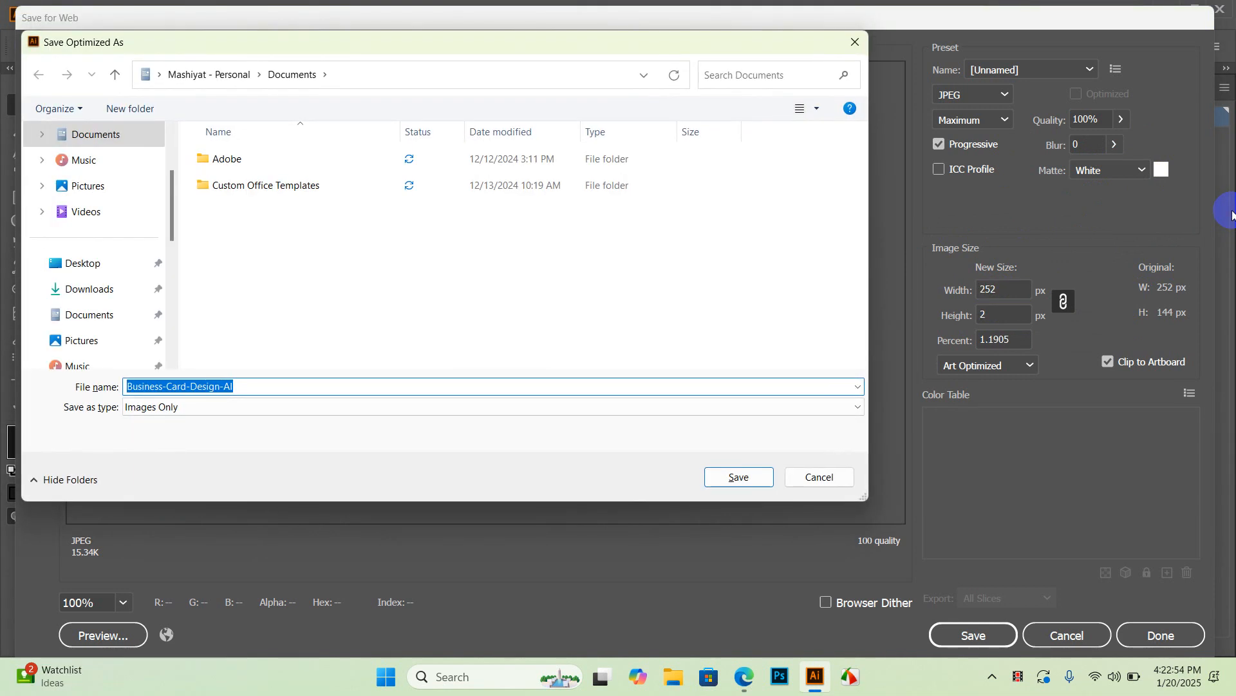
click(805, 477)
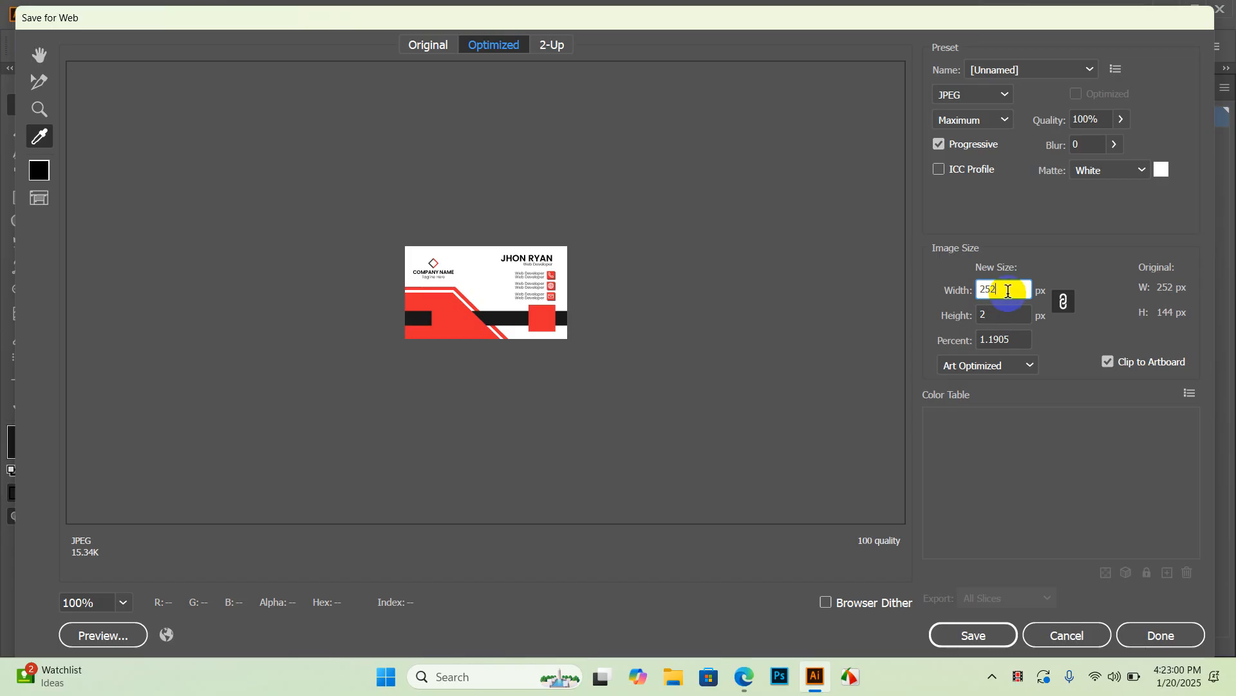
Step: Try to set the exported image's size to 3.5in wide and 2 high
click(1003, 309)
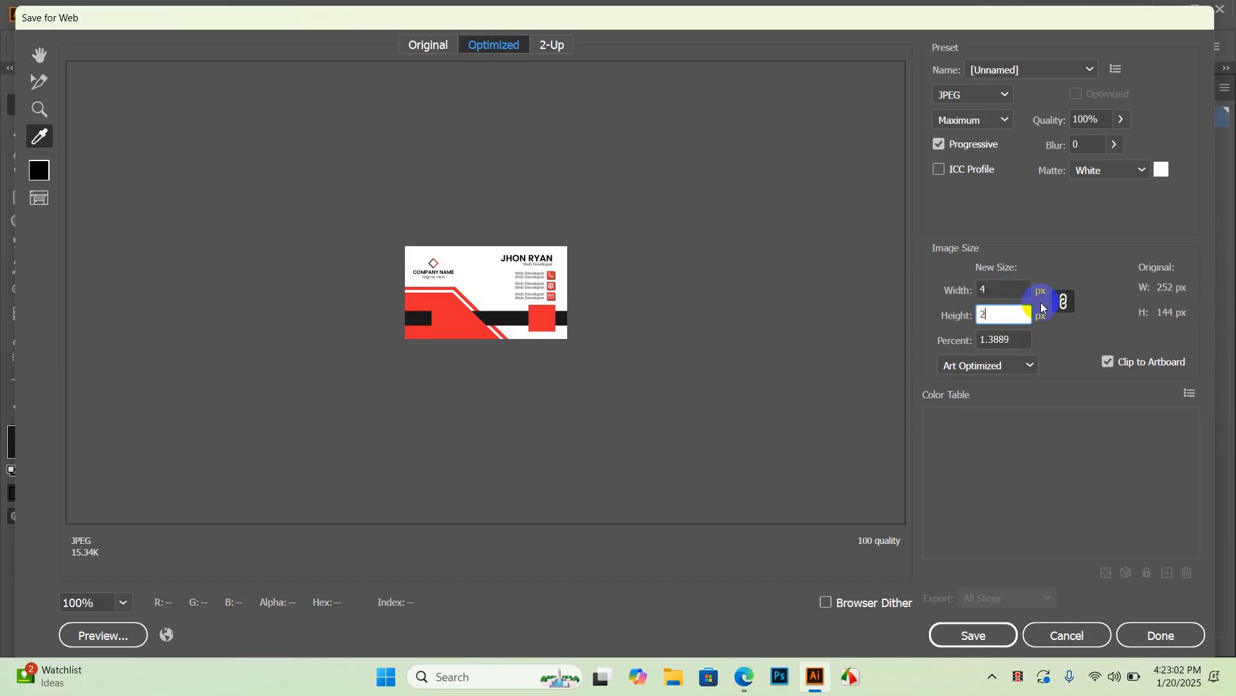
click(1006, 288)
click(957, 290)
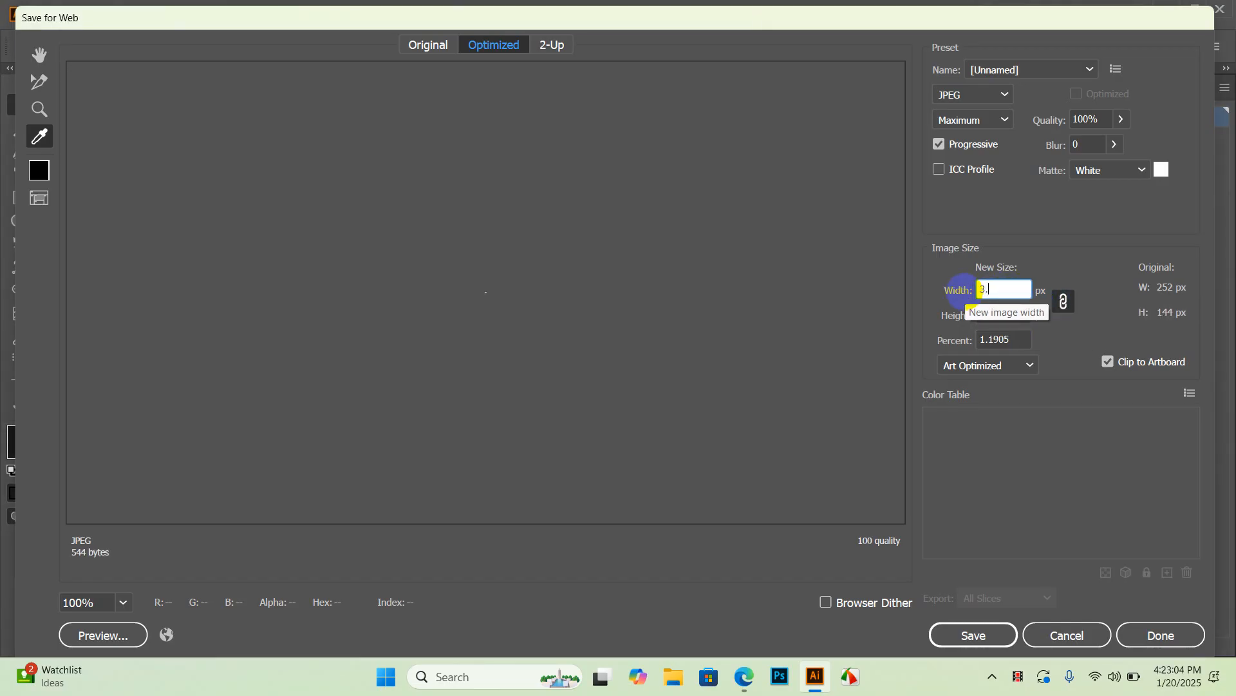
text(3.5in)
click(999, 314)
text(2)
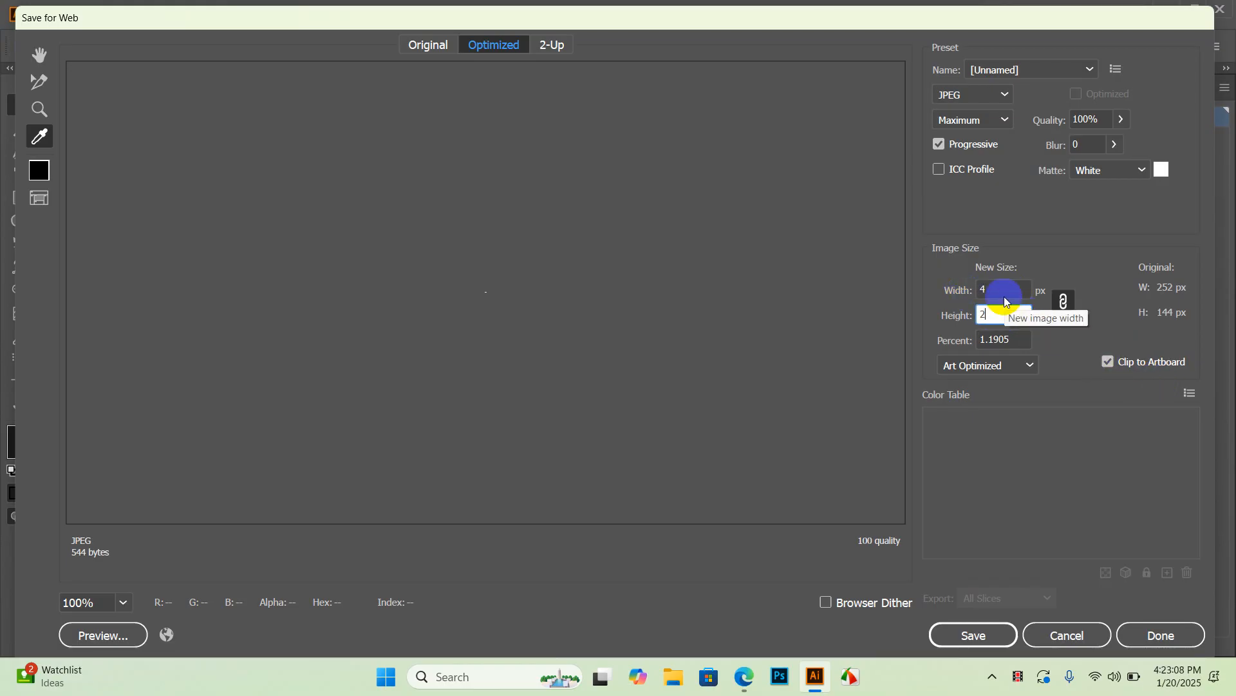
click(1007, 301)
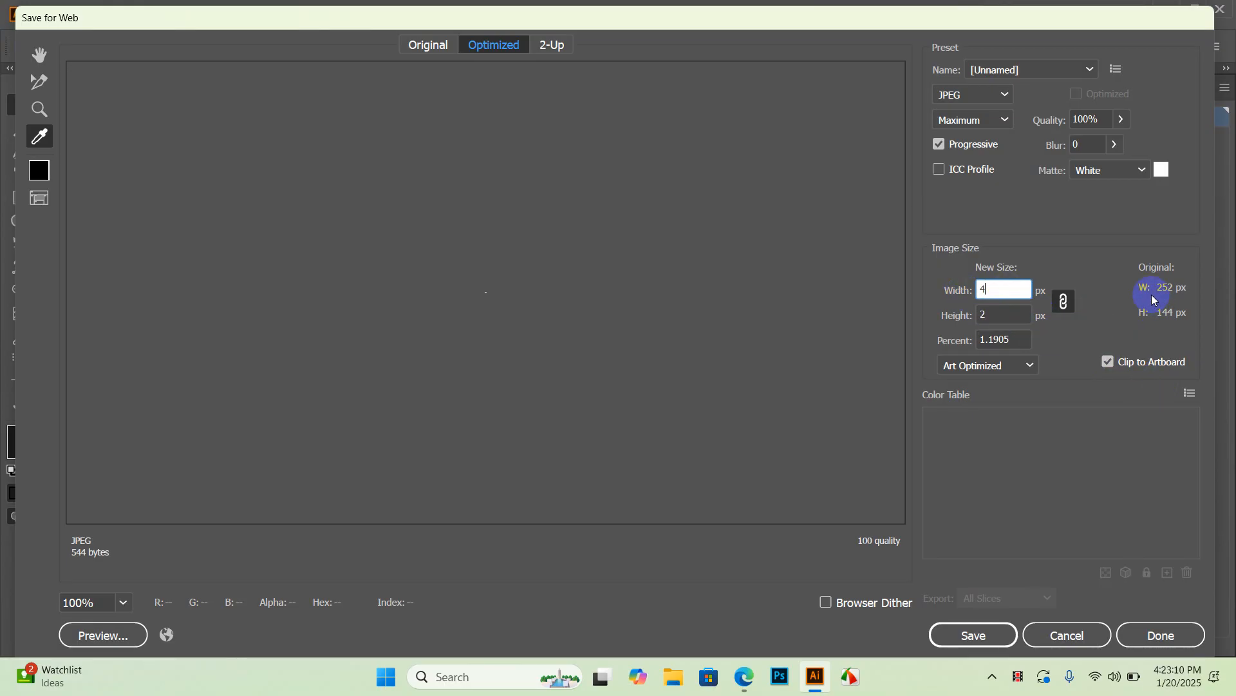
Step: Try to correct the export's resize percentage and height, and cancel the web export
click(1008, 339)
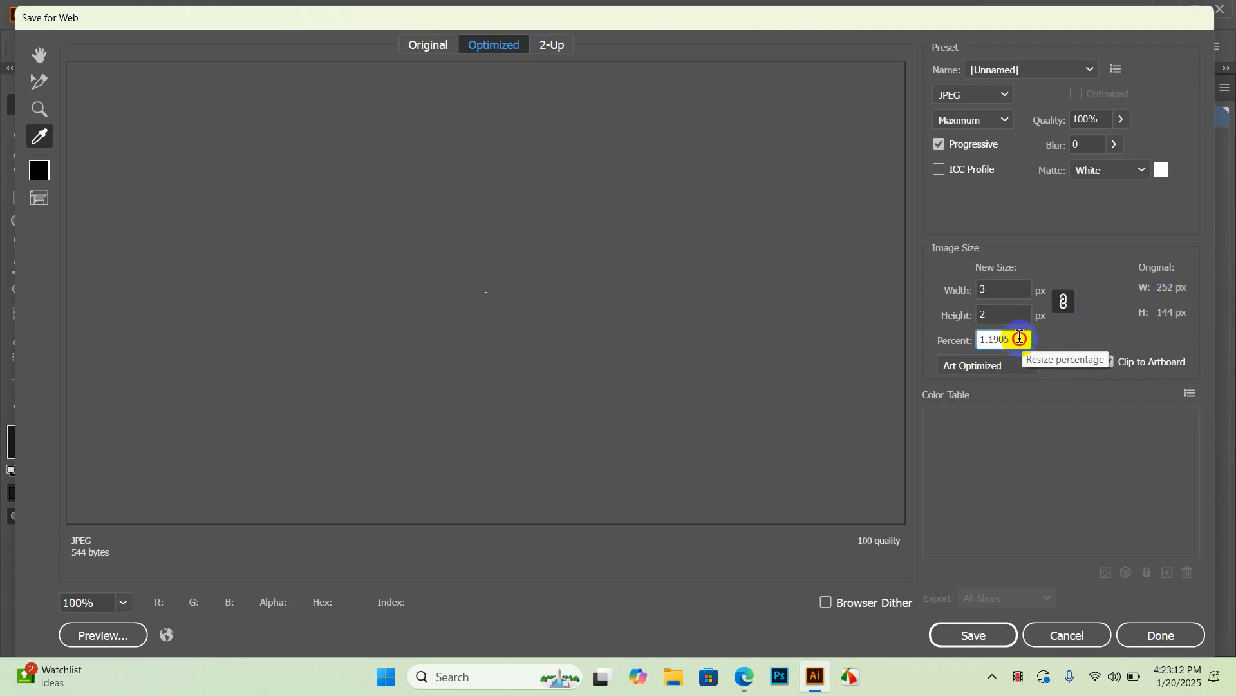
drag(1020, 338, 954, 348)
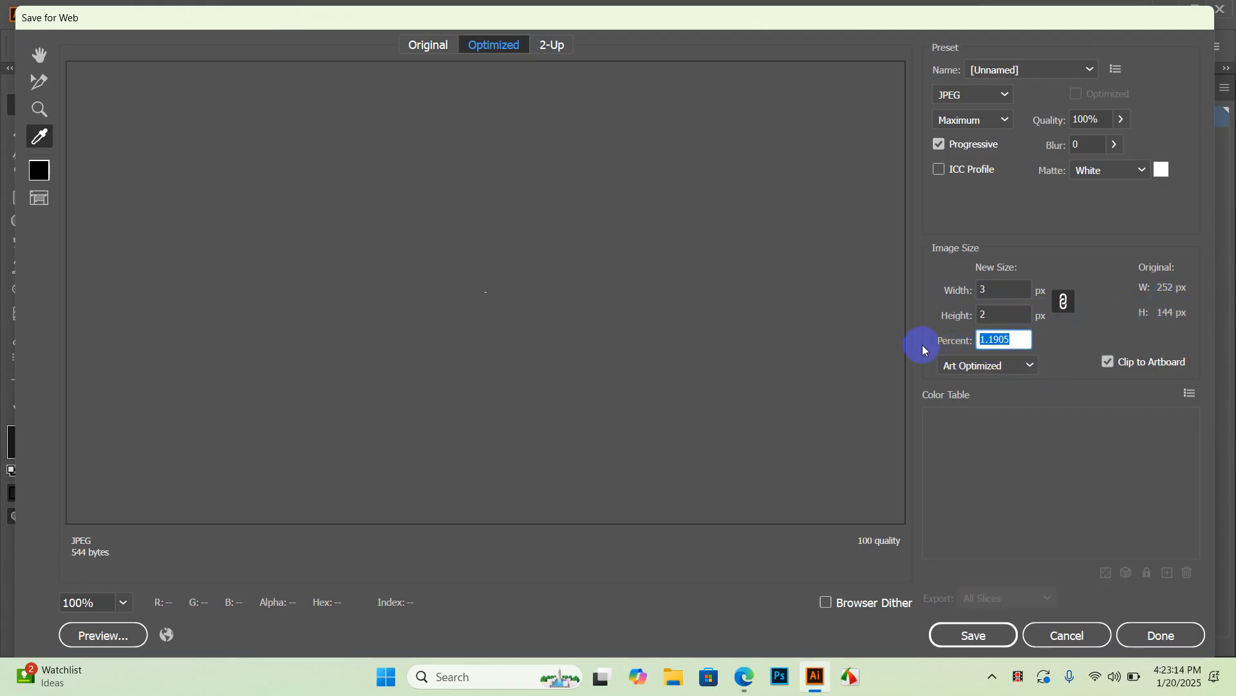
click(992, 340)
click(1010, 313)
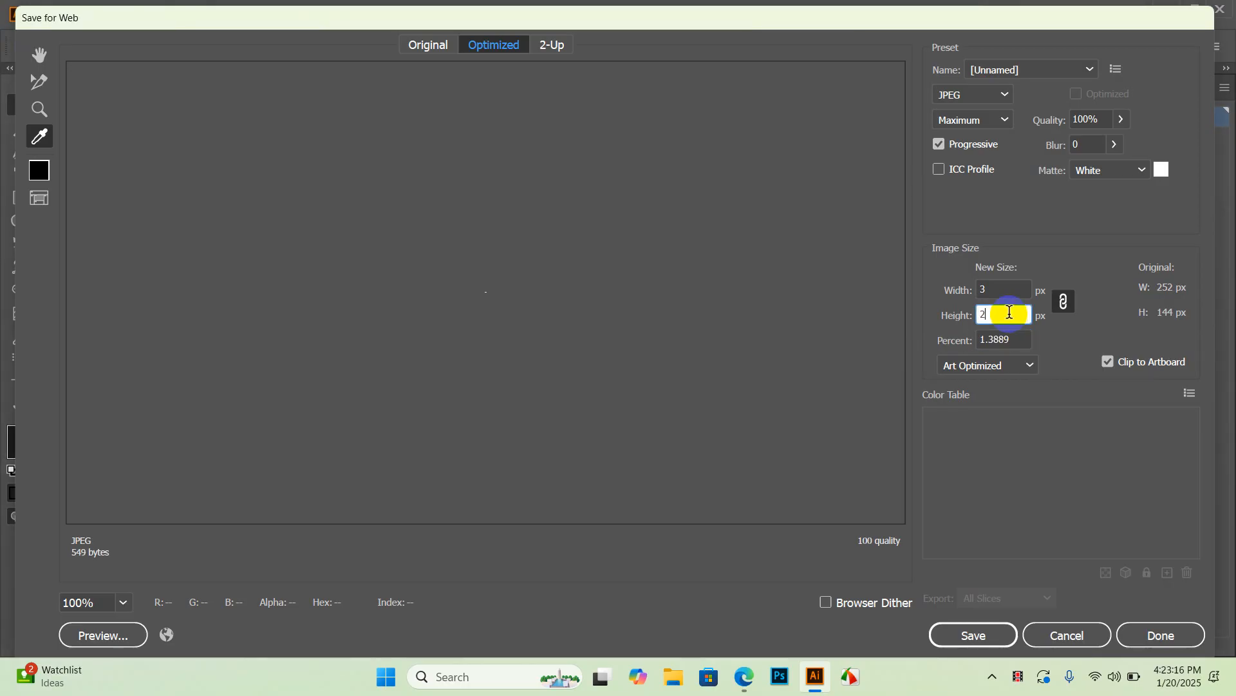
click(1067, 634)
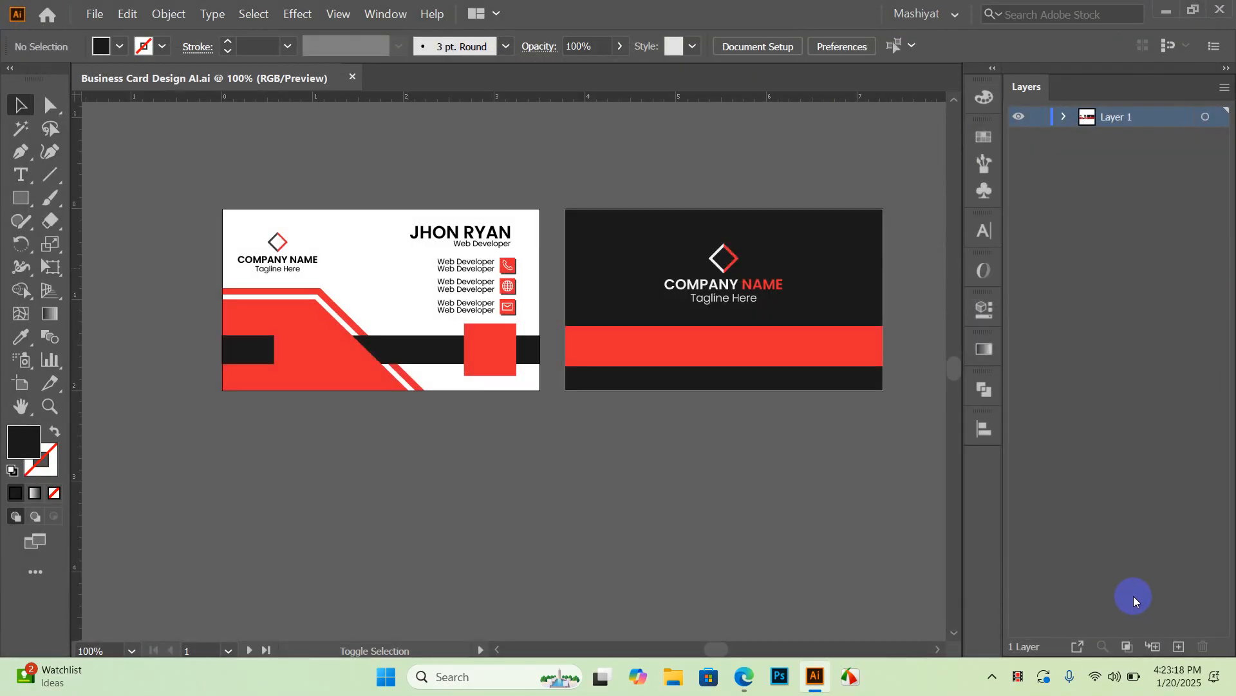
Step: Set up a web export of the front card at 1750 by 1000 px with the JPEG High preset
key(ctrl+alt+shift+s)
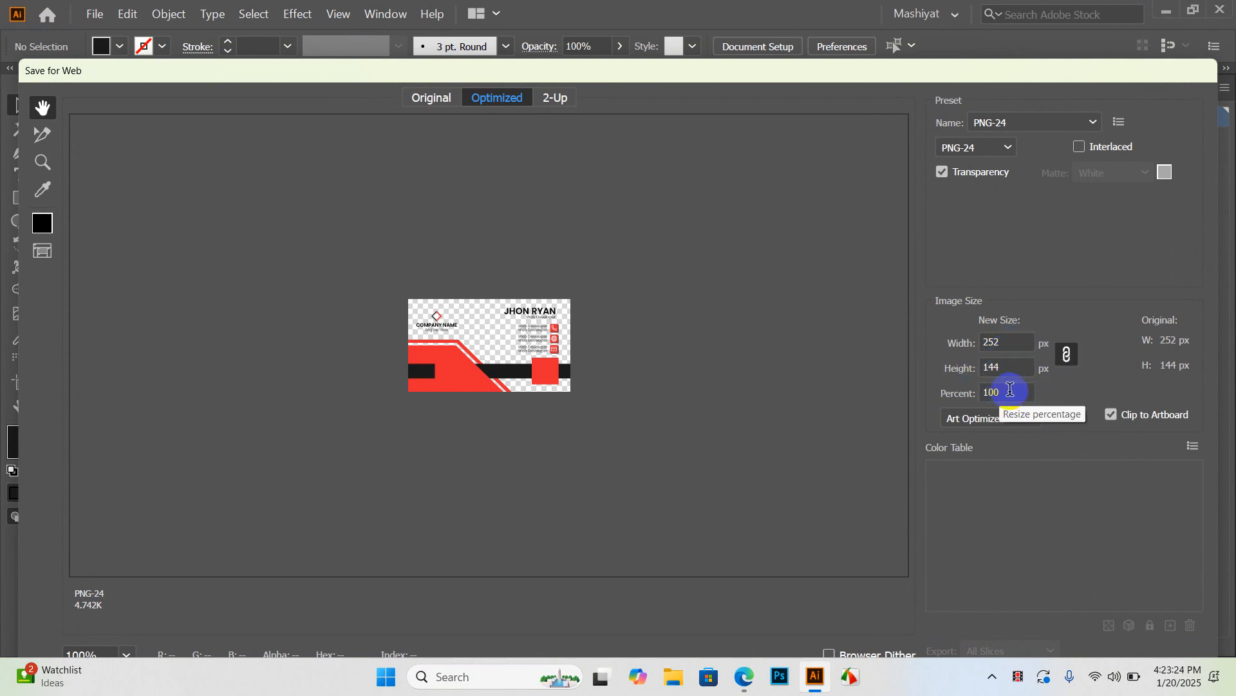
click(1005, 366)
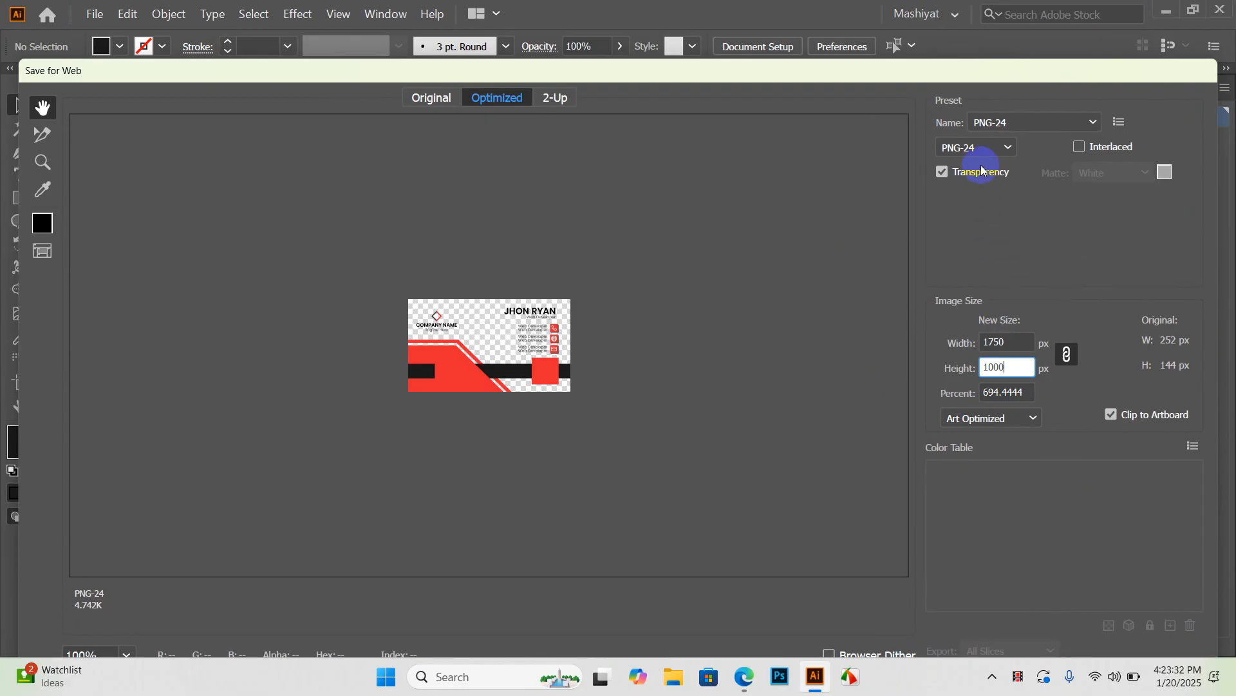
click(992, 122)
click(1030, 182)
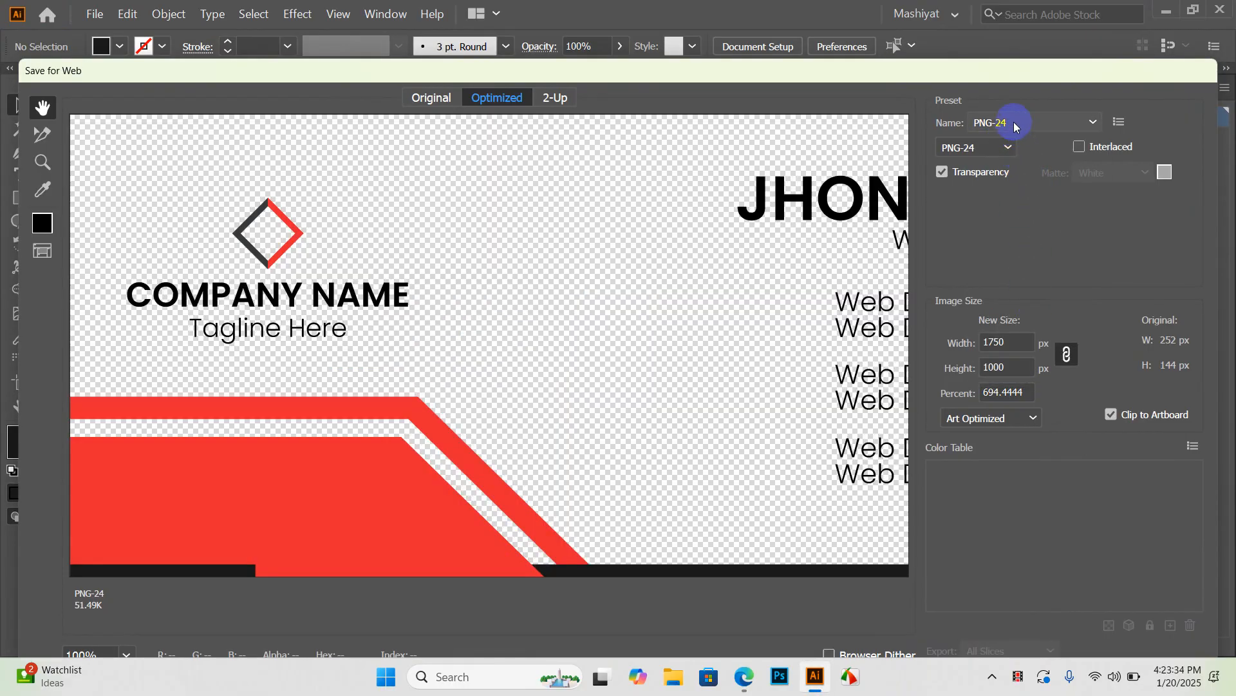
click(1013, 122)
click(1041, 295)
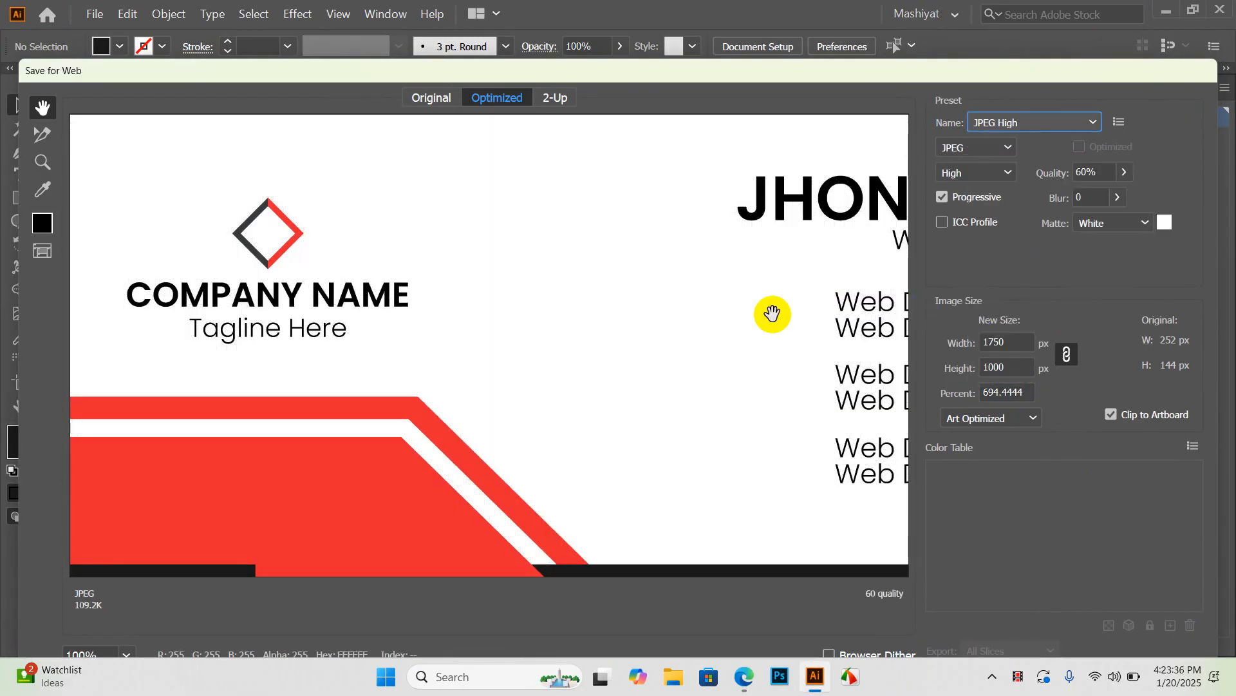
ctrl+alt+click(566, 276)
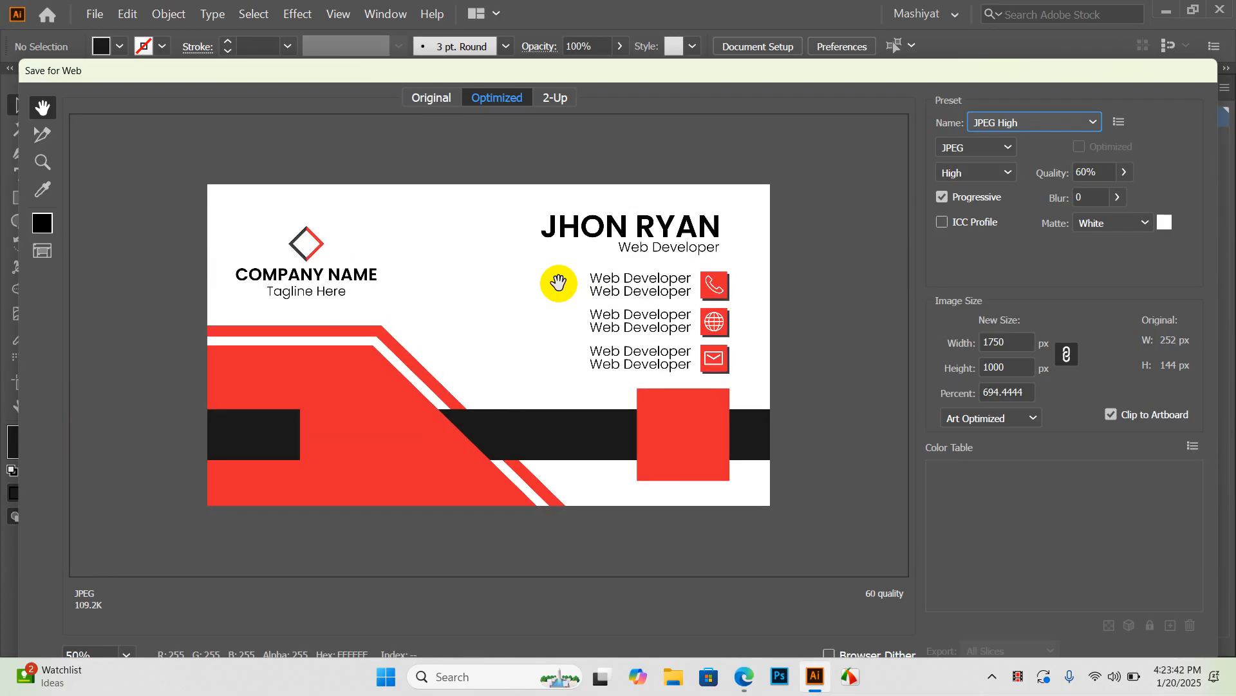
Step: Raise the front card export's JPEG quality to 100%
click(1018, 386)
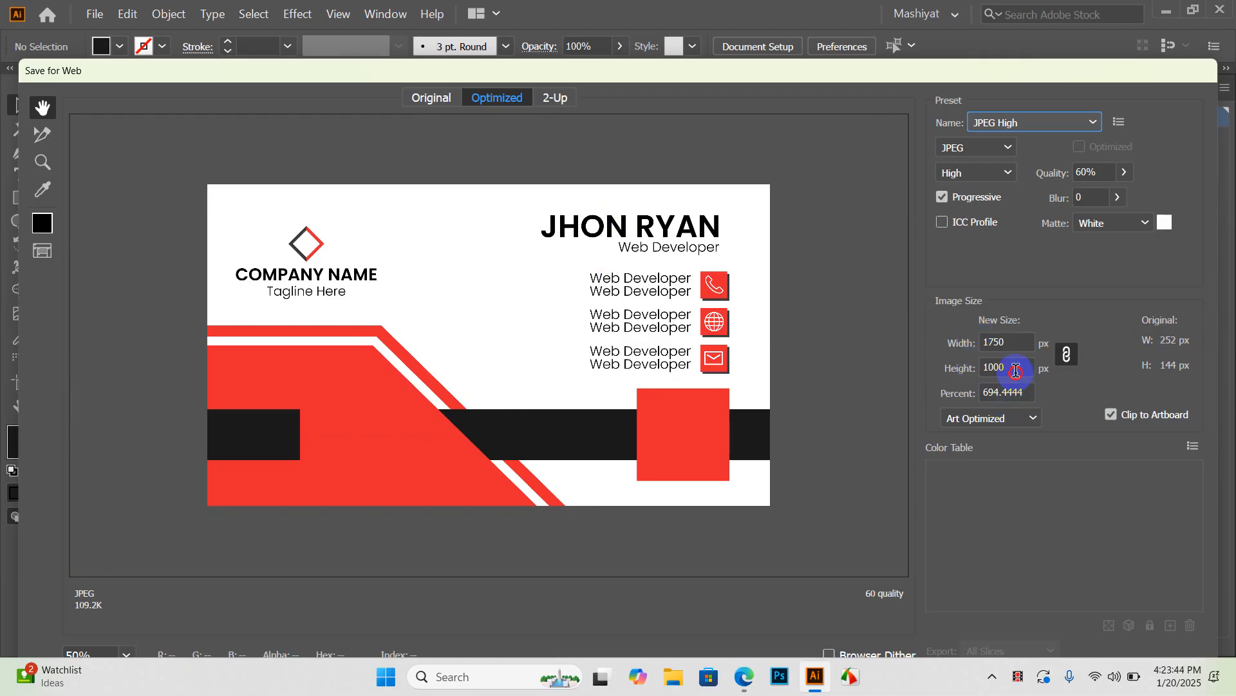
click(1016, 370)
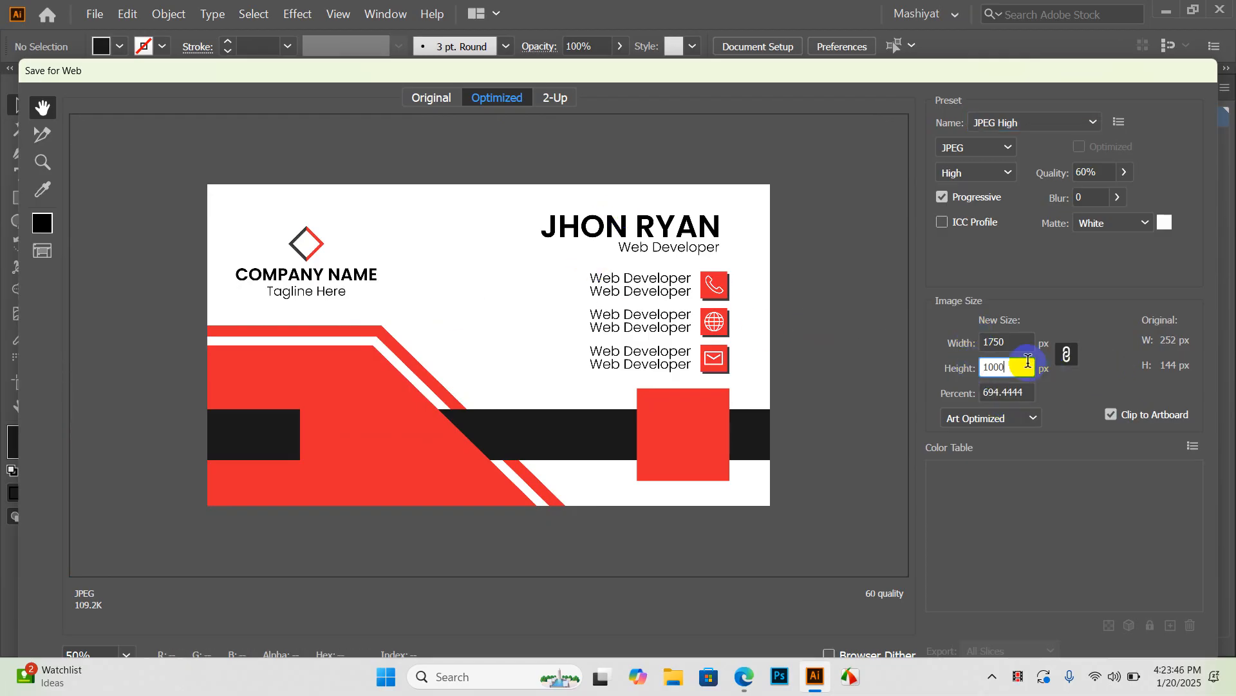
drag(1027, 361, 982, 367)
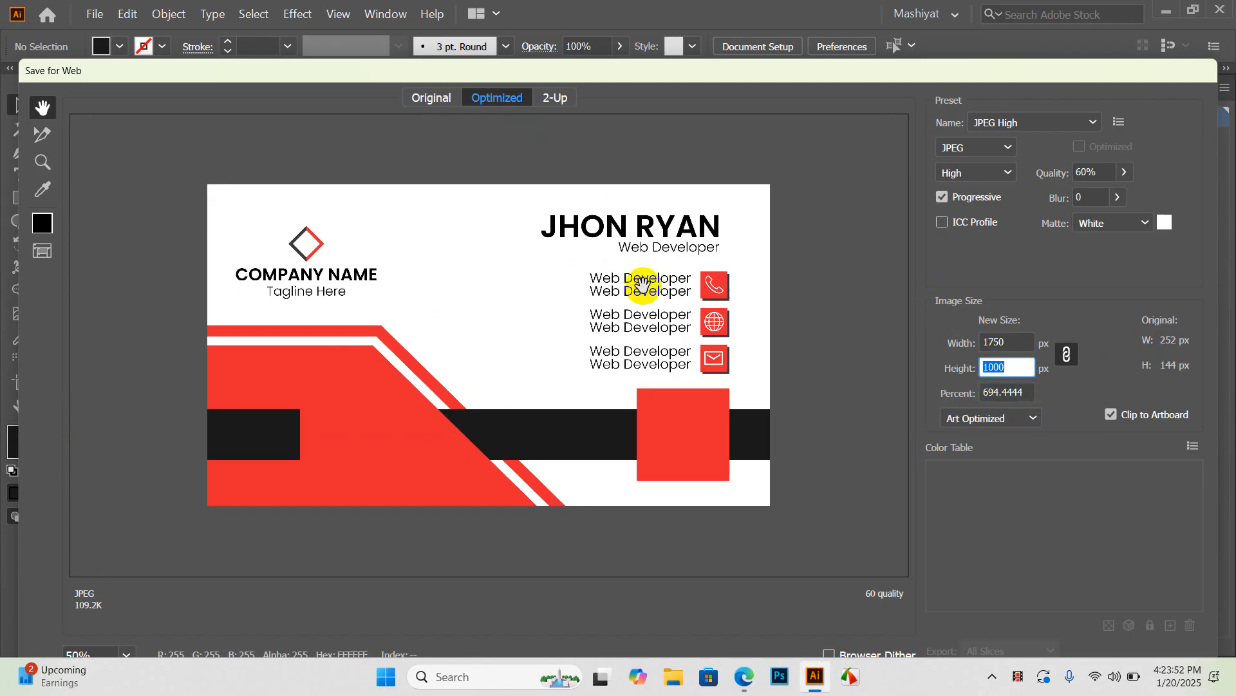
click(1124, 172)
drag(1097, 198, 1197, 191)
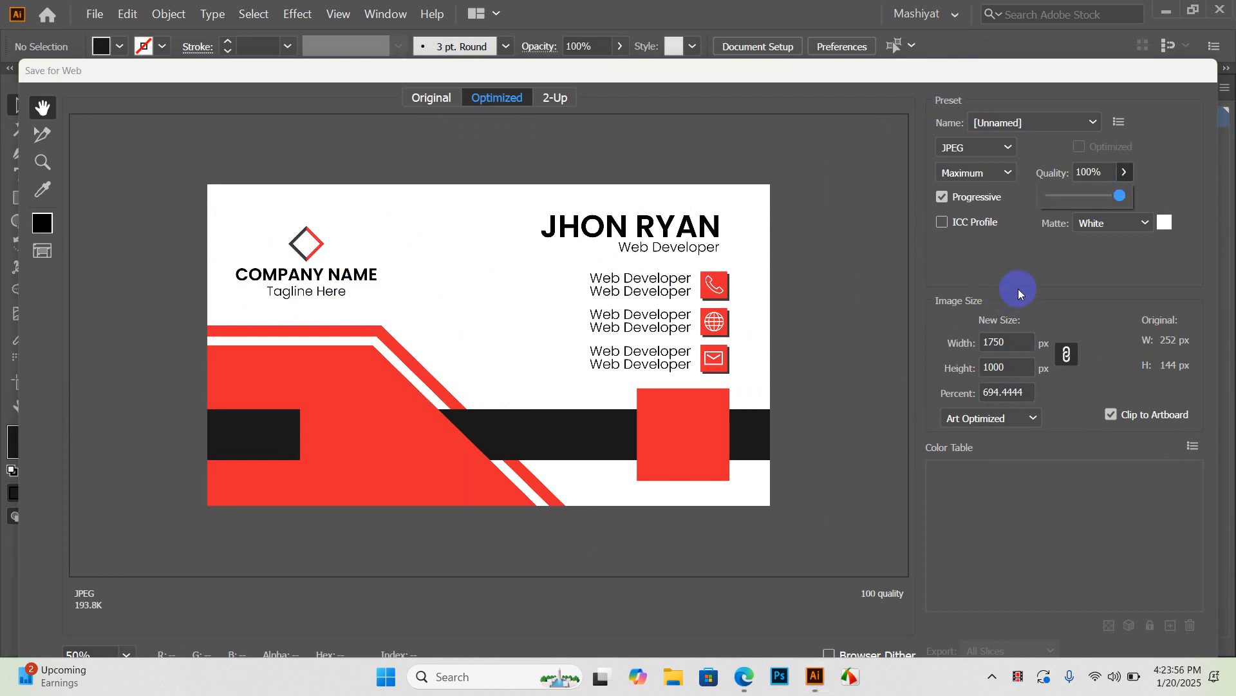
click(1014, 253)
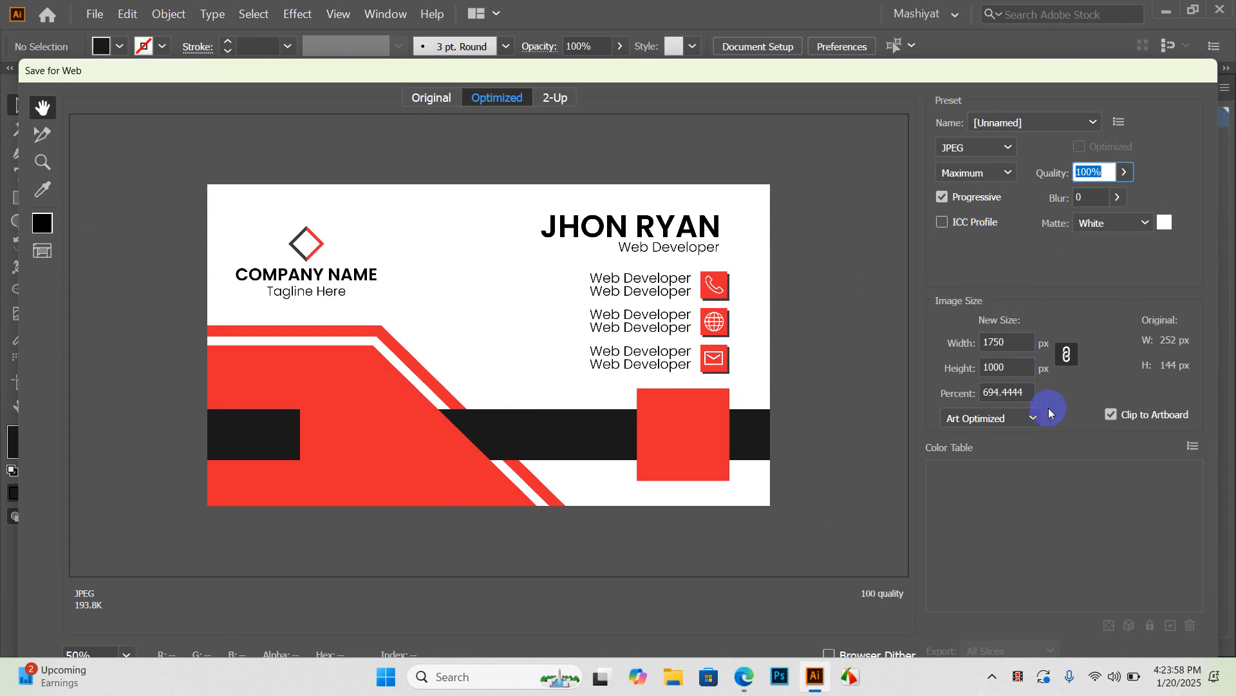
Step: Save the optimized front image as "Business-Card-Design-AI Front" in the project folder on the Desktop that has the Illustrator file
drag(886, 72, 878, 31)
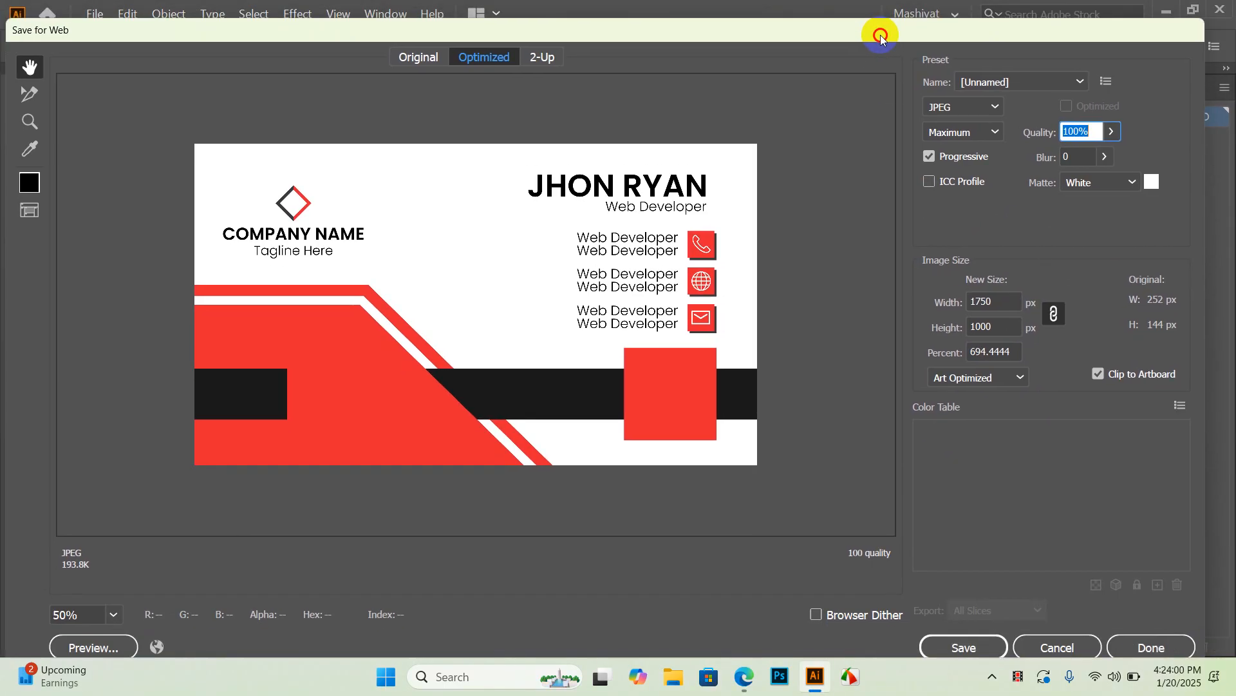
click(966, 648)
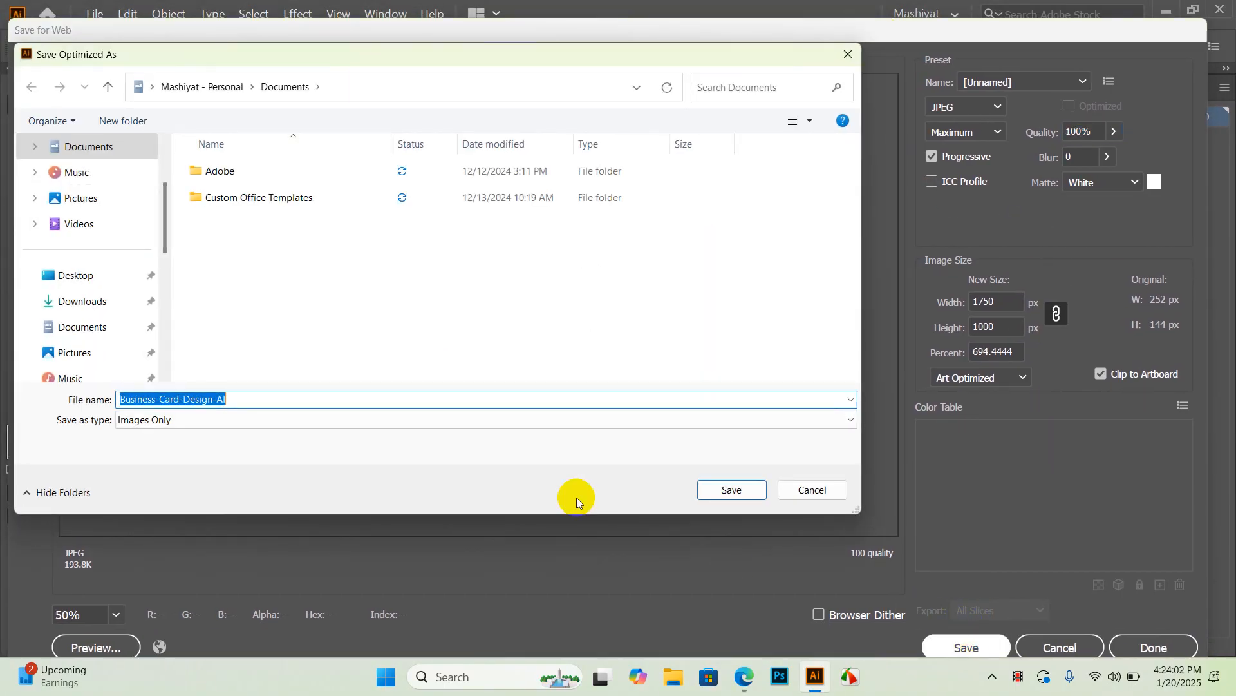
click(68, 275)
scroll(389, 301, down, 3)
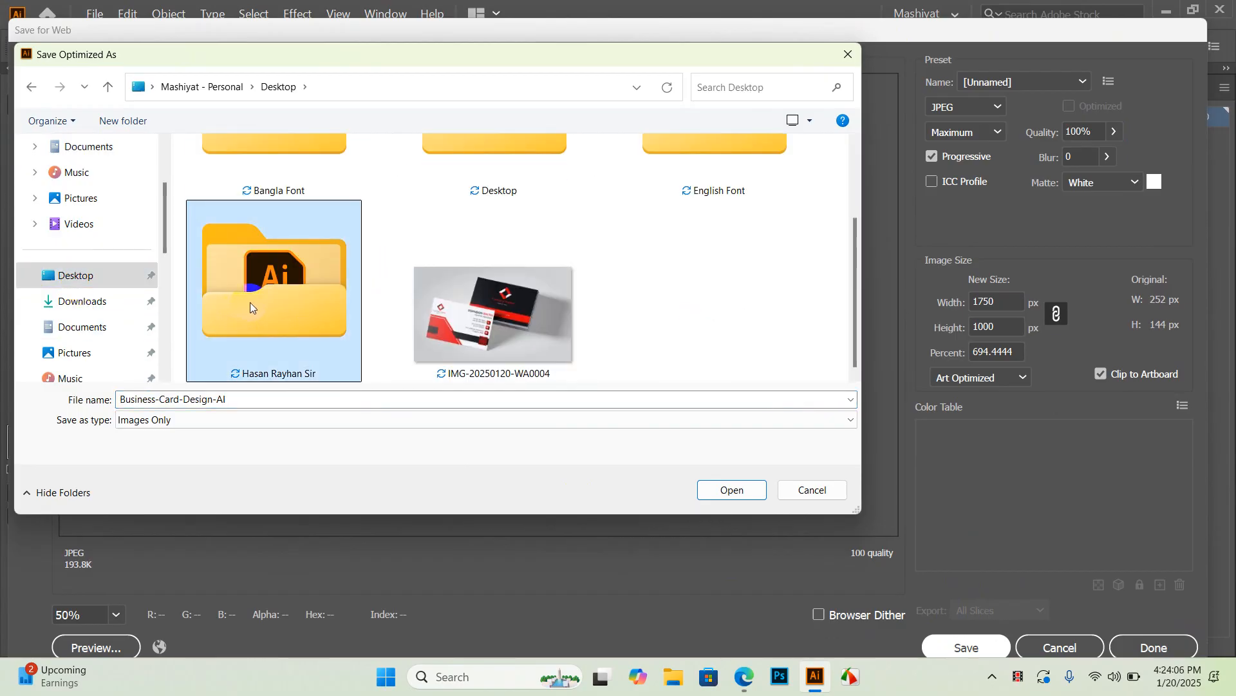
double_click(250, 303)
click(270, 398)
click(310, 398)
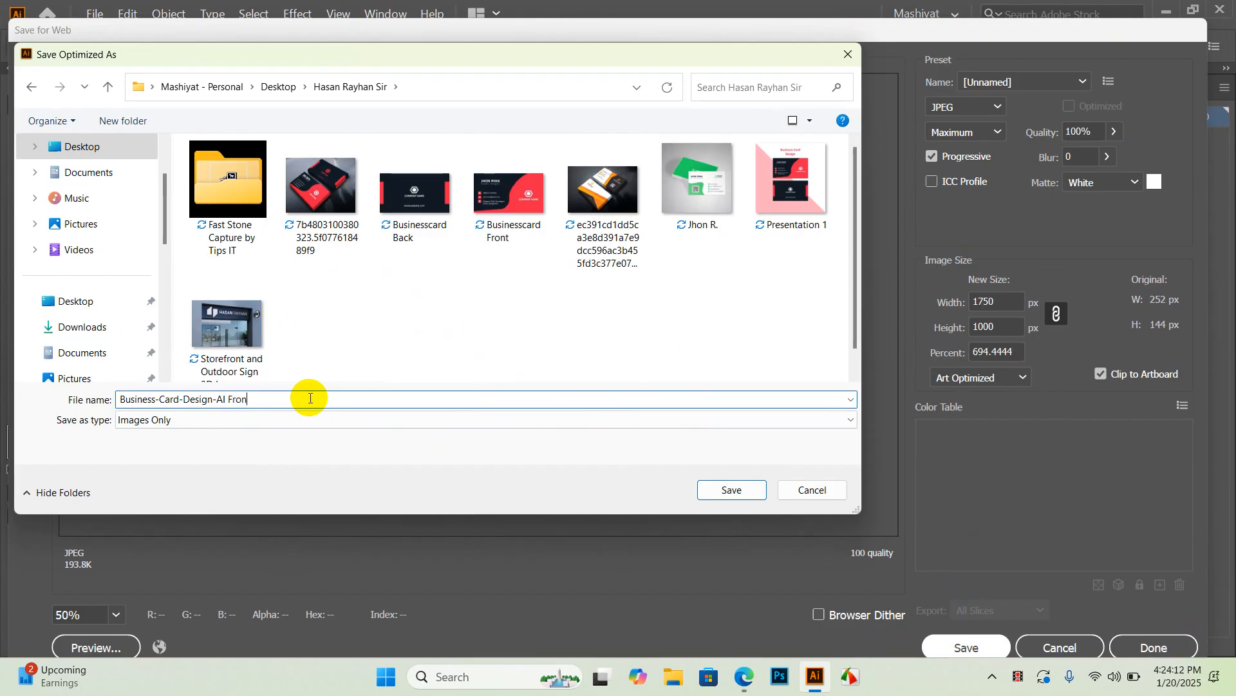
key(Return)
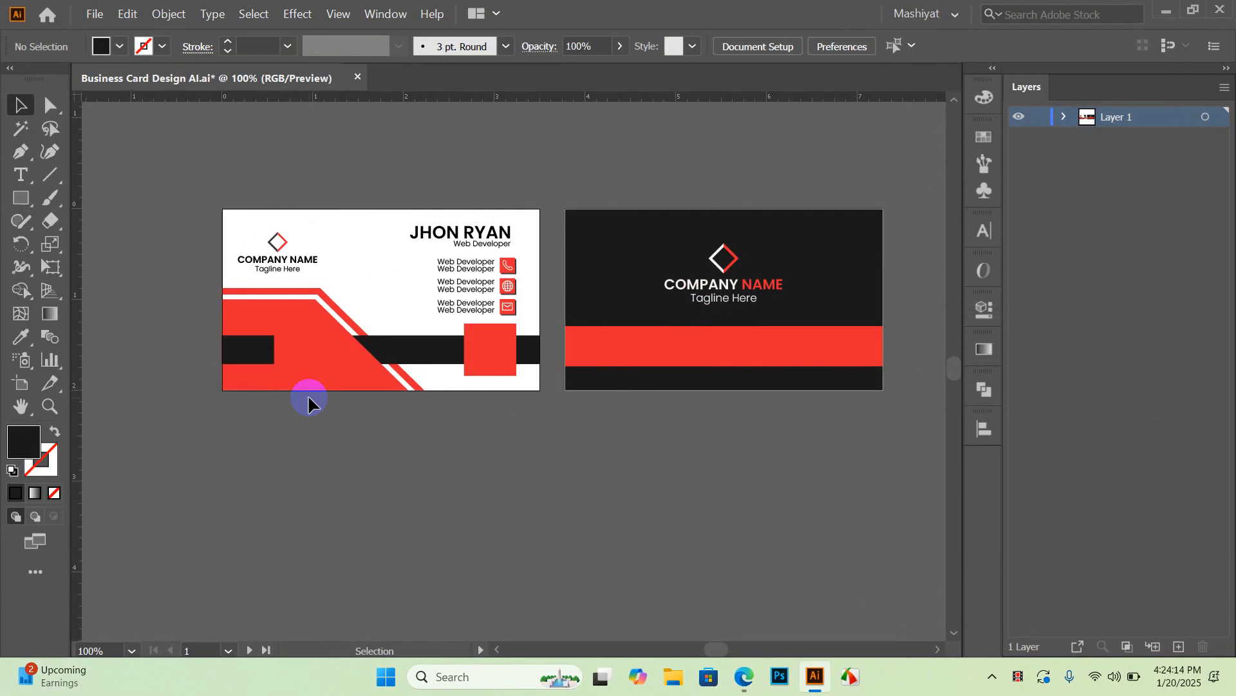
Step: Select the back card's background and set up its web export at 1750 by 1000 px
click(631, 296)
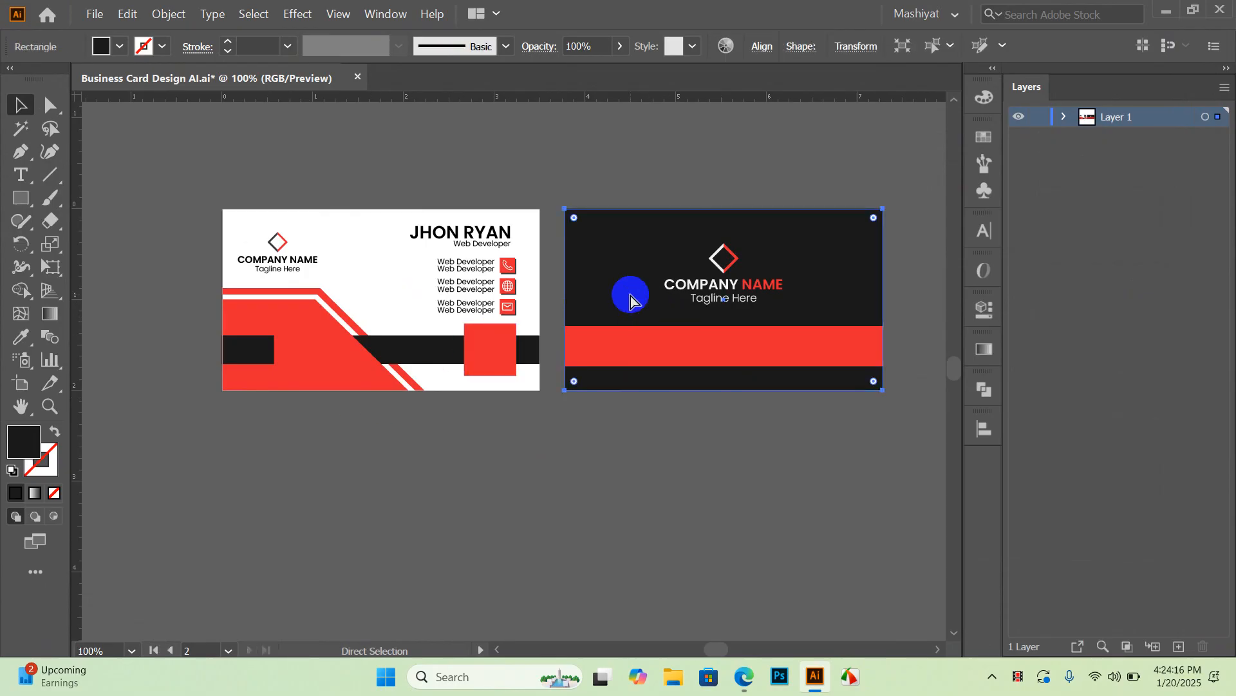
key(ctrl+alt+shift+s)
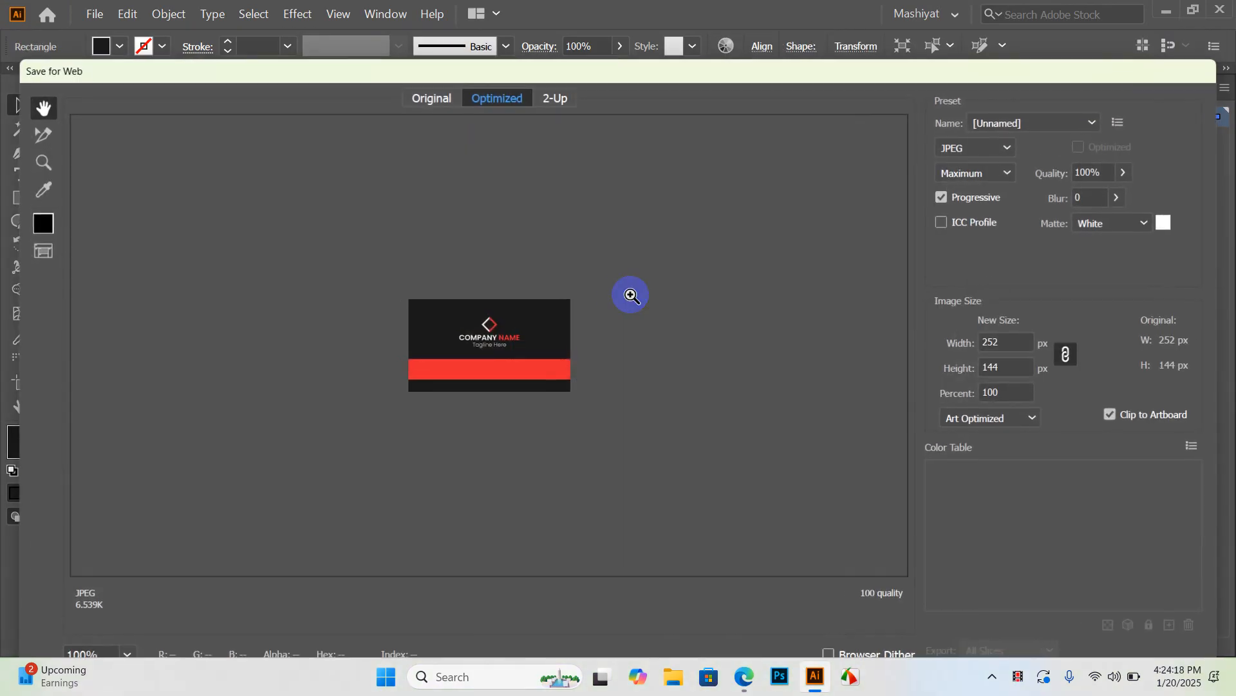
double_click(1015, 366)
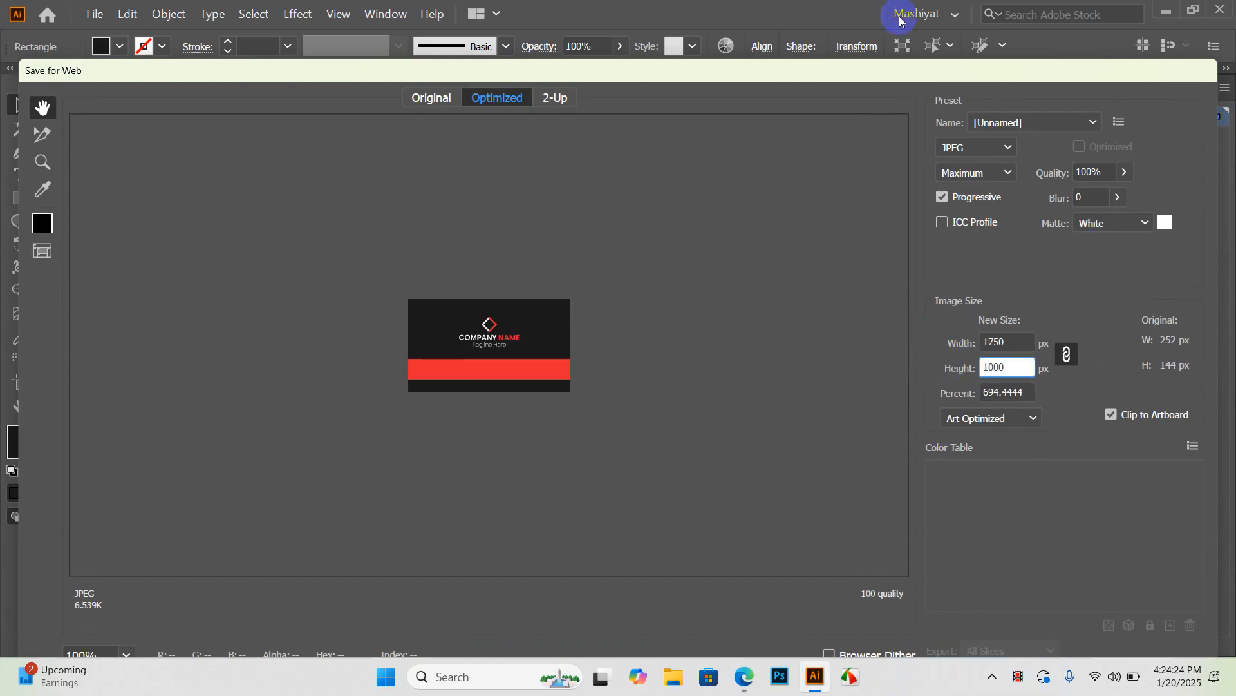
key(Return)
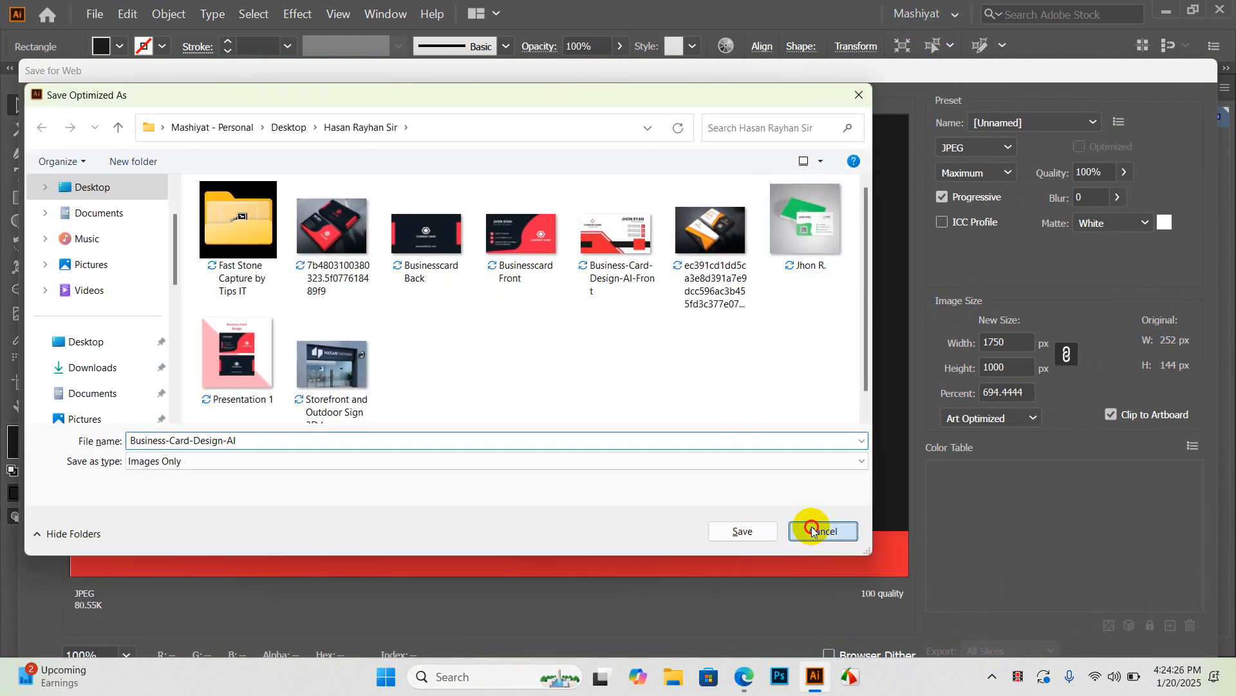
click(819, 527)
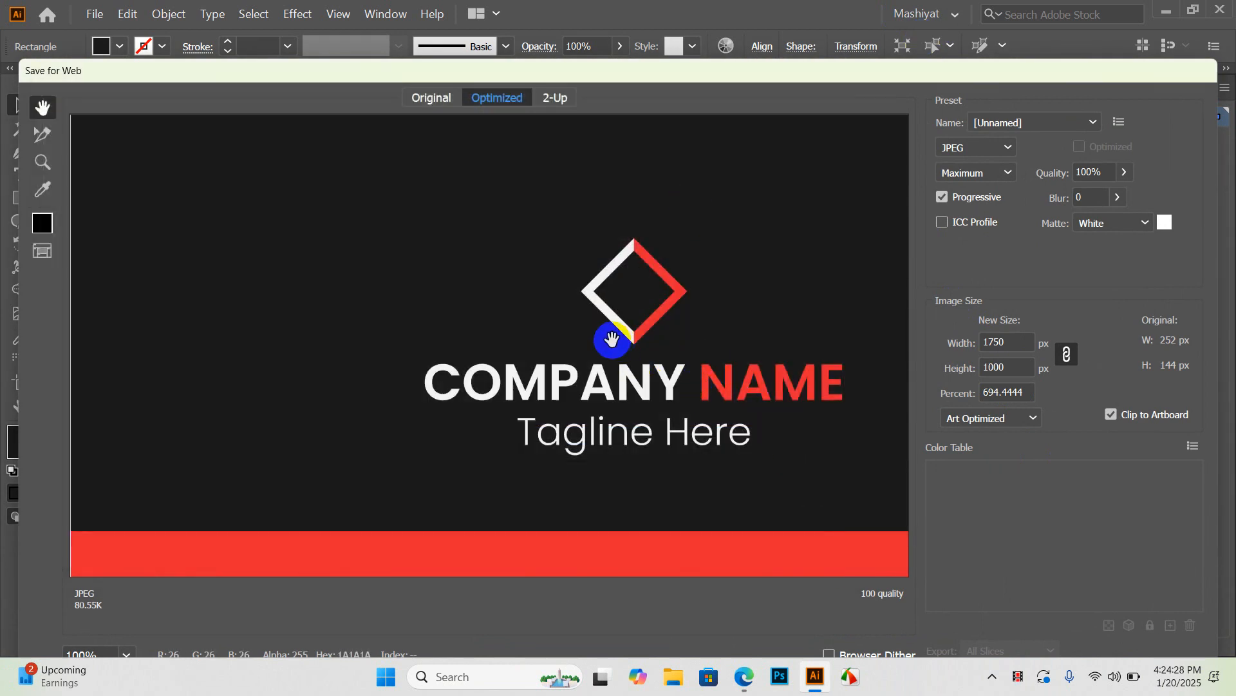
Step: Save the optimized back image as "Business-Card-Design-AI Back" in the same folder as the front image, and clear the selection
drag(643, 454, 497, 389)
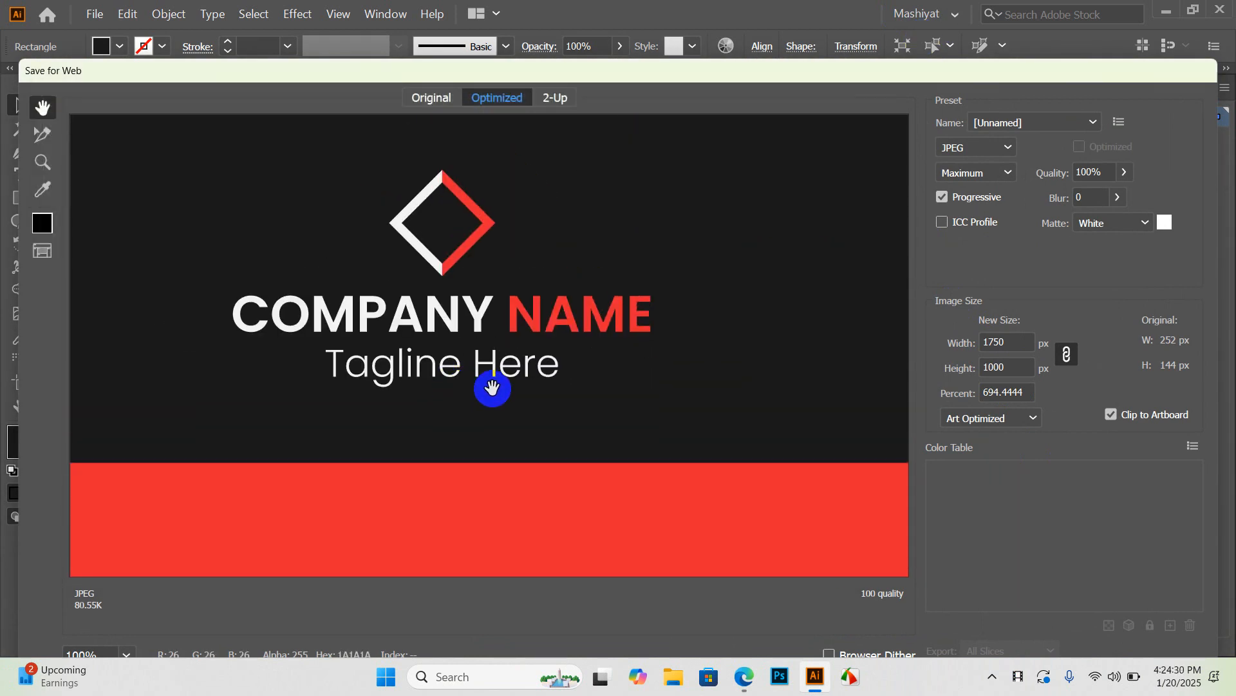
ctrl+alt+click(502, 340)
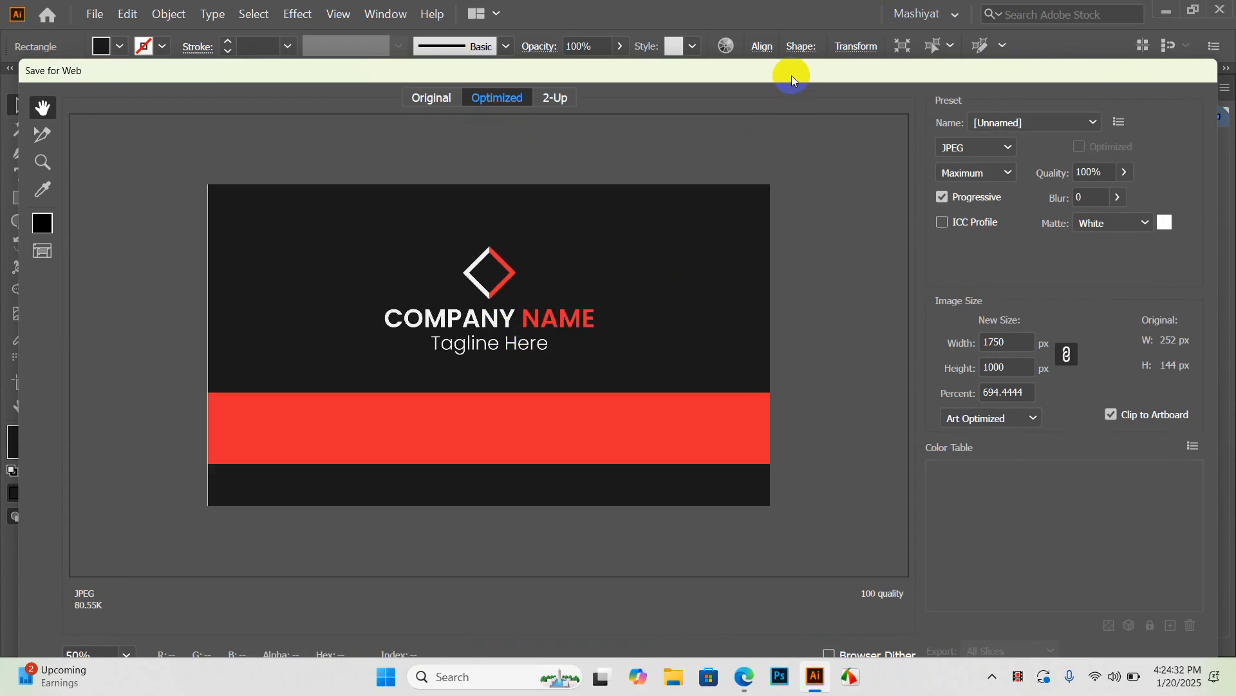
drag(791, 76, 772, 35)
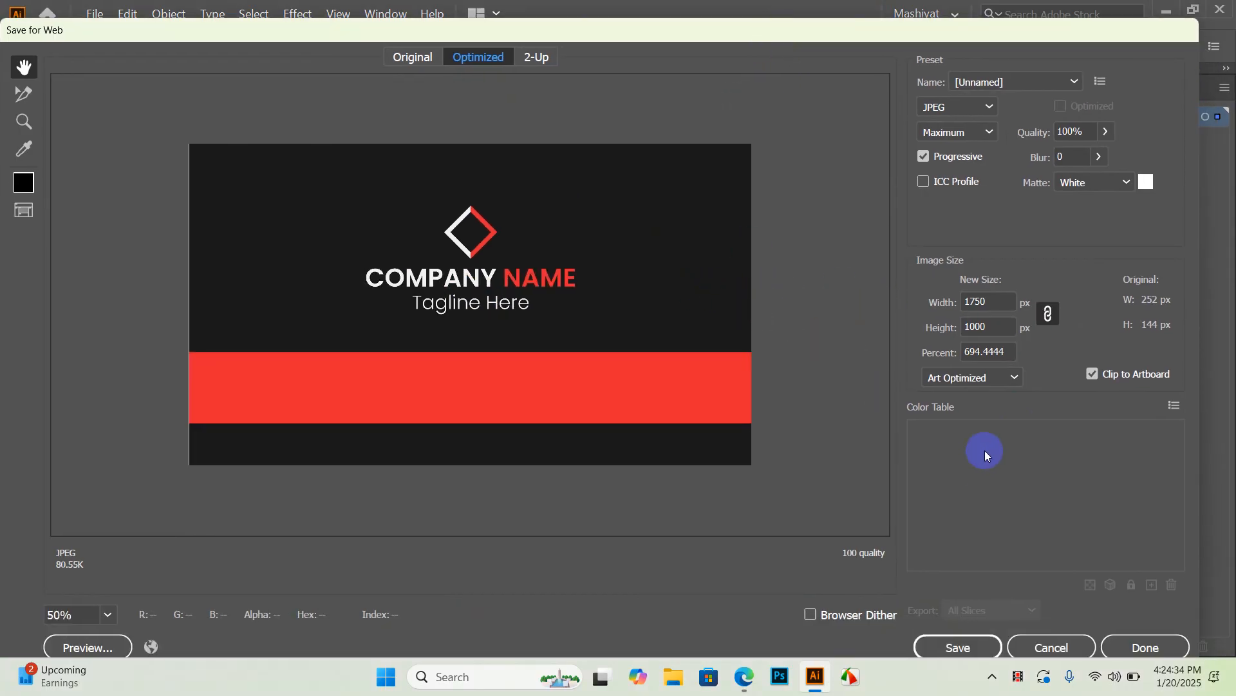
click(961, 646)
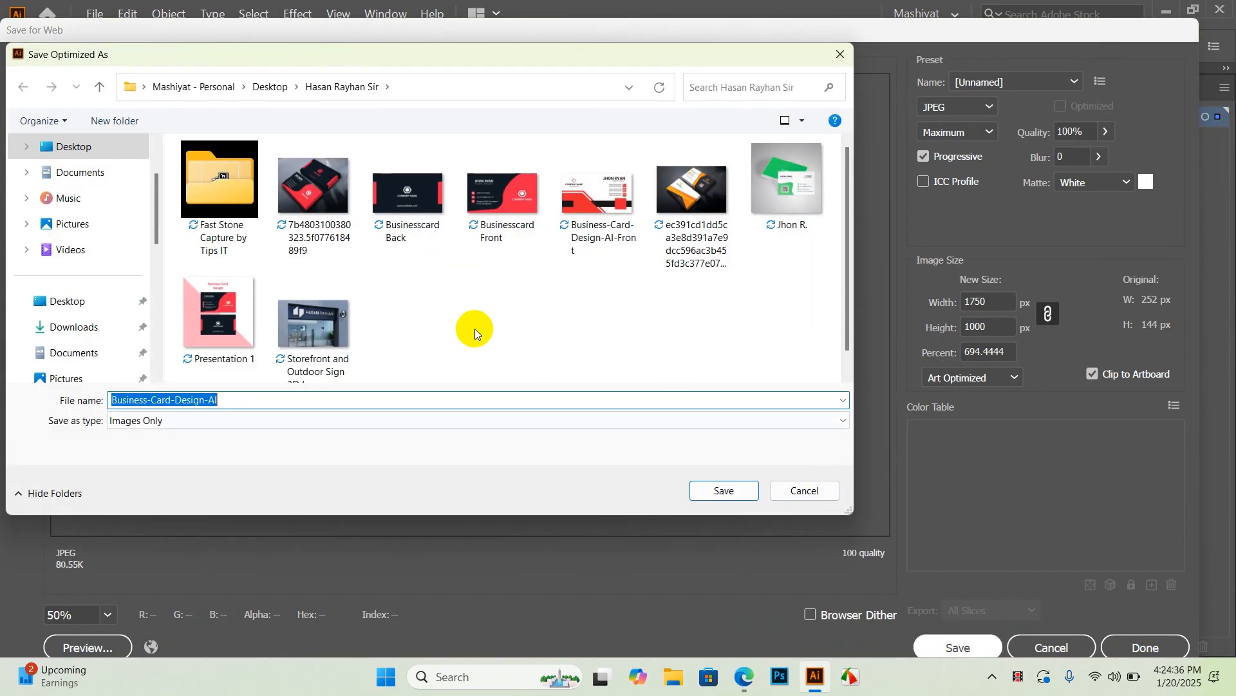
click(241, 396)
text(B)
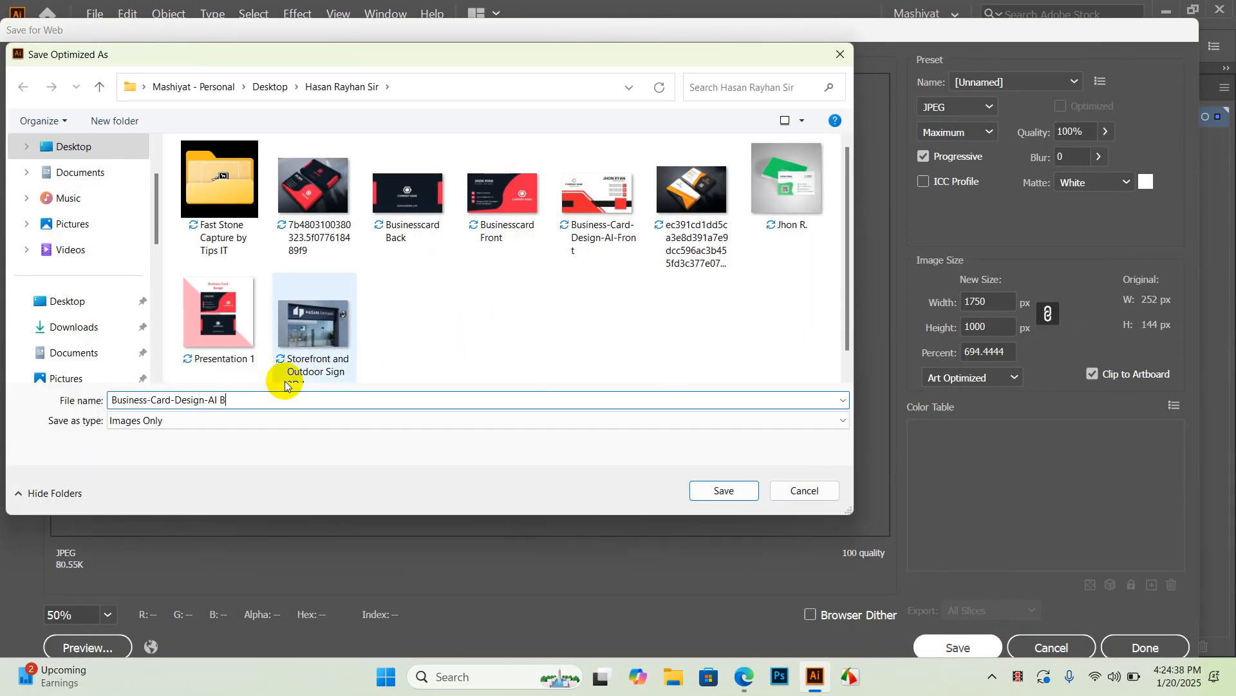
text(ack)
key(Return)
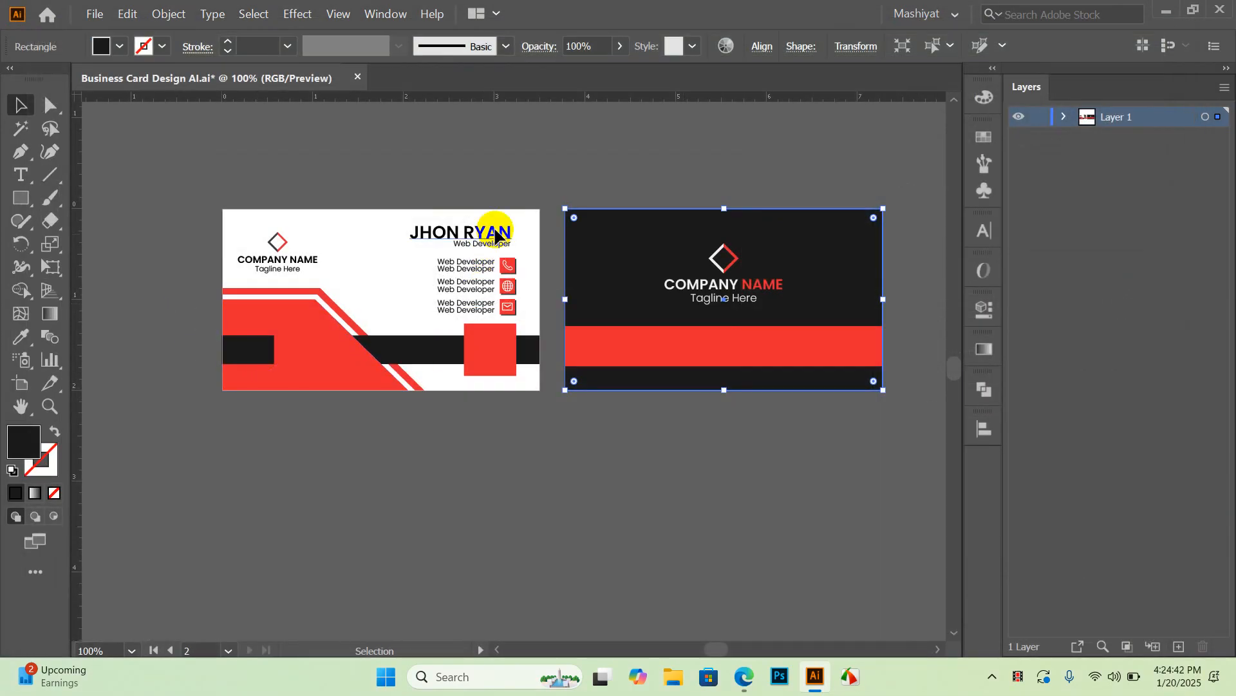
click(580, 157)
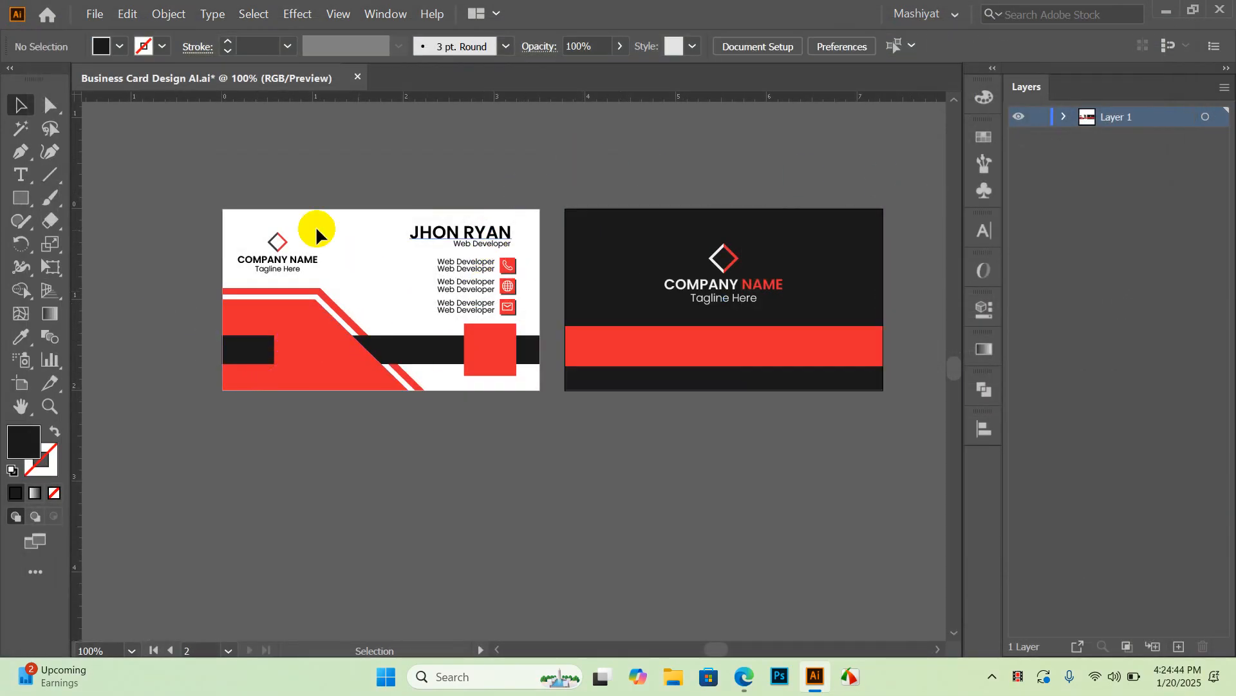